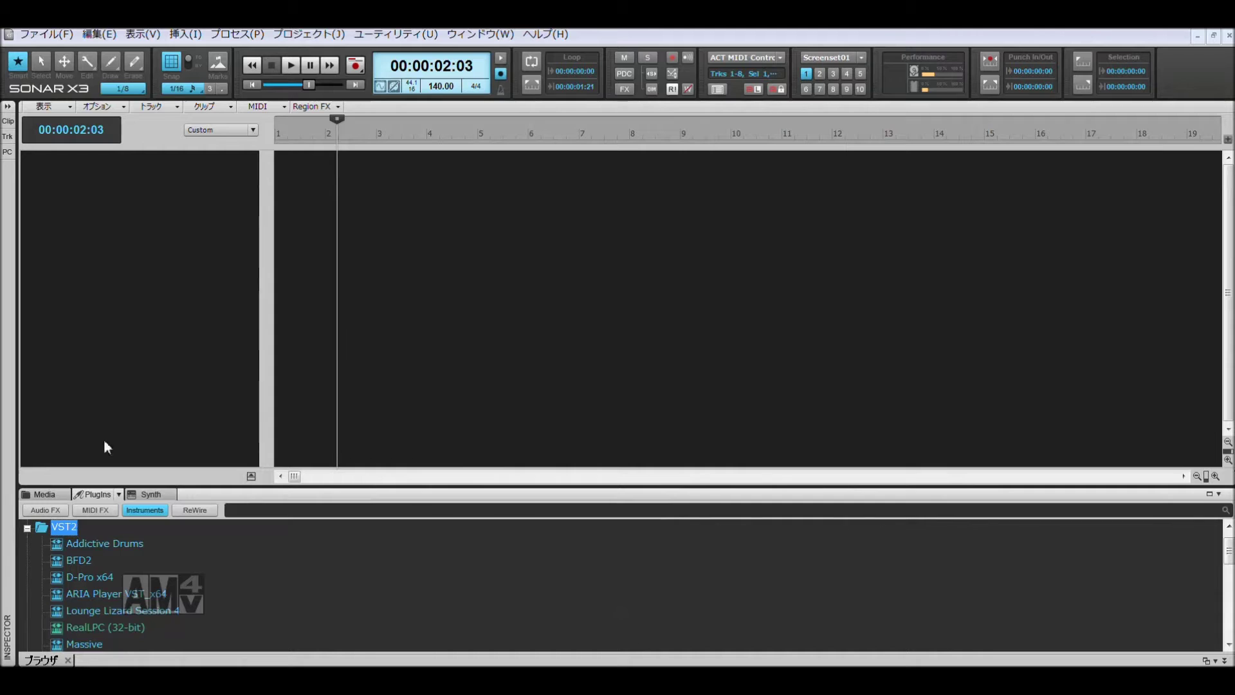
Step: Insert a new MIDI track and show its full inspector
{"action": "left_click", "coordinate": [188, 37]}
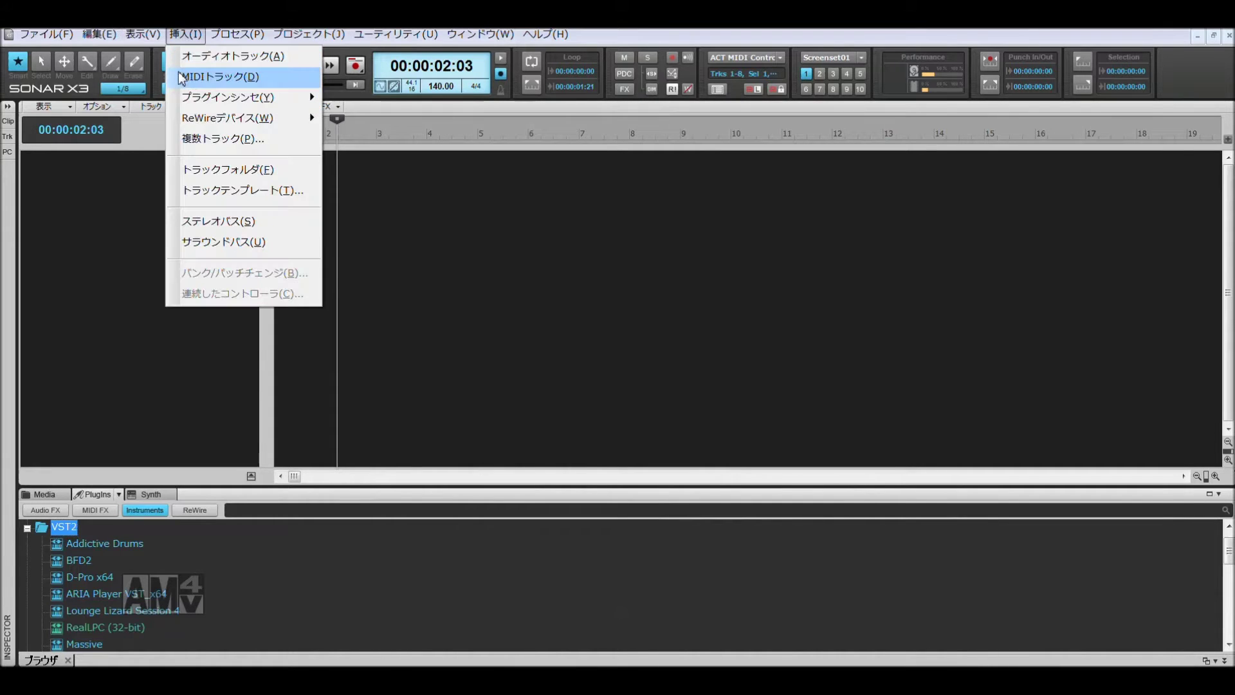
{"action": "left_click", "coordinate": [187, 74]}
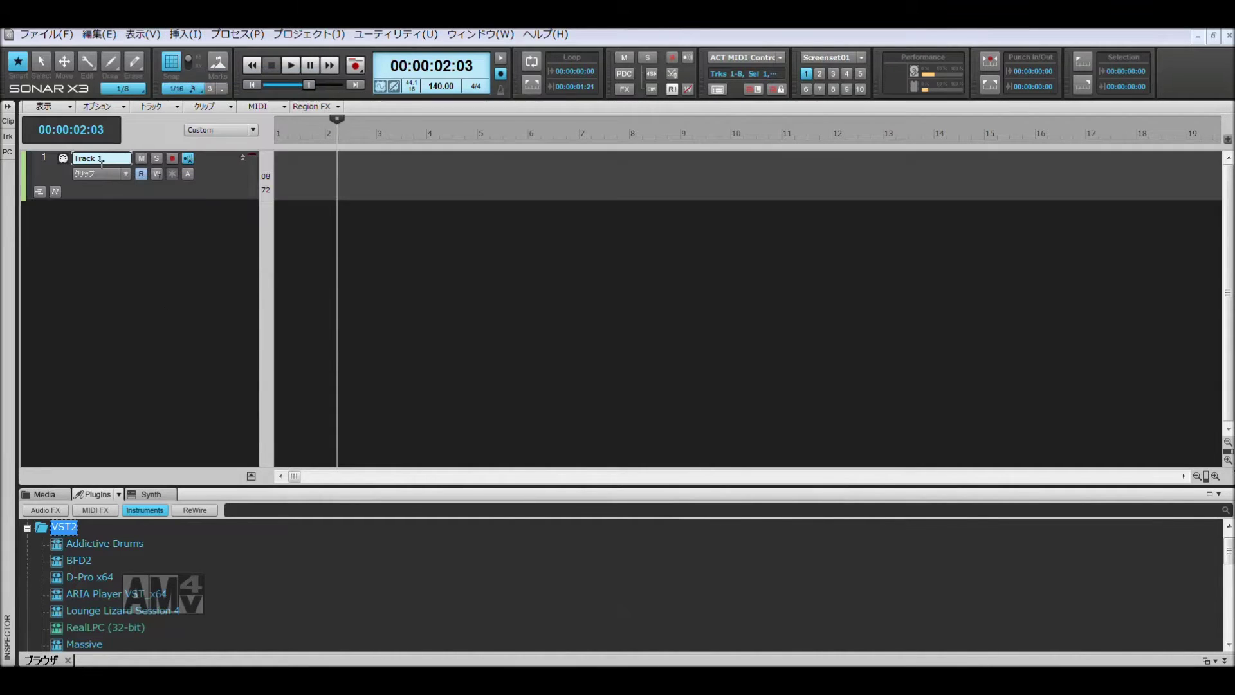
{"action": "left_click", "coordinate": [9, 106]}
Step: Assign an instrument bank to Track 1 and choose the 192:Cello 1 patch
{"action": "left_click", "coordinate": [64, 306]}
{"action": "left_click", "coordinate": [63, 327]}
{"action": "left_click", "coordinate": [62, 323]}
{"action": "left_click", "coordinate": [87, 284]}
{"action": "left_click", "coordinate": [63, 334]}
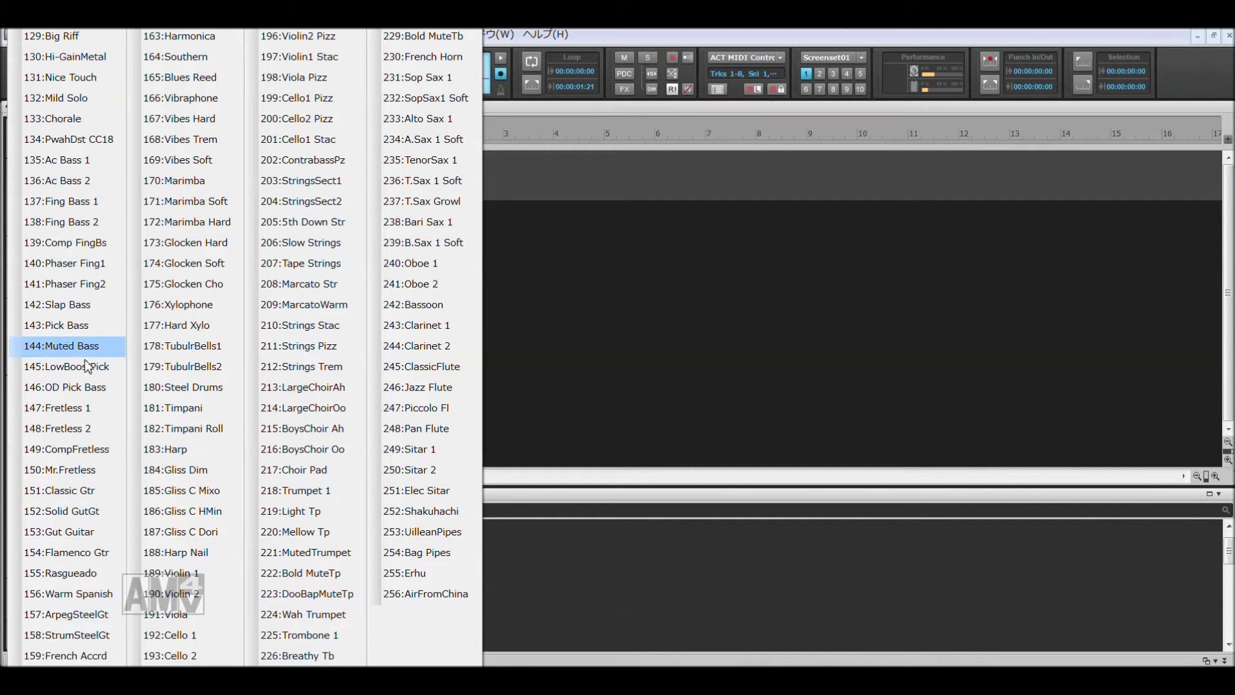
{"action": "left_click", "coordinate": [174, 636]}
Step: Move the playhead to 00:00:01:18 and open Track 1 in the piano roll
{"action": "left_click", "coordinate": [450, 140]}
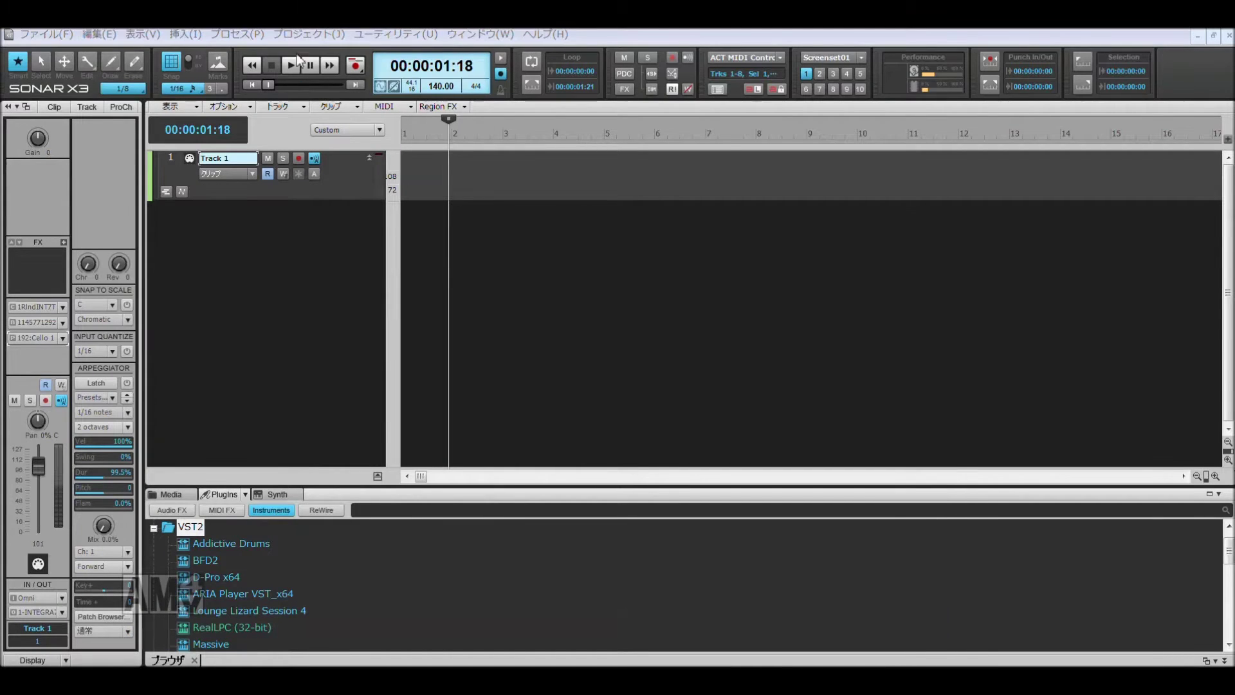
{"action": "key", "text": "alt+3"}
{"action": "mouse_move", "coordinate": [638, 518]}
{"action": "left_mouse_down"}
{"action": "mouse_move", "coordinate": [669, 480]}
{"action": "mouse_move", "coordinate": [679, 430]}
{"action": "mouse_move", "coordinate": [660, 529]}
{"action": "mouse_move", "coordinate": [664, 603]}
{"action": "mouse_move", "coordinate": [676, 485]}
{"action": "mouse_move", "coordinate": [627, 537]}
{"action": "mouse_move", "coordinate": [628, 504]}
{"action": "mouse_move", "coordinate": [633, 514]}
{"action": "left_mouse_up"}
{"action": "left_click", "coordinate": [626, 467]}
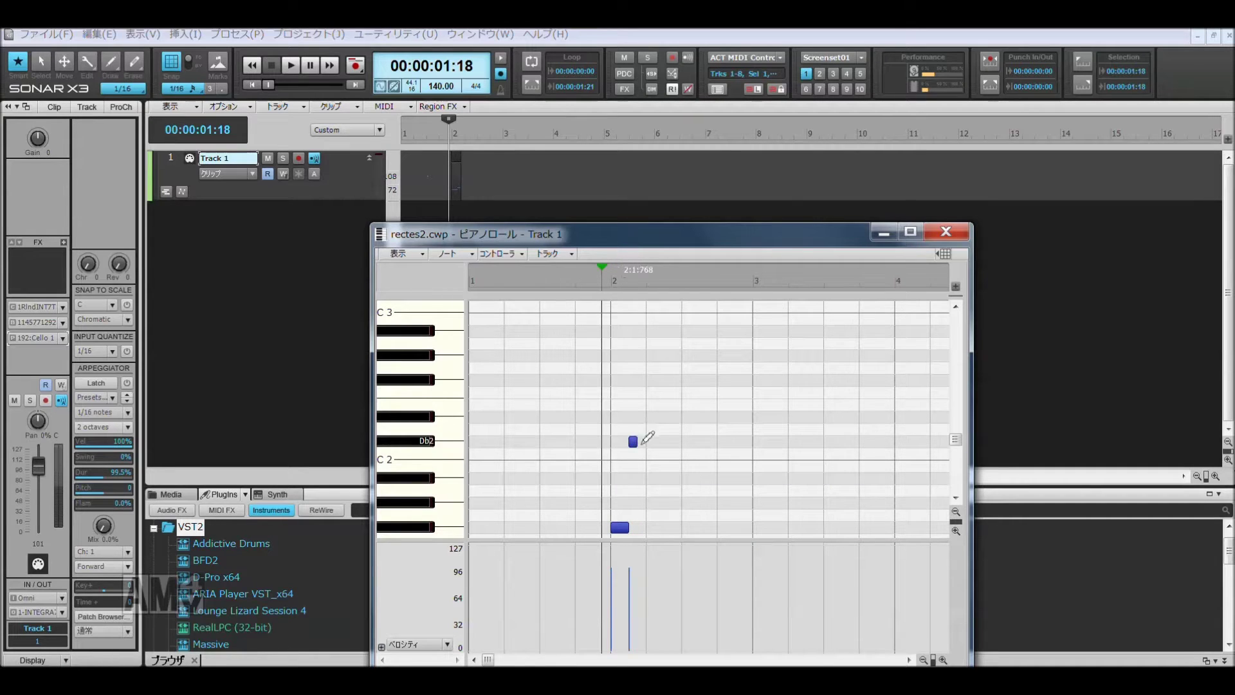
{"action": "mouse_move", "coordinate": [649, 449]}
{"action": "left_mouse_down"}
{"action": "mouse_move", "coordinate": [663, 450]}
{"action": "mouse_move", "coordinate": [686, 417]}
{"action": "mouse_move", "coordinate": [686, 429]}
{"action": "left_mouse_up"}
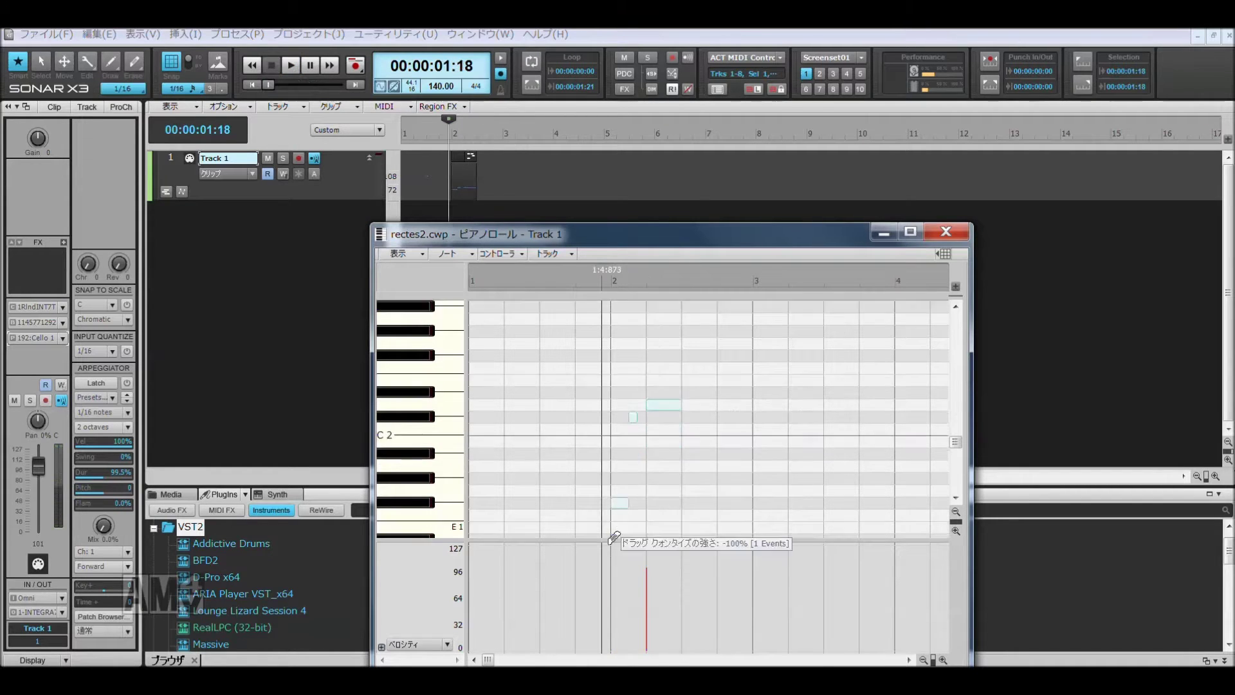
{"action": "mouse_move", "coordinate": [611, 450]}
{"action": "left_mouse_down"}
{"action": "mouse_move", "coordinate": [665, 257]}
{"action": "mouse_move", "coordinate": [667, 364]}
{"action": "left_mouse_up"}
{"action": "right_click", "coordinate": [663, 371]}
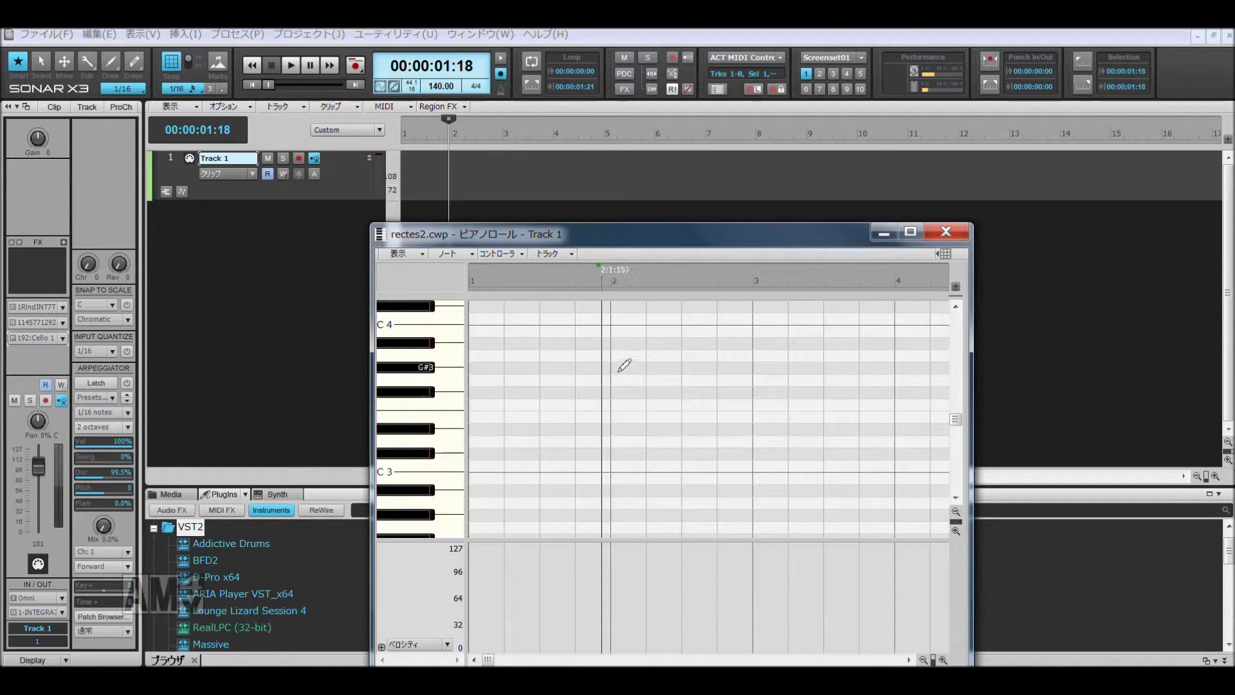
Step: Draw quarter notes Bb4 and Eb4 from measure 2, an eighth-note Bb4, and softer sixteenth notes Eb4, B4 and G#4, and play the phrase
{"action": "mouse_move", "coordinate": [619, 340]}
{"action": "left_mouse_down"}
{"action": "mouse_move", "coordinate": [621, 270]}
{"action": "mouse_move", "coordinate": [634, 351]}
{"action": "mouse_move", "coordinate": [647, 353]}
{"action": "left_mouse_up"}
{"action": "mouse_move", "coordinate": [647, 414]}
{"action": "left_mouse_down"}
{"action": "mouse_move", "coordinate": [669, 415]}
{"action": "mouse_move", "coordinate": [680, 443]}
{"action": "left_mouse_up"}
{"action": "left_click_drag", "start_coordinate": [685, 355], "coordinate": [701, 355]}
{"action": "left_click_drag", "start_coordinate": [693, 442], "coordinate": [709, 438]}
{"action": "right_click", "coordinate": [710, 438]}
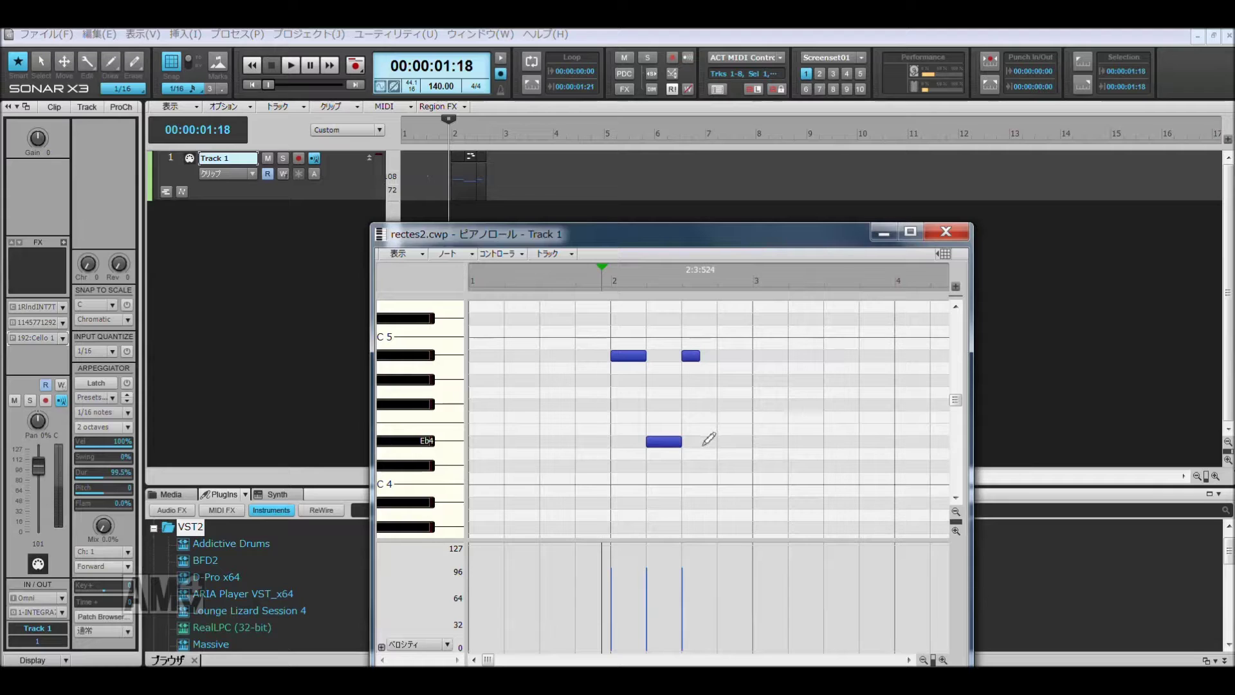
{"action": "left_click_drag", "start_coordinate": [738, 394], "coordinate": [740, 380]}
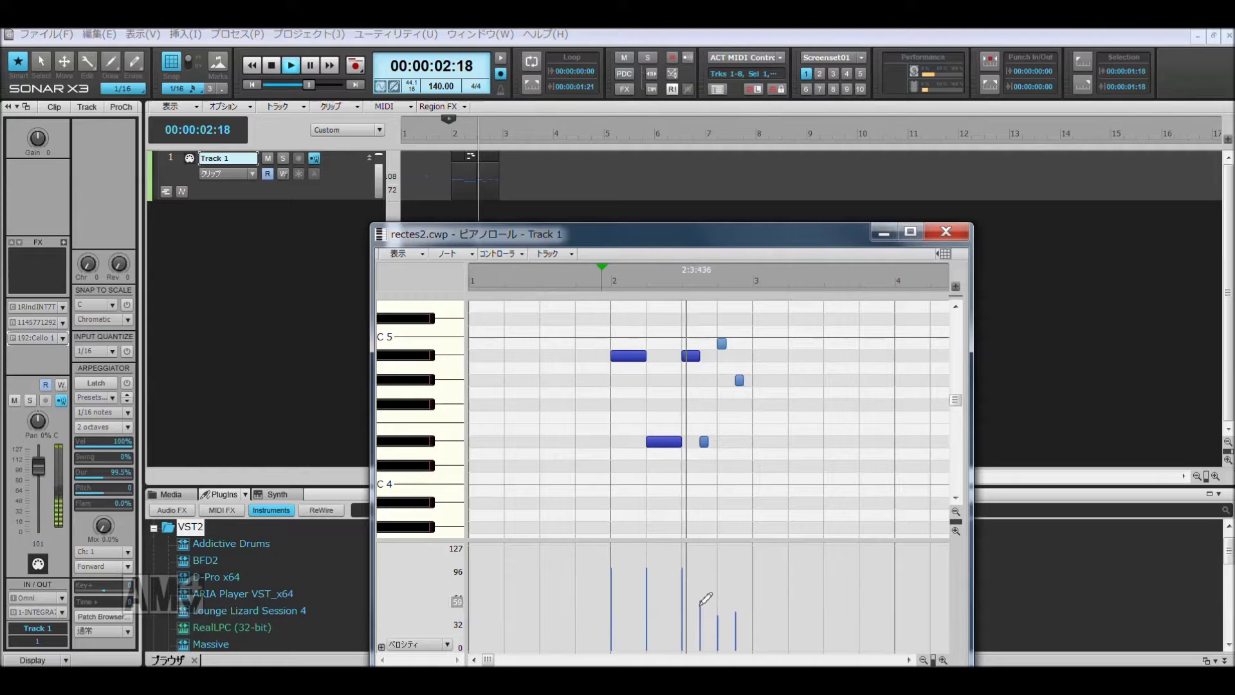
{"action": "key", "text": "space"}
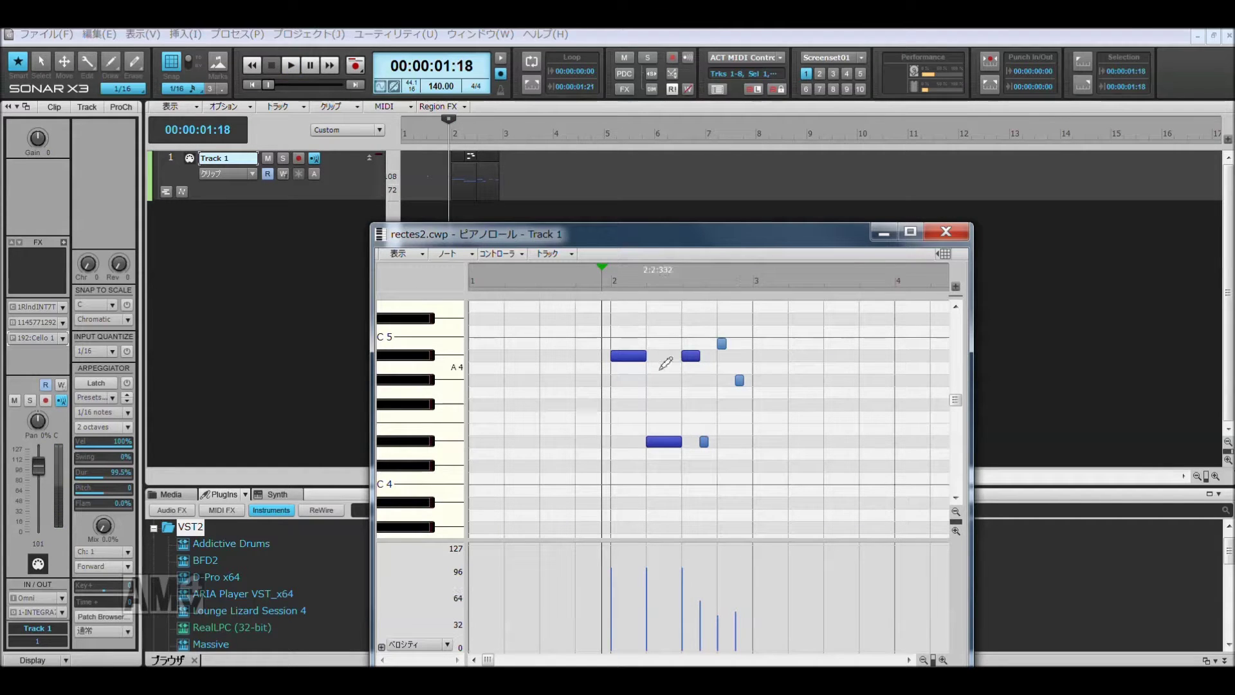
Step: Erase the two opening quarter notes and the last G#4, and move the remaining notes to the start of measure 2
{"action": "left_click_drag", "start_coordinate": [639, 352], "coordinate": [664, 443]}
{"action": "key", "text": "ctrl+a"}
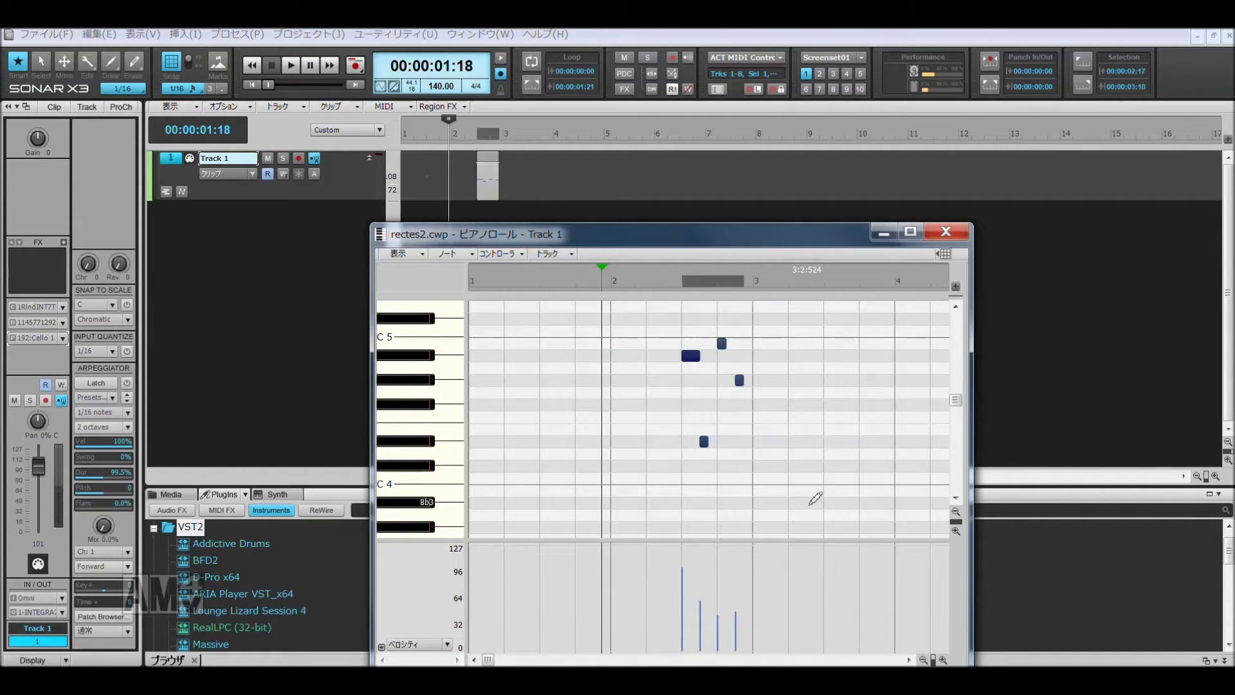
{"action": "left_click_drag", "start_coordinate": [691, 357], "coordinate": [620, 357]}
{"action": "left_click", "coordinate": [670, 392]}
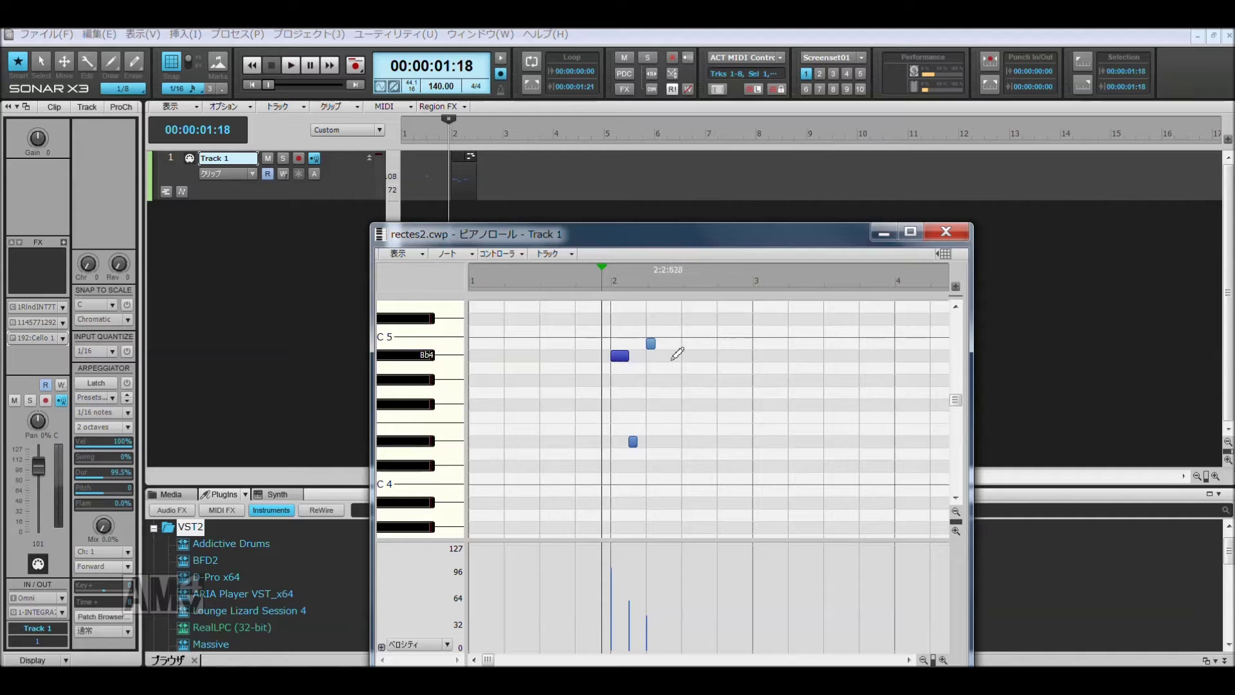
Step: Draw an eighth-note F#4 after the B4 in measure 2, followed by softer sixteenth notes C#4 and Bb4
{"action": "left_click", "coordinate": [669, 405]}
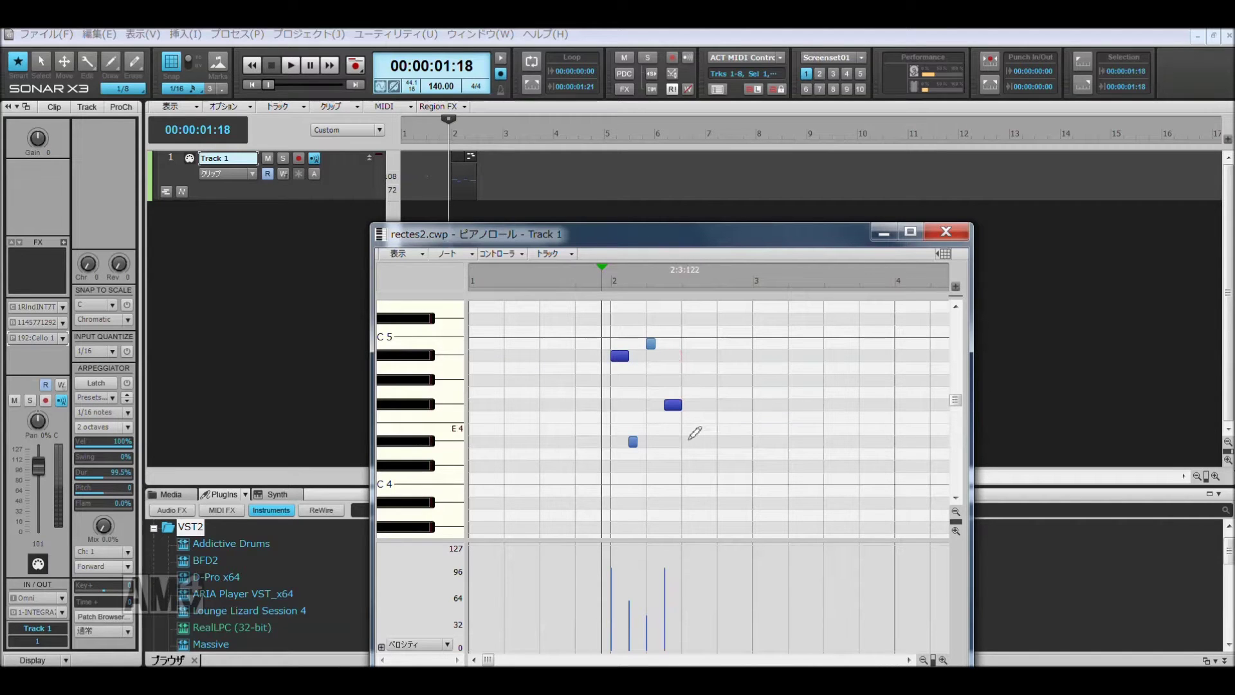
{"action": "left_click", "coordinate": [687, 479]}
{"action": "left_click_drag", "start_coordinate": [688, 478], "coordinate": [688, 465]}
{"action": "left_click", "coordinate": [704, 356]}
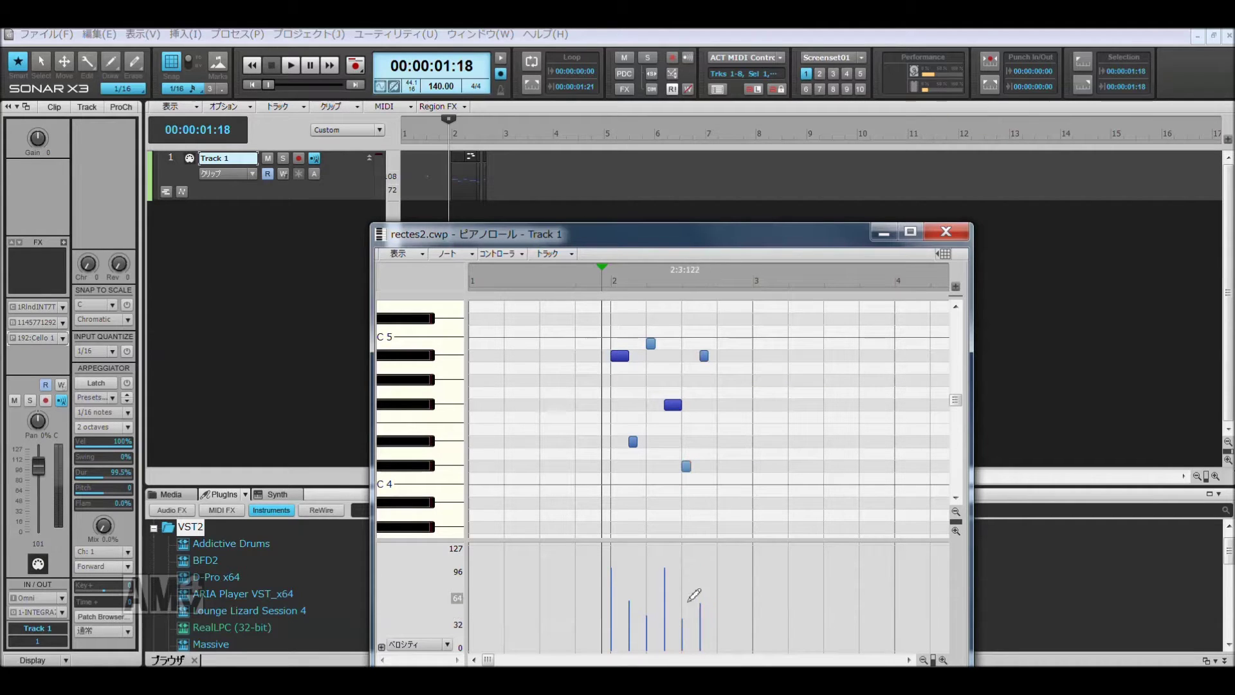
Step: Play back the phrase and raise the C#4 note's velocity to about 80
{"action": "key", "text": "space"}
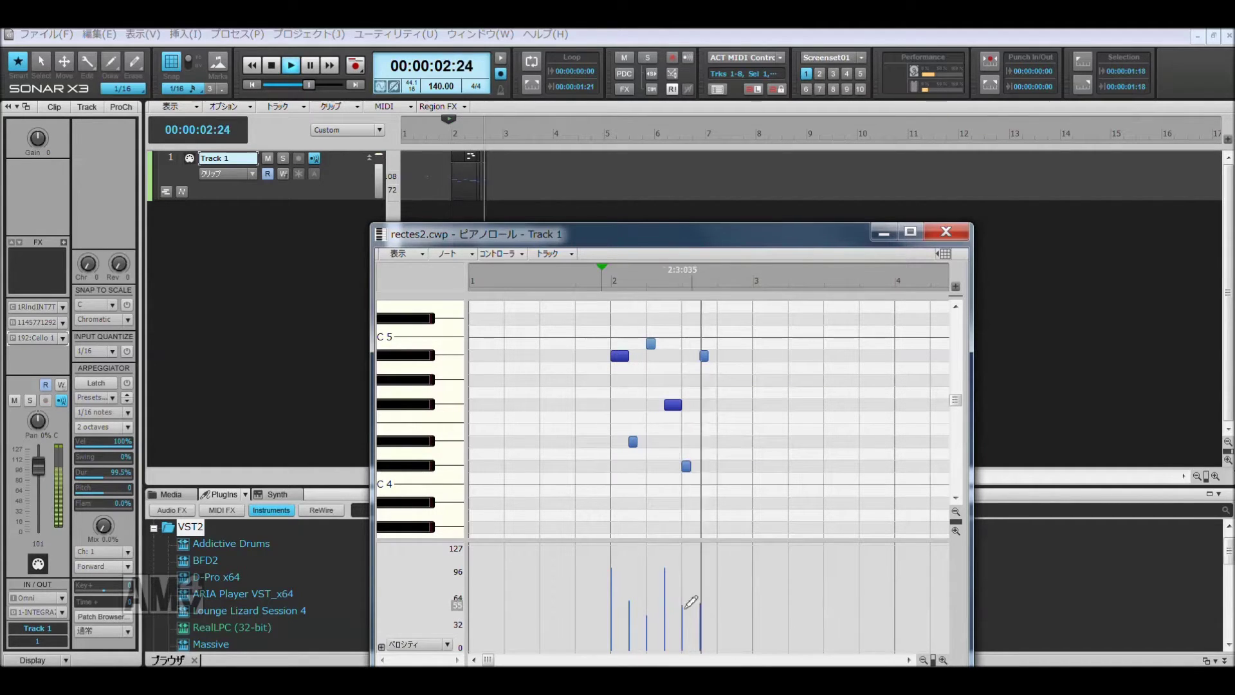
{"action": "key", "text": "space"}
{"action": "left_click_drag", "start_coordinate": [690, 604], "coordinate": [688, 616]}
{"action": "key", "text": "space"}
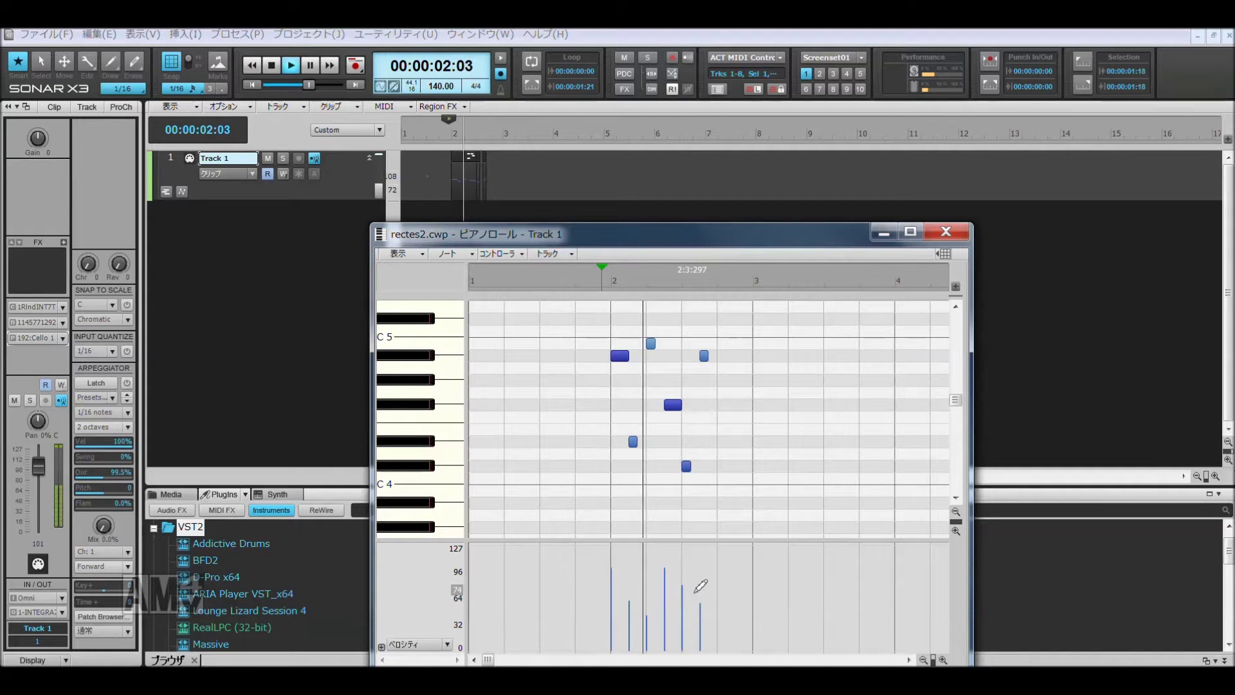
{"action": "key", "text": "space"}
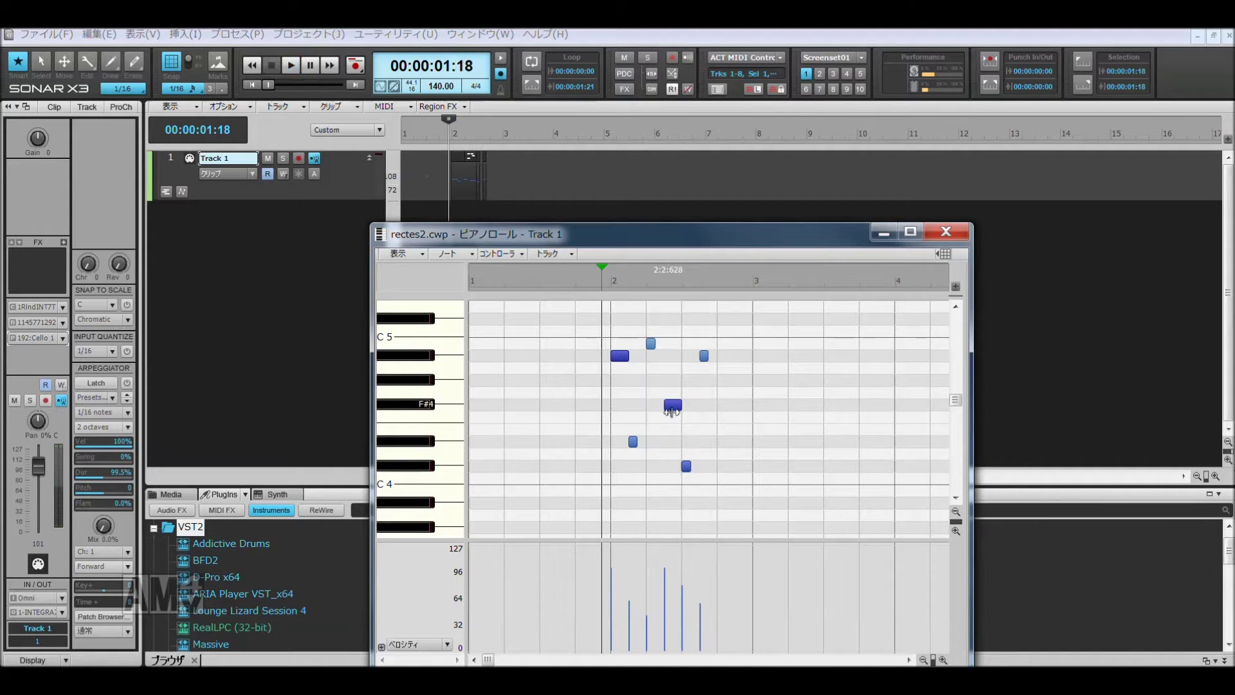
Step: Raise the eighth-note F#4 in measure 2 to G#4 and play back the phrase
{"action": "left_click_drag", "start_coordinate": [673, 406], "coordinate": [679, 385]}
{"action": "key", "text": "space"}
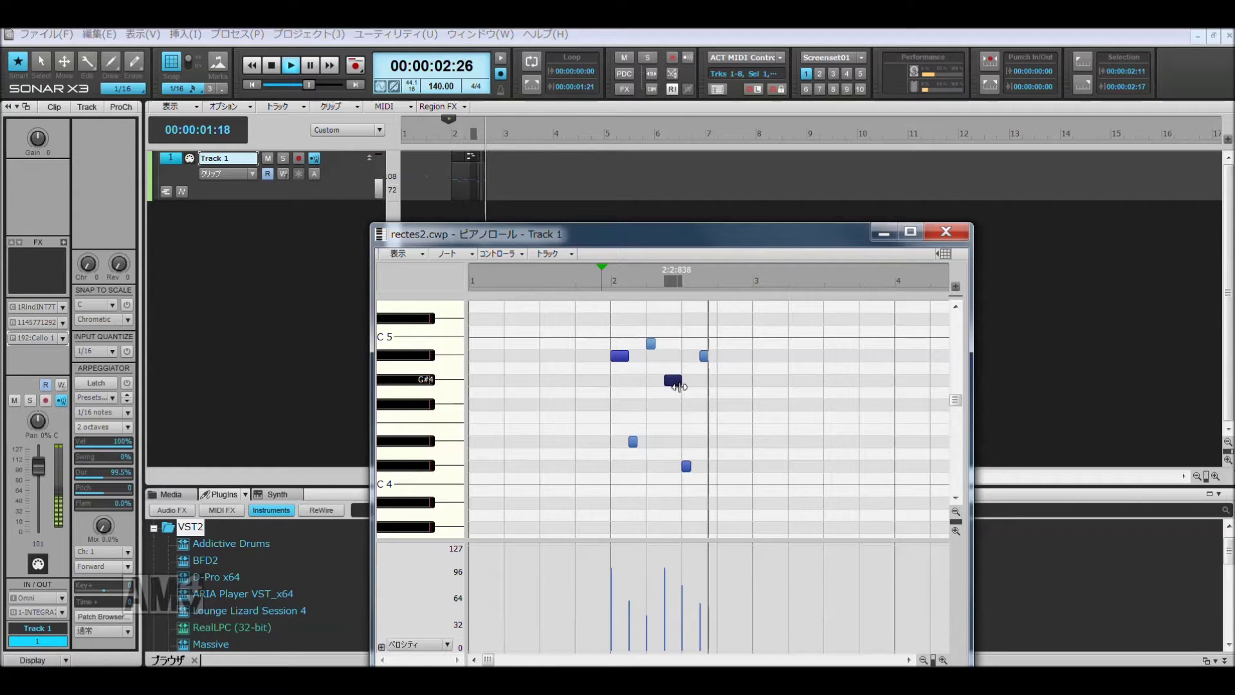
{"action": "key", "text": "space"}
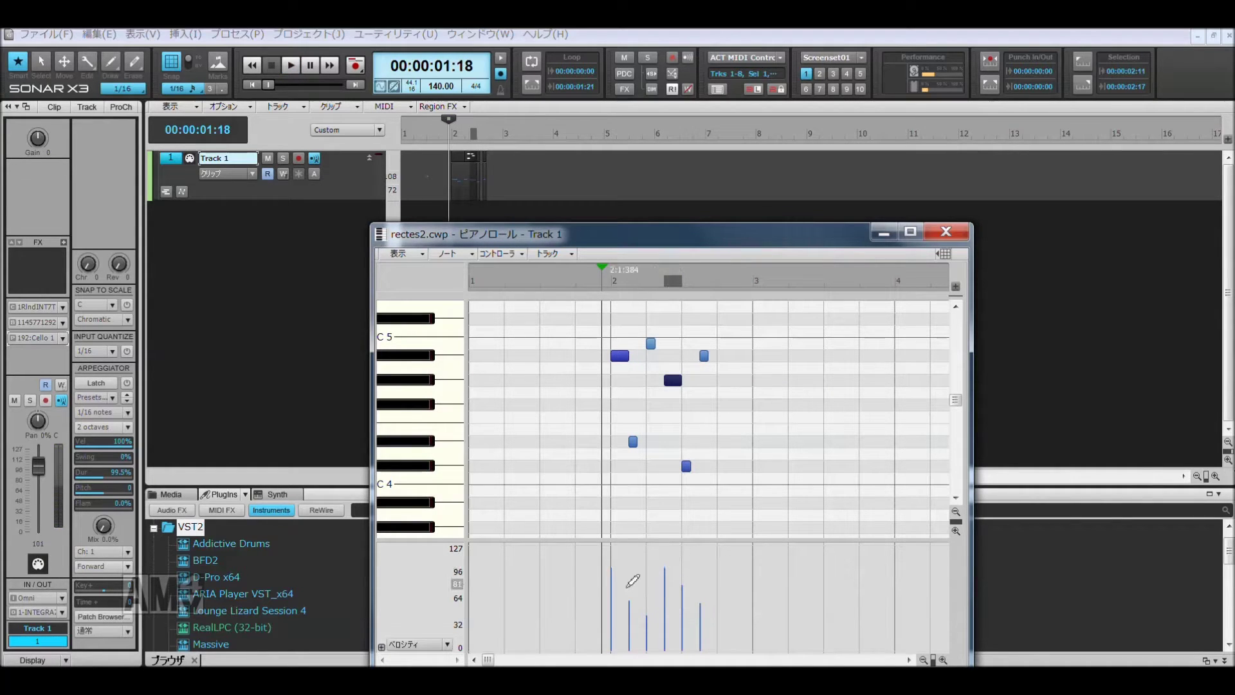
Step: Raise the velocity of the B4 to about 70 and of the last Bb4 to about 80, and play the phrase
{"action": "key", "text": "ctrl+shift+a"}
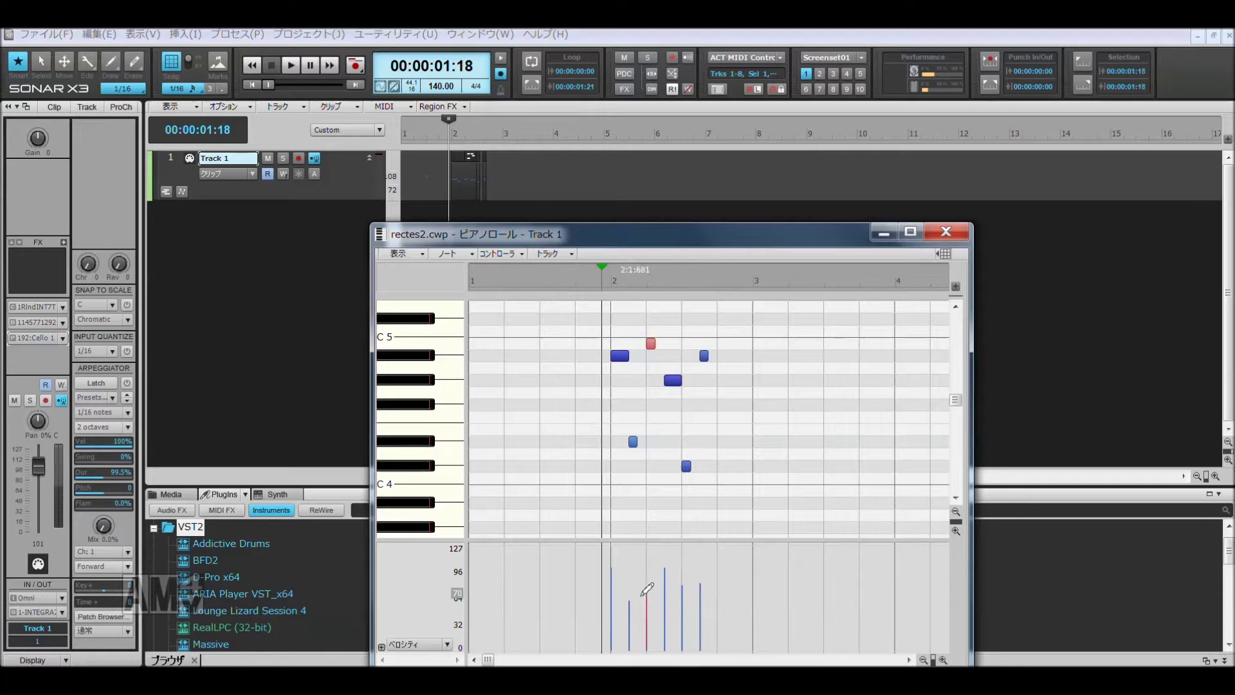
{"action": "key", "text": "space"}
{"action": "key", "text": "space"}
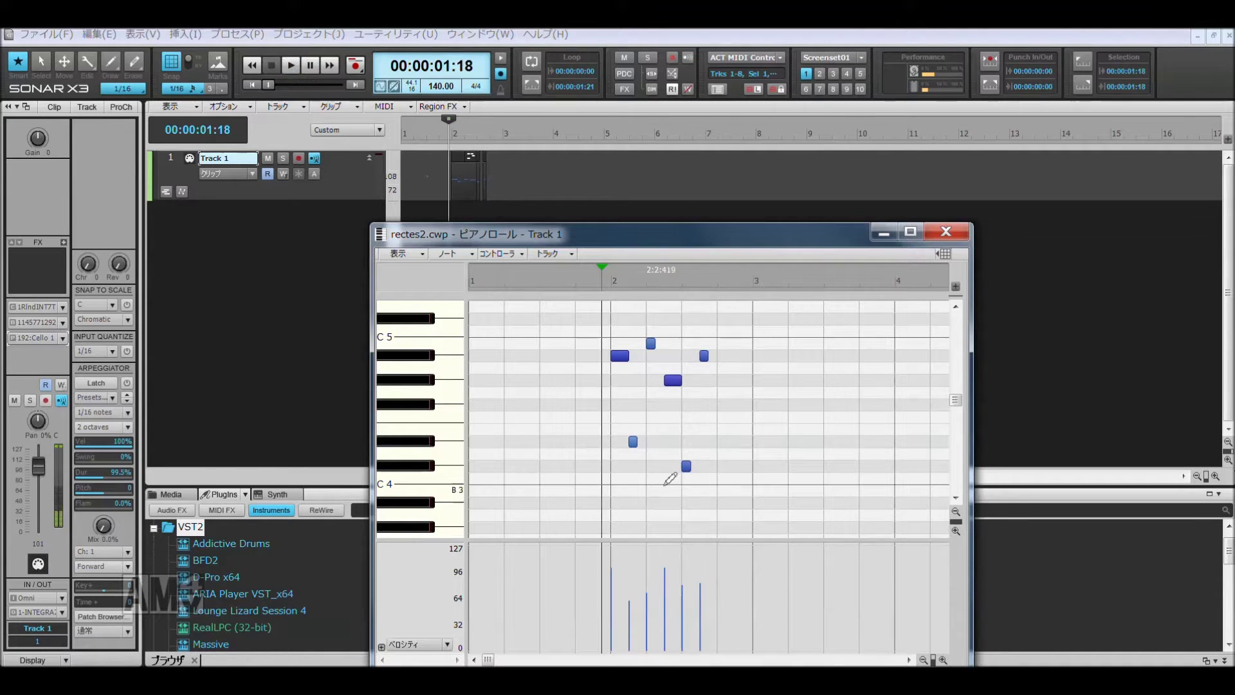
Step: Continue the melody from beat 4 of measure 2 with eighth-note F#4, sixteenths B3 and G#4, eighth-note F4, and sixteenths Bb3 and F#4
{"action": "left_click", "coordinate": [676, 381]}
{"action": "mouse_move", "coordinate": [727, 424]}
{"action": "left_mouse_down"}
{"action": "mouse_move", "coordinate": [757, 408]}
{"action": "mouse_move", "coordinate": [760, 381]}
{"action": "left_mouse_up"}
{"action": "left_click", "coordinate": [742, 487]}
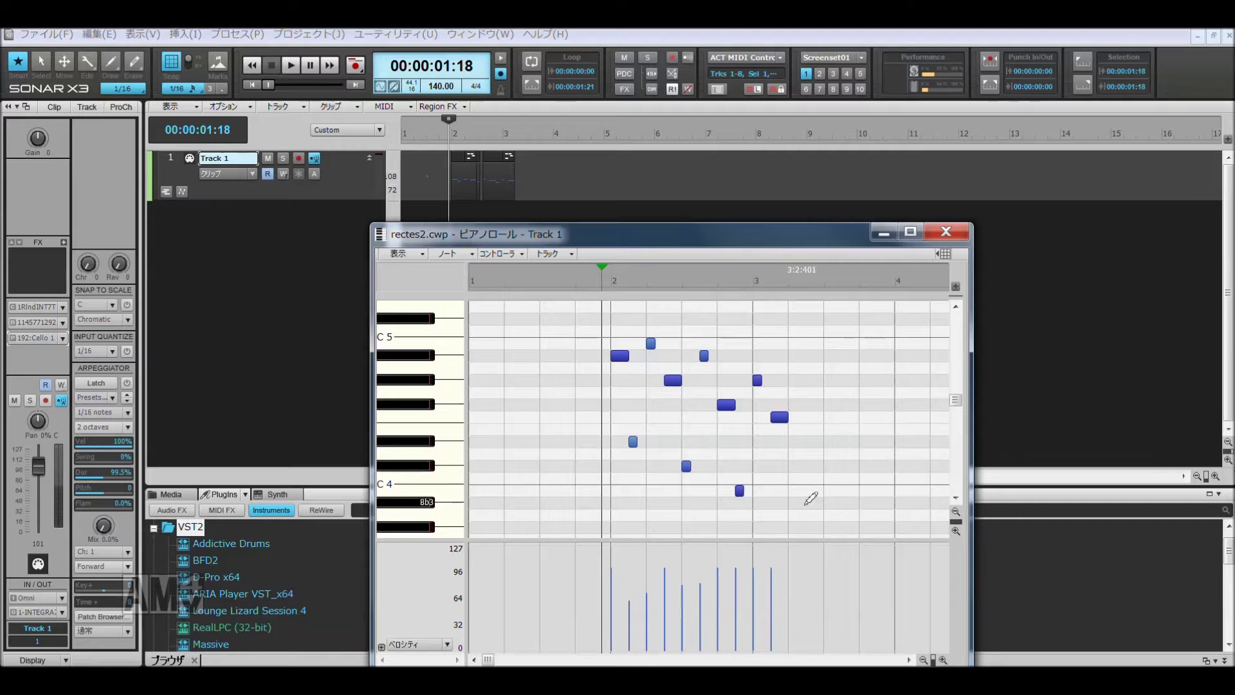
{"action": "left_click_drag", "start_coordinate": [797, 514], "coordinate": [795, 504]}
{"action": "left_click_drag", "start_coordinate": [811, 429], "coordinate": [817, 402]}
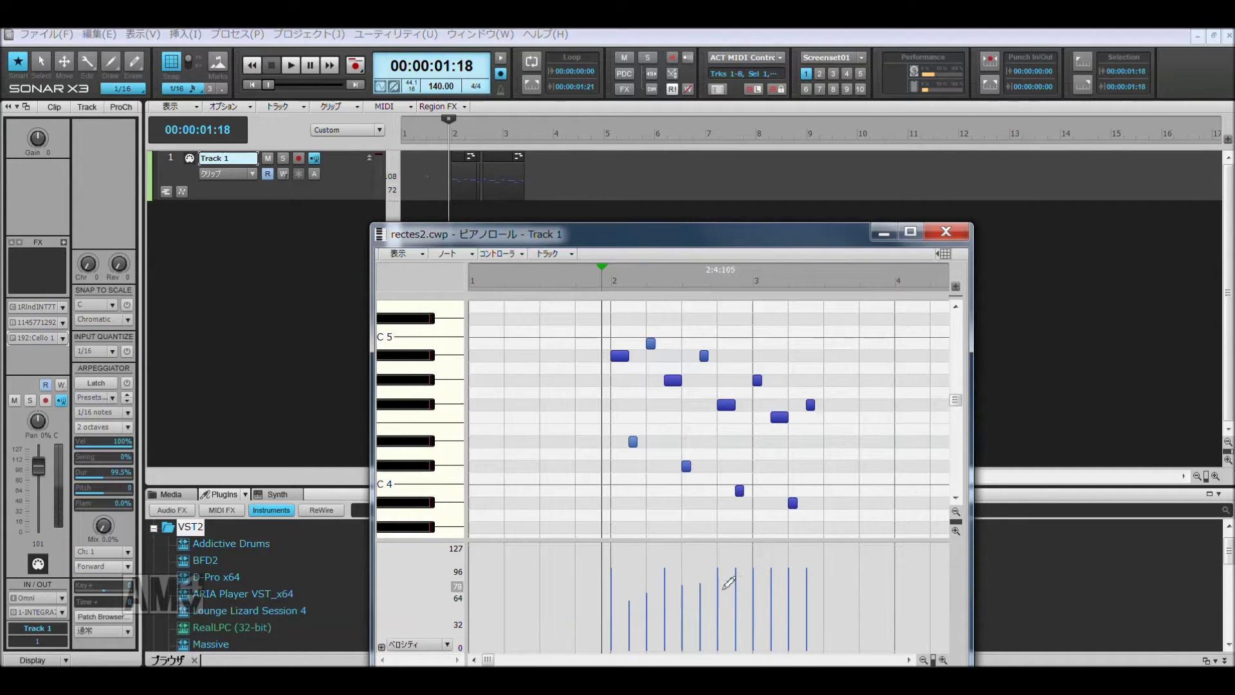
Step: Lower the velocities of the added B3, G#4, Bb3 and F#4 sixteenth notes to about 65–80 during playback
{"action": "key", "text": "space"}
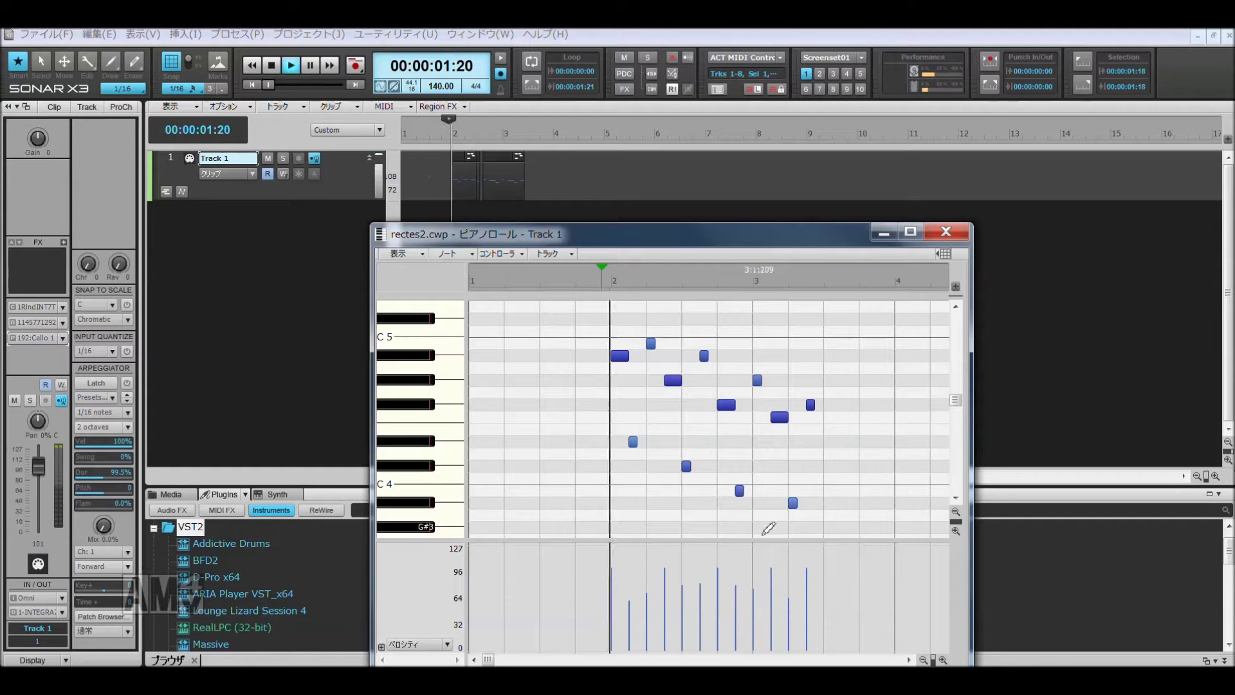
{"action": "left_click_drag", "start_coordinate": [783, 600], "coordinate": [812, 596]}
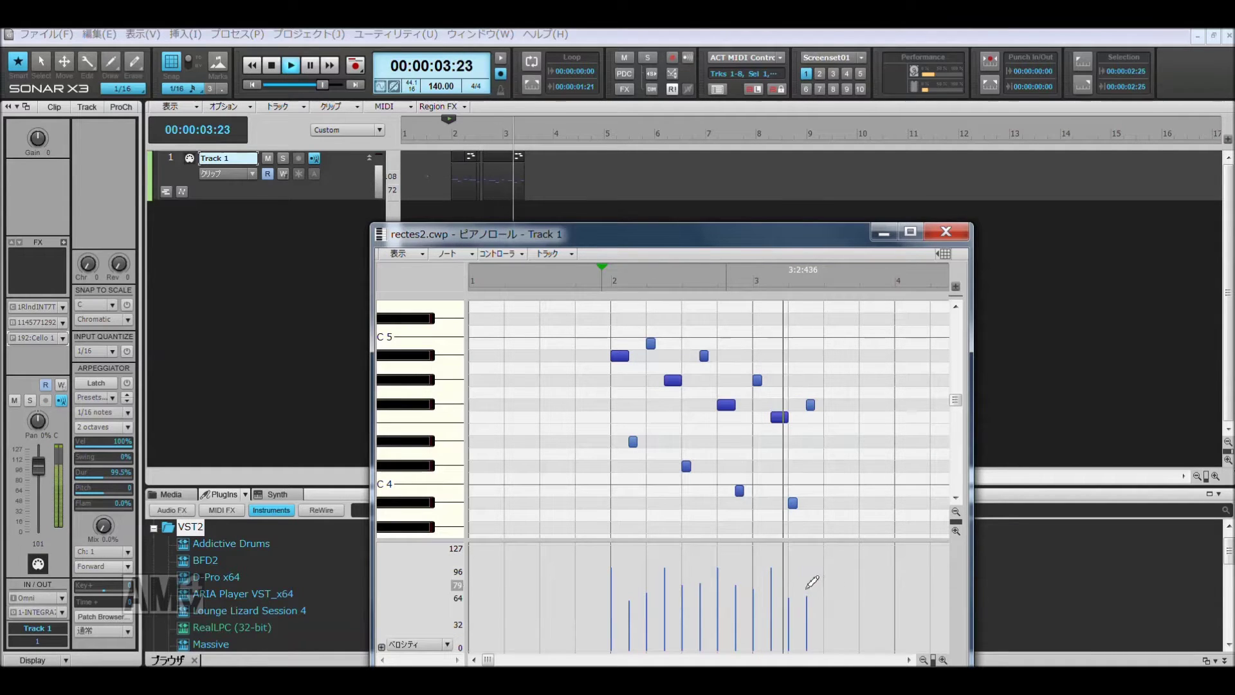
{"action": "key", "text": "space"}
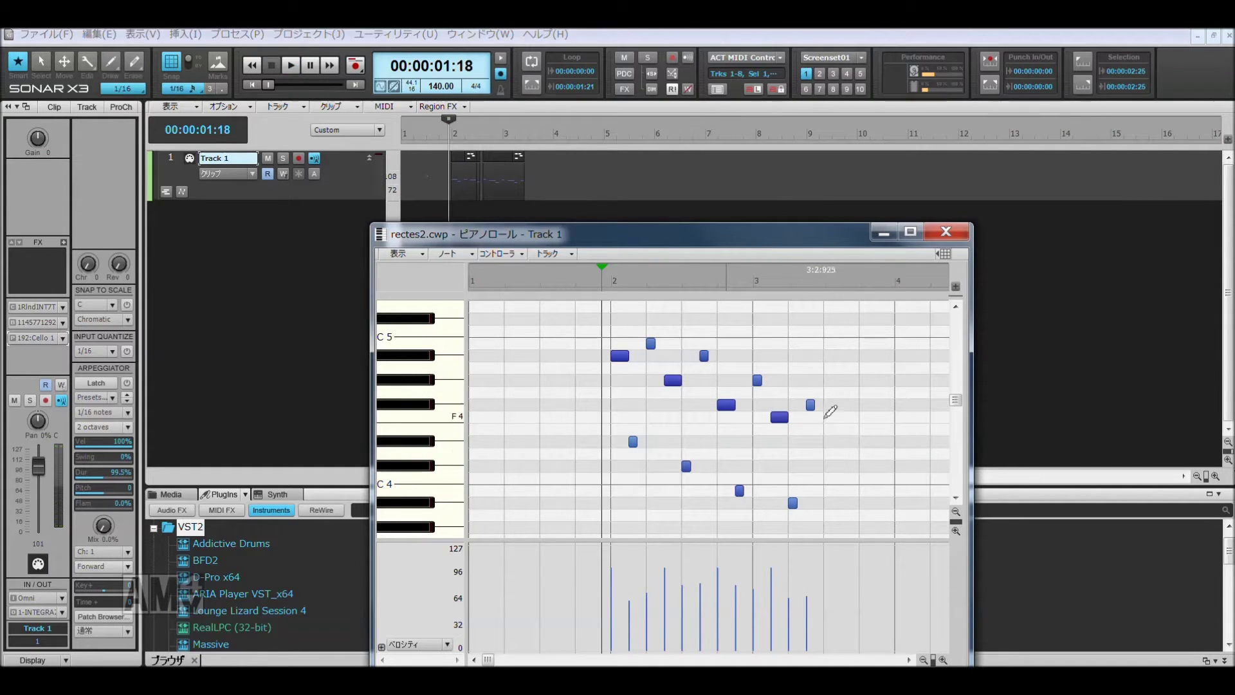
Step: Change Track 1's patch to 177:Hard Xylo and play back the melody
{"action": "left_click", "coordinate": [63, 338]}
{"action": "left_click", "coordinate": [193, 323]}
{"action": "key", "text": "space"}
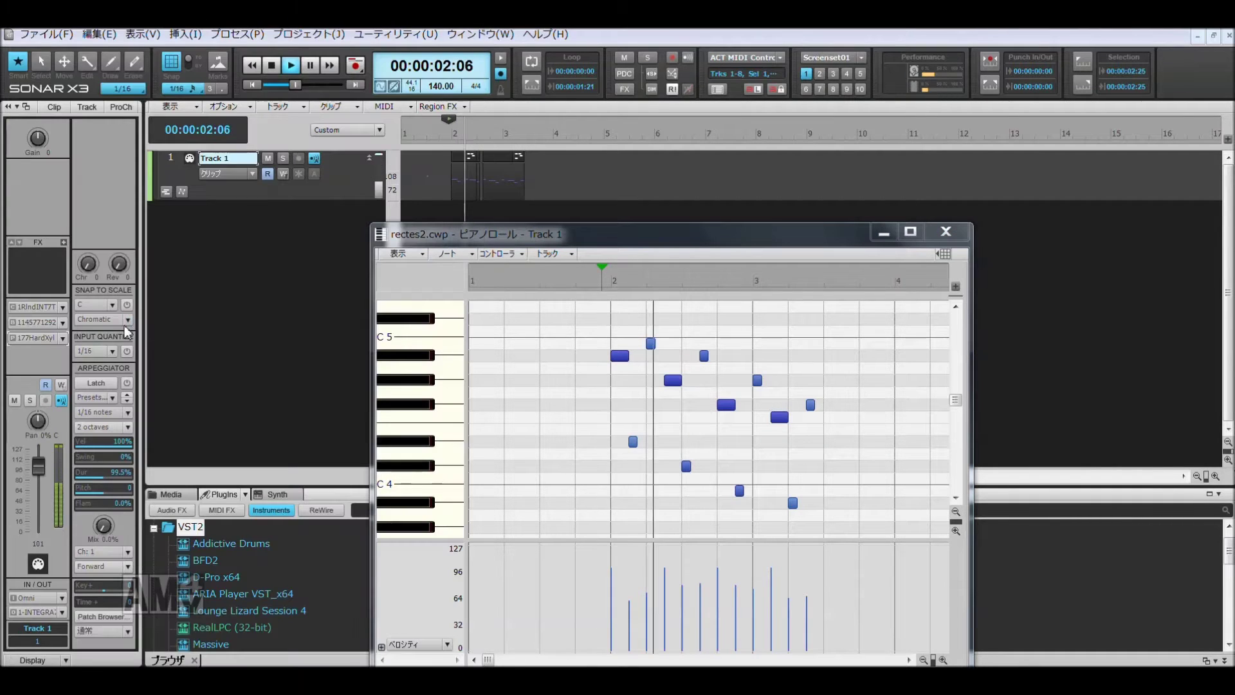
{"action": "key", "text": "space"}
Step: Add a quarter-note G#4 at beat 3 and a quarter-note F4 at beat 4 of measure 3, and play back the melody
{"action": "mouse_move", "coordinate": [826, 429]}
{"action": "left_mouse_down"}
{"action": "mouse_move", "coordinate": [851, 426]}
{"action": "mouse_move", "coordinate": [851, 491]}
{"action": "mouse_move", "coordinate": [870, 462]}
{"action": "mouse_move", "coordinate": [860, 463]}
{"action": "left_mouse_up"}
{"action": "key", "text": "space"}
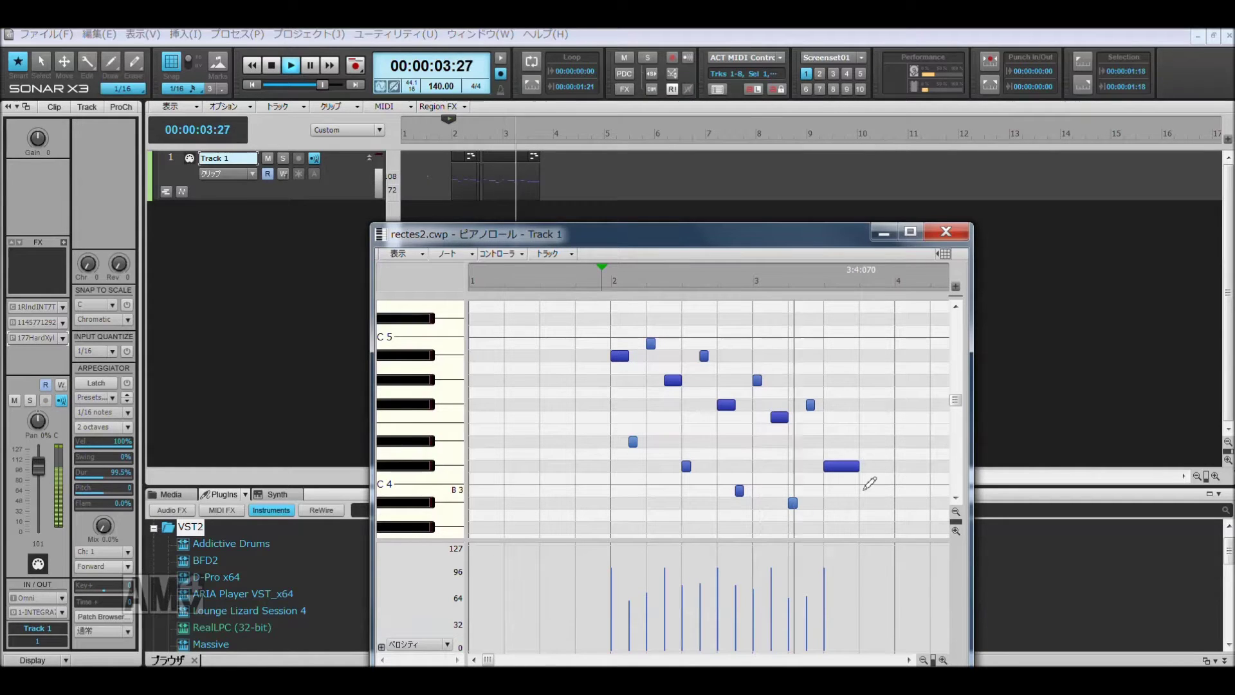
{"action": "key", "text": "space"}
{"action": "left_click_drag", "start_coordinate": [847, 463], "coordinate": [841, 386]}
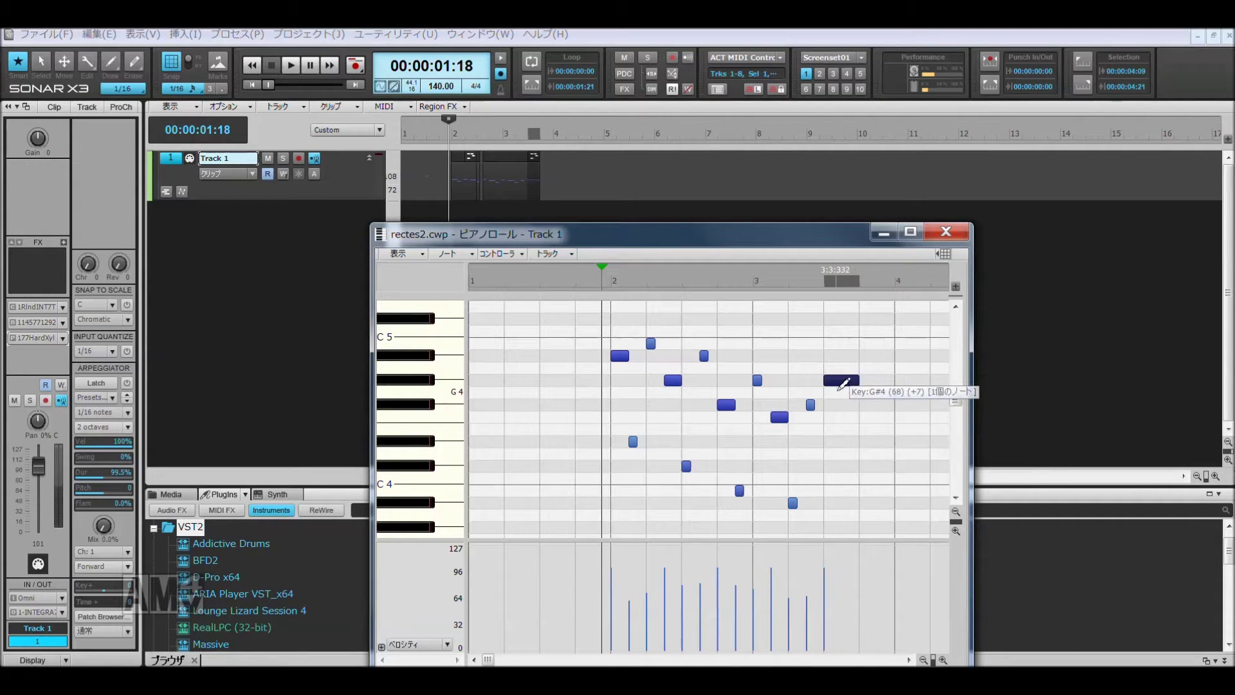
{"action": "left_click", "coordinate": [862, 417]}
{"action": "key", "text": "space"}
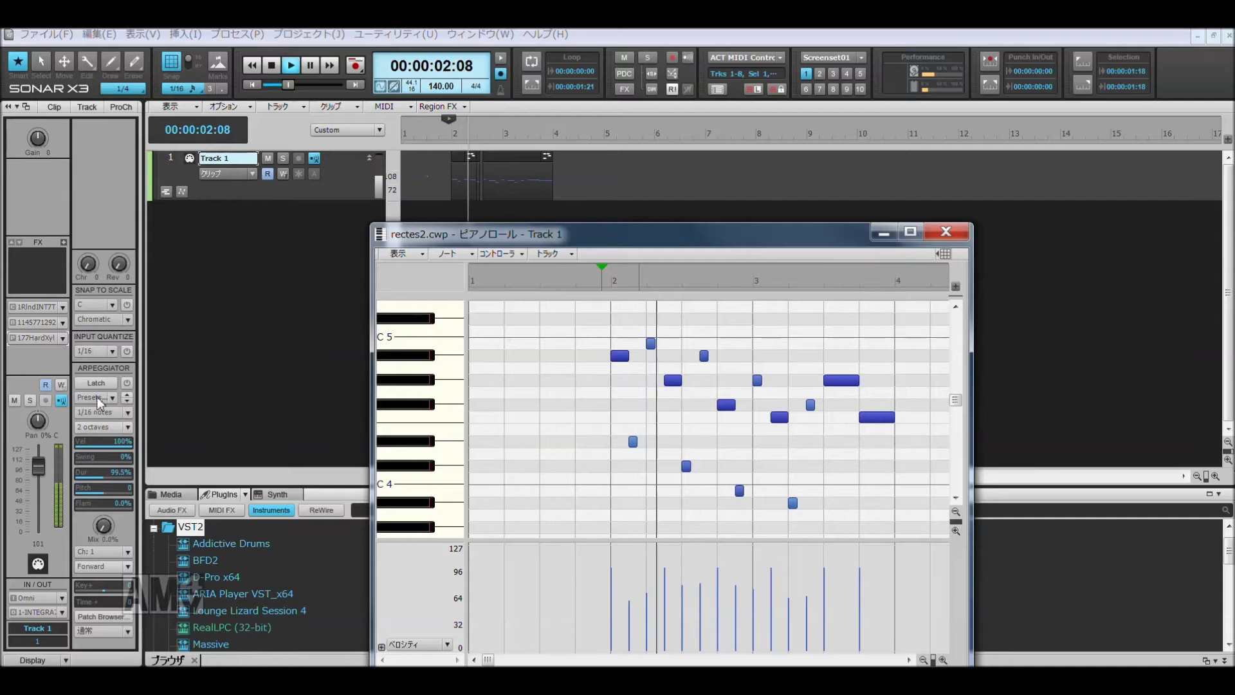
Step: Audition the 174:Glocken Soft and 175:Glocken Cho patches on Track 1
{"action": "left_click", "coordinate": [61, 339]}
{"action": "left_click", "coordinate": [138, 268]}
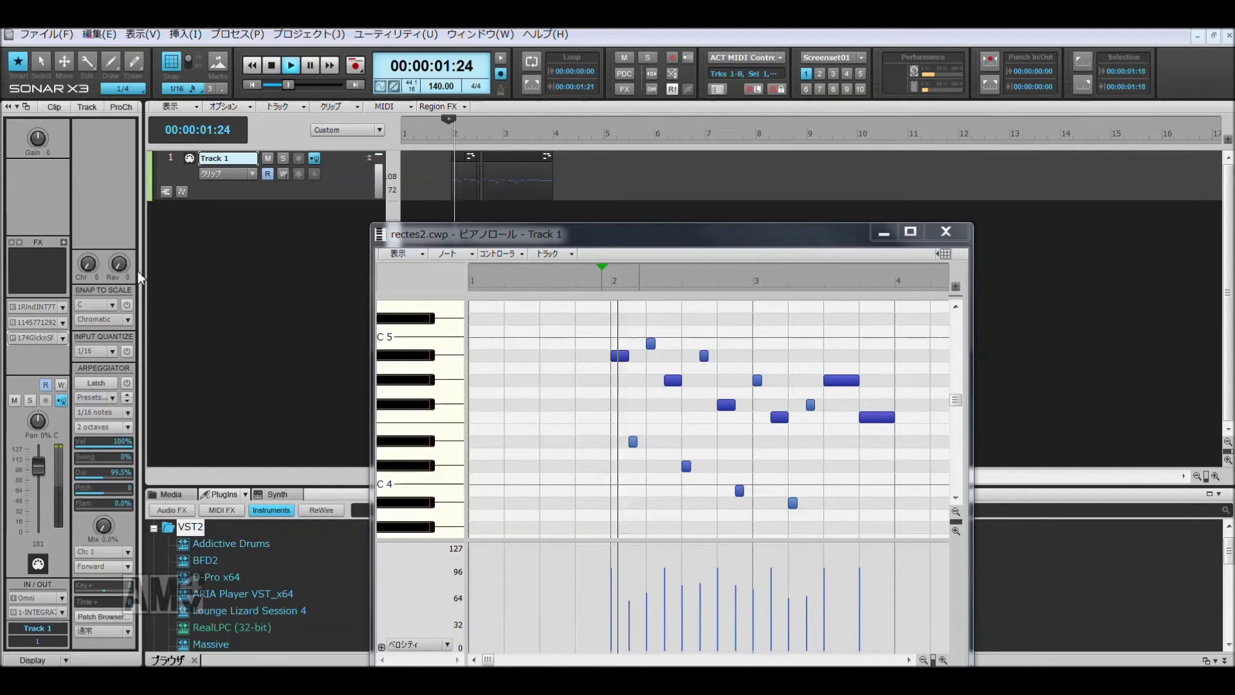
{"action": "left_click", "coordinate": [71, 347]}
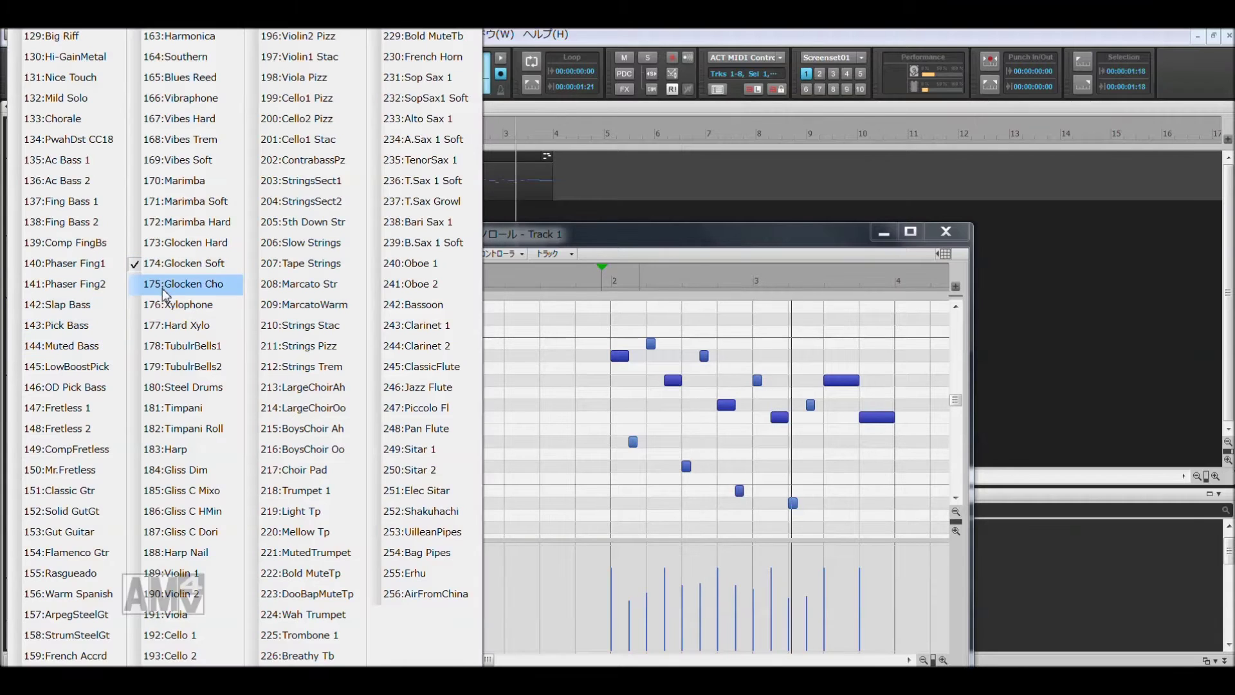
{"action": "left_click", "coordinate": [182, 284]}
Step: Set Track 1's patch to 169:Vibes Soft and play back the melody
{"action": "left_click", "coordinate": [65, 341]}
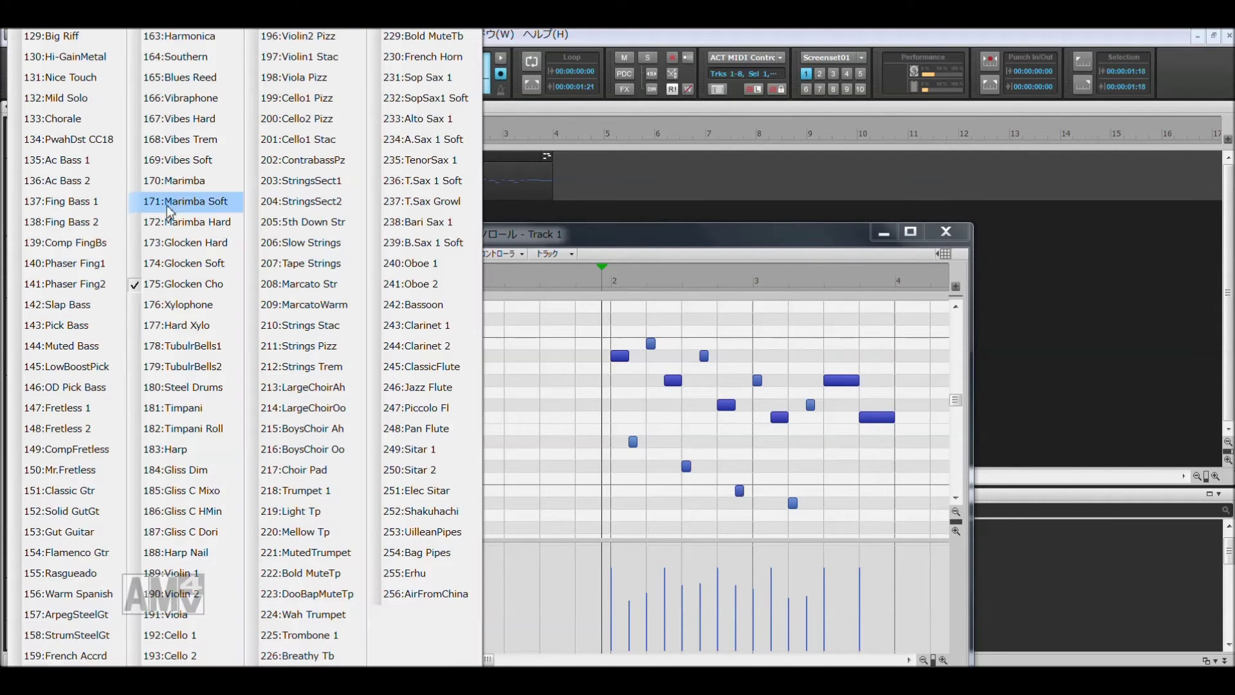
{"action": "left_click", "coordinate": [179, 160]}
{"action": "key", "text": "space"}
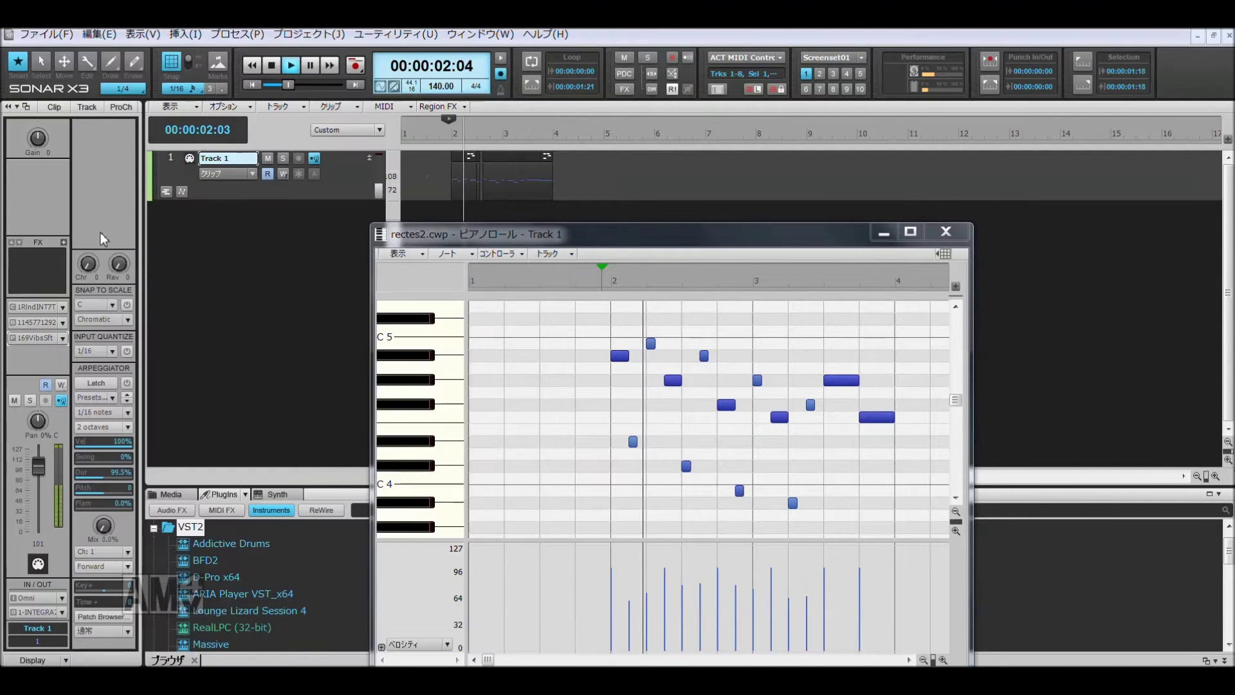
Step: Set Track 1's patch to 176:Xylophone and play back the melody
{"action": "left_click", "coordinate": [64, 341]}
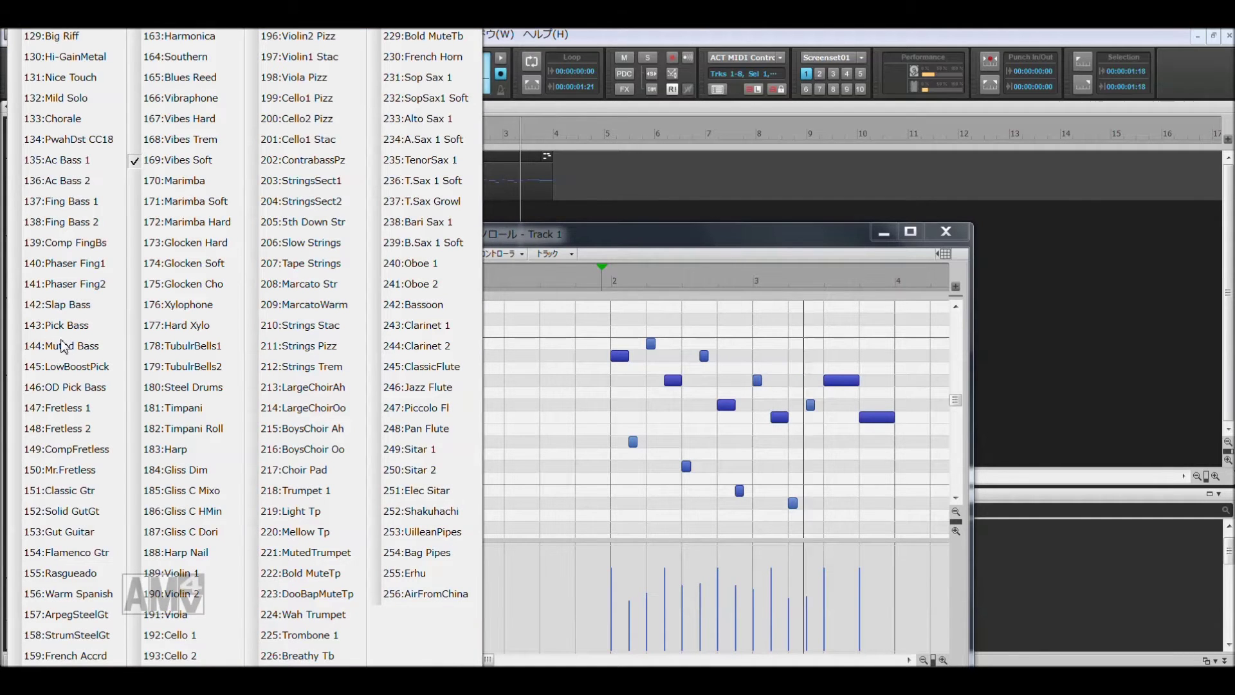
{"action": "left_click", "coordinate": [169, 304]}
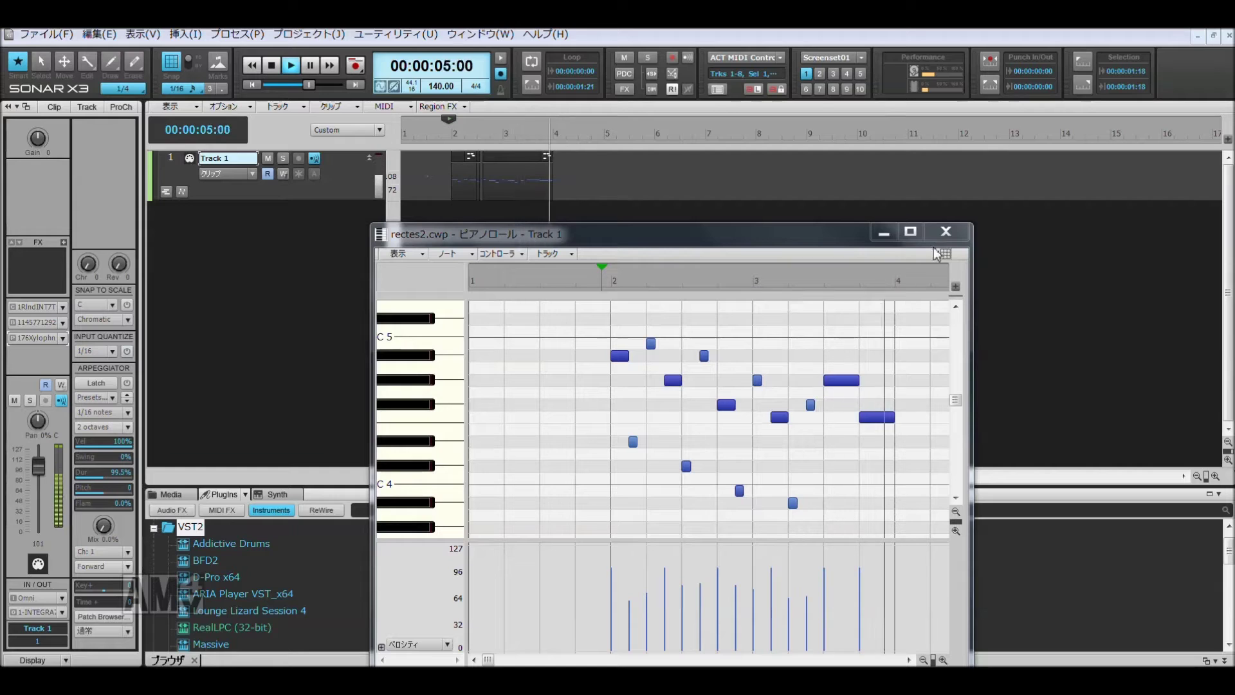
{"action": "key", "text": "space"}
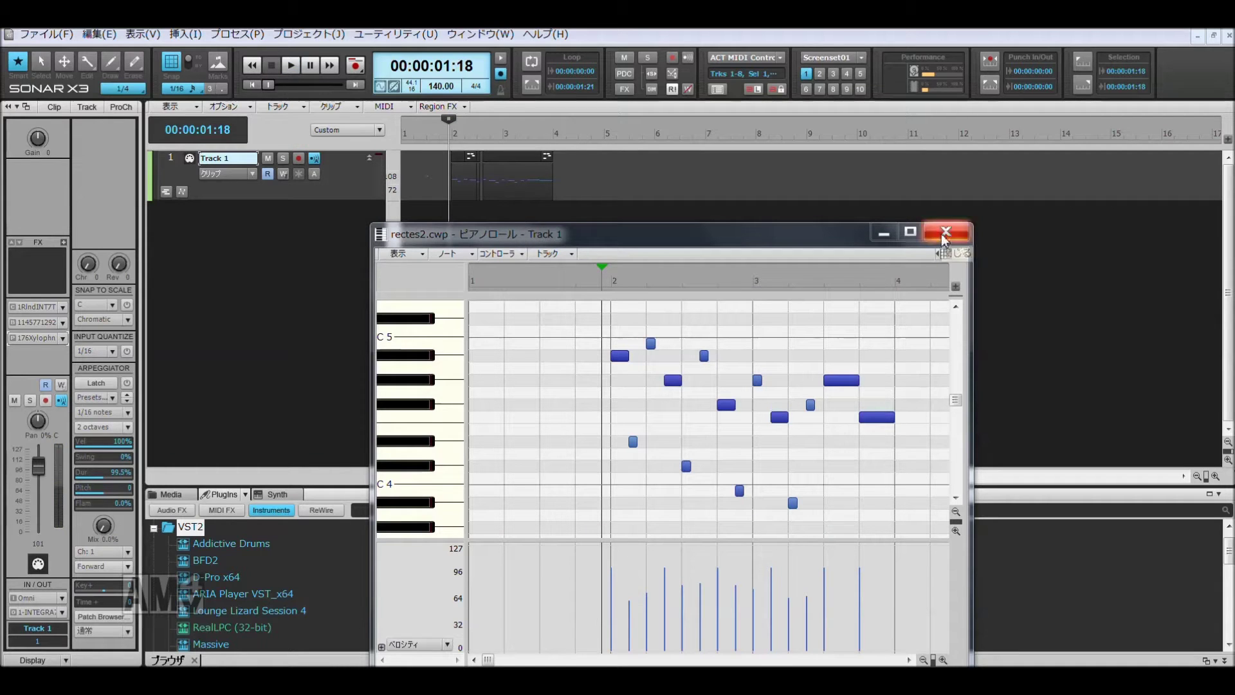
Step: Copy all of Track 1's events, paste them at measure 4 in the track view, and play back the result
{"action": "left_click", "coordinate": [945, 233]}
{"action": "key", "text": "ctrl+a"}
{"action": "key", "text": "ctrl+c"}
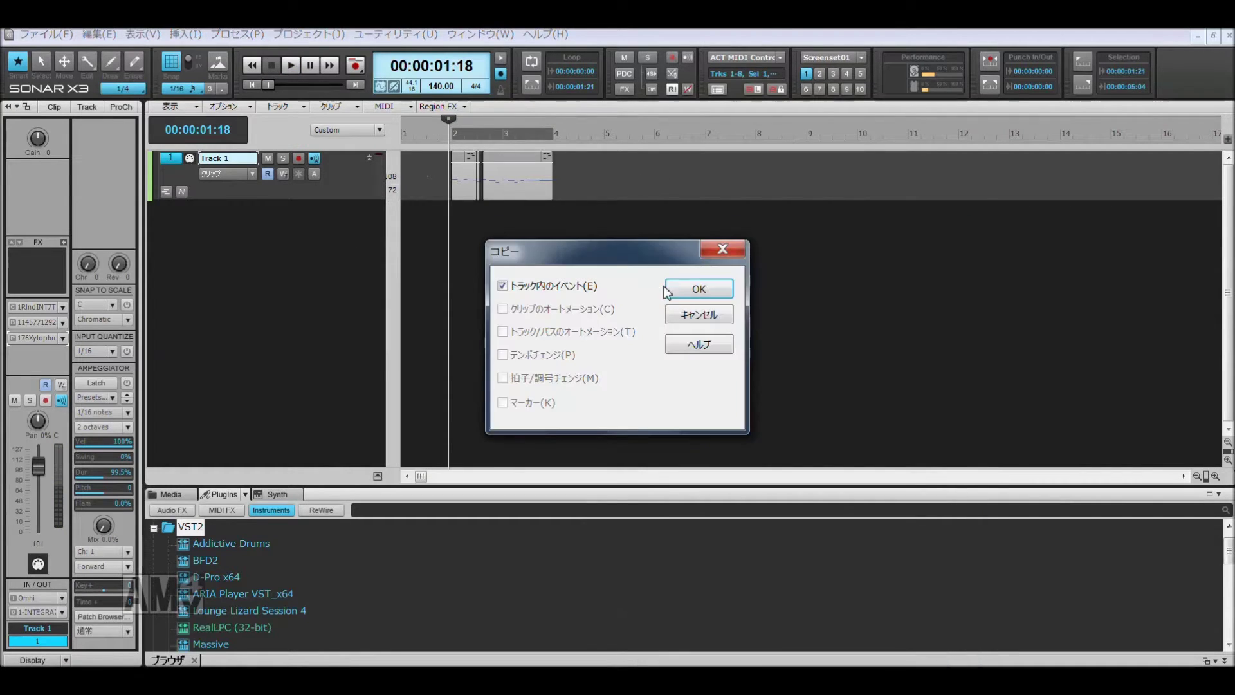
{"action": "left_click", "coordinate": [699, 290]}
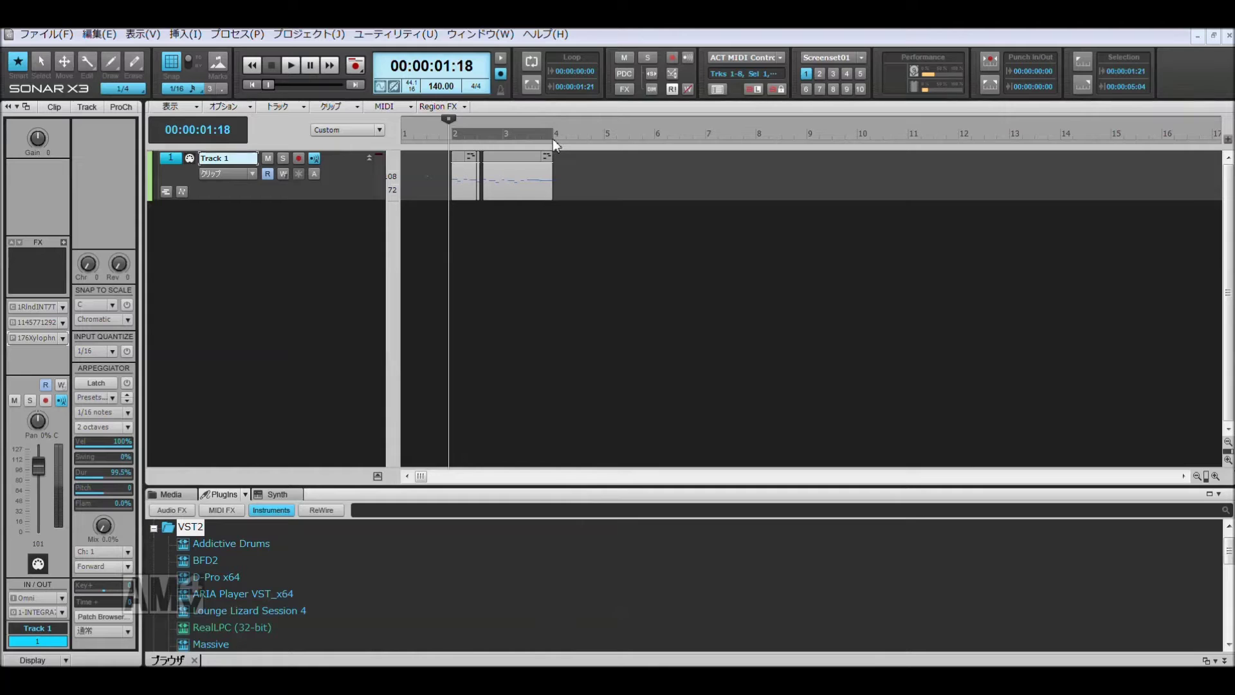
{"action": "left_click", "coordinate": [554, 139]}
{"action": "key", "text": "ctrl+v"}
{"action": "left_click", "coordinate": [430, 137]}
{"action": "key", "text": "space"}
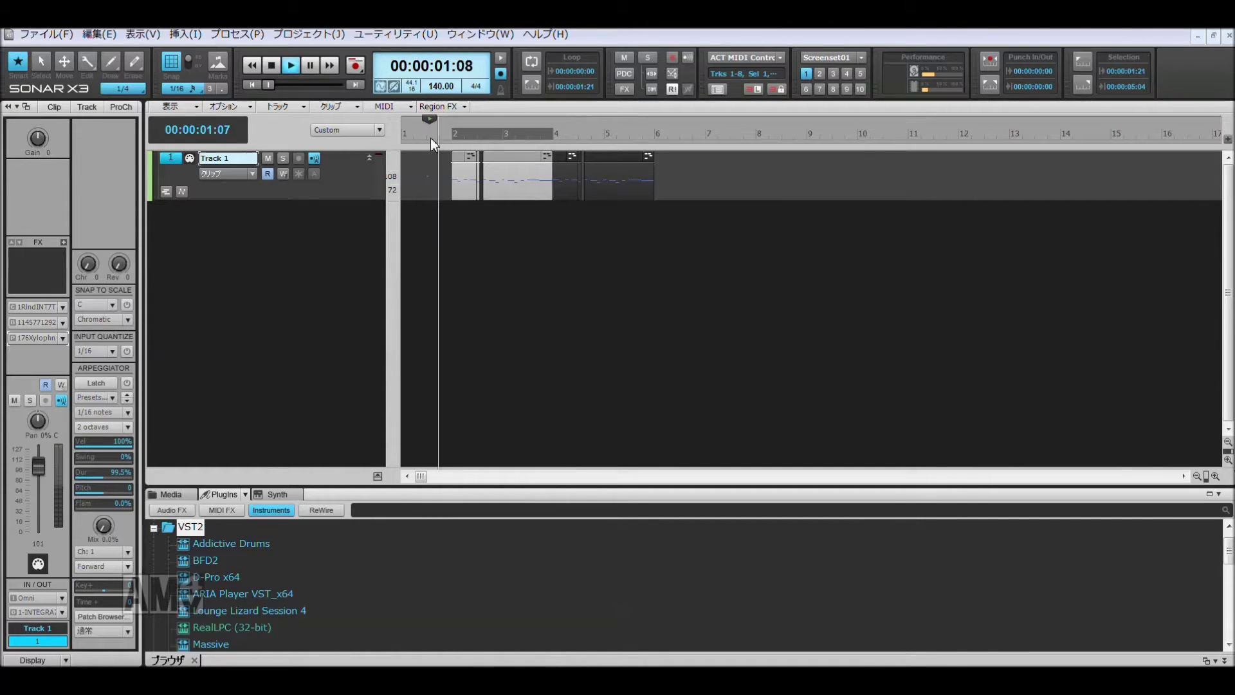
Step: Paste the copied melody on Track 1 at measure 6 and again at measure 8
{"action": "left_click", "coordinate": [654, 132]}
{"action": "key", "text": "space"}
{"action": "key", "text": "ctrl+v"}
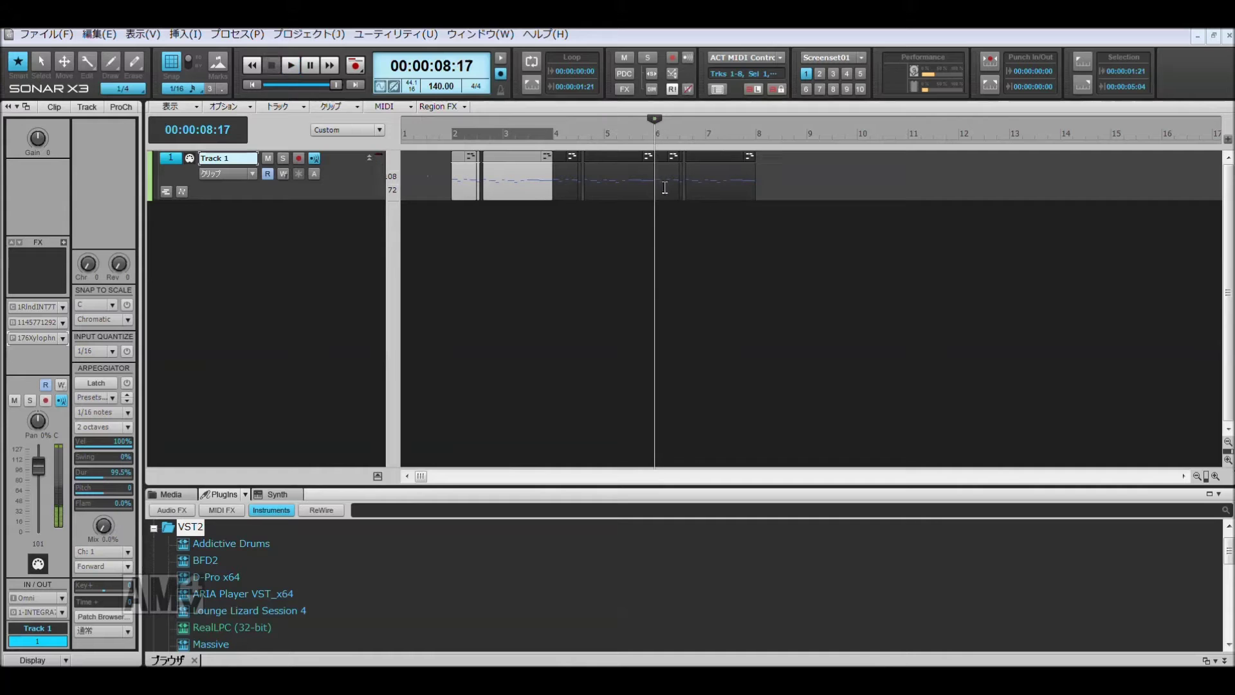
{"action": "left_click", "coordinate": [756, 137]}
{"action": "key", "text": "ctrl+v"}
Step: Replace the last two notes of measure 9 with an eighth-note Eb4 on beat 3 and short D4, Eb4 and F4 notes after it
{"action": "key", "text": "alt+3"}
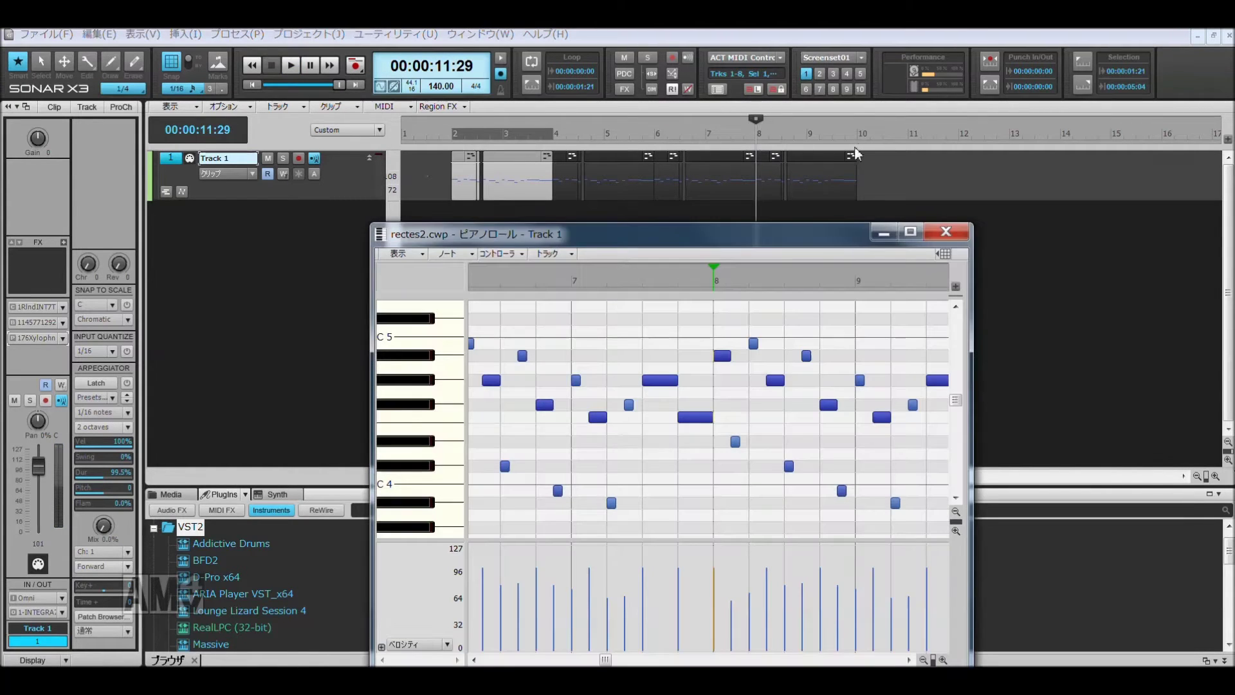
{"action": "left_click", "coordinate": [837, 186]}
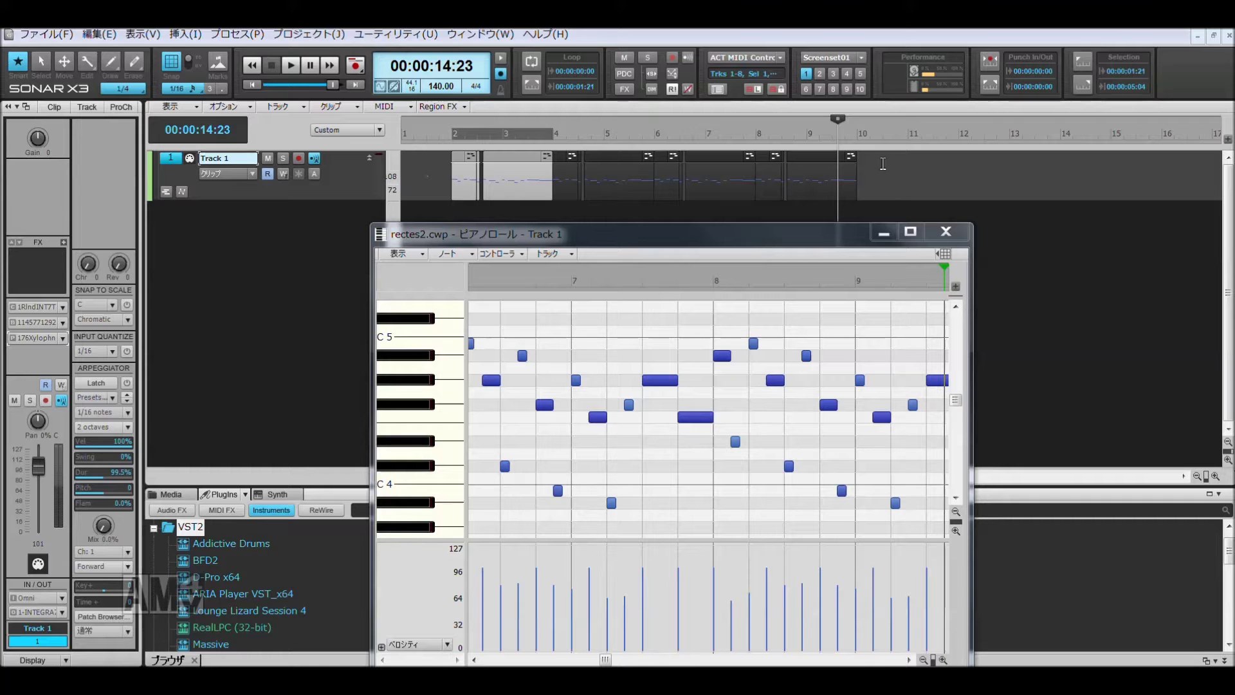
{"action": "left_click", "coordinate": [882, 381]}
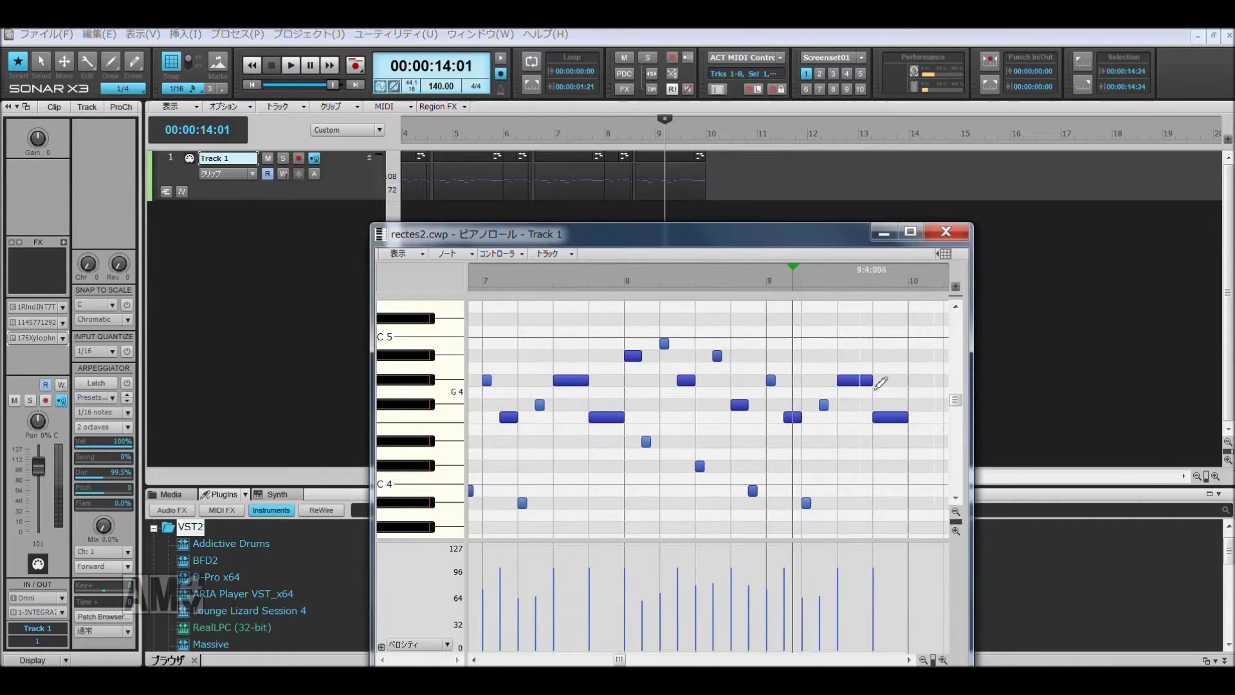
{"action": "right_click", "coordinate": [885, 425]}
{"action": "right_click", "coordinate": [843, 380]}
{"action": "left_click_drag", "start_coordinate": [846, 380], "coordinate": [854, 438]}
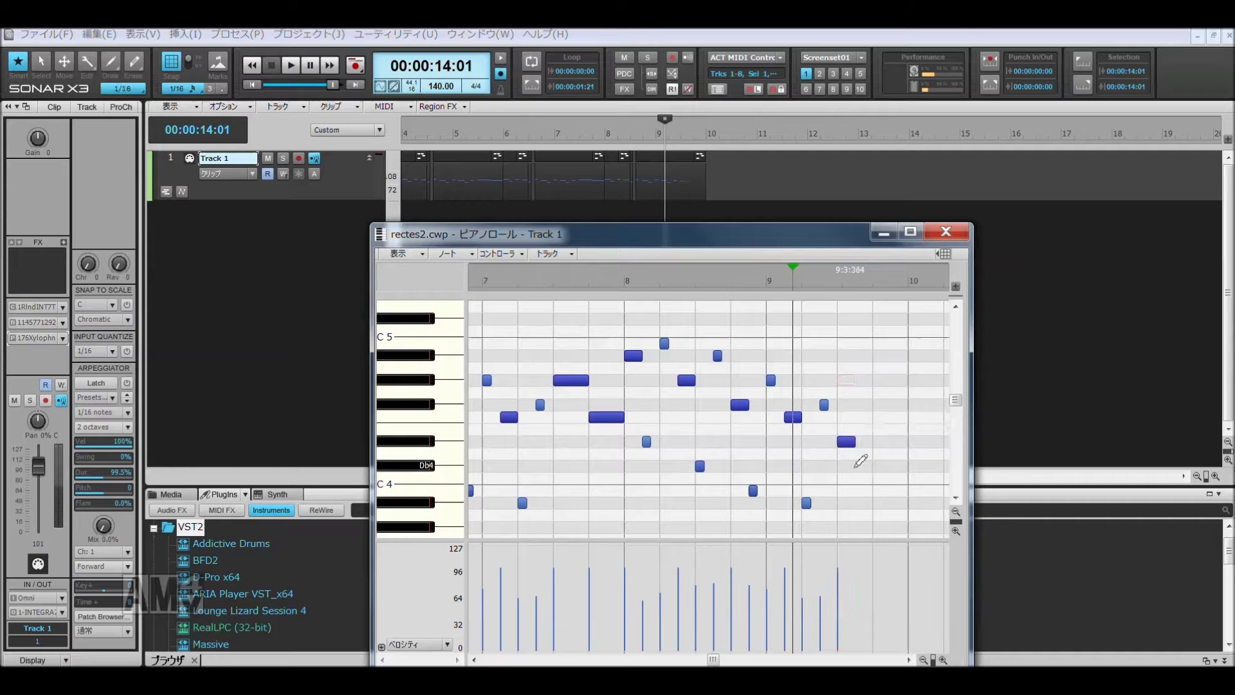
{"action": "left_click", "coordinate": [859, 453]}
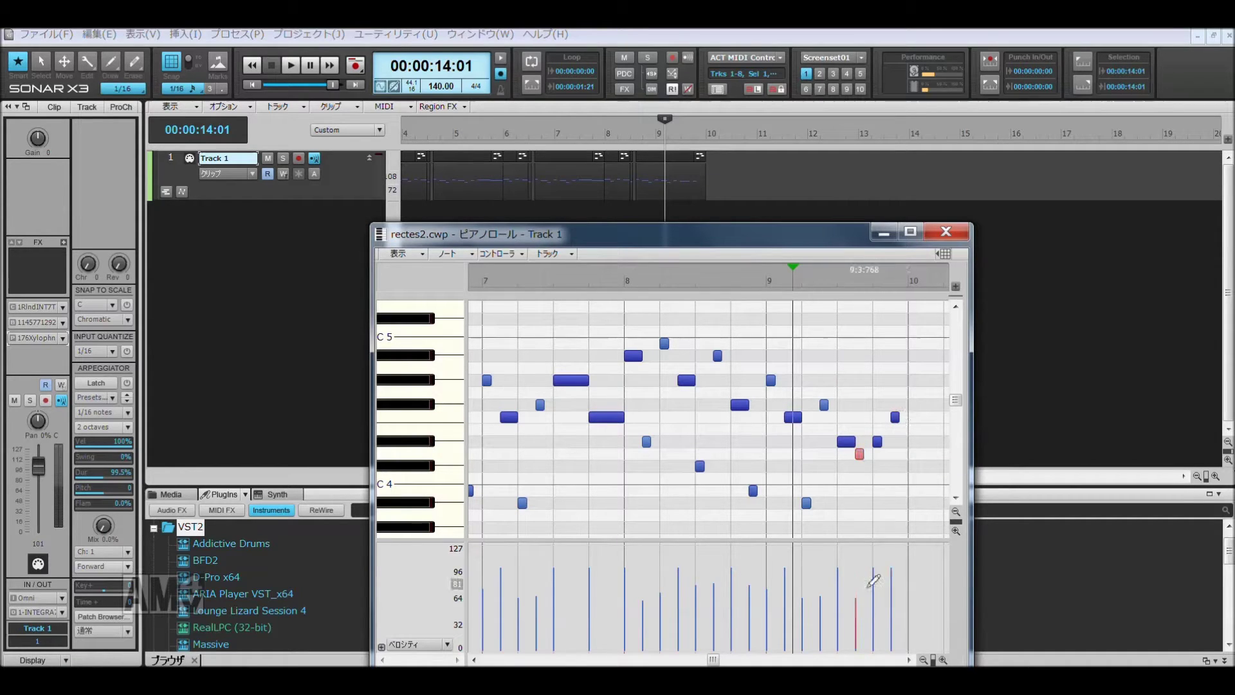
{"action": "left_click", "coordinate": [946, 233]}
{"action": "key", "text": "alt+3"}
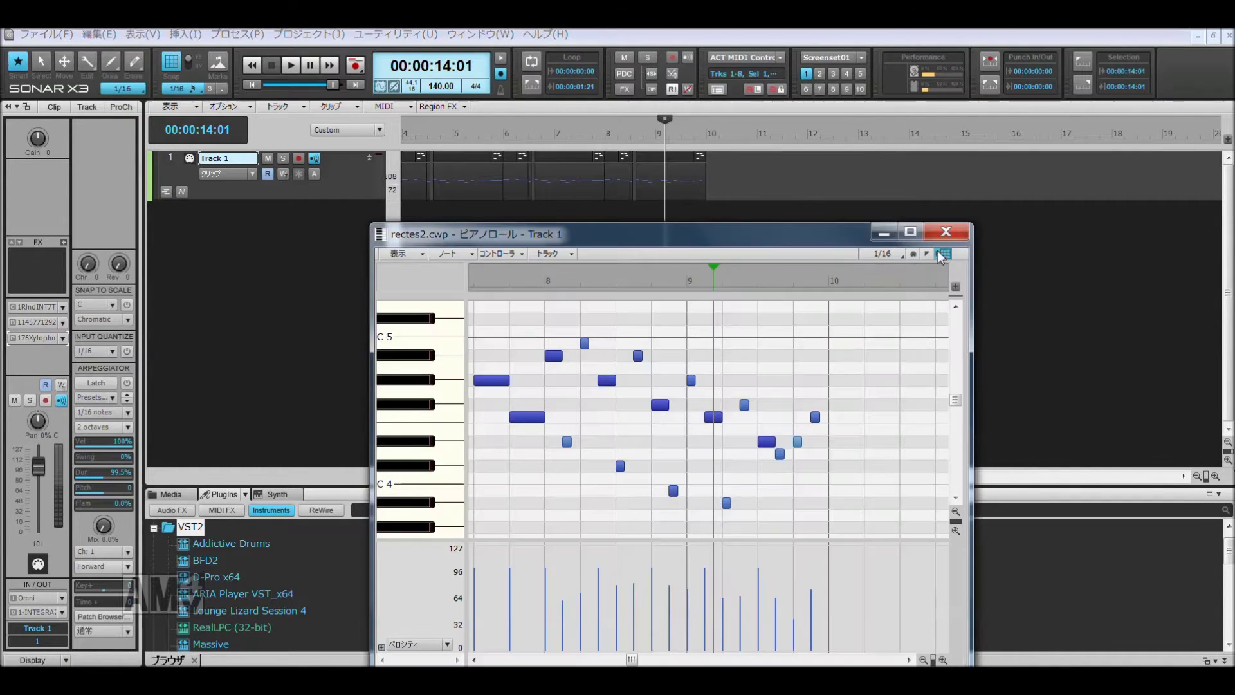
Step: Select all of Track 1's clips and bounce them into one continuous clip
{"action": "left_click", "coordinate": [945, 233]}
{"action": "left_click", "coordinate": [171, 158]}
{"action": "scroll", "coordinate": [644, 180], "scroll_direction": "left", "scroll_amount": 3}
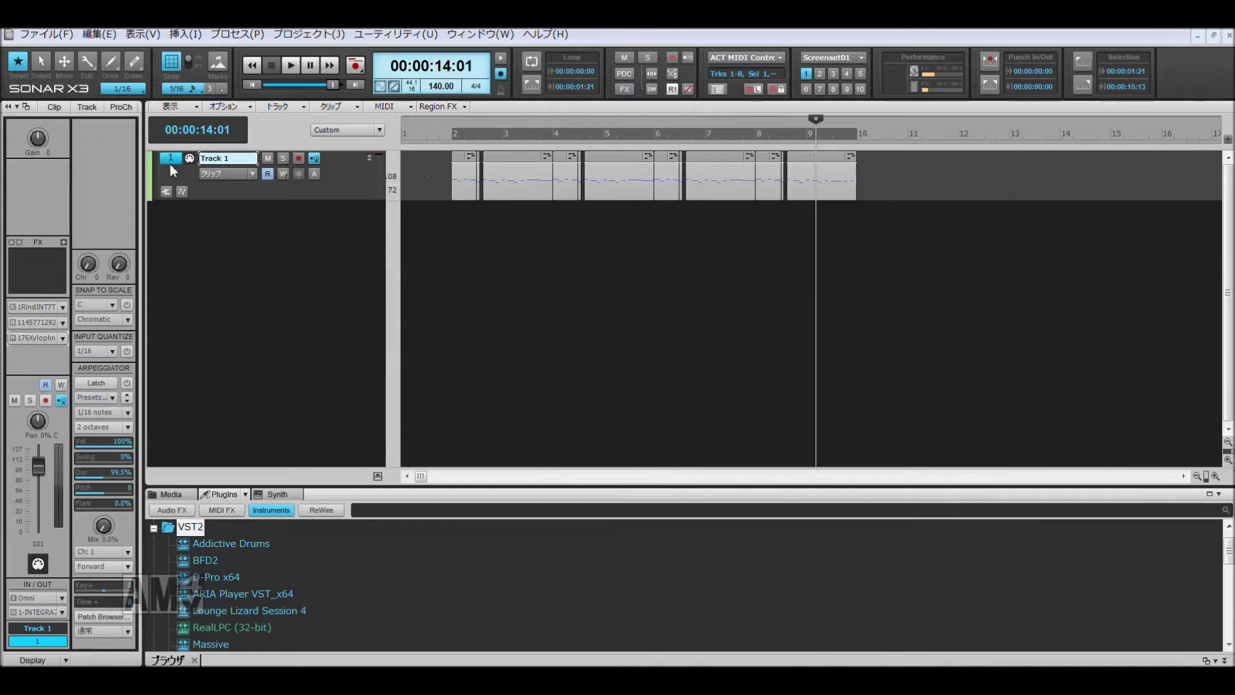
{"action": "right_click", "coordinate": [519, 181]}
{"action": "left_click", "coordinate": [617, 378]}
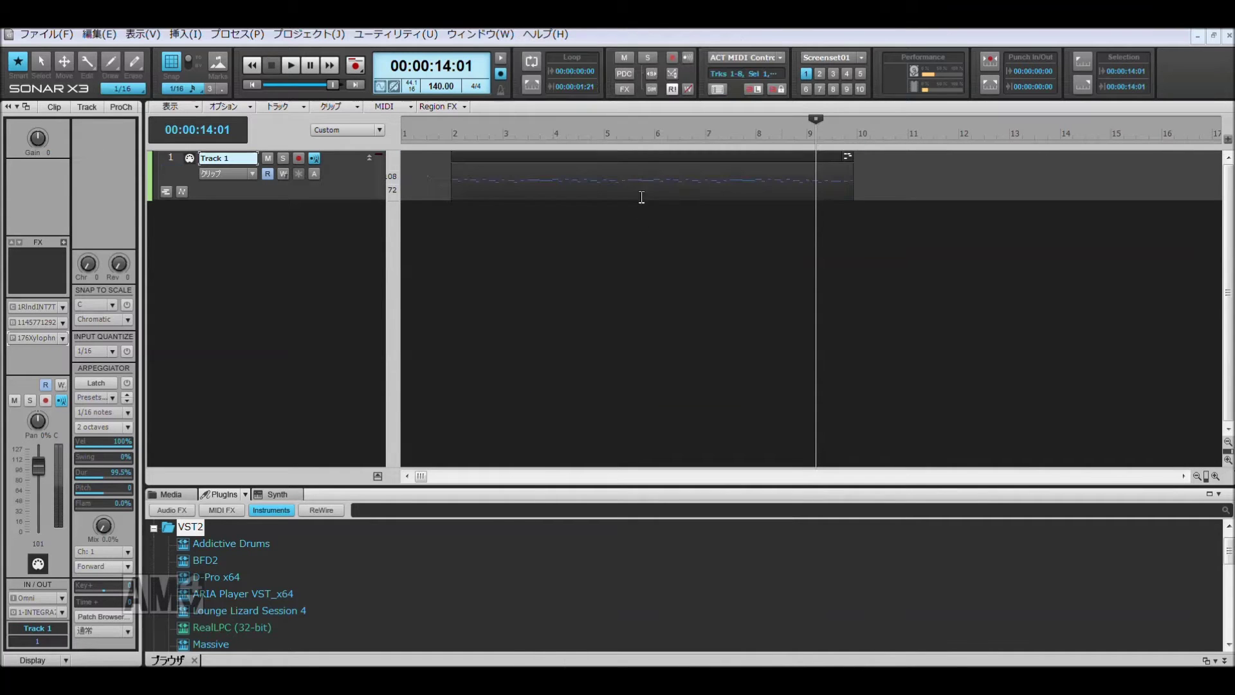
{"action": "left_click", "coordinate": [727, 277]}
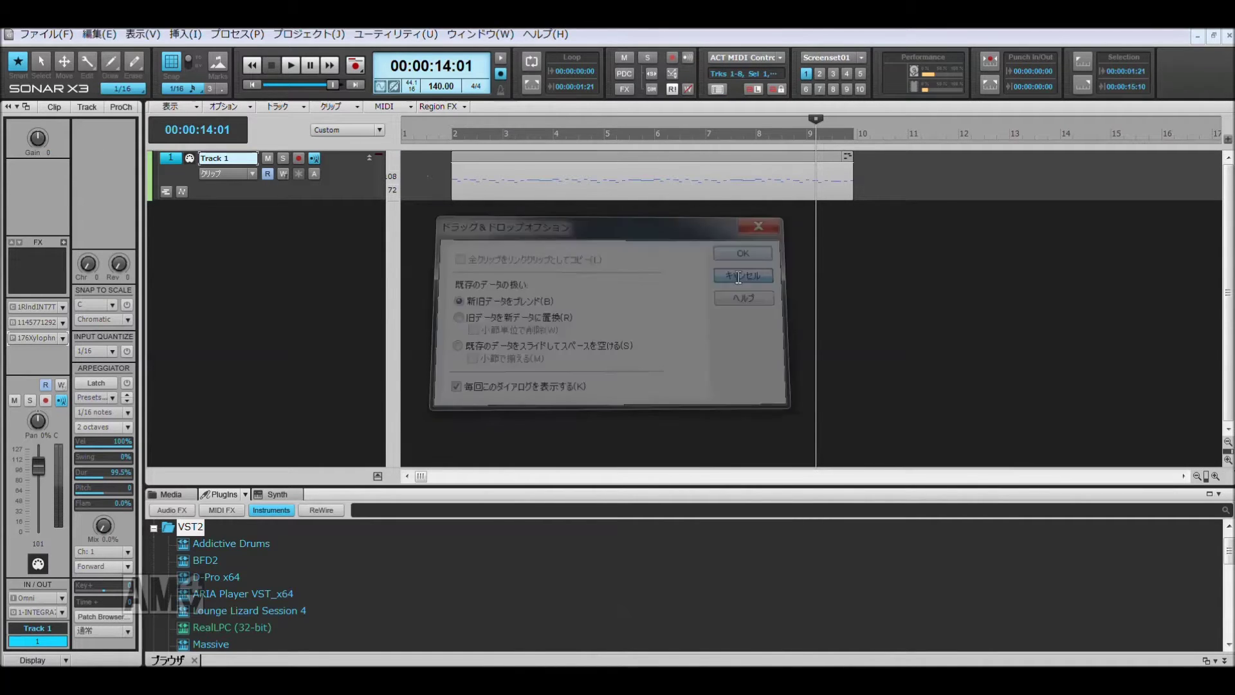
Step: Copy Track 1's merged clip, paste it at measure 10, and play back the pasted section
{"action": "key", "text": "ctrl+c"}
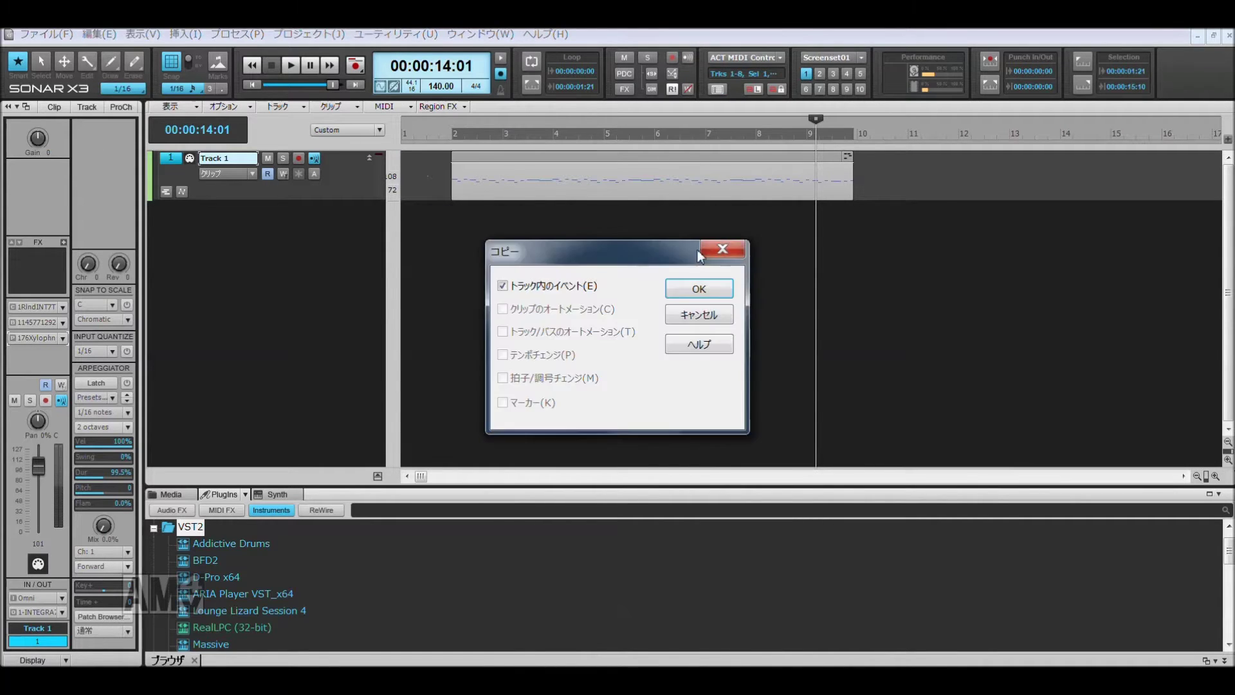
{"action": "left_click", "coordinate": [722, 289]}
{"action": "left_click", "coordinate": [855, 137]}
{"action": "key", "text": "ctrl+v"}
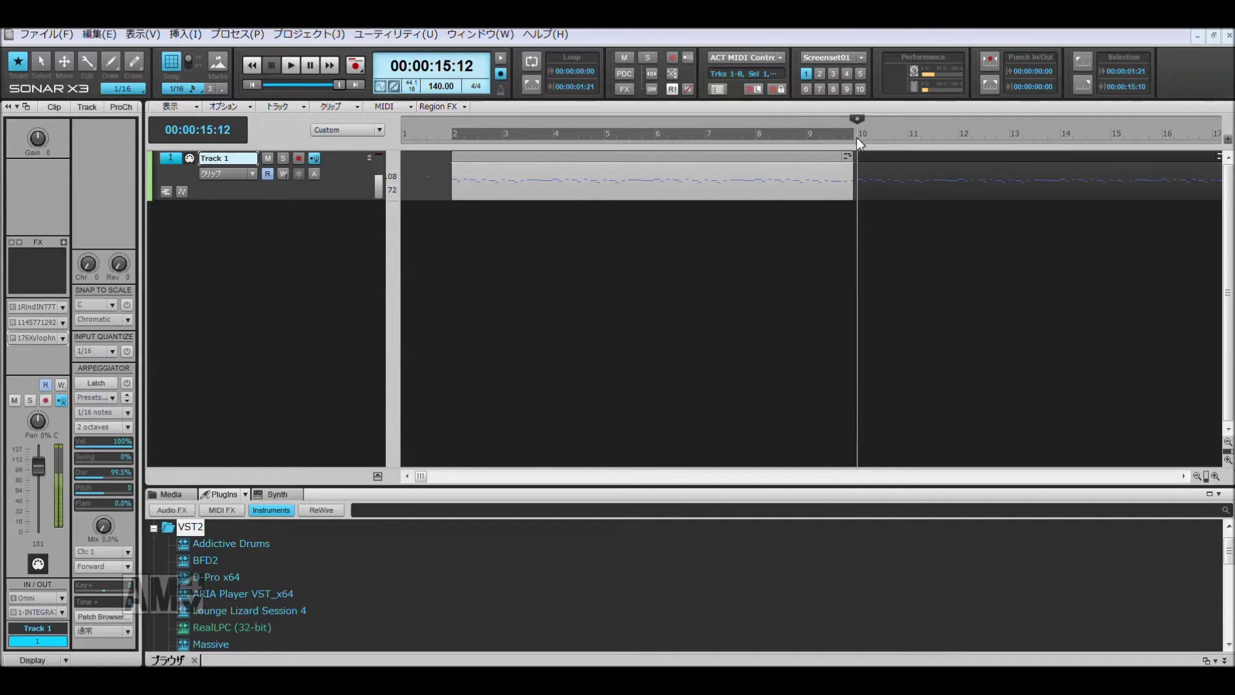
{"action": "key", "text": "space"}
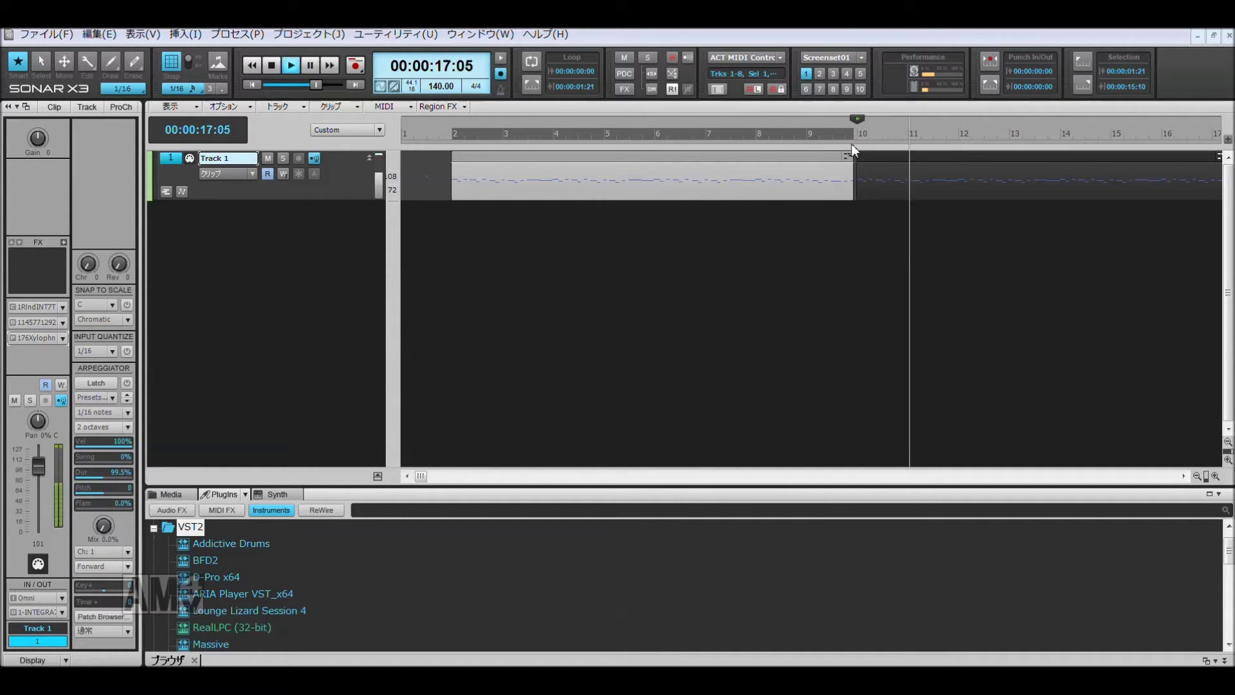
{"action": "key", "text": "space"}
Step: Return the playback position to just before measure 2 and insert a second MIDI track
{"action": "left_click", "coordinate": [448, 133]}
{"action": "left_click", "coordinate": [185, 34]}
{"action": "left_click", "coordinate": [187, 76]}
{"action": "left_click", "coordinate": [170, 209]}
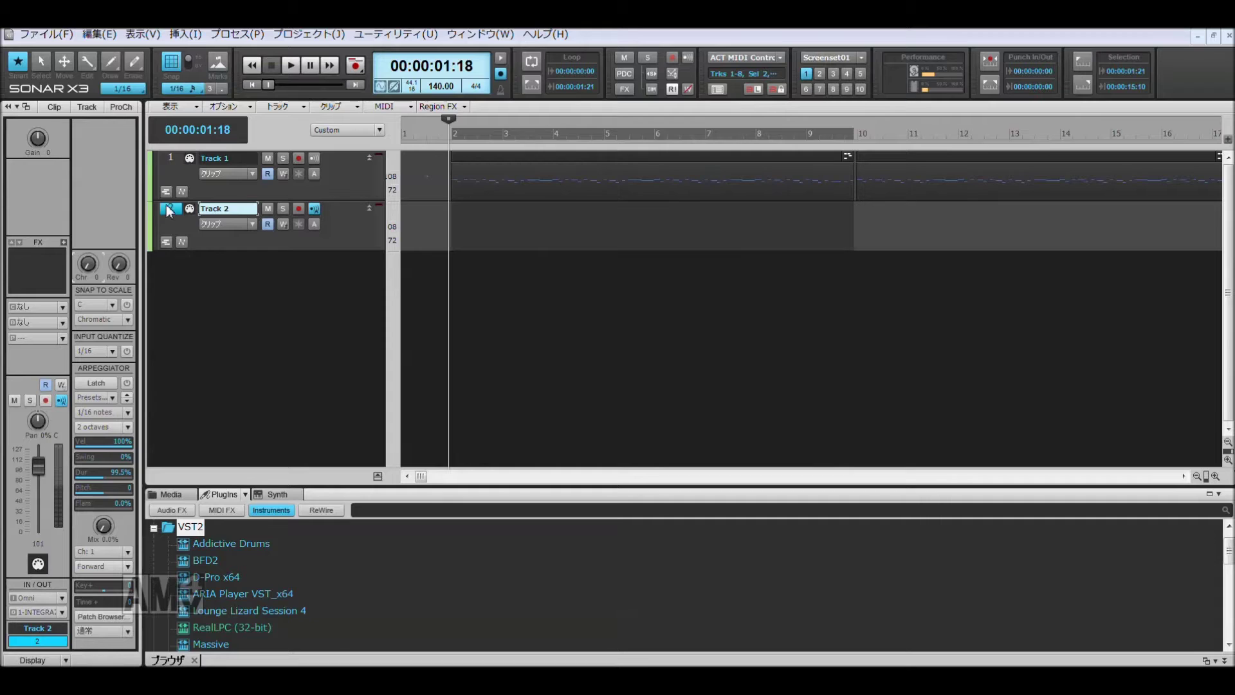
Step: Set Track 2 to MIDI channel 2, bank 11457-INTEGRA-7 Preset SN Acoustic Tone 129-256 and patch 136:Ac Bass 2, and open its piano roll
{"action": "left_click", "coordinate": [58, 310]}
{"action": "left_click", "coordinate": [58, 335]}
{"action": "left_click", "coordinate": [64, 323]}
{"action": "left_click", "coordinate": [98, 284]}
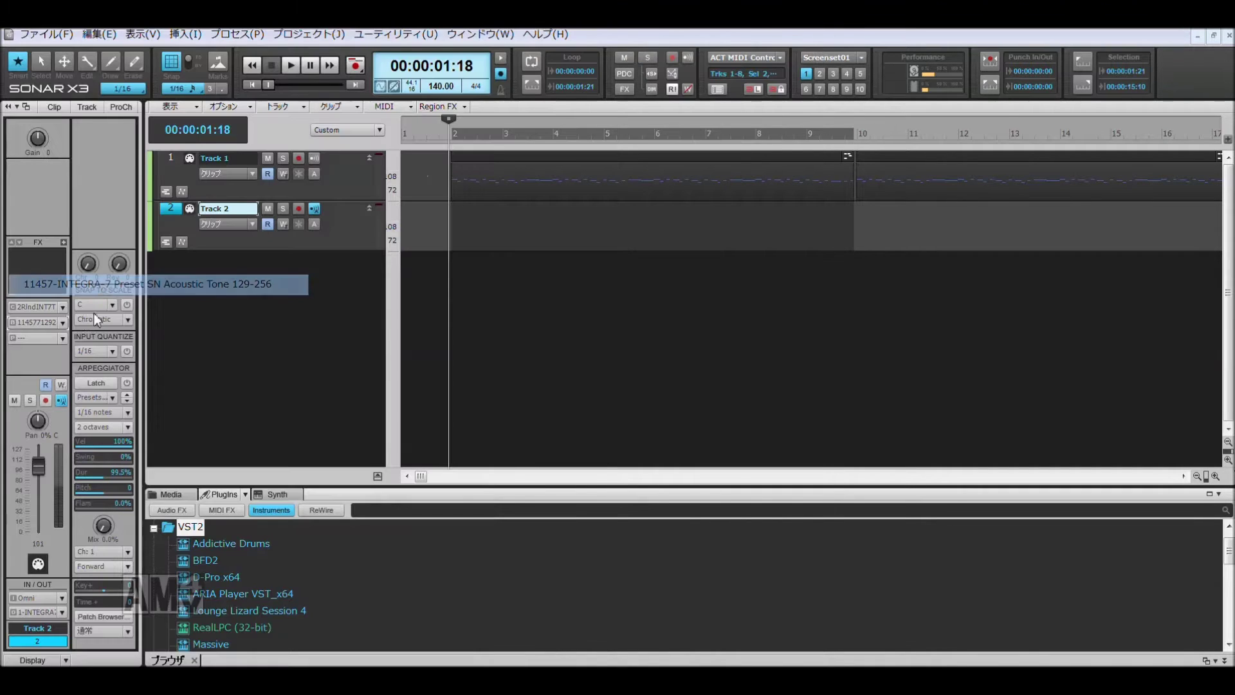
{"action": "left_click", "coordinate": [59, 338]}
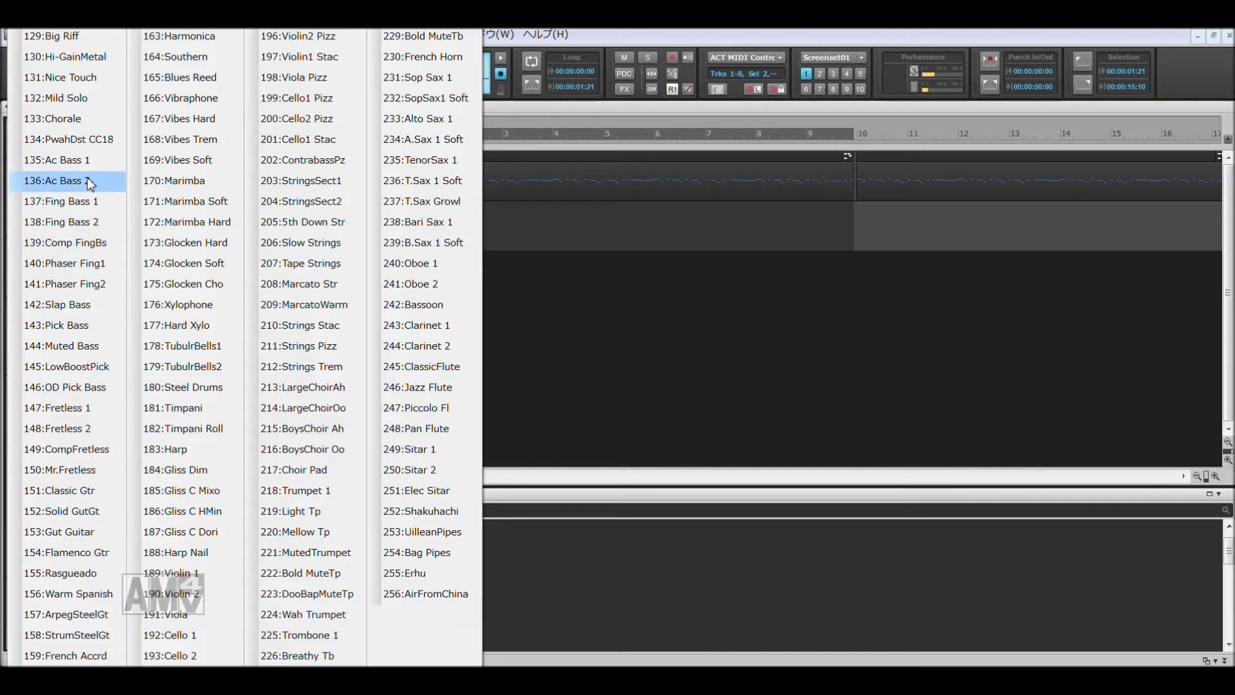
{"action": "left_click", "coordinate": [90, 181]}
{"action": "key", "text": "alt+3"}
Step: Try a bass phrase of two Eb2 notes and a longer D2 in measure 2, play it back, and delete it
{"action": "mouse_move", "coordinate": [621, 490]}
{"action": "left_mouse_down"}
{"action": "mouse_move", "coordinate": [629, 586]}
{"action": "mouse_move", "coordinate": [623, 501]}
{"action": "mouse_move", "coordinate": [623, 515]}
{"action": "left_mouse_up"}
{"action": "key", "text": "space"}
{"action": "key", "text": "space"}
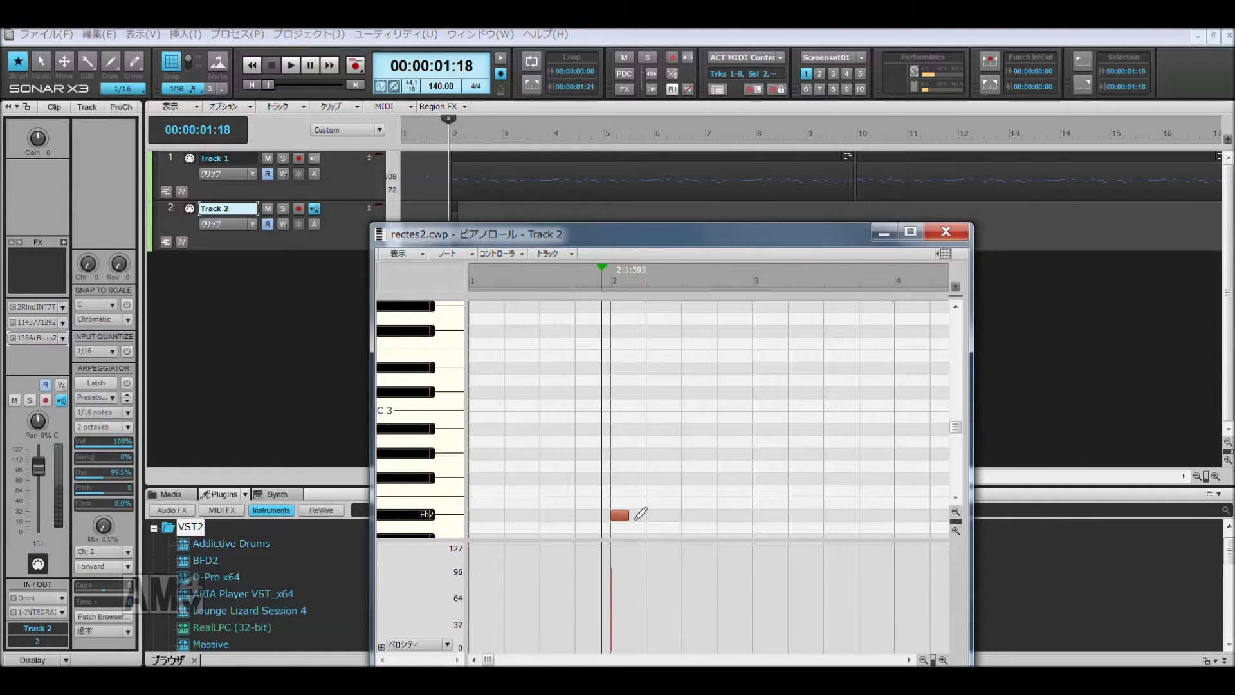
{"action": "left_click", "coordinate": [633, 515]}
{"action": "left_click_drag", "start_coordinate": [667, 528], "coordinate": [691, 530]}
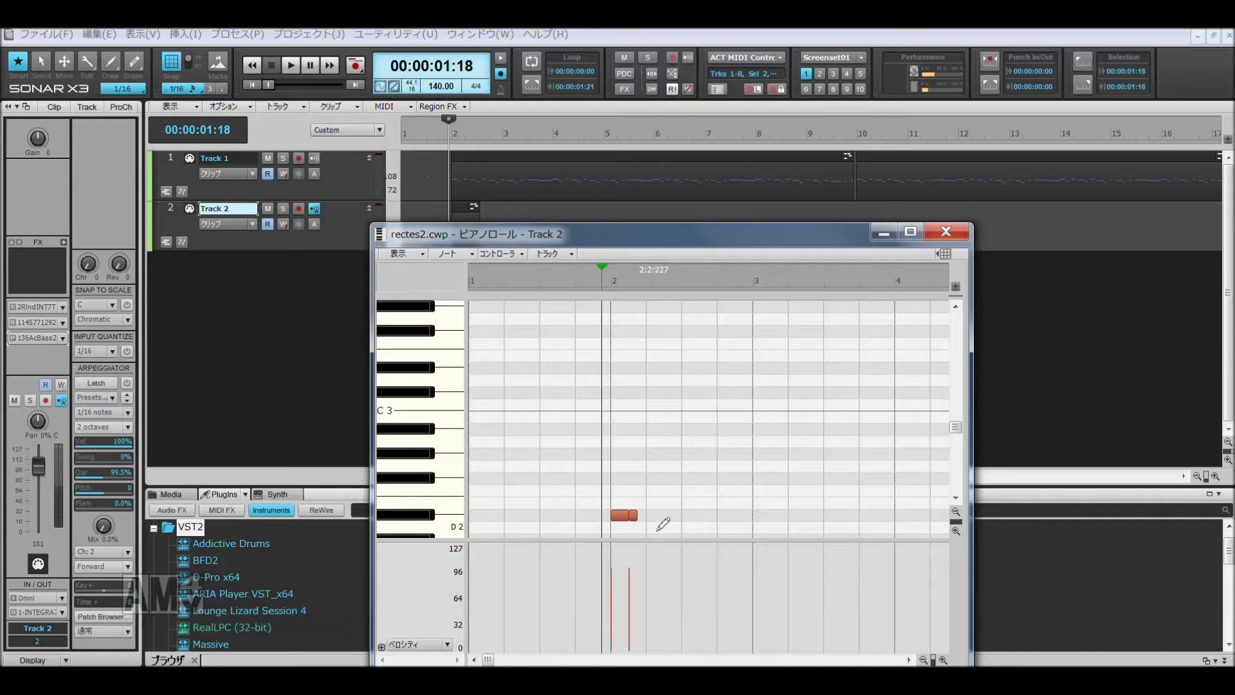
{"action": "left_click_drag", "start_coordinate": [686, 528], "coordinate": [696, 528]}
{"action": "key", "text": "space"}
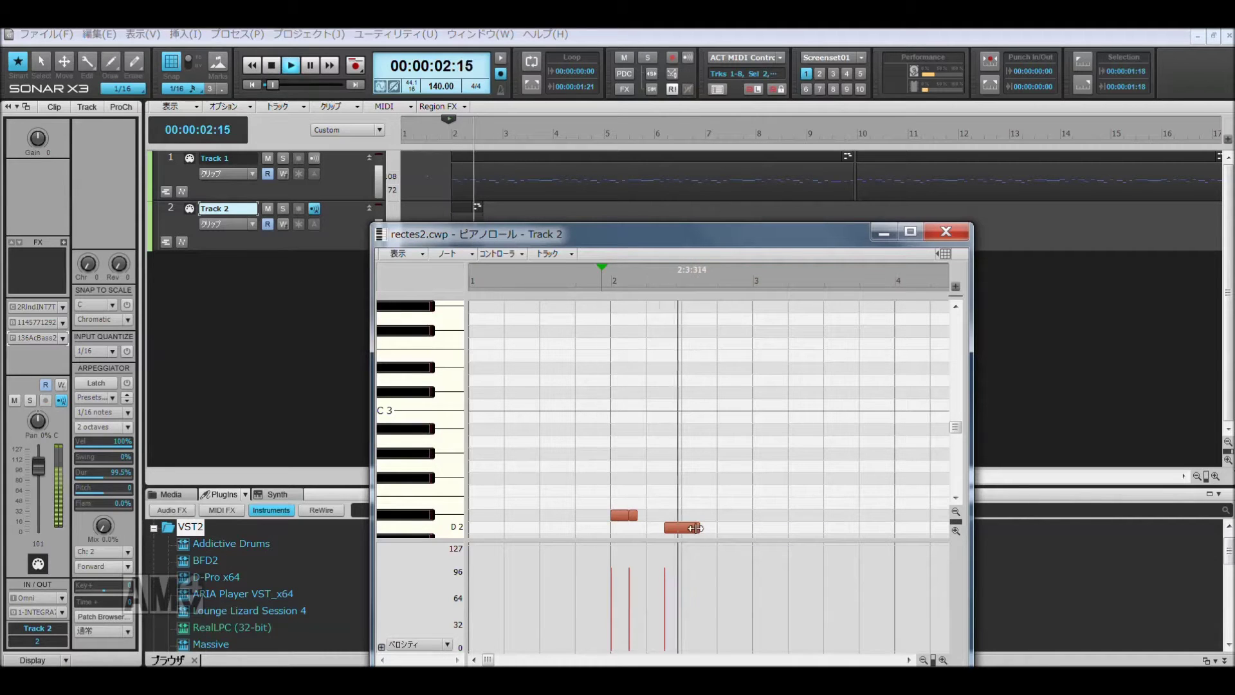
{"action": "key", "text": "space"}
{"action": "right_click", "coordinate": [682, 527]}
{"action": "right_click", "coordinate": [633, 515]}
{"action": "right_click", "coordinate": [620, 515]}
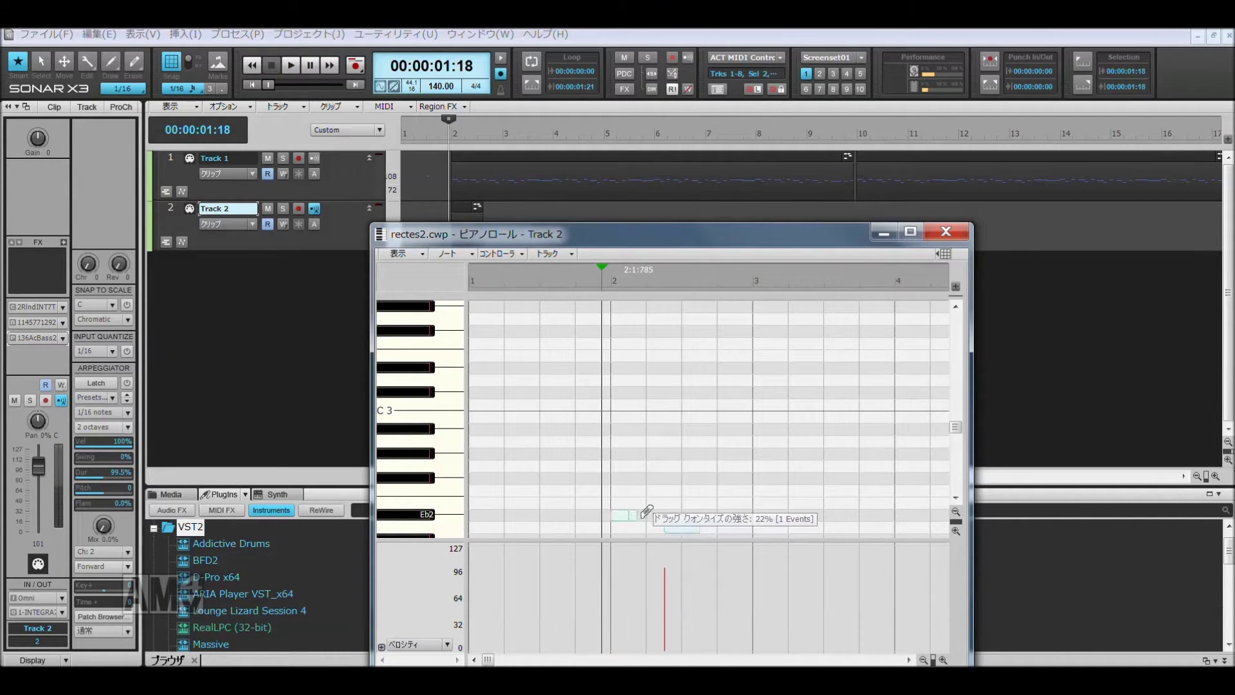
Step: Try a half-note Eb2 and a half-note D2 in measure 2, play them back, and remove them
{"action": "mouse_move", "coordinate": [612, 526]}
{"action": "left_mouse_down"}
{"action": "mouse_move", "coordinate": [759, 515]}
{"action": "mouse_move", "coordinate": [755, 530]}
{"action": "left_mouse_up"}
{"action": "key", "text": "space"}
{"action": "key", "text": "space"}
{"action": "key", "text": "space"}
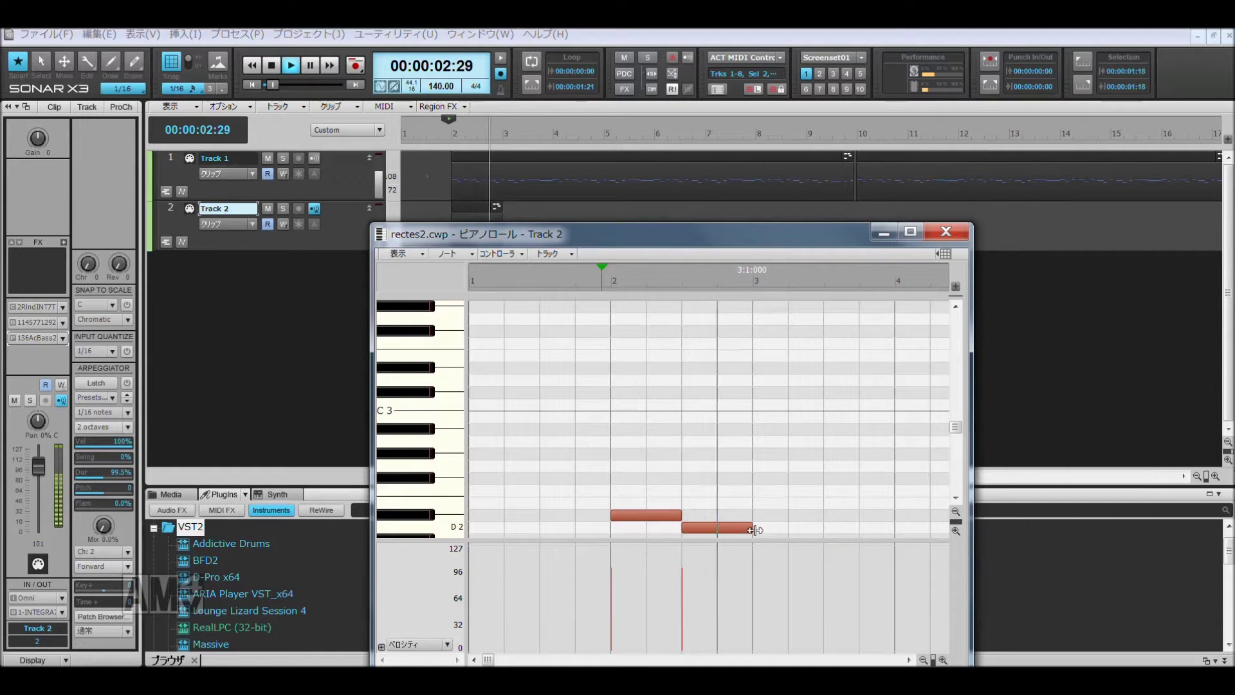
{"action": "key", "text": "space"}
{"action": "right_click", "coordinate": [713, 526]}
{"action": "right_click", "coordinate": [614, 515]}
{"action": "left_click", "coordinate": [624, 515]}
{"action": "right_click", "coordinate": [613, 514]}
Step: Draw three Eb2 notes and an eighth-note D2 across the first two beats of measure 2, with the last three softer, and play them back
{"action": "scroll", "coordinate": [612, 482], "scroll_direction": "down", "scroll_amount": 3}
{"action": "mouse_move", "coordinate": [623, 501]}
{"action": "left_mouse_down"}
{"action": "mouse_move", "coordinate": [628, 532]}
{"action": "mouse_move", "coordinate": [623, 480]}
{"action": "mouse_move", "coordinate": [637, 480]}
{"action": "mouse_move", "coordinate": [617, 403]}
{"action": "mouse_move", "coordinate": [635, 368]}
{"action": "mouse_move", "coordinate": [634, 322]}
{"action": "left_mouse_up"}
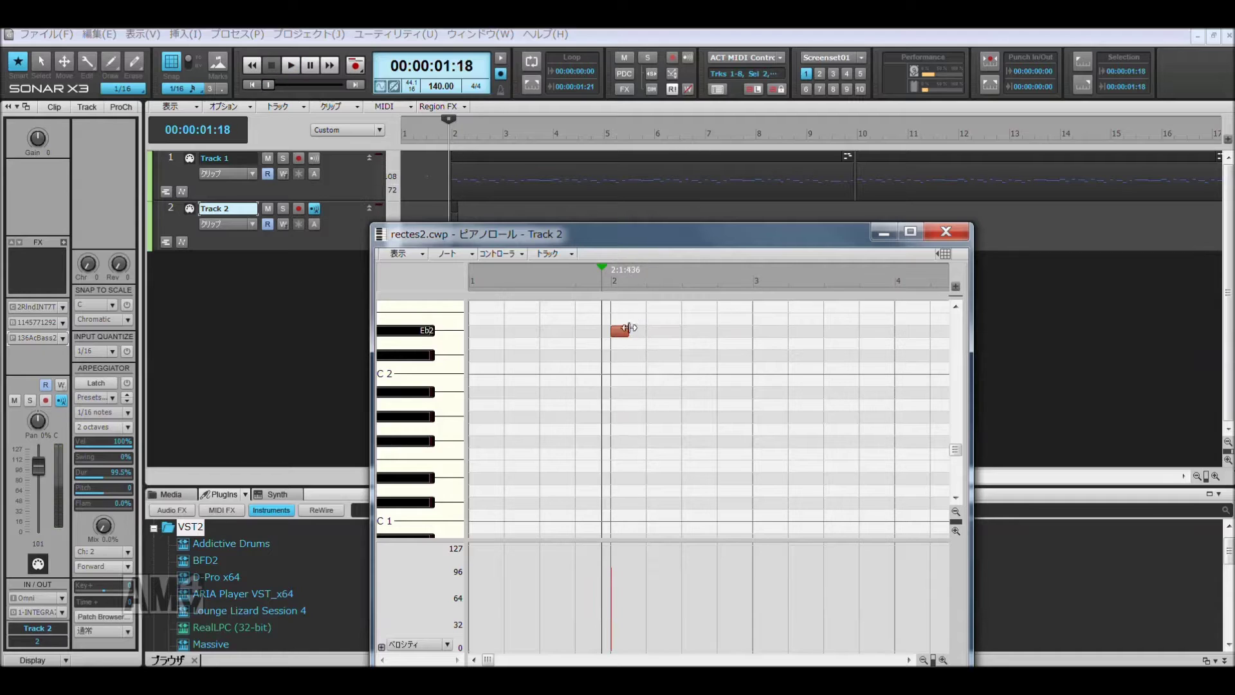
{"action": "left_click", "coordinate": [634, 330]}
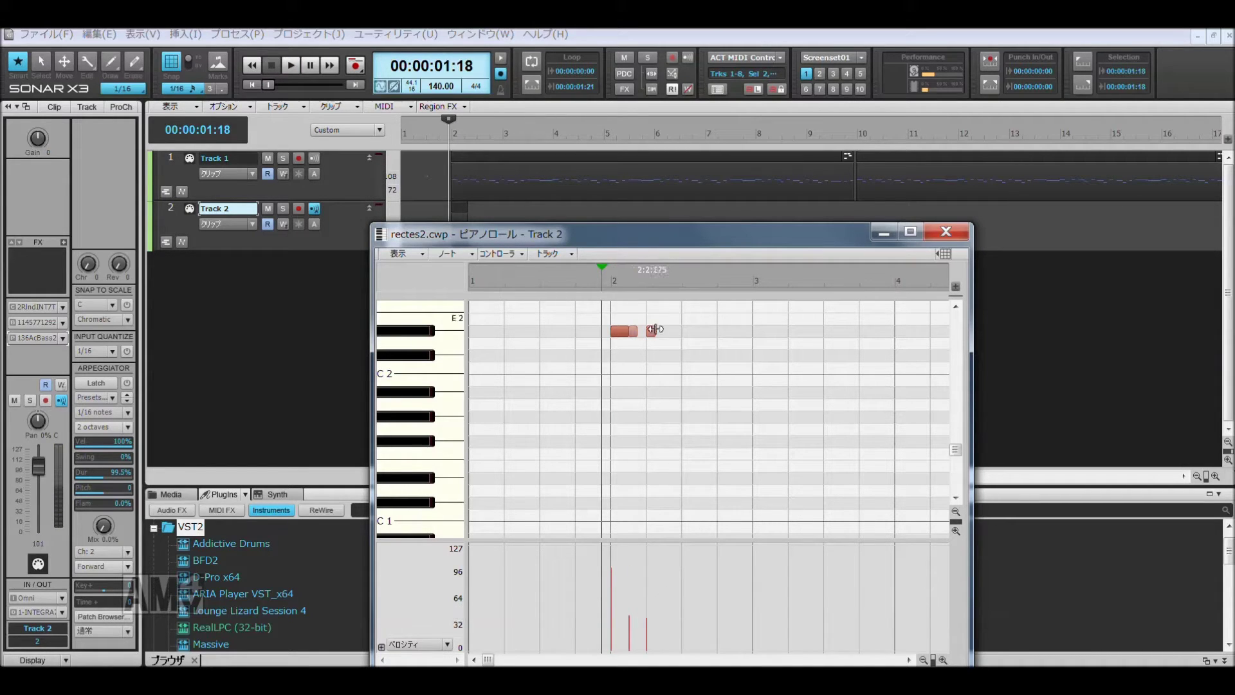
{"action": "left_click_drag", "start_coordinate": [655, 333], "coordinate": [665, 333]}
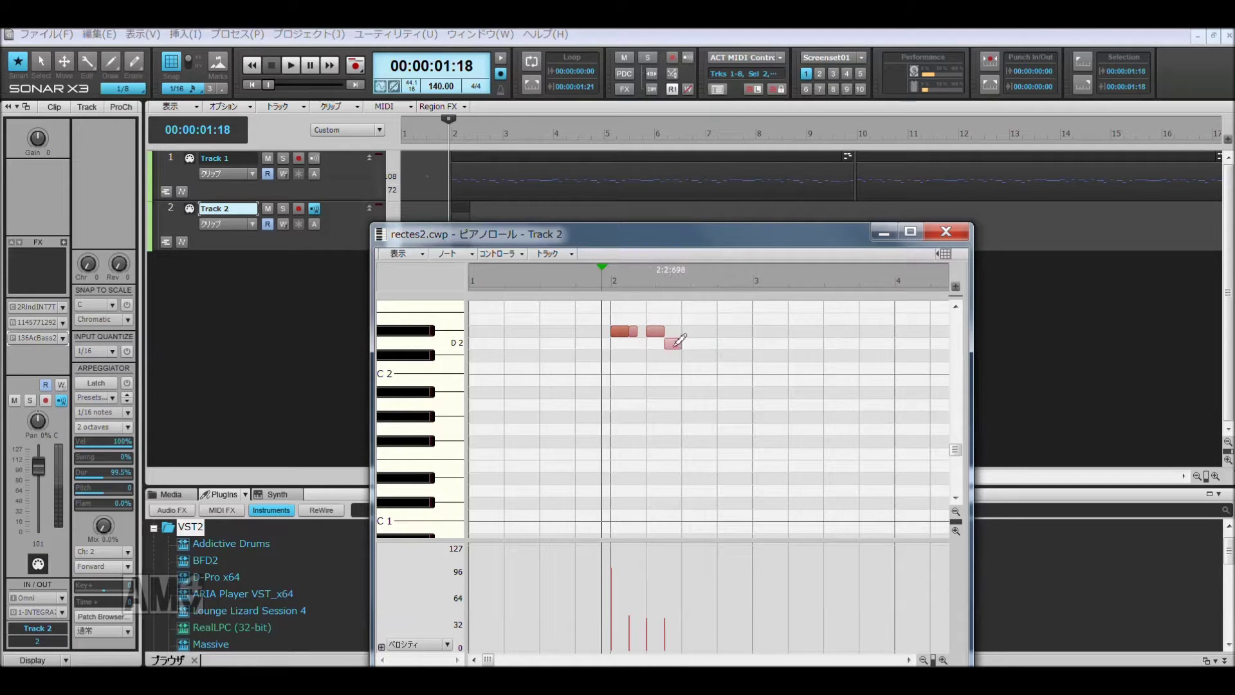
{"action": "key", "text": "space"}
{"action": "key", "text": "space"}
Step: Raise the D2 note's velocity to about 80 and play back the bass phrase
{"action": "left_click", "coordinate": [664, 588]}
{"action": "key", "text": "space"}
{"action": "key", "text": "space"}
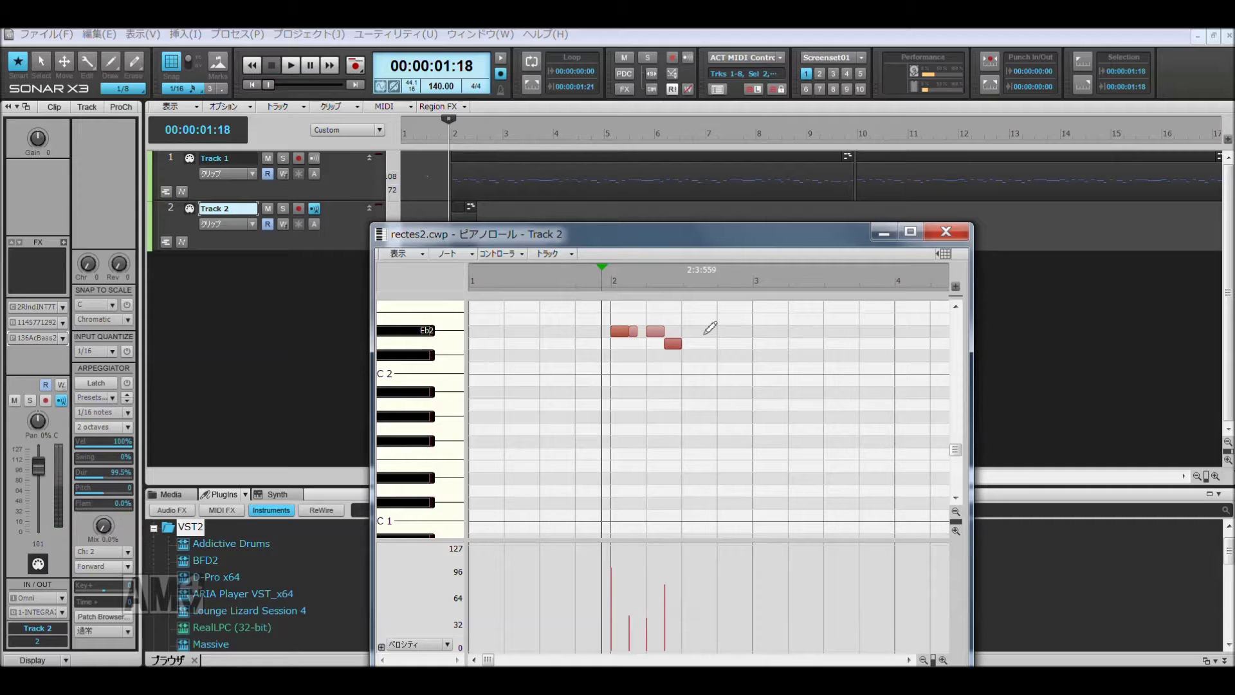
Step: Add a sixteenth-note Eb2 after beat 3 and an eighth-note F2 after beat 4 of measure 2, and play back the phrase
{"action": "left_click_drag", "start_coordinate": [715, 331], "coordinate": [735, 304]}
{"action": "right_click", "coordinate": [734, 306]}
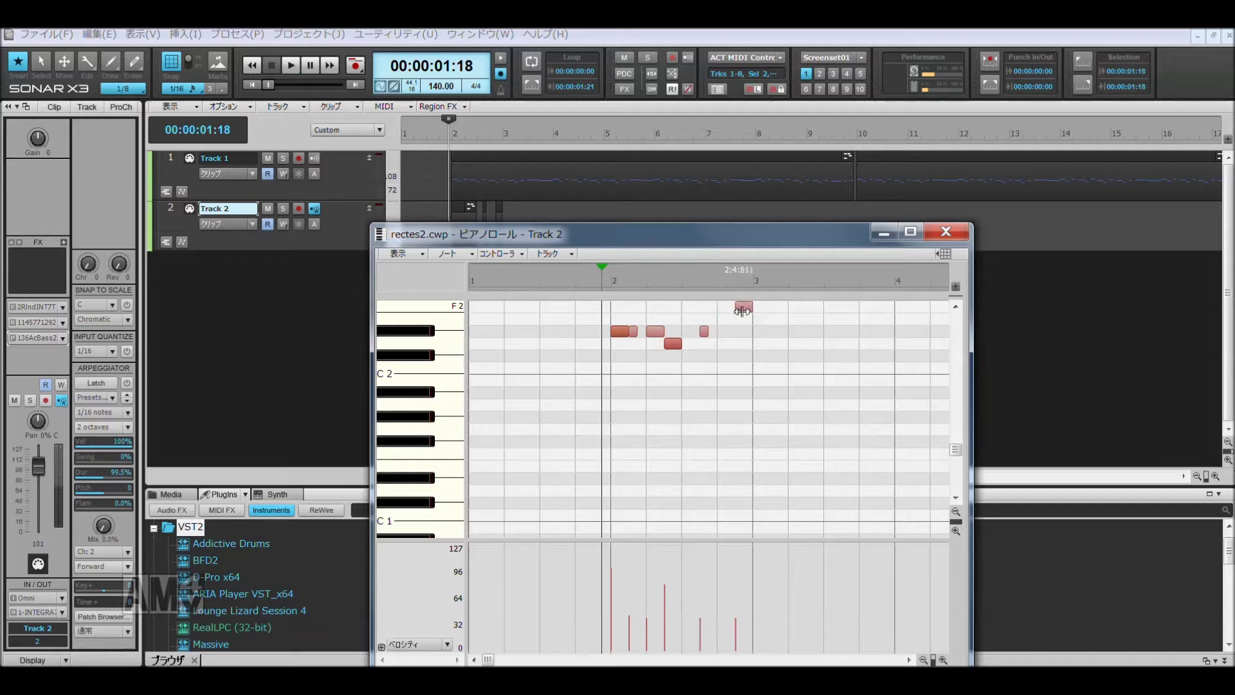
{"action": "key", "text": "space"}
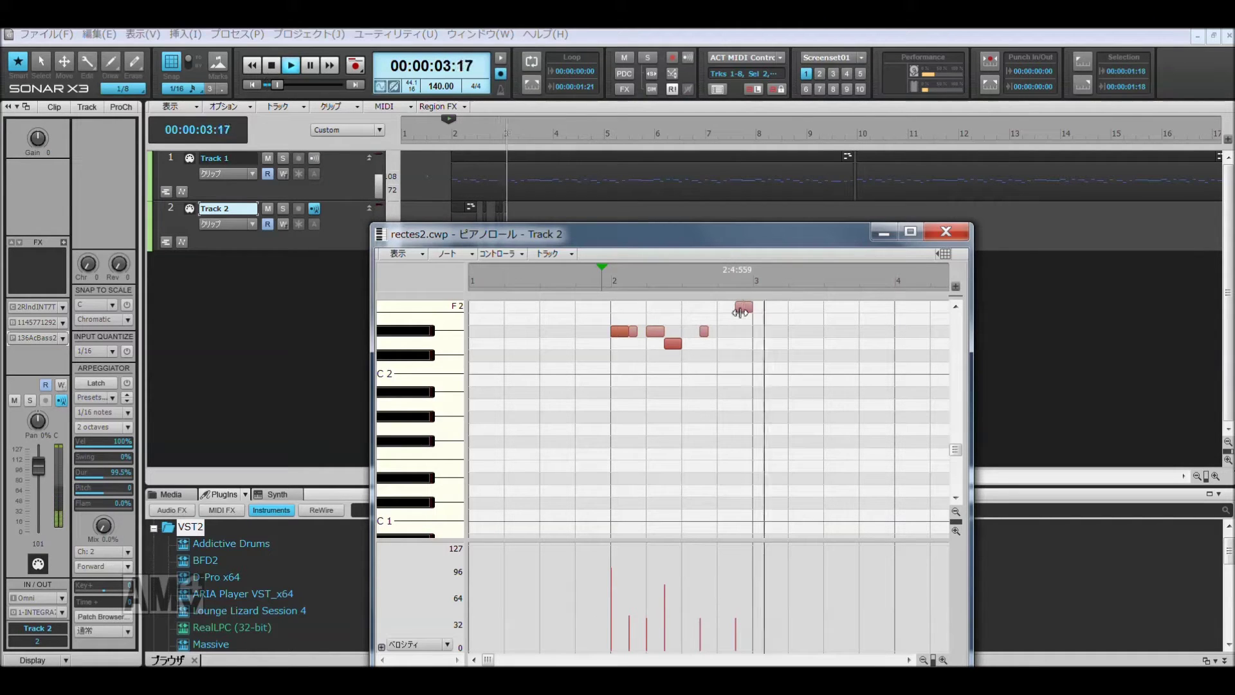
{"action": "key", "text": "space"}
Step: Add an eighth-note D2, an eighth-note F#2, a sixteenth-note F2 and an eighth-note D2 across measure 3 of the bass line
{"action": "left_click", "coordinate": [772, 343]}
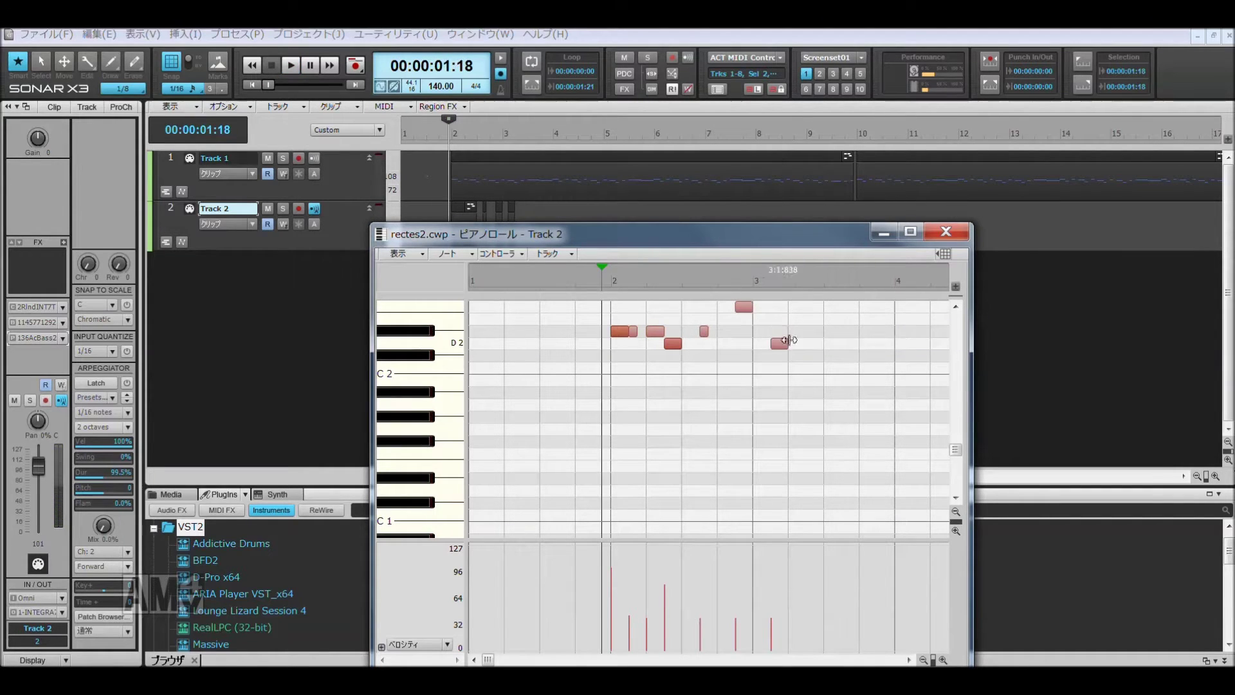
{"action": "mouse_move", "coordinate": [816, 307]}
{"action": "left_mouse_down"}
{"action": "mouse_move", "coordinate": [823, 300]}
{"action": "mouse_move", "coordinate": [827, 352]}
{"action": "mouse_move", "coordinate": [842, 365]}
{"action": "left_mouse_up"}
{"action": "left_click", "coordinate": [862, 404]}
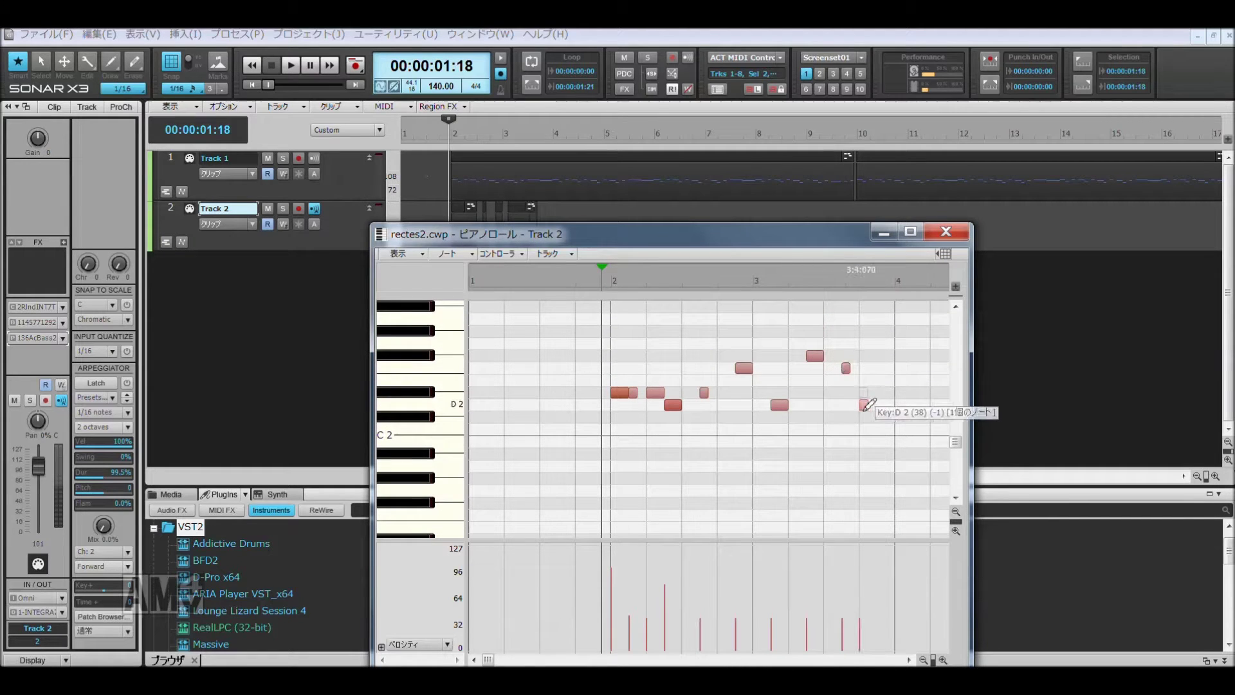
Step: Set both F2 notes to a velocity of about 81 and the first D2 of measure 3 to about 57, and play back
{"action": "mouse_move", "coordinate": [849, 581]}
{"action": "left_mouse_down"}
{"action": "mouse_move", "coordinate": [775, 596]}
{"action": "mouse_move", "coordinate": [744, 585]}
{"action": "mouse_move", "coordinate": [780, 601]}
{"action": "left_mouse_up"}
{"action": "key", "text": "space"}
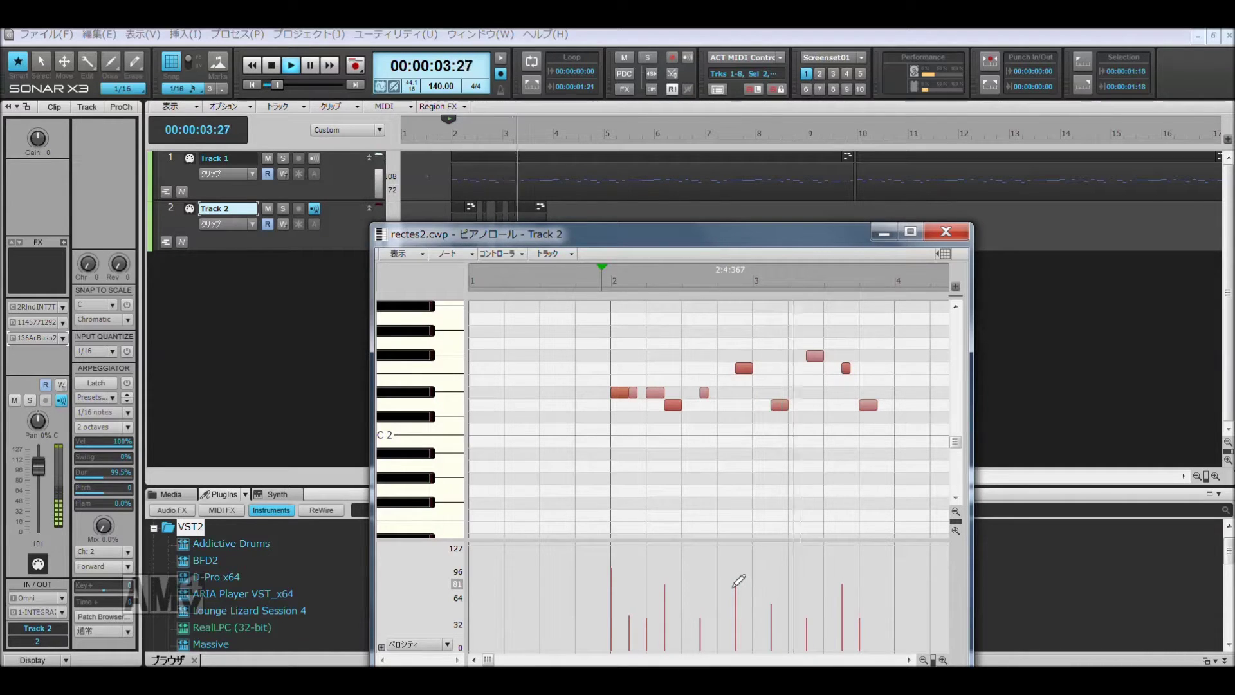
{"action": "key", "text": "space"}
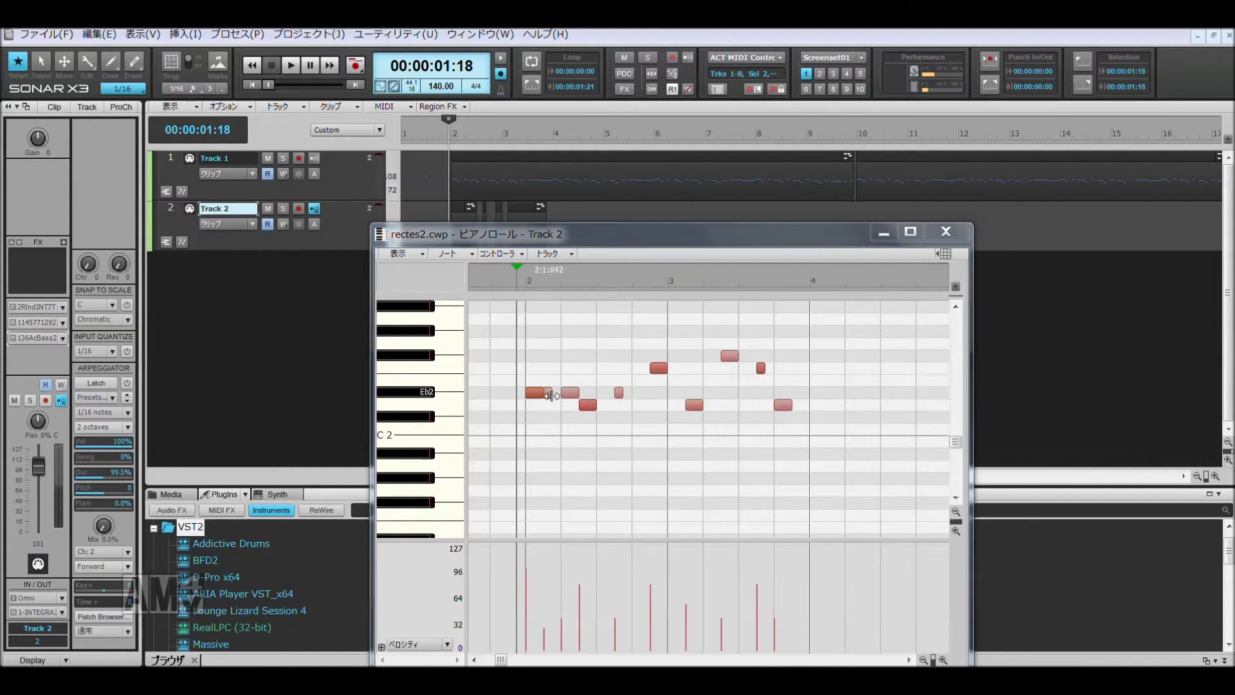
Step: Shorten the first Eb2 of measure 2 slightly so it ends just before the second Eb2, and play back the phrase
{"action": "left_click", "coordinate": [942, 659]}
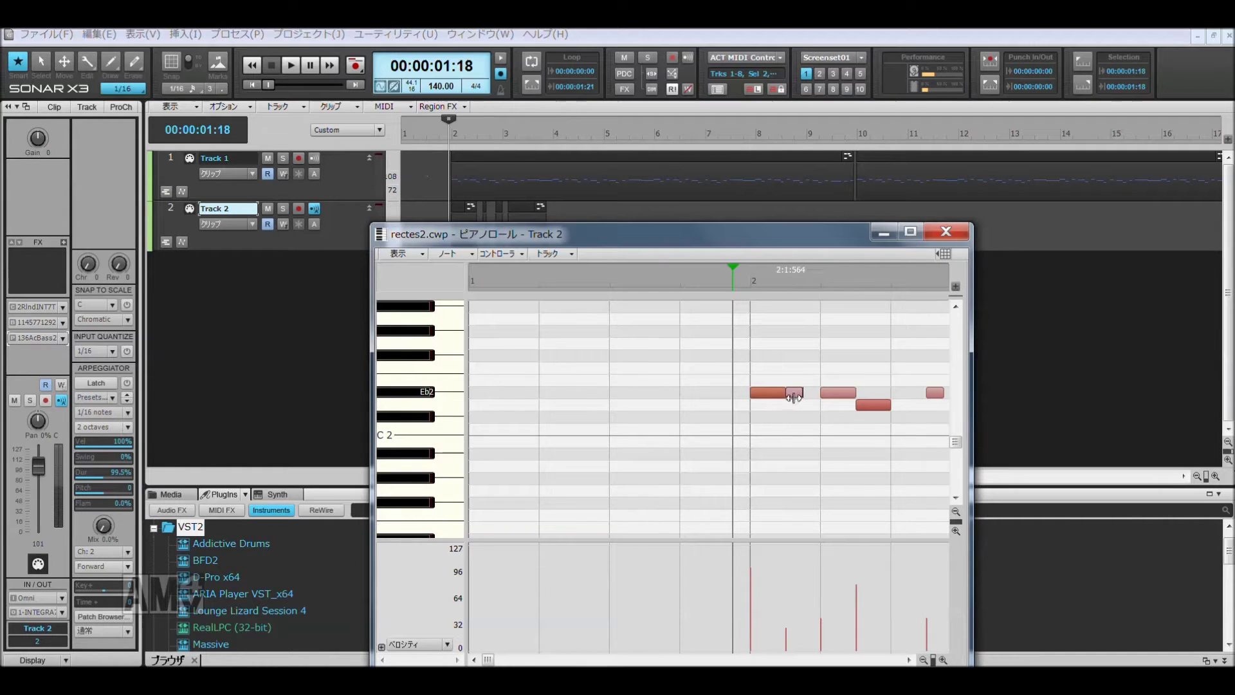
{"action": "left_click", "coordinate": [786, 395]}
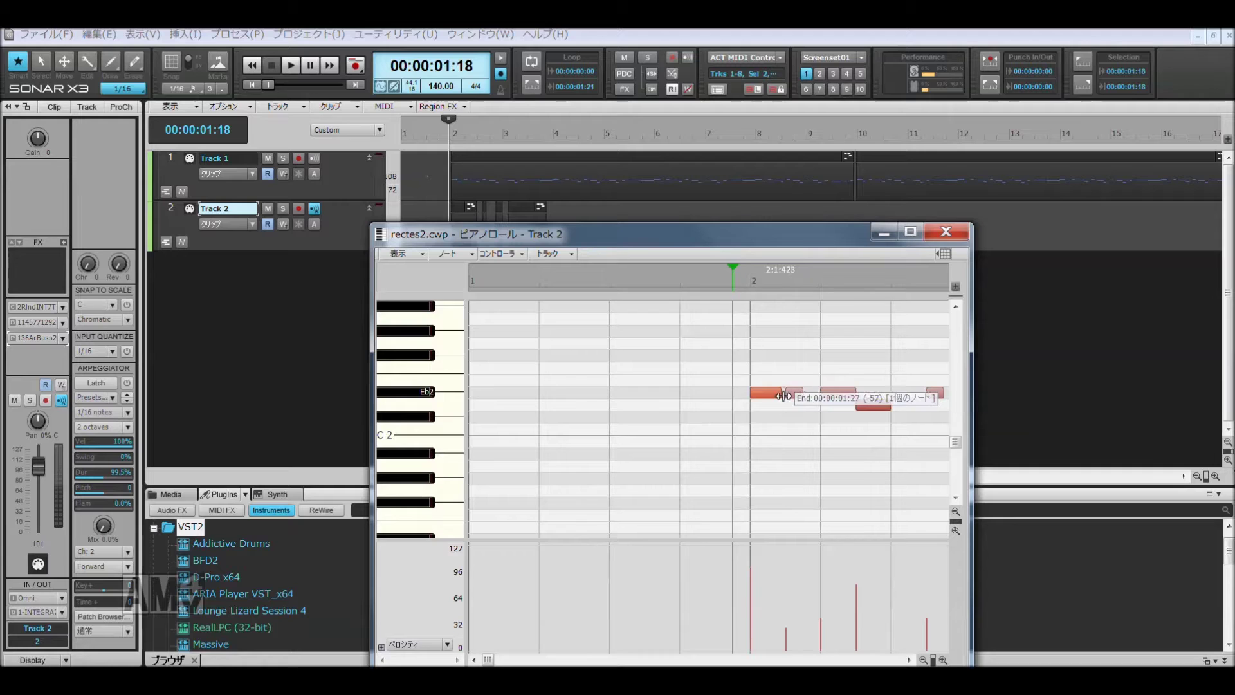
{"action": "left_click_drag", "start_coordinate": [797, 395], "coordinate": [796, 395]}
{"action": "key", "text": "space"}
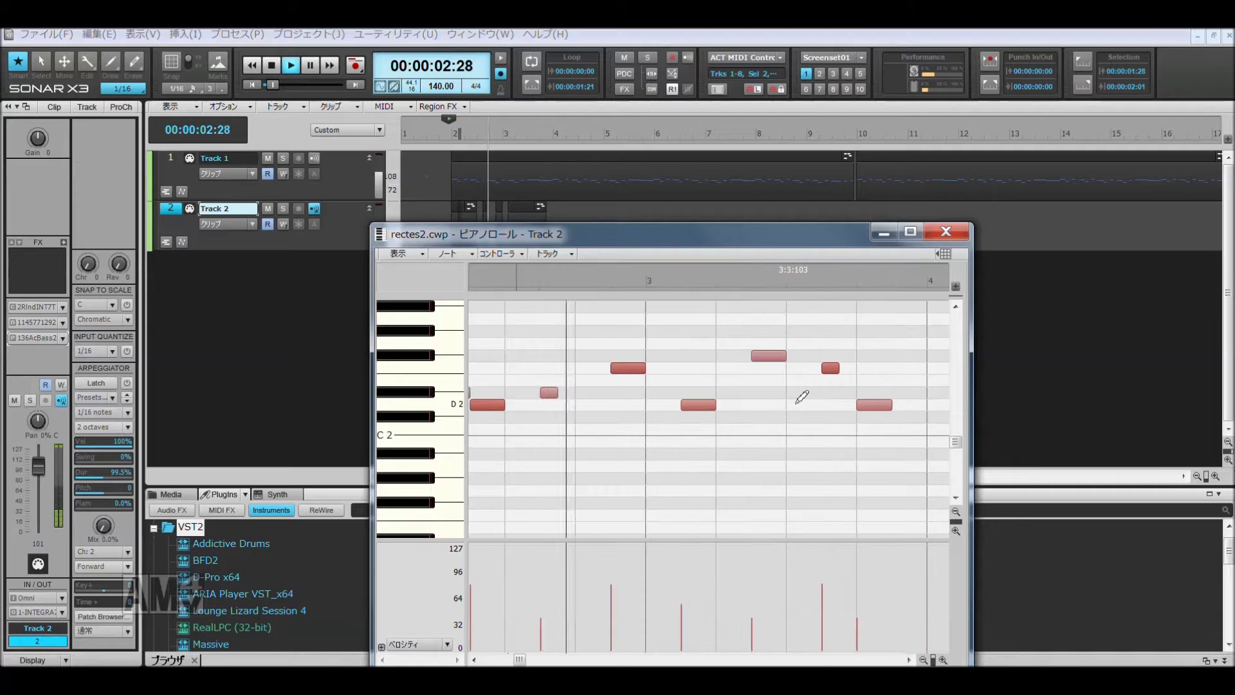
{"action": "key", "text": "space"}
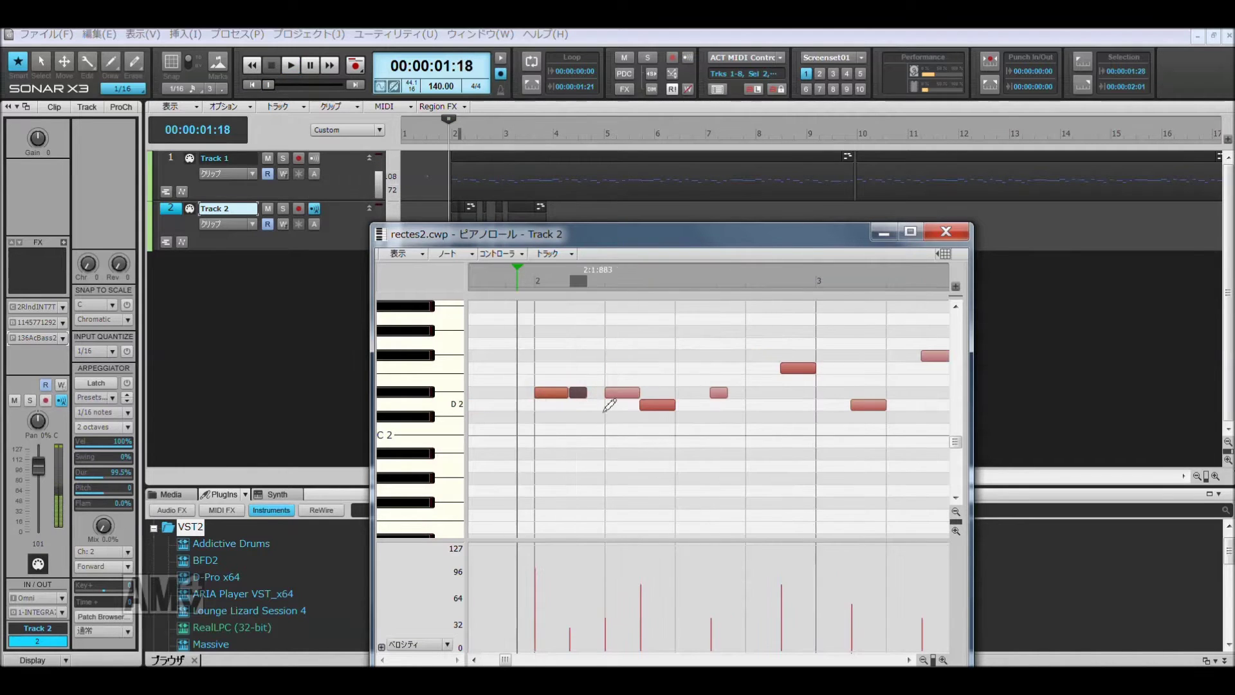
Step: Move the F2 at the end of measure 2 about 27 ticks earlier and extend its end slightly past the bar line
{"action": "left_click", "coordinate": [718, 393]}
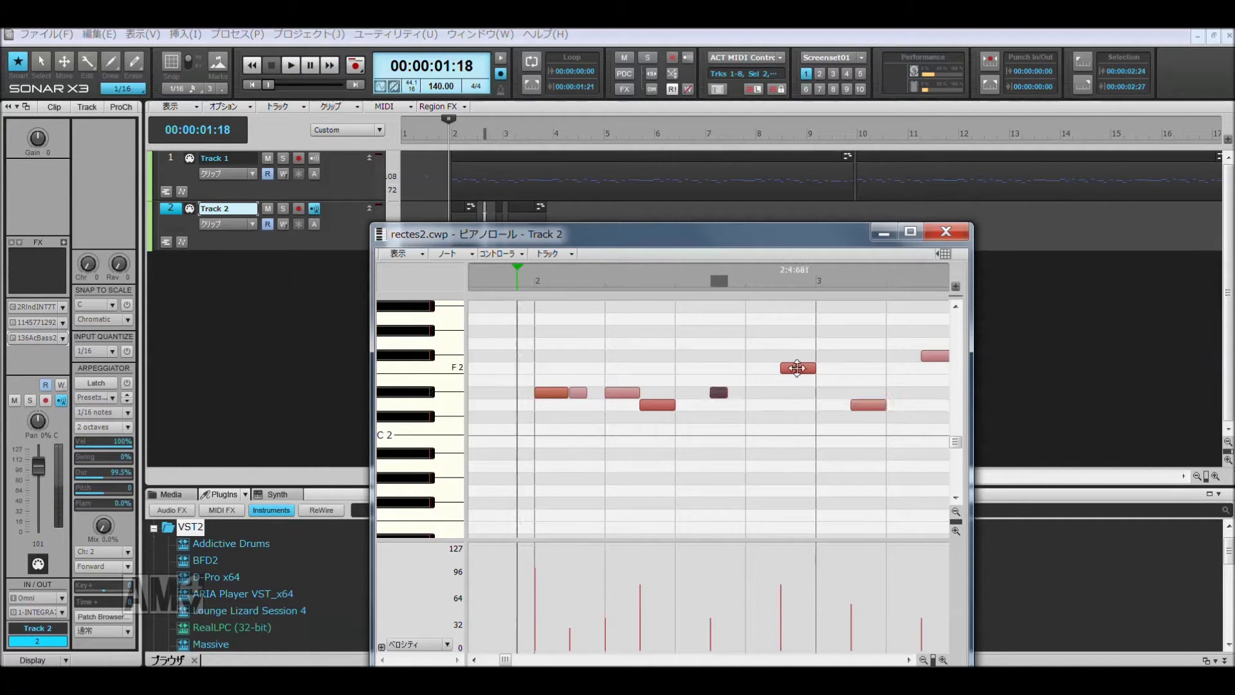
{"action": "left_click", "coordinate": [800, 369]}
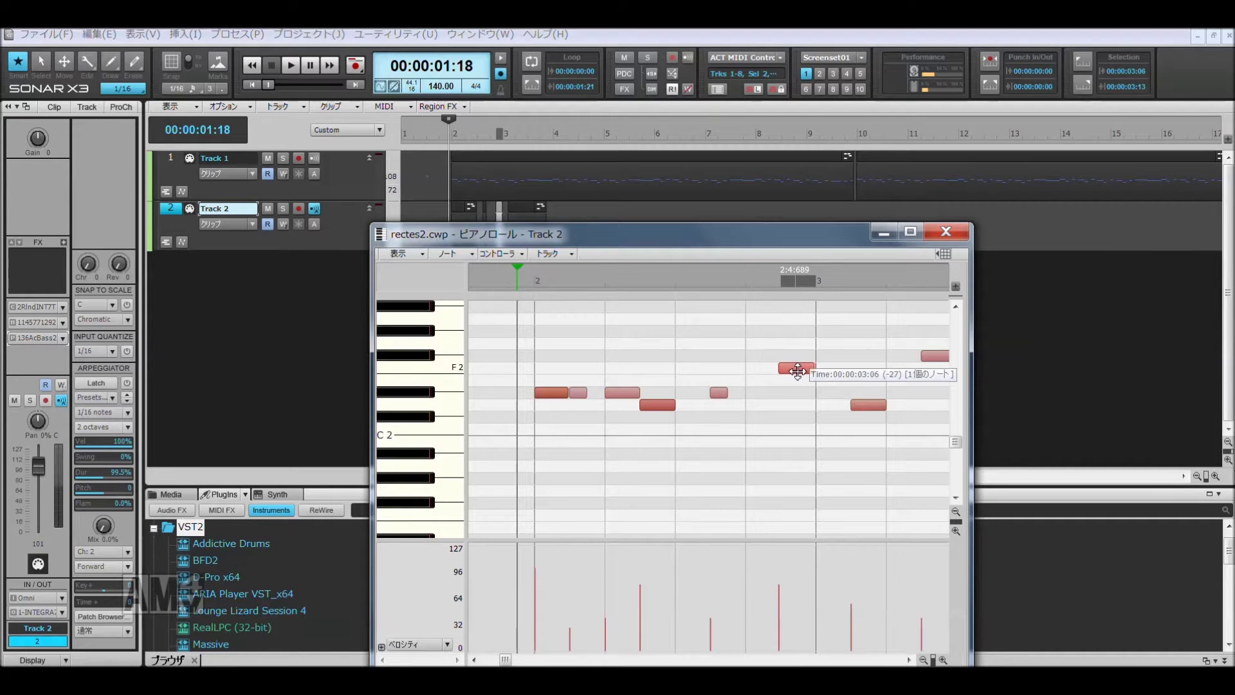
{"action": "scroll", "coordinate": [801, 386], "scroll_direction": "right", "scroll_amount": 5}
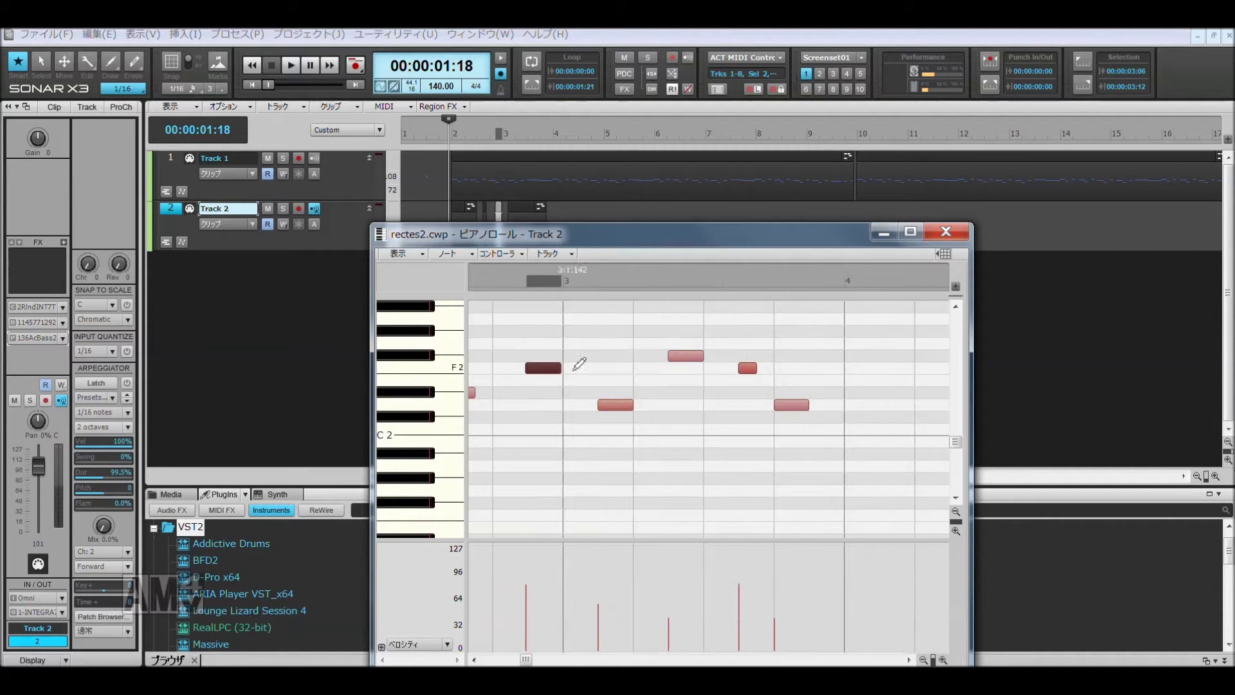
{"action": "left_click_drag", "start_coordinate": [557, 371], "coordinate": [565, 371]}
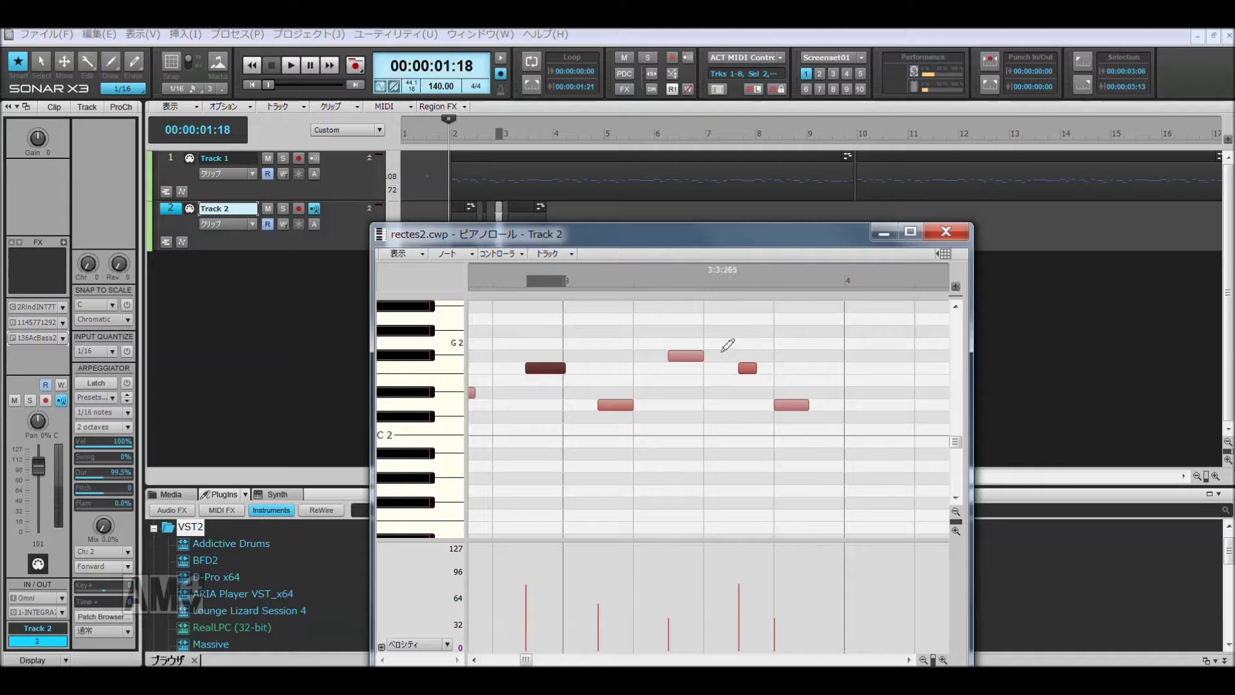
Step: Move the F#2 in measure 3 about 35 ticks earlier and play back the phrase
{"action": "left_click_drag", "start_coordinate": [687, 359], "coordinate": [685, 358]}
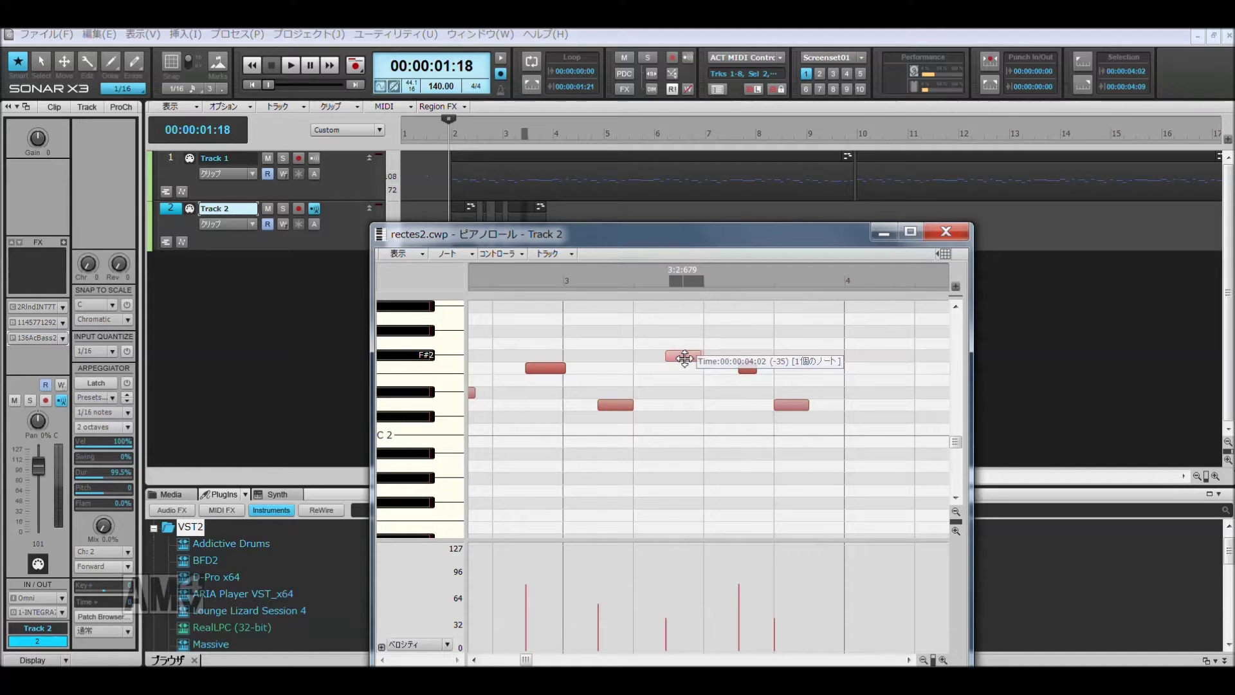
{"action": "key", "text": "space"}
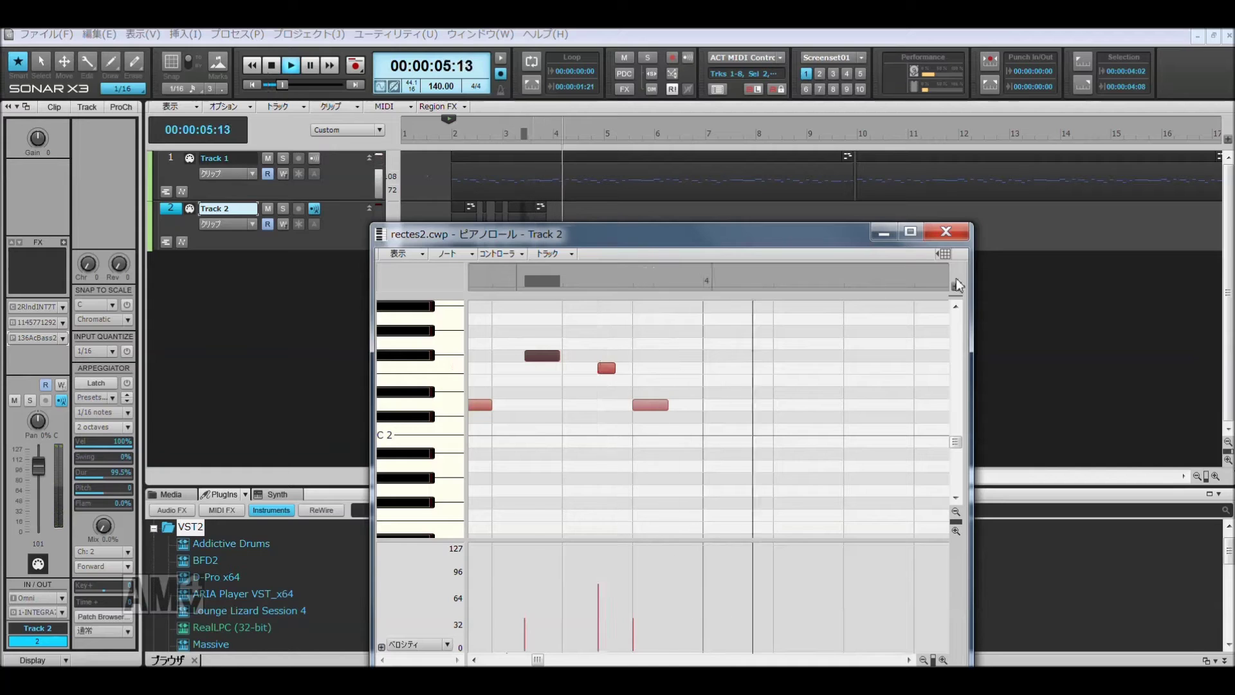
{"action": "key", "text": "space"}
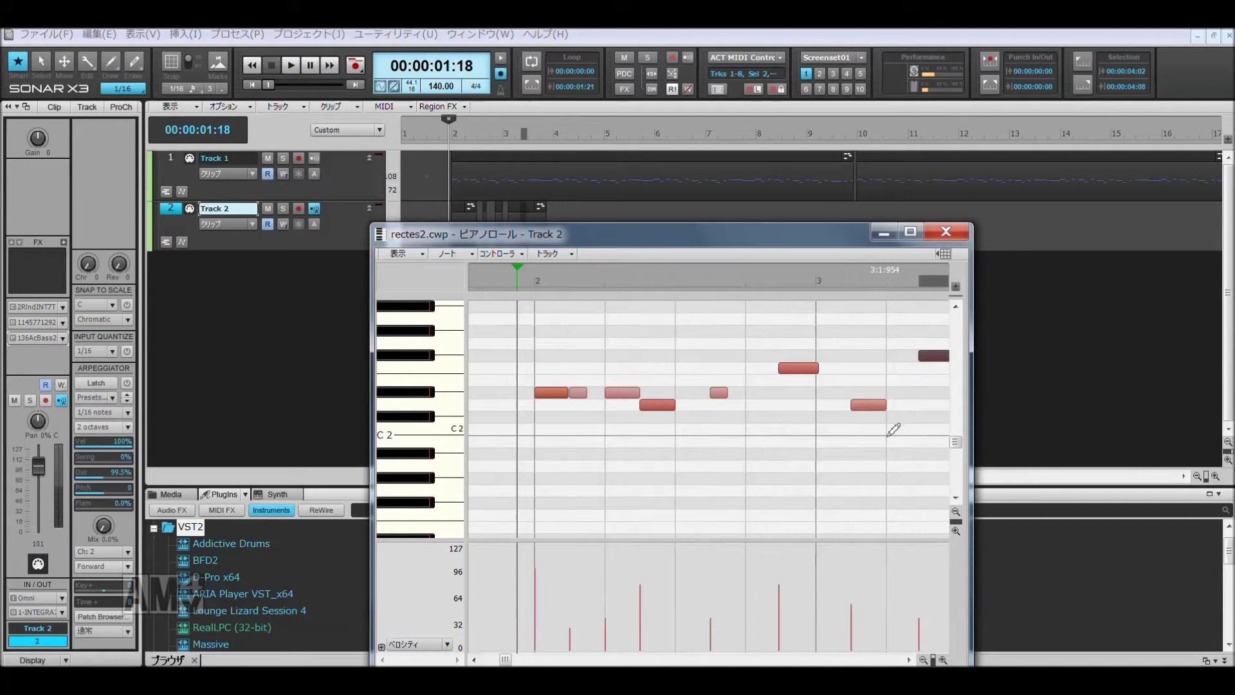
Step: Change the last D2 of measure 3 into a Bb1 filling beat 4, with a playback check, and close the piano roll
{"action": "key", "text": "space"}
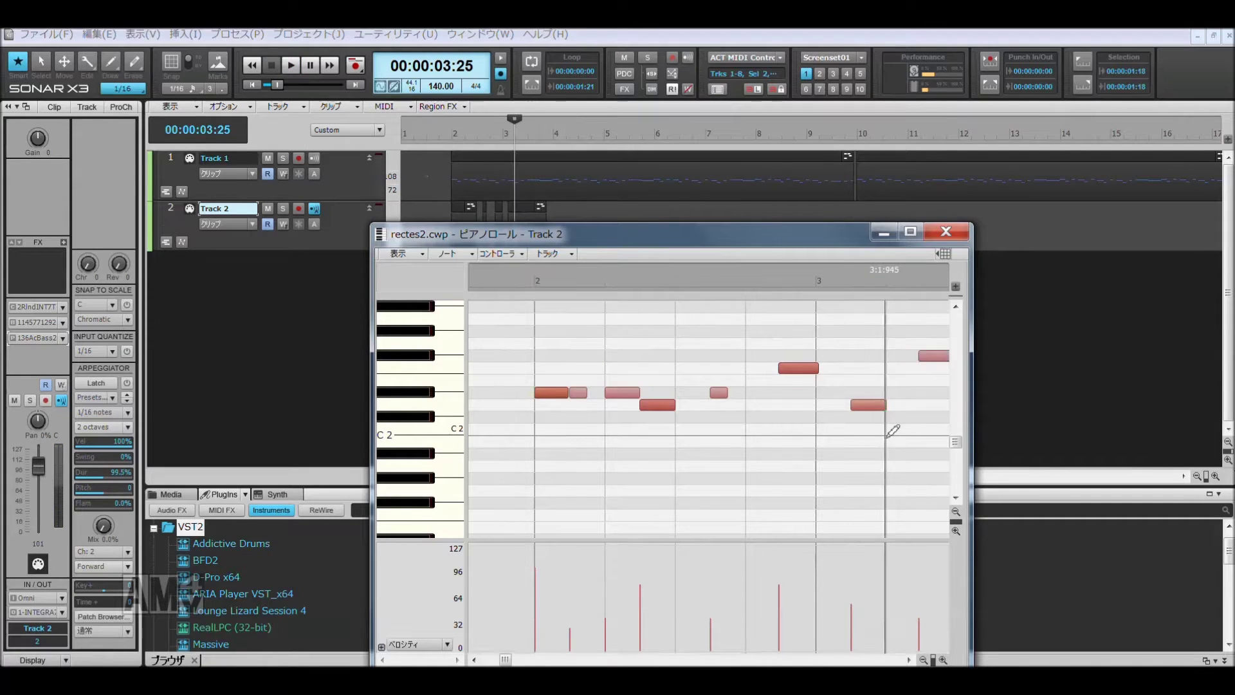
{"action": "left_click_drag", "start_coordinate": [799, 407], "coordinate": [818, 454]}
{"action": "key", "text": "space"}
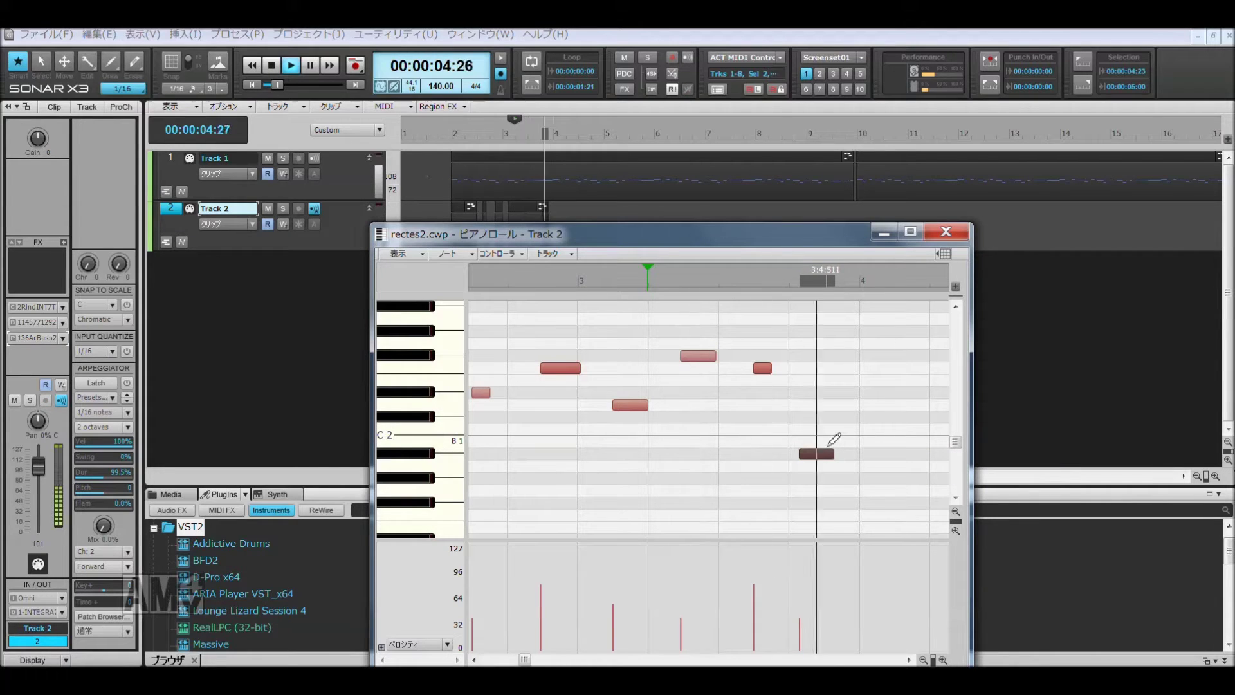
{"action": "key", "text": "space"}
{"action": "left_click_drag", "start_coordinate": [819, 454], "coordinate": [859, 458]}
{"action": "left_click", "coordinate": [947, 233]}
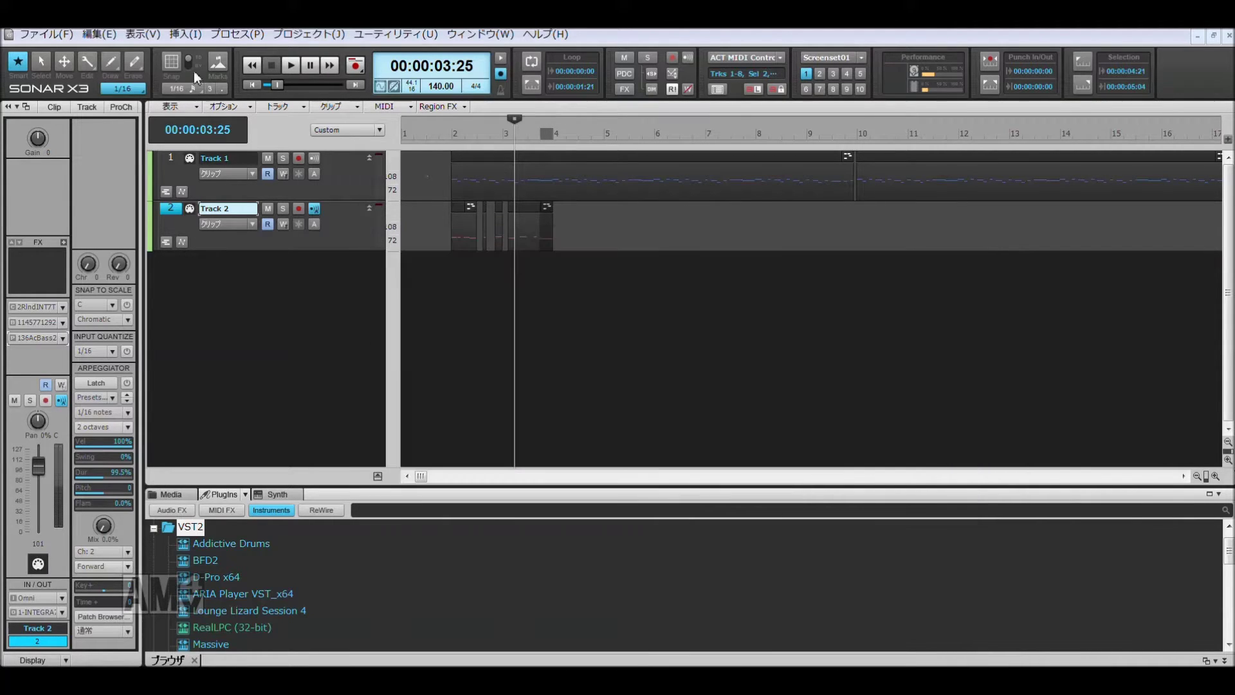
Step: Merge all the Track 2 bass clips in measures 2 and 3 into a single clip
{"action": "left_click", "coordinate": [534, 226]}
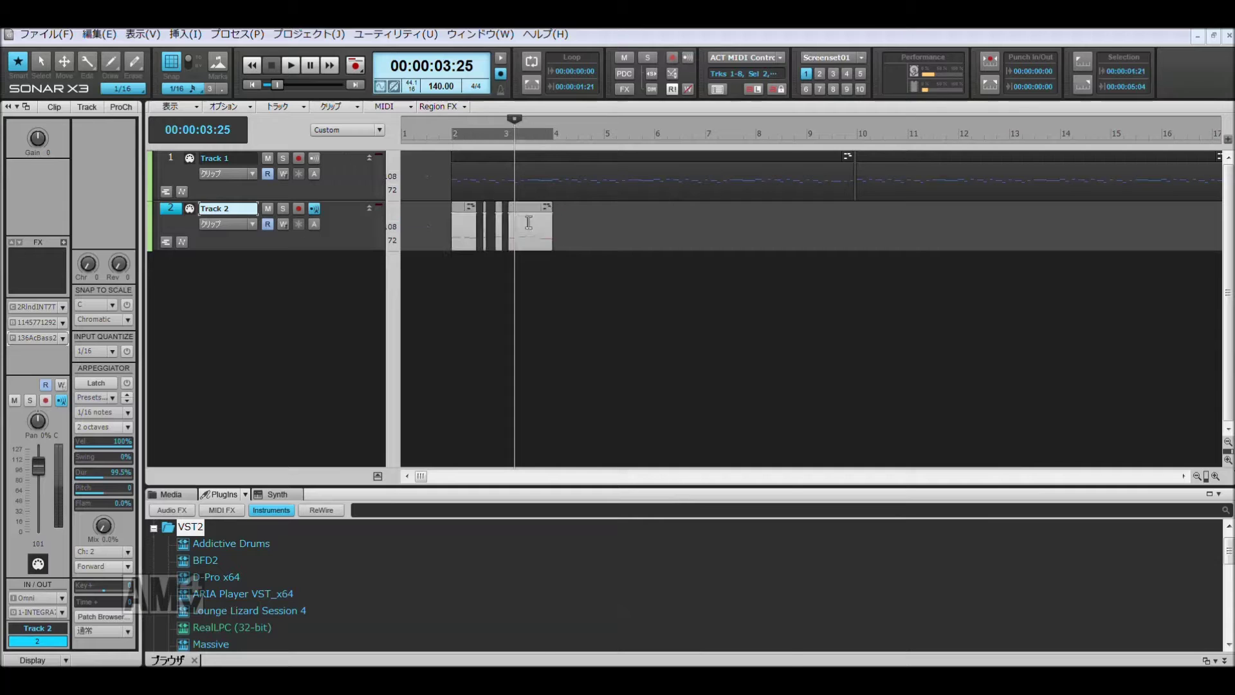
{"action": "right_click", "coordinate": [527, 222]}
{"action": "left_click", "coordinate": [602, 379]}
Step: Copy the merged bass clip, paste it on Track 2 at measure 4, and play back from measure 2
{"action": "left_click", "coordinate": [529, 239]}
{"action": "key", "text": "ctrl+c"}
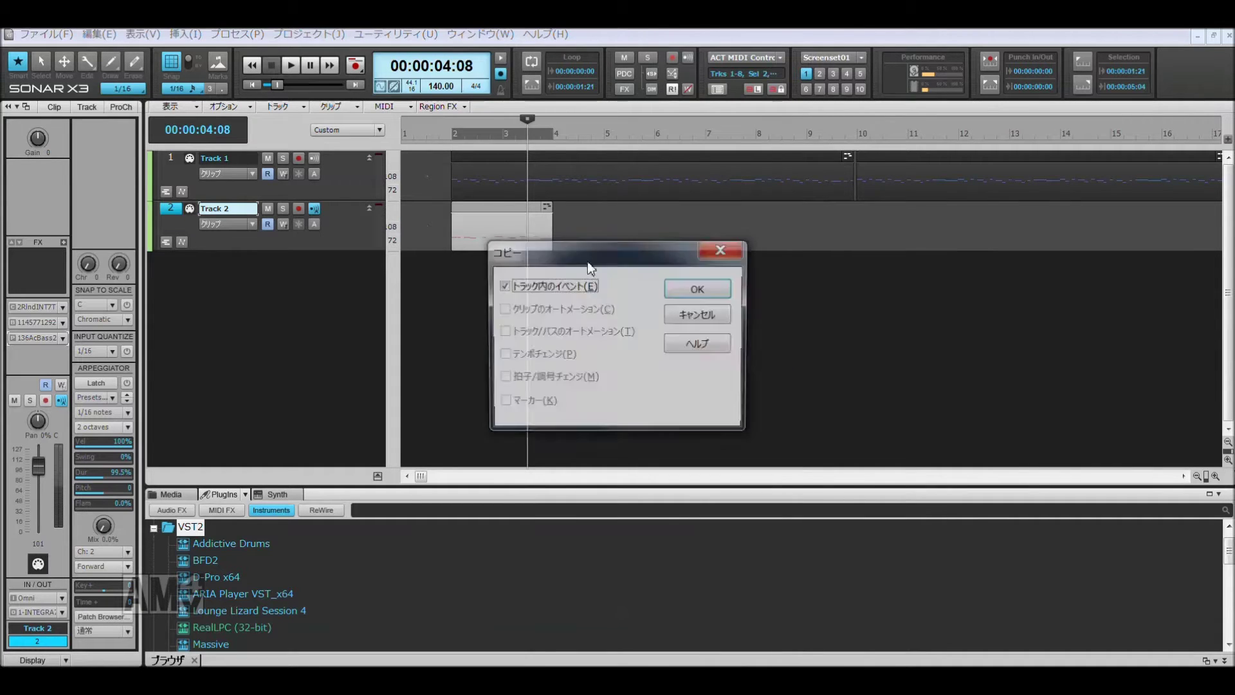
{"action": "left_click", "coordinate": [682, 290]}
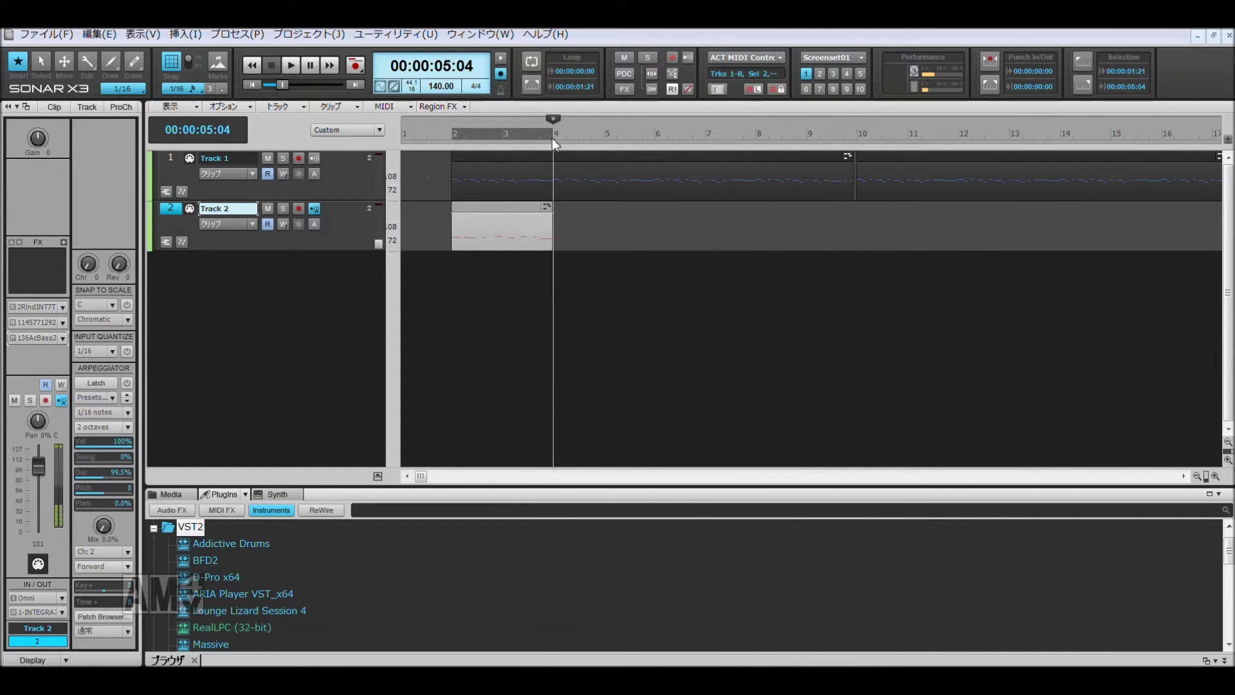
{"action": "key", "text": "ctrl+v"}
{"action": "left_click", "coordinate": [450, 134]}
{"action": "key", "text": "space"}
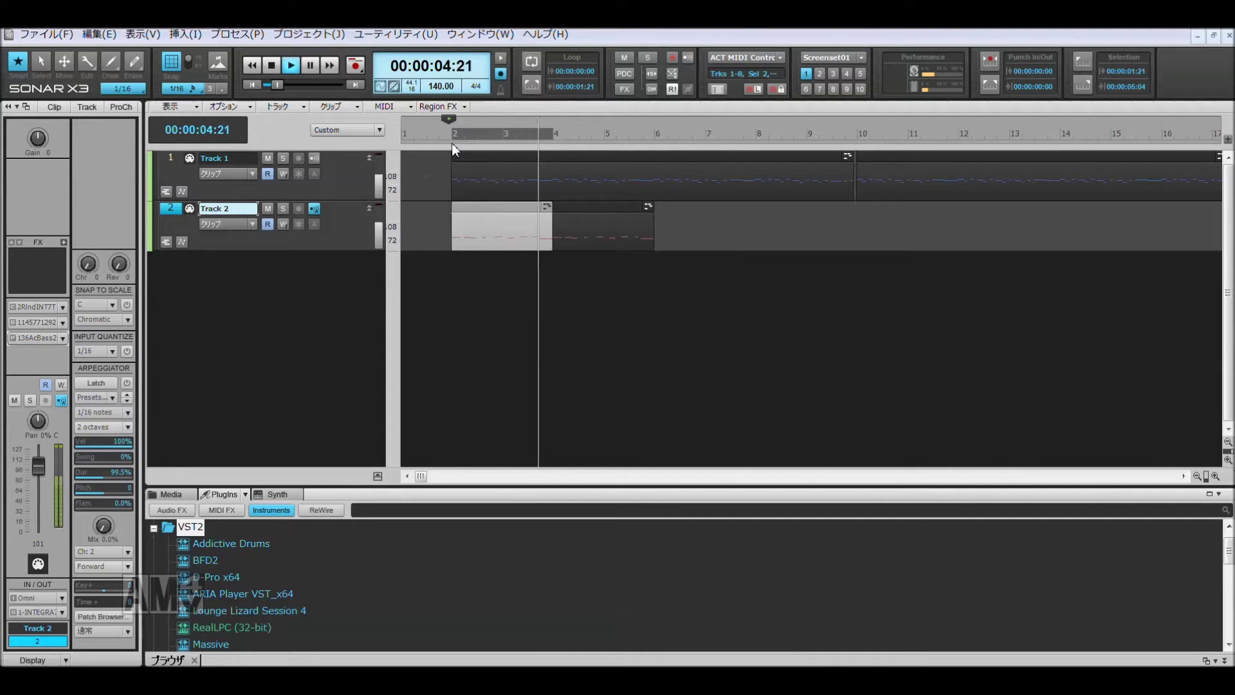
{"action": "key", "text": "space"}
Step: Vary the note velocities in measures 4 and 5 of Track 2, with the second Eb2 about 57, D2 about 68 and first F2 about 95
{"action": "key", "text": "alt+3"}
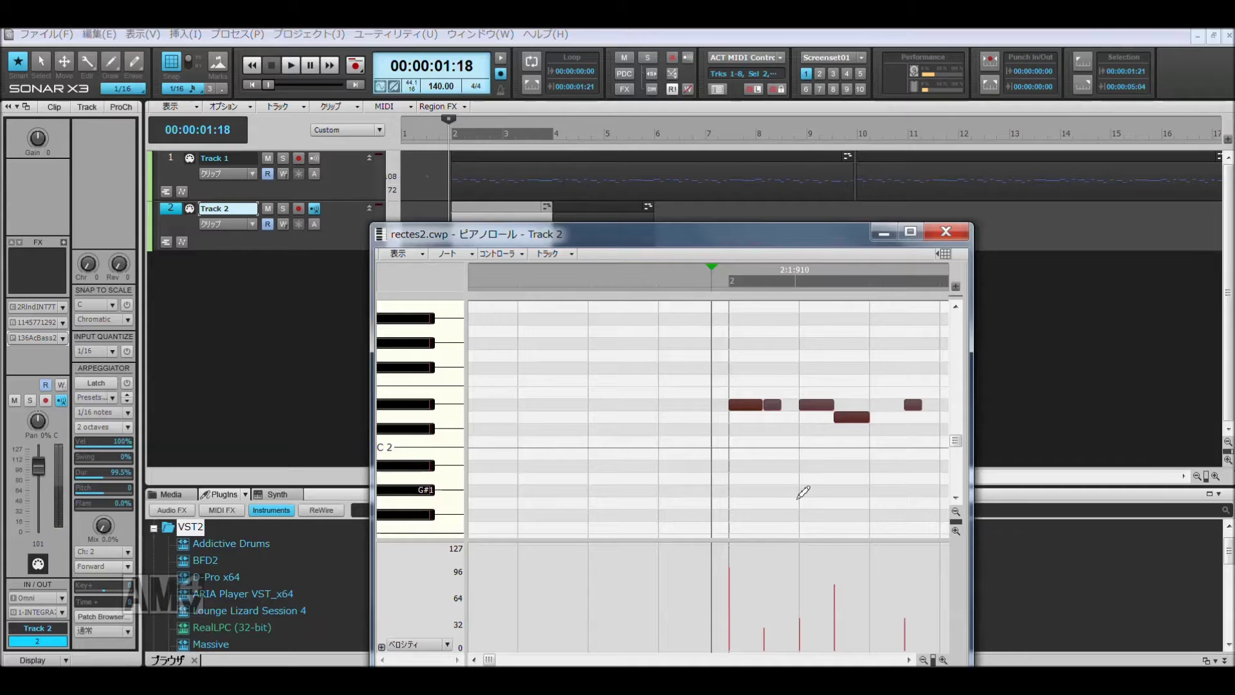
{"action": "scroll", "coordinate": [795, 503], "scroll_direction": "right", "scroll_amount": 3}
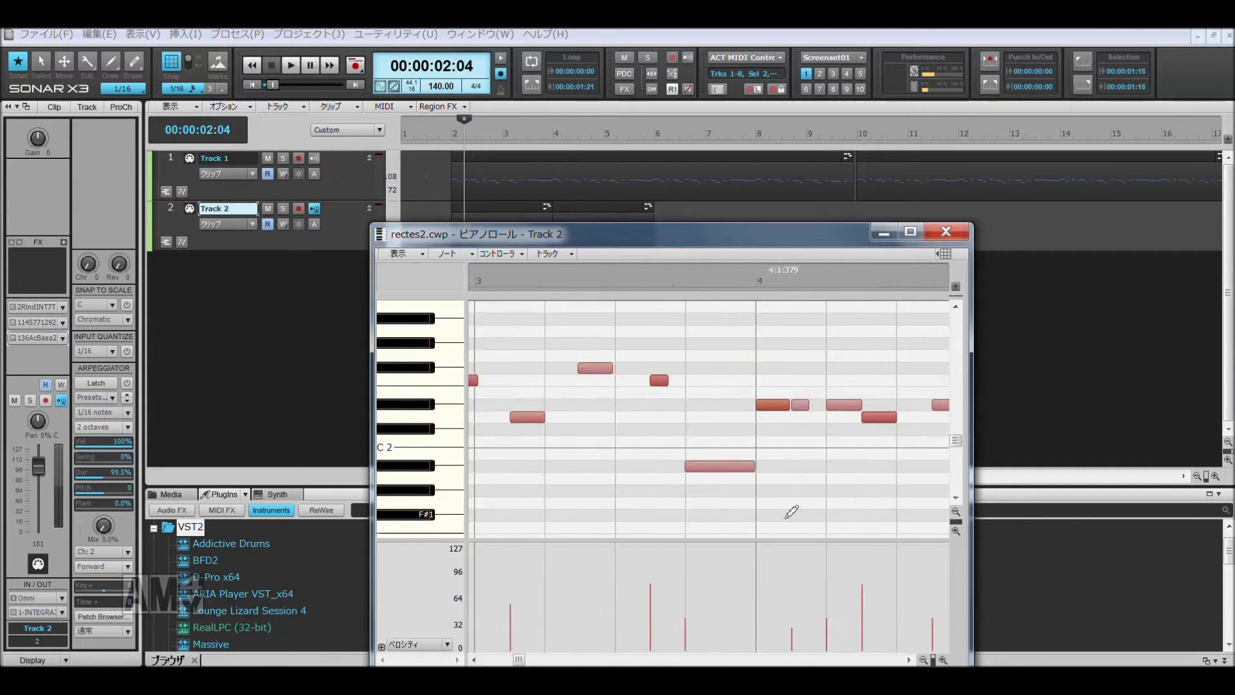
{"action": "mouse_move", "coordinate": [618, 581]}
{"action": "left_mouse_down"}
{"action": "mouse_move", "coordinate": [611, 572]}
{"action": "mouse_move", "coordinate": [647, 611]}
{"action": "mouse_move", "coordinate": [709, 608]}
{"action": "left_mouse_up"}
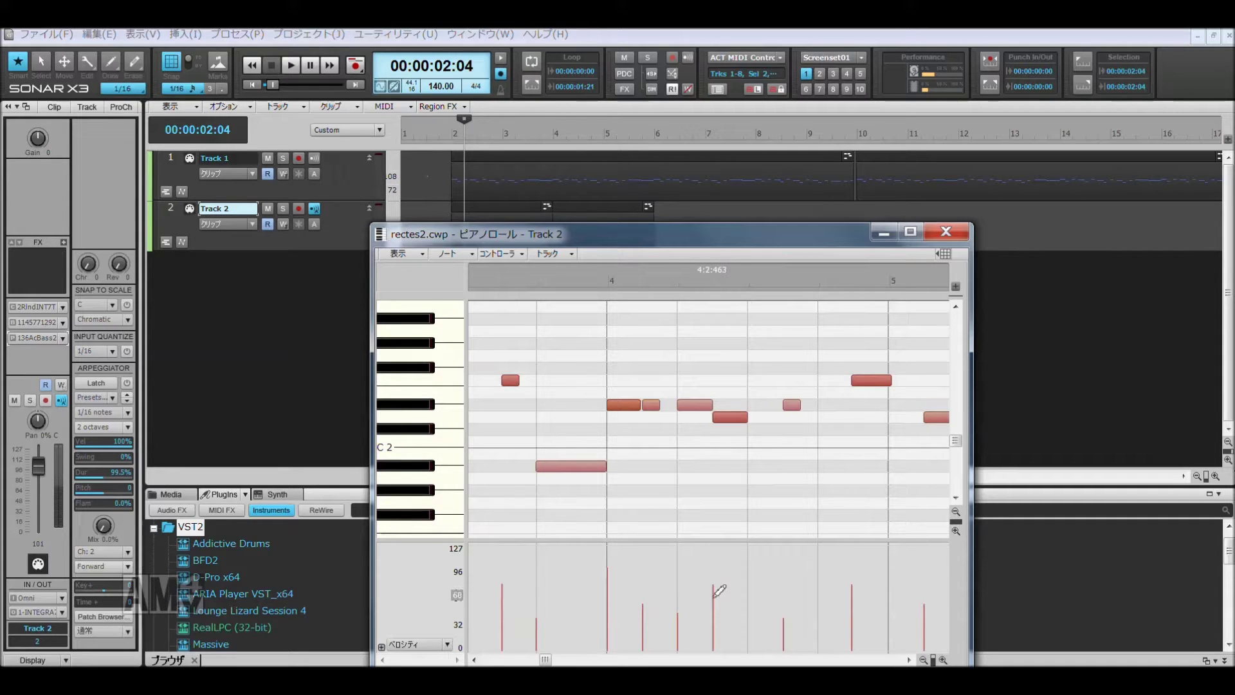
{"action": "scroll", "coordinate": [812, 611], "scroll_direction": "right", "scroll_amount": 3}
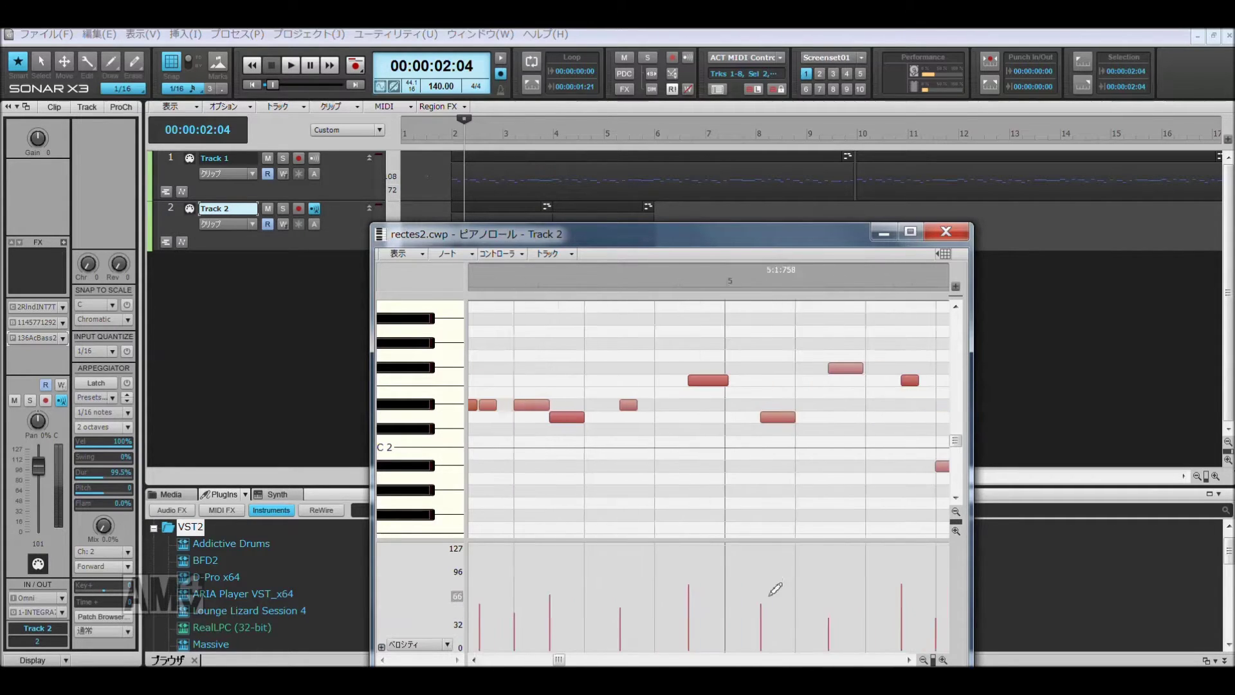
{"action": "left_click", "coordinate": [643, 574]}
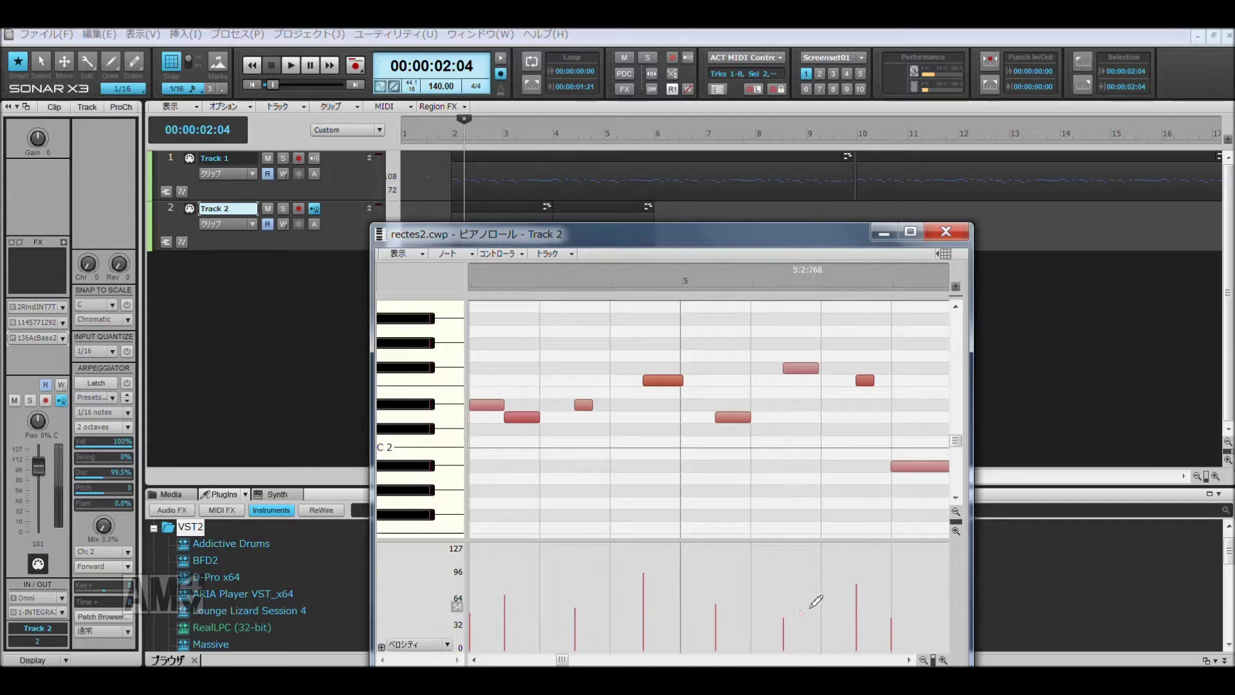
{"action": "left_click", "coordinate": [787, 613]}
Step: With snapping off, nudge the F2 before measure 5 and the Bb1 ending measure 5 slightly earlier, and play back from measure 2
{"action": "left_click", "coordinate": [161, 63]}
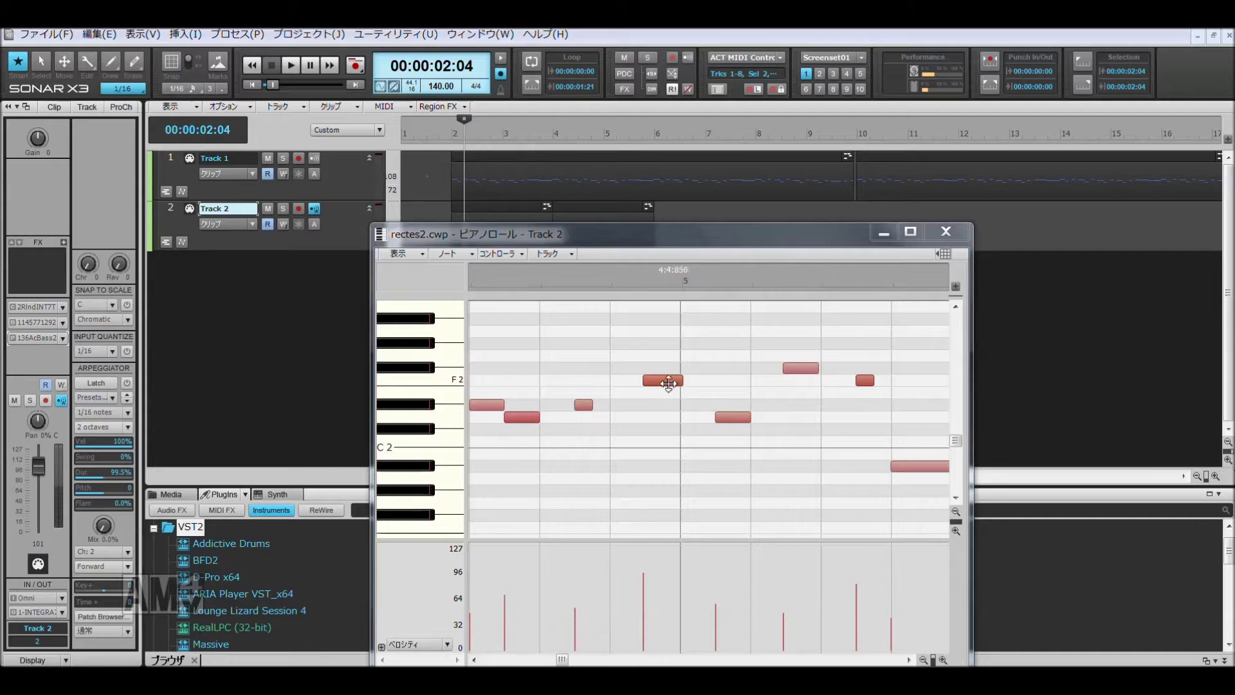
{"action": "left_click_drag", "start_coordinate": [662, 380], "coordinate": [659, 383]}
{"action": "left_click_drag", "start_coordinate": [929, 468], "coordinate": [927, 470]}
{"action": "left_click", "coordinate": [946, 231]}
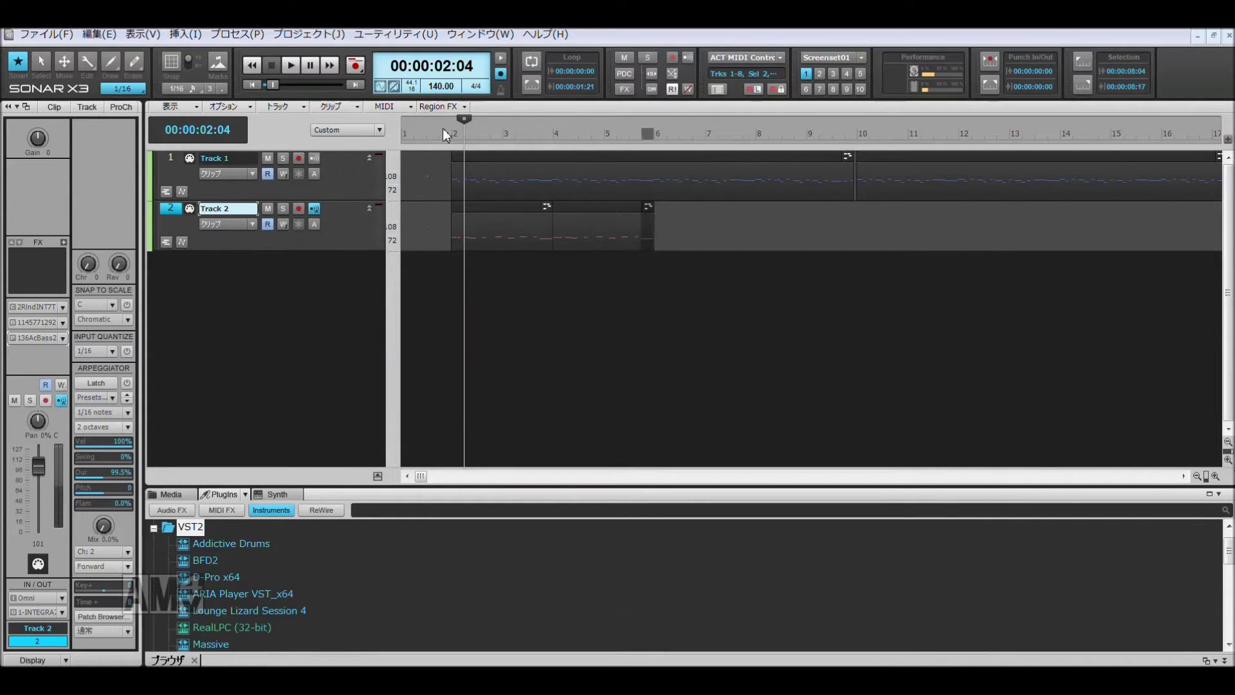
{"action": "left_click", "coordinate": [449, 130]}
{"action": "key", "text": "space"}
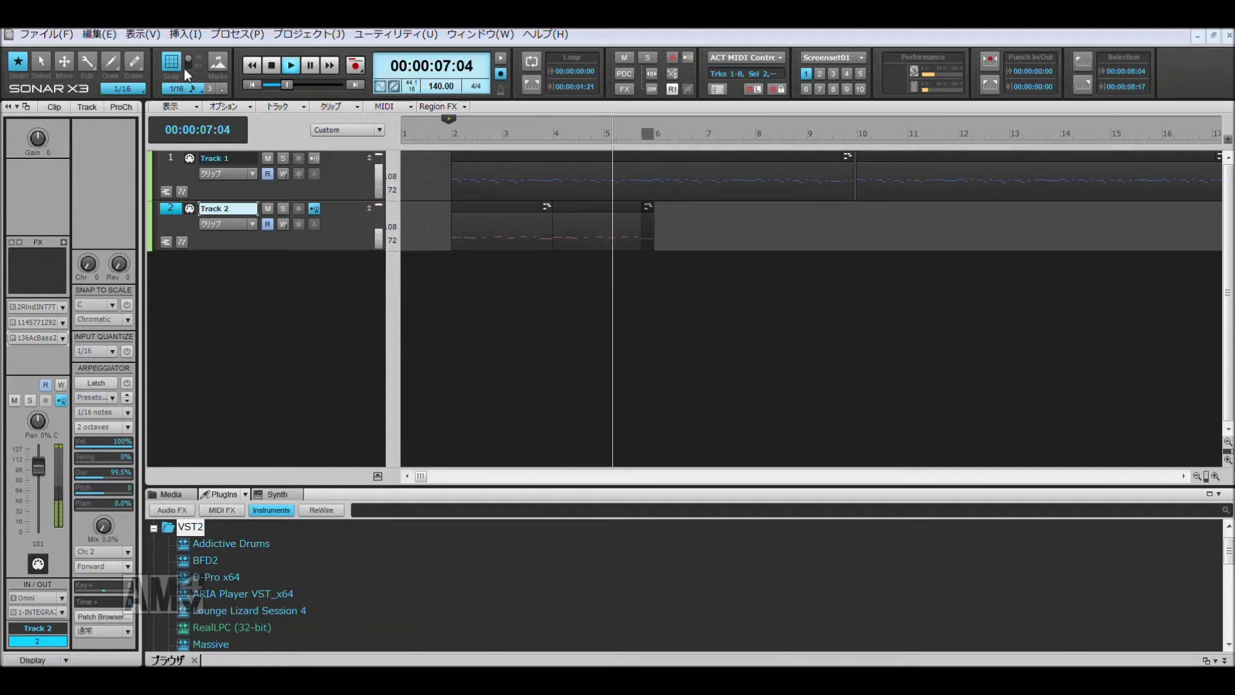
{"action": "key", "text": "space"}
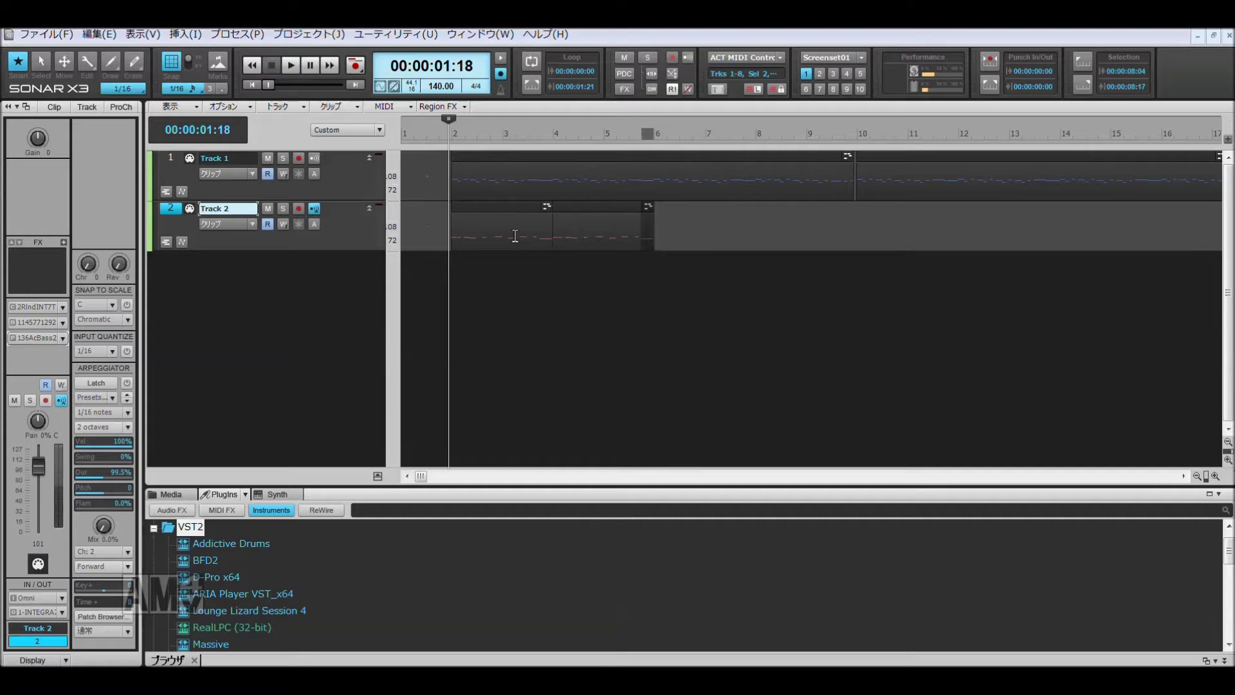
Step: Copy the first two-measure bass clip and paste it on Track 2 at measures 6 and 8, playing back after the first paste
{"action": "left_click", "coordinate": [515, 236]}
{"action": "key", "text": "ctrl+c"}
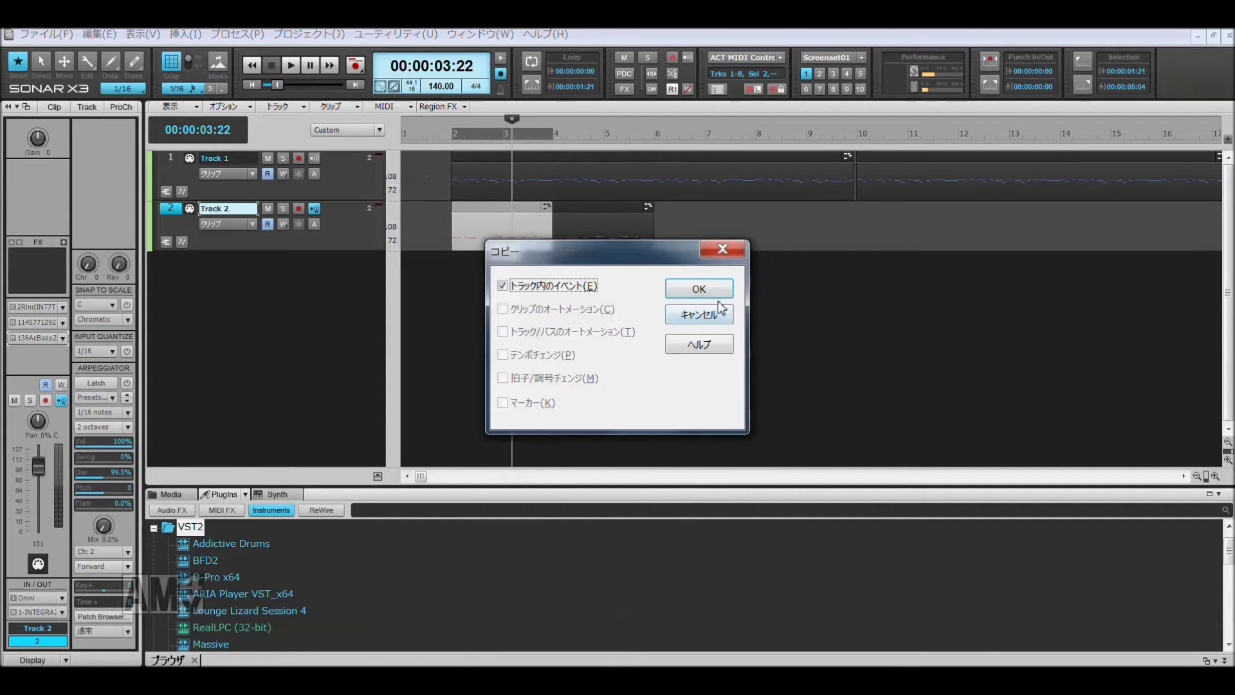
{"action": "key", "text": "Return"}
{"action": "left_click", "coordinate": [654, 139]}
{"action": "key", "text": "ctrl+v"}
{"action": "key", "text": "space"}
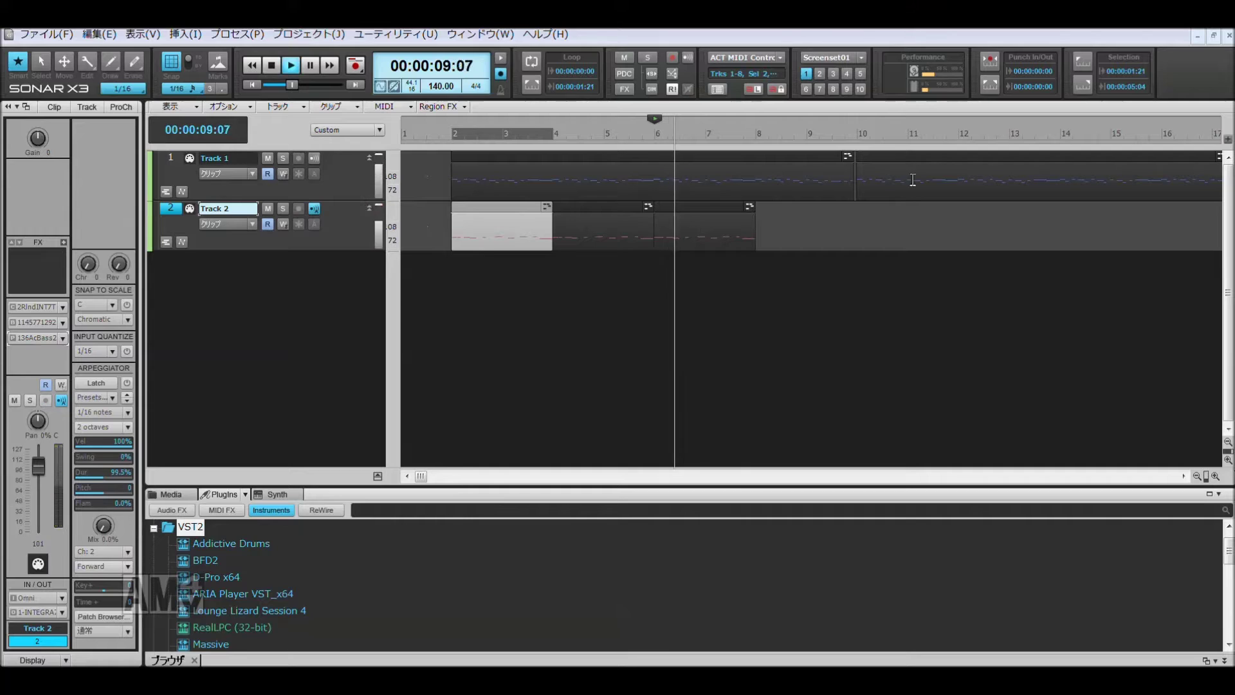
{"action": "left_click", "coordinate": [755, 133]}
{"action": "key", "text": "space"}
{"action": "key", "text": "ctrl+v"}
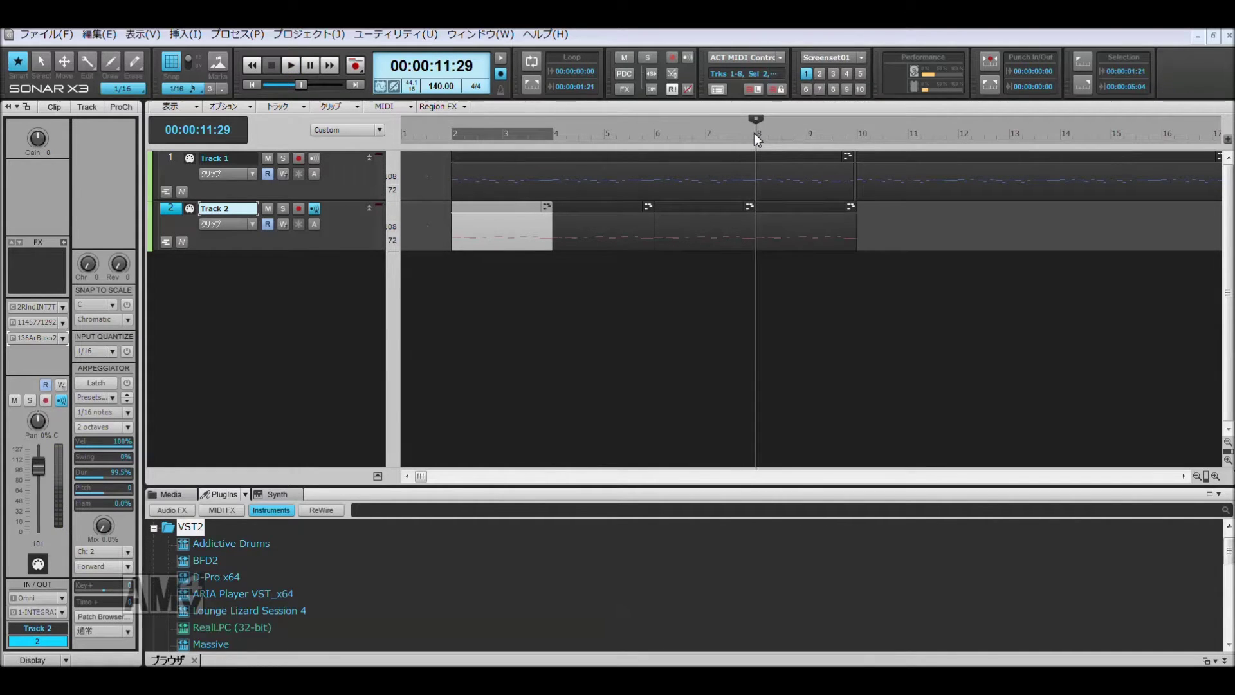
Step: Replace the F2 at the end of measure 8 on Track 2 with an eighth-note D2, and play back from just before measure 8
{"action": "key", "text": "alt+3"}
{"action": "scroll", "coordinate": [832, 392], "scroll_direction": "right", "scroll_amount": 6}
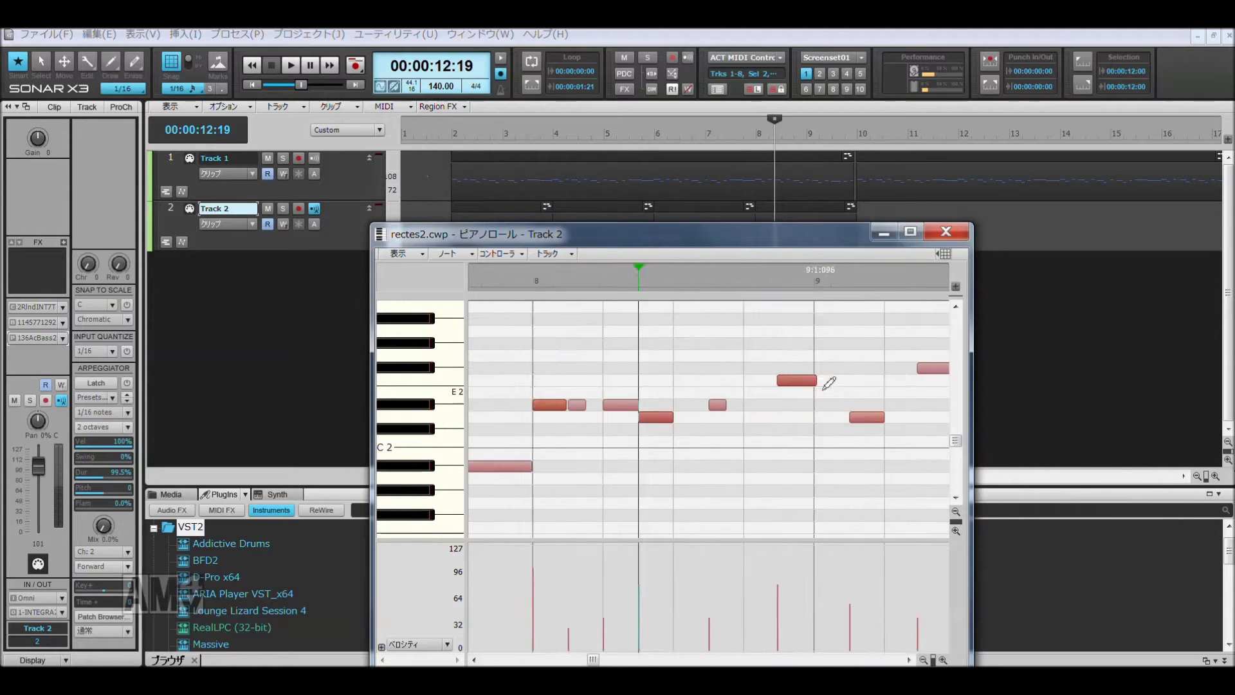
{"action": "mouse_move", "coordinate": [843, 471]}
{"action": "left_mouse_down"}
{"action": "mouse_move", "coordinate": [775, 381]}
{"action": "mouse_move", "coordinate": [717, 359]}
{"action": "mouse_move", "coordinate": [640, 417]}
{"action": "mouse_move", "coordinate": [576, 384]}
{"action": "left_mouse_up"}
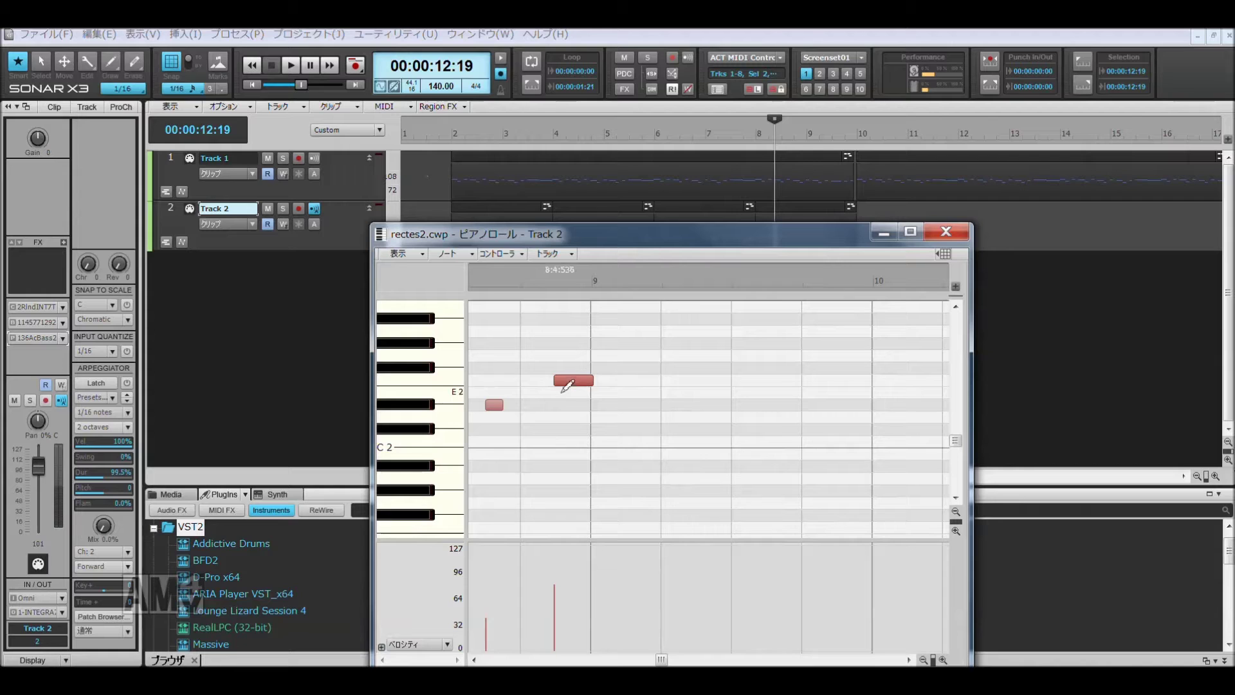
{"action": "right_click", "coordinate": [570, 386]}
{"action": "left_click", "coordinate": [566, 404]}
{"action": "left_click_drag", "start_coordinate": [577, 407], "coordinate": [577, 419]}
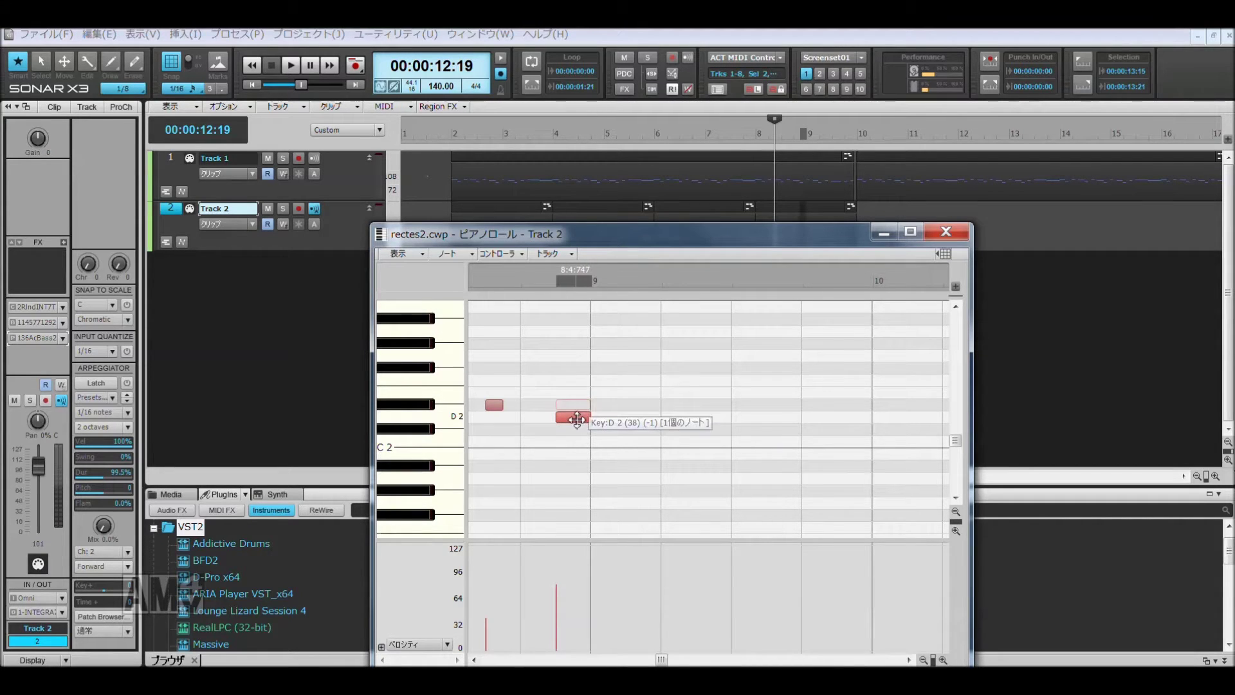
{"action": "scroll", "coordinate": [510, 387], "scroll_direction": "left", "scroll_amount": 4}
{"action": "scroll", "coordinate": [510, 387], "scroll_direction": "left", "scroll_amount": 2}
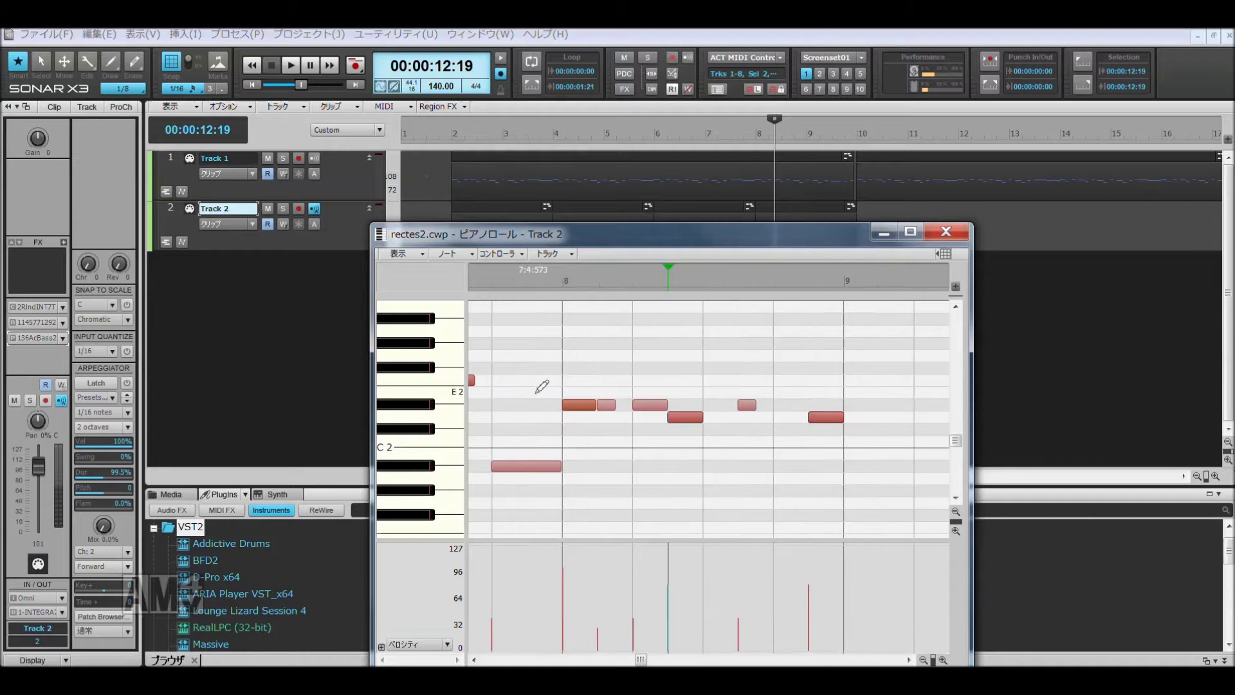
{"action": "key", "text": "space"}
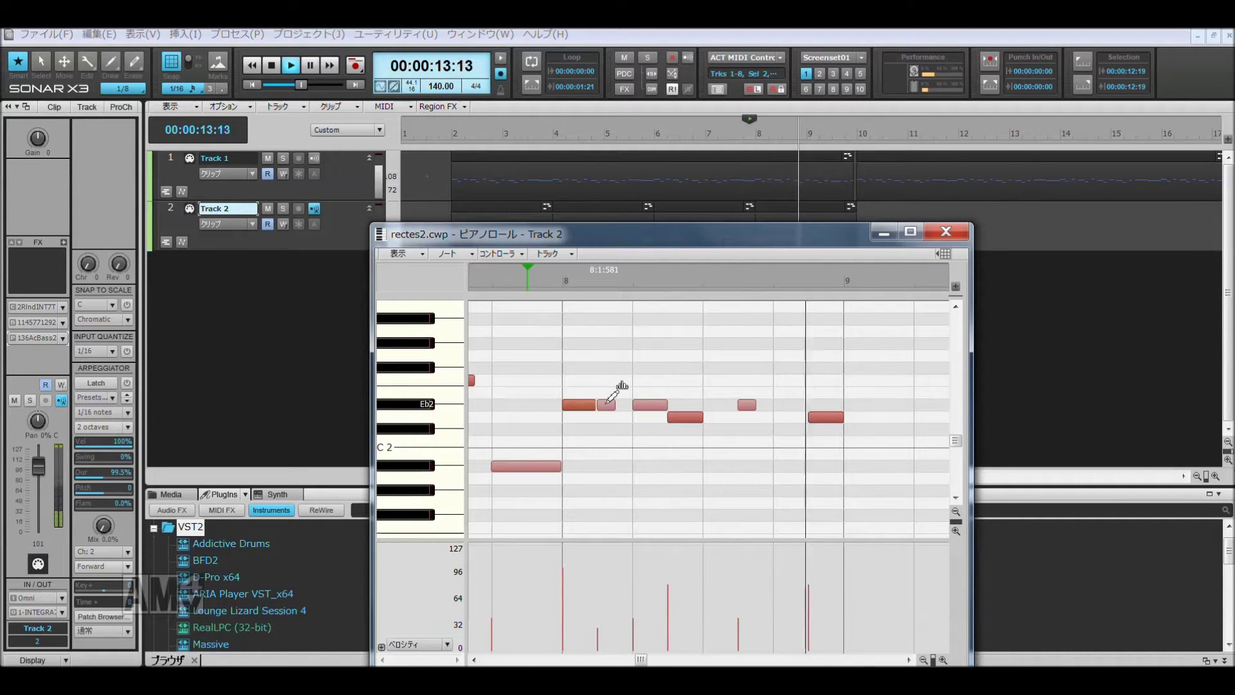
{"action": "key", "text": "space"}
Step: Fill measure 9 with offbeat eighth-note D2s and add sixteenth-note D2s on beat 4, playing back after the first note
{"action": "left_click", "coordinate": [904, 417]}
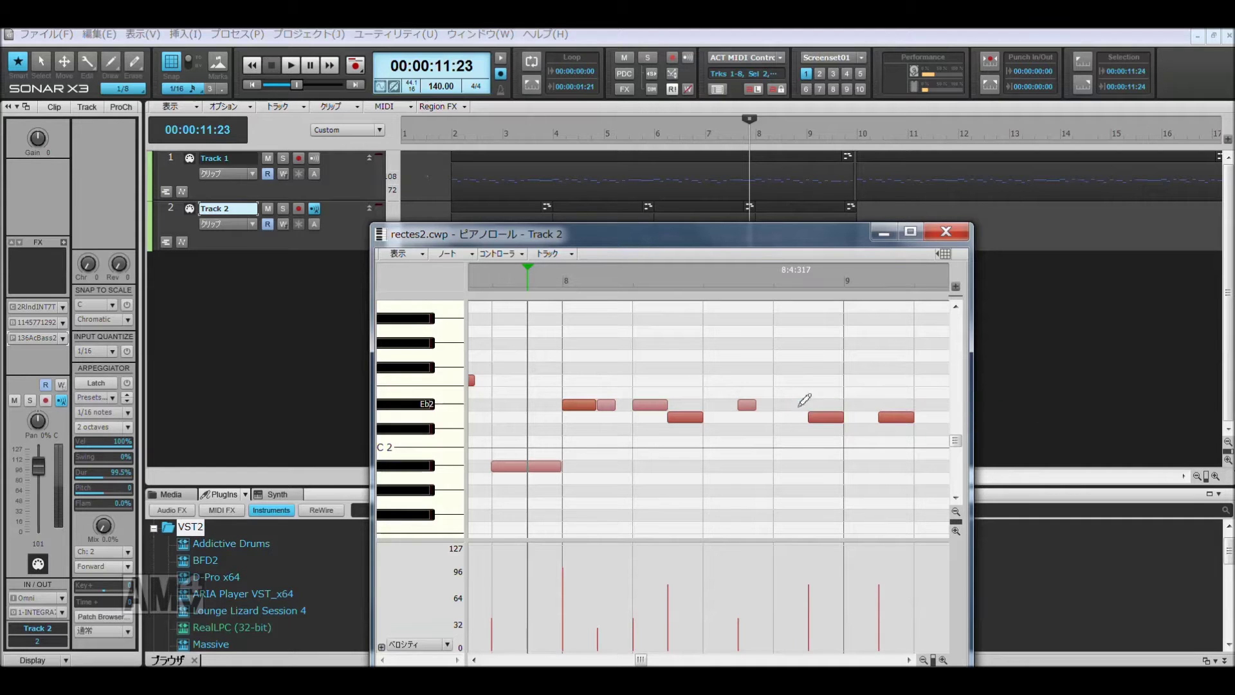
{"action": "left_click_drag", "start_coordinate": [775, 417], "coordinate": [781, 411]}
{"action": "key", "text": "space"}
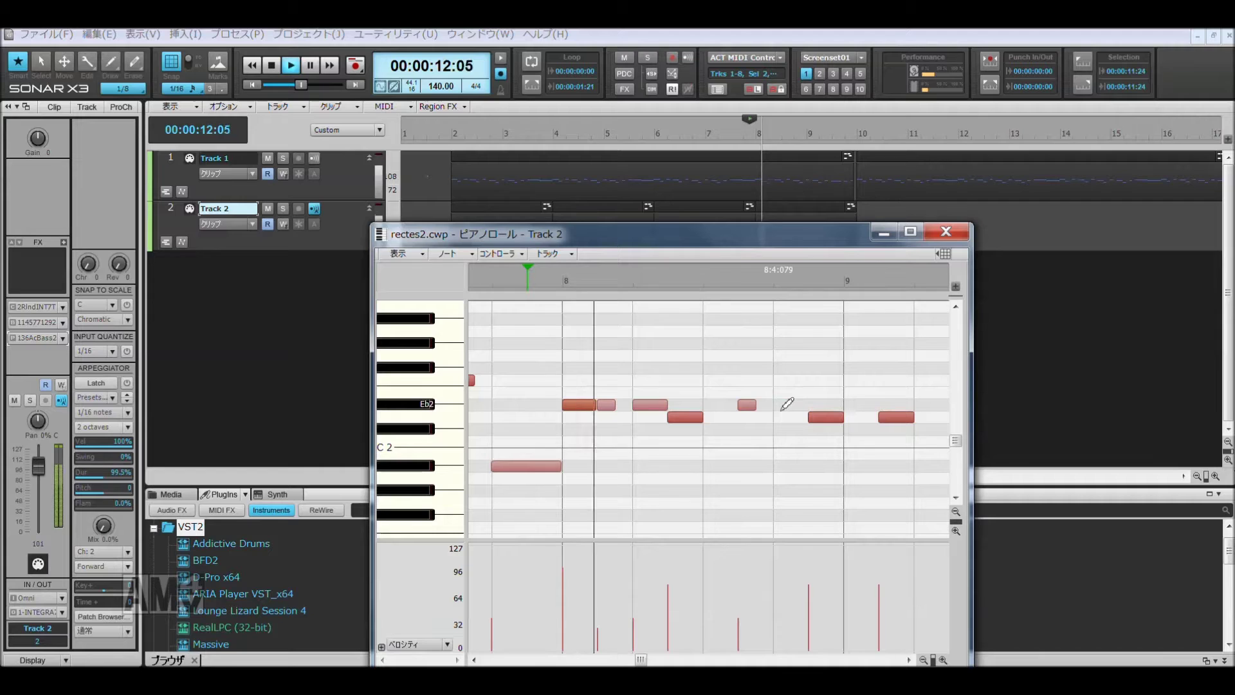
{"action": "key", "text": "space"}
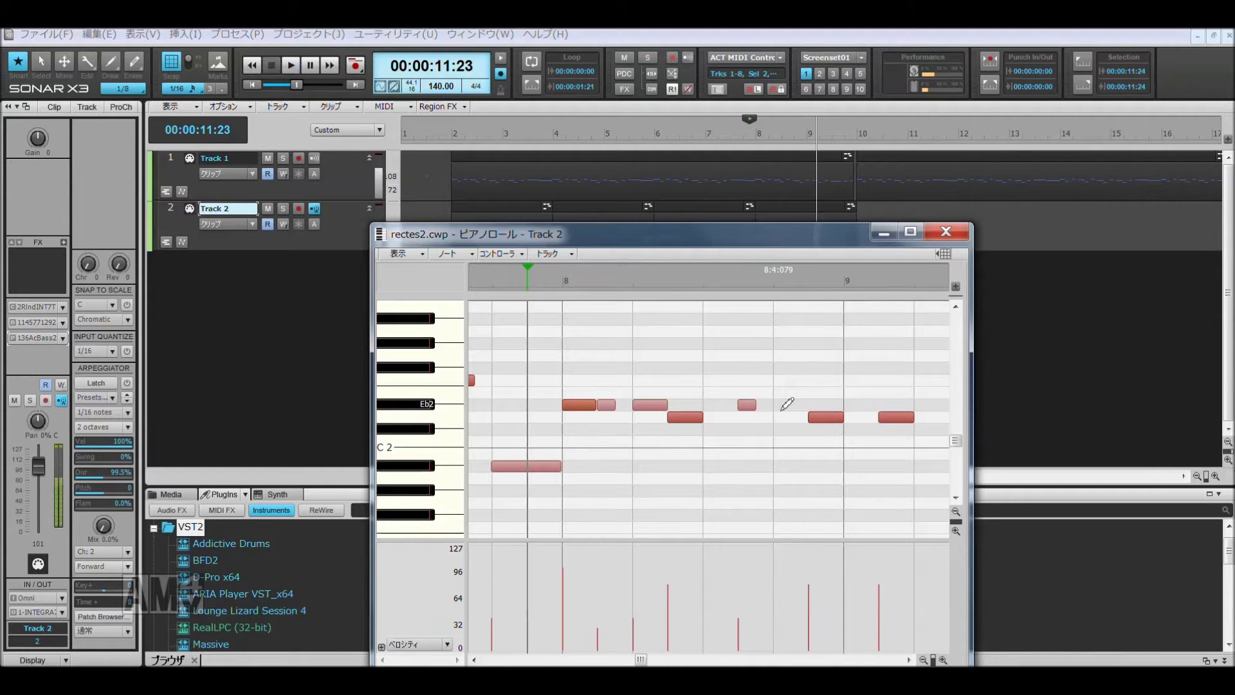
{"action": "scroll", "coordinate": [853, 415], "scroll_direction": "right", "scroll_amount": 3}
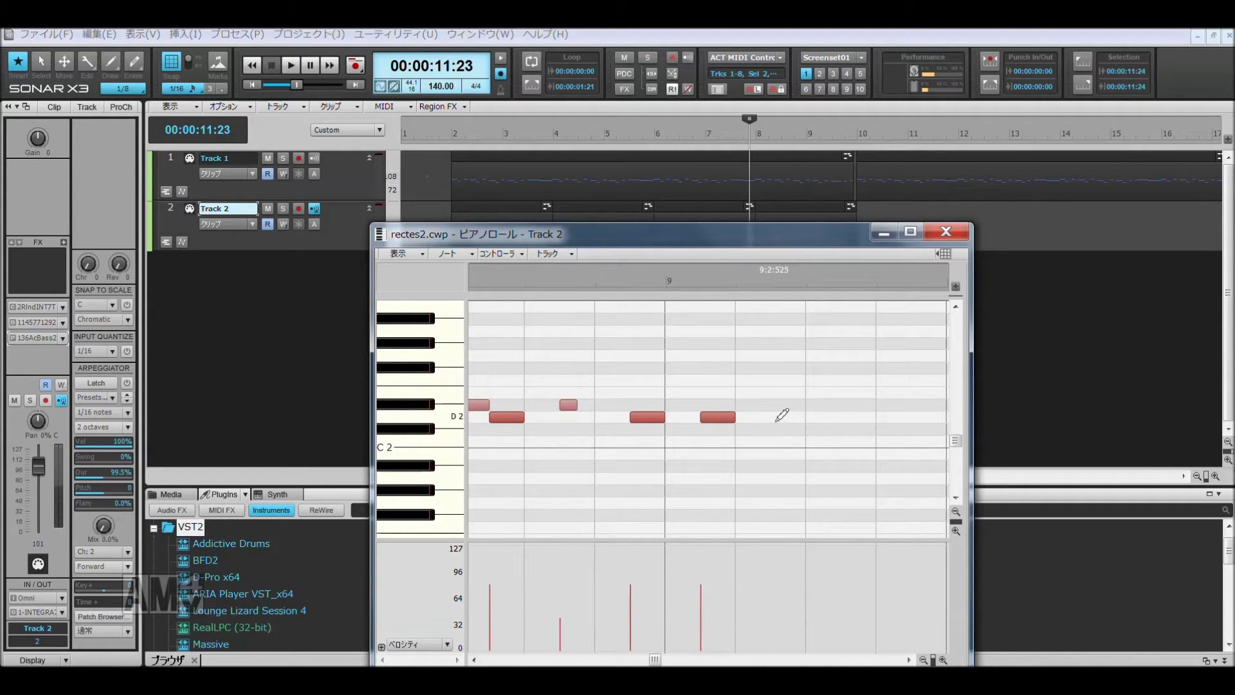
{"action": "left_click", "coordinate": [845, 419]}
{"action": "left_click_drag", "start_coordinate": [877, 417], "coordinate": [894, 421]}
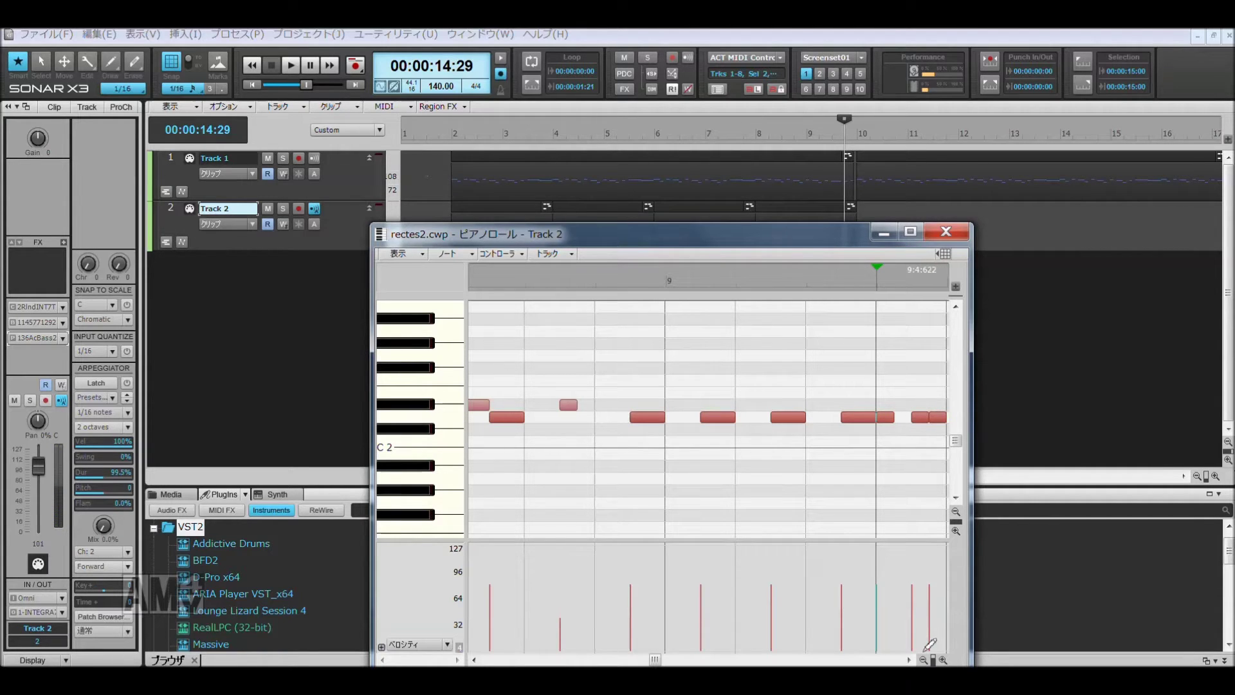
Step: Lower the velocities of the D2 notes through measure 9, with the last one near zero, and play back from measure 9
{"action": "left_click_drag", "start_coordinate": [844, 608], "coordinate": [850, 598]}
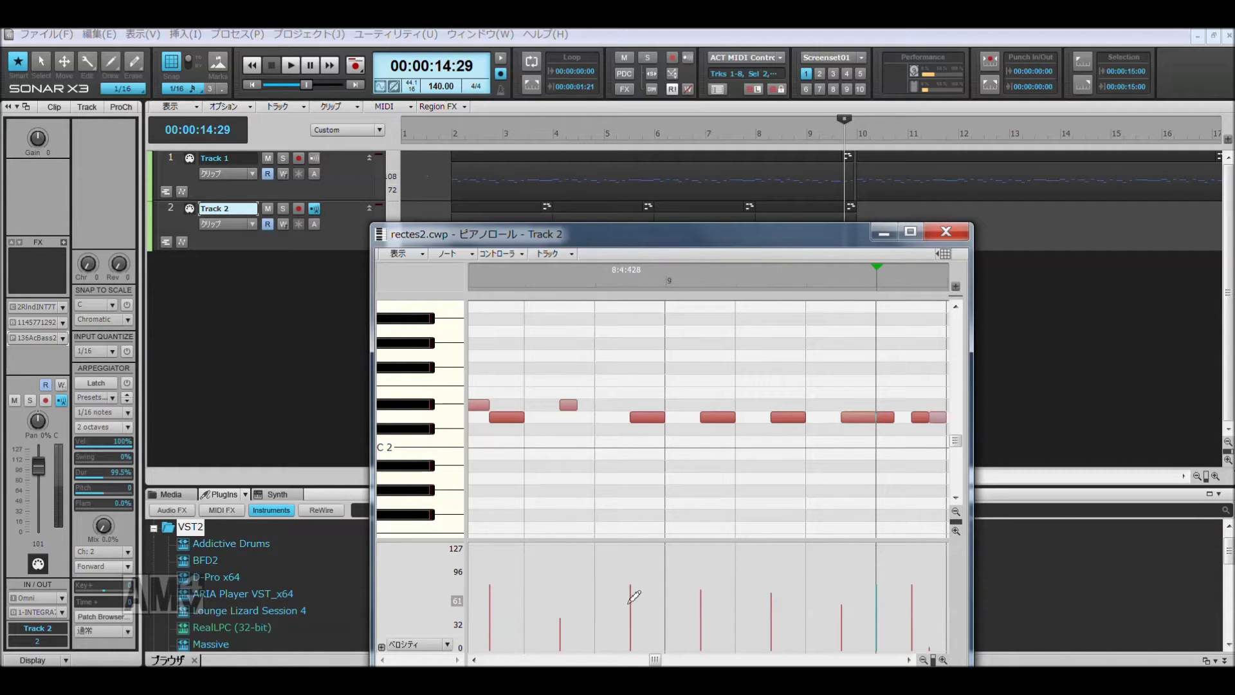
{"action": "key", "text": "space"}
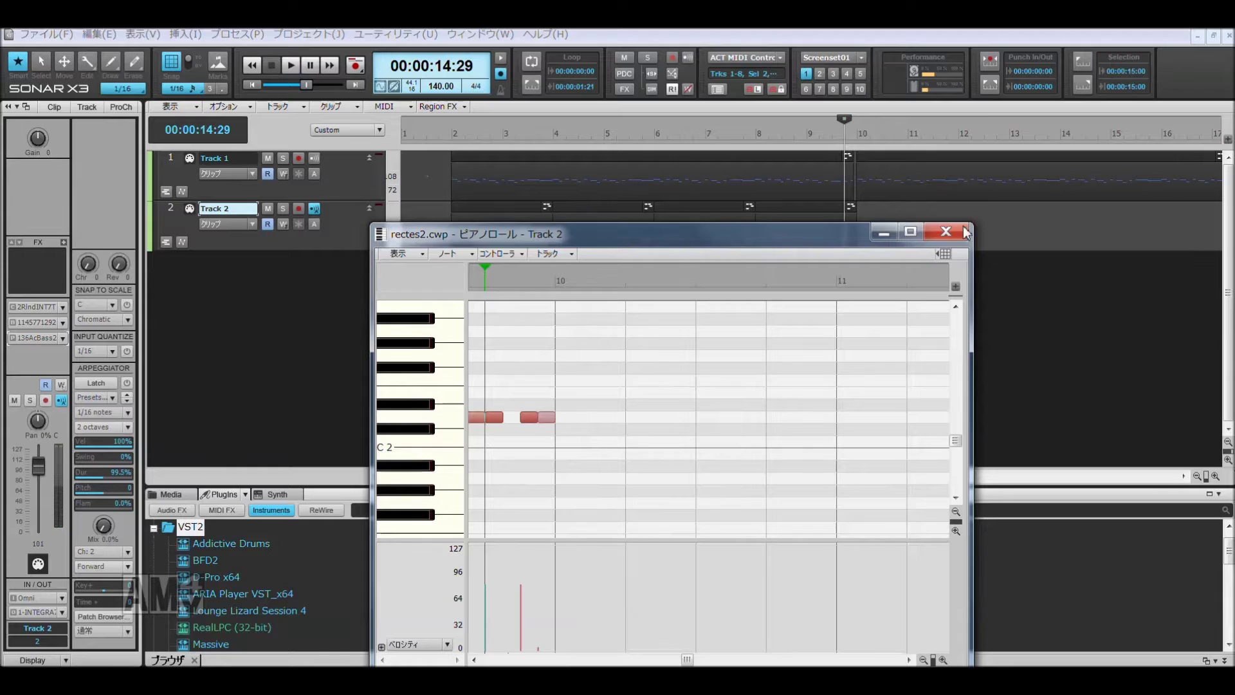
{"action": "left_click", "coordinate": [966, 233]}
{"action": "left_click", "coordinate": [819, 137]}
{"action": "key", "text": "space"}
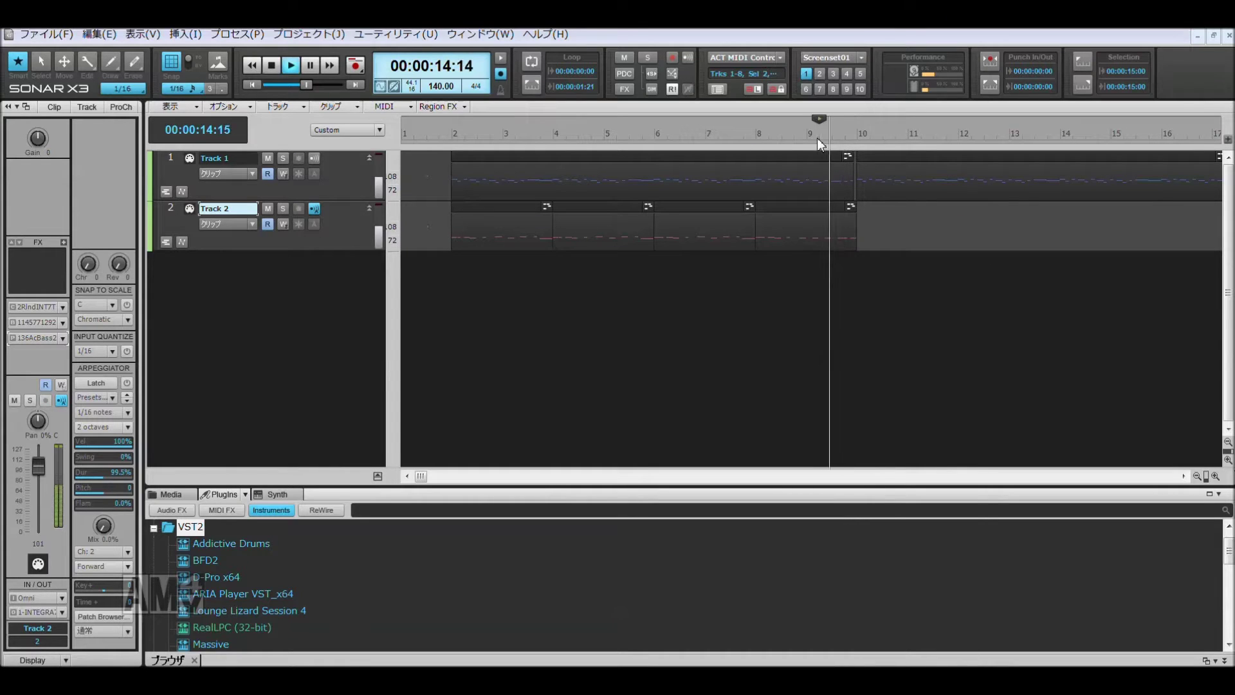
{"action": "key", "text": "space"}
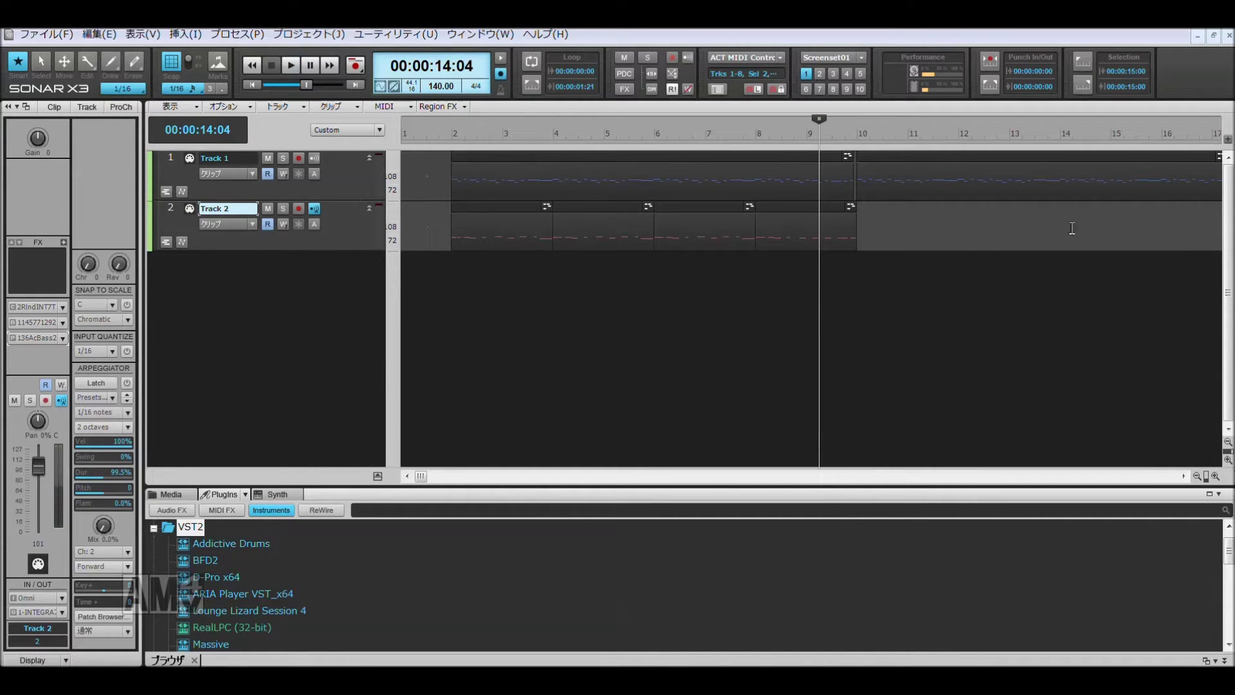
Step: Copy all four bass clips on Track 2, paste them at measure 10, and play back from about measure 8
{"action": "left_click", "coordinate": [634, 227]}
{"action": "key", "text": "ctrl+c"}
{"action": "left_click", "coordinate": [697, 287]}
{"action": "left_click", "coordinate": [855, 137]}
{"action": "key", "text": "ctrl+v"}
{"action": "left_click", "coordinate": [753, 133]}
{"action": "key", "text": "space"}
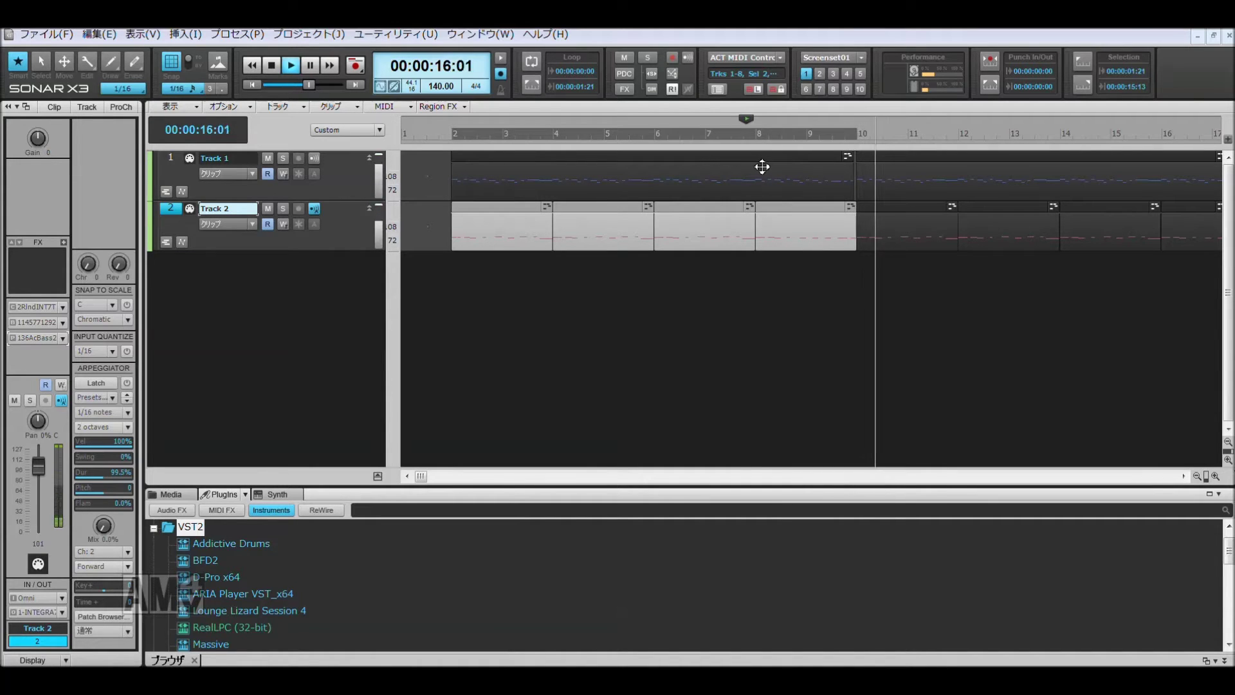
Step: Lower the first two beat-4 D2 velocities in measure 9 to about 38 and 58, and play back into measure 10
{"action": "key", "text": "space"}
{"action": "double_click", "coordinate": [762, 228]}
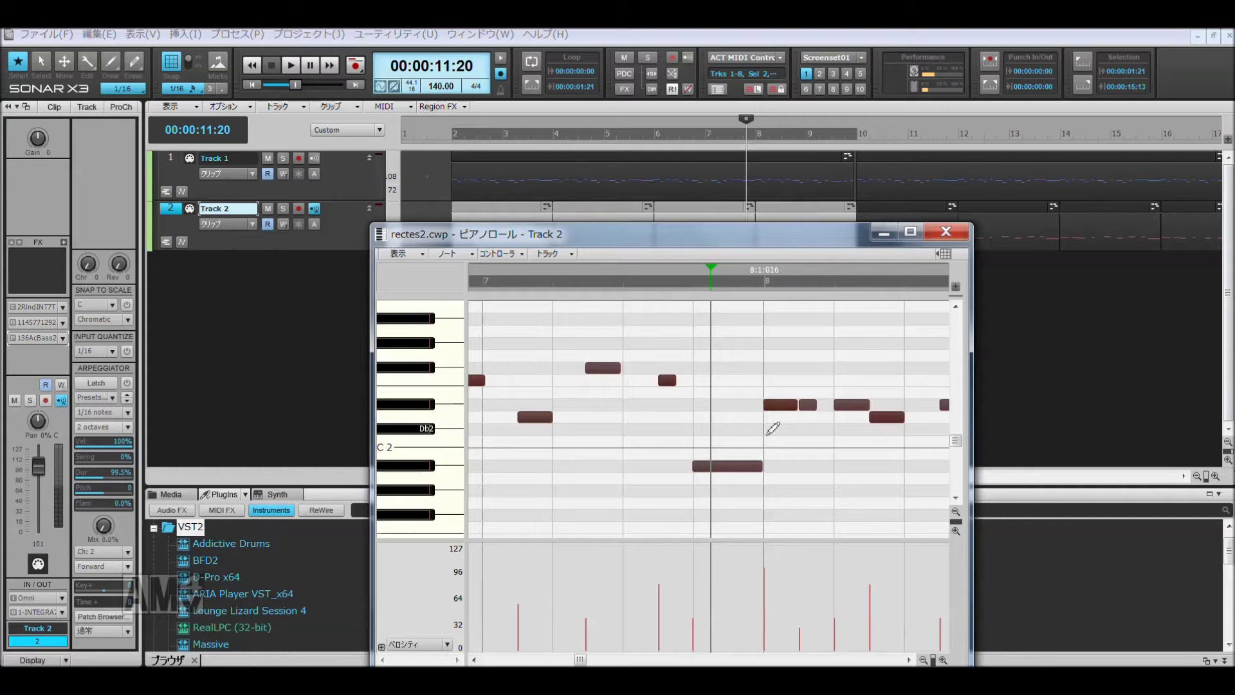
{"action": "left_click", "coordinate": [699, 425]}
{"action": "scroll", "coordinate": [691, 428], "scroll_direction": "right", "scroll_amount": 10}
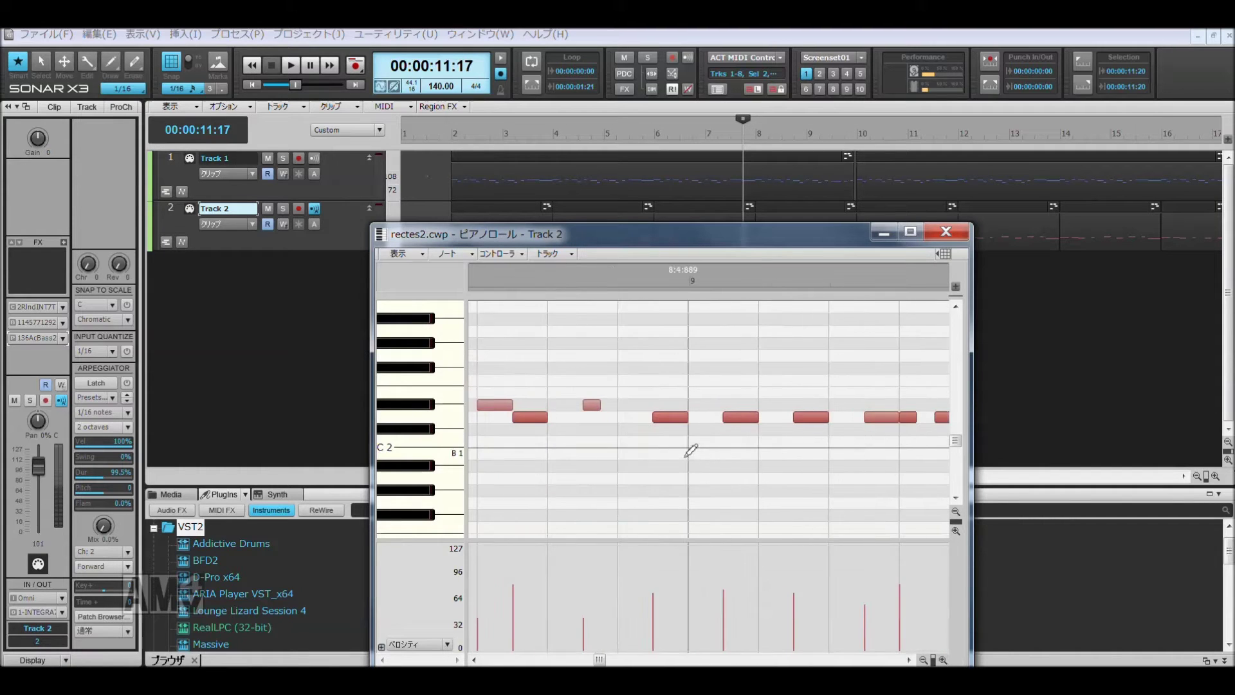
{"action": "scroll", "coordinate": [684, 455], "scroll_direction": "right", "scroll_amount": 3}
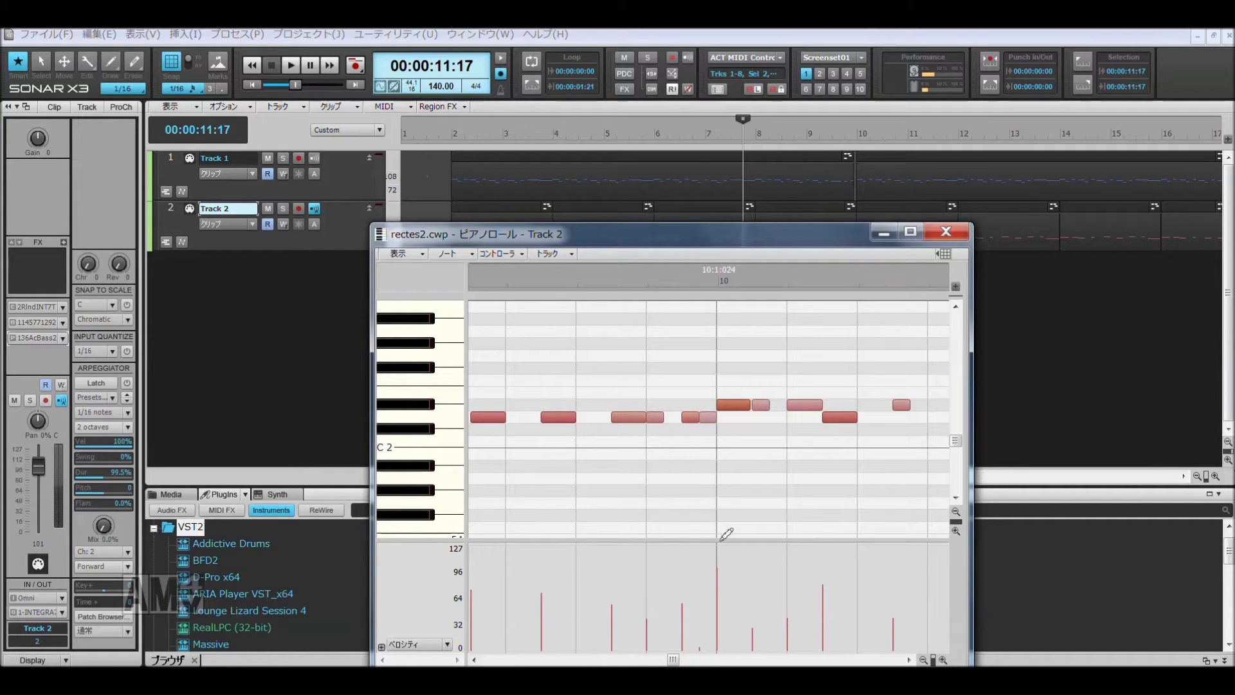
{"action": "key", "text": "space"}
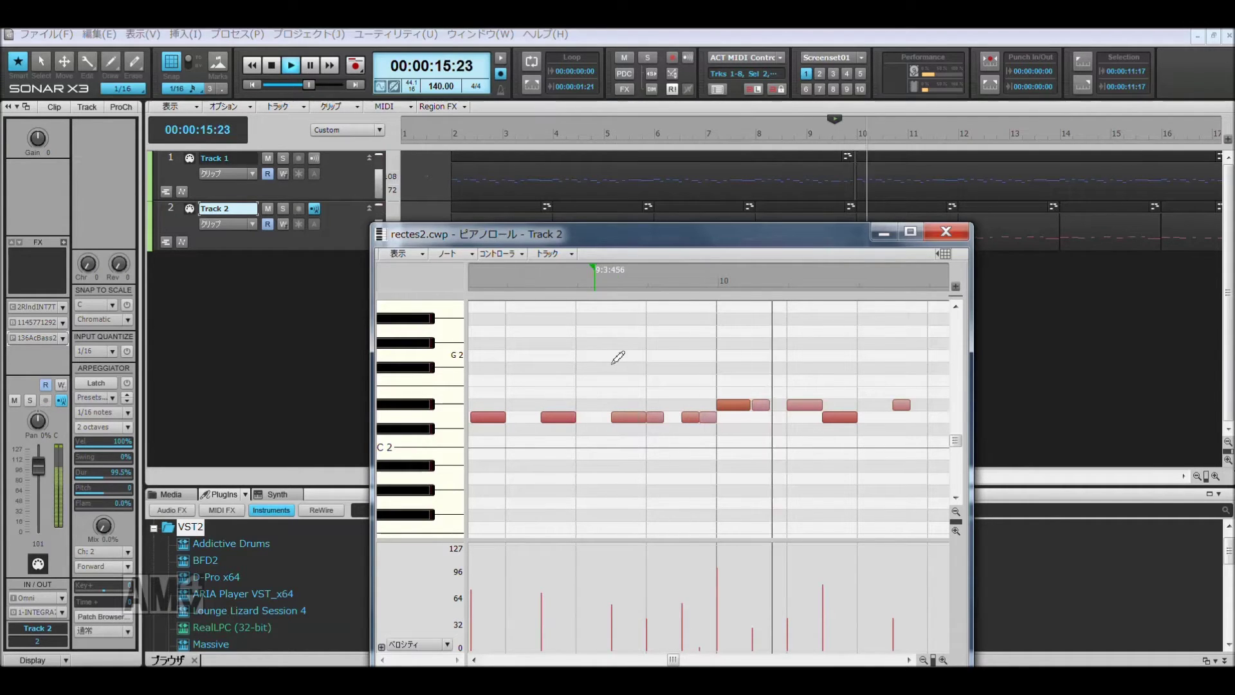
{"action": "key", "text": "space"}
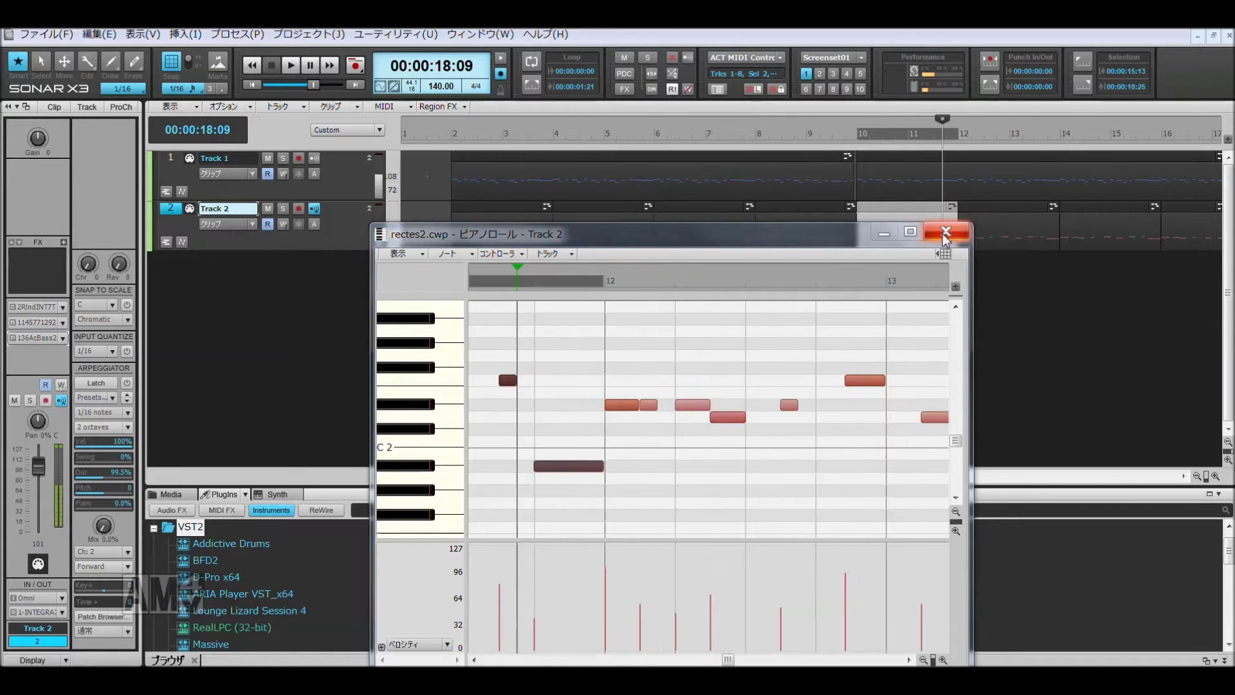
{"action": "left_click", "coordinate": [945, 232]}
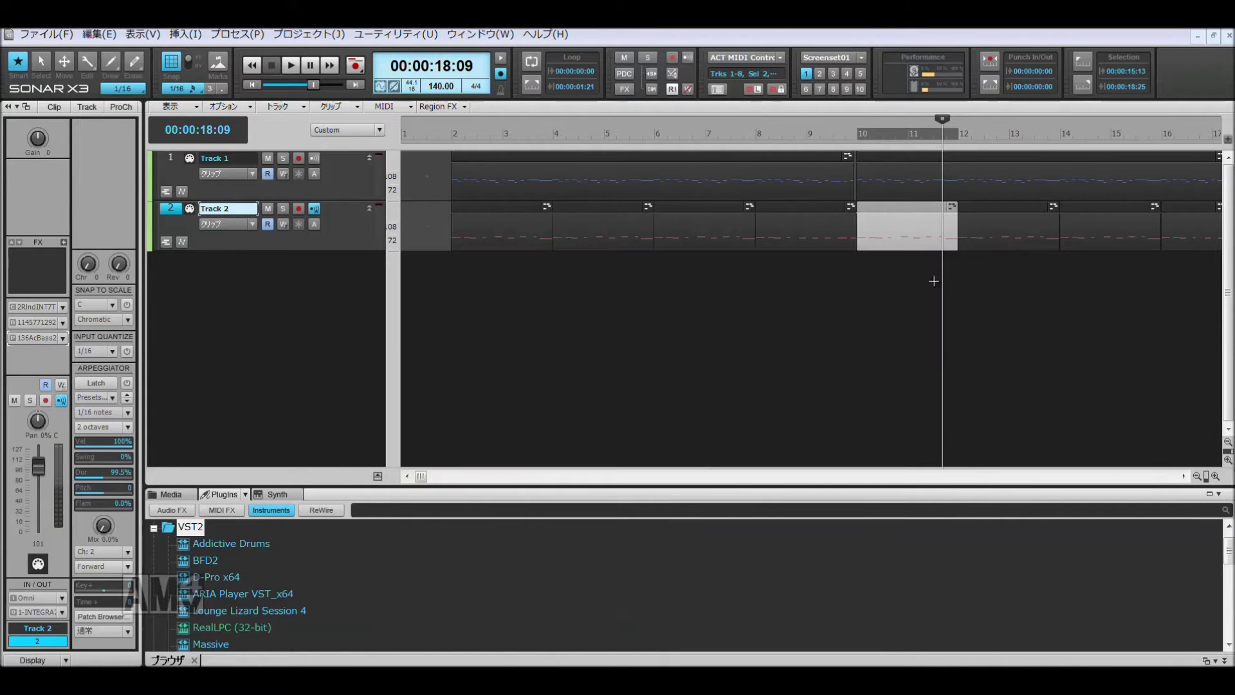
Step: Bounce the Track 2 clips in measures 2 to 9 into one clip, and those from measure 10 onward into another
{"action": "left_click_drag", "start_coordinate": [934, 281], "coordinate": [456, 229]}
{"action": "left_click_drag", "start_coordinate": [783, 291], "coordinate": [372, 255]}
{"action": "right_click", "coordinate": [505, 221]}
{"action": "left_click", "coordinate": [576, 380]}
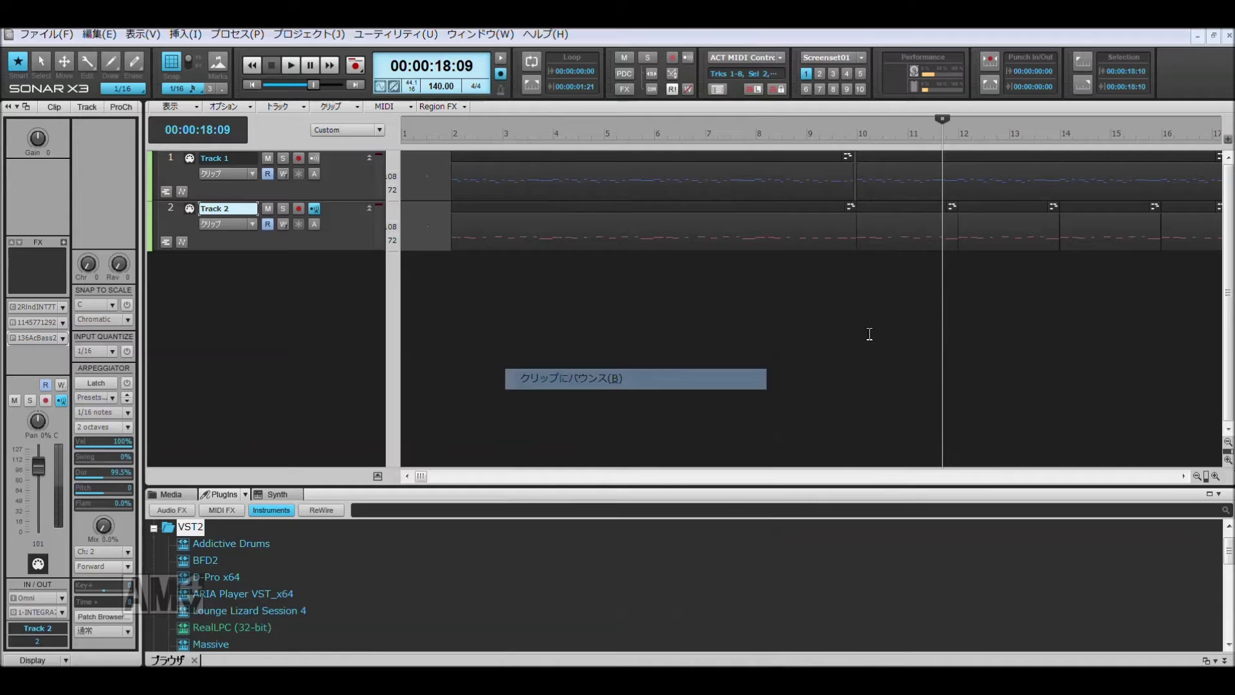
{"action": "left_click_drag", "start_coordinate": [914, 254], "coordinate": [971, 221]}
{"action": "right_click", "coordinate": [971, 221]}
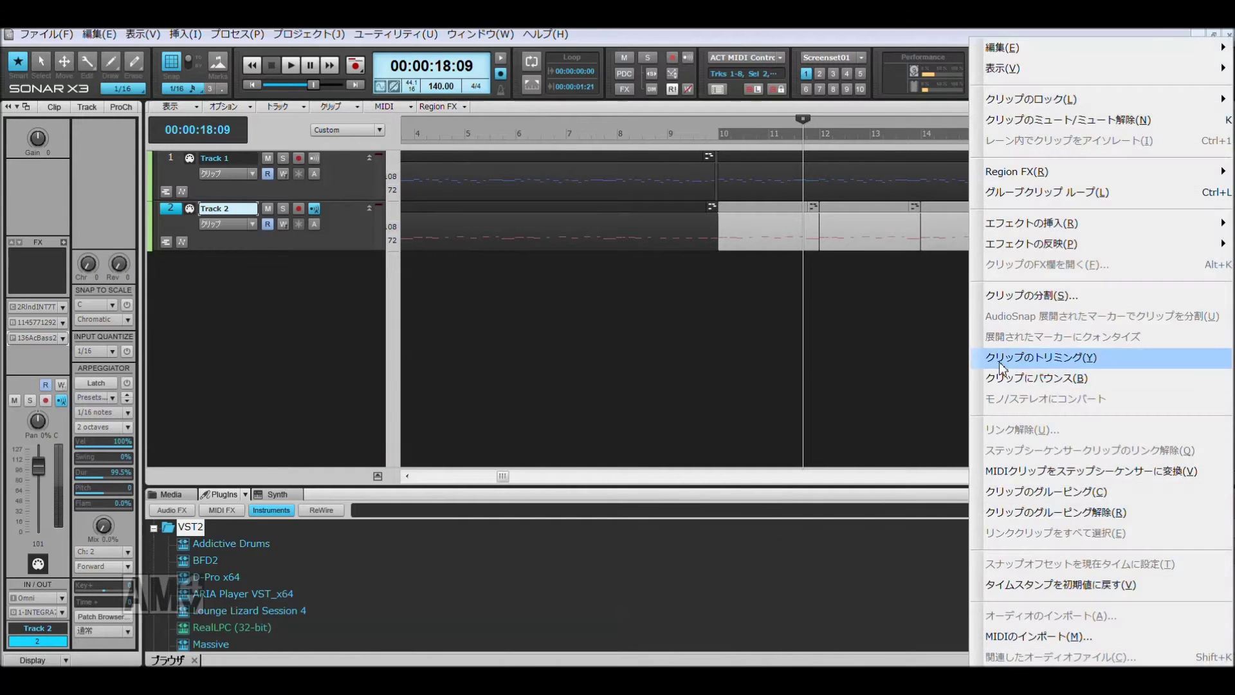
{"action": "left_click", "coordinate": [1006, 379]}
Step: Play back from measure 9 while auditioning Ac Bass 1 and Pick Bass on Track 2, and return to Ac Bass 2
{"action": "left_click", "coordinate": [669, 133]}
{"action": "key", "text": "space"}
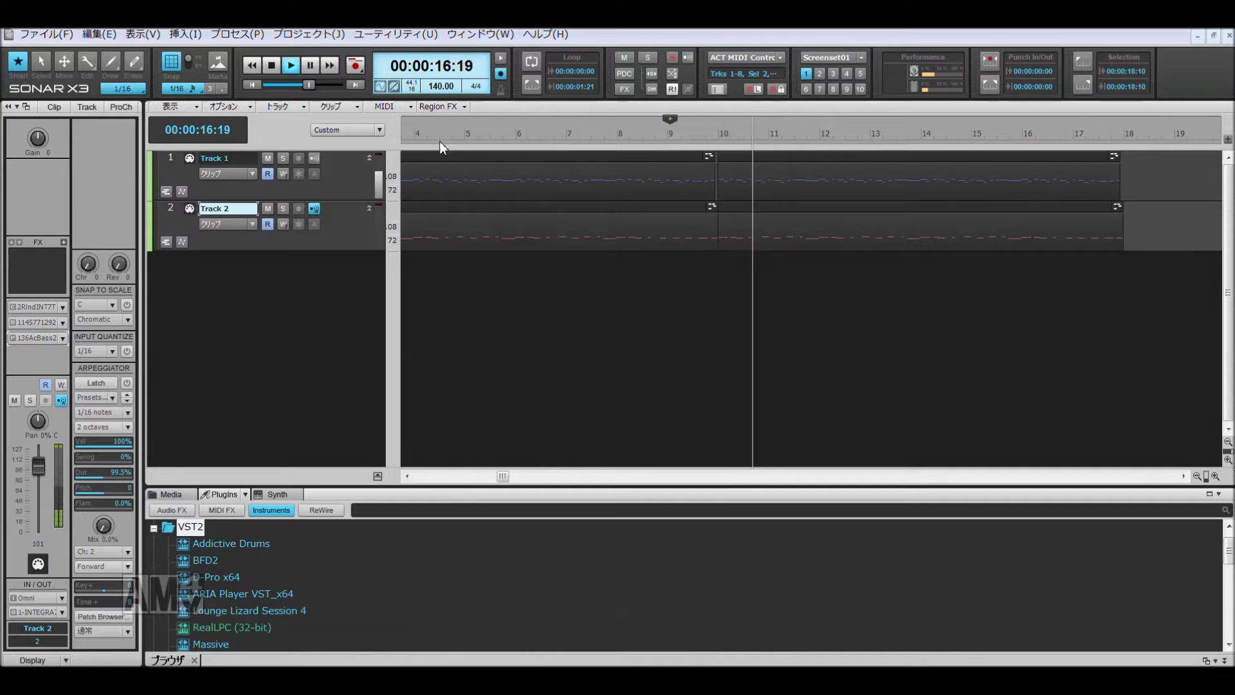
{"action": "left_click", "coordinate": [60, 338]}
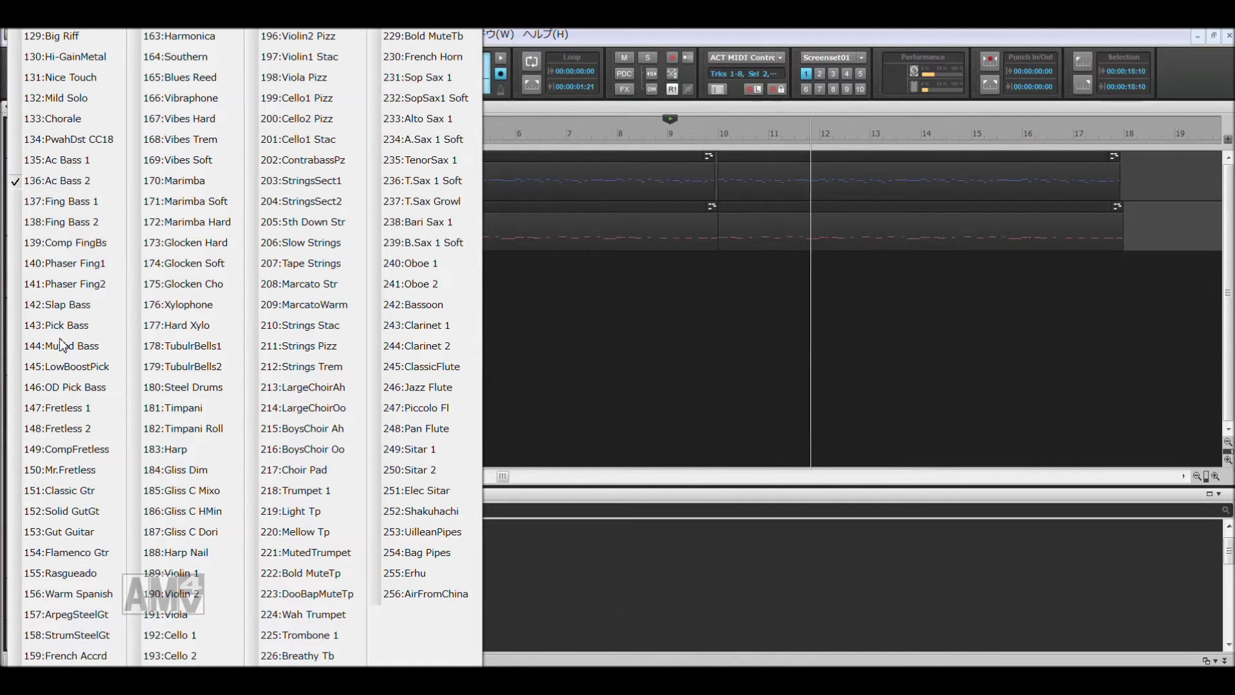
{"action": "left_click", "coordinate": [67, 160]}
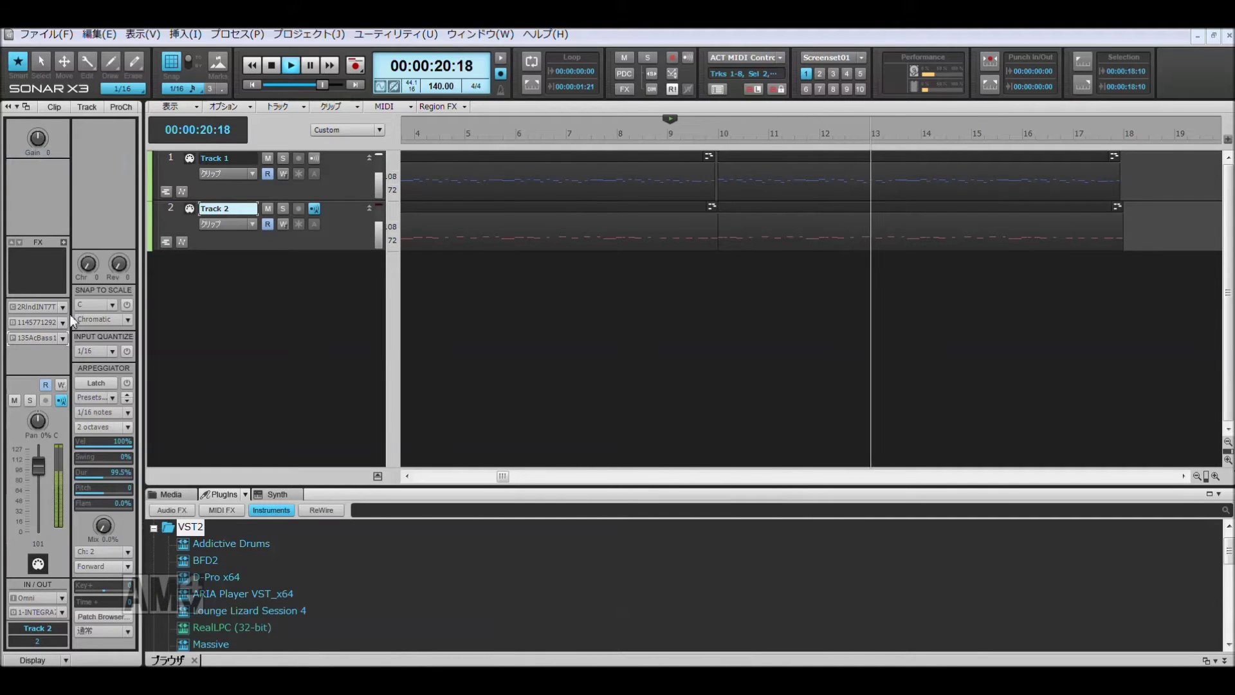
{"action": "left_click", "coordinate": [65, 337]}
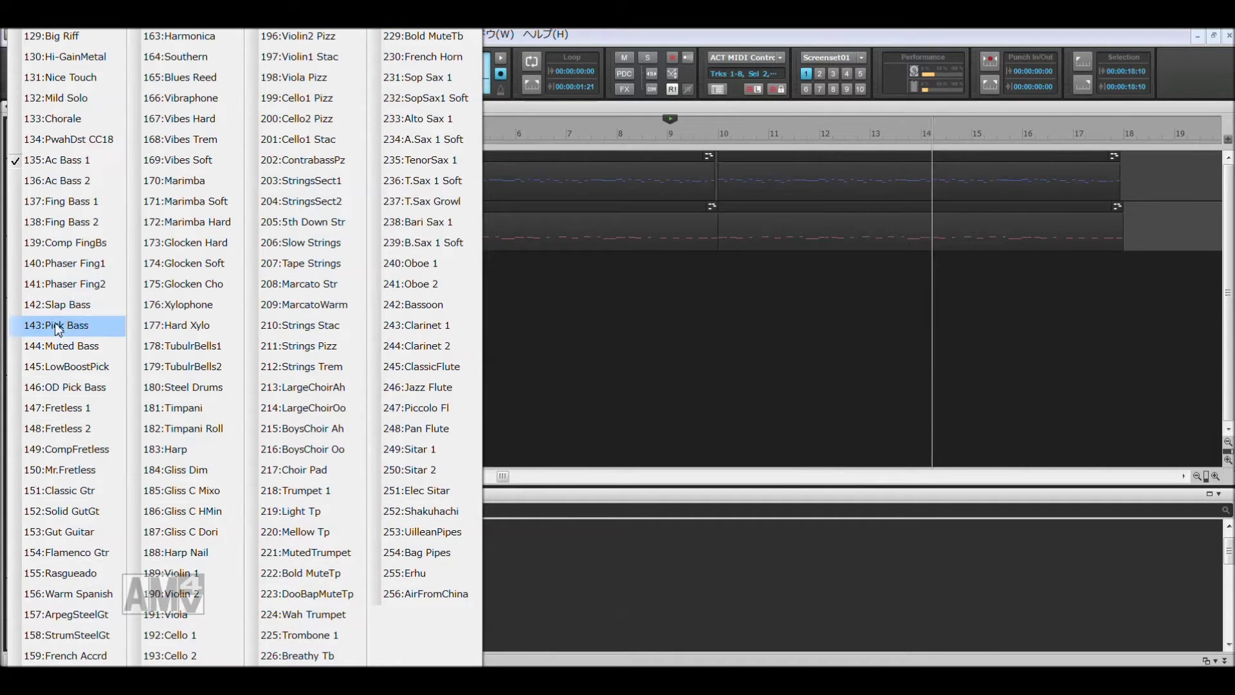
{"action": "left_click", "coordinate": [57, 326]}
{"action": "left_click", "coordinate": [63, 340]}
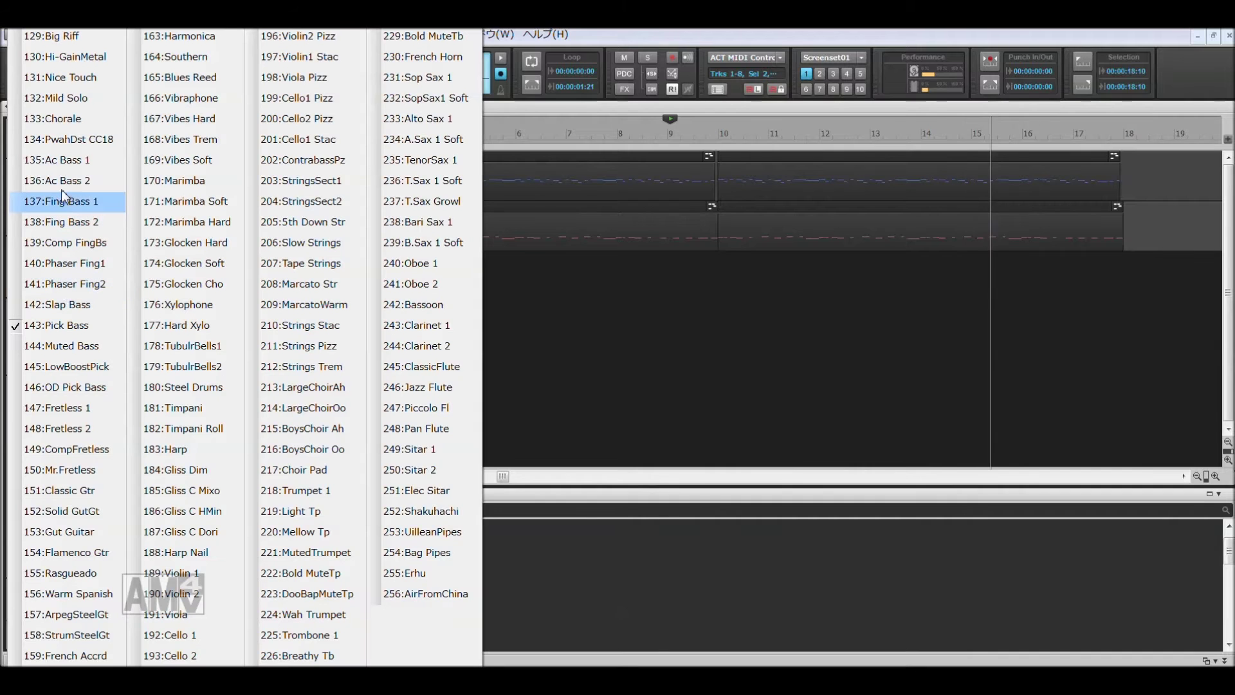
{"action": "left_click", "coordinate": [61, 173]}
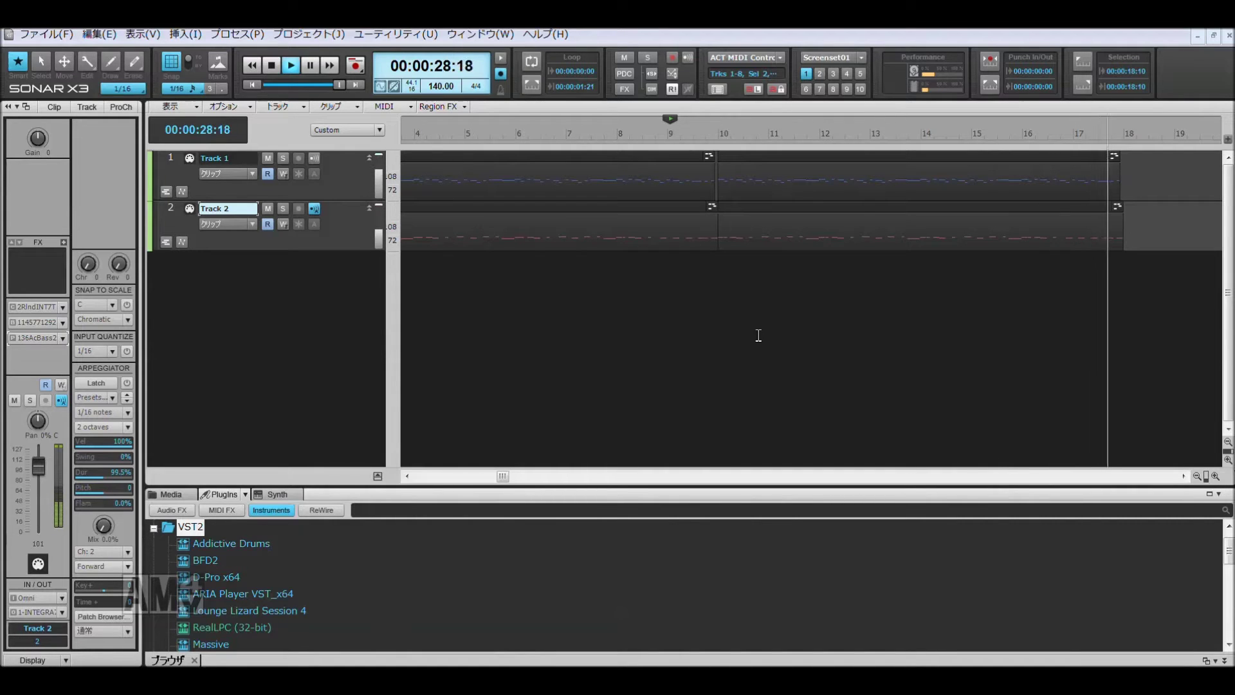
{"action": "key", "text": "space"}
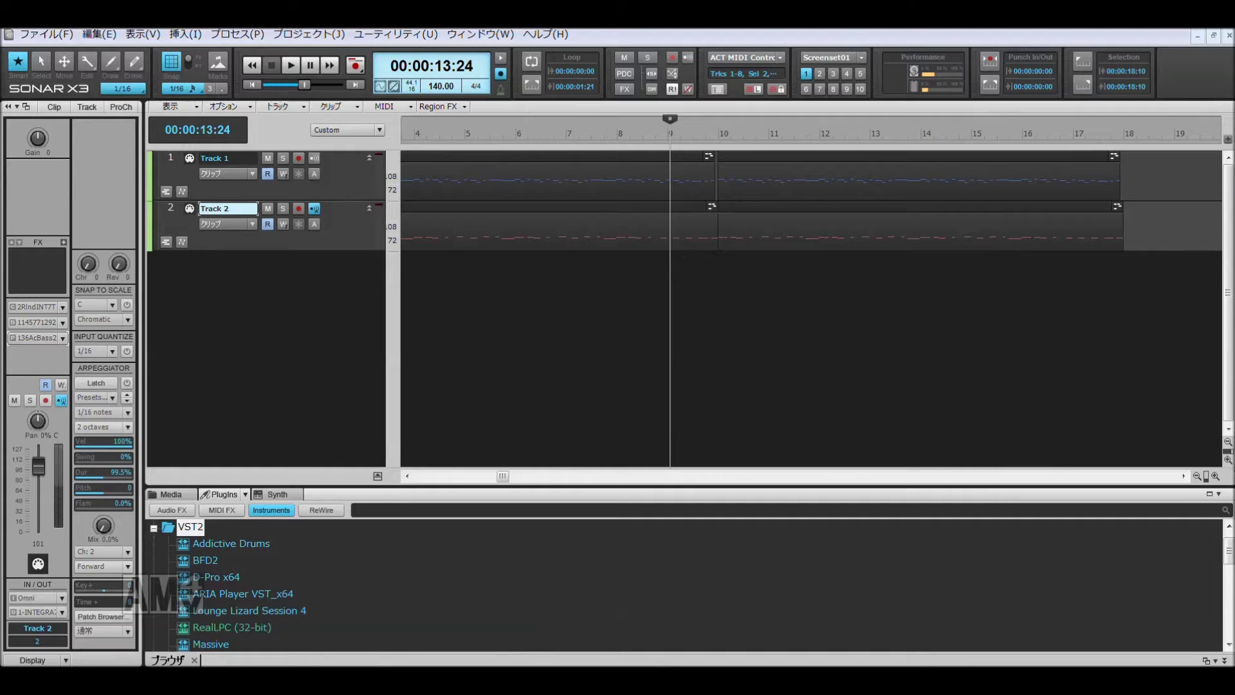
Step: Save the project, and copy all clips on both tracks and paste them at measure 18, starting on Track 1
{"action": "left_click", "coordinate": [46, 34]}
{"action": "left_click", "coordinate": [78, 150]}
{"action": "key", "text": "ctrl+a"}
{"action": "scroll", "coordinate": [676, 247], "scroll_direction": "left", "scroll_amount": 3}
{"action": "key", "text": "ctrl+c"}
{"action": "left_click", "coordinate": [701, 287]}
{"action": "scroll", "coordinate": [877, 228], "scroll_direction": "right", "scroll_amount": 5}
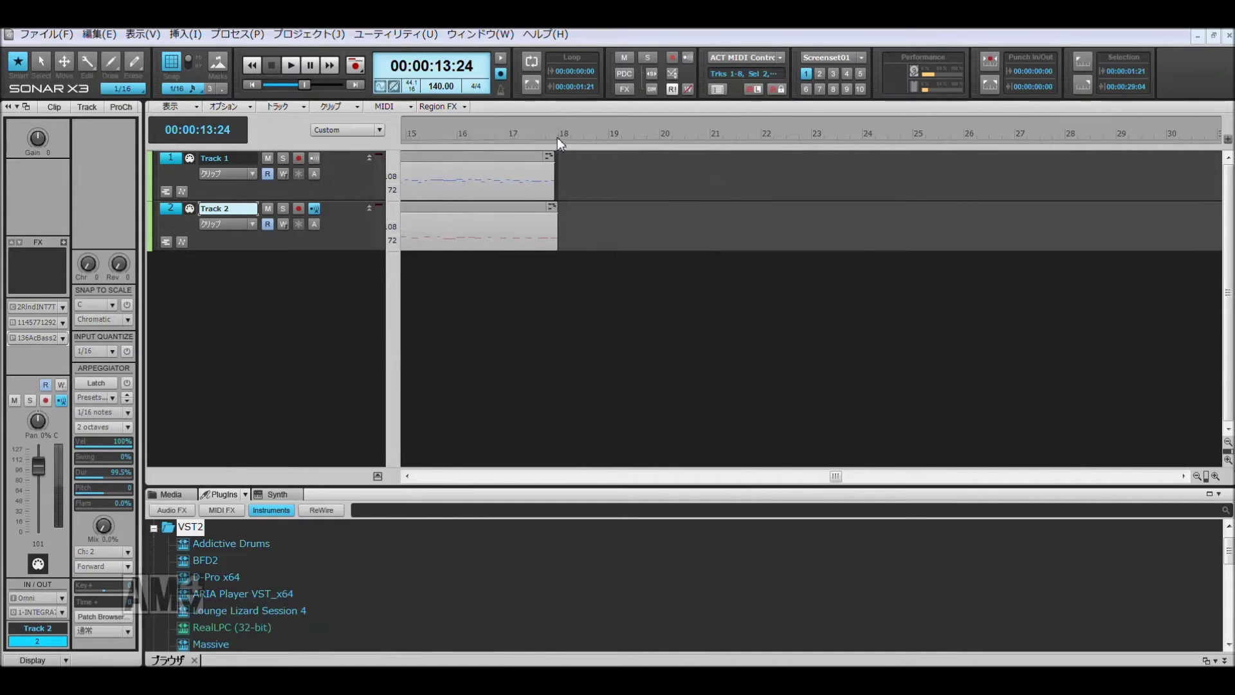
{"action": "left_click", "coordinate": [557, 137]}
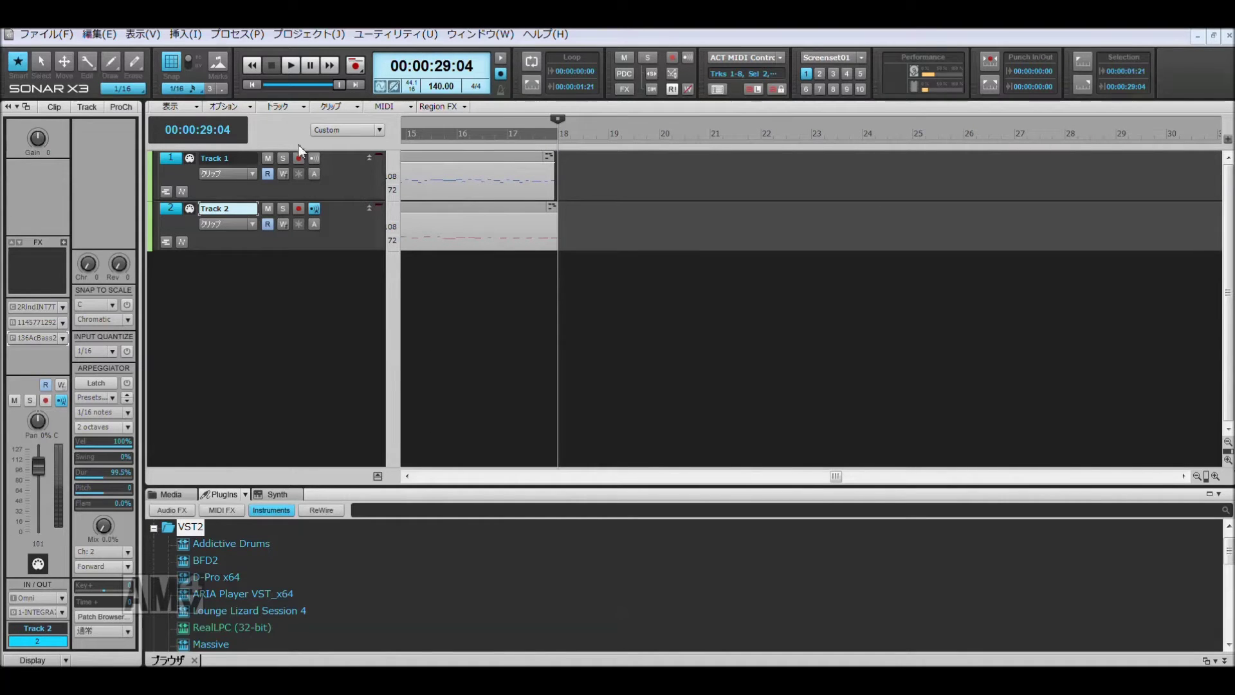
{"action": "left_click", "coordinate": [175, 160]}
{"action": "key", "text": "ctrl+v"}
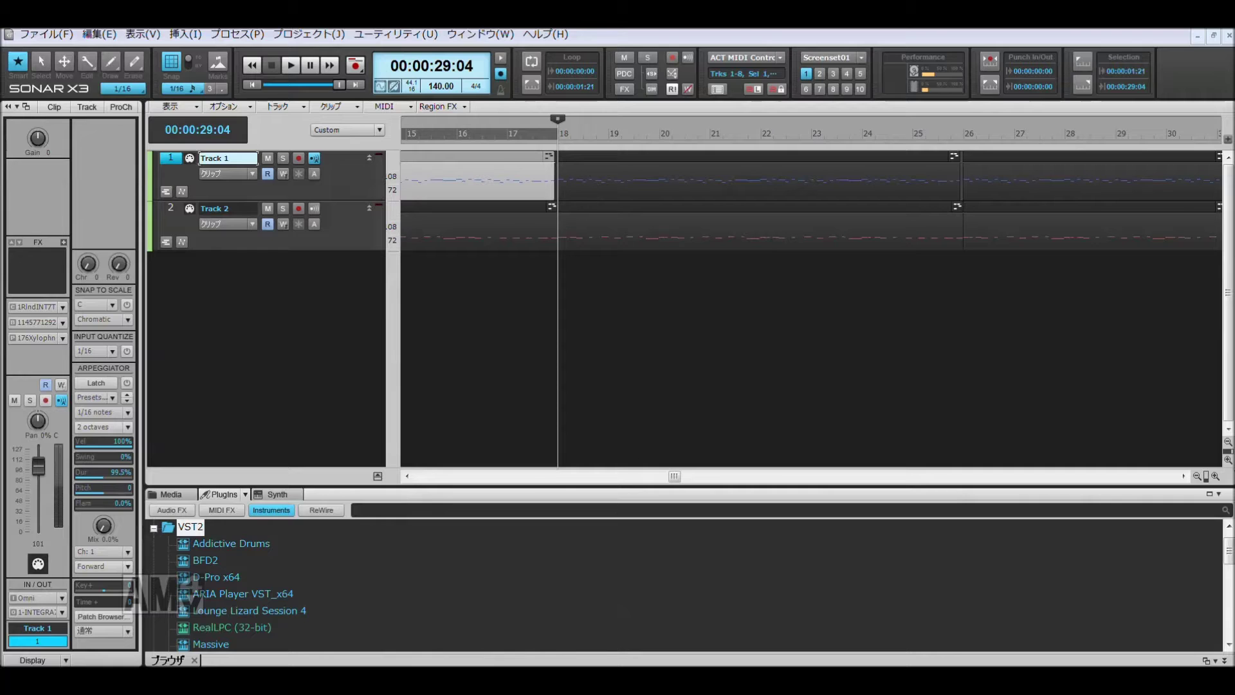
Step: Insert MIDI Track 3 on channel 3, with bank 11928-INTEGRA-7 Expansion PCM Tone (SRX11) and patch 27:Sad Farewell
{"action": "left_click", "coordinate": [188, 34]}
{"action": "left_click", "coordinate": [199, 72]}
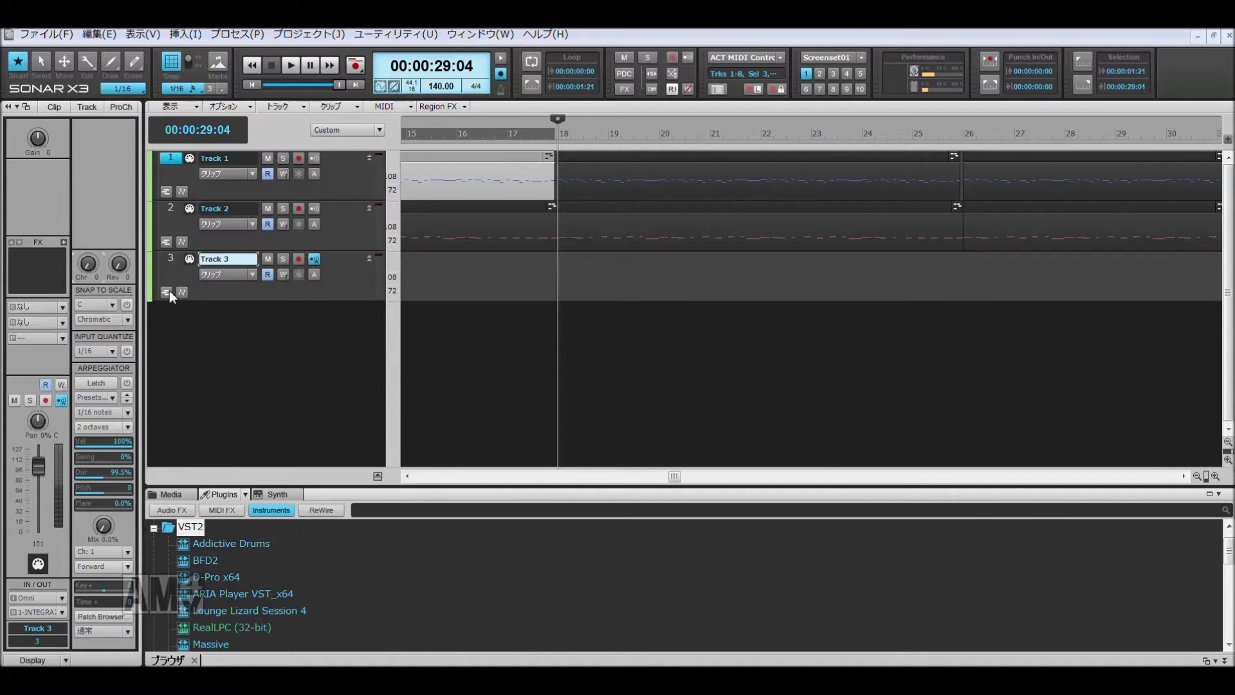
{"action": "left_click", "coordinate": [63, 314]}
{"action": "left_click", "coordinate": [65, 375]}
{"action": "left_click", "coordinate": [65, 323]}
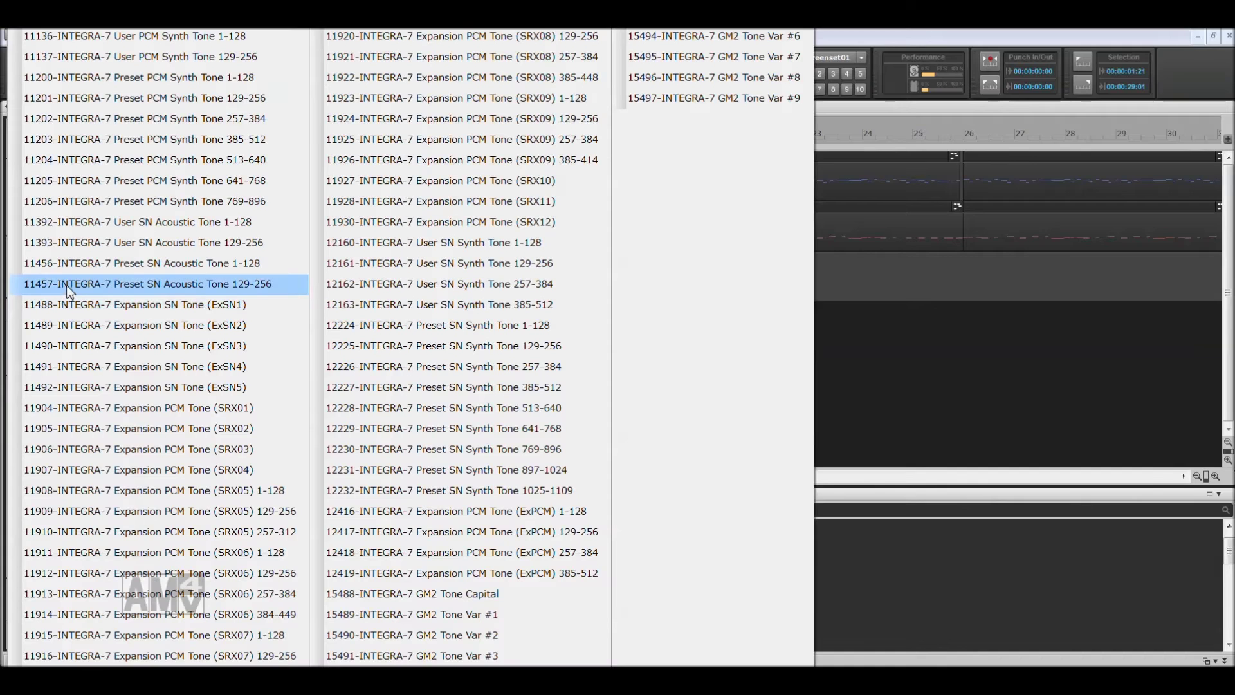
{"action": "left_click", "coordinate": [471, 201]}
{"action": "left_click", "coordinate": [63, 338]}
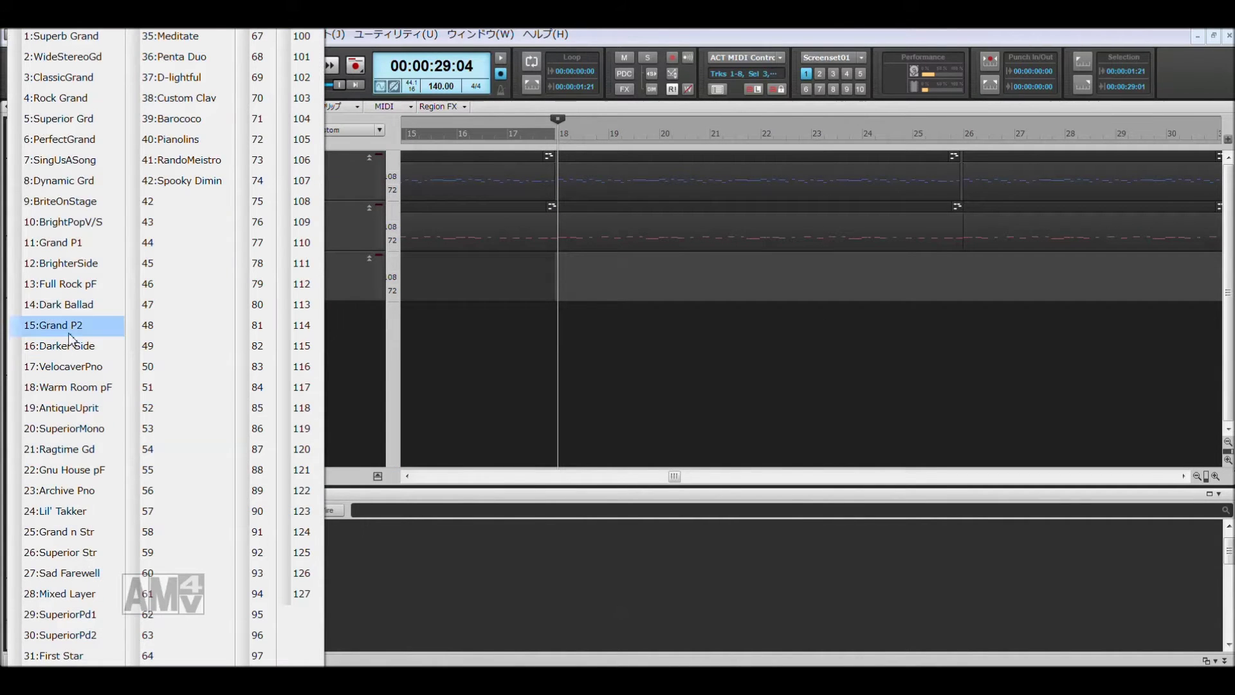
{"action": "left_click", "coordinate": [62, 573]}
Step: Add one-beat Eb6 and Bb5 notes on Track 3 at the start of measure 18, and try an F5 below them
{"action": "key", "text": "alt+3"}
{"action": "mouse_move", "coordinate": [726, 420]}
{"action": "left_mouse_down"}
{"action": "mouse_move", "coordinate": [764, 179]}
{"action": "mouse_move", "coordinate": [754, 375]}
{"action": "mouse_move", "coordinate": [760, 361]}
{"action": "mouse_move", "coordinate": [769, 501]}
{"action": "mouse_move", "coordinate": [776, 270]}
{"action": "mouse_move", "coordinate": [773, 338]}
{"action": "mouse_move", "coordinate": [769, 325]}
{"action": "left_mouse_up"}
{"action": "left_click_drag", "start_coordinate": [717, 407], "coordinate": [714, 395]}
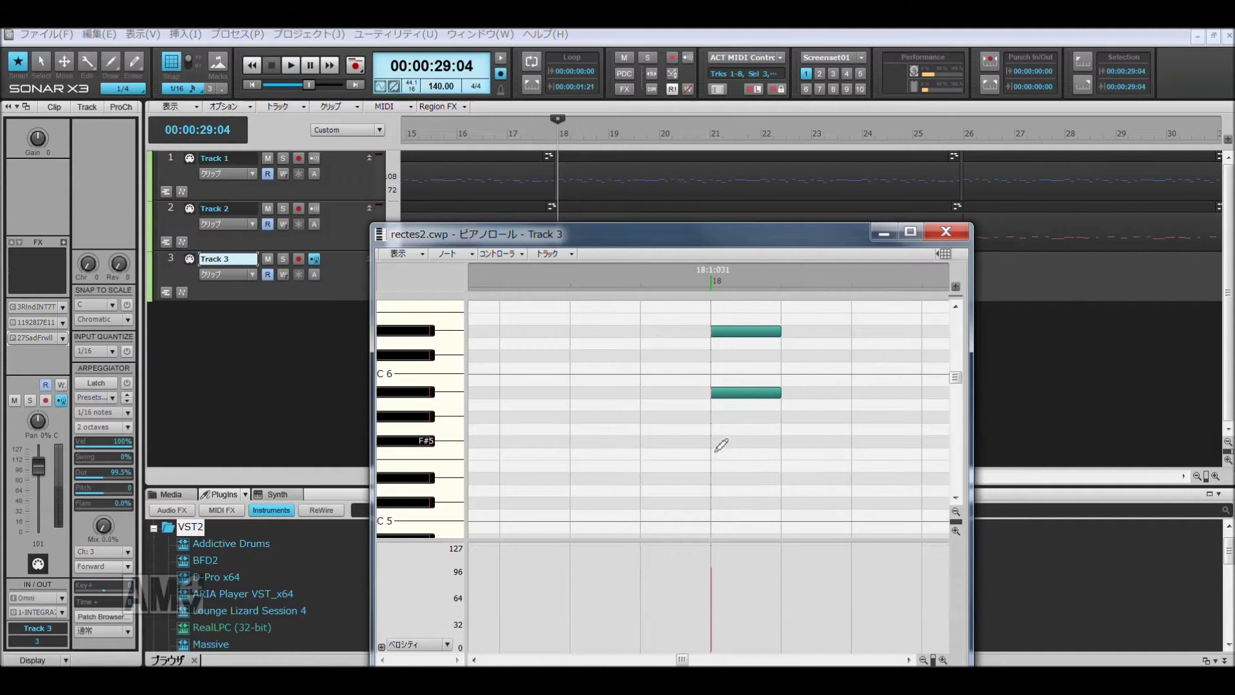
{"action": "left_click_drag", "start_coordinate": [726, 449], "coordinate": [727, 450]}
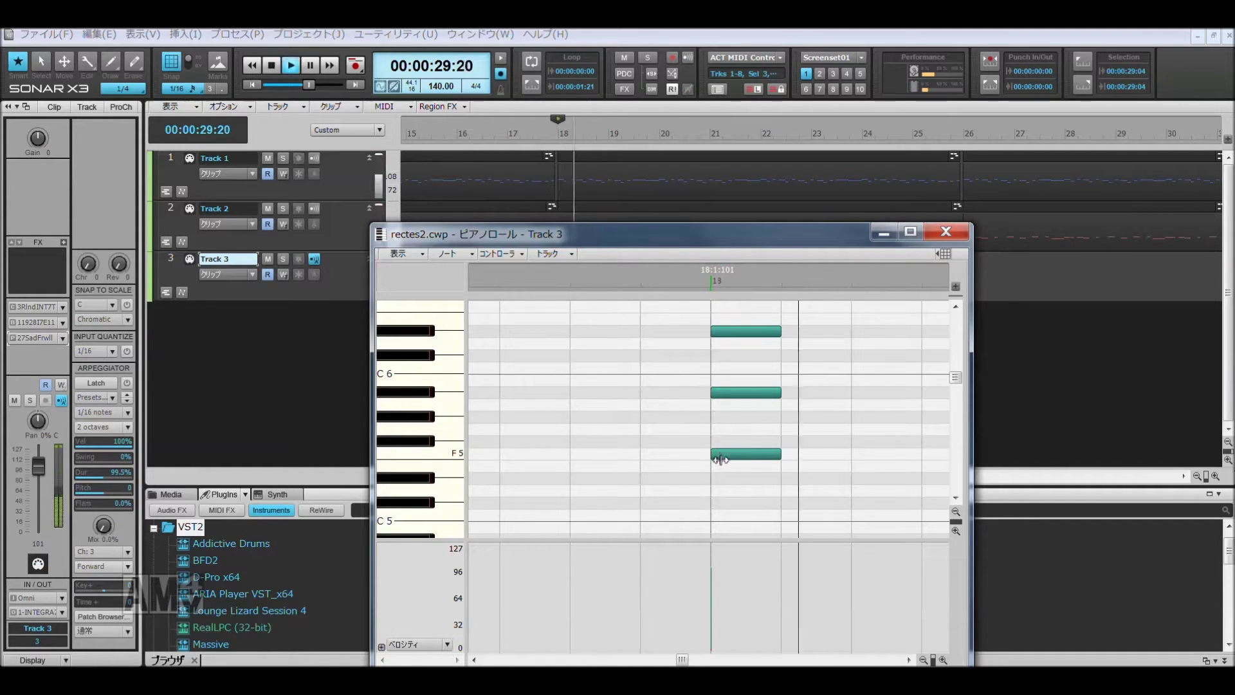
{"action": "left_click_drag", "start_coordinate": [756, 451], "coordinate": [752, 492]}
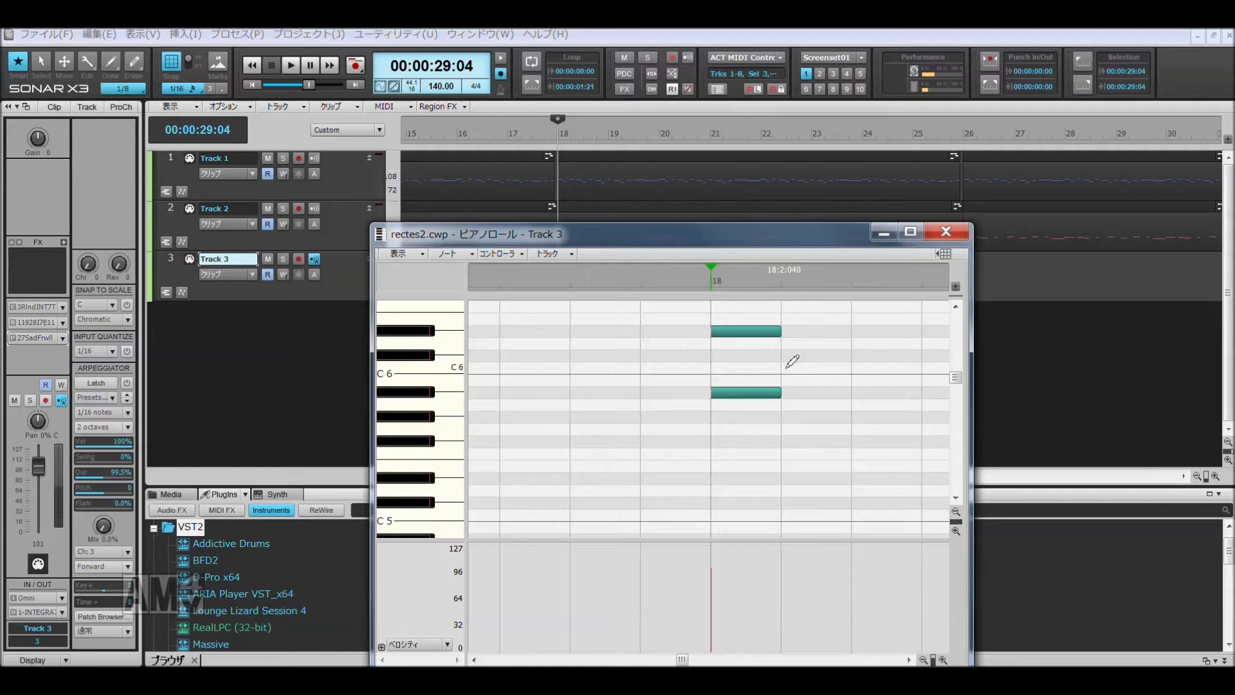
Step: Add soft sixteenth-note repeats of Eb6 and Bb5 at beat 2 of measure 18 and a one-beat Ab5 at beat 2.5, and play back
{"action": "right_click", "coordinate": [791, 332]}
{"action": "left_click_drag", "start_coordinate": [794, 390], "coordinate": [795, 391]}
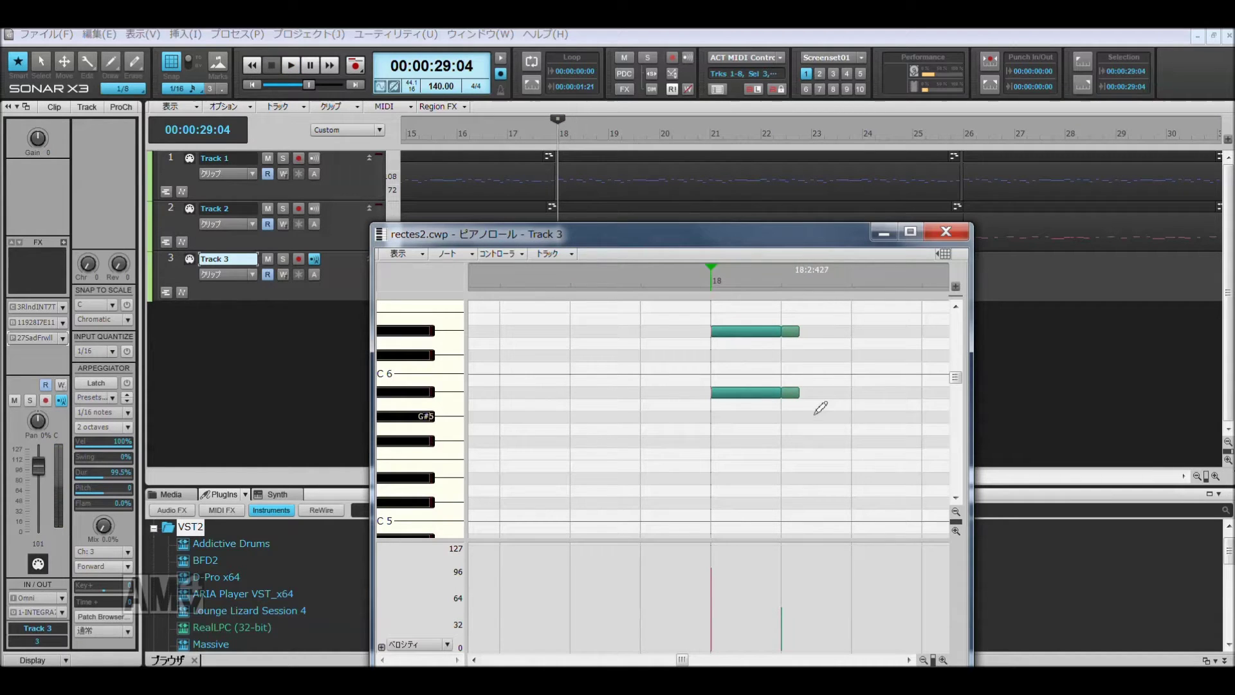
{"action": "mouse_move", "coordinate": [828, 405]}
{"action": "left_mouse_down"}
{"action": "mouse_move", "coordinate": [871, 416]}
{"action": "mouse_move", "coordinate": [891, 445]}
{"action": "mouse_move", "coordinate": [857, 420]}
{"action": "left_mouse_up"}
{"action": "key", "text": "space"}
{"action": "key", "text": "space"}
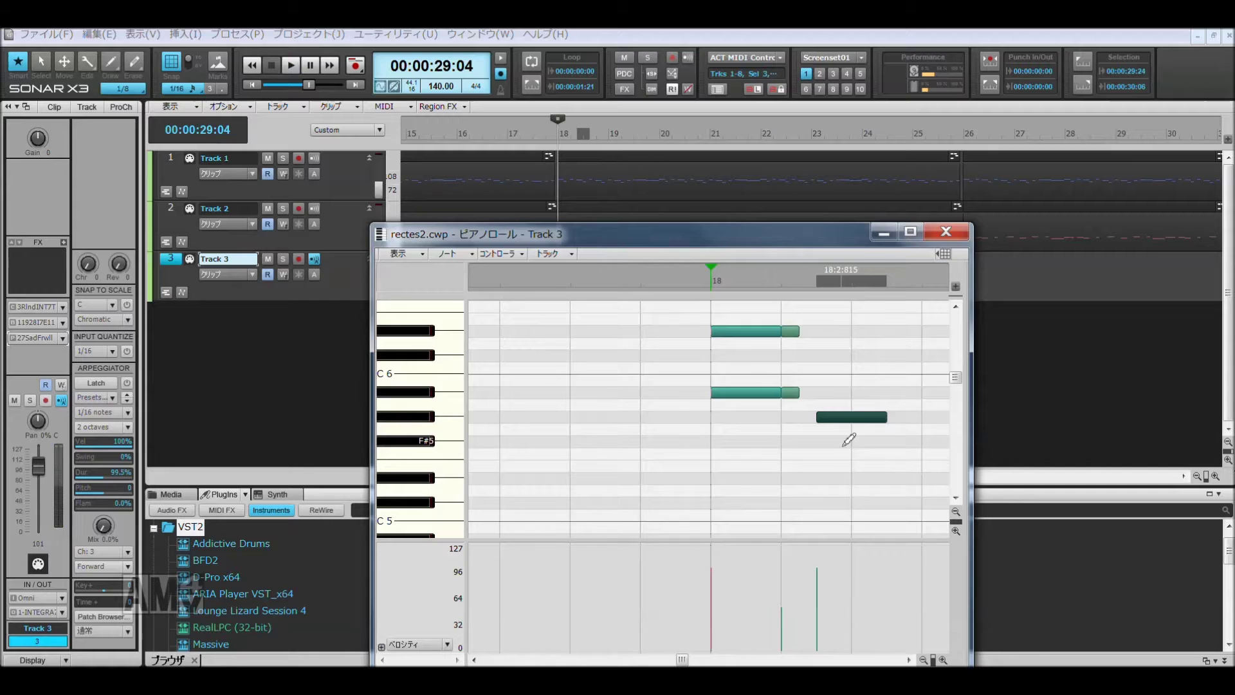
Step: Add eighth notes Eb4 at beat 1.5 and B4 at beat 2 of measure 18, with velocities of about 47 and 76
{"action": "scroll", "coordinate": [654, 466], "scroll_direction": "down", "scroll_amount": 4}
{"action": "left_click_drag", "start_coordinate": [640, 478], "coordinate": [645, 527]}
{"action": "mouse_move", "coordinate": [670, 443]}
{"action": "left_mouse_down"}
{"action": "mouse_move", "coordinate": [682, 420]}
{"action": "mouse_move", "coordinate": [686, 542]}
{"action": "left_mouse_up"}
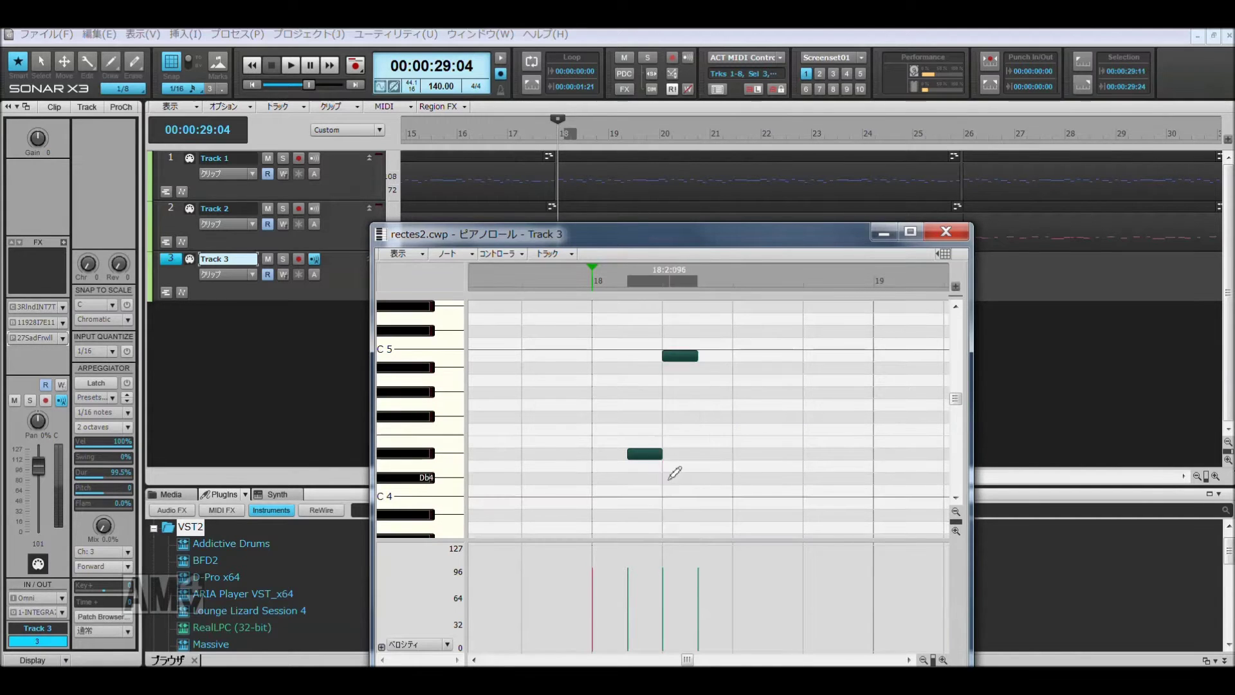
{"action": "left_click", "coordinate": [666, 589]}
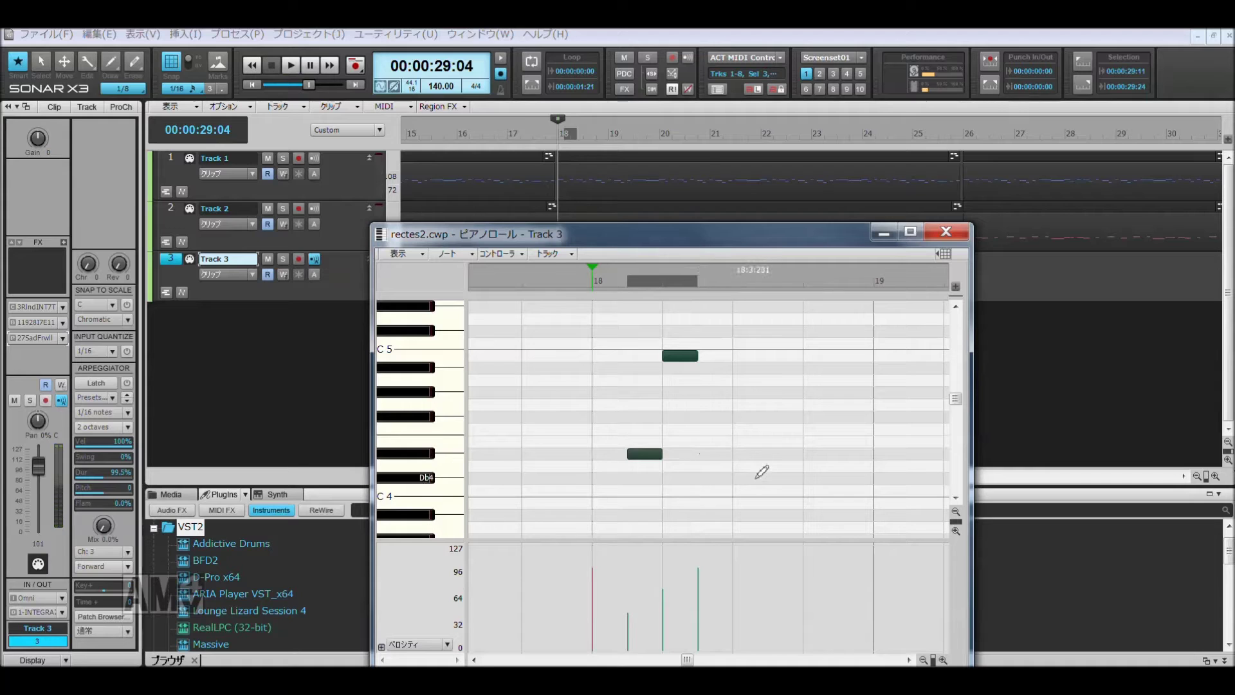
Step: Add an eighth note at beat 3.5 of measure 18, audition it, move it to Eb4, and lower its velocity to about 33
{"action": "left_click_drag", "start_coordinate": [765, 475], "coordinate": [781, 506]}
{"action": "key", "text": "space"}
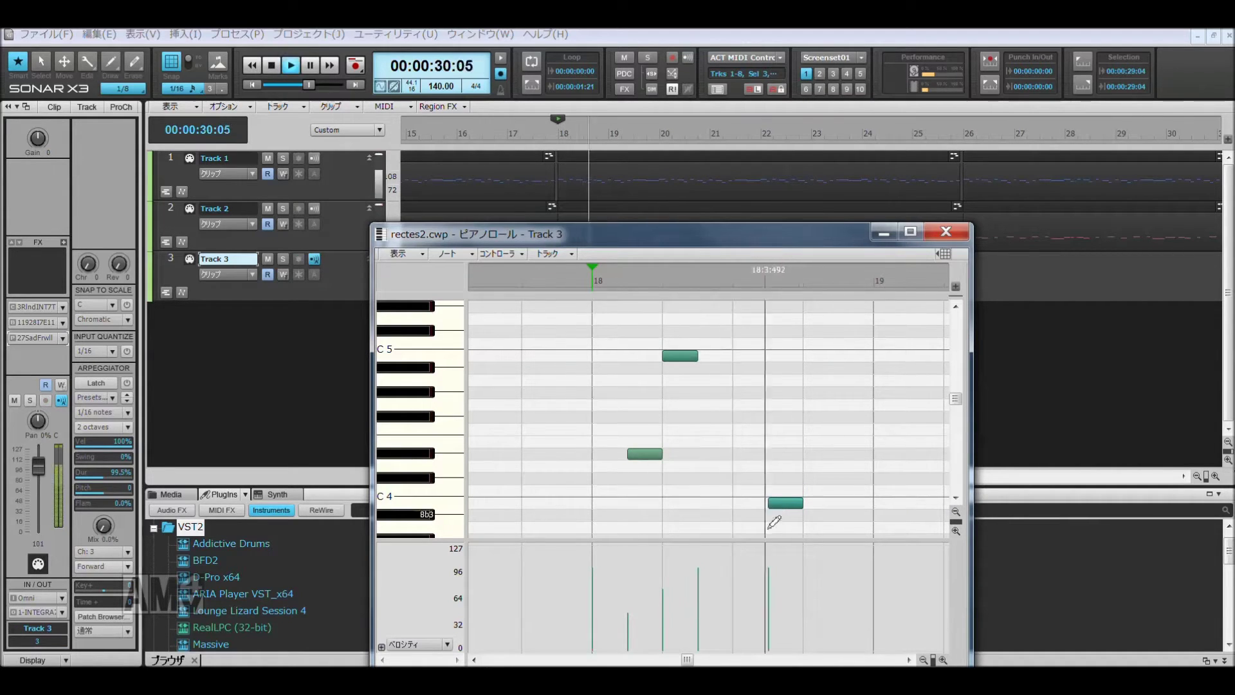
{"action": "key", "text": "space"}
{"action": "left_click_drag", "start_coordinate": [785, 502], "coordinate": [784, 455]}
{"action": "left_click_drag", "start_coordinate": [769, 579], "coordinate": [785, 618]}
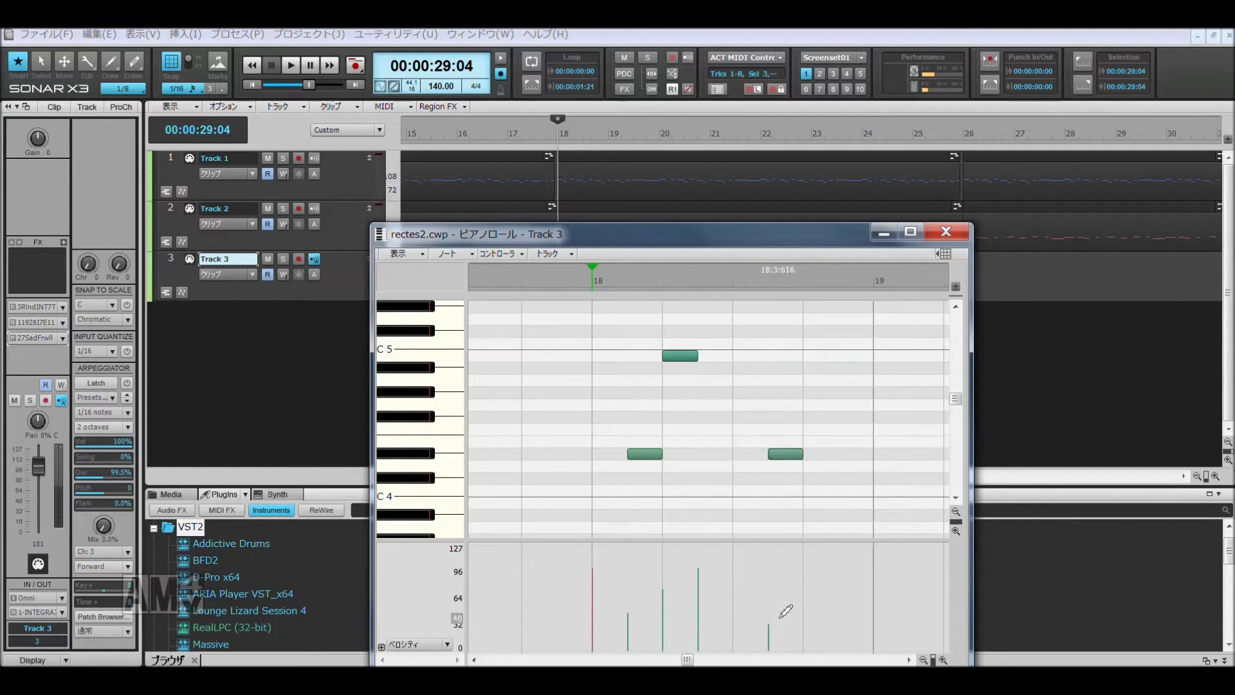
Step: Try a D6 and a slightly lower alternative as harmony above the Ab5 in measure 18, auditioning each
{"action": "scroll", "coordinate": [814, 476], "scroll_direction": "up", "scroll_amount": 6}
{"action": "scroll", "coordinate": [816, 443], "scroll_direction": "up", "scroll_amount": 1}
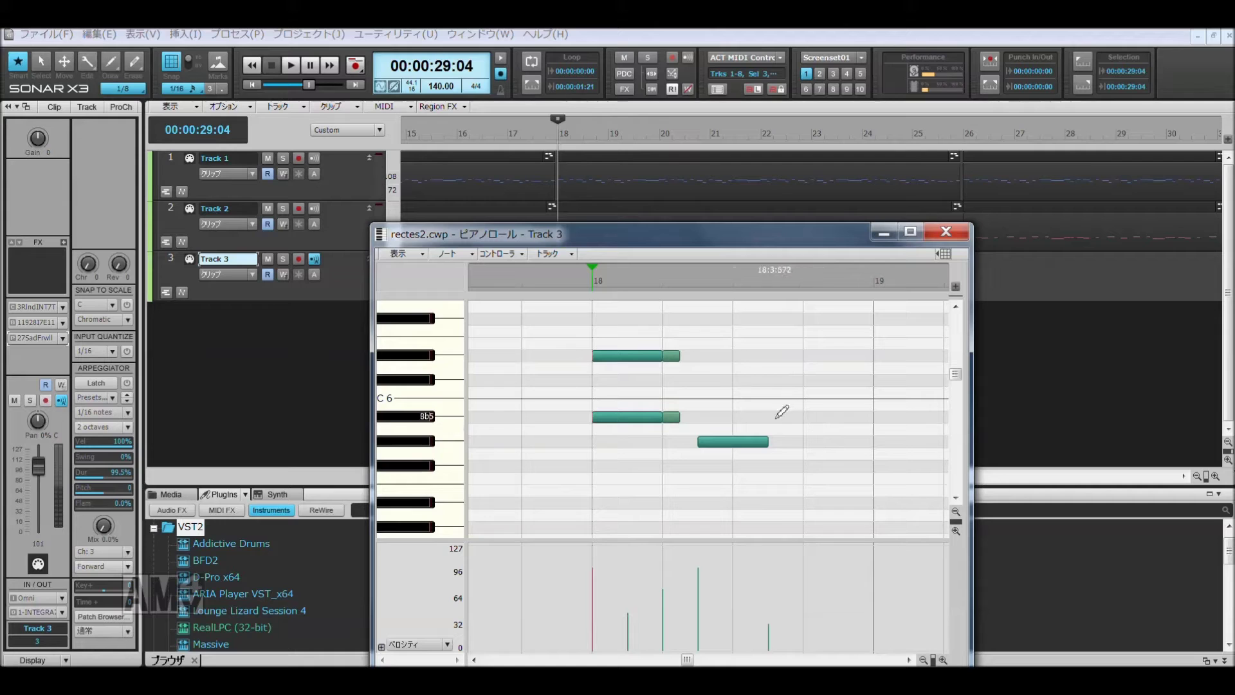
{"action": "left_click_drag", "start_coordinate": [710, 366], "coordinate": [767, 370]}
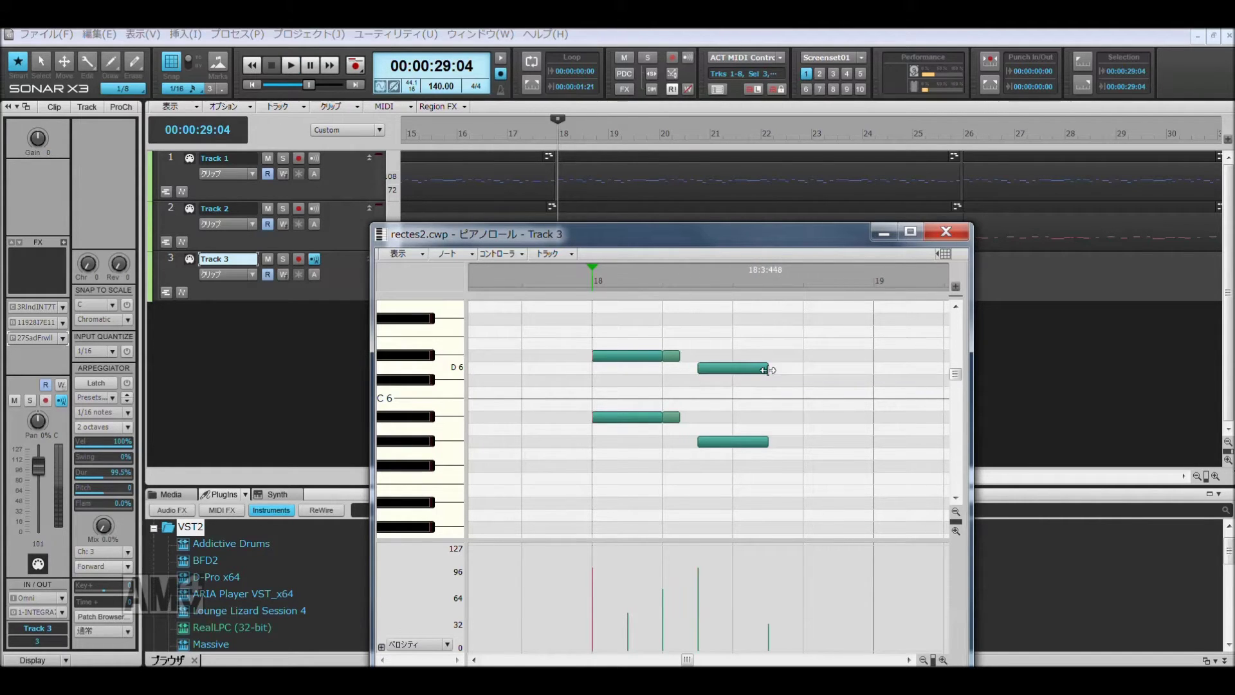
{"action": "key", "text": "space"}
{"action": "key", "text": "space"}
{"action": "mouse_move", "coordinate": [709, 393]}
{"action": "left_mouse_down"}
{"action": "mouse_move", "coordinate": [778, 387]}
{"action": "mouse_move", "coordinate": [714, 378]}
{"action": "mouse_move", "coordinate": [764, 381]}
{"action": "left_mouse_up"}
{"action": "key", "text": "space"}
{"action": "key", "text": "space"}
{"action": "key", "text": "space"}
{"action": "key", "text": "space"}
{"action": "right_click", "coordinate": [756, 382]}
{"action": "key", "text": "space"}
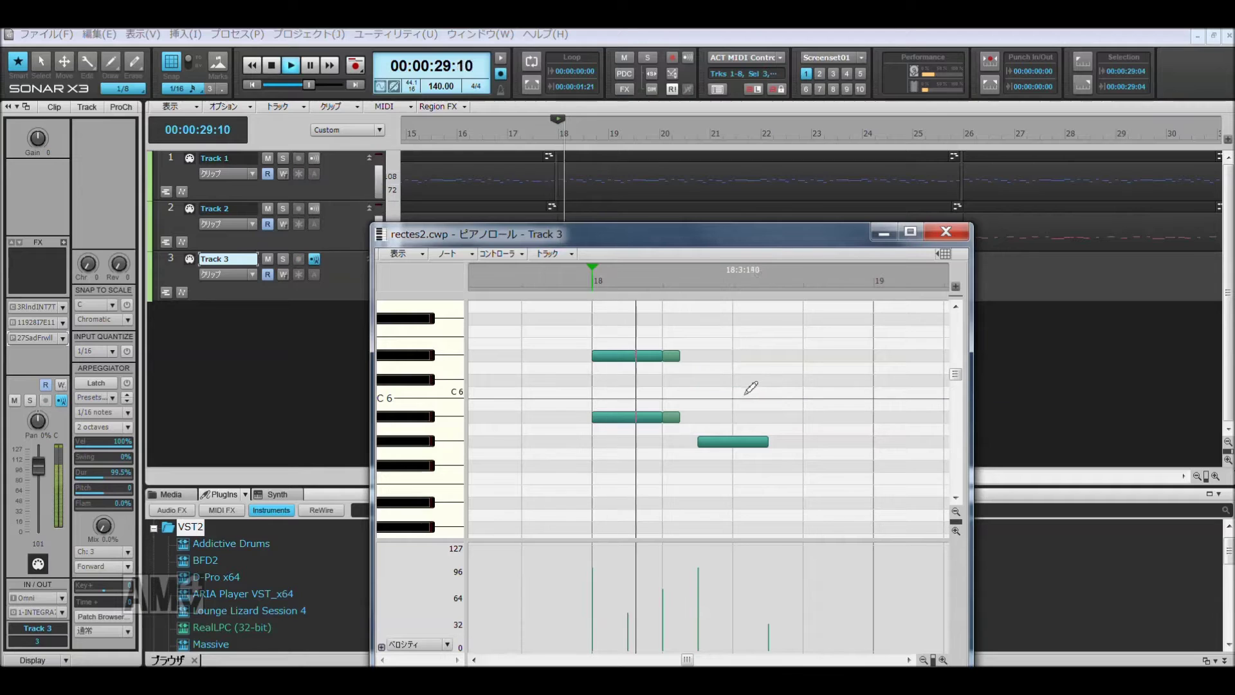
{"action": "key", "text": "space"}
Step: Add one-beat Eb5 and Bb4 notes at beat 4 of measure 18, play back, and lower the Bb4's velocity
{"action": "scroll", "coordinate": [790, 431], "scroll_direction": "down", "scroll_amount": 3}
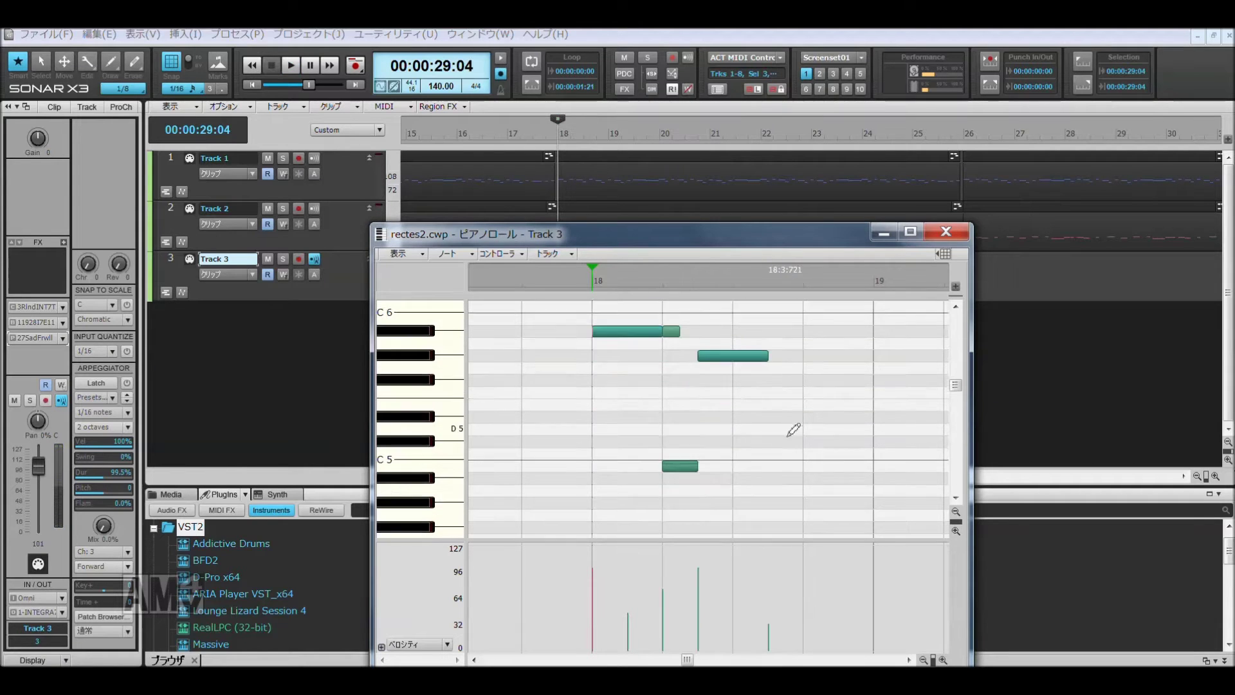
{"action": "left_click_drag", "start_coordinate": [817, 418], "coordinate": [874, 418]}
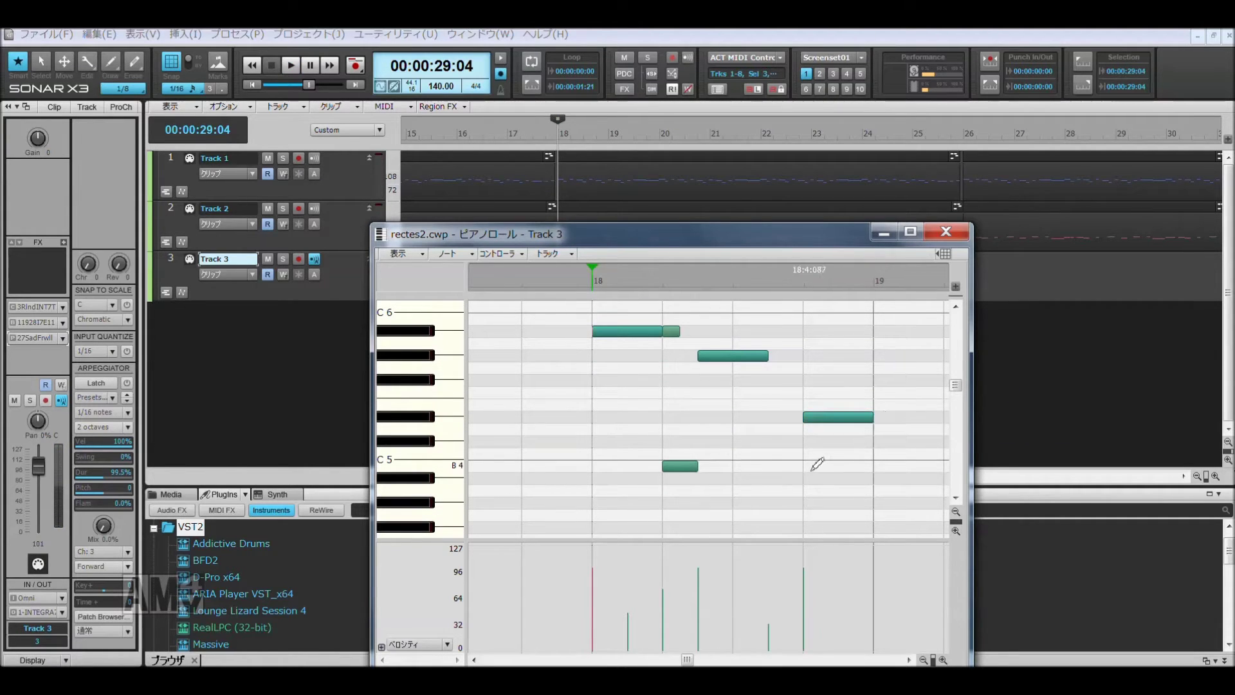
{"action": "left_click_drag", "start_coordinate": [842, 474], "coordinate": [887, 475]}
{"action": "key", "text": "space"}
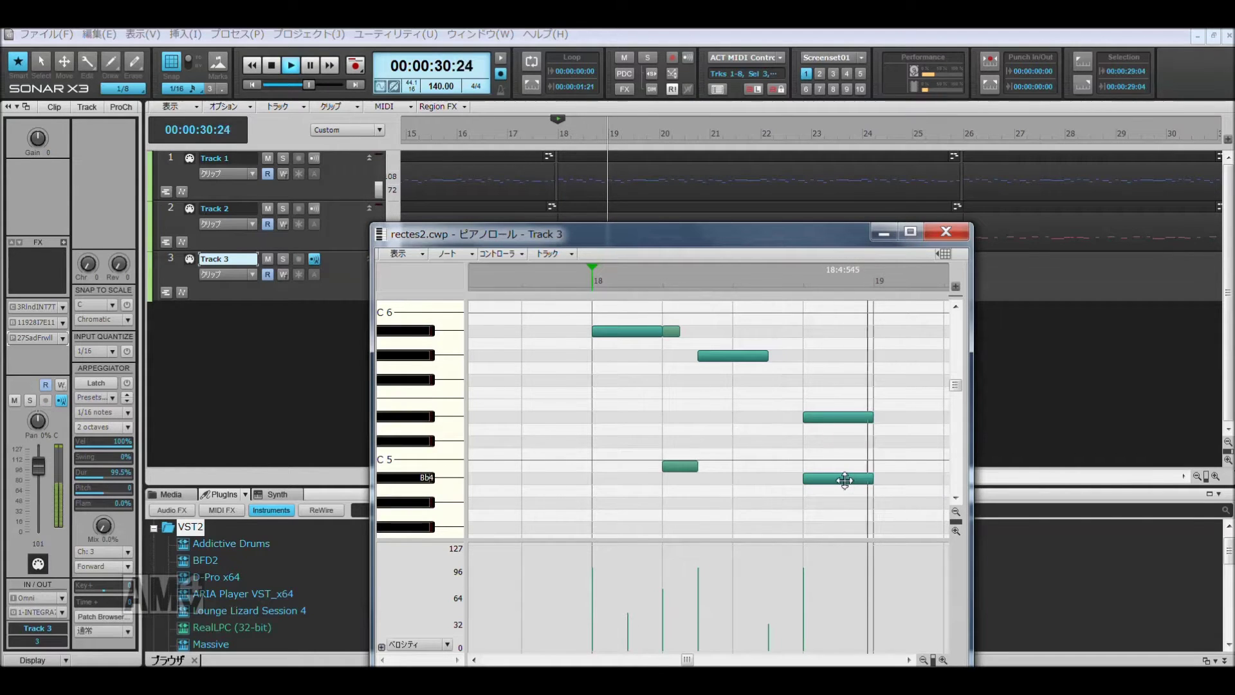
{"action": "key", "text": "space"}
{"action": "left_click", "coordinate": [741, 475]}
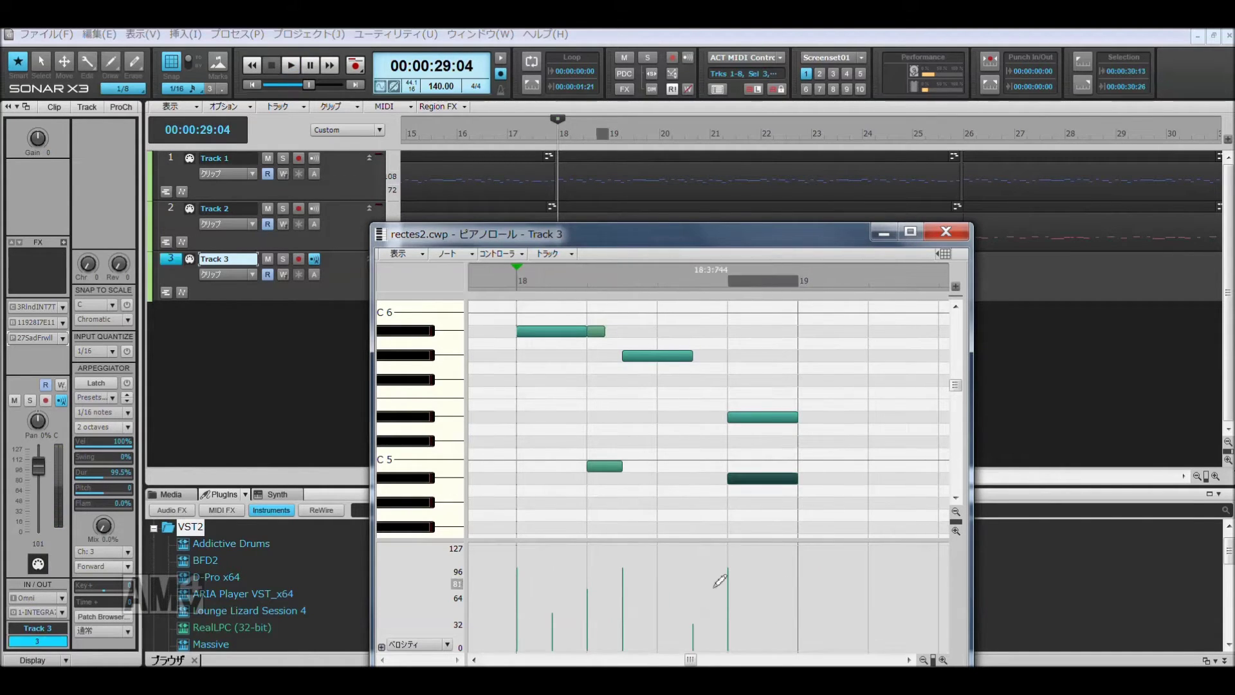
{"action": "scroll", "coordinate": [727, 480], "scroll_direction": "down", "scroll_amount": 1}
{"action": "left_click_drag", "start_coordinate": [703, 503], "coordinate": [737, 506]}
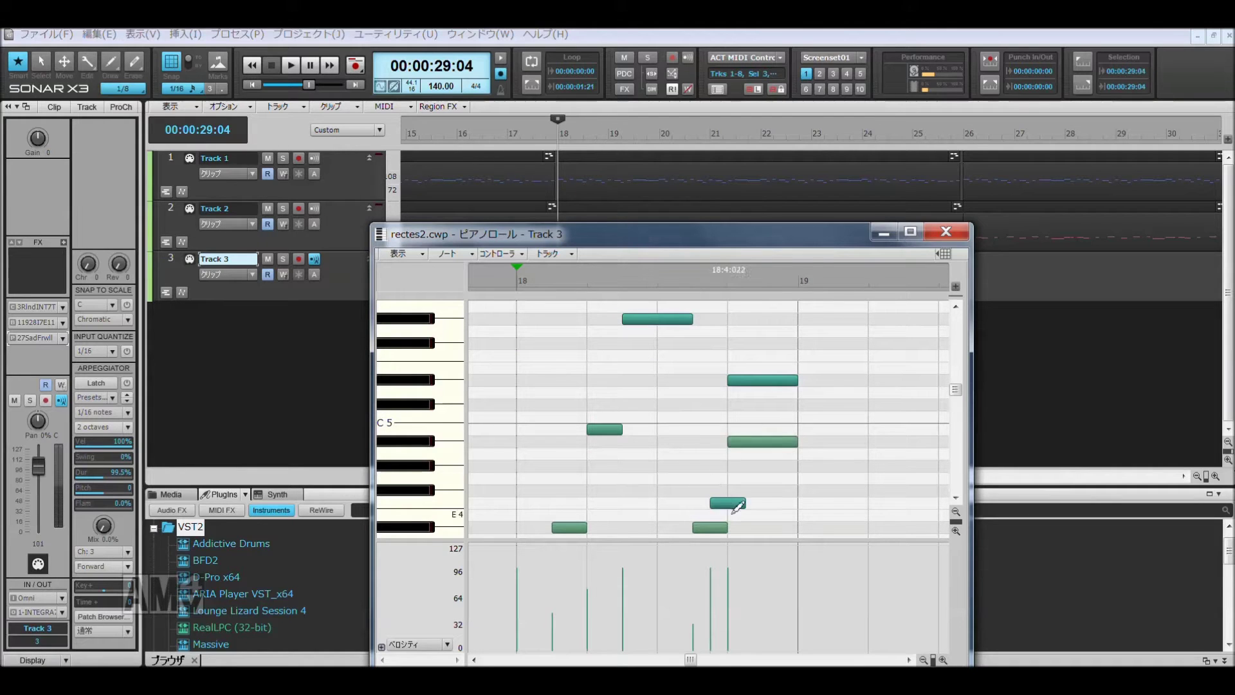
{"action": "right_click", "coordinate": [732, 507]}
{"action": "scroll", "coordinate": [714, 470], "scroll_direction": "down", "scroll_amount": 3}
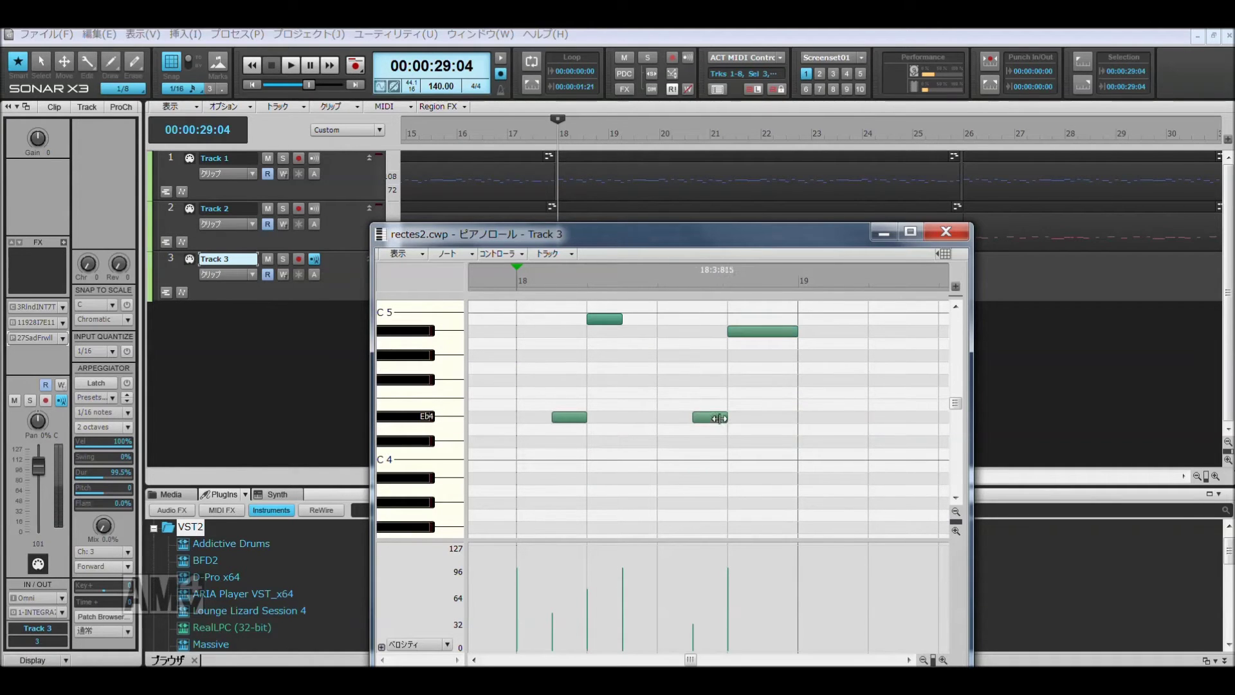
Step: Play back measure 18, and add soft eighth notes Db4 at its beat 4.5 and Ab4, F4 and Bb3 at measure 19's beats 1, 1.5 and 2
{"action": "key", "text": "space"}
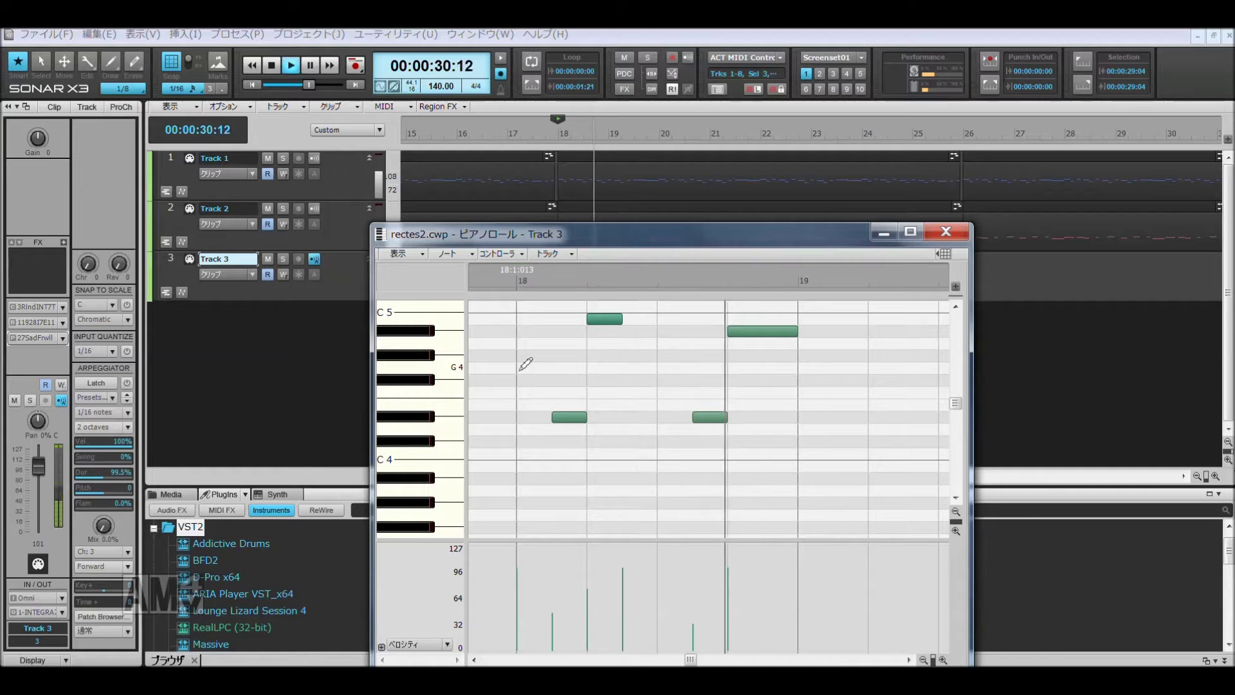
{"action": "key", "text": "space"}
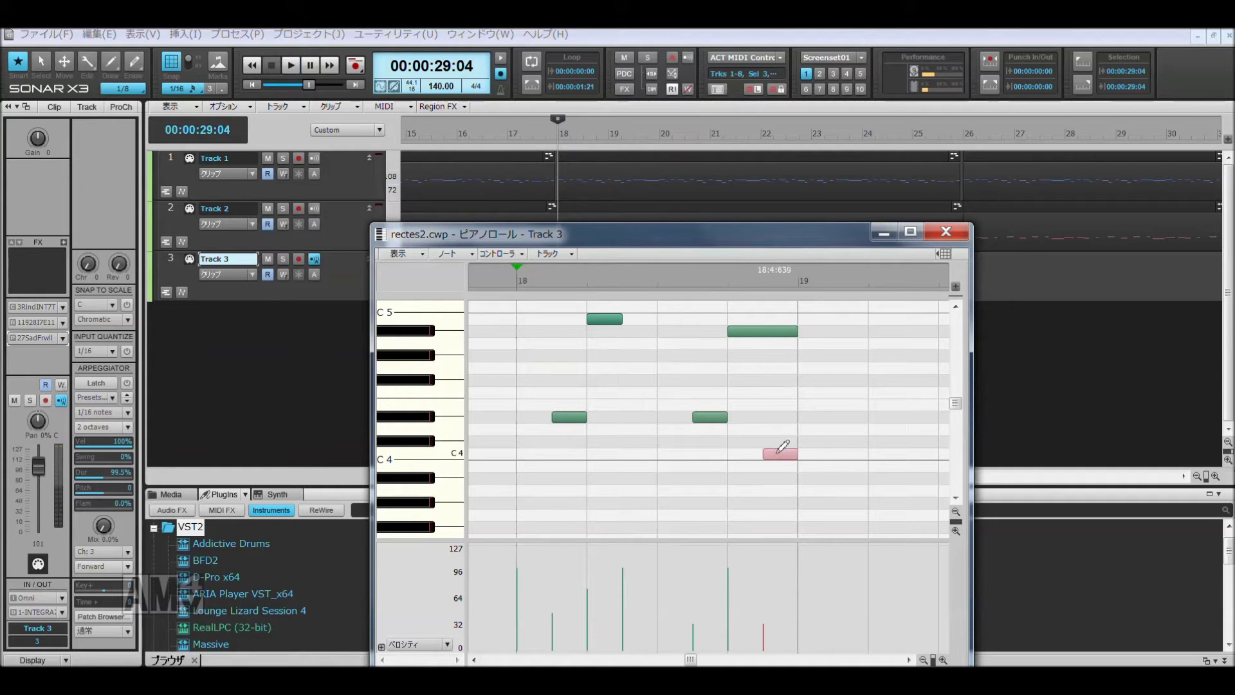
{"action": "left_click_drag", "start_coordinate": [783, 446], "coordinate": [786, 434]}
{"action": "mouse_move", "coordinate": [807, 391]}
{"action": "left_mouse_down"}
{"action": "mouse_move", "coordinate": [830, 370]}
{"action": "mouse_move", "coordinate": [846, 372]}
{"action": "mouse_move", "coordinate": [849, 394]}
{"action": "left_mouse_up"}
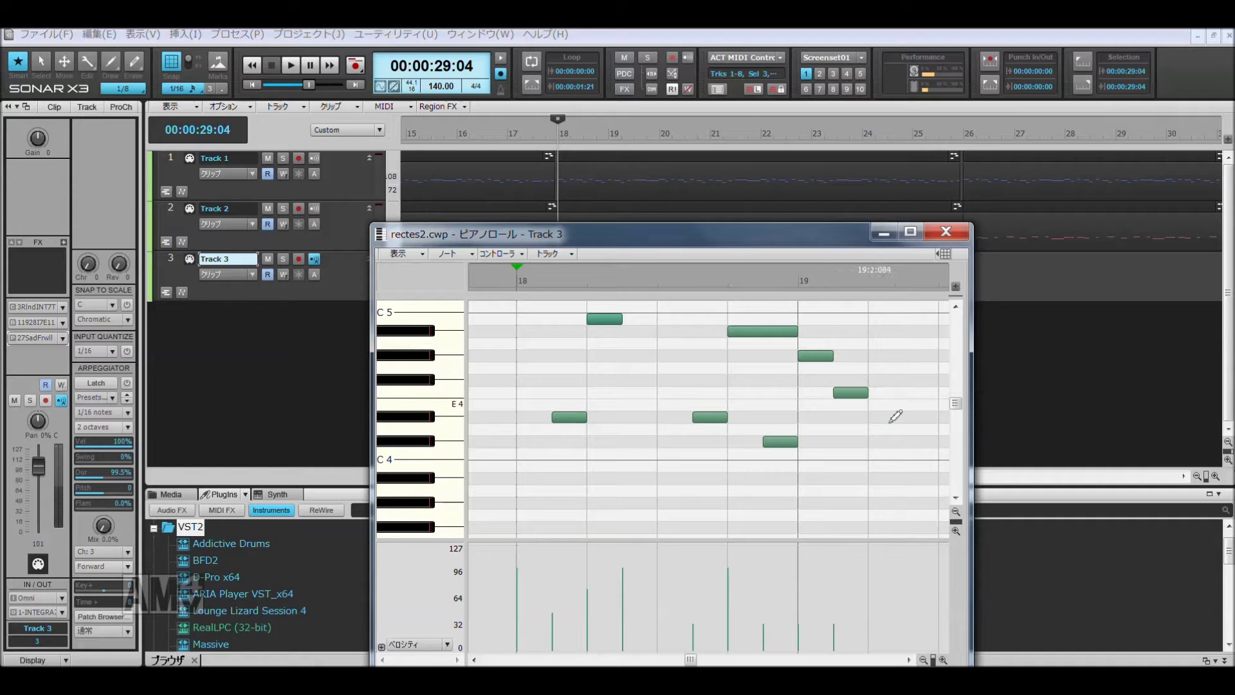
{"action": "left_click_drag", "start_coordinate": [879, 462], "coordinate": [881, 476]}
{"action": "scroll", "coordinate": [879, 474], "scroll_direction": "right", "scroll_amount": 2}
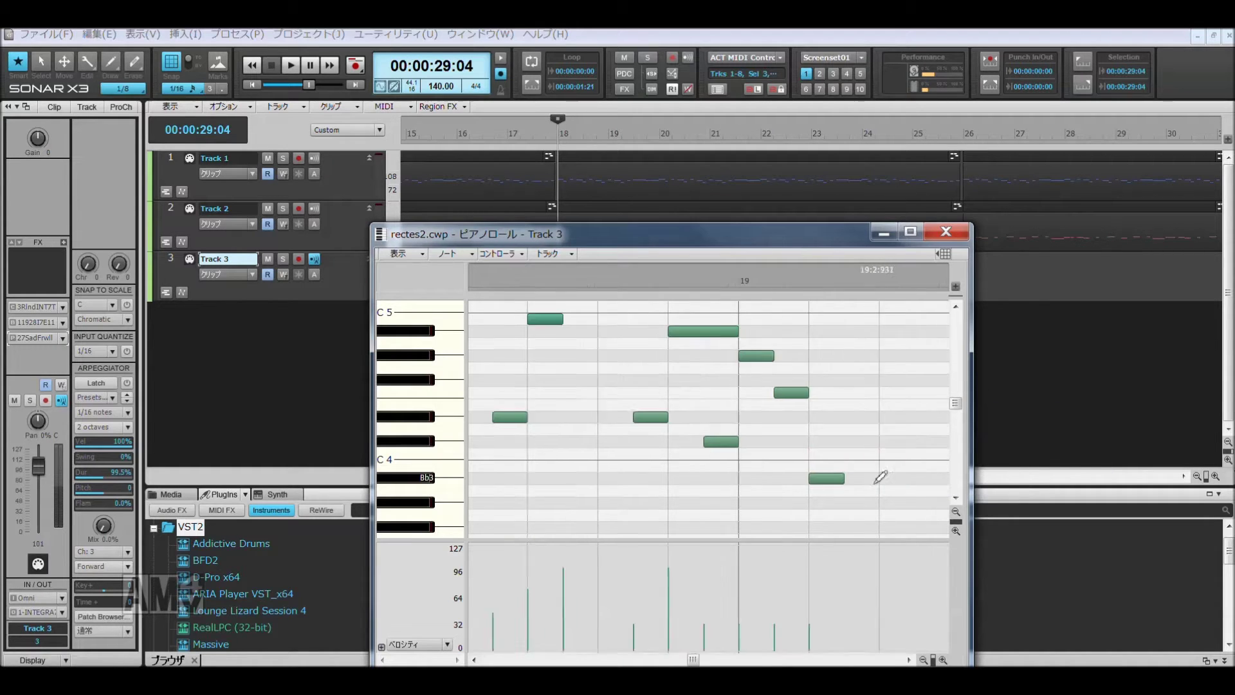
Step: Continue measure 19 from beat 2.5 to its end with soft eighth notes Gb4, Eb4, D4, Eb4 and F4
{"action": "left_click_drag", "start_coordinate": [746, 393], "coordinate": [750, 380]}
{"action": "left_click_drag", "start_coordinate": [777, 420], "coordinate": [808, 430]}
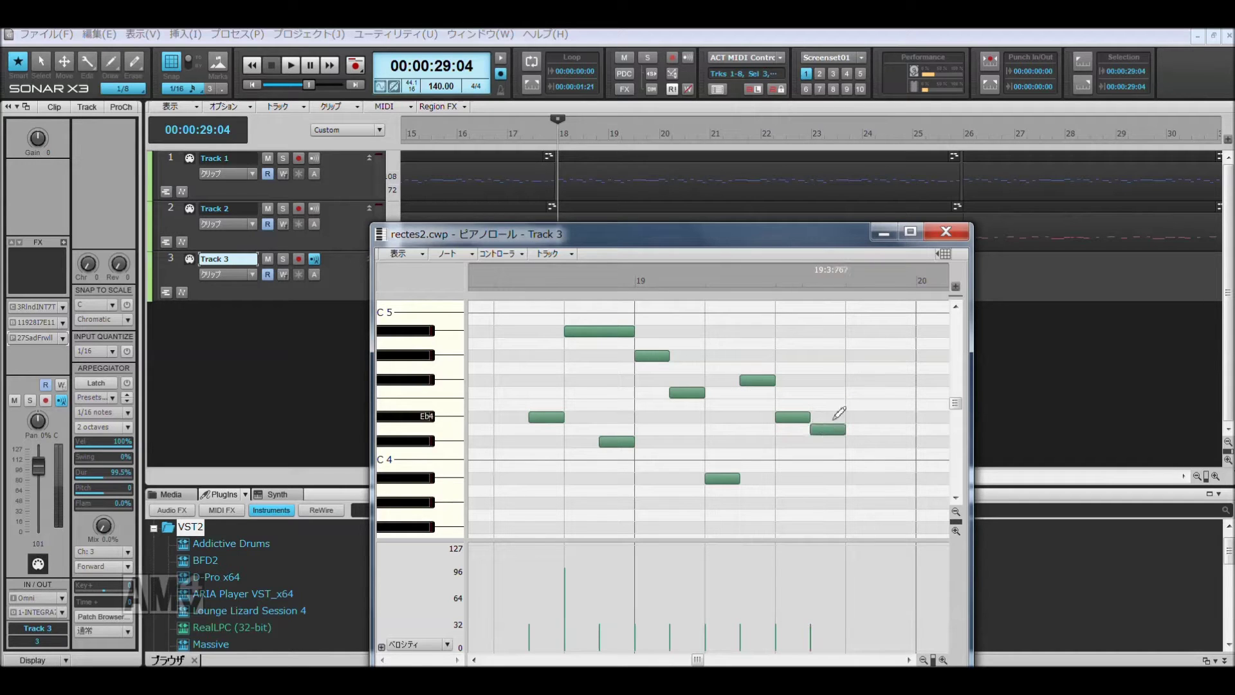
{"action": "mouse_move", "coordinate": [881, 368]}
{"action": "left_mouse_down"}
{"action": "mouse_move", "coordinate": [904, 419]}
{"action": "mouse_move", "coordinate": [902, 397]}
{"action": "left_mouse_up"}
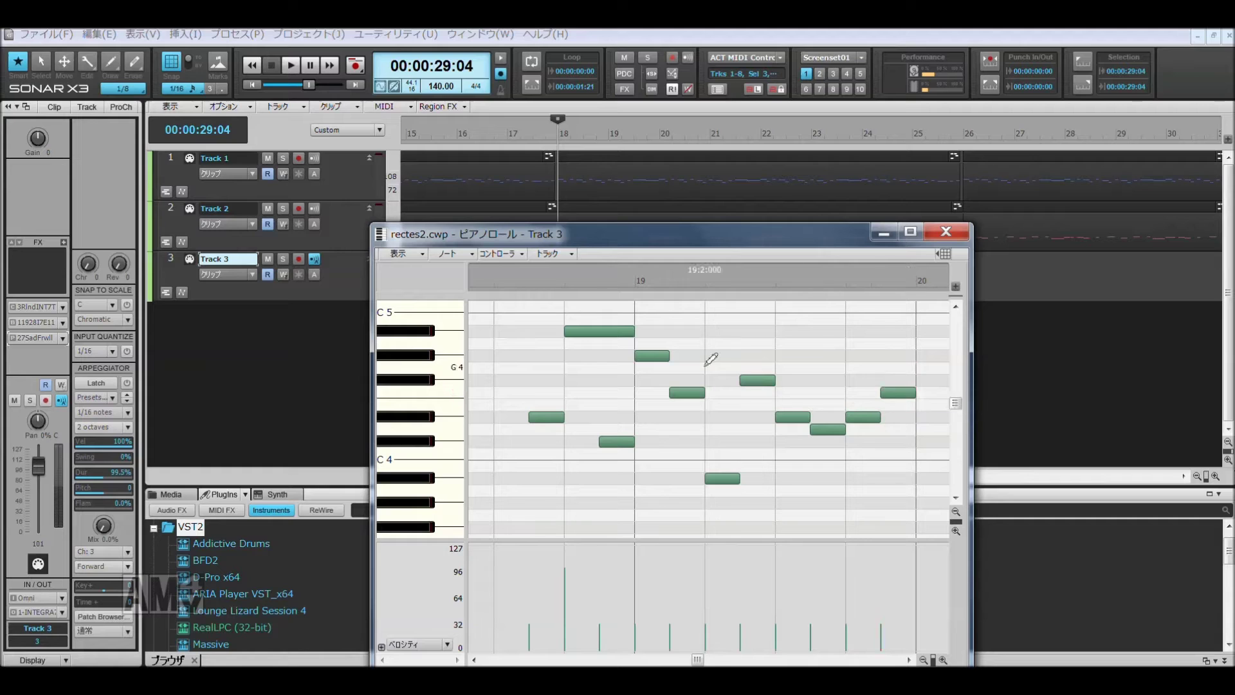
Step: Vary the velocities of measure 19's eighth notes between about 15 and 60, and play back from measure 18 in the track view
{"action": "left_click_drag", "start_coordinate": [655, 341], "coordinate": [875, 542]}
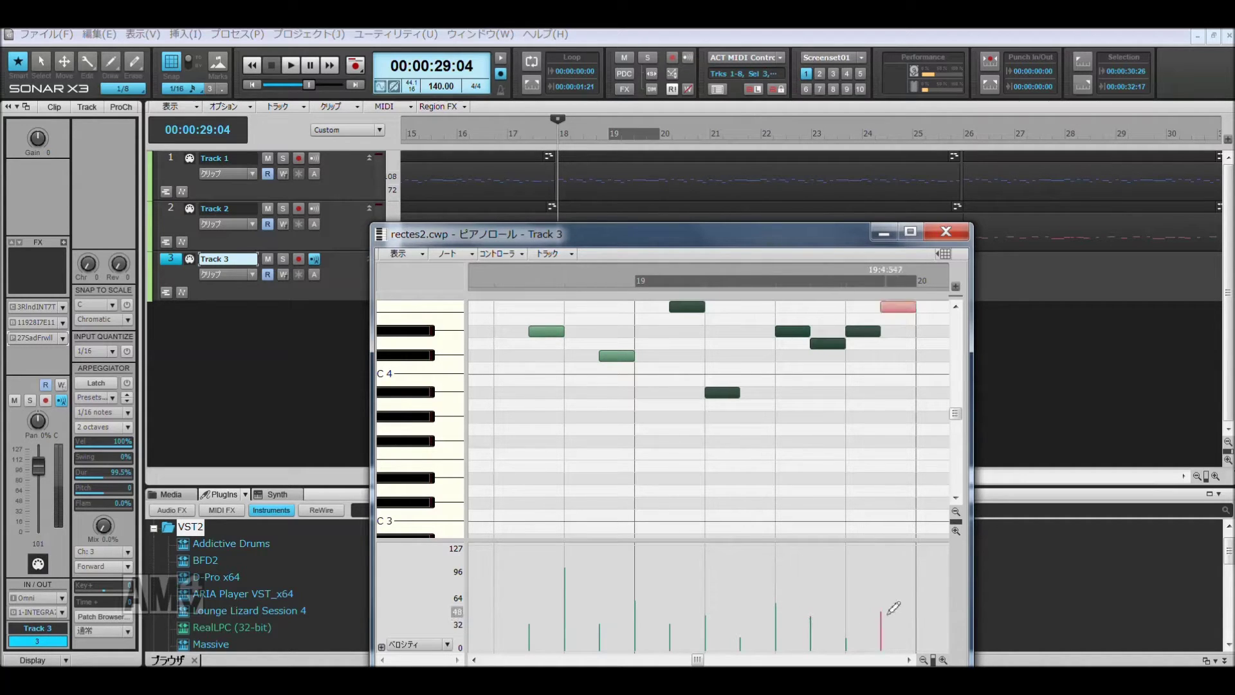
{"action": "key", "text": "space"}
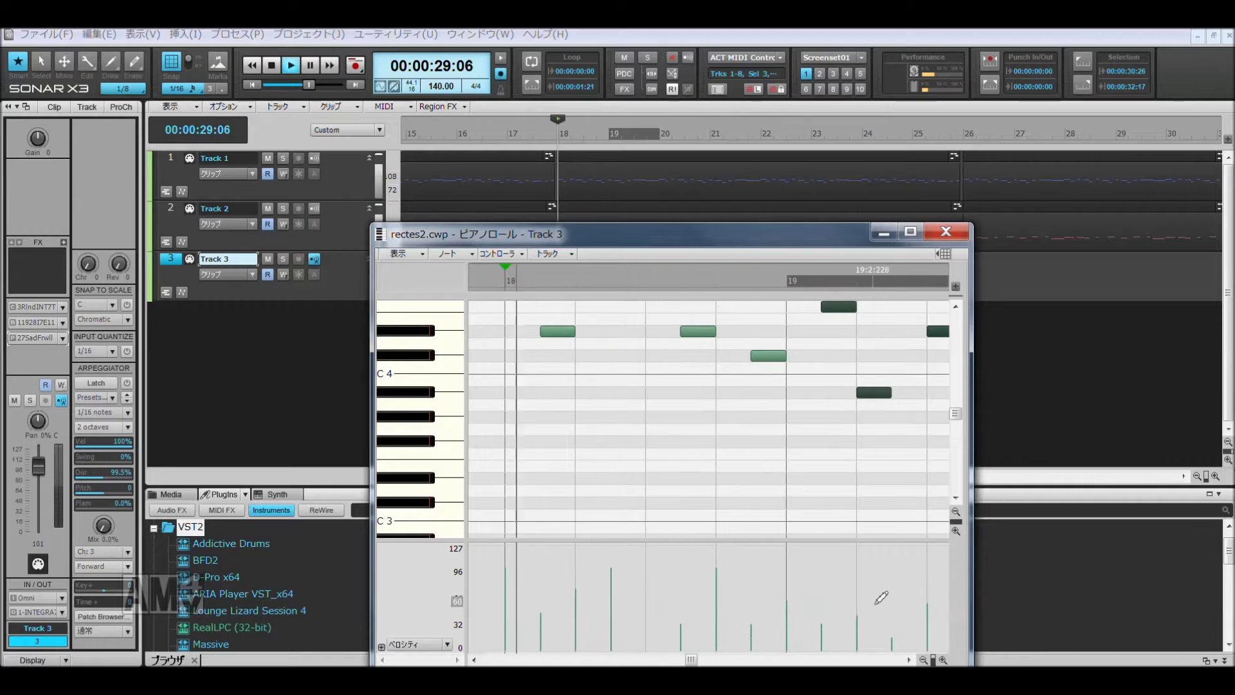
{"action": "left_click", "coordinate": [946, 232]}
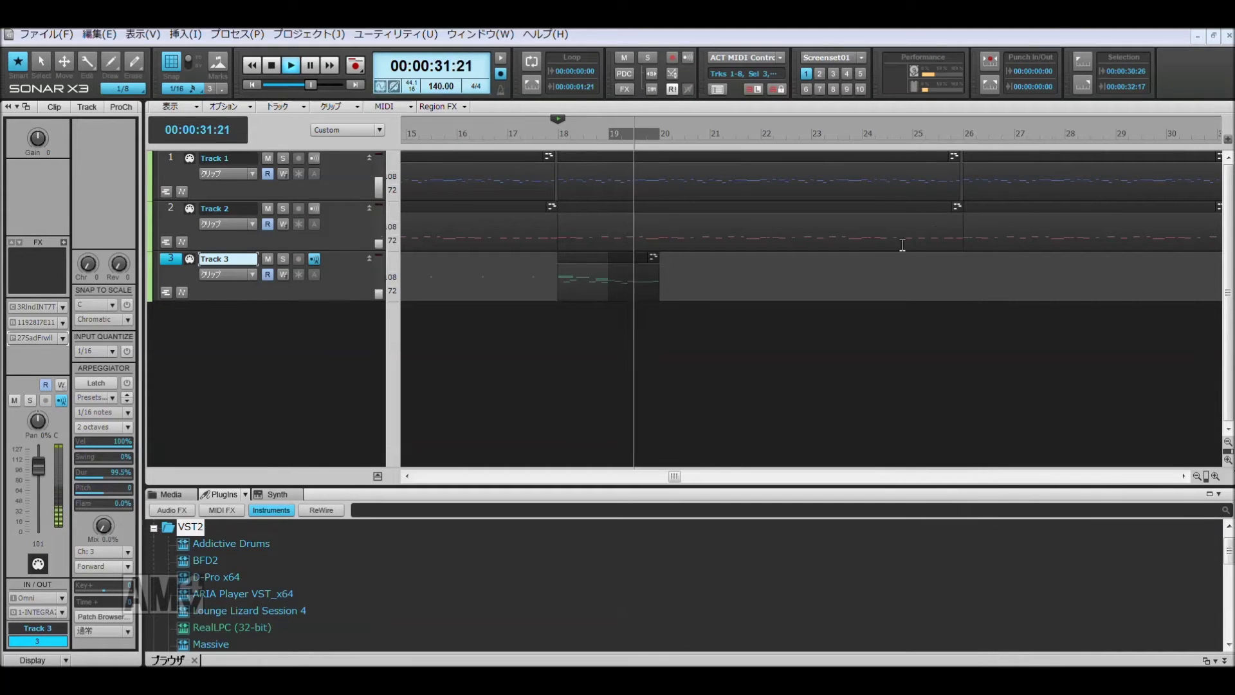
{"action": "key", "text": "space"}
Step: Play back Track 3 from measure 18, and add one-beat notes Bb4, Eb5 and F5 at beats 1.5, 3 and 4 of measure 19
{"action": "left_click", "coordinate": [619, 137]}
{"action": "key", "text": "alt+3"}
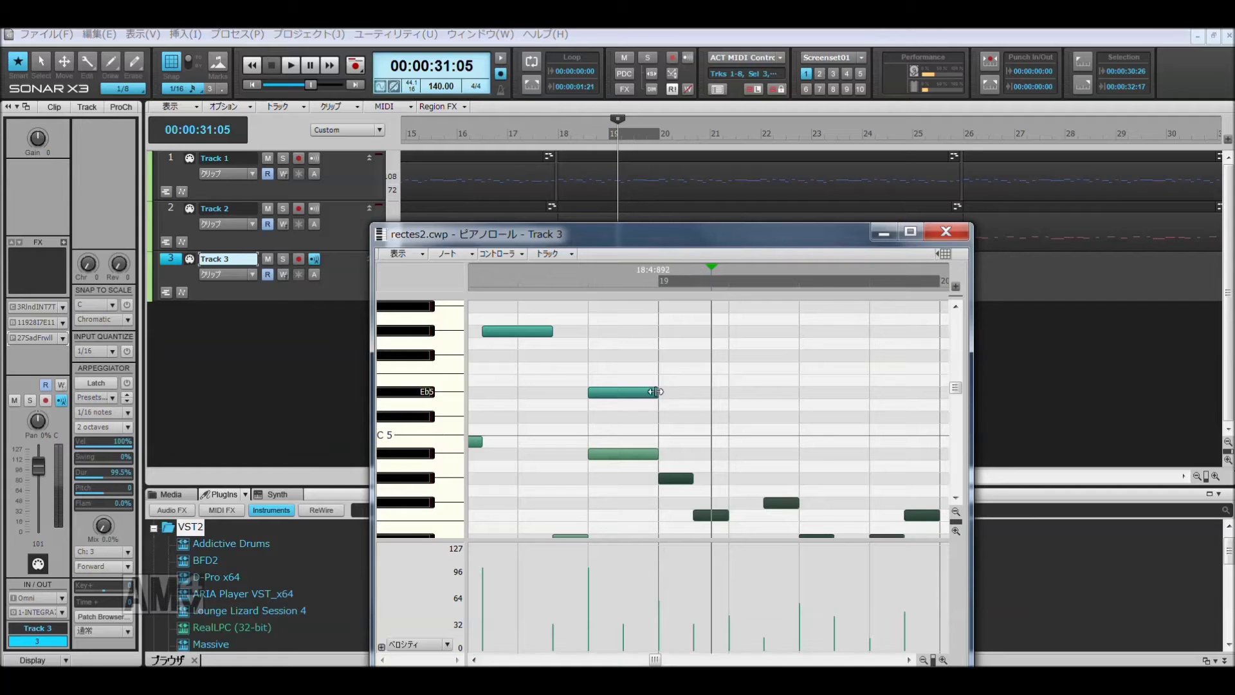
{"action": "left_click", "coordinate": [555, 138]}
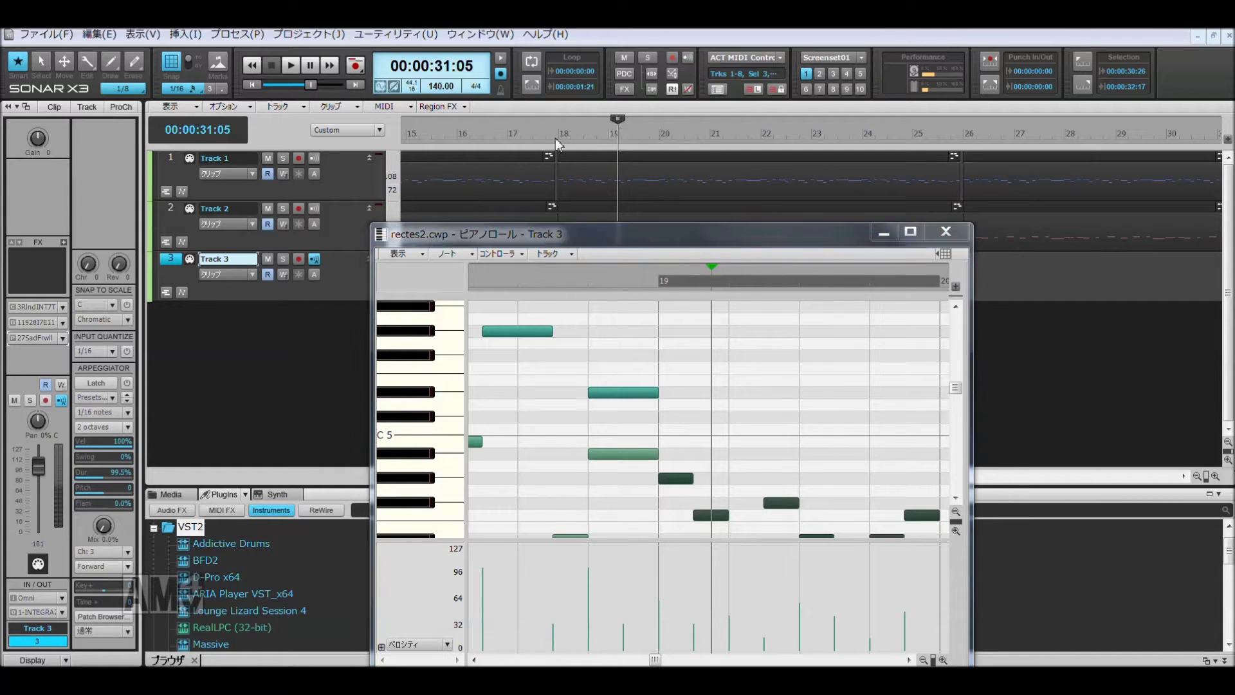
{"action": "key", "text": "space"}
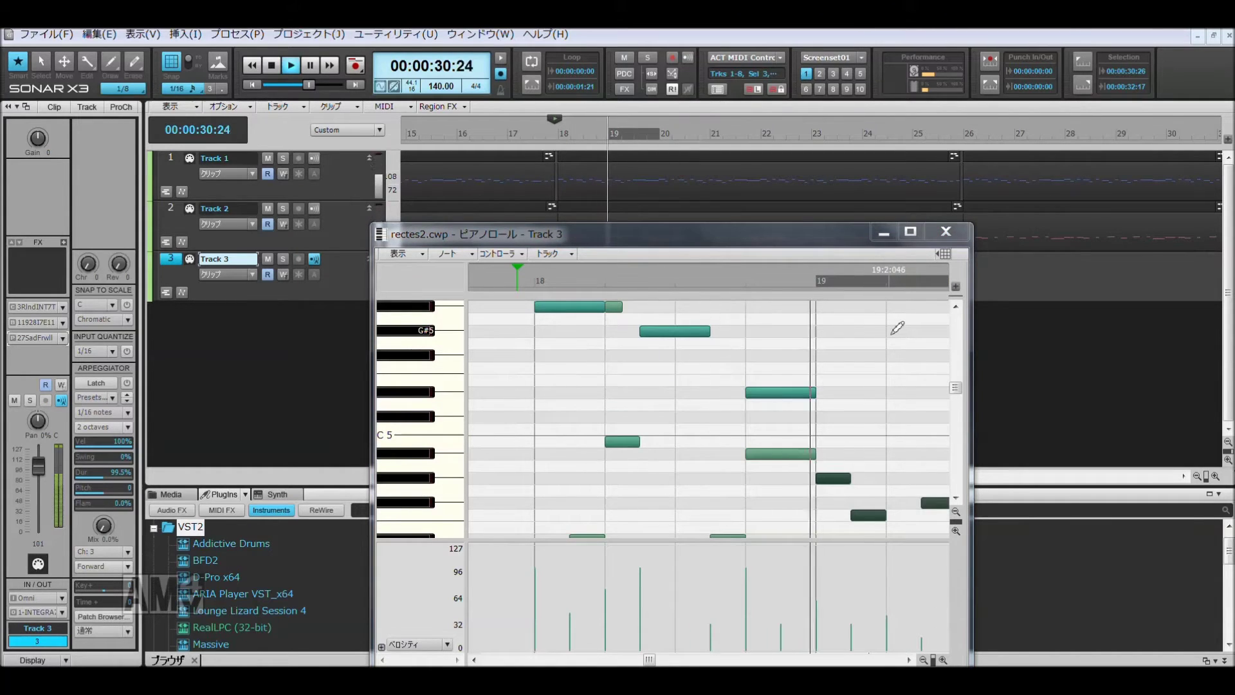
{"action": "key", "text": "space"}
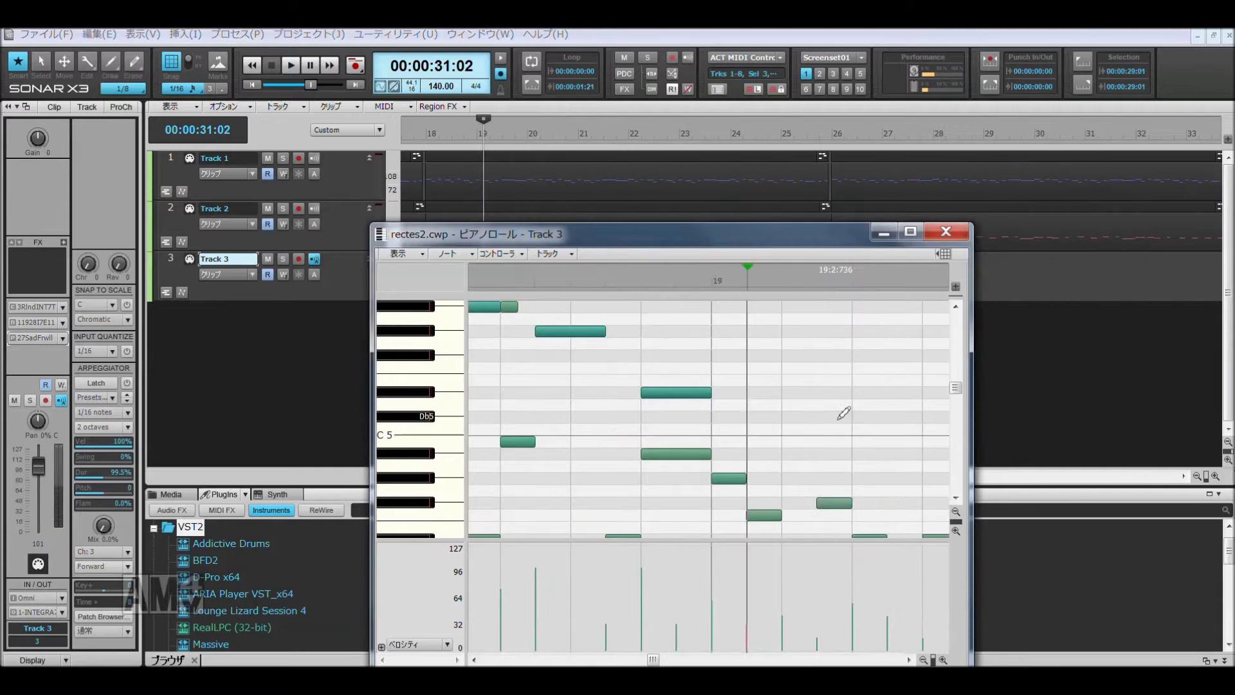
{"action": "left_click_drag", "start_coordinate": [674, 452], "coordinate": [743, 453]}
{"action": "mouse_move", "coordinate": [789, 405]}
{"action": "left_mouse_down"}
{"action": "mouse_move", "coordinate": [852, 405]}
{"action": "mouse_move", "coordinate": [920, 367]}
{"action": "left_mouse_up"}
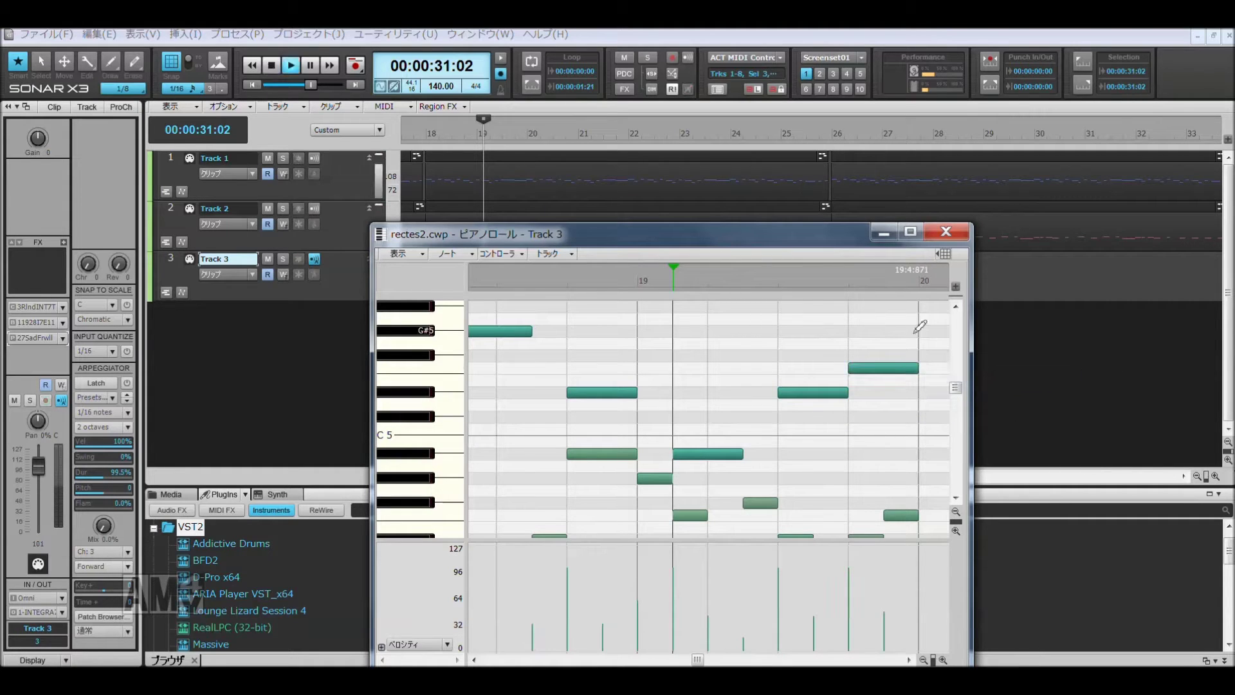
Step: Lower Track 3's melody velocities to about 75, 75 and 60 in measure 19, and about 75 and 45 for measure 18's last two melody notes
{"action": "key", "text": "space"}
{"action": "left_click_drag", "start_coordinate": [910, 340], "coordinate": [722, 460]}
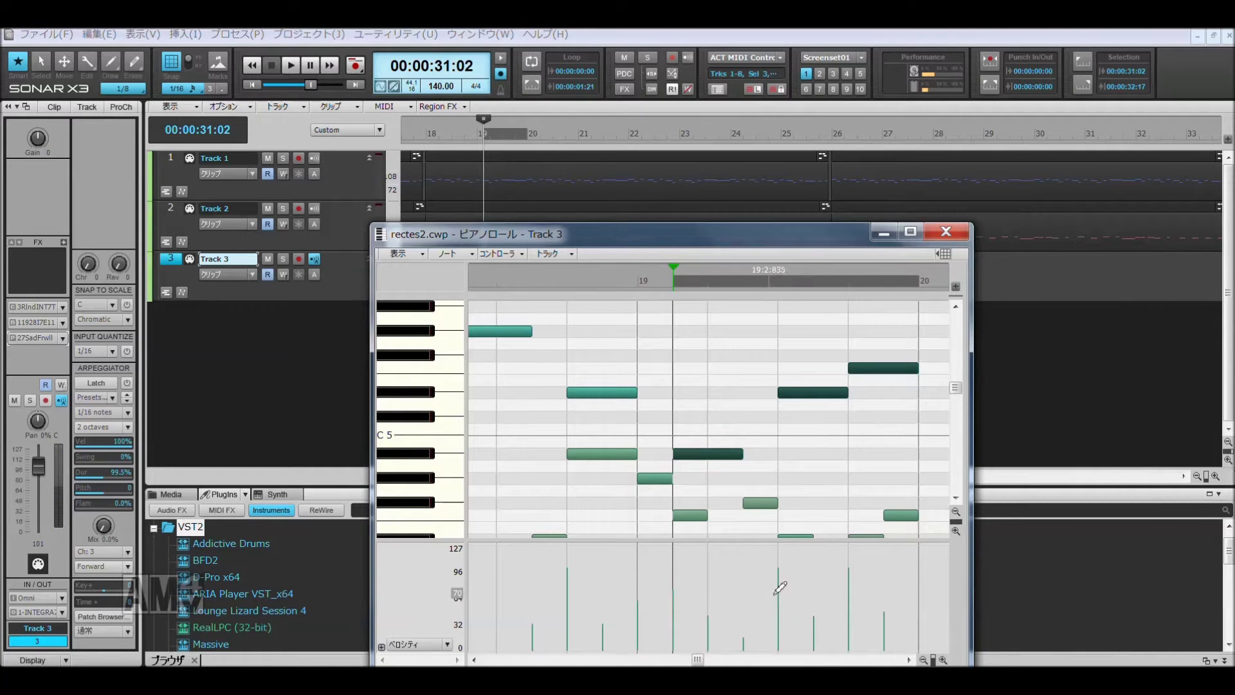
{"action": "key", "text": "space"}
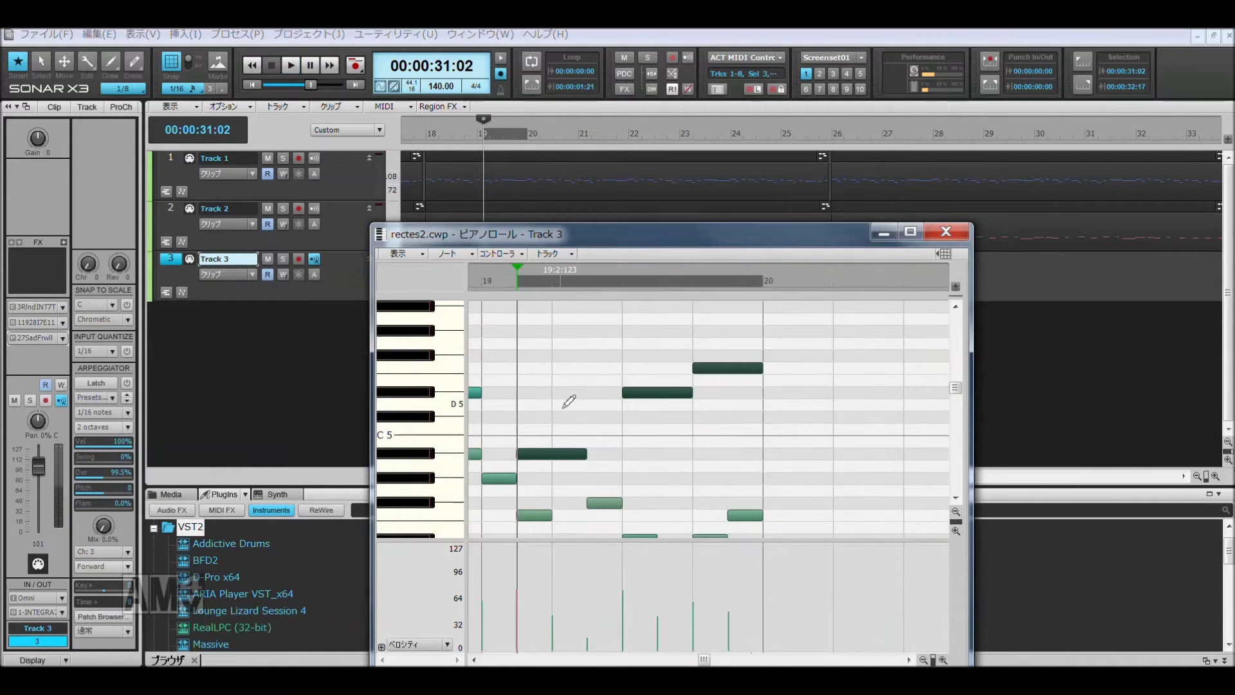
{"action": "left_click_drag", "start_coordinate": [737, 413], "coordinate": [642, 313]}
{"action": "key", "text": "space"}
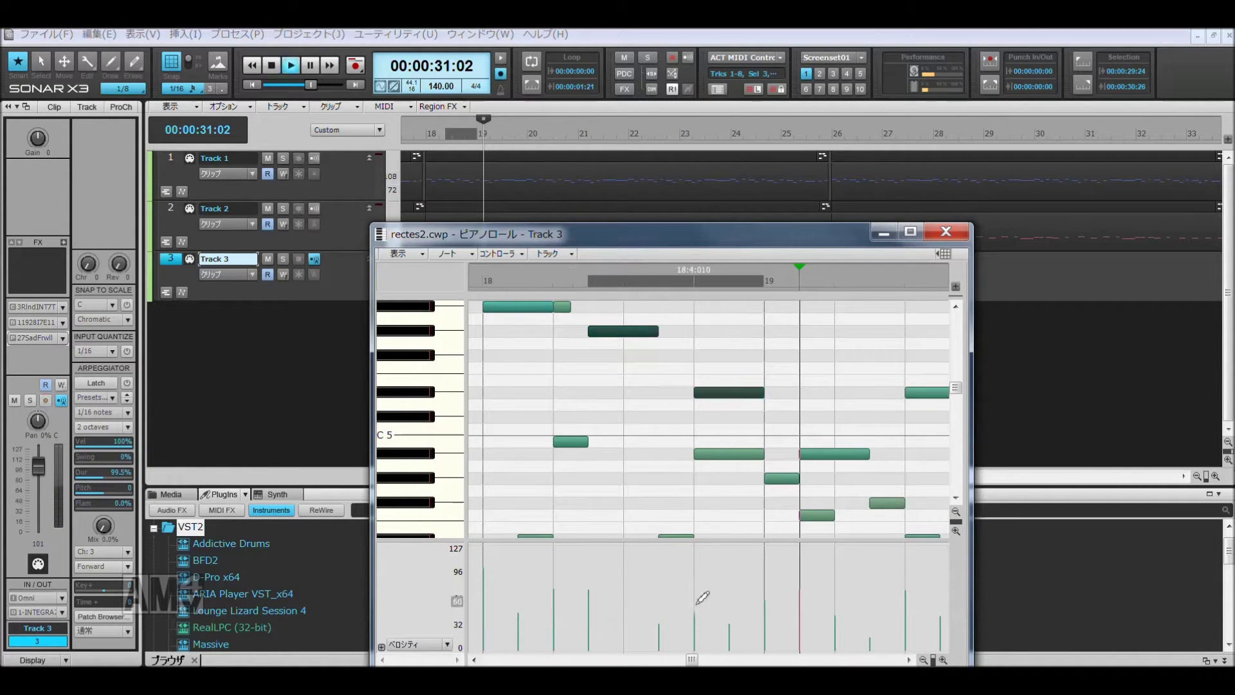
Step: Play back Track 3 from measure 18 and close its piano roll
{"action": "key", "text": "space"}
{"action": "left_click", "coordinate": [496, 382]}
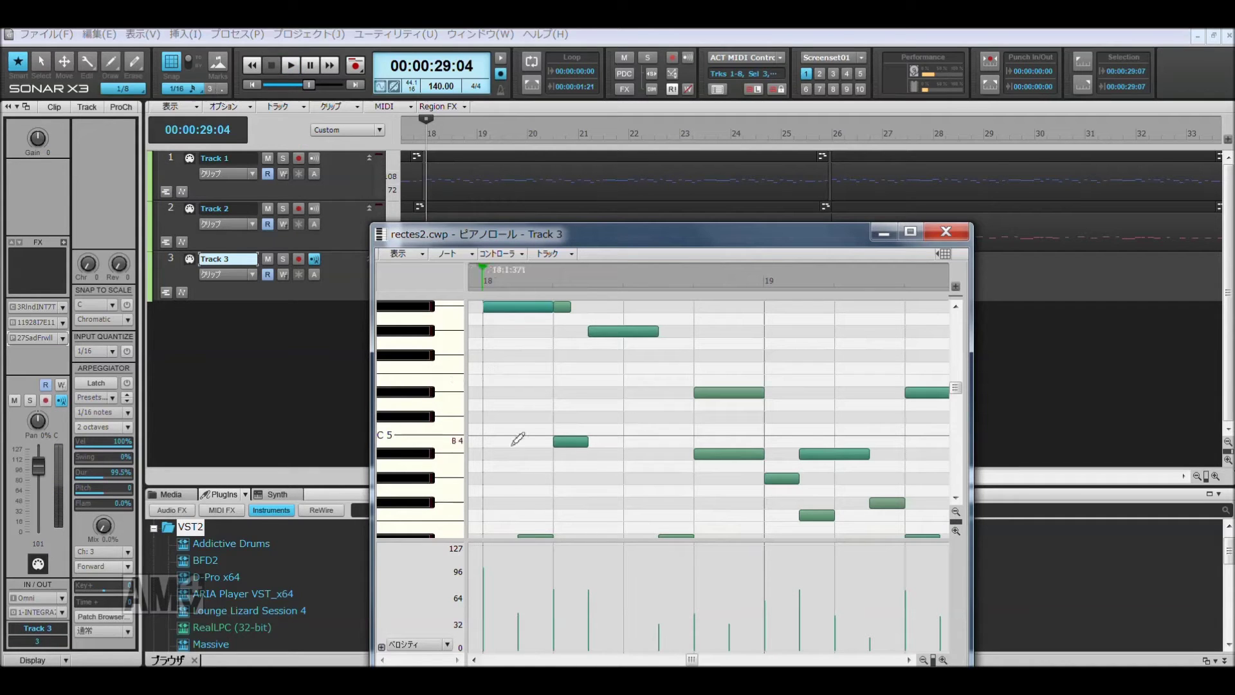
{"action": "key", "text": "space"}
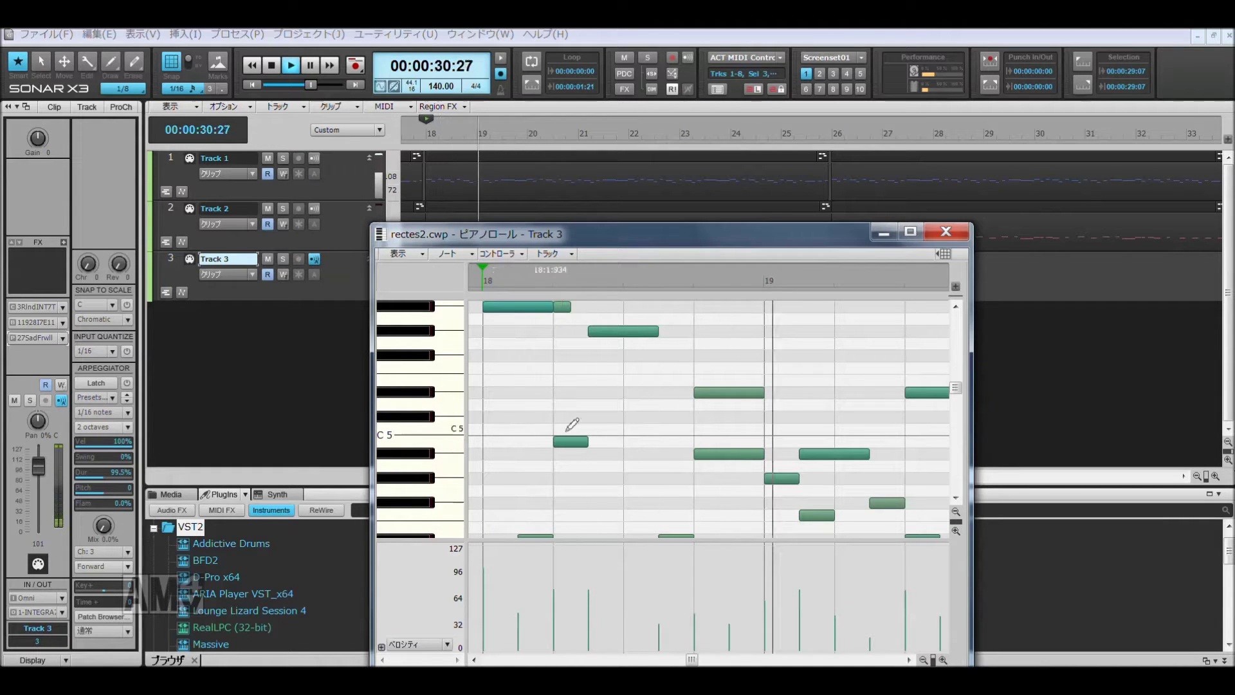
{"action": "left_click", "coordinate": [946, 232]}
{"action": "key", "text": "space"}
Step: Audition the 14:Dark Ballad and 2:WideStereoGd patches on Track 3 during playback from measure 18
{"action": "left_click", "coordinate": [63, 338]}
{"action": "left_click", "coordinate": [76, 310]}
{"action": "key", "text": "space"}
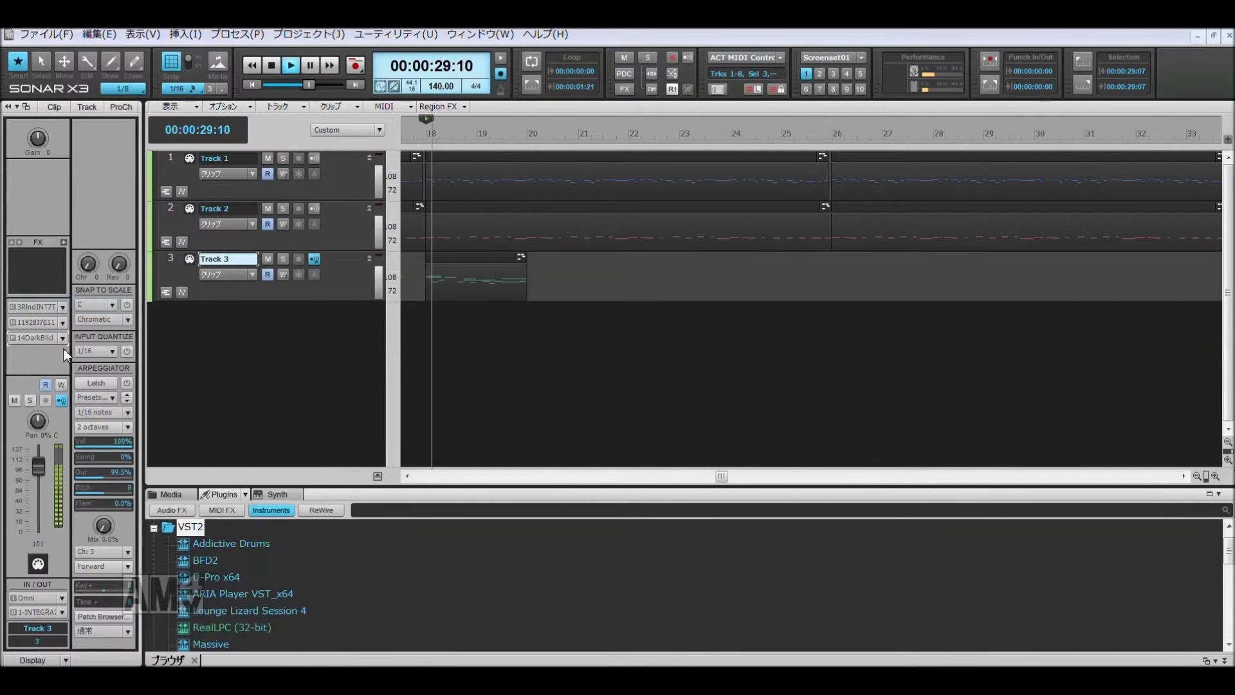
{"action": "left_click", "coordinate": [62, 338]}
{"action": "left_click", "coordinate": [96, 58]}
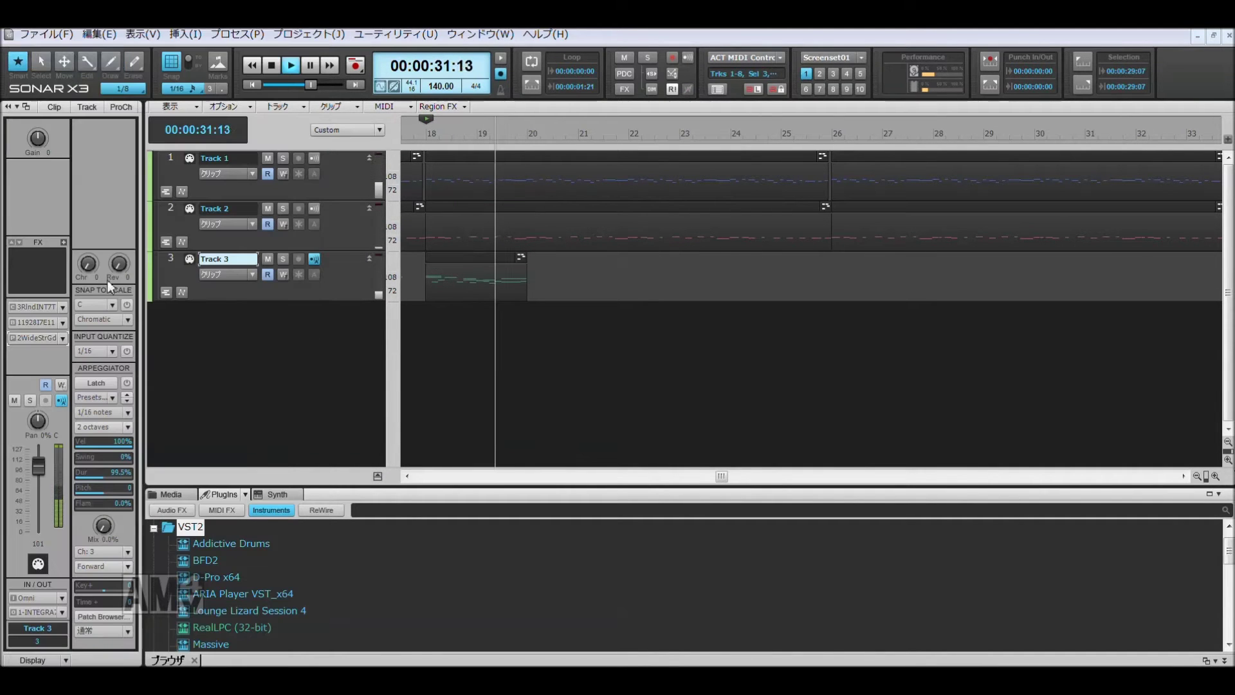
{"action": "key", "text": "space"}
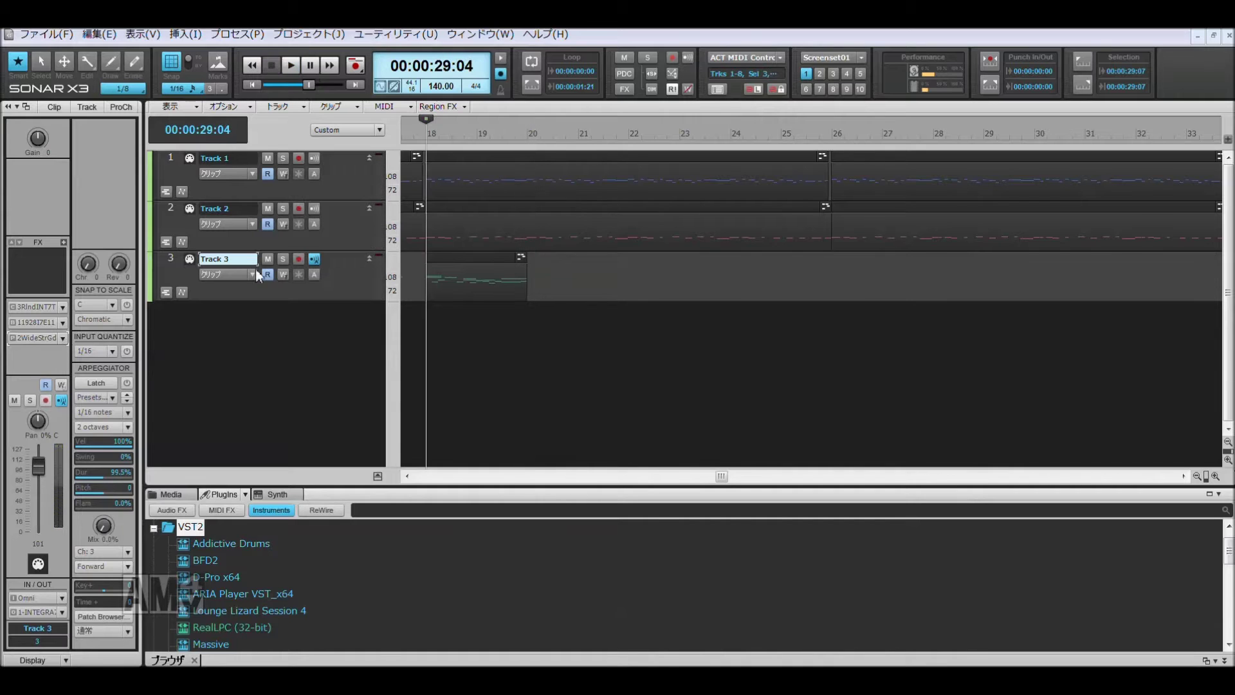
Step: Transpose Track 3's clip at measures 18 and 19 by -12 semitones
{"action": "left_click", "coordinate": [466, 281]}
{"action": "left_click", "coordinate": [238, 34]}
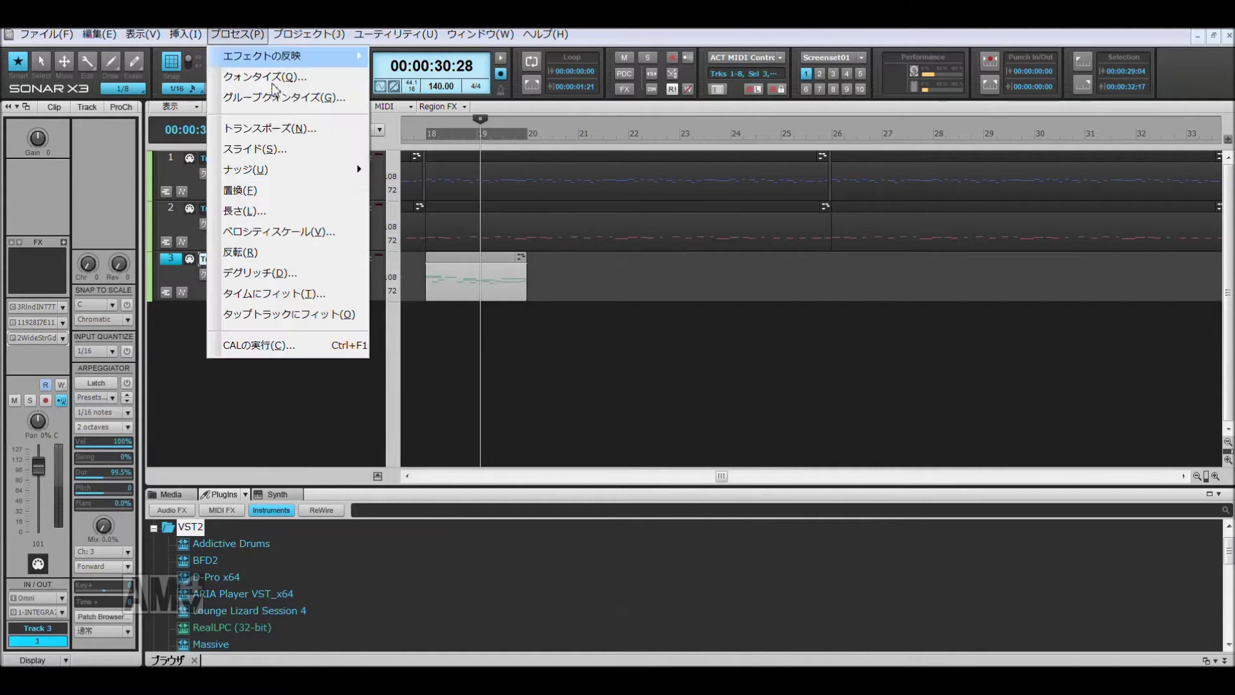
{"action": "left_click", "coordinate": [359, 156]}
{"action": "left_click", "coordinate": [540, 255]}
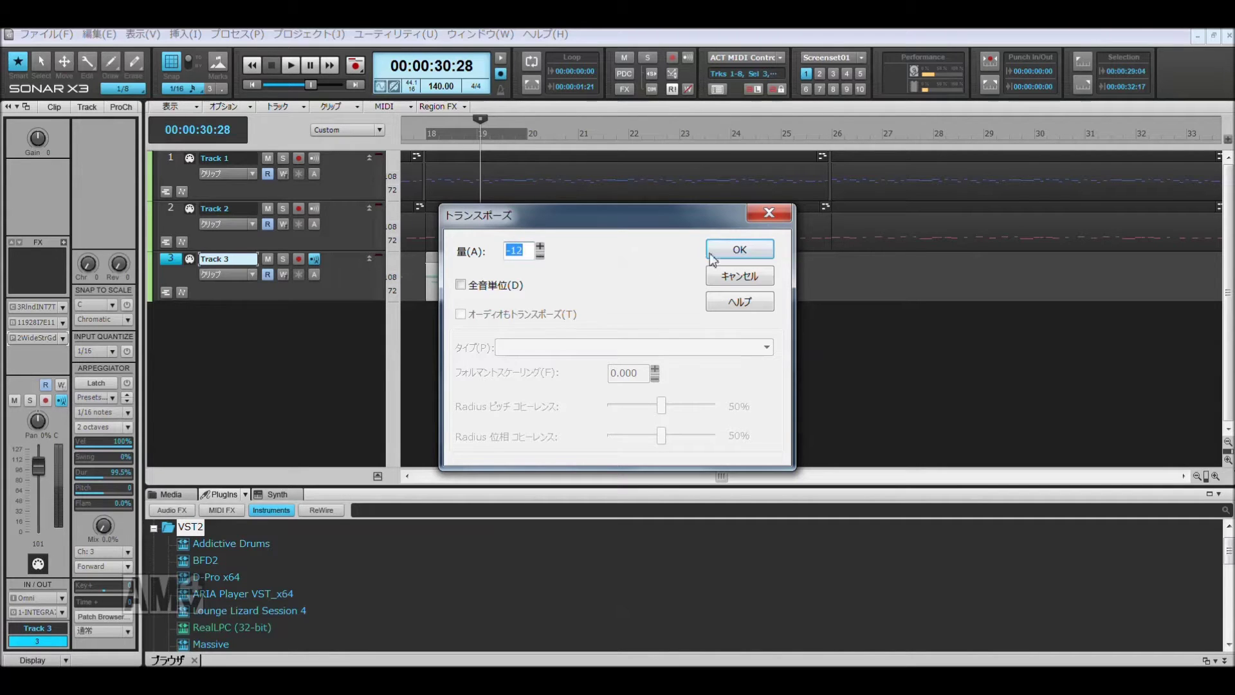
{"action": "left_click", "coordinate": [712, 254]}
Step: Play back from measure 17 and pan Track 3 to 42% left
{"action": "scroll", "coordinate": [505, 275], "scroll_direction": "left", "scroll_amount": 3}
{"action": "left_click", "coordinate": [505, 275]}
{"action": "key", "text": "space"}
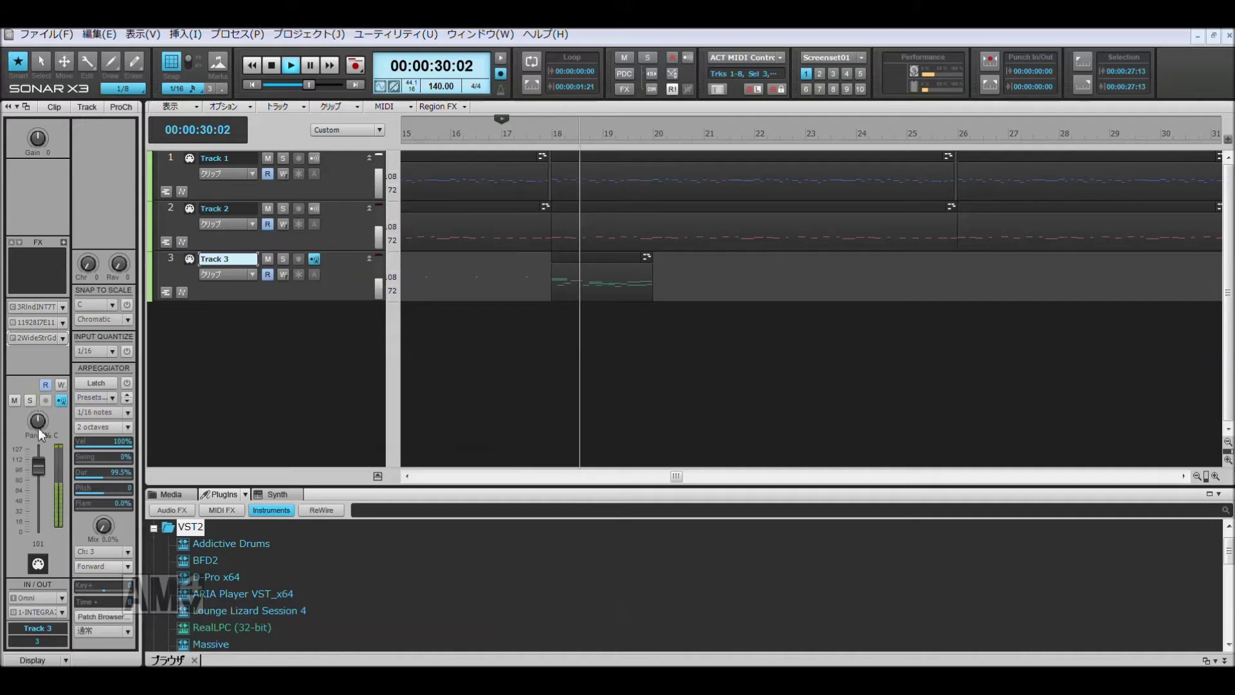
{"action": "key", "text": "space"}
Step: Try the 39:Barococo patch on Track 3 and play back from measure 17
{"action": "left_click", "coordinate": [63, 340]}
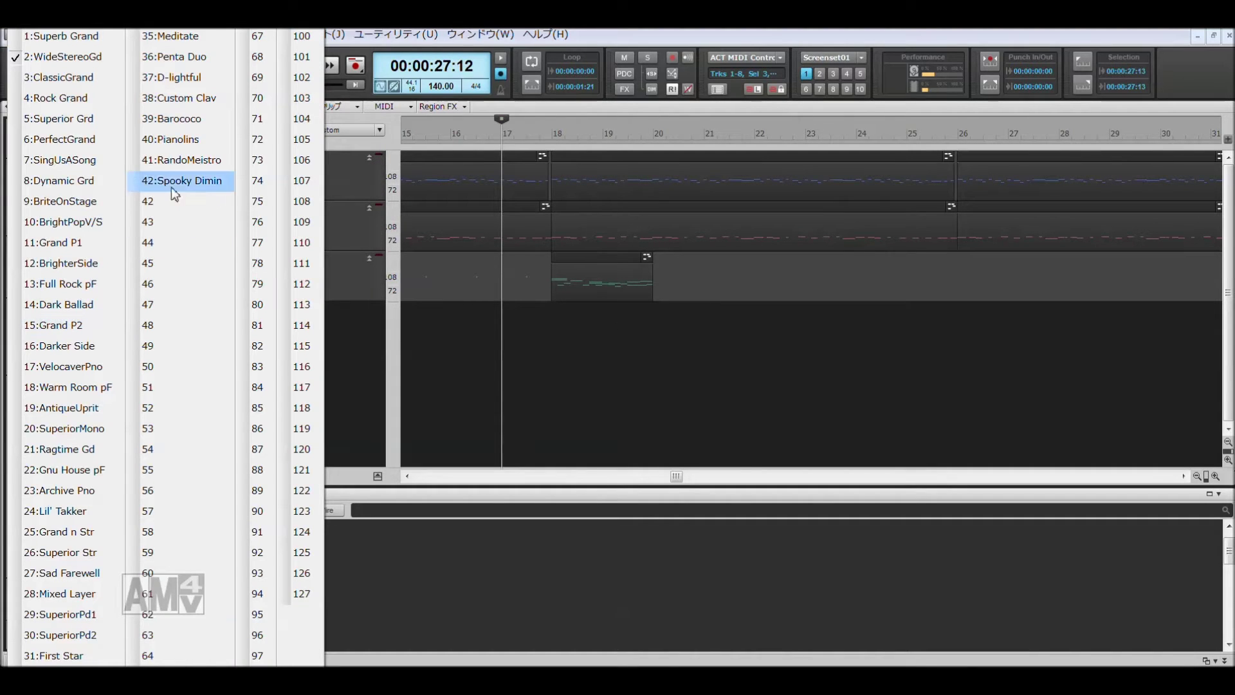
{"action": "left_click", "coordinate": [184, 120]}
{"action": "key", "text": "space"}
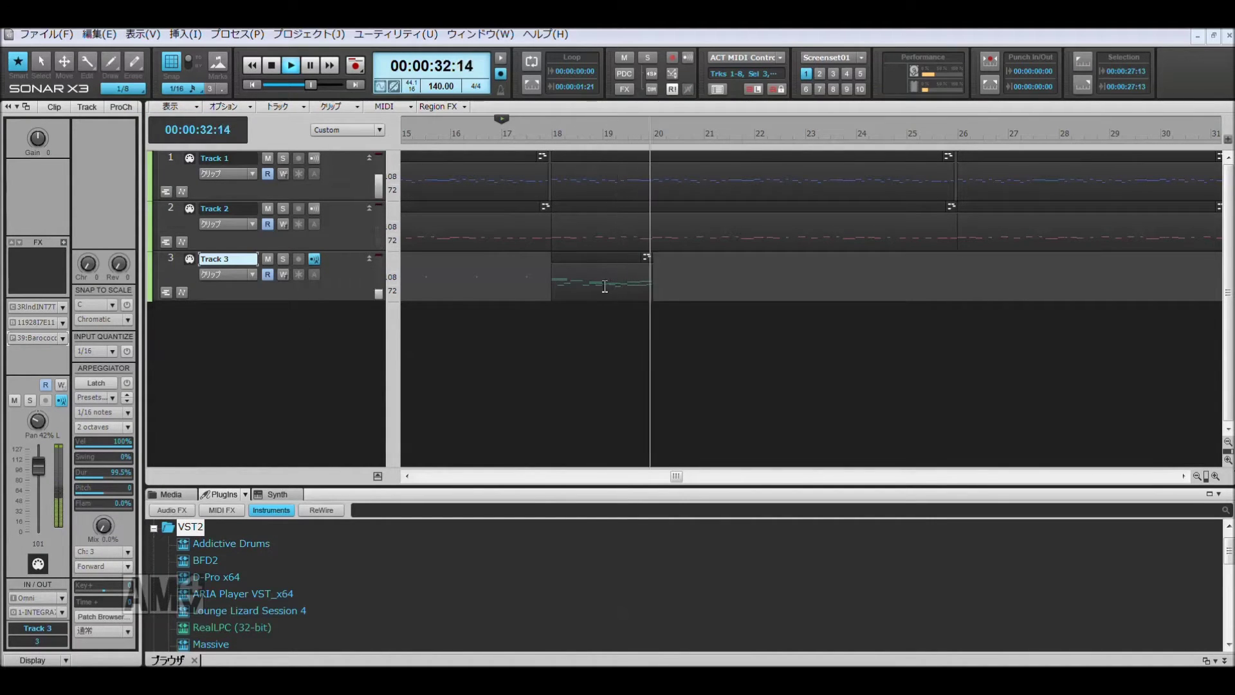
{"action": "key", "text": "space"}
Step: Assign the 38:Custom Clav patch to Track 3 and play back from just before measure 18
{"action": "left_click", "coordinate": [629, 285]}
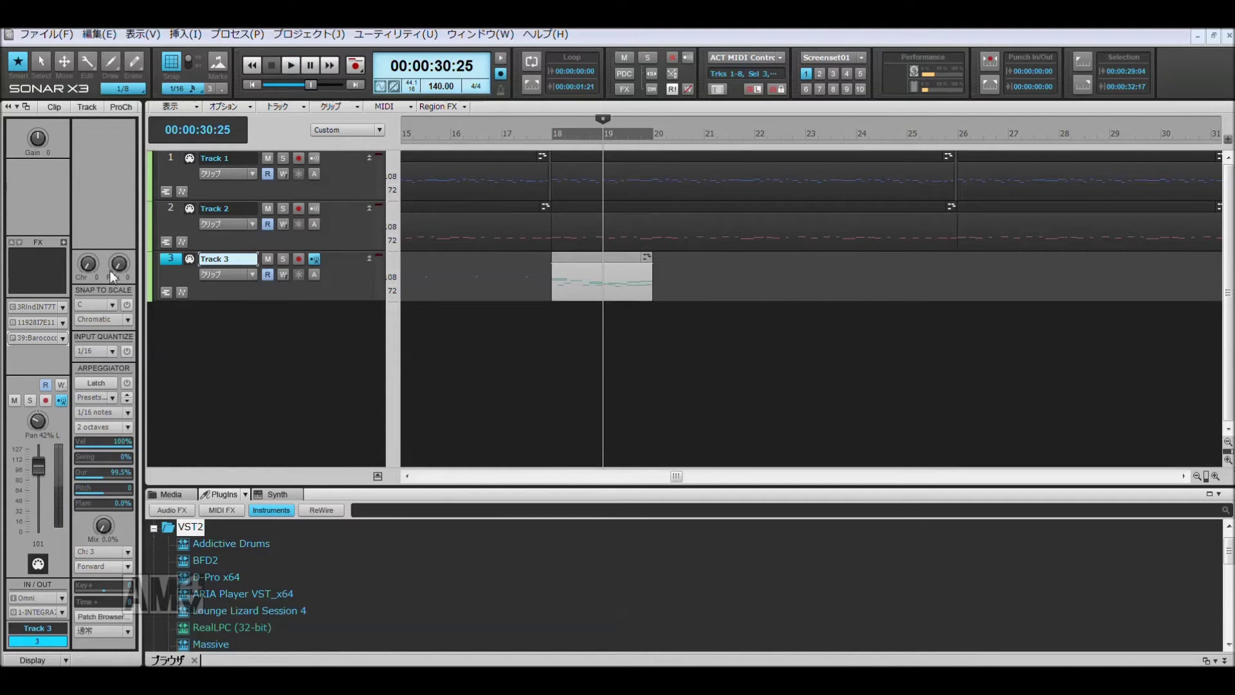
{"action": "left_click", "coordinate": [61, 334]}
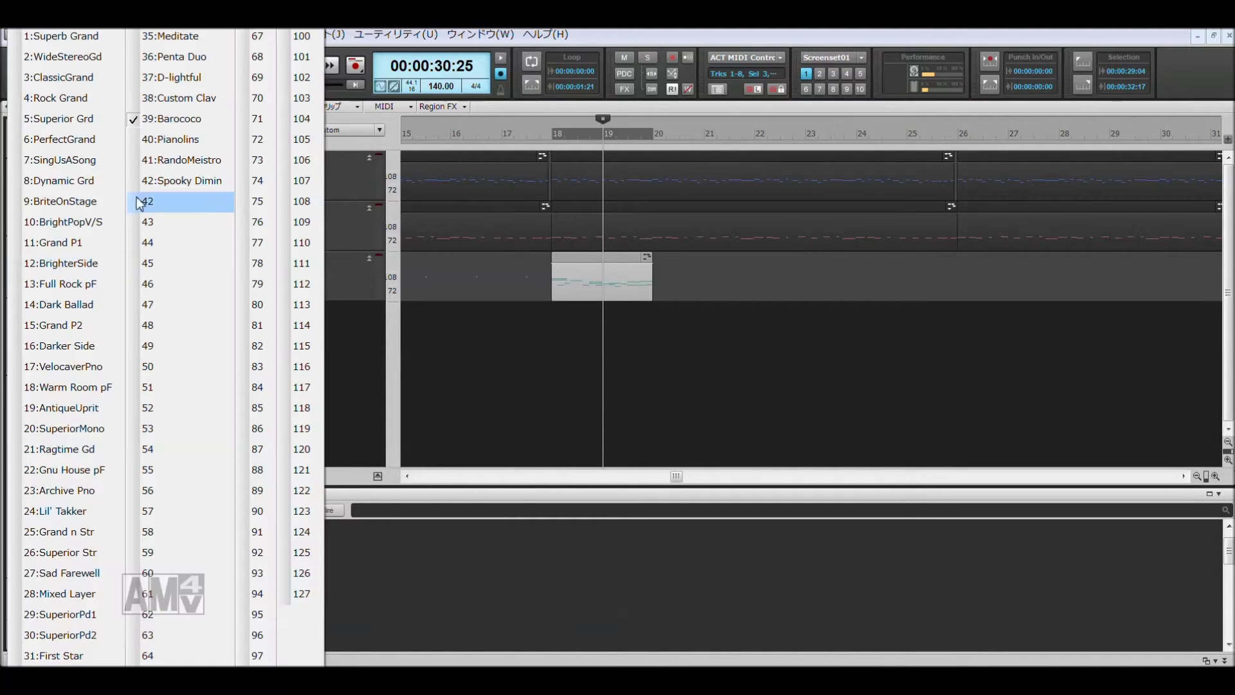
{"action": "left_click", "coordinate": [183, 97]}
{"action": "left_click", "coordinate": [540, 137]}
{"action": "key", "text": "space"}
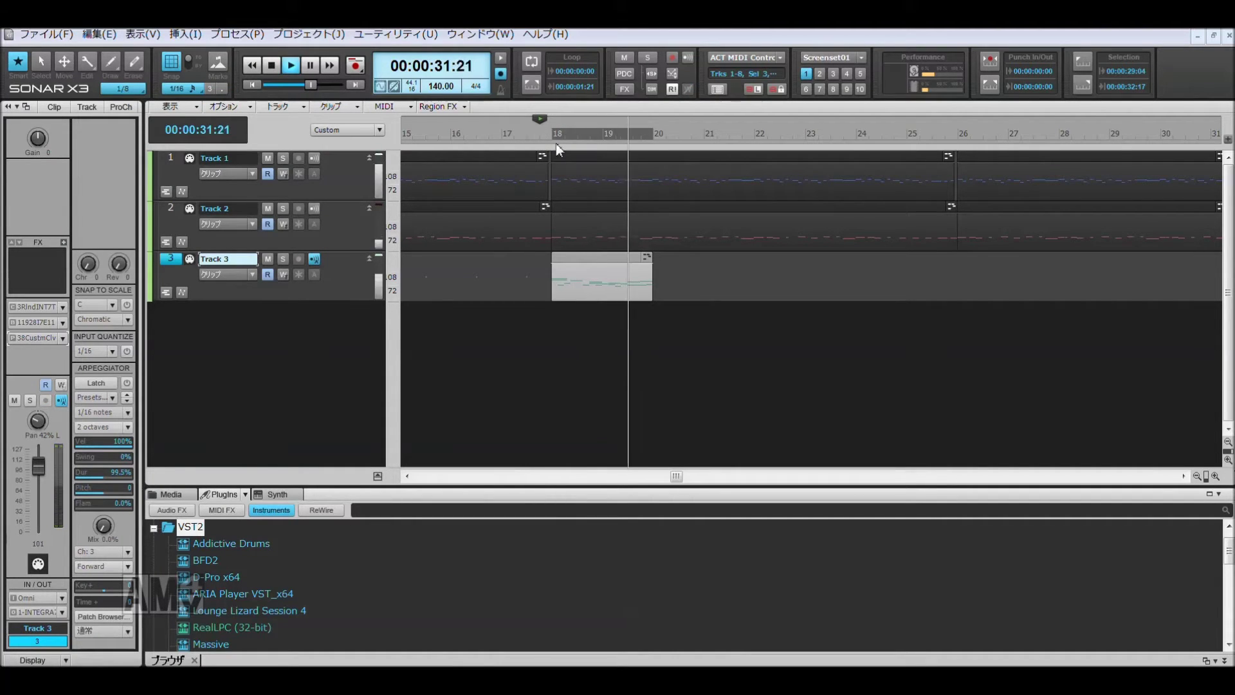
{"action": "key", "text": "space"}
Step: Open Track 3's piano roll around measure 20, and undo the note attempted at the start of that measure
{"action": "left_click", "coordinate": [650, 135]}
{"action": "key", "text": "alt+3"}
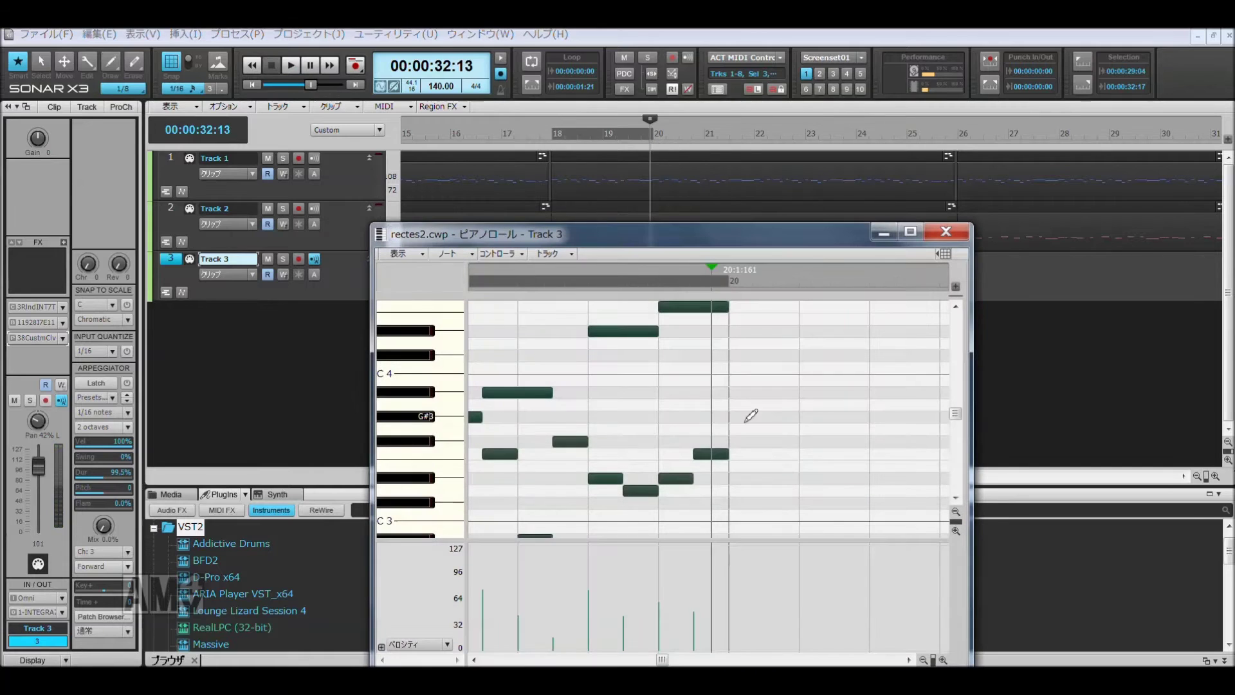
{"action": "left_click", "coordinate": [729, 394]}
{"action": "left_click_drag", "start_coordinate": [739, 389], "coordinate": [800, 353]}
{"action": "key", "text": "ctrl+z"}
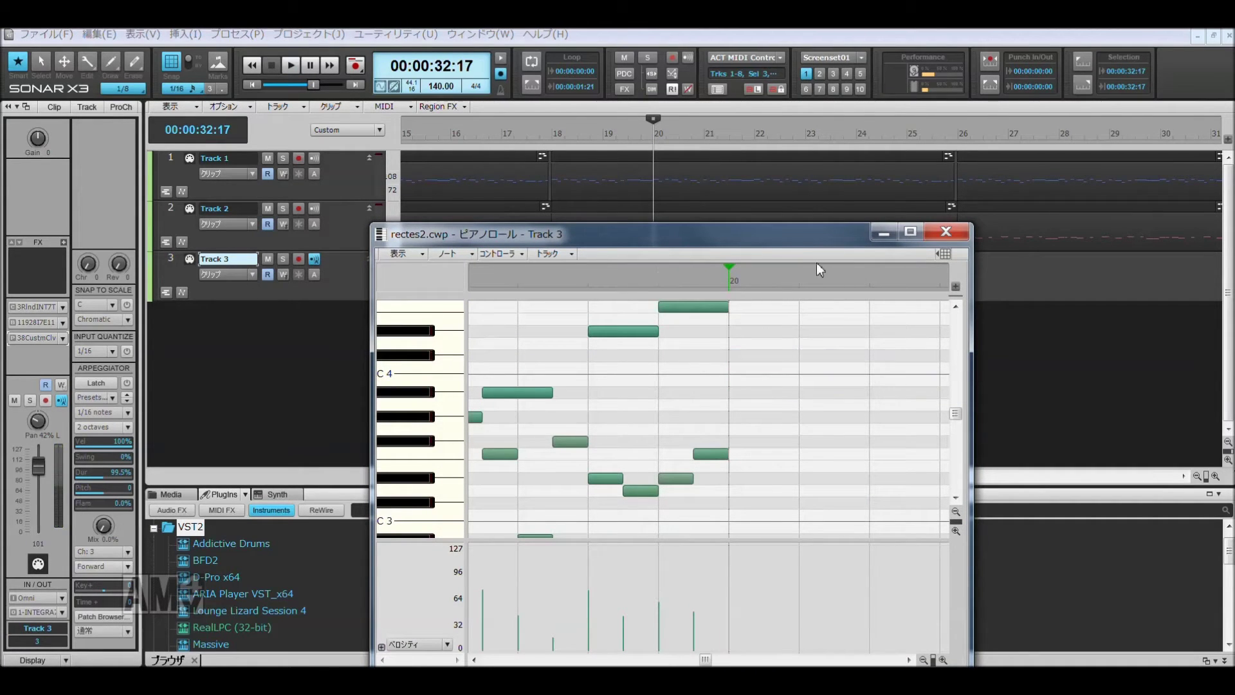
Step: Apply Bounce to Clip to Track 3's clip at measures 18 and 19
{"action": "left_click_drag", "start_coordinate": [798, 242], "coordinate": [821, 335]}
{"action": "right_click", "coordinate": [636, 284]}
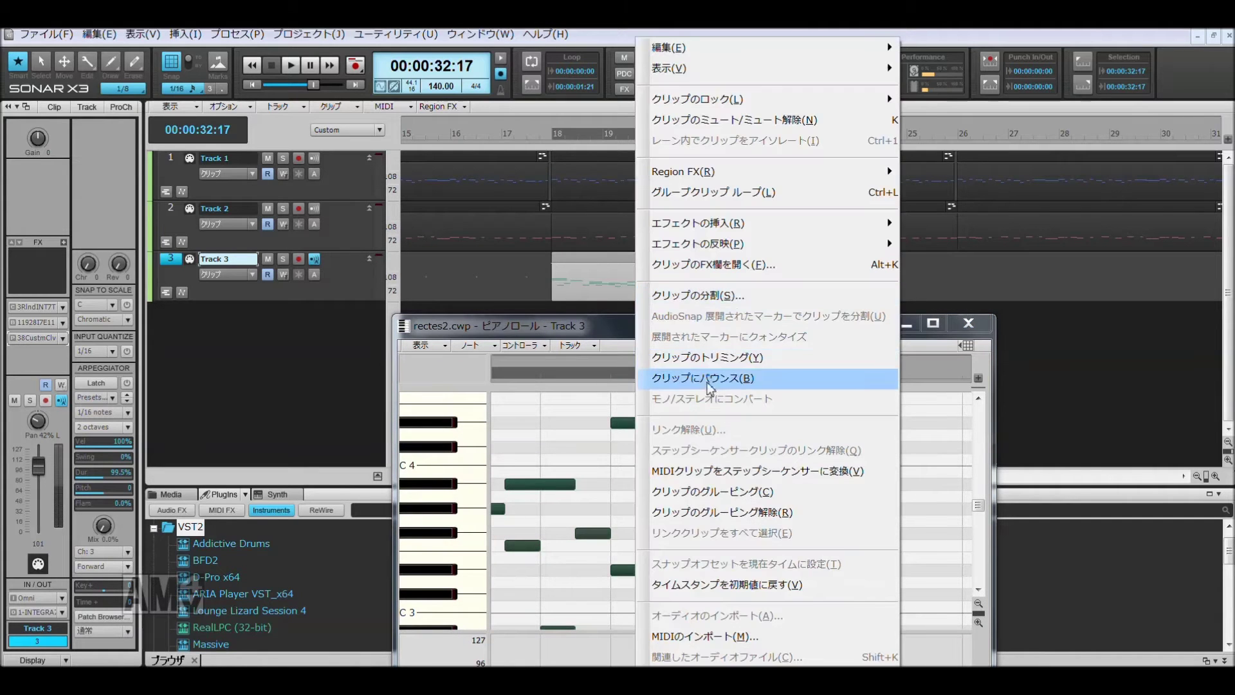
{"action": "left_click", "coordinate": [717, 380]}
Step: Add one-beat notes Eb4, Bb3 and Ab3 at beats 1, 2.5 and 4 of measure 20 on Track 3
{"action": "left_click_drag", "start_coordinate": [758, 423], "coordinate": [786, 425]}
{"action": "left_click", "coordinate": [756, 423]}
{"action": "left_click", "coordinate": [859, 484]}
{"action": "left_click_drag", "start_coordinate": [840, 340], "coordinate": [702, 189]}
{"action": "scroll", "coordinate": [722, 382], "scroll_direction": "right", "scroll_amount": 3}
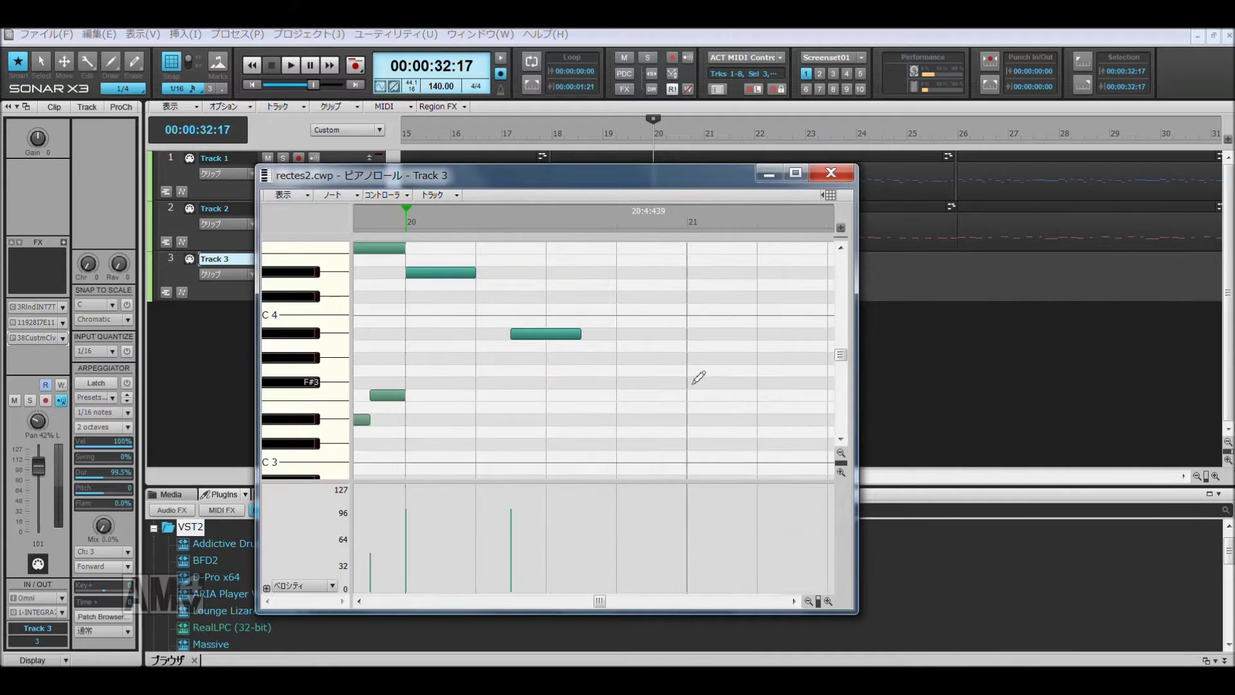
{"action": "left_click_drag", "start_coordinate": [621, 382], "coordinate": [622, 359]}
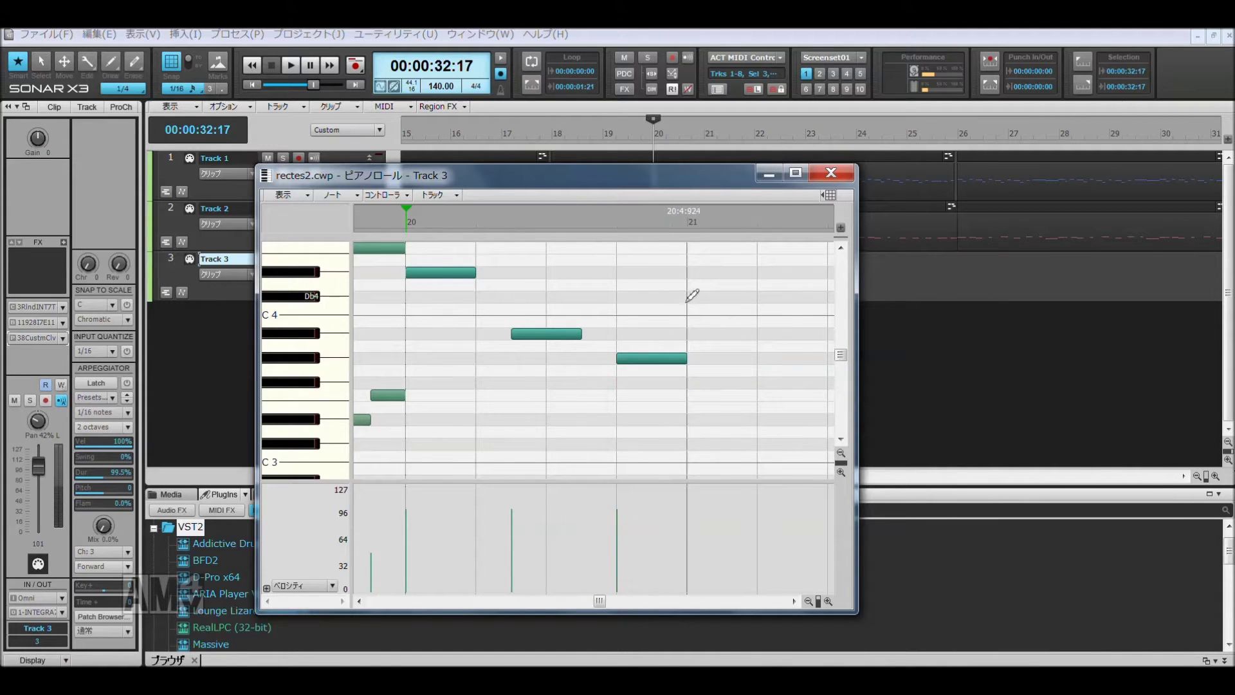
Step: Add one-beat notes F4, Bb3 and Ab3 at beats 1, 2.5 and 4 of measure 21
{"action": "mouse_move", "coordinate": [691, 271]}
{"action": "left_mouse_down"}
{"action": "mouse_move", "coordinate": [707, 252]}
{"action": "mouse_move", "coordinate": [740, 263]}
{"action": "mouse_move", "coordinate": [736, 334]}
{"action": "left_mouse_up"}
{"action": "scroll", "coordinate": [772, 289], "scroll_direction": "right", "scroll_amount": 1}
{"action": "scroll", "coordinate": [767, 357], "scroll_direction": "right", "scroll_amount": 1}
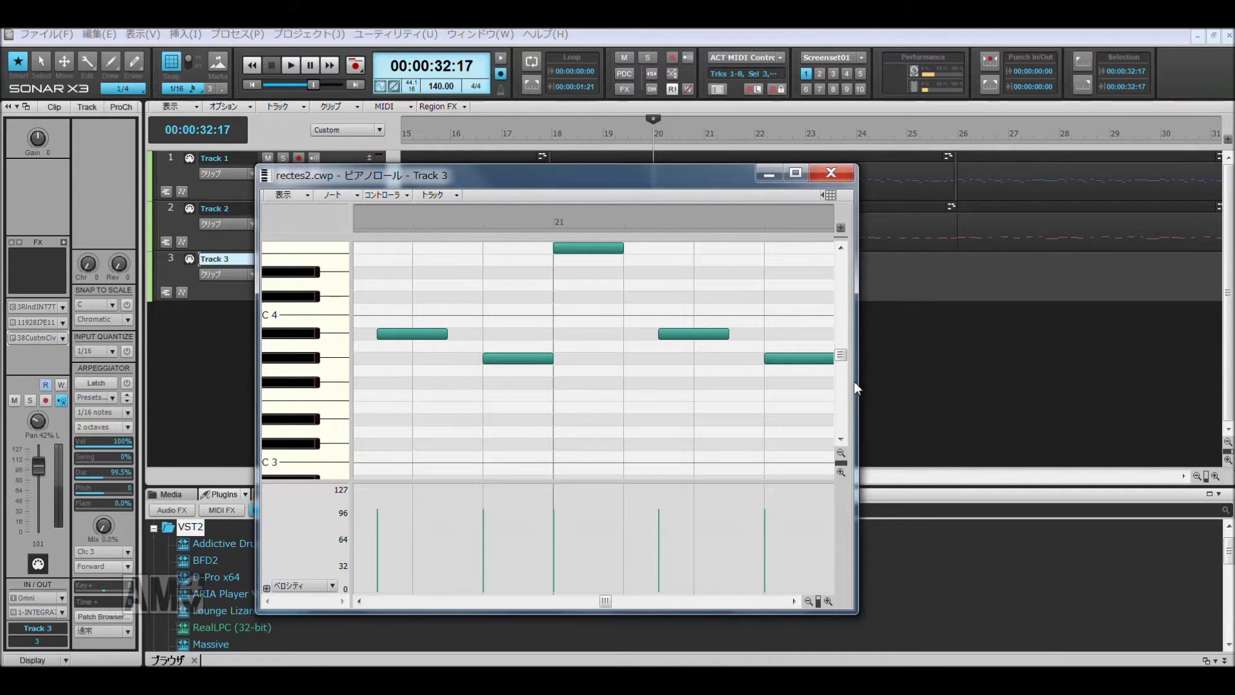
Step: Copy the accompaniment notes from beat 1.5 of measure 18 to the end of measure 19, including only track events
{"action": "left_click_drag", "start_coordinate": [861, 380], "coordinate": [945, 383]}
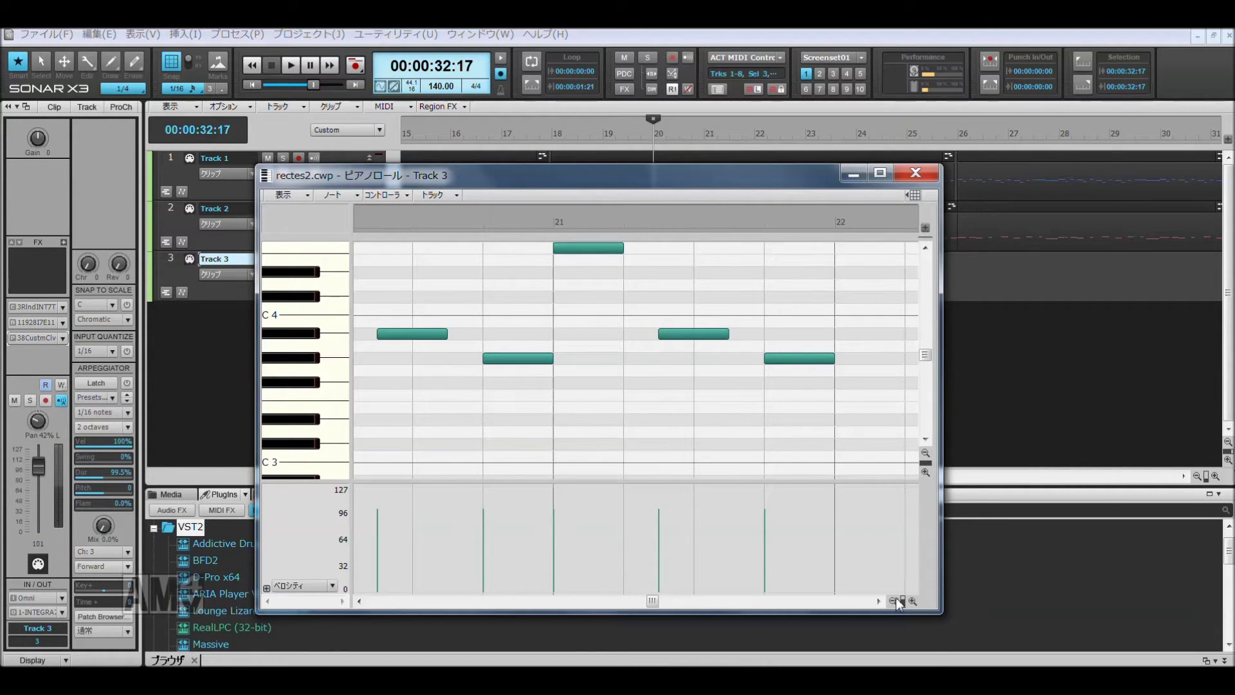
{"action": "left_click", "coordinate": [893, 600]}
{"action": "left_click", "coordinate": [893, 600]}
{"action": "scroll", "coordinate": [504, 361], "scroll_direction": "left", "scroll_amount": 3}
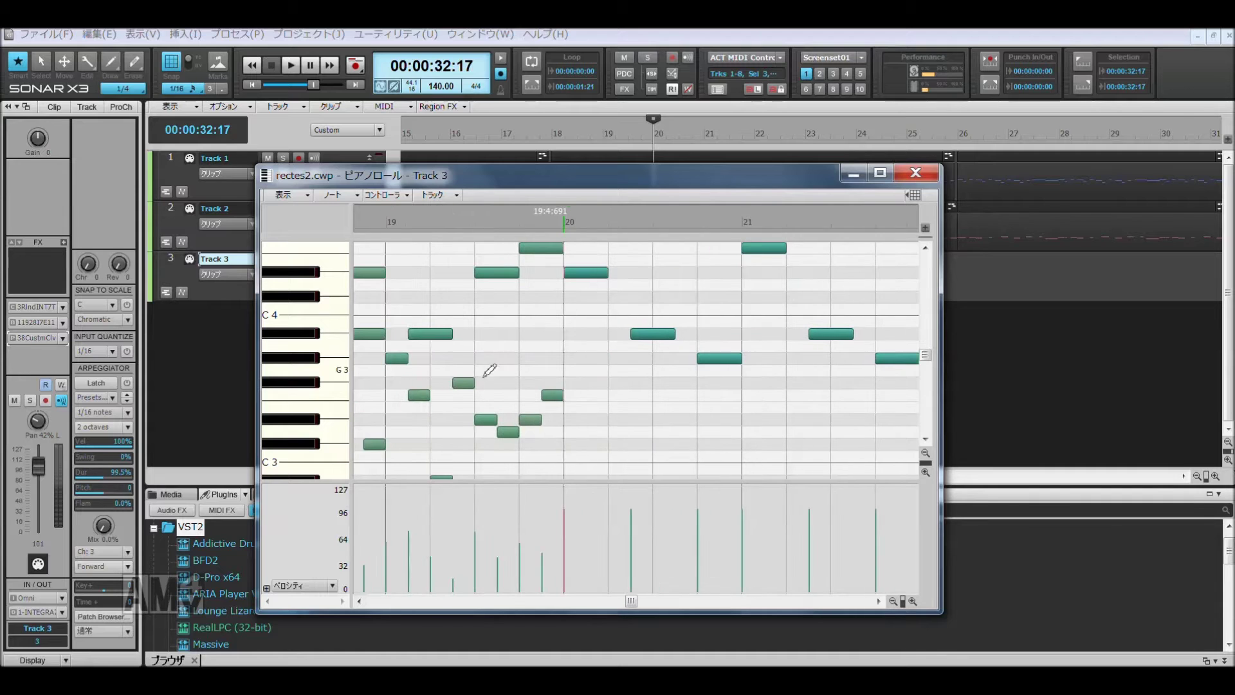
{"action": "scroll", "coordinate": [489, 371], "scroll_direction": "left", "scroll_amount": 1}
{"action": "scroll", "coordinate": [574, 354], "scroll_direction": "down", "scroll_amount": 2}
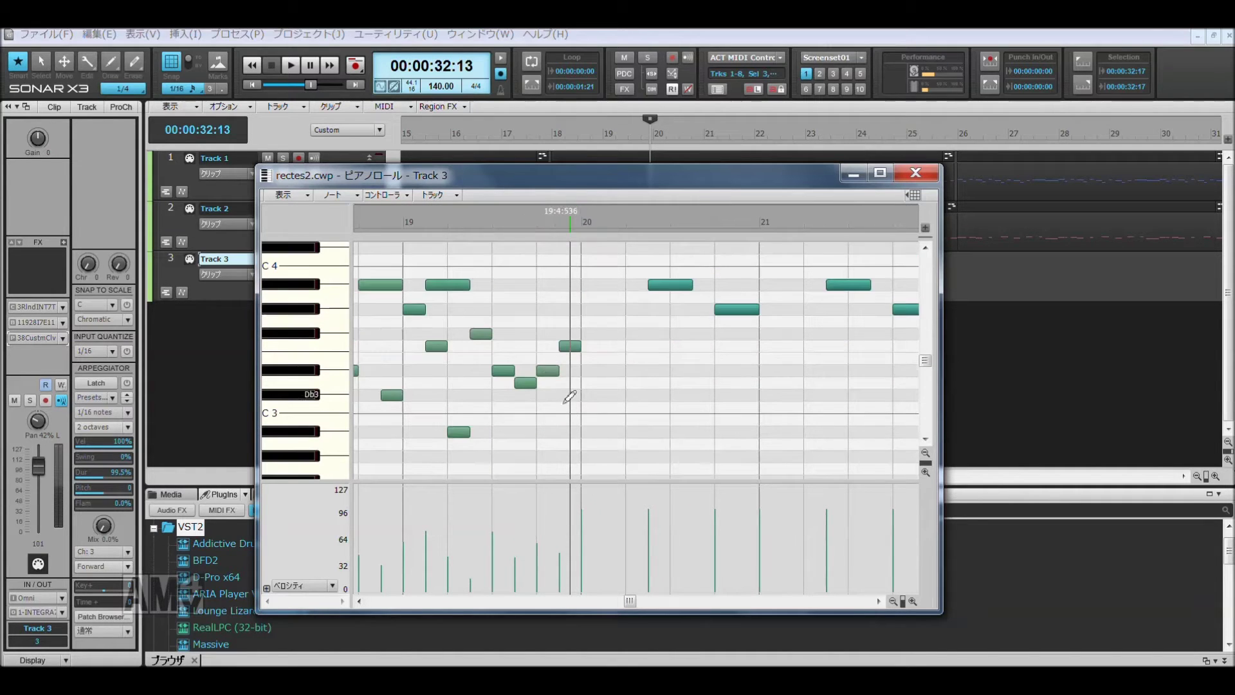
{"action": "left_click_drag", "start_coordinate": [577, 446], "coordinate": [542, 383]}
{"action": "key", "text": "ctrl+c"}
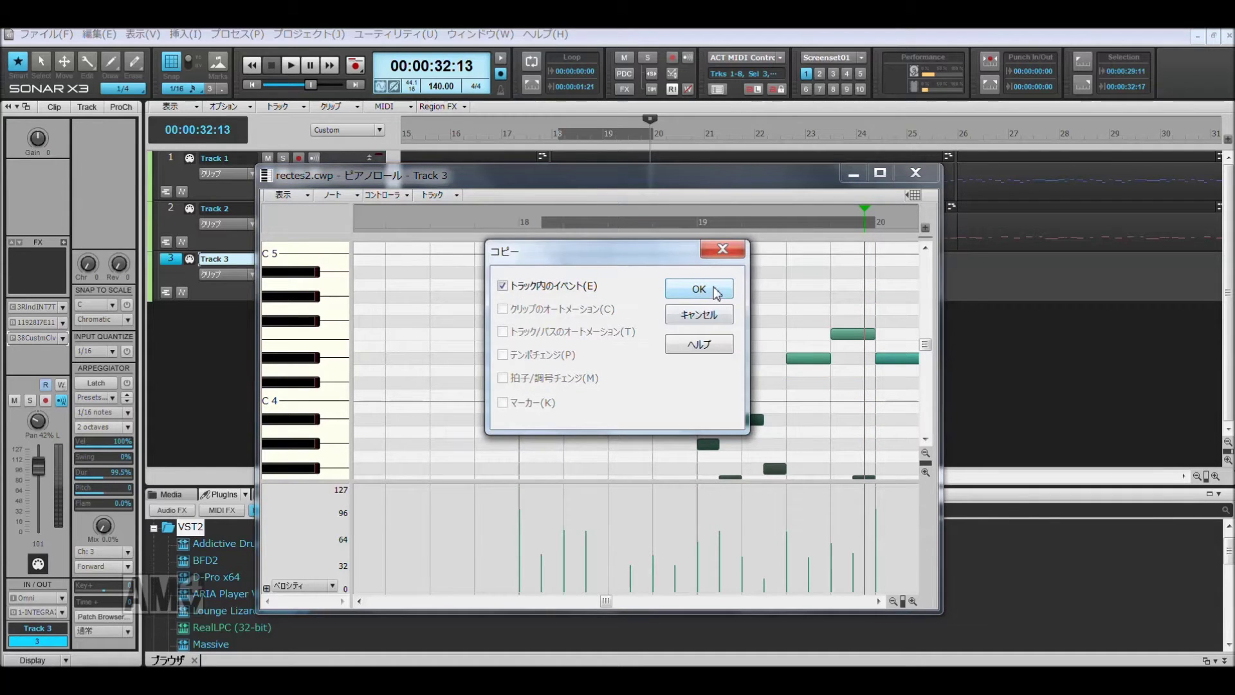
{"action": "left_click", "coordinate": [716, 293]}
Step: Paste the copied accompaniment at beat 1.5 of measure 20 and play it back
{"action": "left_click", "coordinate": [898, 327]}
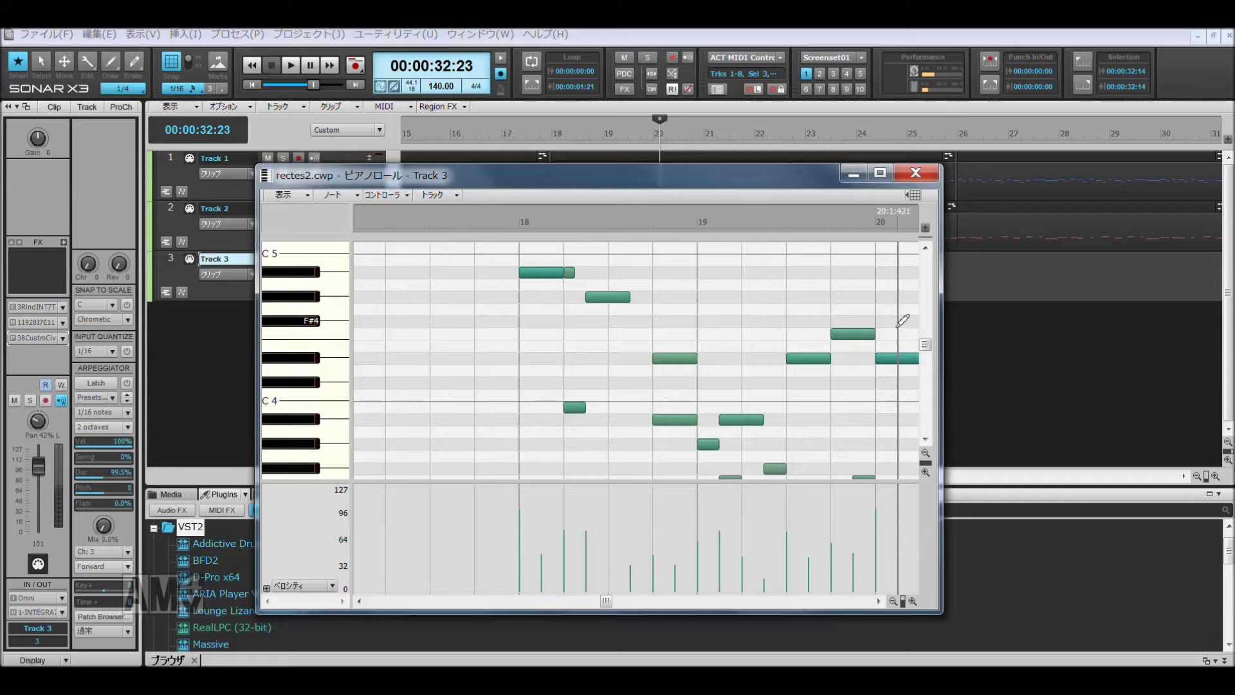
{"action": "scroll", "coordinate": [865, 440], "scroll_direction": "right", "scroll_amount": 5}
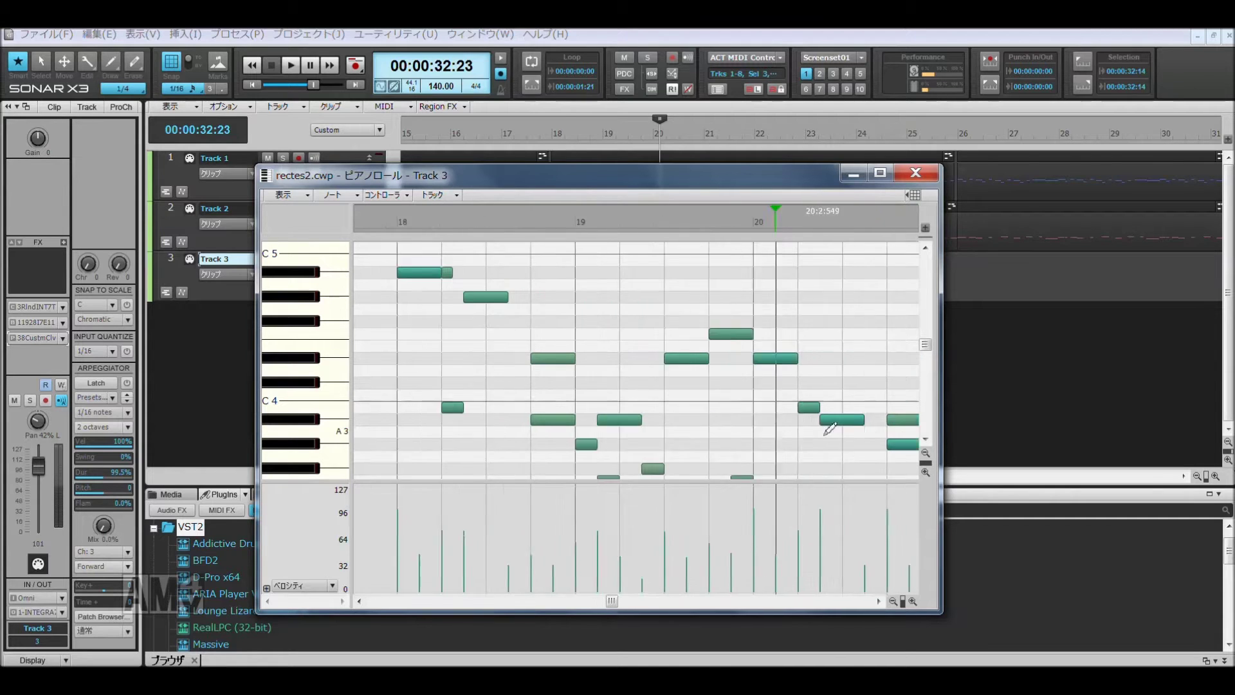
{"action": "scroll", "coordinate": [727, 440], "scroll_direction": "down", "scroll_amount": 4}
{"action": "key", "text": "space"}
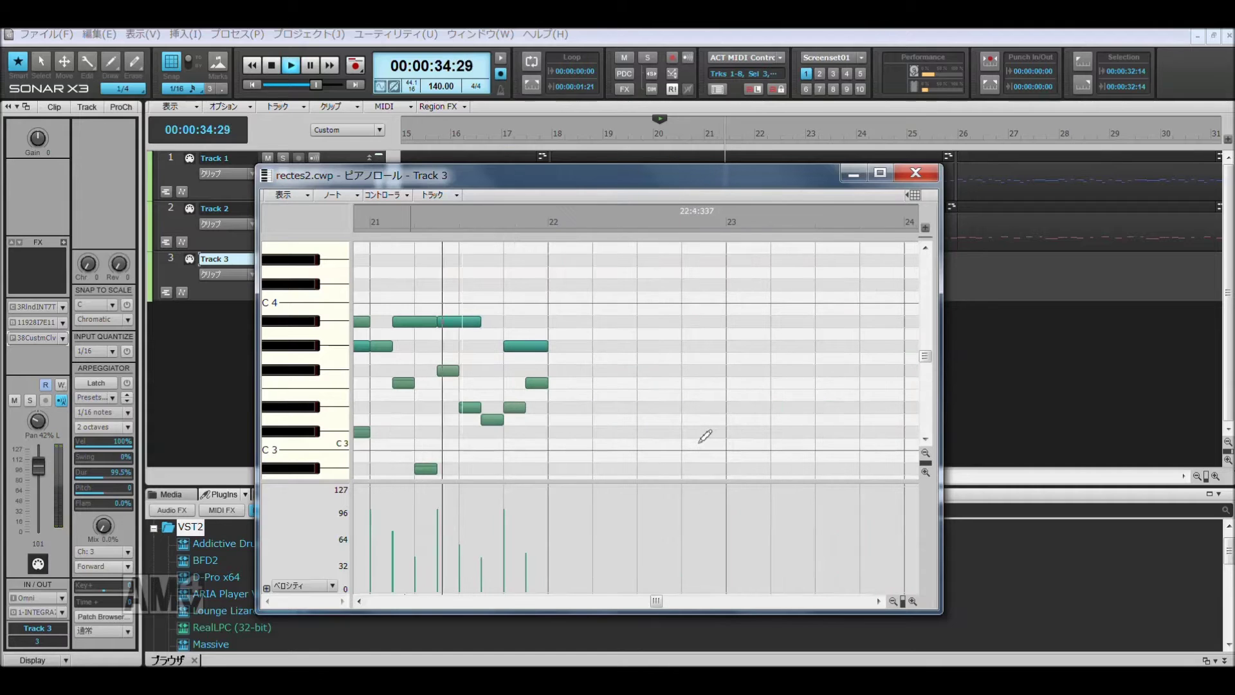
{"action": "key", "text": "space"}
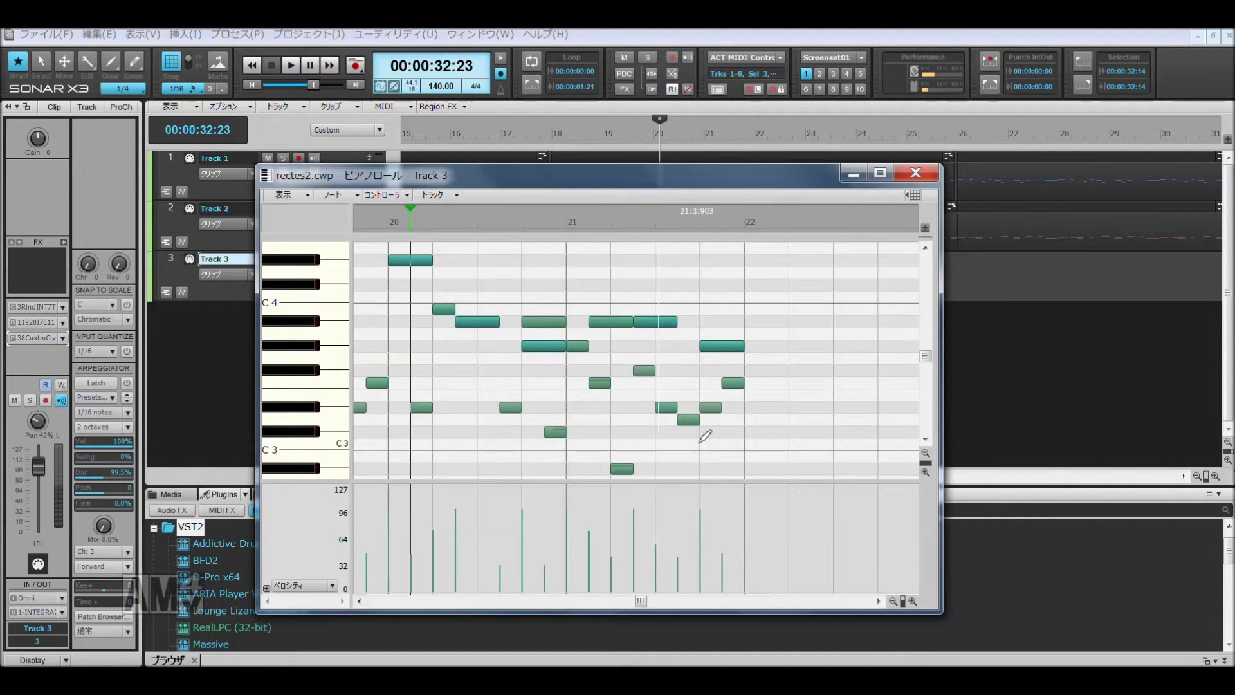
Step: Lower the velocities of measure 20's three melody notes and measure 21's last two to between about 40 and 90, and play back
{"action": "left_click", "coordinate": [409, 261]}
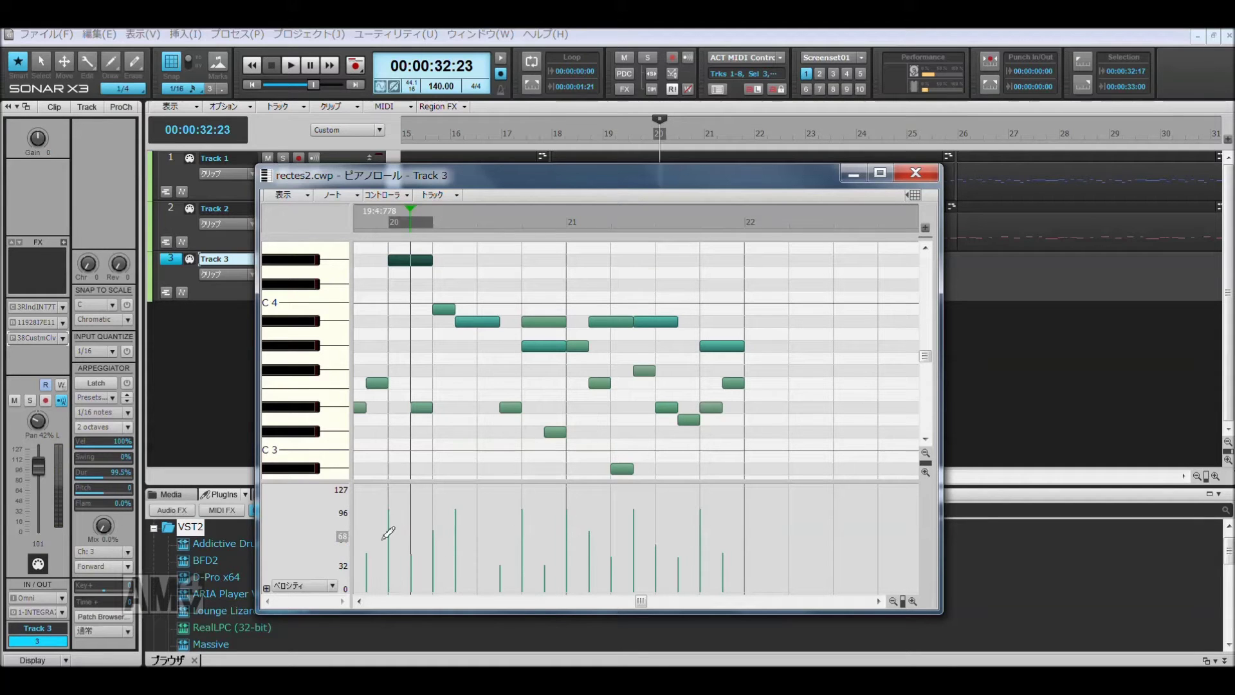
{"action": "left_click", "coordinate": [495, 321]}
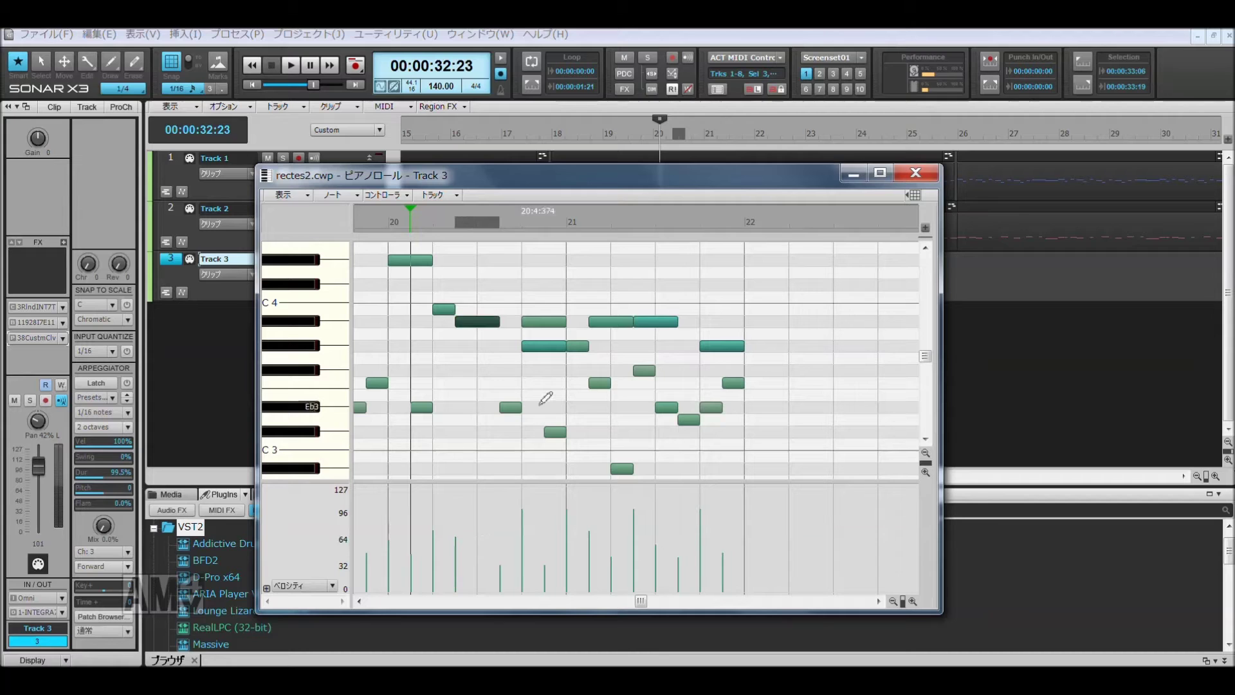
{"action": "left_click", "coordinate": [543, 346]}
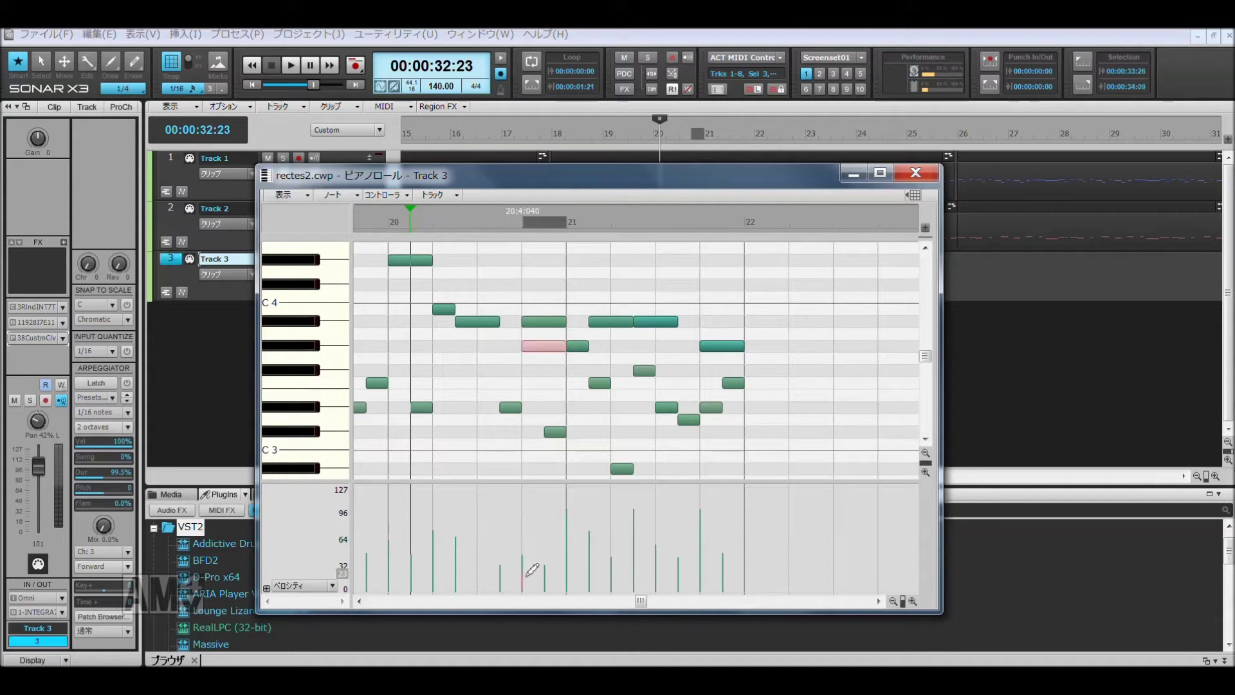
{"action": "left_click_drag", "start_coordinate": [658, 299], "coordinate": [769, 365]}
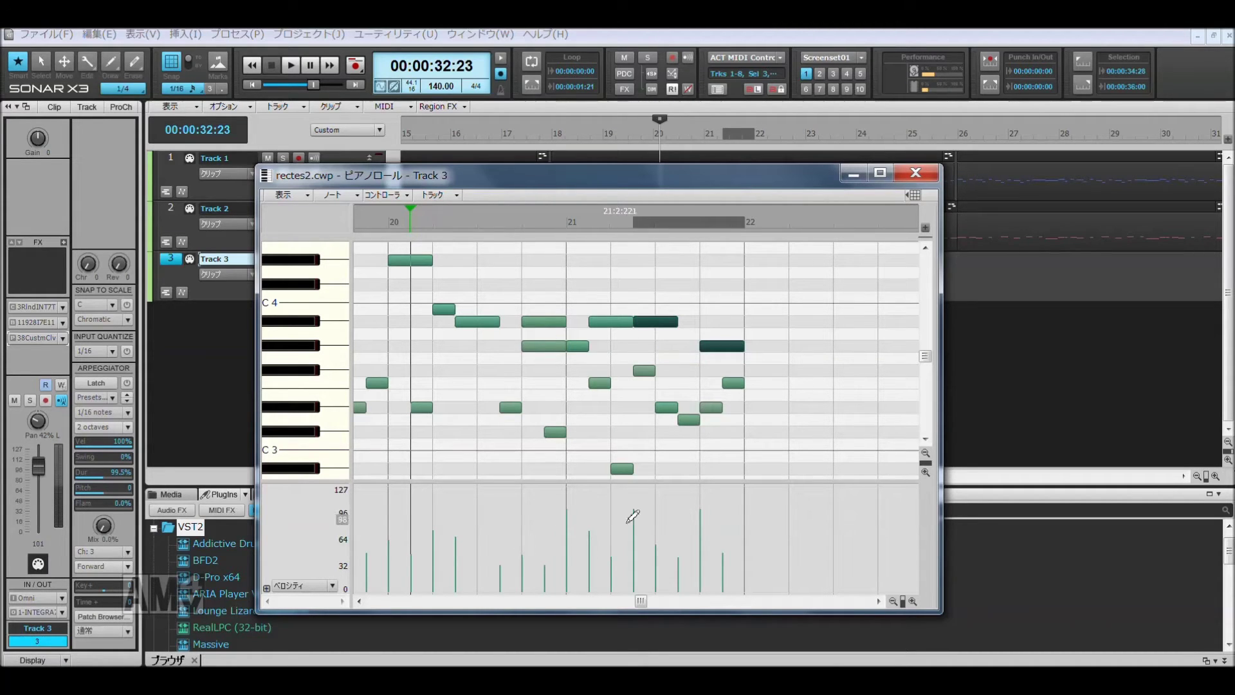
{"action": "key", "text": "space"}
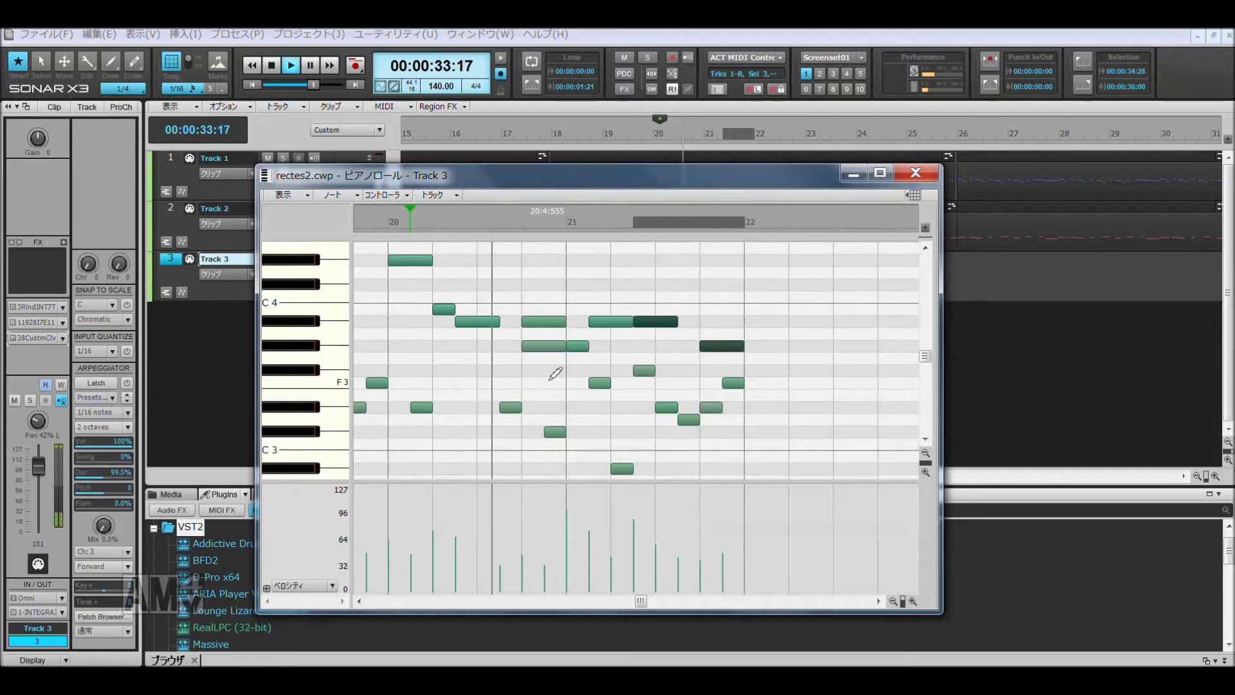
Step: Close the piano roll and play the arrangement from just before measure 18
{"action": "key", "text": "space"}
{"action": "left_click", "coordinate": [915, 173]}
{"action": "left_click", "coordinate": [544, 277]}
{"action": "key", "text": "space"}
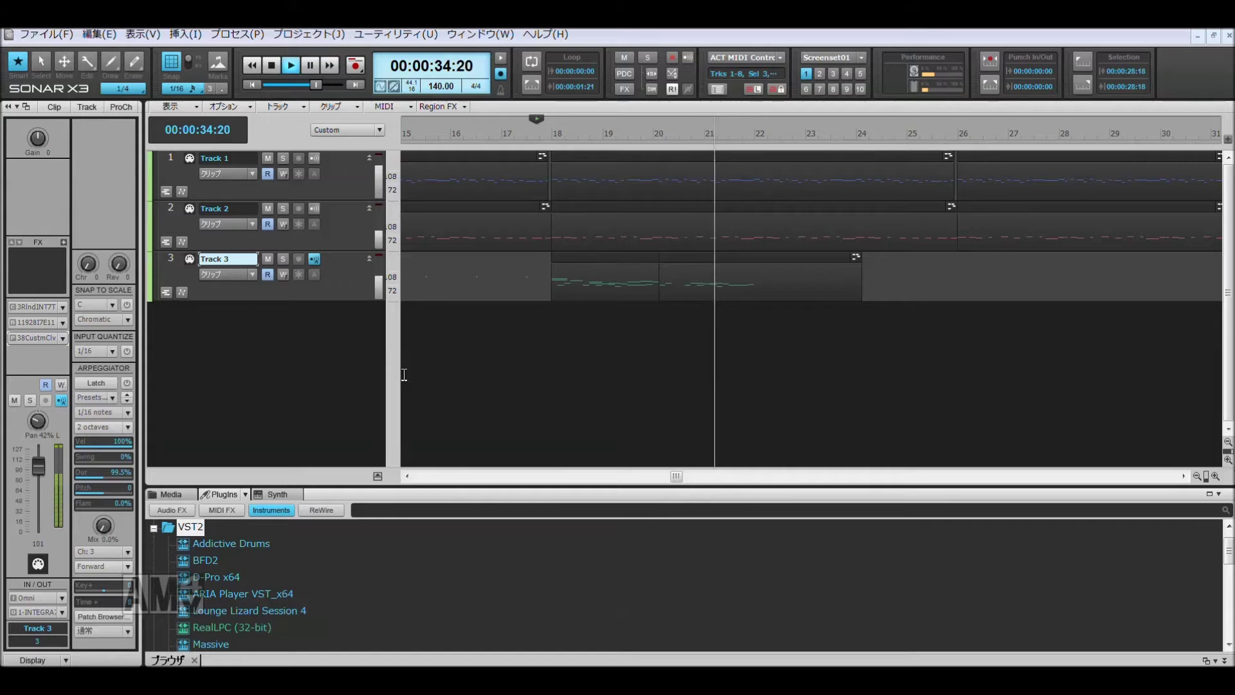
{"action": "key", "text": "space"}
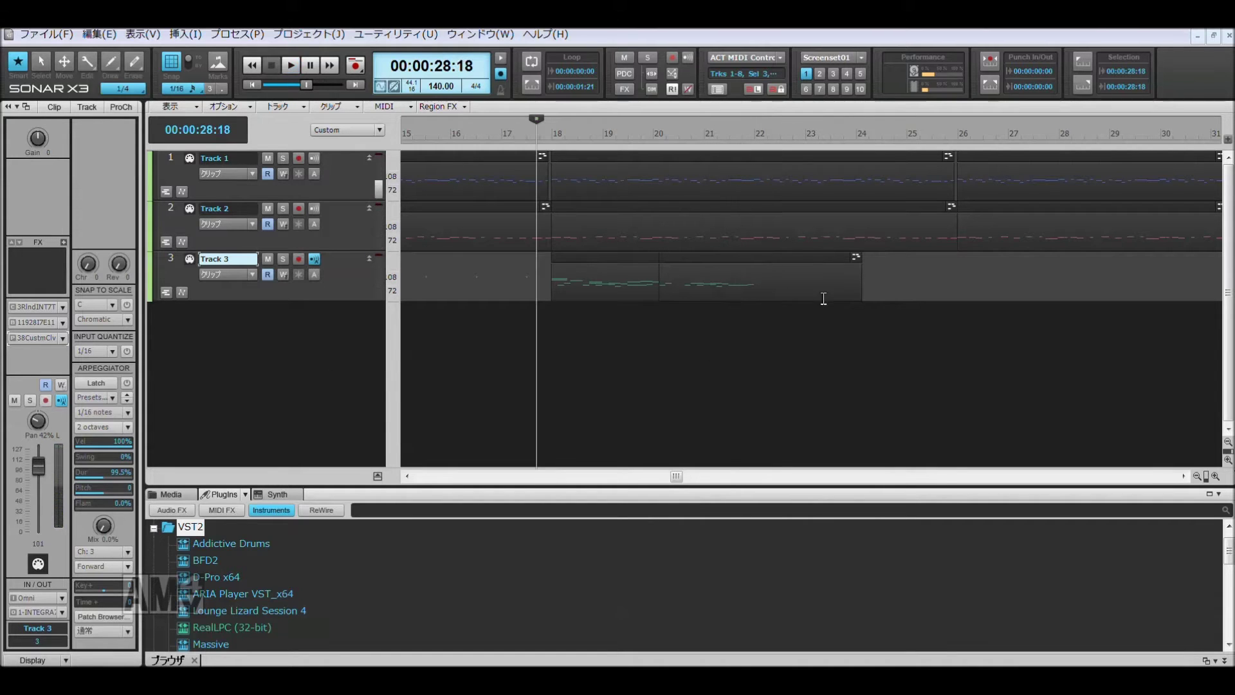
Step: Bounce Track 3's clips from measure 18 through measure 21 into a single clip
{"action": "left_click_drag", "start_coordinate": [868, 296], "coordinate": [592, 322]}
{"action": "right_click", "coordinate": [596, 294]}
{"action": "left_click", "coordinate": [639, 380]}
Step: Copy Track 3's four-measure clip, paste it at measure 22 and play it back
{"action": "left_click", "coordinate": [640, 295]}
{"action": "key", "text": "ctrl+c"}
{"action": "left_click", "coordinate": [701, 285]}
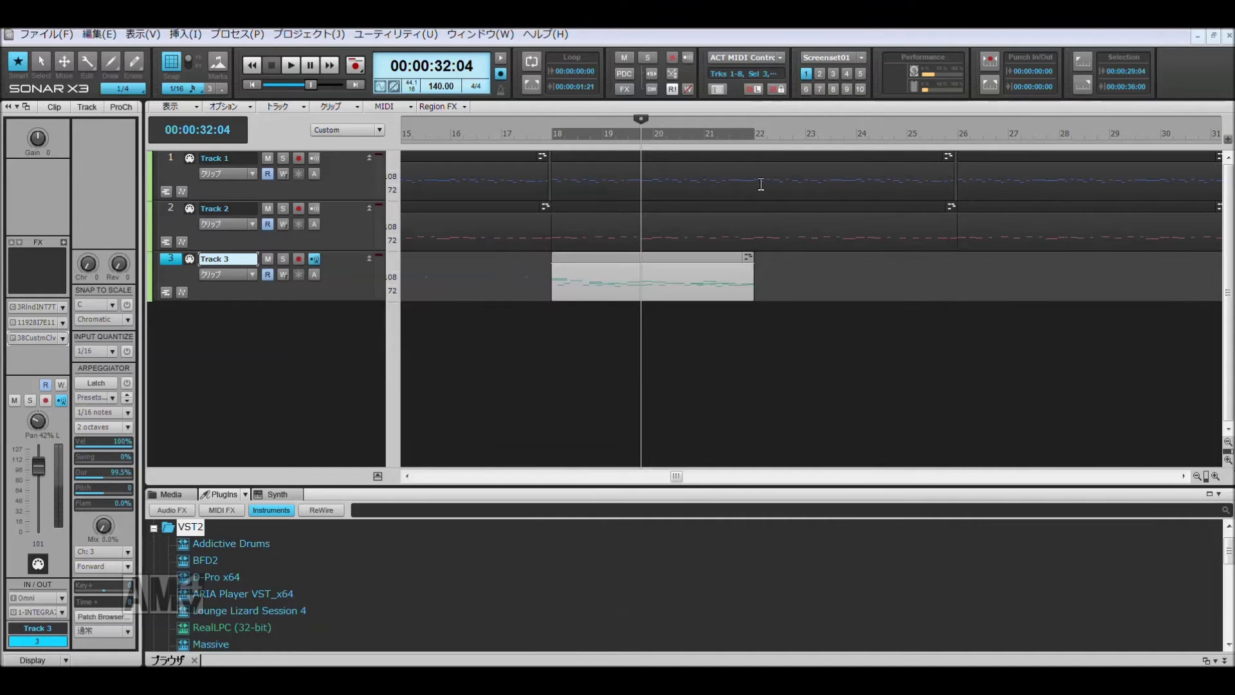
{"action": "left_click", "coordinate": [755, 135]}
{"action": "key", "text": "ctrl+v"}
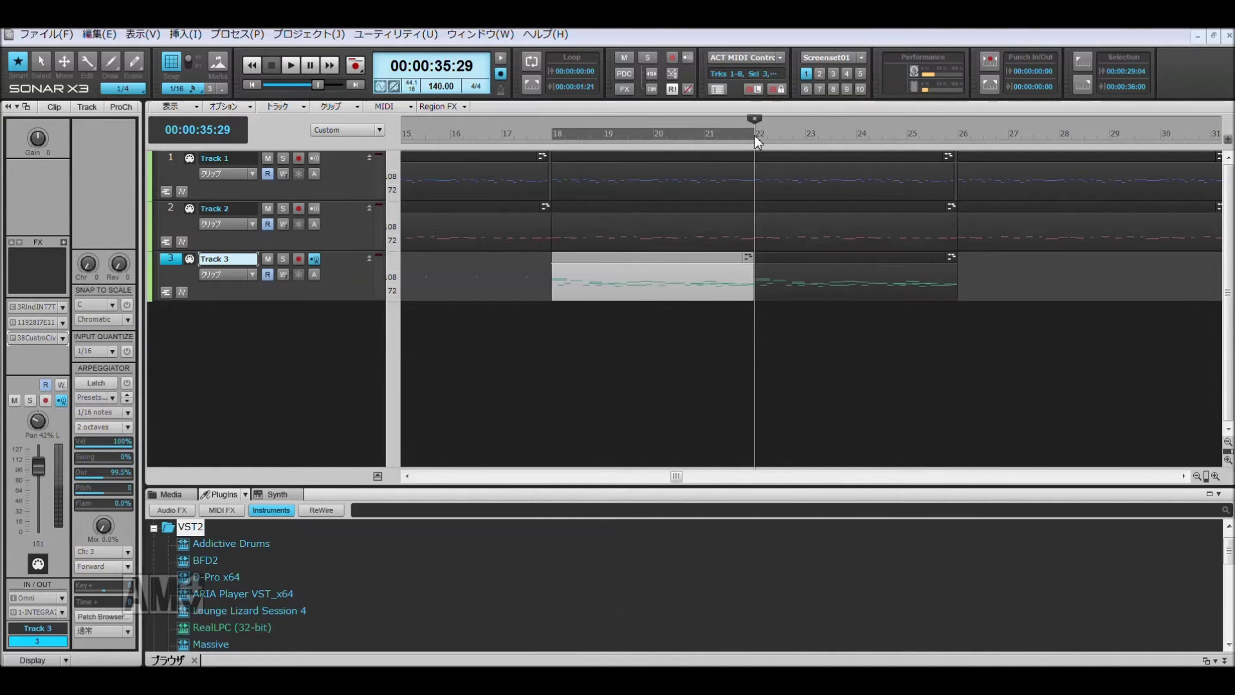
{"action": "key", "text": "space"}
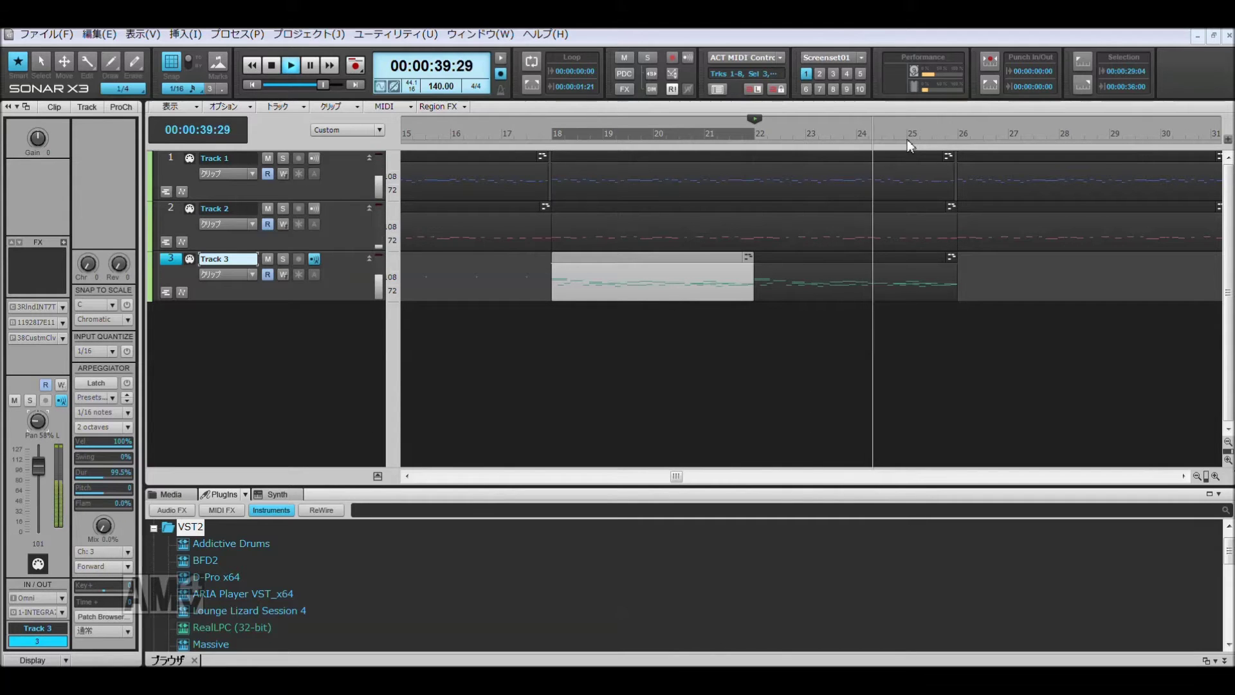
{"action": "key", "text": "space"}
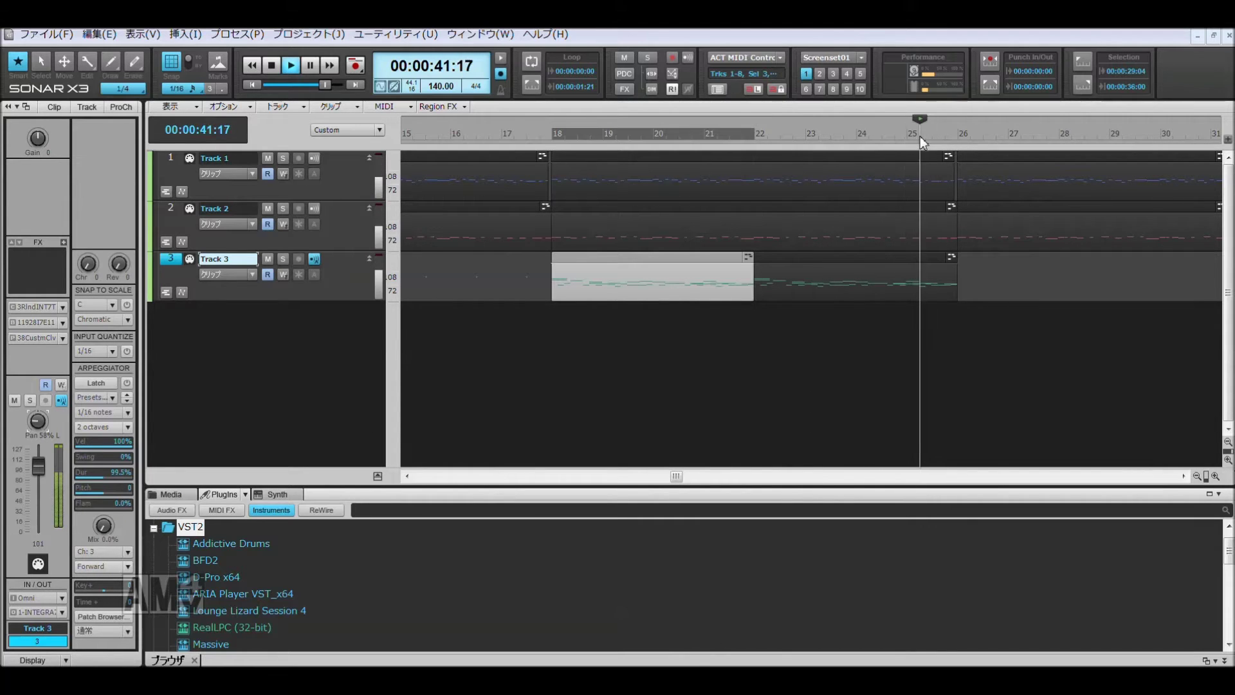
Step: Add a Bb4 note about 1.25 beats long at beat 4 of measure 25 in Track 3's piano roll
{"action": "key", "text": "alt+3"}
{"action": "left_click", "coordinate": [796, 364]}
{"action": "key", "text": "space"}
{"action": "mouse_move", "coordinate": [706, 341]}
{"action": "left_mouse_down"}
{"action": "mouse_move", "coordinate": [678, 282]}
{"action": "mouse_move", "coordinate": [714, 297]}
{"action": "mouse_move", "coordinate": [715, 335]}
{"action": "left_mouse_up"}
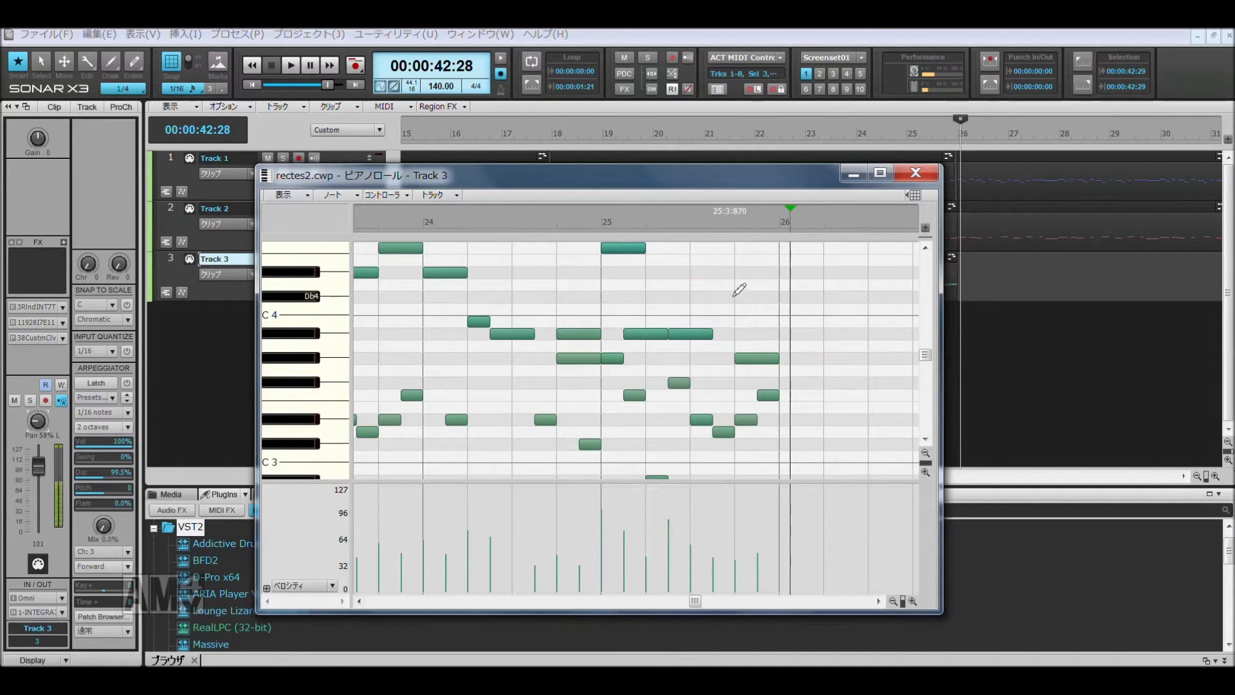
{"action": "mouse_move", "coordinate": [741, 256]}
{"action": "left_mouse_down"}
{"action": "mouse_move", "coordinate": [776, 273]}
{"action": "mouse_move", "coordinate": [796, 239]}
{"action": "mouse_move", "coordinate": [797, 298]}
{"action": "left_mouse_up"}
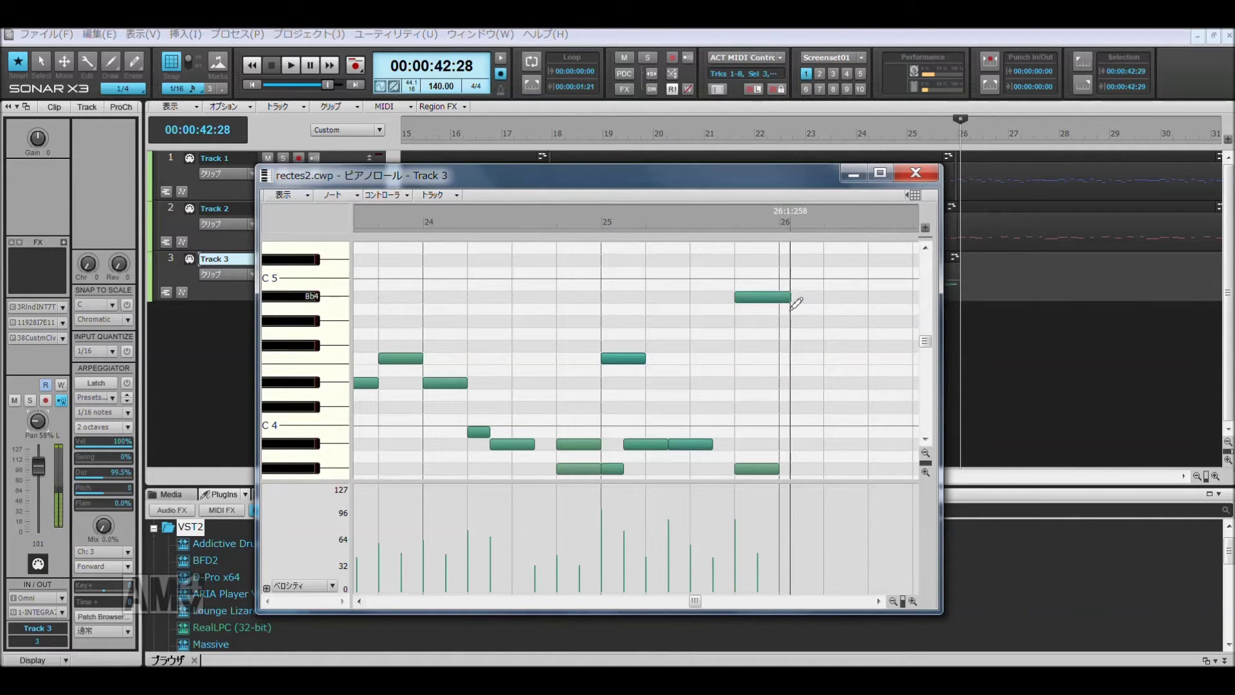
{"action": "scroll", "coordinate": [738, 451], "scroll_direction": "down", "scroll_amount": 2}
{"action": "scroll", "coordinate": [738, 452], "scroll_direction": "down", "scroll_amount": 3}
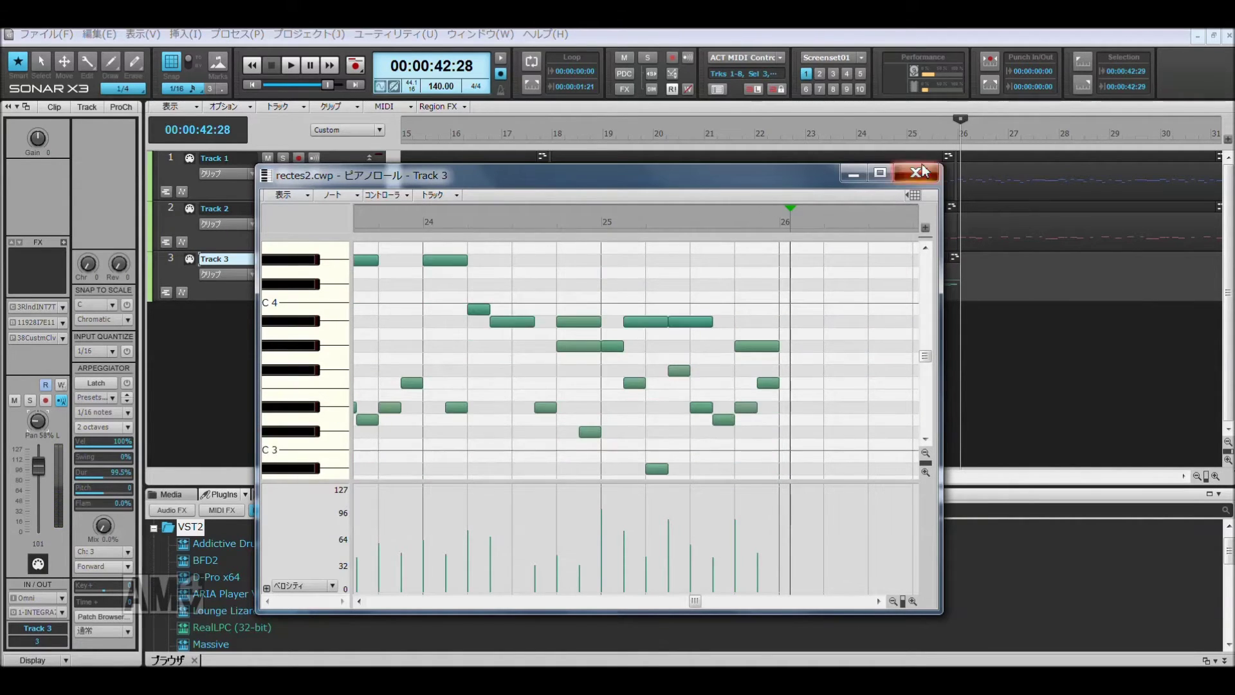
{"action": "left_click", "coordinate": [922, 172]}
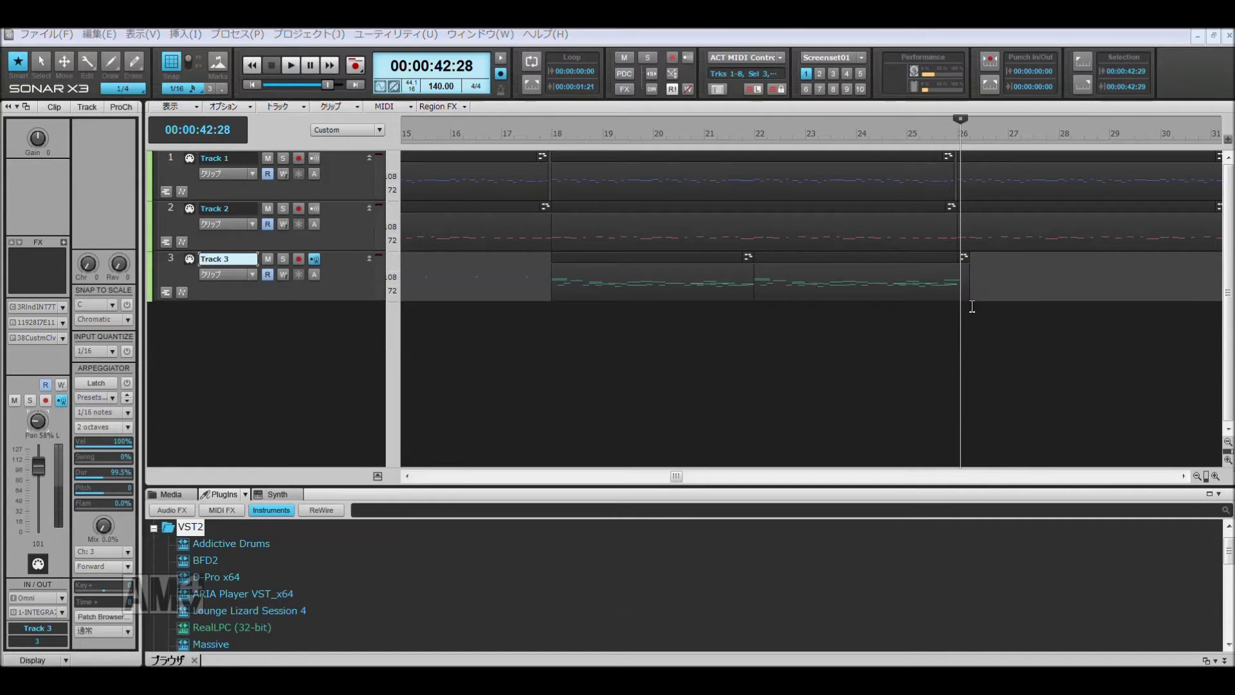
Step: Reopen Track 3's piano roll and shorten measure 25's Bb4 note to one beat
{"action": "key", "text": "alt+6"}
{"action": "scroll", "coordinate": [714, 386], "scroll_direction": "down", "scroll_amount": 2}
{"action": "scroll", "coordinate": [631, 369], "scroll_direction": "up", "scroll_amount": 2}
{"action": "scroll", "coordinate": [586, 357], "scroll_direction": "up", "scroll_amount": 2}
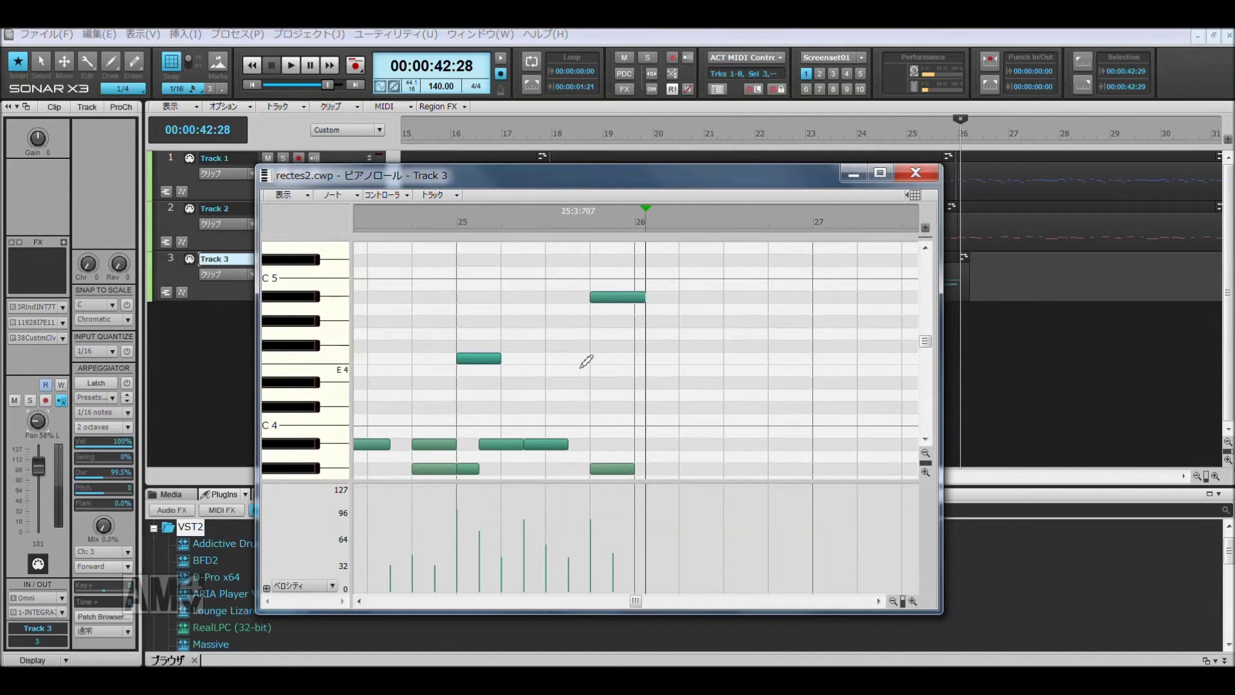
{"action": "left_click", "coordinate": [641, 298]}
{"action": "left_click", "coordinate": [502, 287]}
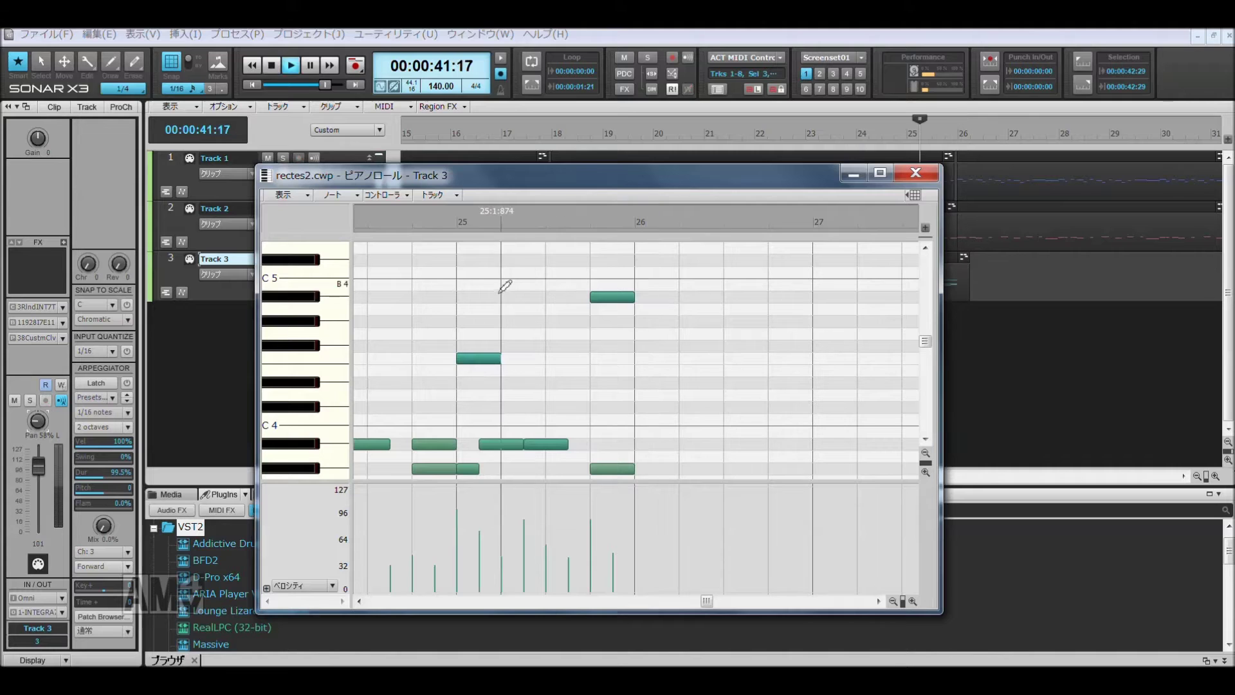
Step: Delete the G#3 note at beat 4 of measure 25, play back the passage and close the piano roll
{"action": "scroll", "coordinate": [572, 414], "scroll_direction": "down", "scroll_amount": 1}
{"action": "key", "text": "space"}
{"action": "right_click", "coordinate": [605, 444]}
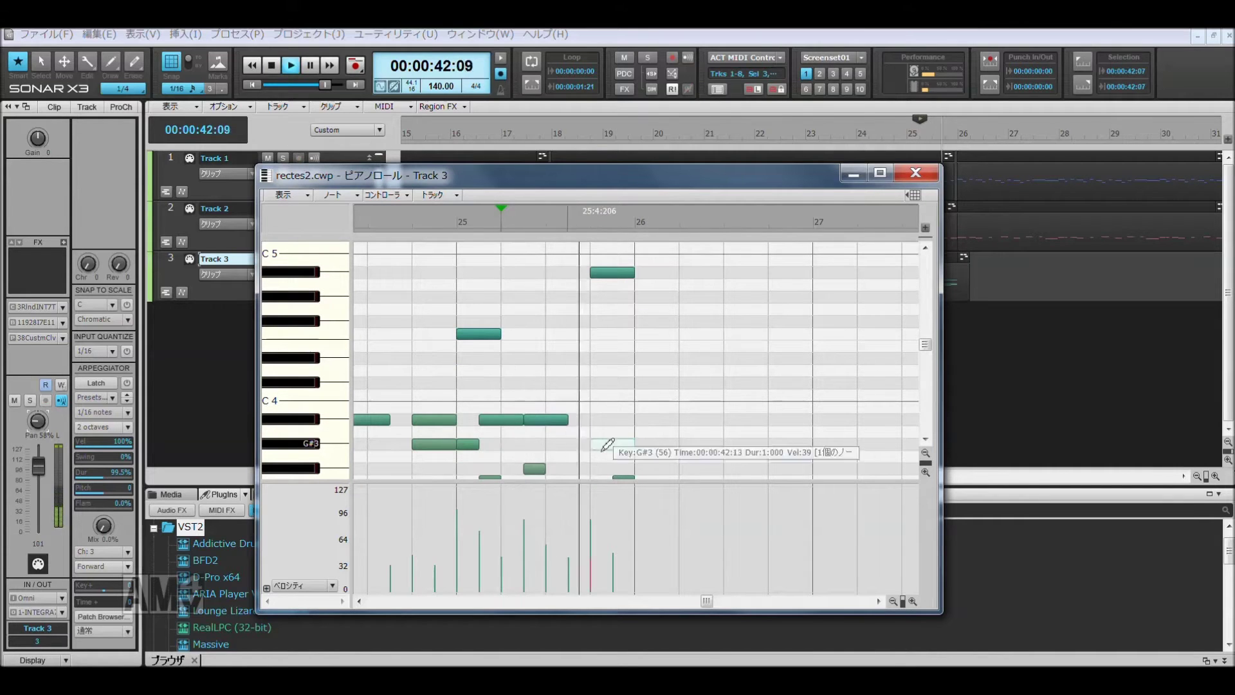
{"action": "key", "text": "space"}
{"action": "key", "text": "space"}
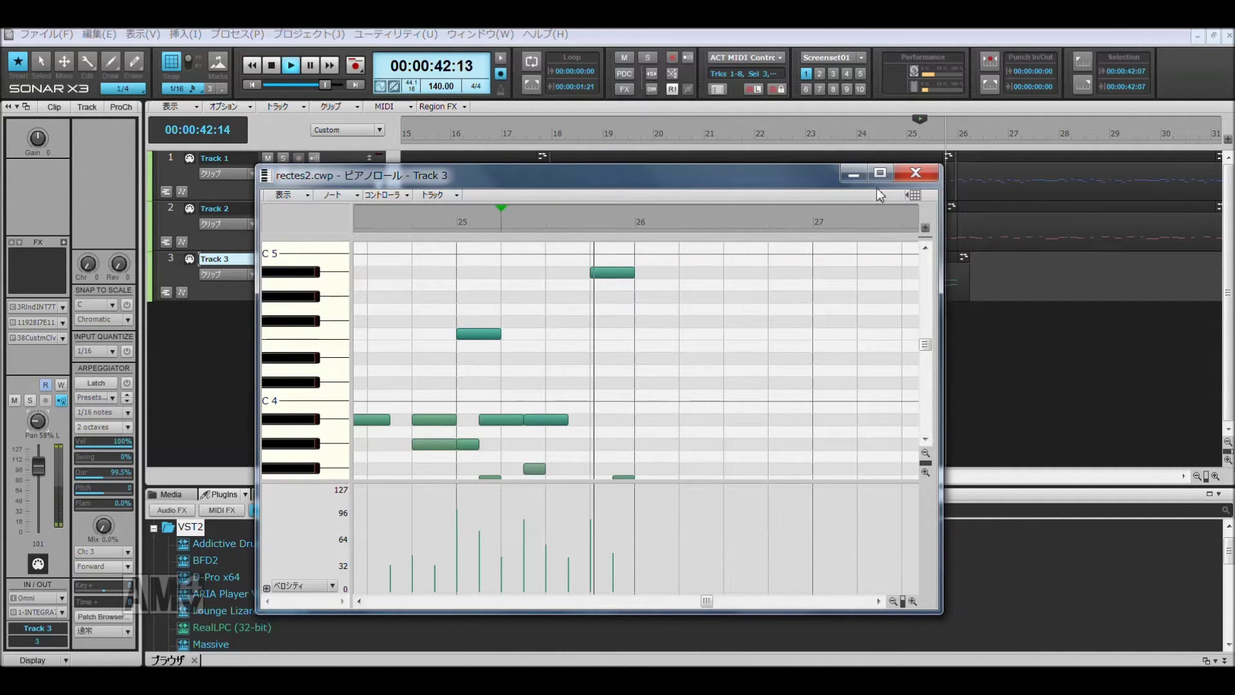
{"action": "key", "text": "space"}
{"action": "left_click", "coordinate": [626, 444]}
{"action": "key", "text": "space"}
{"action": "key", "text": "space"}
{"action": "left_click", "coordinate": [918, 174]}
Step: Play from just before measure 18 while trying the Lil' Takker, Darker Side and 32NewAgLy patches on Track 3
{"action": "left_click", "coordinate": [538, 135]}
{"action": "key", "text": "space"}
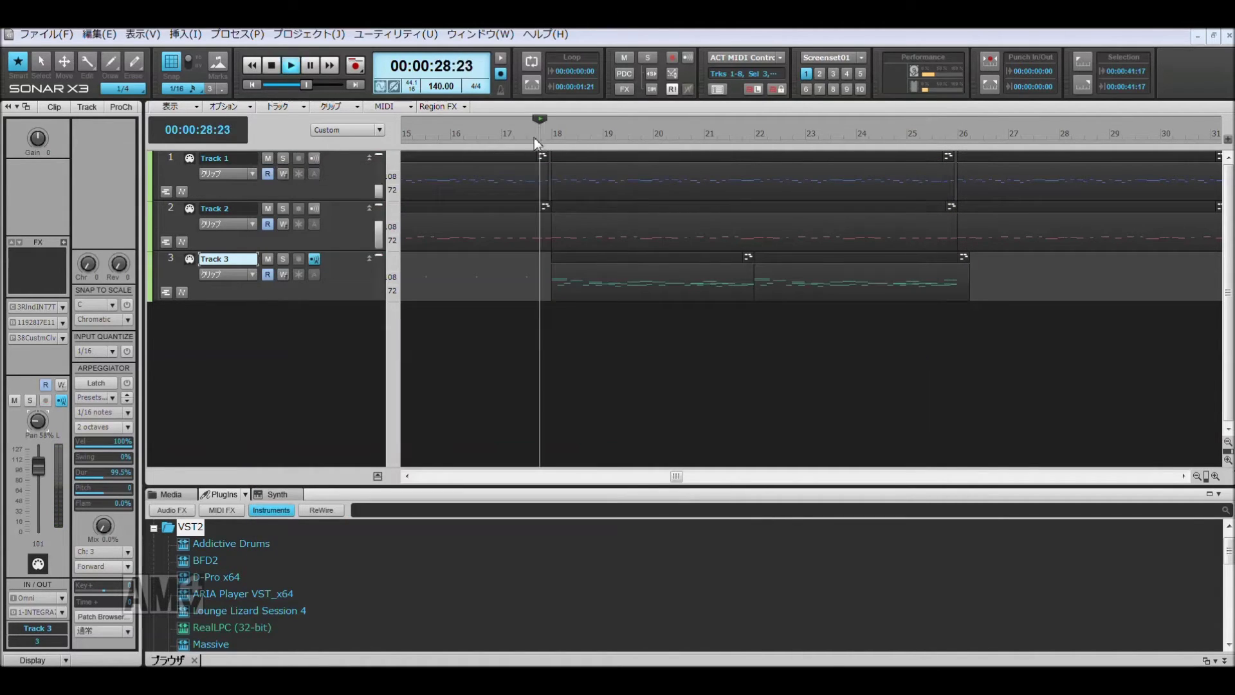
{"action": "left_click", "coordinate": [62, 338]}
{"action": "left_click", "coordinate": [58, 510]}
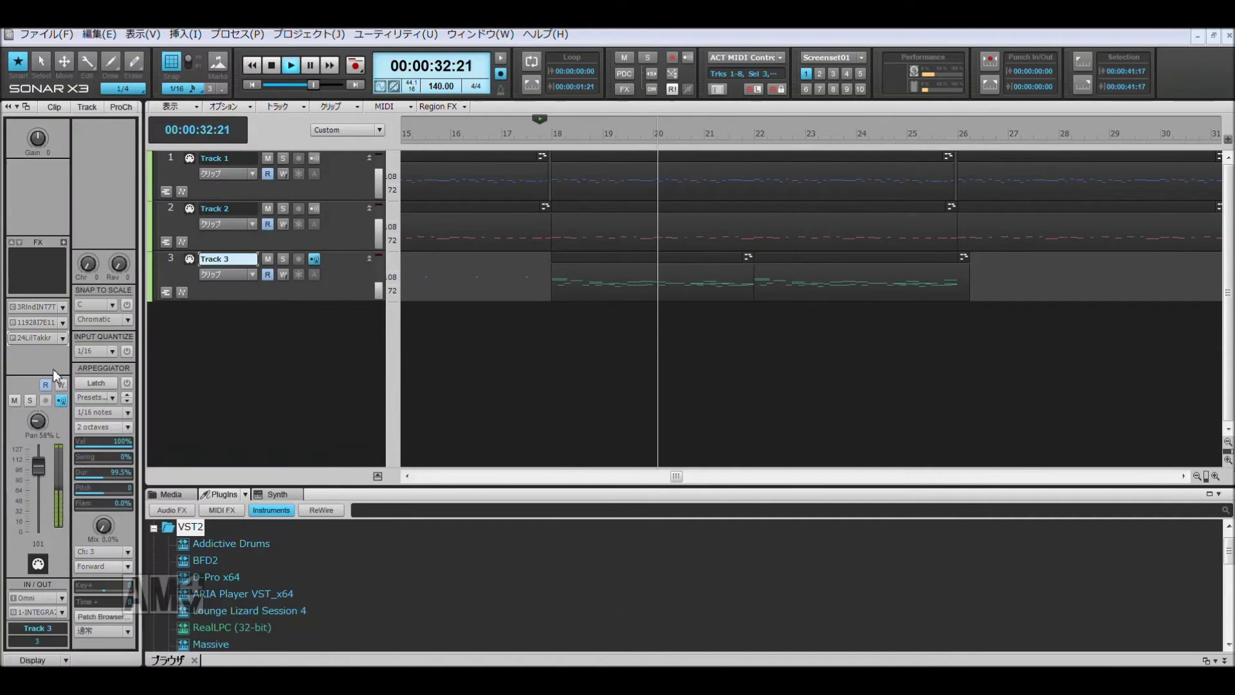
{"action": "left_click", "coordinate": [63, 339]}
{"action": "left_click", "coordinate": [63, 345]}
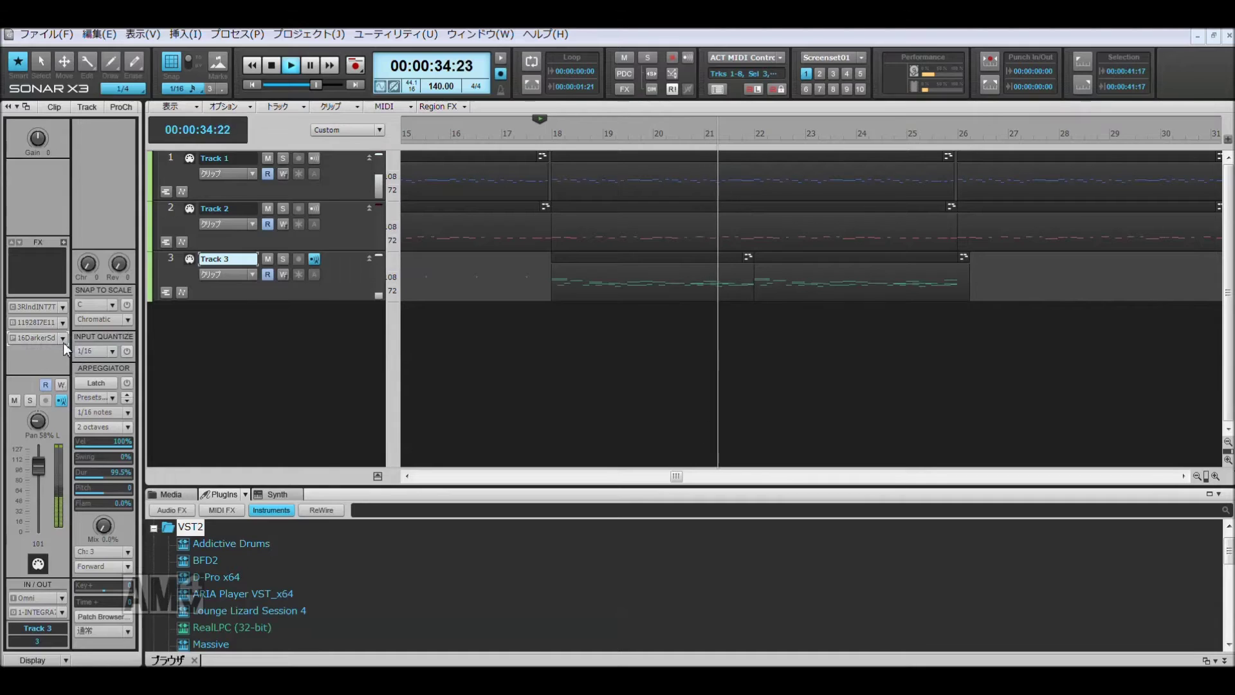
{"action": "left_click", "coordinate": [63, 339]}
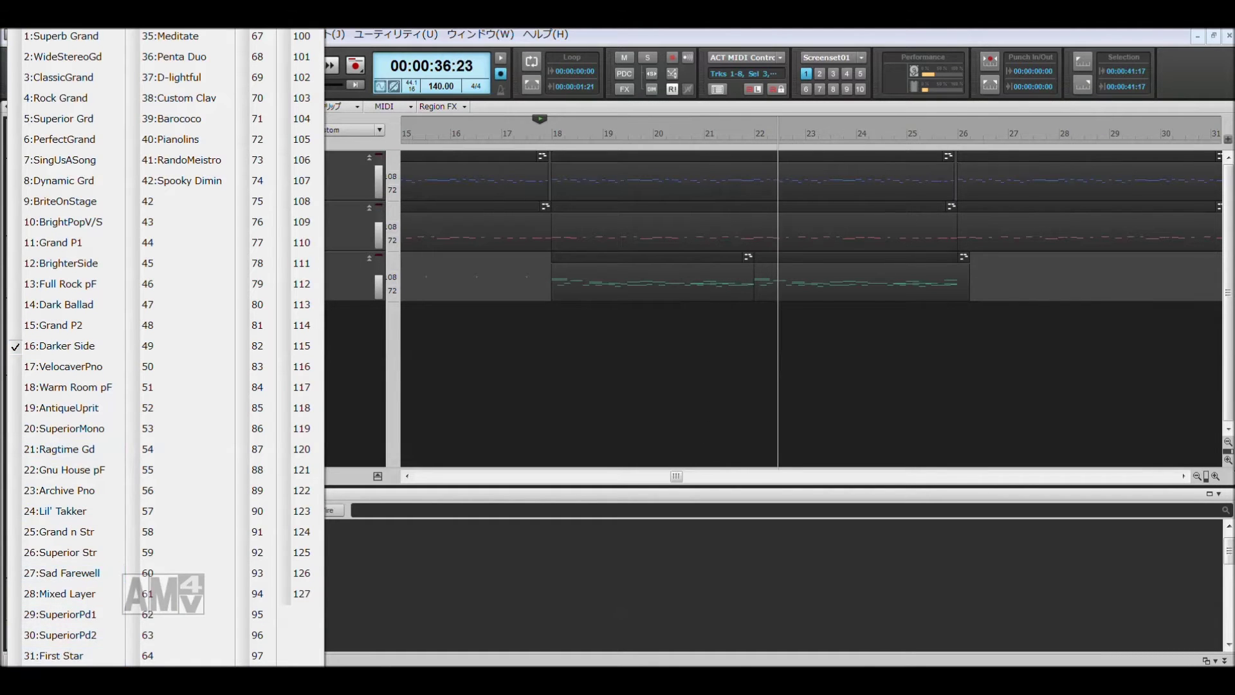
{"action": "left_click", "coordinate": [58, 663]}
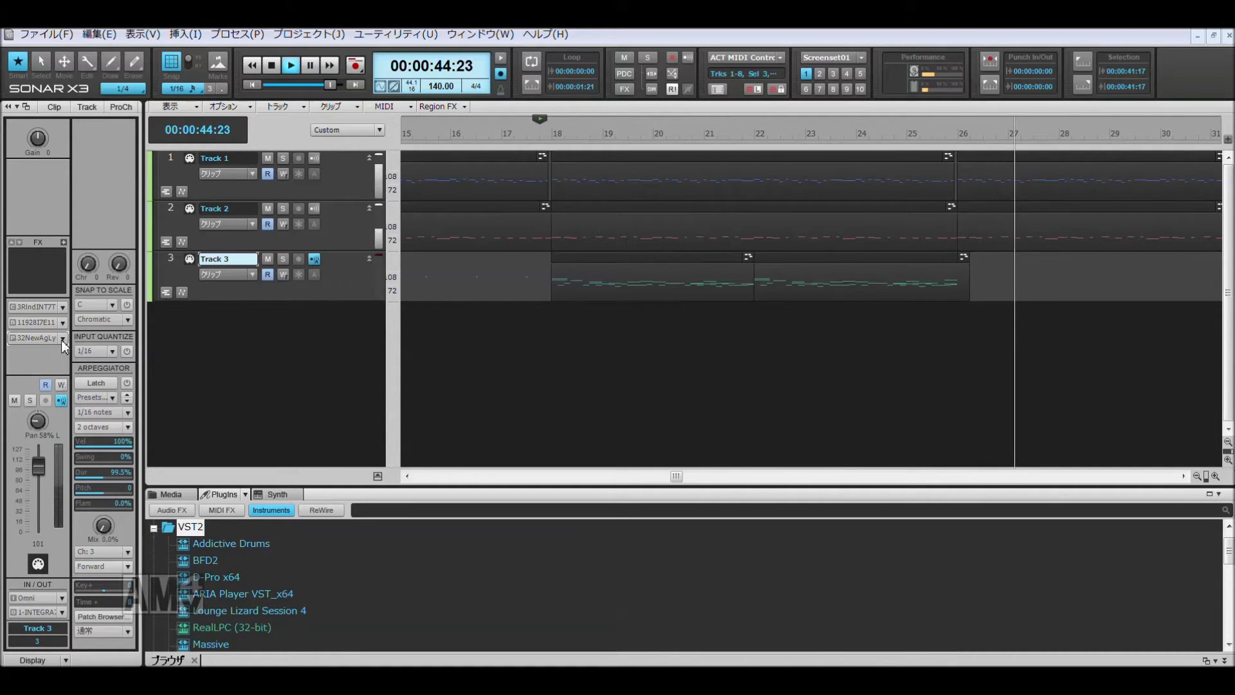
{"action": "key", "text": "space"}
Step: Copy Track 3's clips starting at measure 18, including track events, paste them at measure 26 and play back
{"action": "left_click_drag", "start_coordinate": [1081, 311], "coordinate": [551, 267]}
{"action": "key", "text": "ctrl+c"}
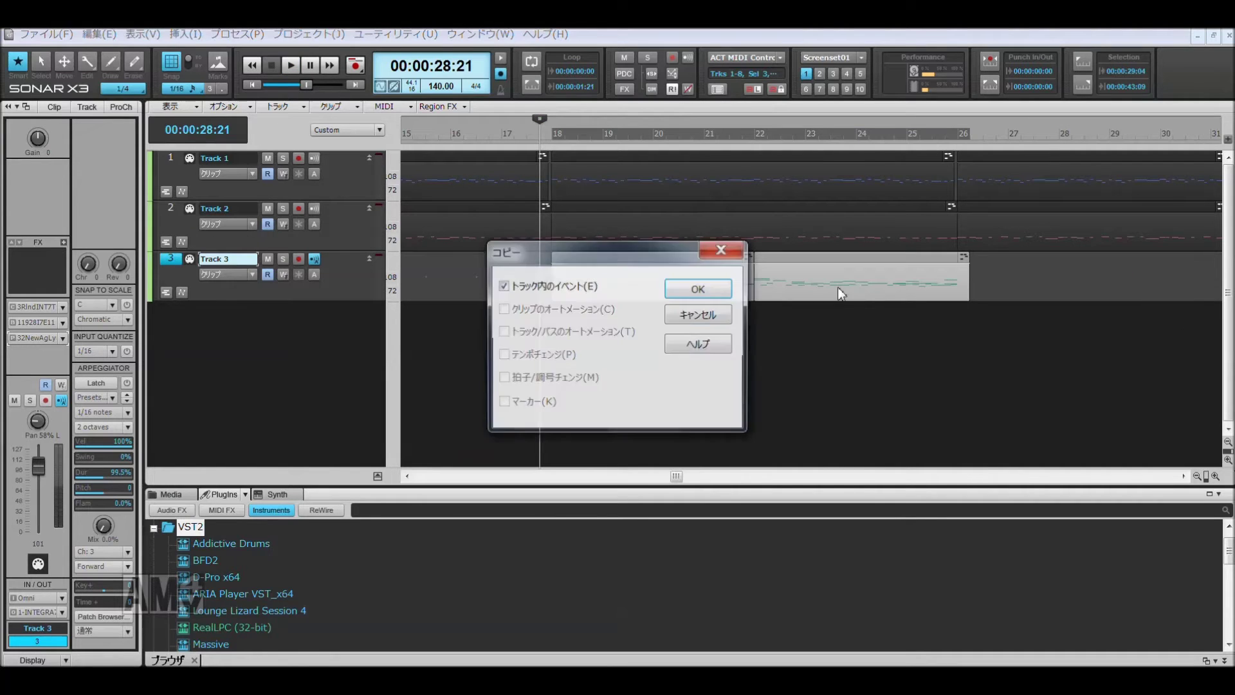
{"action": "left_click", "coordinate": [706, 287]}
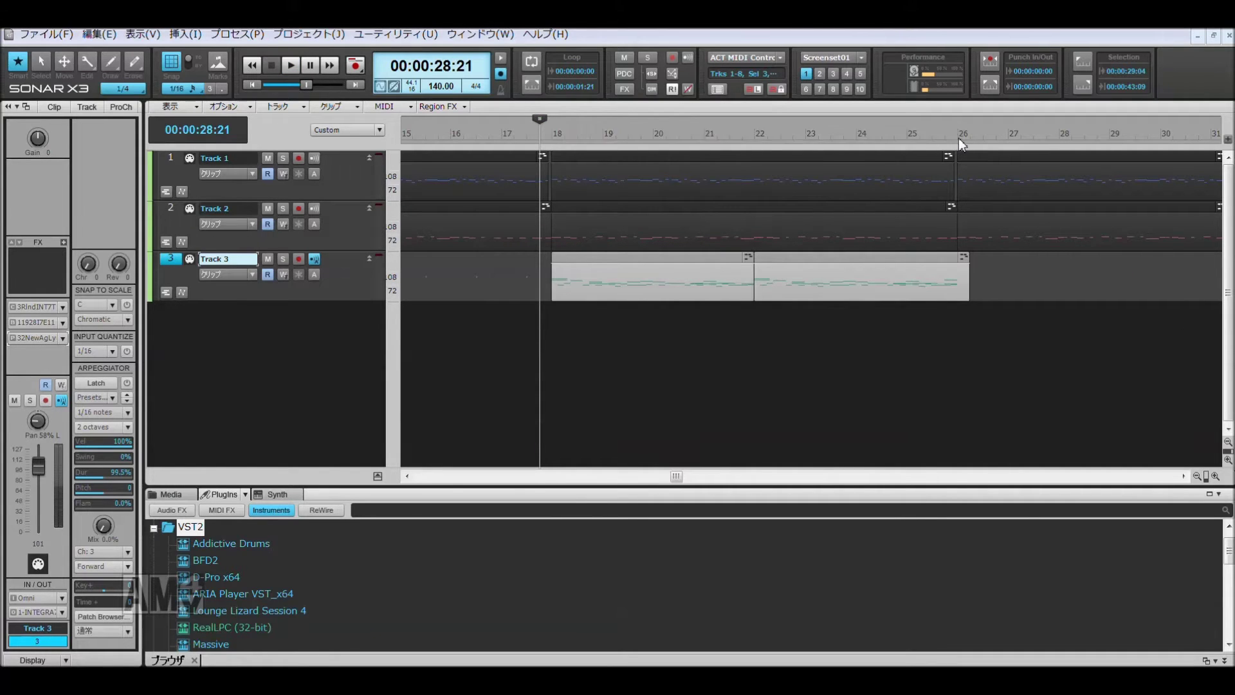
{"action": "left_click", "coordinate": [959, 138]}
{"action": "key", "text": "ctrl+v"}
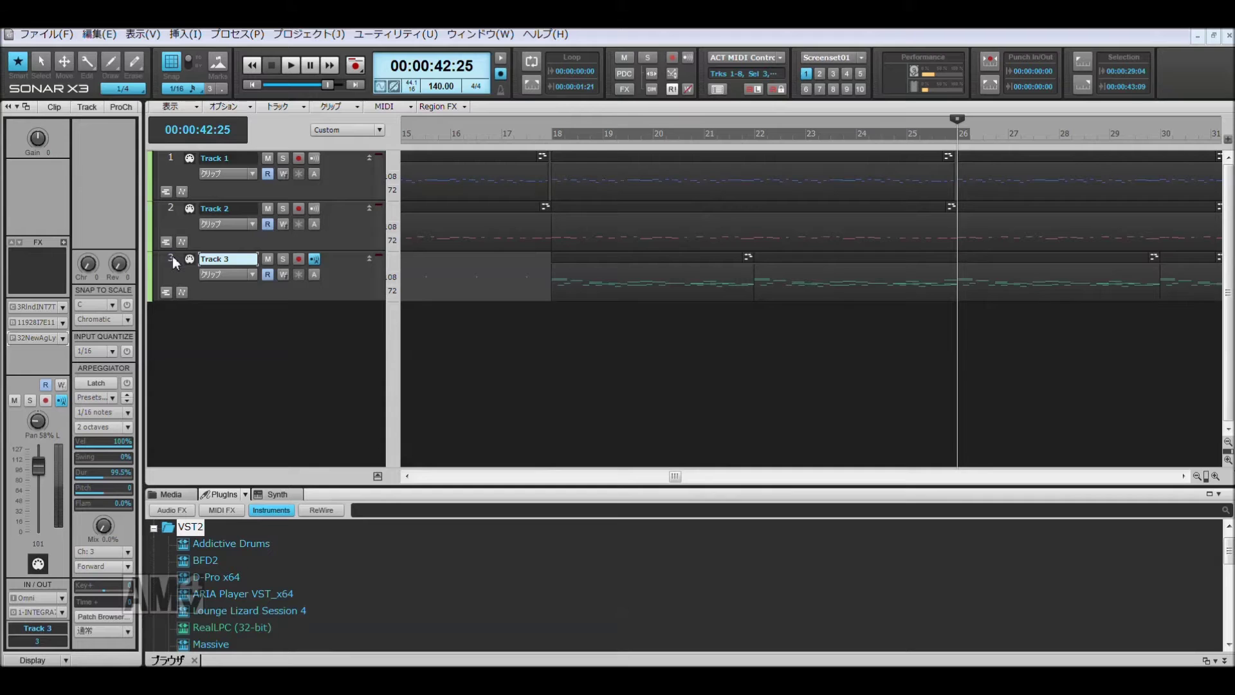
{"action": "key", "text": "space"}
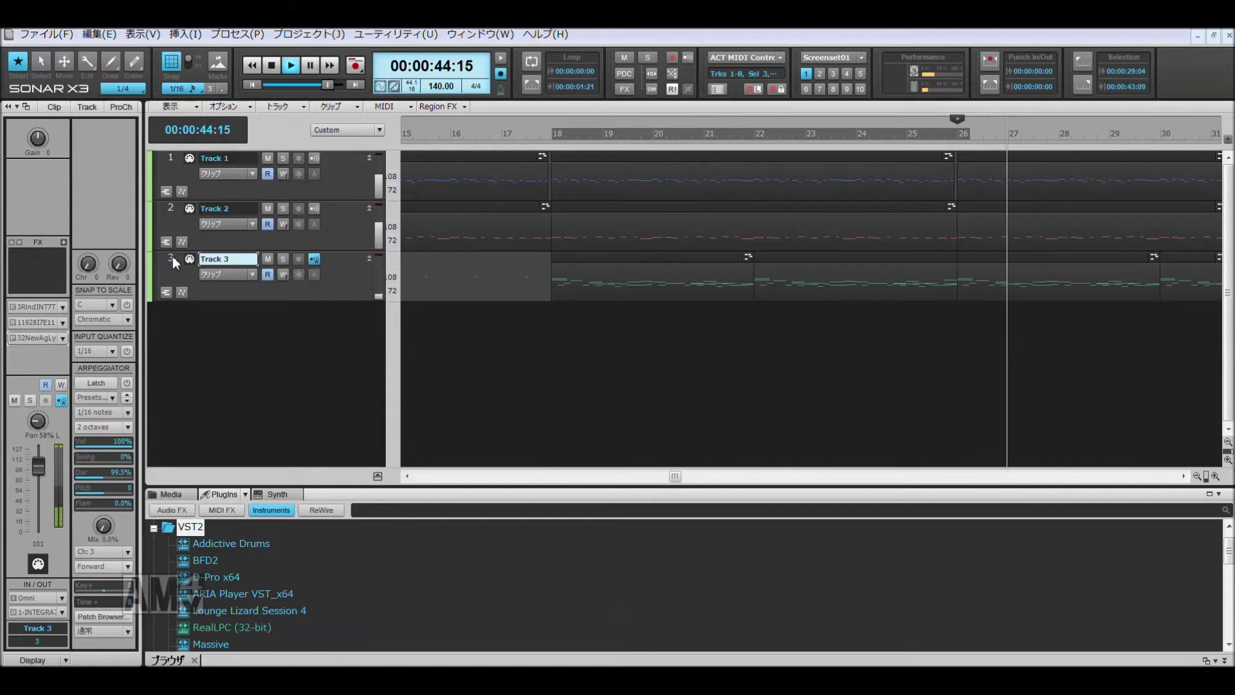
Step: Set Track 3's patch to 38:Custom Clav during playback, and save the project
{"action": "left_click", "coordinate": [63, 338]}
{"action": "left_click", "coordinate": [197, 103]}
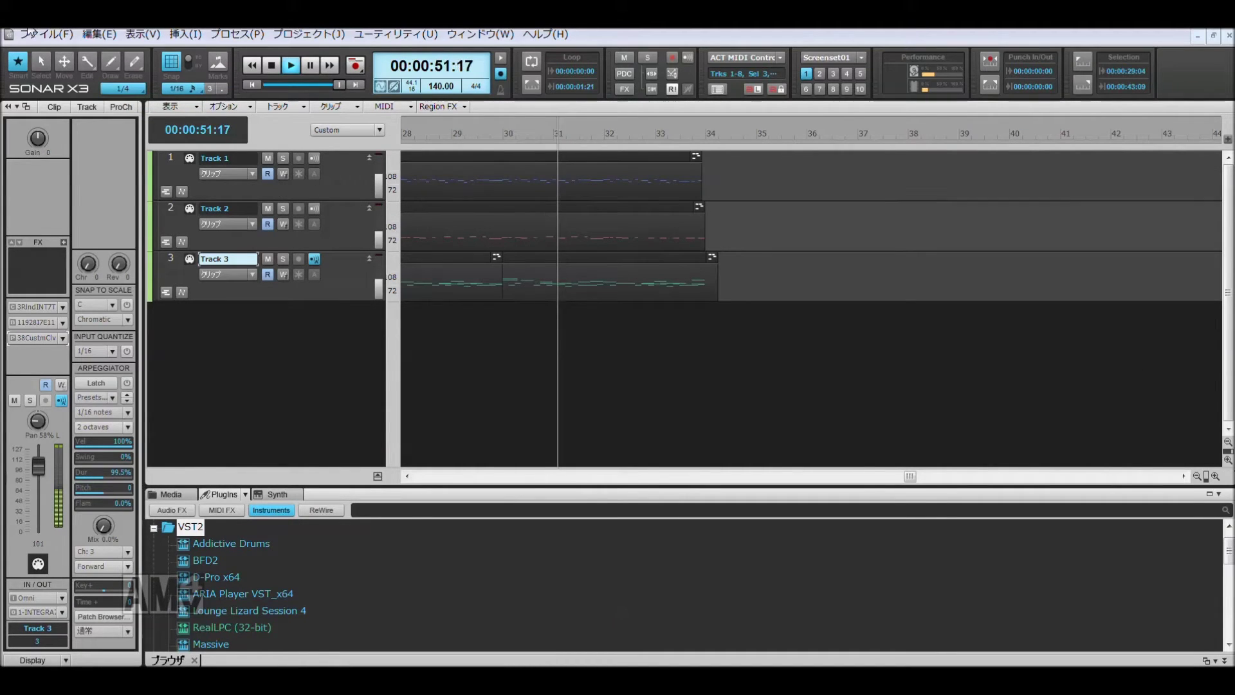
{"action": "key", "text": "space"}
{"action": "left_click", "coordinate": [47, 35]}
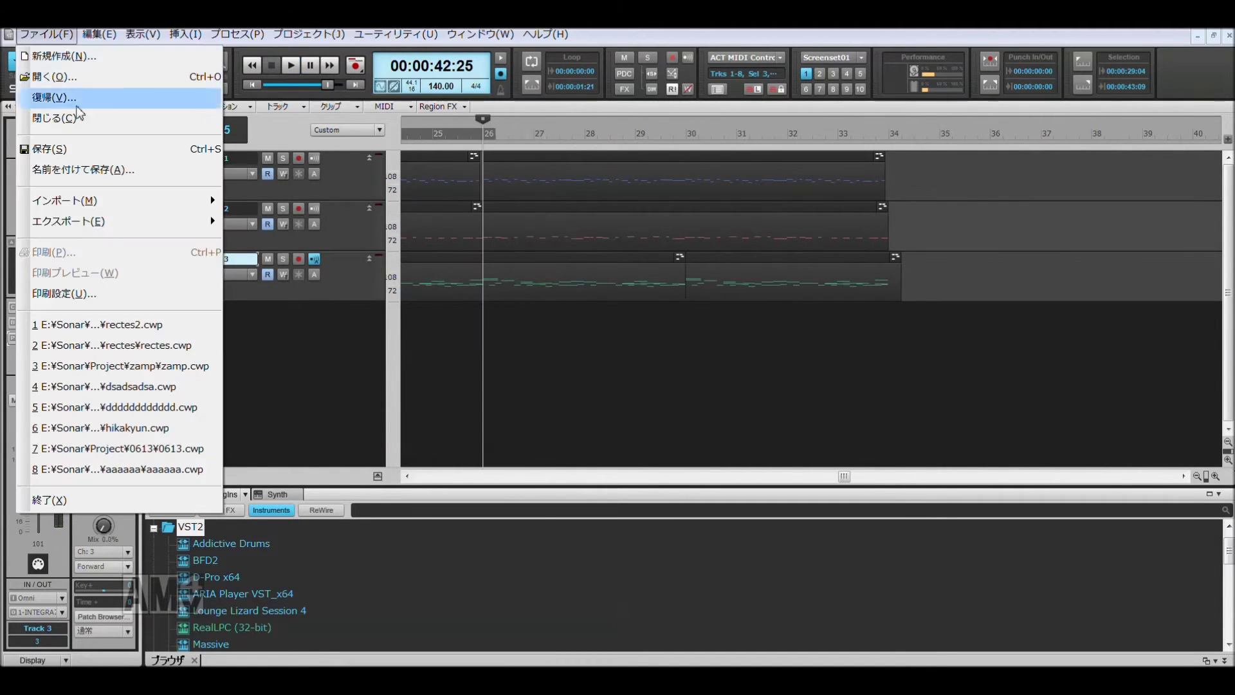
{"action": "left_click", "coordinate": [83, 148]}
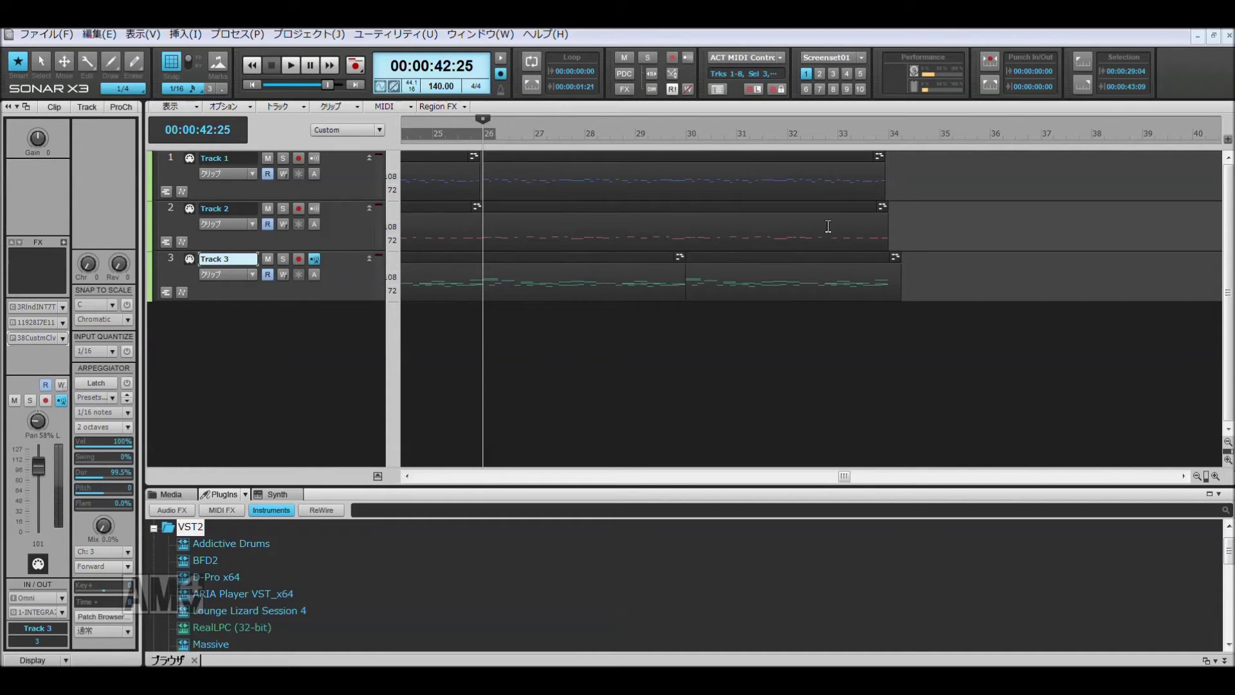
Step: Copy Track 1's clip at measure 26, including track events, and paste it onto Track 1 at measure 34
{"action": "left_click", "coordinate": [588, 157]}
{"action": "key", "text": "ctrl+shift+c"}
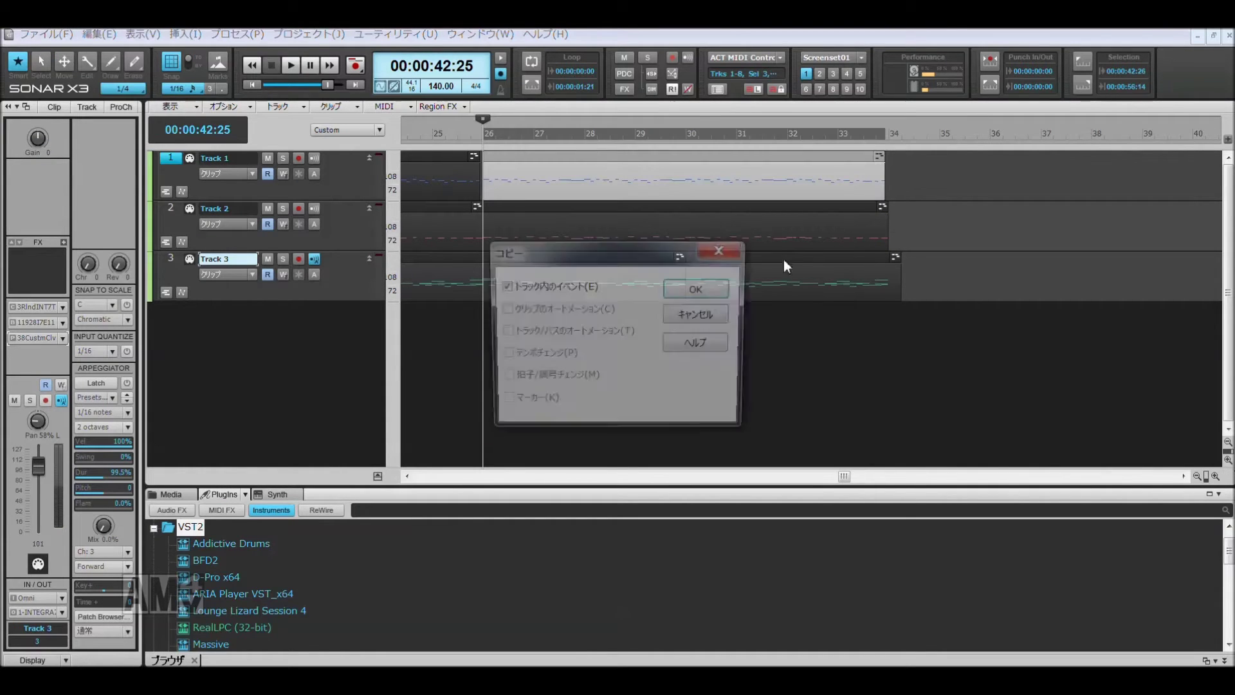
{"action": "left_click", "coordinate": [694, 286]}
{"action": "left_click", "coordinate": [888, 138]}
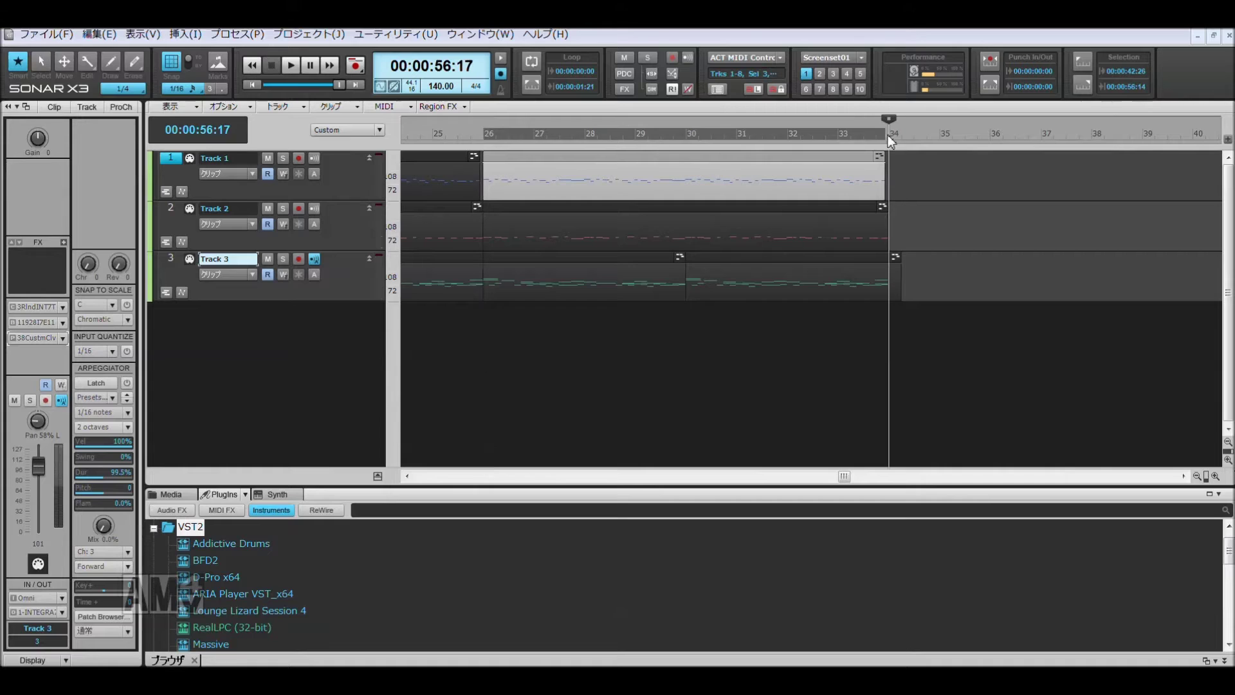
{"action": "left_click", "coordinate": [183, 167]}
{"action": "key", "text": "ctrl+v"}
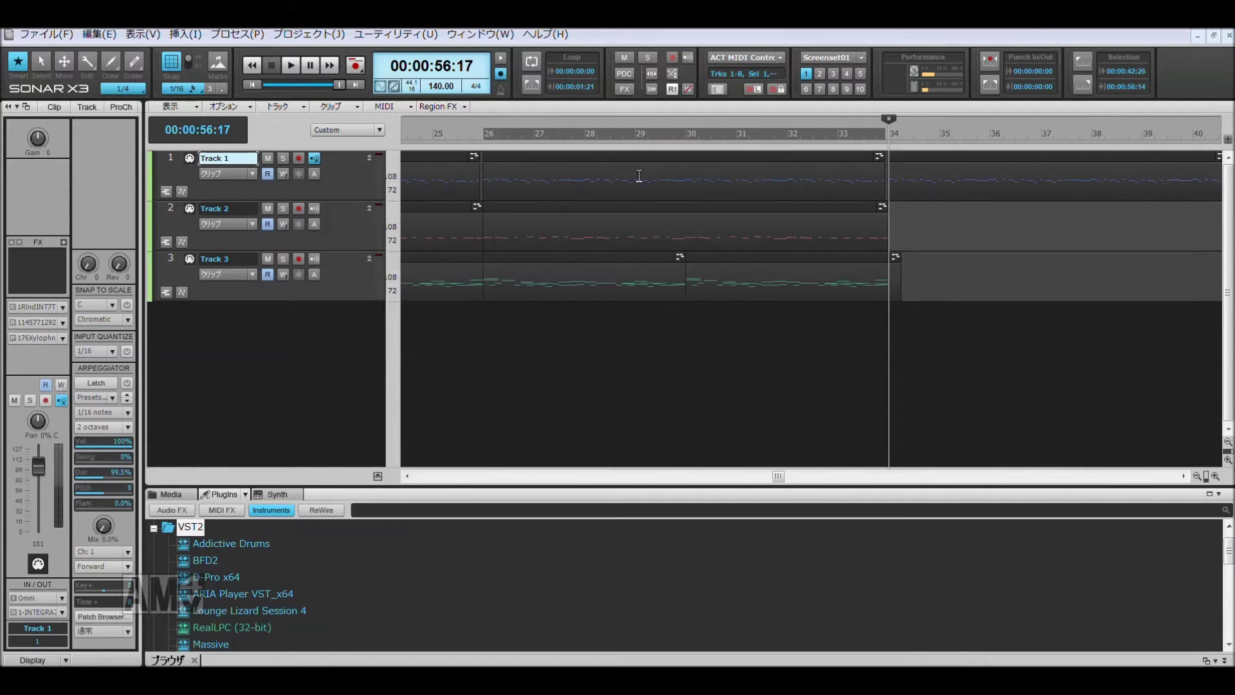
Step: Play the arrangement from about measure 30 through the extended Track 1 melody
{"action": "left_click", "coordinate": [698, 141]}
{"action": "key", "text": "space"}
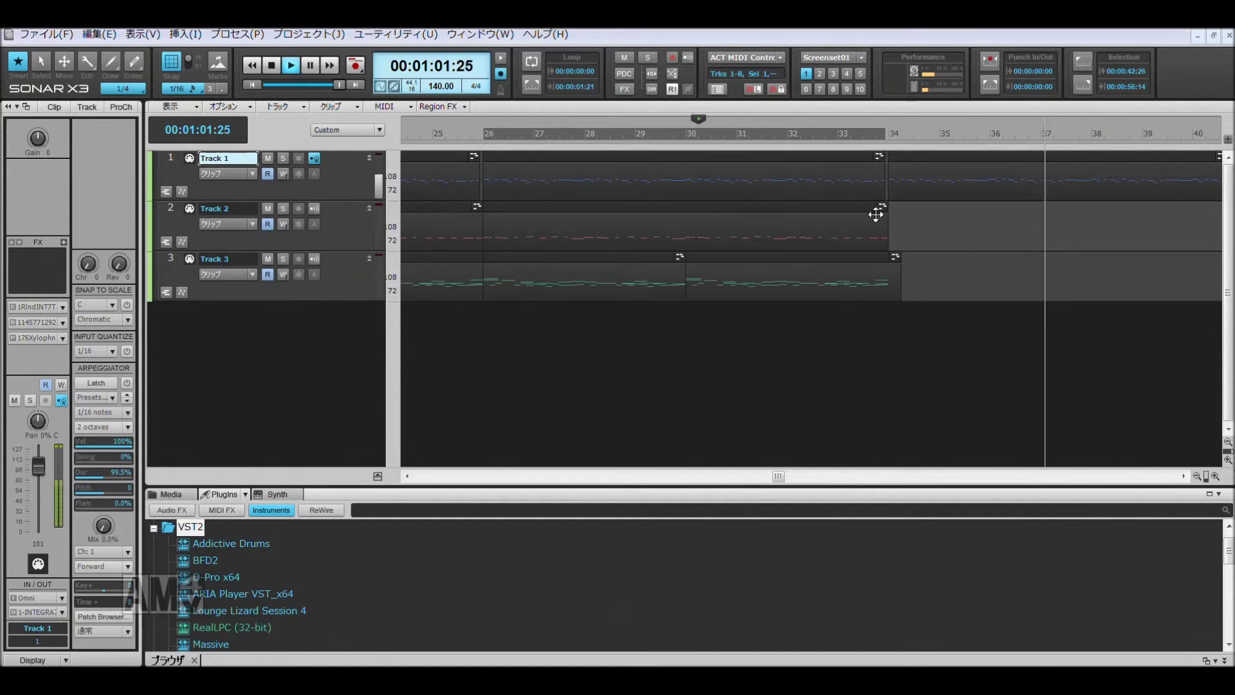
{"action": "key", "text": "space"}
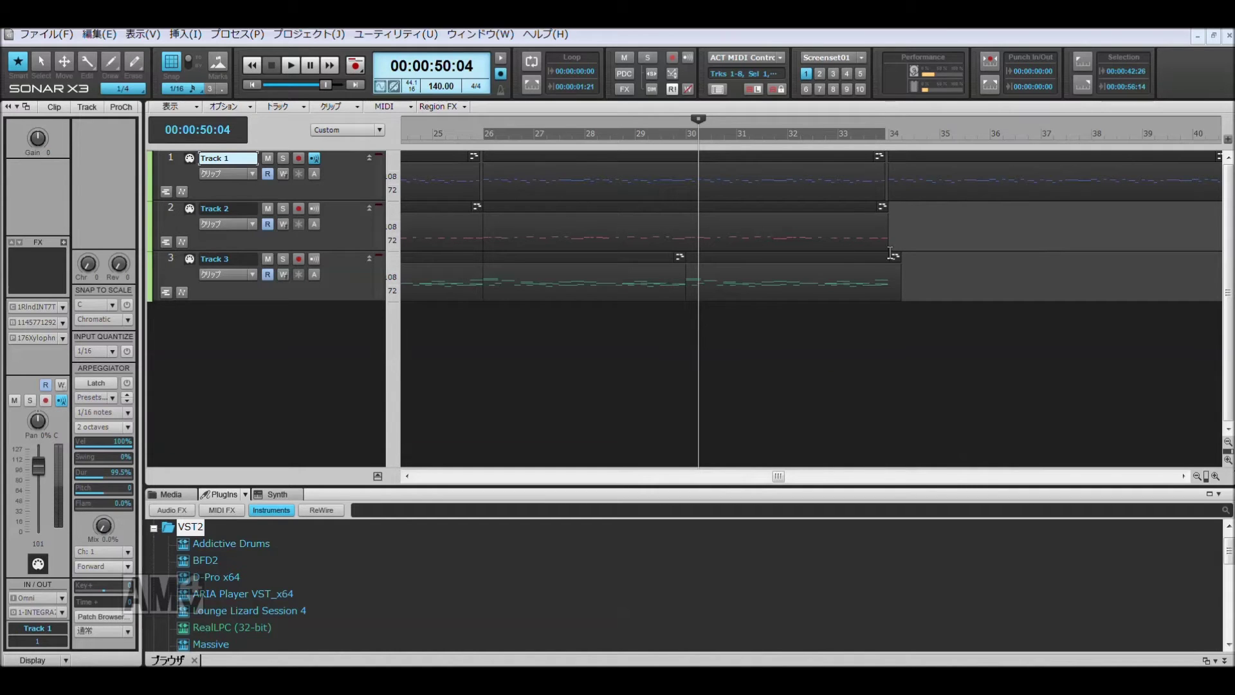
Step: Copy Track 2's clips from measure 18 through measure 33, paste them onto Track 2 at measure 34 and play back briefly
{"action": "left_click_drag", "start_coordinate": [903, 237], "coordinate": [464, 247]}
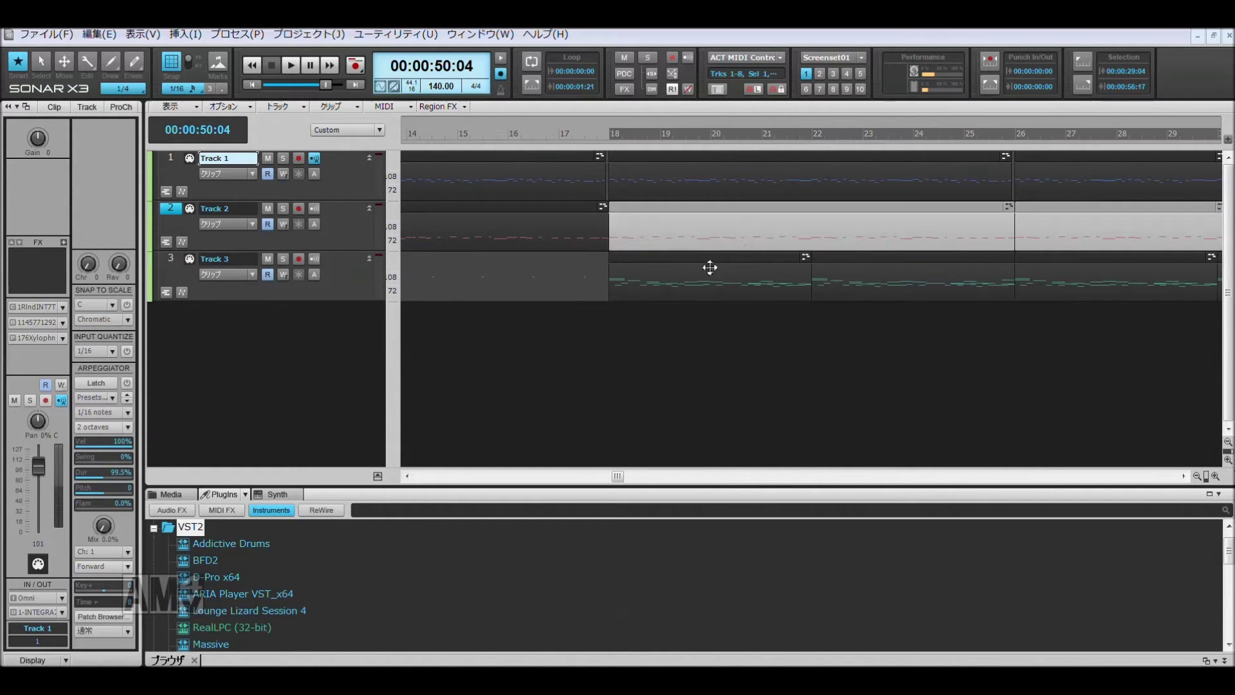
{"action": "key", "text": "ctrl+c"}
{"action": "left_click", "coordinate": [699, 289]}
{"action": "scroll", "coordinate": [788, 254], "scroll_direction": "right", "scroll_amount": 10}
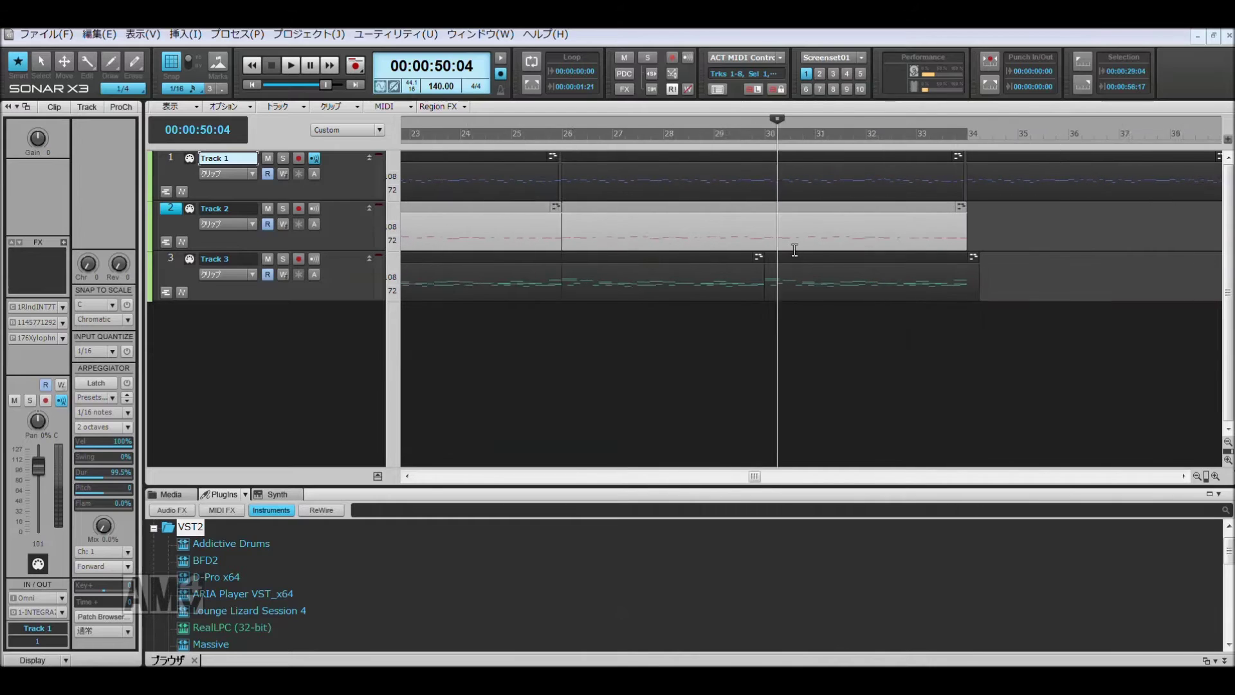
{"action": "left_click", "coordinate": [742, 137]}
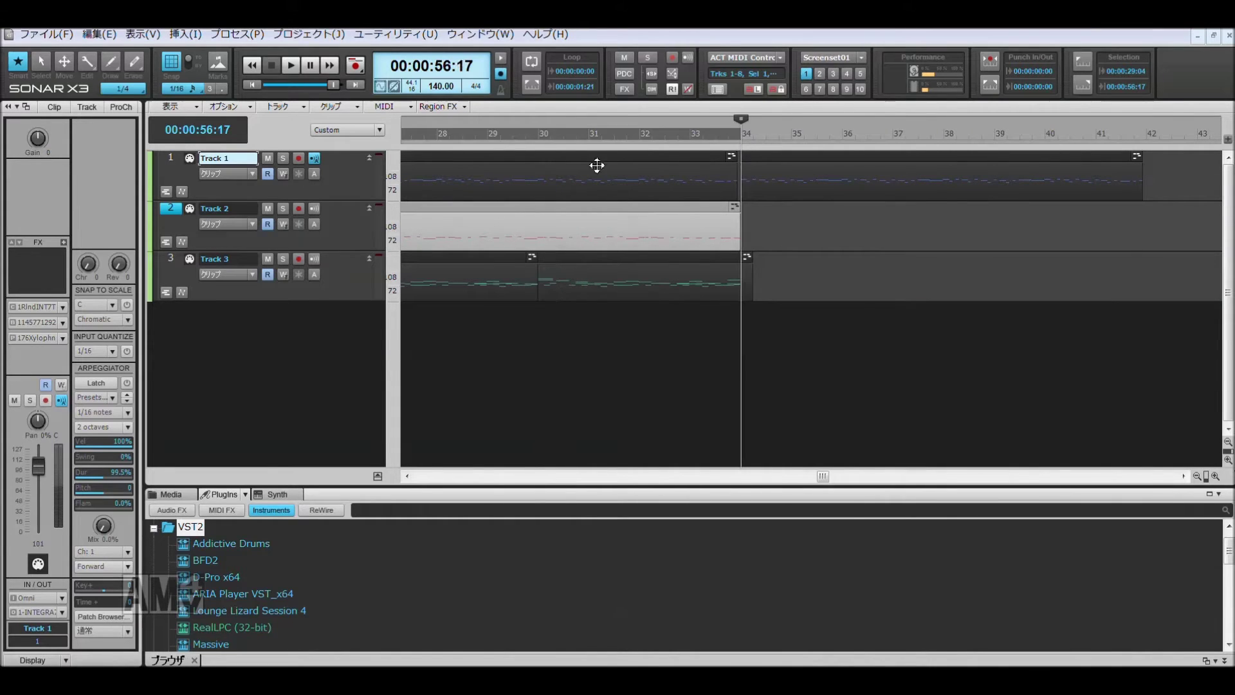
{"action": "left_click", "coordinate": [166, 212]}
{"action": "key", "text": "ctrl+v"}
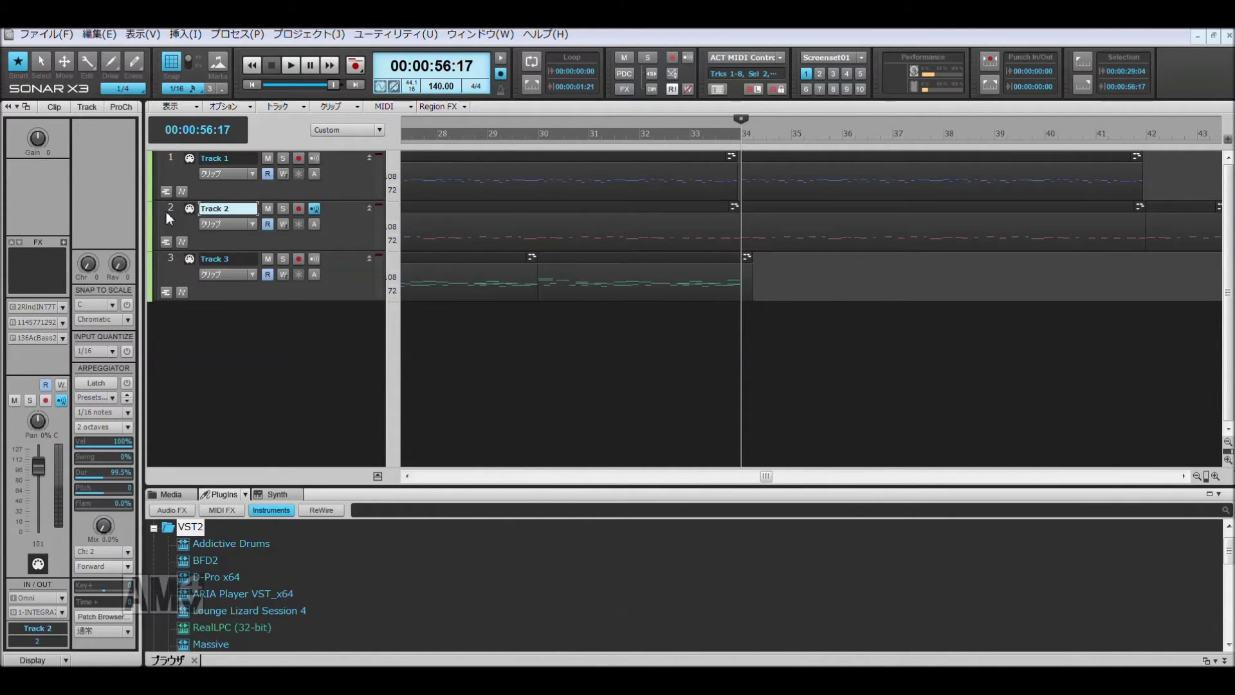
{"action": "key", "text": "space"}
{"action": "key", "text": "space"}
Step: Copy the clips on Tracks 1 to 3 from measure 18 through measure 33, including track events
{"action": "left_click_drag", "start_coordinate": [698, 319], "coordinate": [1003, 156]}
{"action": "key", "text": "ctrl+c"}
{"action": "left_click", "coordinate": [707, 287]}
{"action": "left_click", "coordinate": [1198, 476]}
{"action": "left_click", "coordinate": [1198, 476]}
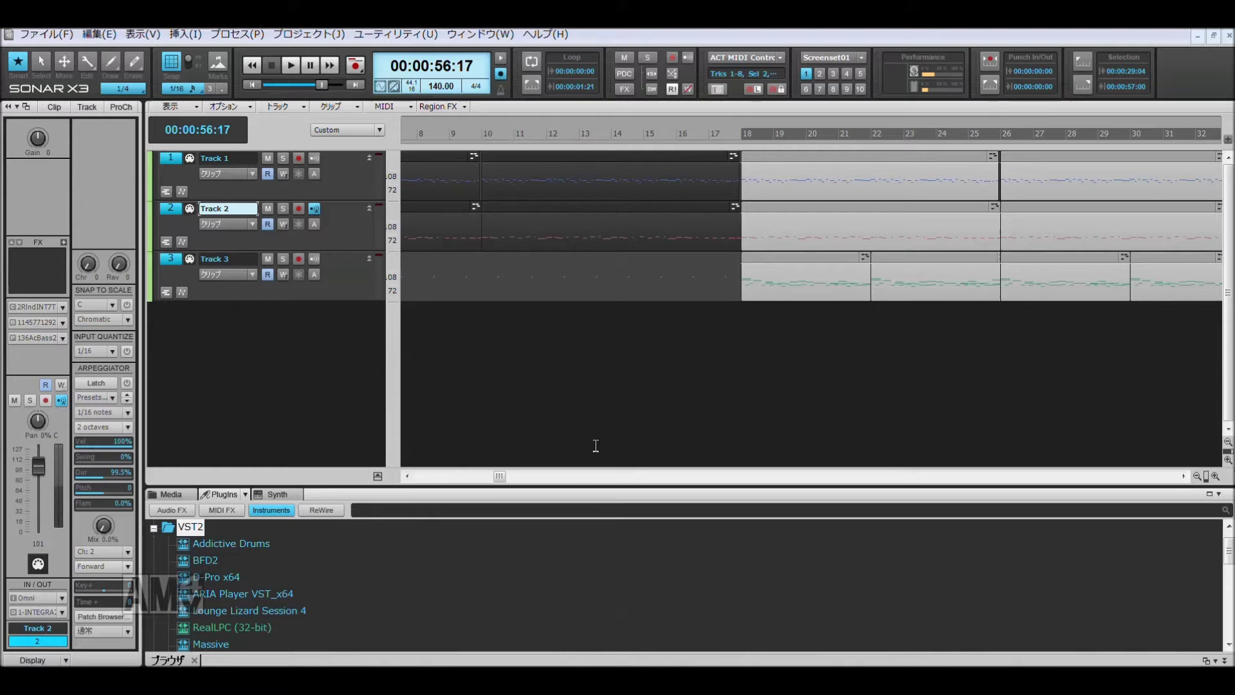
Step: Paste the copied three-track section at measure 50, where the last Track 2 clip ends
{"action": "left_click_drag", "start_coordinate": [499, 476], "coordinate": [816, 476]}
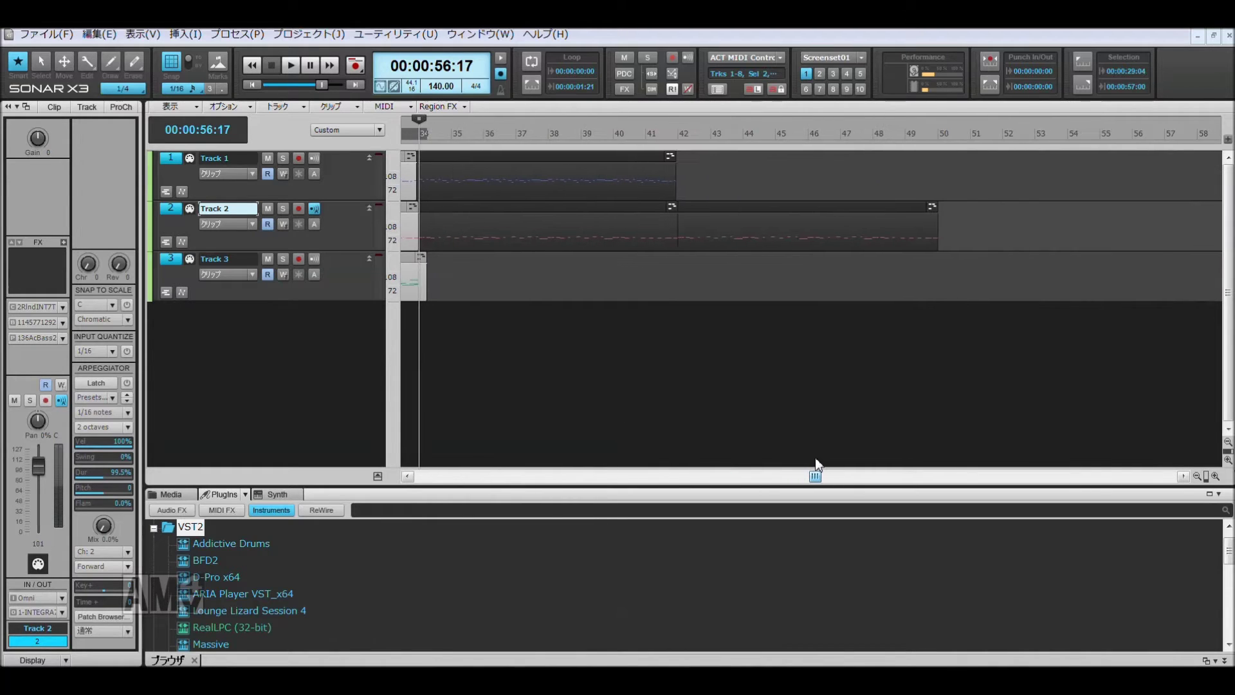
{"action": "left_click", "coordinate": [938, 141]}
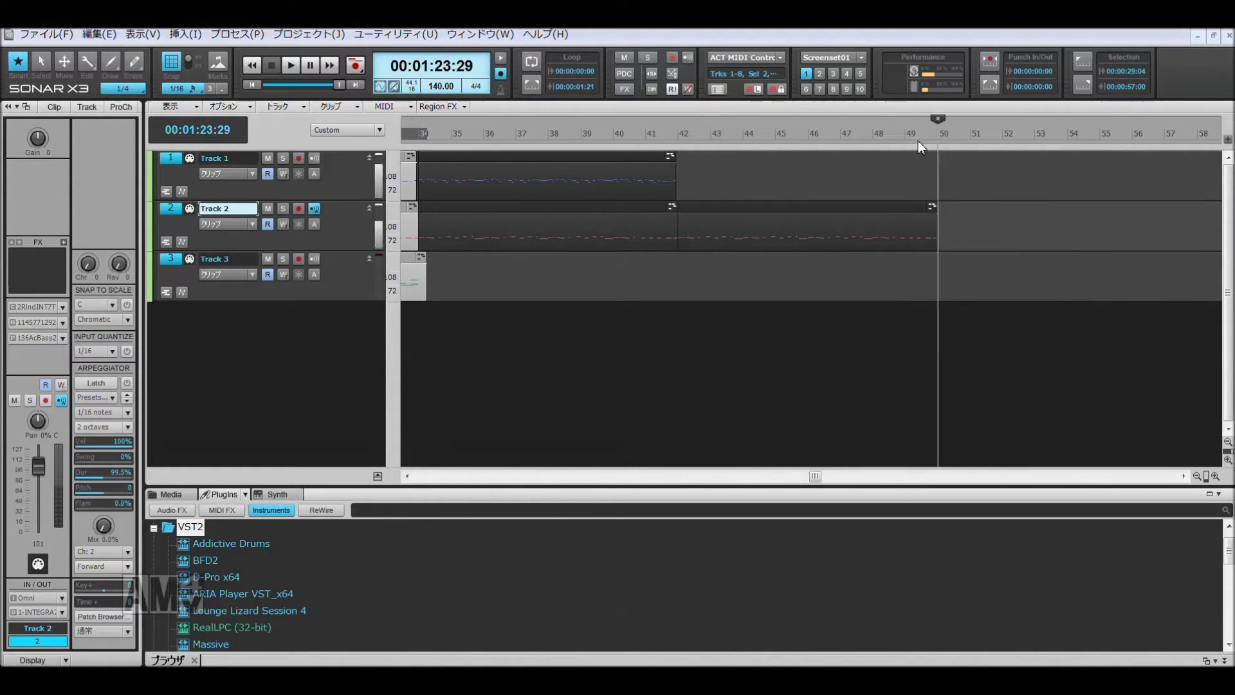
Step: Copy Track 1's clip spanning measures 34 to 41 and paste it at measure 42 to fill the gap
{"action": "left_click", "coordinate": [180, 171]}
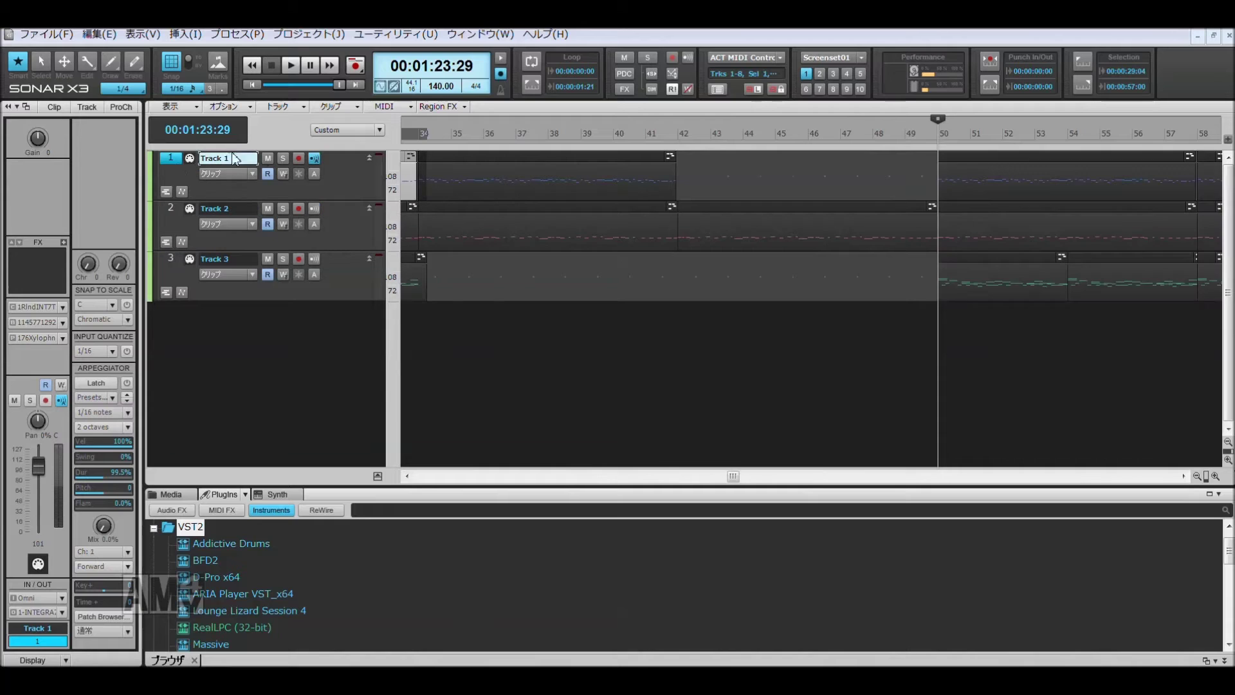
{"action": "left_click", "coordinate": [465, 157]}
{"action": "key", "text": "ctrl+c"}
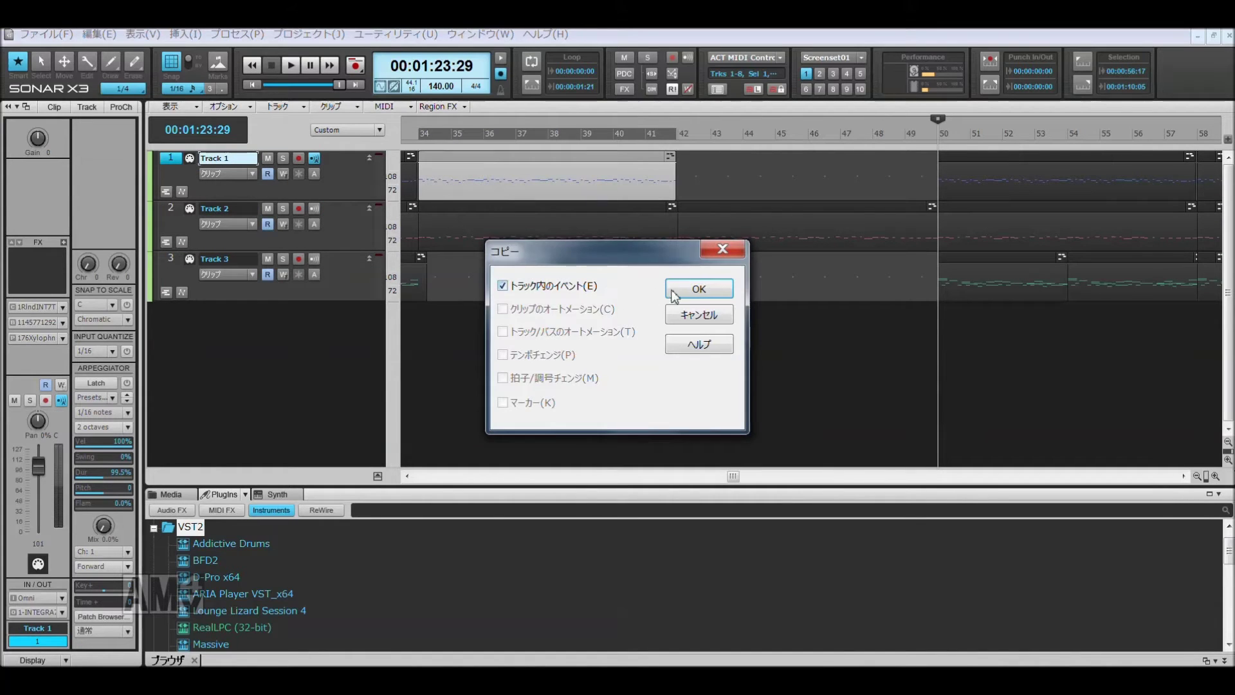
{"action": "key", "text": "Return"}
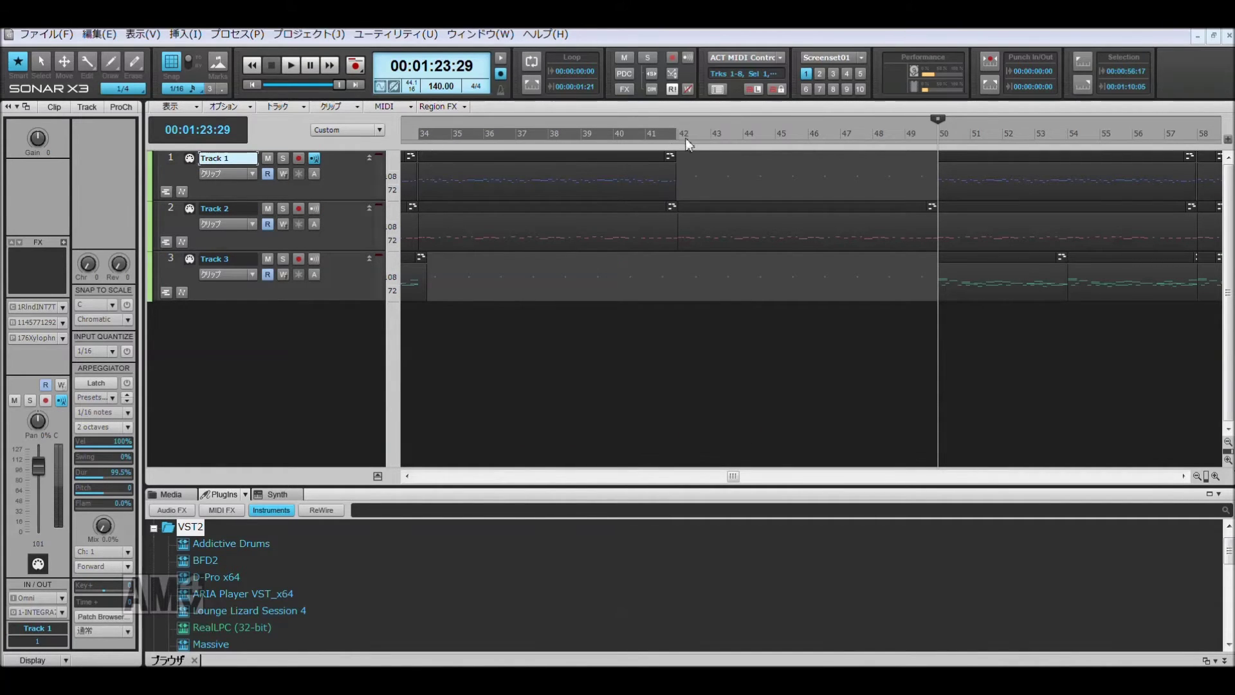
{"action": "left_click", "coordinate": [679, 140]}
{"action": "key", "text": "ctrl+v"}
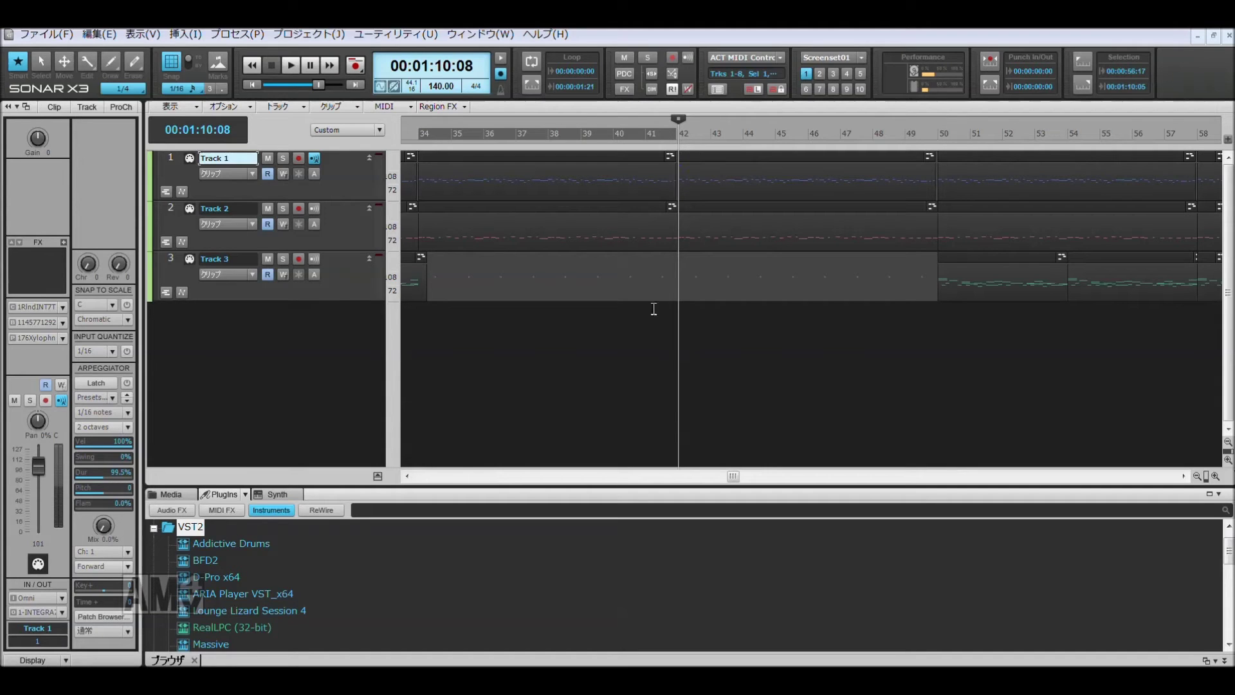
Step: Try a tempo of 130 and play the song from the beginning
{"action": "key", "text": "space"}
{"action": "left_click", "coordinate": [252, 86]}
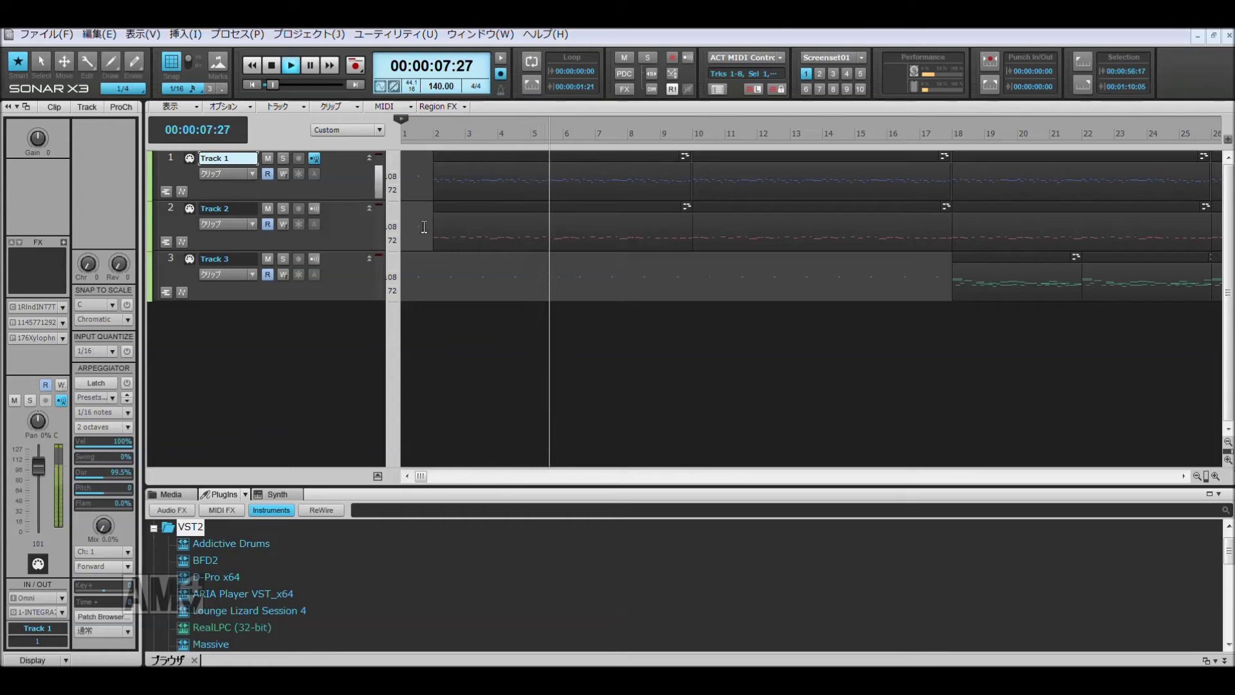
{"action": "key", "text": "space"}
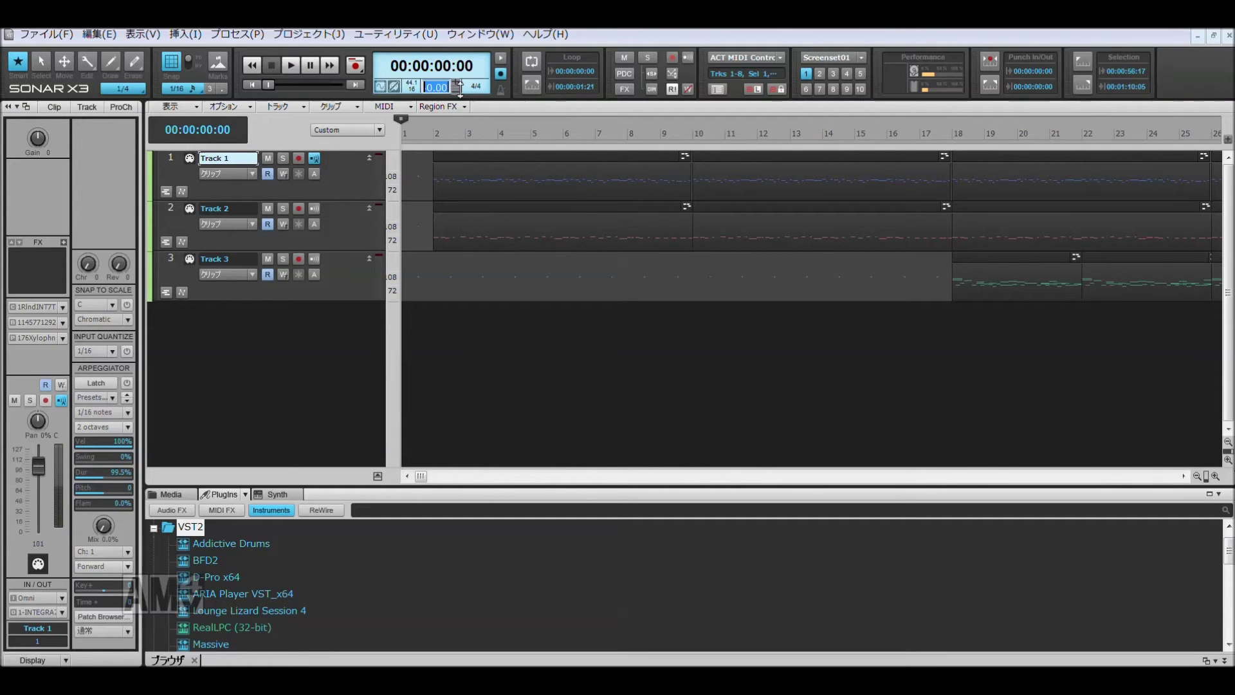
{"action": "key", "text": "space"}
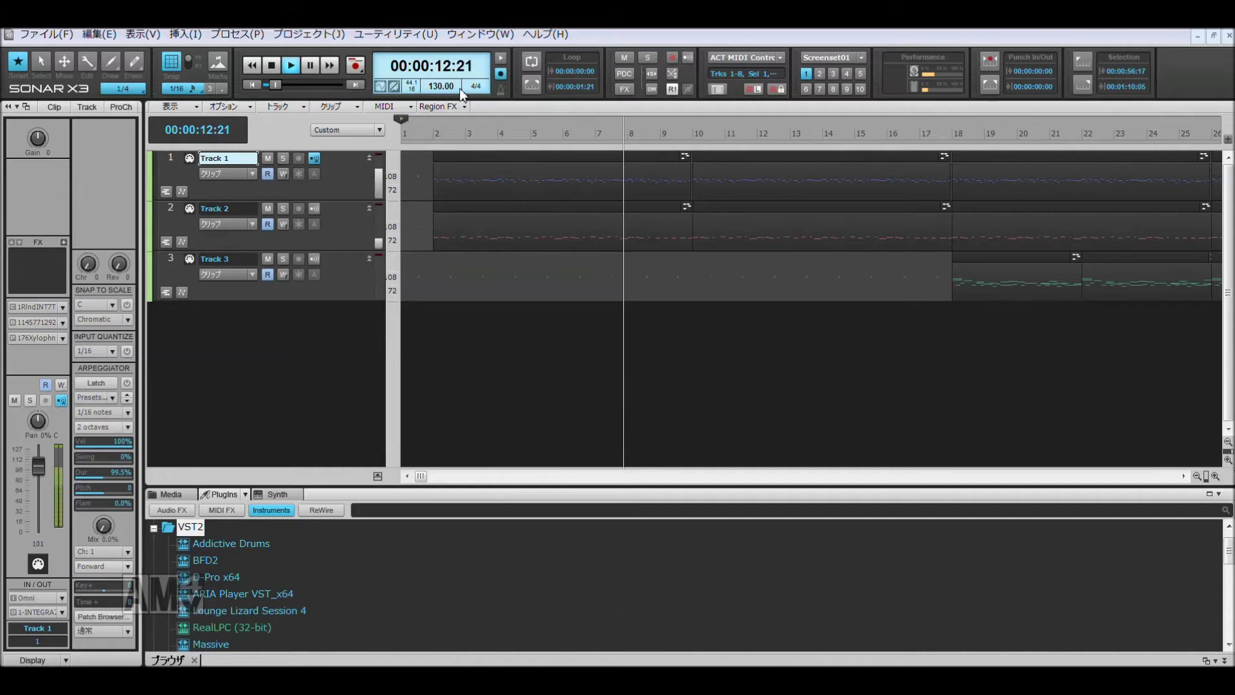
Step: Set the project tempo to 138 and play the song from the beginning
{"action": "key", "text": "space"}
{"action": "double_click", "coordinate": [460, 87]}
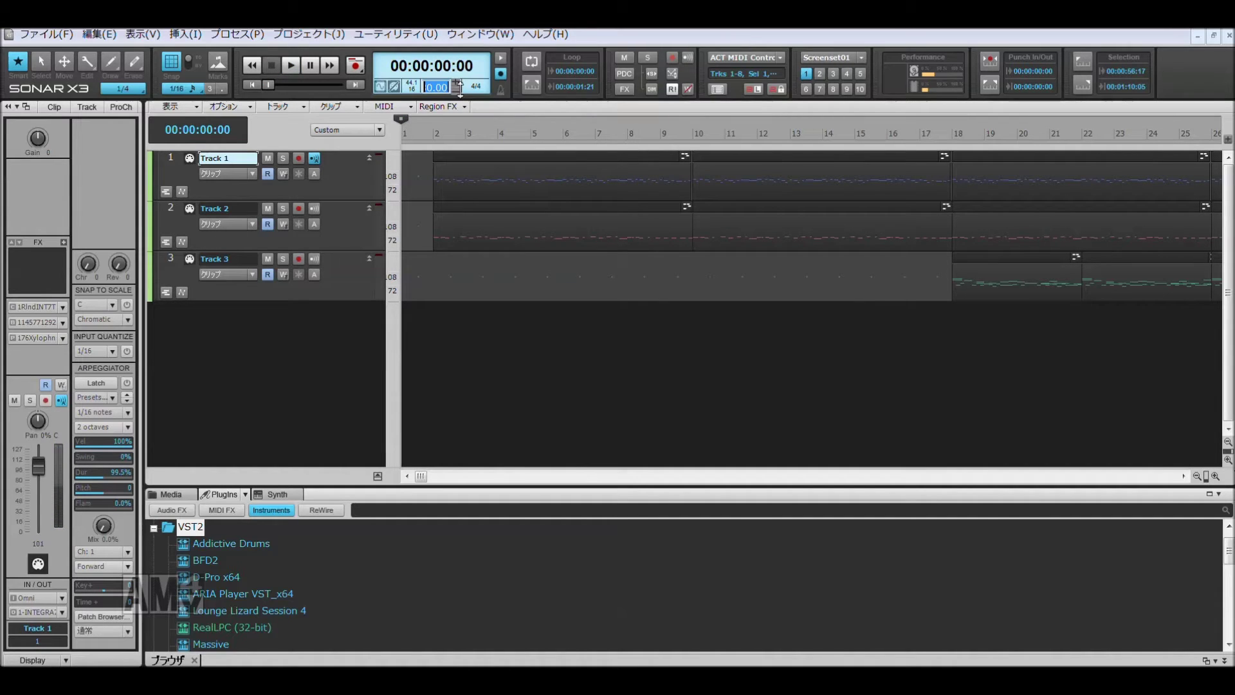
{"action": "key", "text": "Return"}
{"action": "key", "text": "space"}
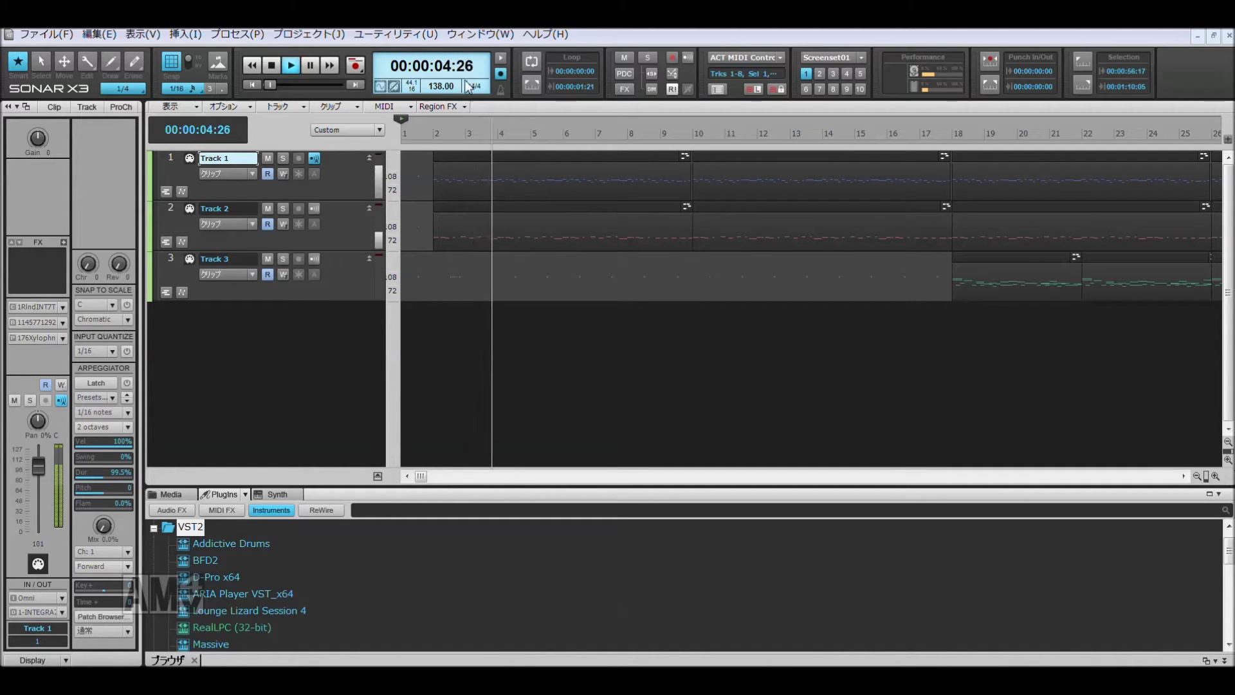
Step: Listen to the arrangement from measure 17, then stop with the playhead placed at measure 34
{"action": "left_click", "coordinate": [929, 136]}
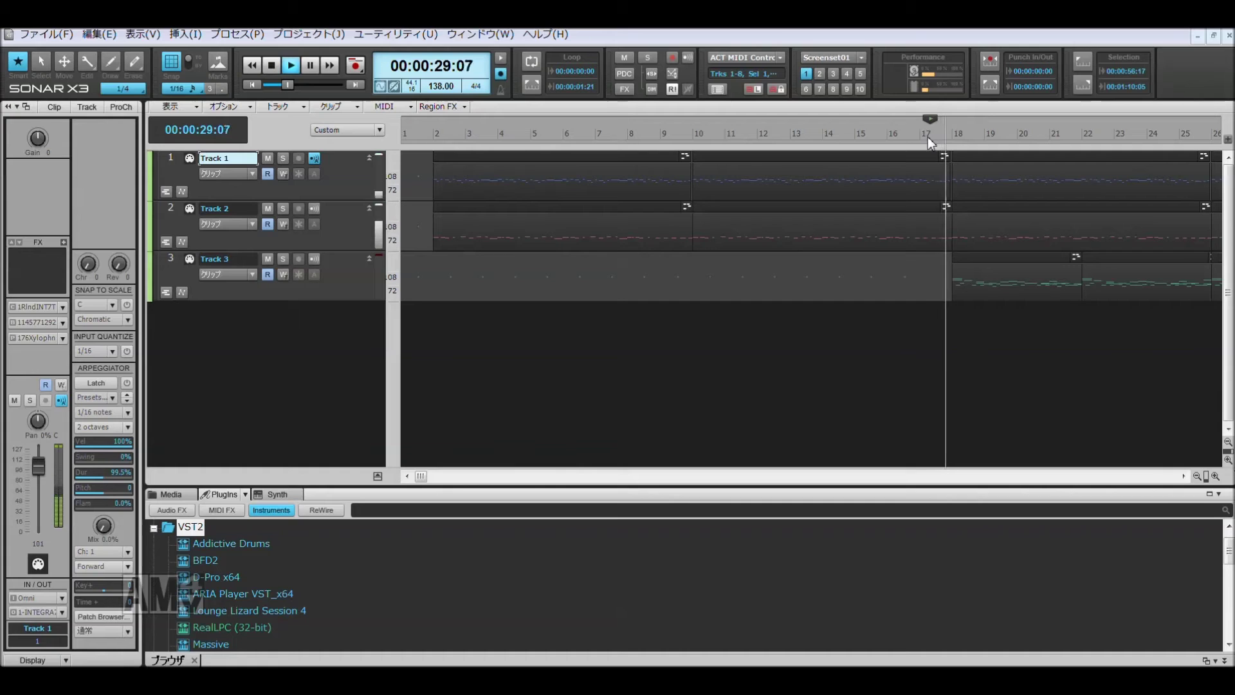
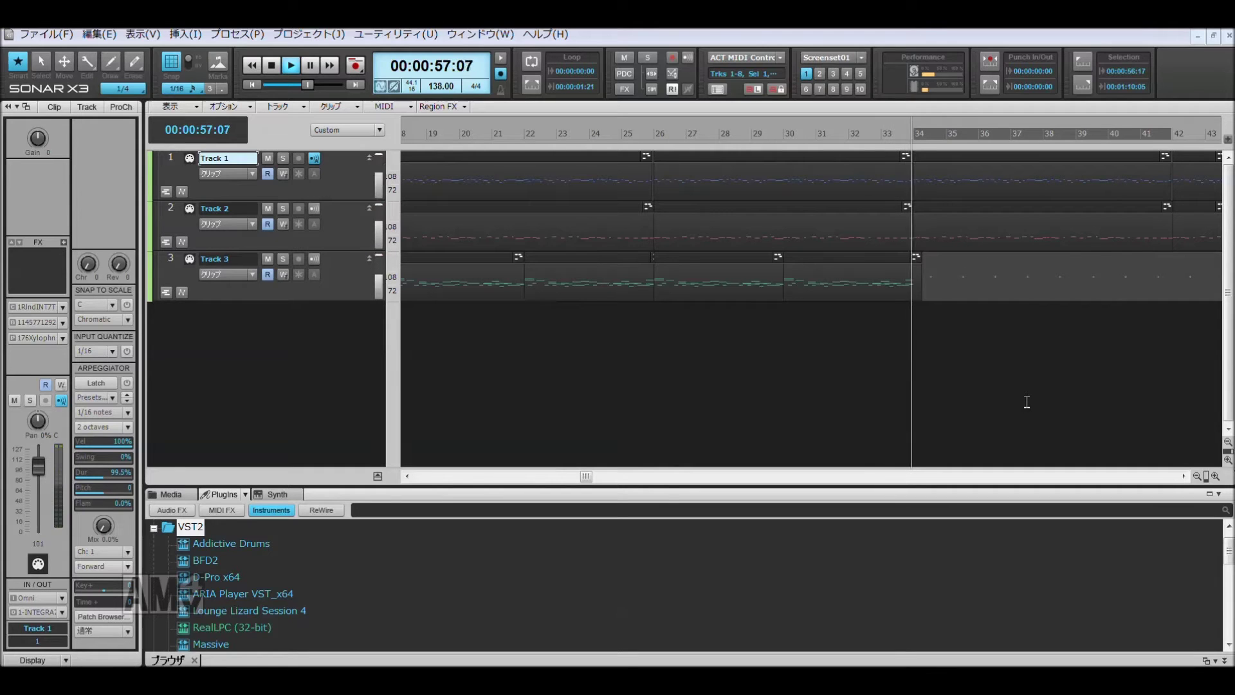
{"action": "left_click", "coordinate": [912, 132]}
{"action": "key", "text": "space"}
Step: Open Track 3 in the piano roll and draw two notes about one measure long at measure 34, D#4 and Bb2
{"action": "left_click", "coordinate": [162, 261]}
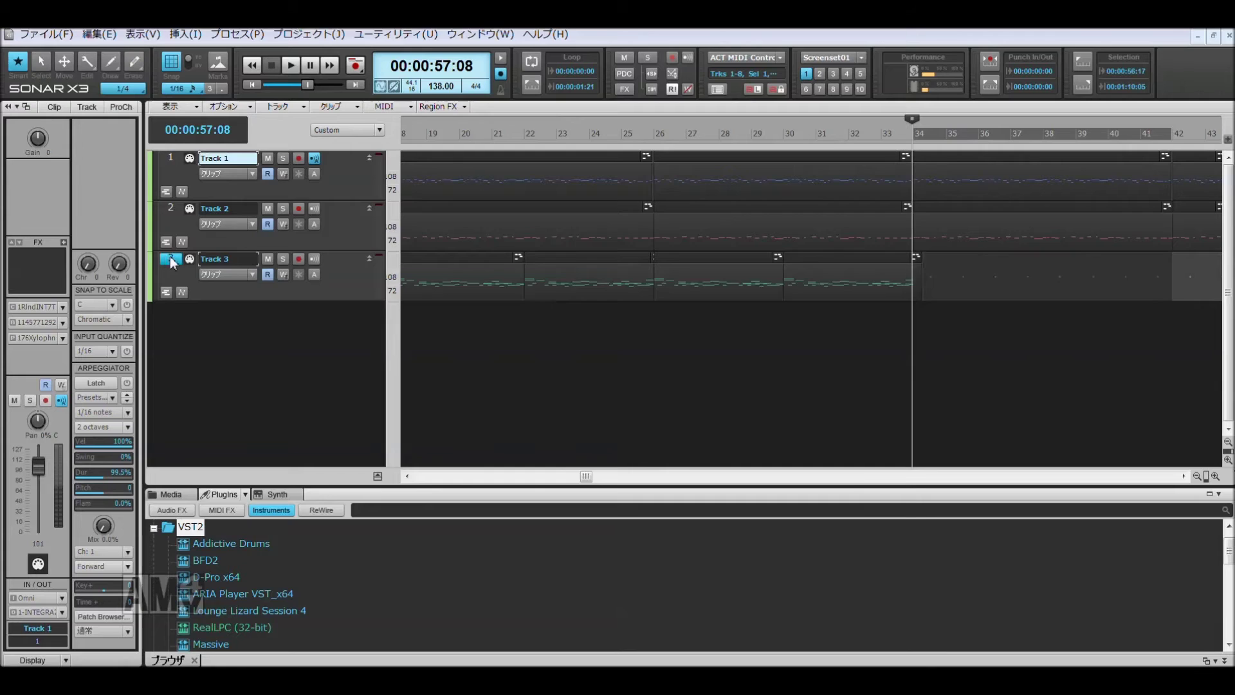
{"action": "key", "text": "alt+3"}
{"action": "left_click", "coordinate": [656, 365]}
{"action": "mouse_move", "coordinate": [661, 359]}
{"action": "left_mouse_down"}
{"action": "mouse_move", "coordinate": [809, 356]}
{"action": "mouse_move", "coordinate": [836, 335]}
{"action": "left_mouse_up"}
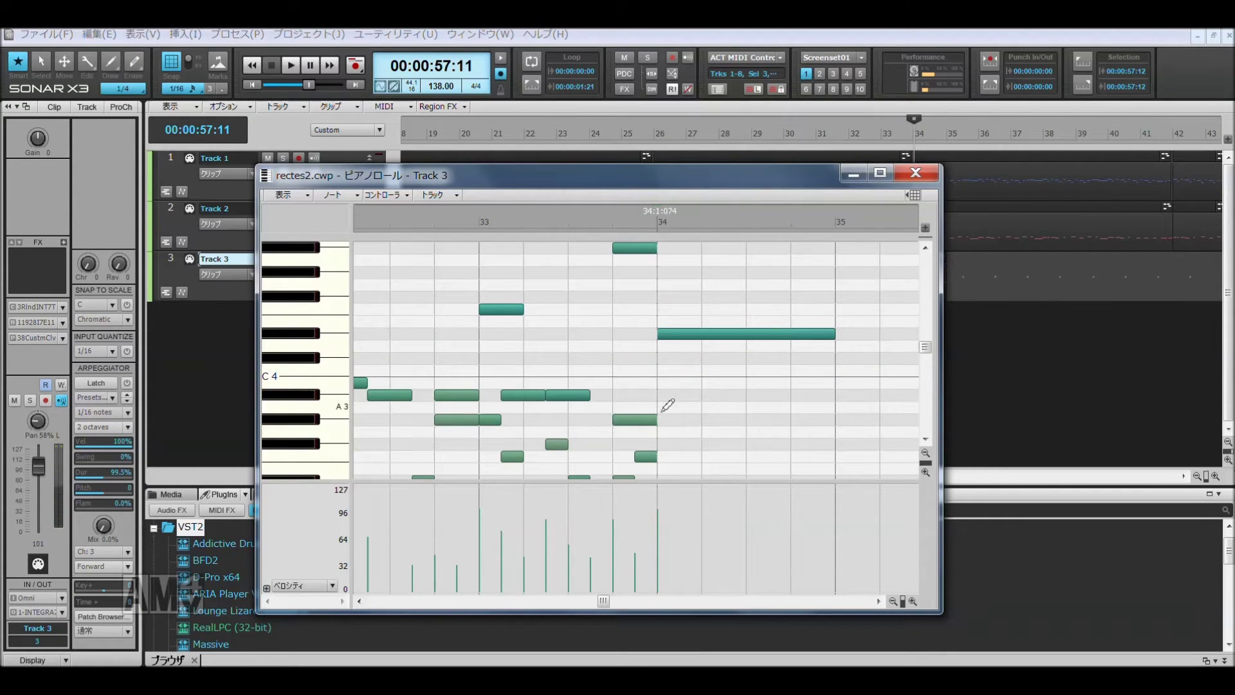
{"action": "scroll", "coordinate": [667, 406], "scroll_direction": "down", "scroll_amount": 1}
{"action": "mouse_move", "coordinate": [672, 409]}
{"action": "left_mouse_down"}
{"action": "mouse_move", "coordinate": [751, 419]}
{"action": "mouse_move", "coordinate": [827, 408]}
{"action": "mouse_move", "coordinate": [836, 437]}
{"action": "mouse_move", "coordinate": [852, 439]}
{"action": "mouse_move", "coordinate": [854, 404]}
{"action": "mouse_move", "coordinate": [843, 470]}
{"action": "left_mouse_up"}
{"action": "scroll", "coordinate": [843, 438], "scroll_direction": "down", "scroll_amount": 5}
Step: Slightly lower the velocities of the two long notes at measure 34 and play the passage
{"action": "key", "text": "space"}
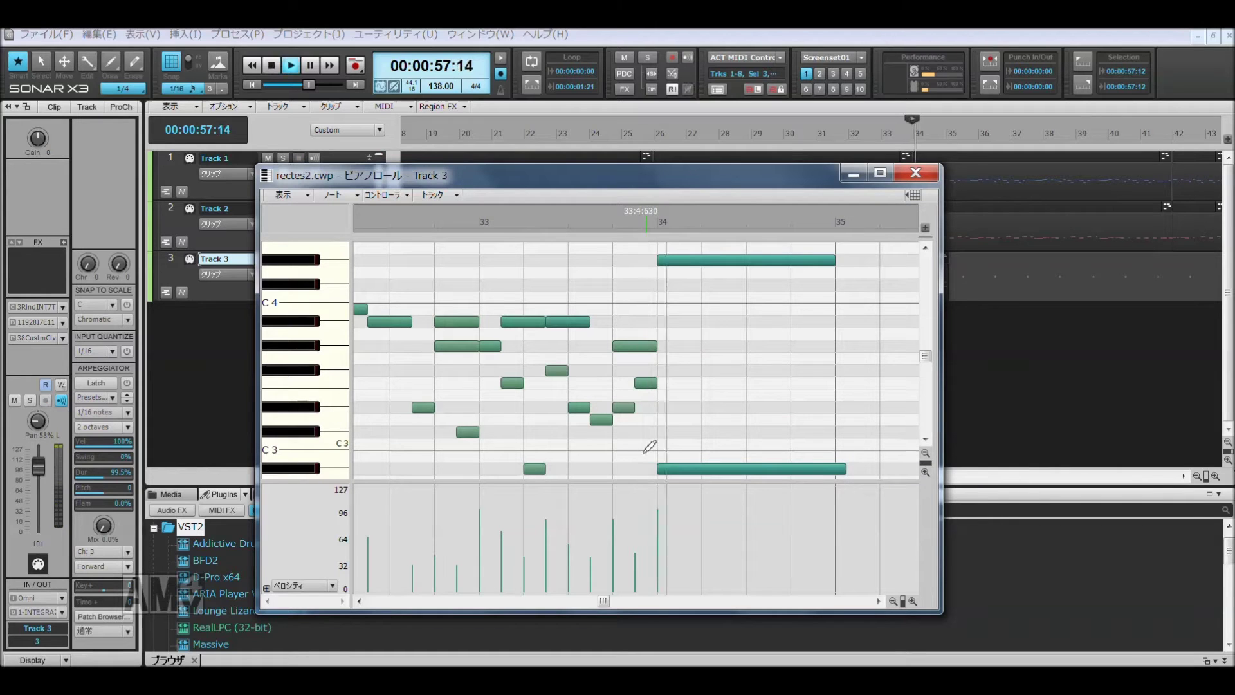
{"action": "key", "text": "space"}
{"action": "left_click_drag", "start_coordinate": [728, 457], "coordinate": [727, 473]}
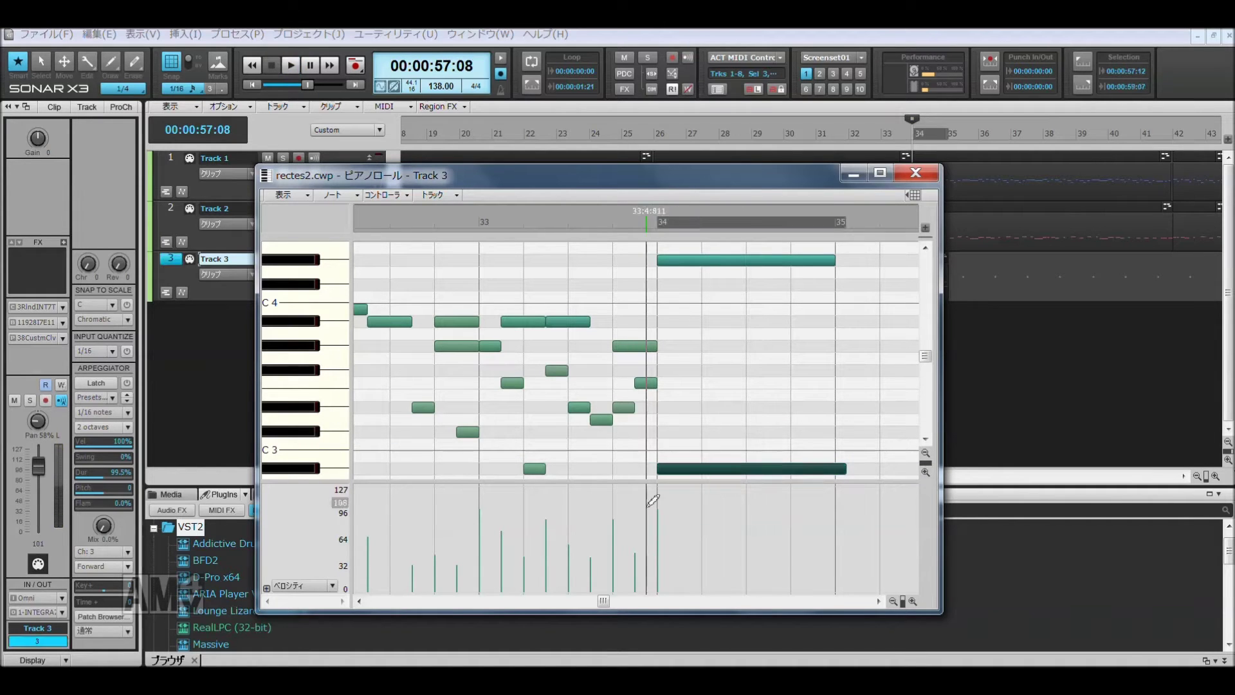
{"action": "scroll", "coordinate": [723, 389], "scroll_direction": "up", "scroll_amount": 1}
{"action": "left_click_drag", "start_coordinate": [713, 375], "coordinate": [678, 272]}
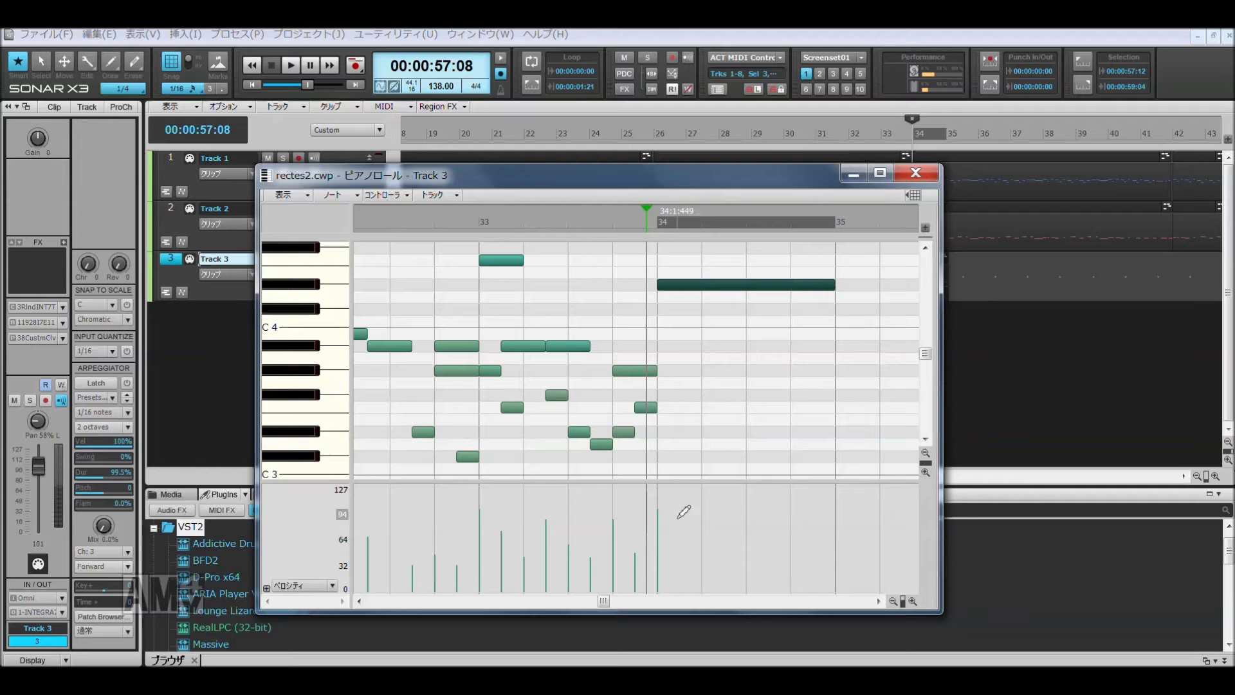
{"action": "key", "text": "space"}
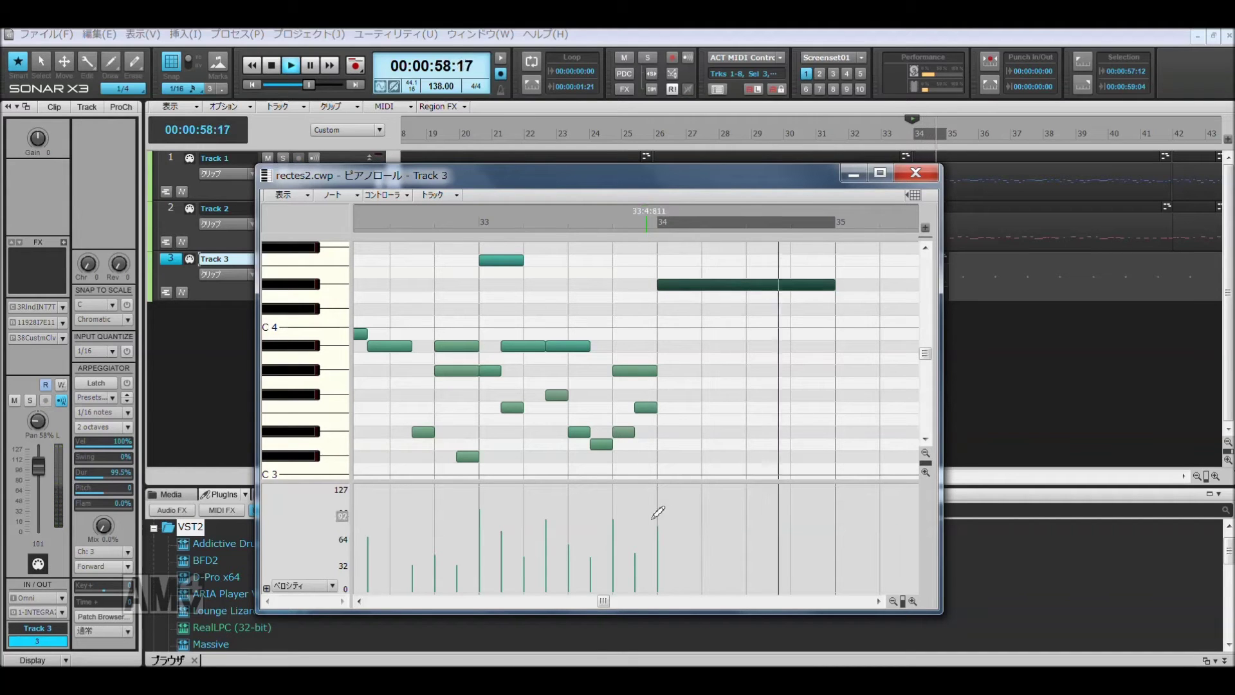
{"action": "key", "text": "space"}
{"action": "left_click", "coordinate": [687, 427]}
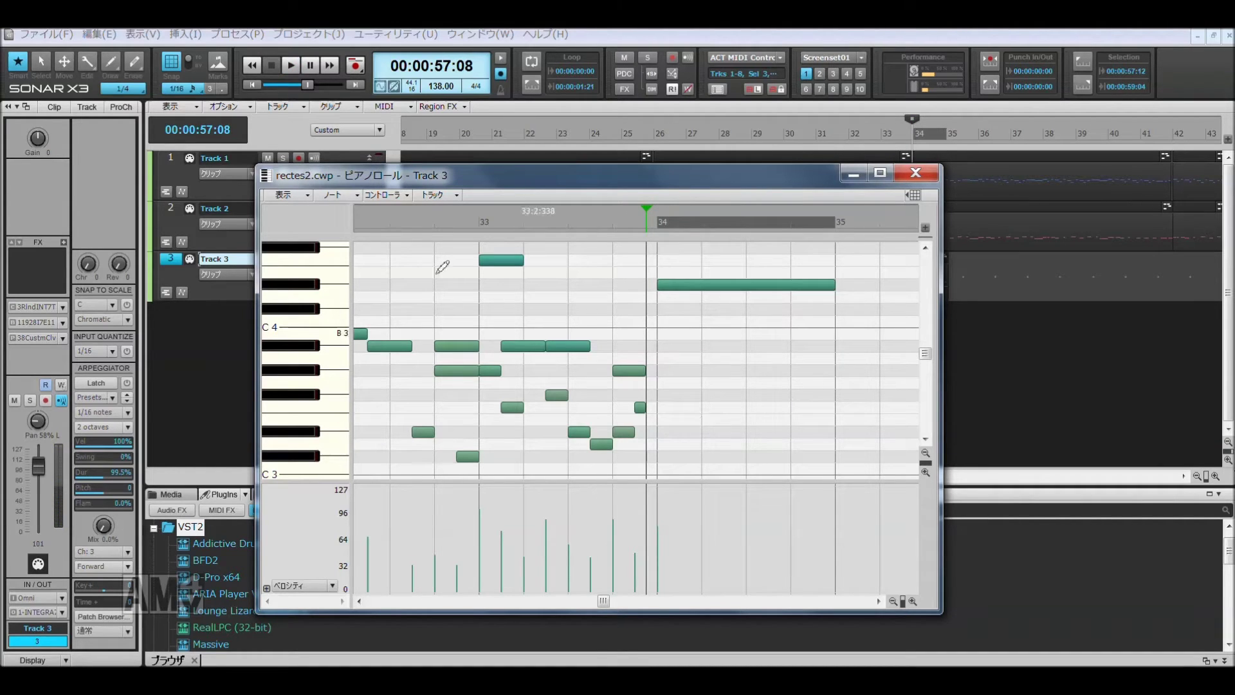
{"action": "left_click", "coordinate": [77, 34]}
{"action": "left_click", "coordinate": [110, 52]}
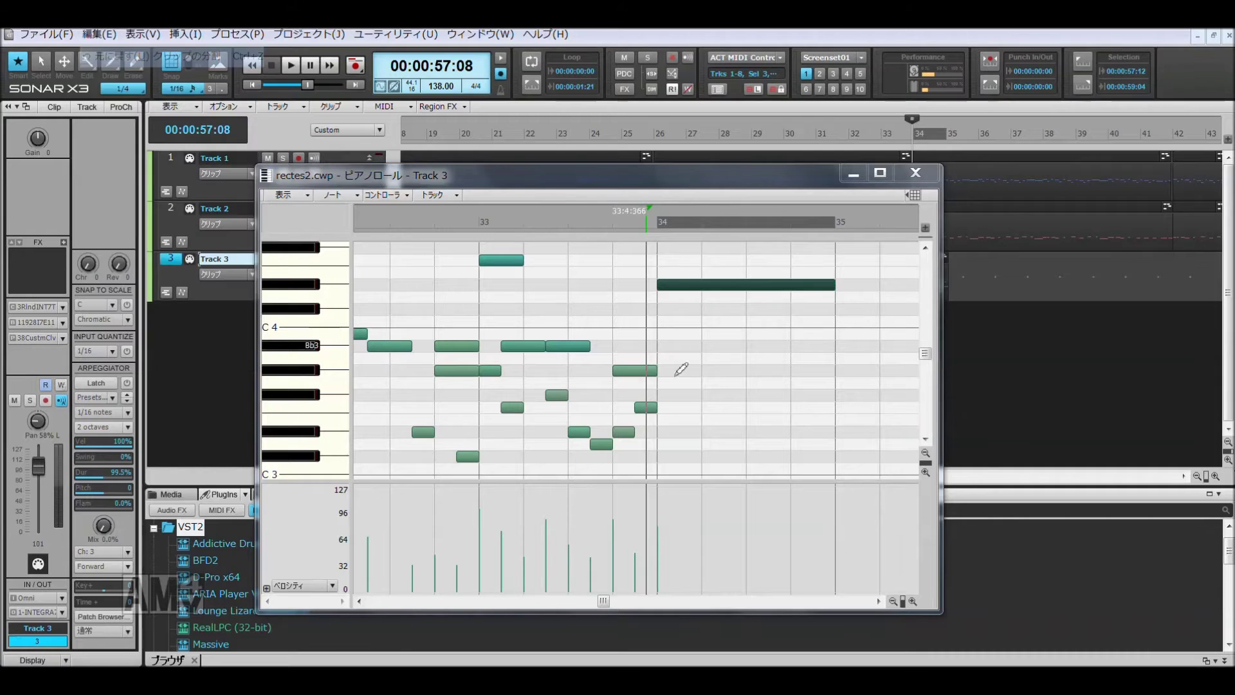
Step: Add eighth notes G#3, F3 and D3 on beats 2, 3 and 4 of measure 34, each followed by a sixteenth of the same pitch
{"action": "left_click", "coordinate": [724, 428]}
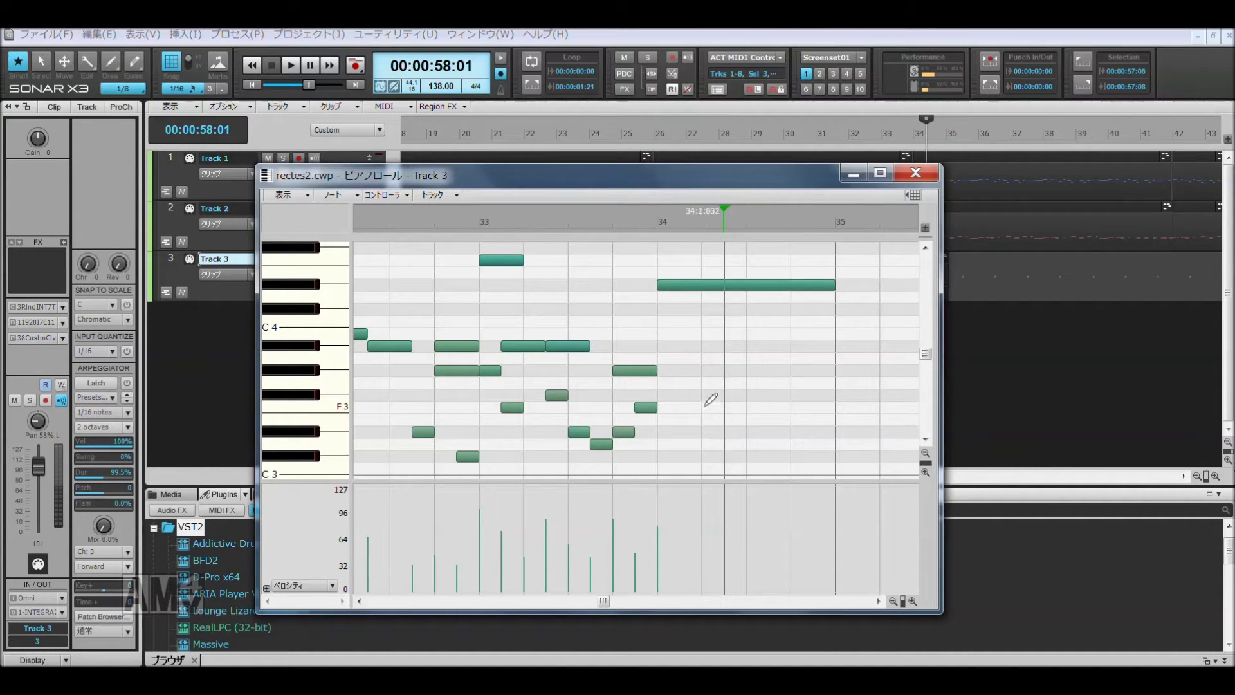
{"action": "mouse_move", "coordinate": [711, 402]}
{"action": "left_mouse_down"}
{"action": "mouse_move", "coordinate": [712, 367]}
{"action": "mouse_move", "coordinate": [804, 433]}
{"action": "mouse_move", "coordinate": [809, 451]}
{"action": "left_mouse_up"}
{"action": "left_click", "coordinate": [753, 399]}
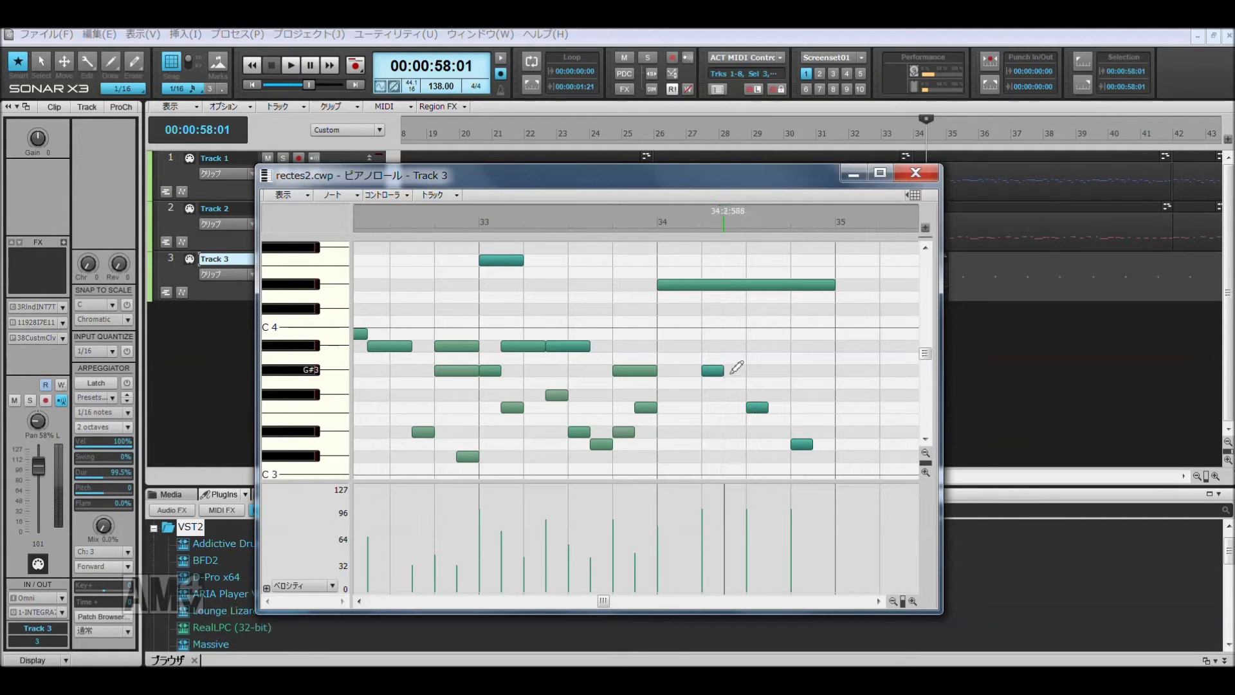
{"action": "left_click", "coordinate": [773, 406]}
{"action": "left_click", "coordinate": [817, 444]}
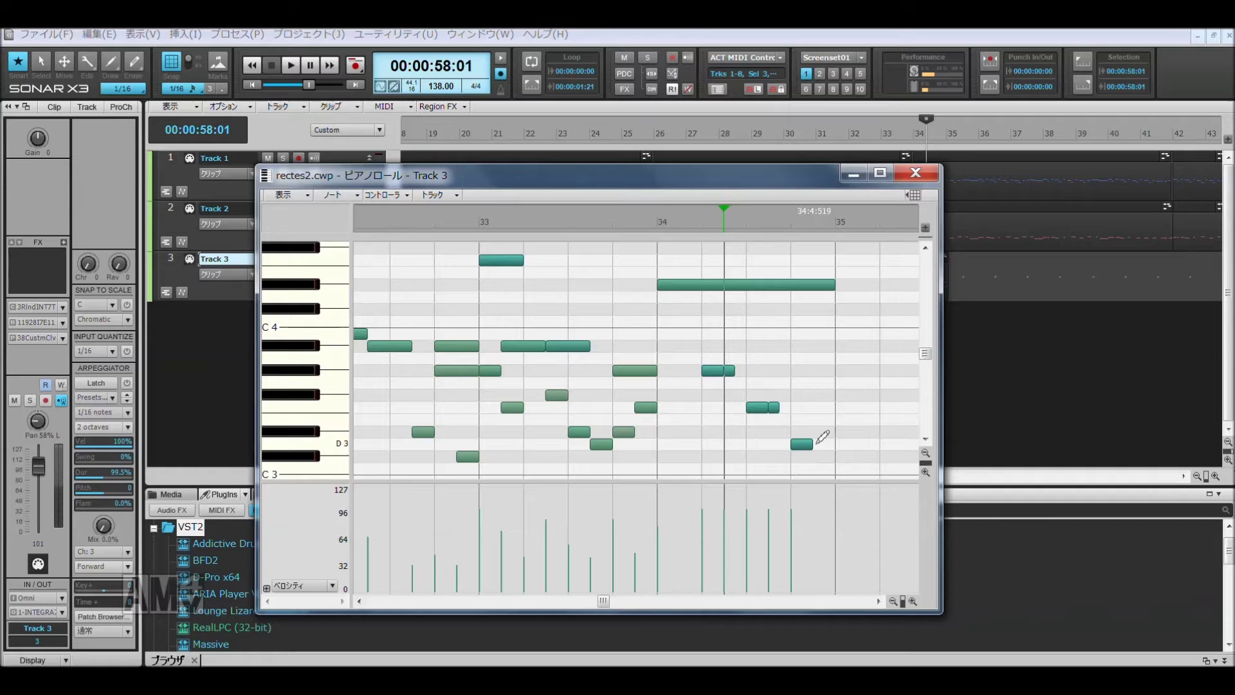
Step: Draw low, gently rising velocities for the short notes in measure 34 and play back from just before the measure
{"action": "left_click_drag", "start_coordinate": [843, 465], "coordinate": [707, 342]}
{"action": "left_click_drag", "start_coordinate": [687, 578], "coordinate": [825, 580]}
{"action": "left_click", "coordinate": [625, 352]}
{"action": "key", "text": "space"}
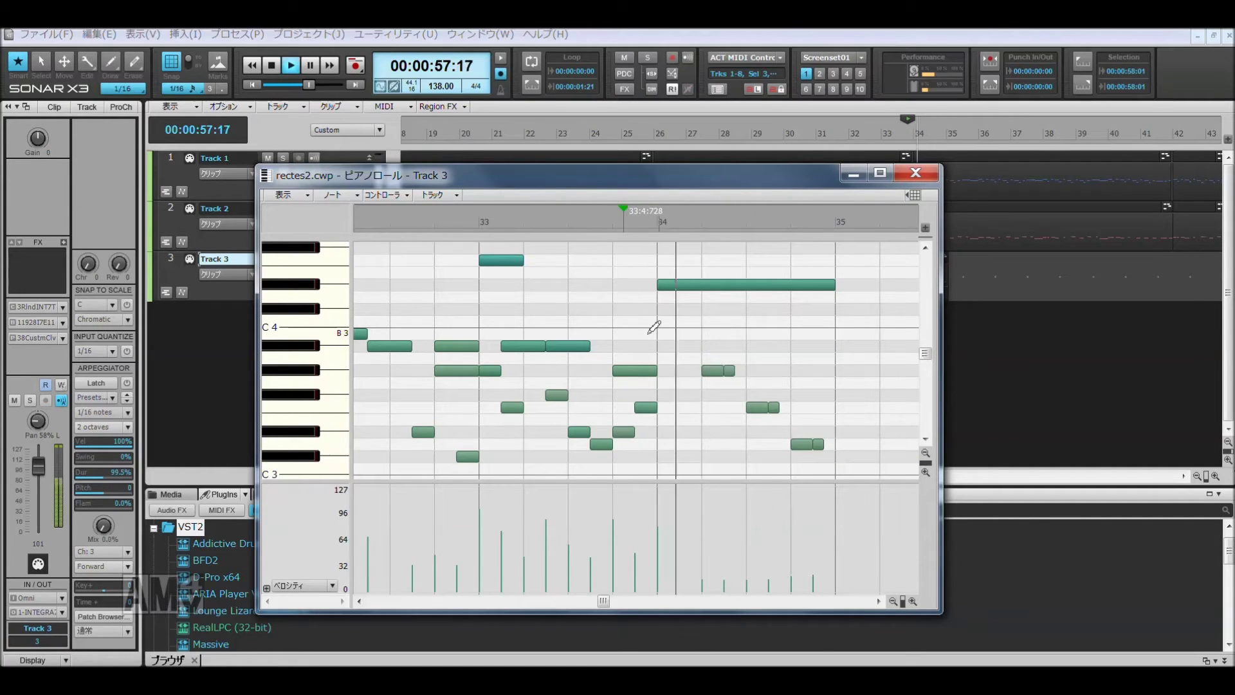
{"action": "key", "text": "space"}
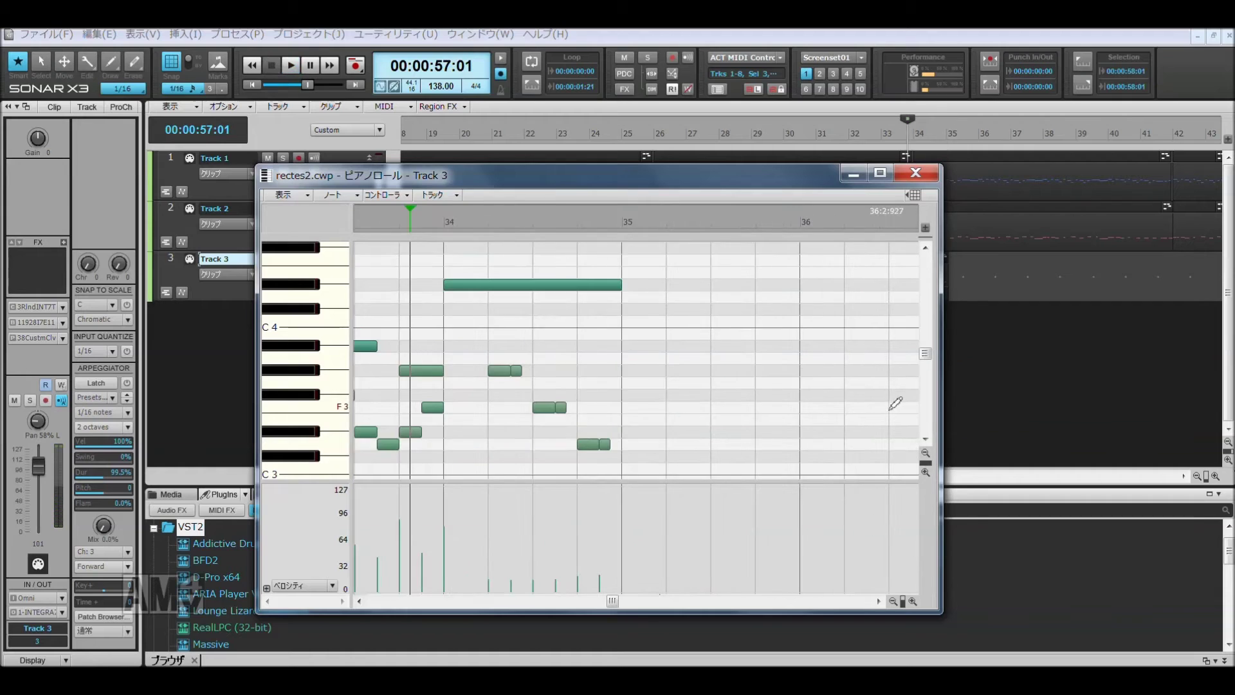
Step: Continue the falling figure in measure 35 with short notes B2, G#2, F2 and D2 on beats 1 to 4, adding sixteenth repeats
{"action": "scroll", "coordinate": [689, 402], "scroll_direction": "down", "scroll_amount": 3}
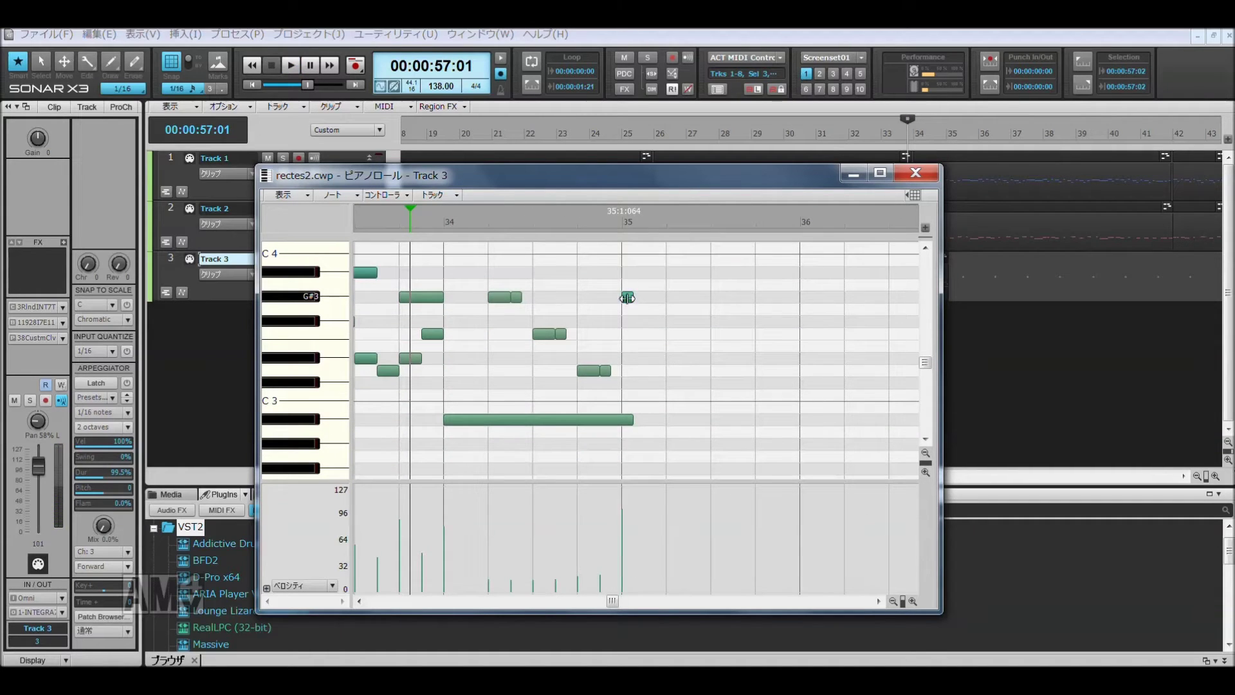
{"action": "mouse_move", "coordinate": [649, 338]}
{"action": "left_mouse_down"}
{"action": "mouse_move", "coordinate": [672, 409]}
{"action": "mouse_move", "coordinate": [716, 440]}
{"action": "left_mouse_up"}
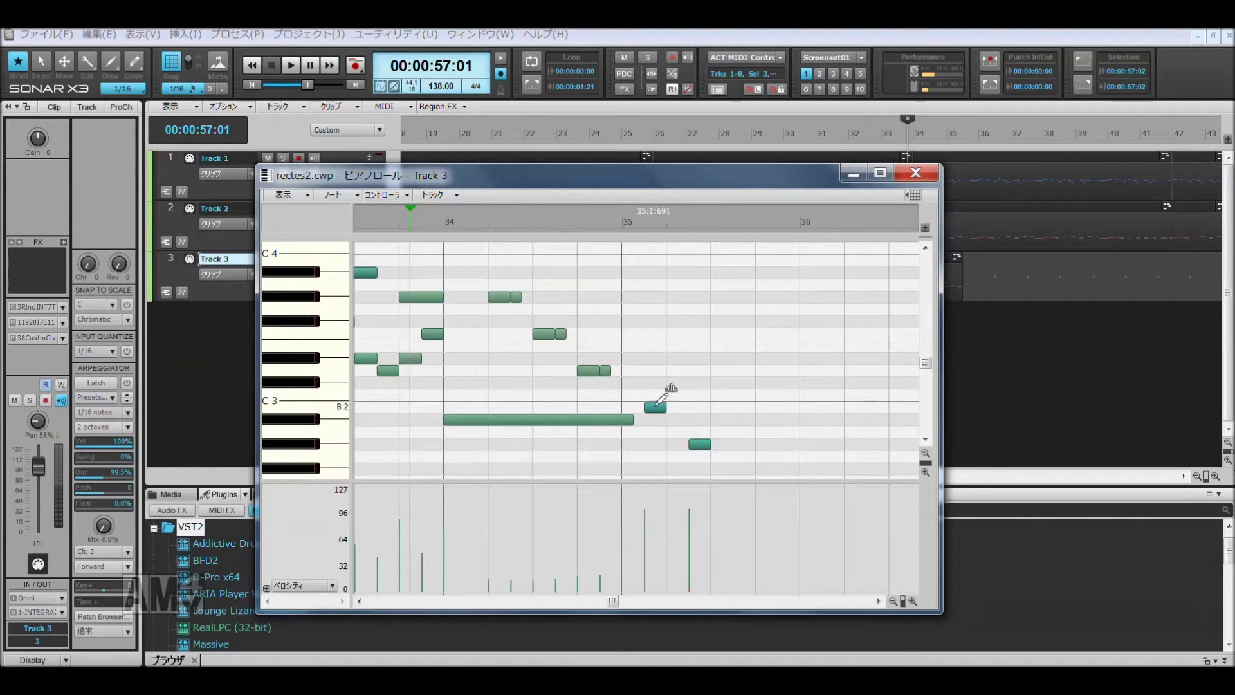
{"action": "left_click_drag", "start_coordinate": [661, 409], "coordinate": [638, 408]}
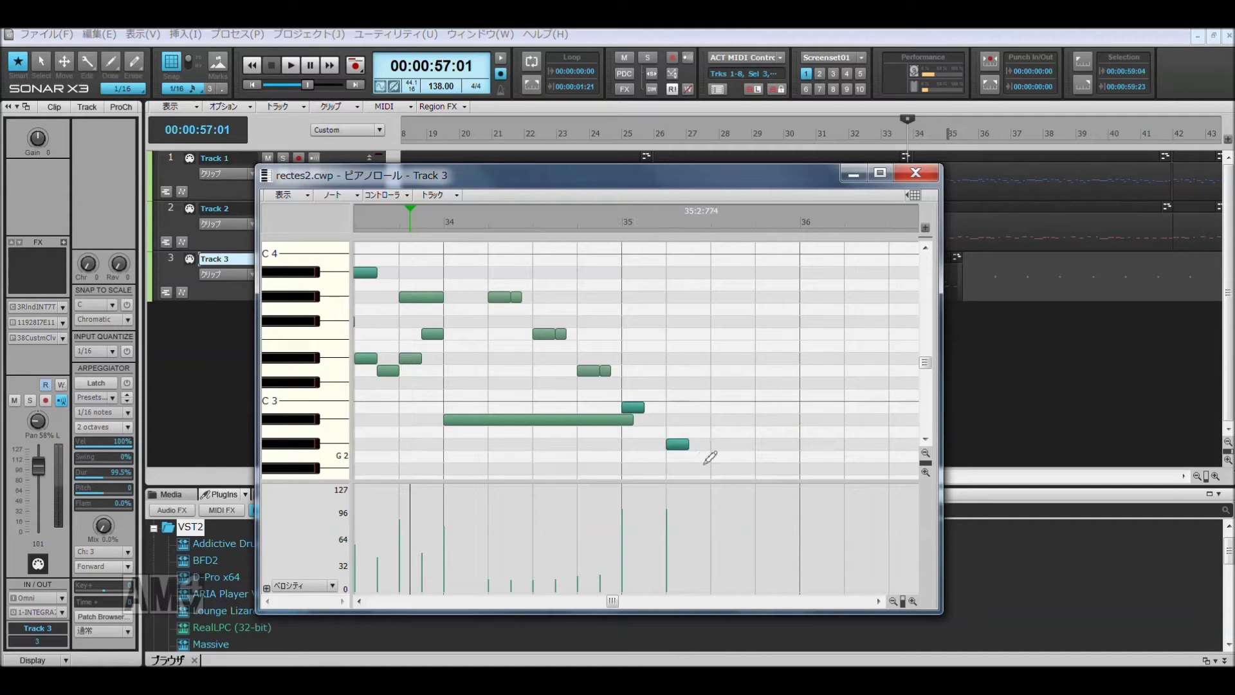
{"action": "mouse_move", "coordinate": [714, 456]}
{"action": "left_mouse_down"}
{"action": "mouse_move", "coordinate": [745, 450]}
{"action": "mouse_move", "coordinate": [740, 471]}
{"action": "mouse_move", "coordinate": [765, 454]}
{"action": "mouse_move", "coordinate": [780, 469]}
{"action": "left_mouse_up"}
{"action": "scroll", "coordinate": [762, 454], "scroll_direction": "down", "scroll_amount": 2}
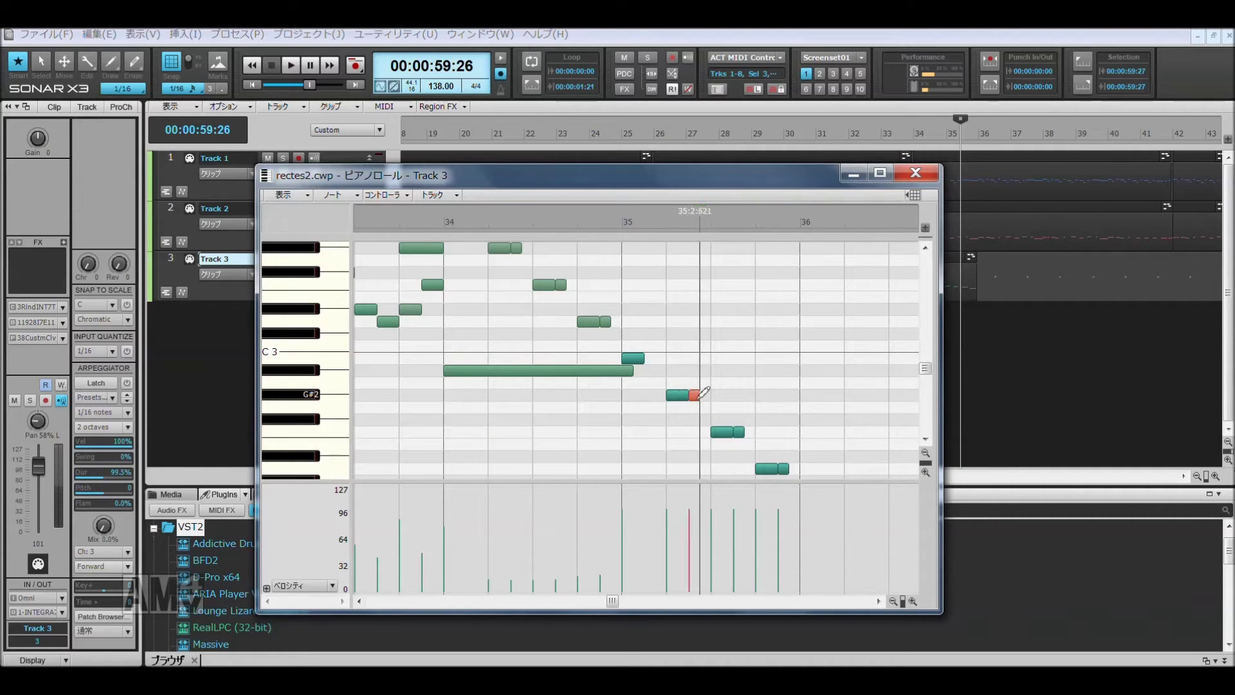
Step: Draw low, gradually decreasing velocities for the short notes in measure 35 and play the passage
{"action": "mouse_move", "coordinate": [635, 358]}
{"action": "left_mouse_down"}
{"action": "mouse_move", "coordinate": [804, 474]}
{"action": "mouse_move", "coordinate": [765, 467]}
{"action": "left_mouse_up"}
{"action": "left_click_drag", "start_coordinate": [583, 570], "coordinate": [792, 582]}
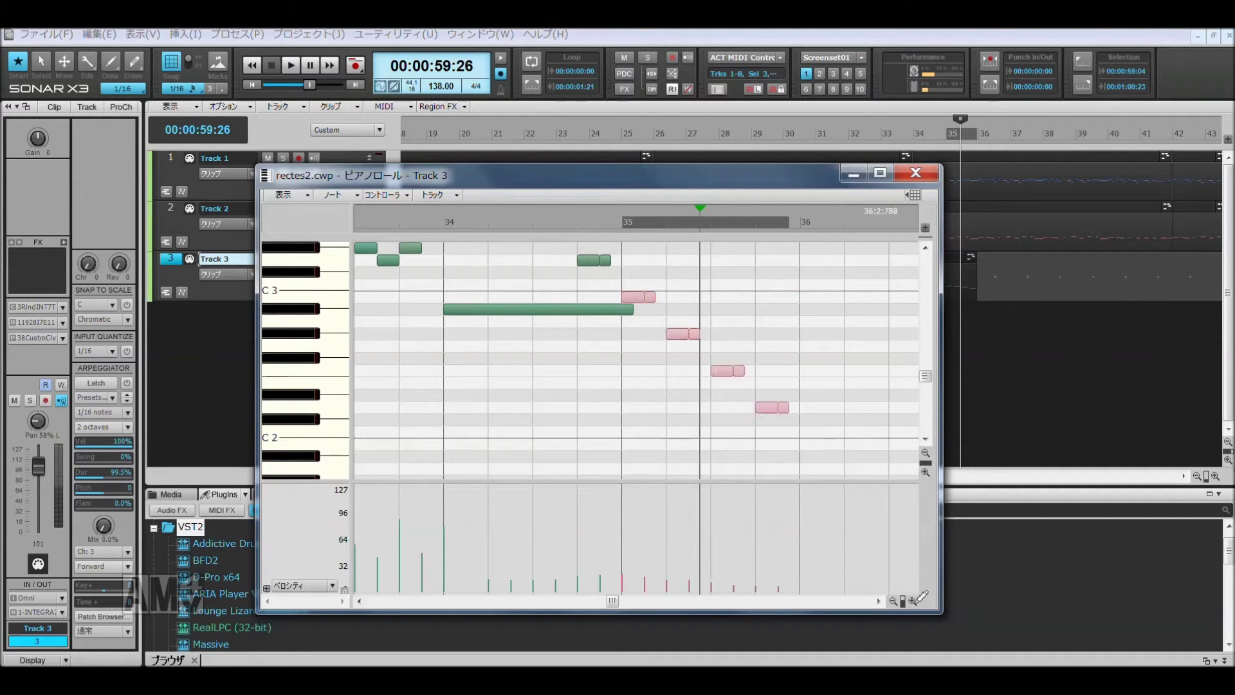
{"action": "key", "text": "space"}
{"action": "key", "text": "space"}
{"action": "key", "text": "space"}
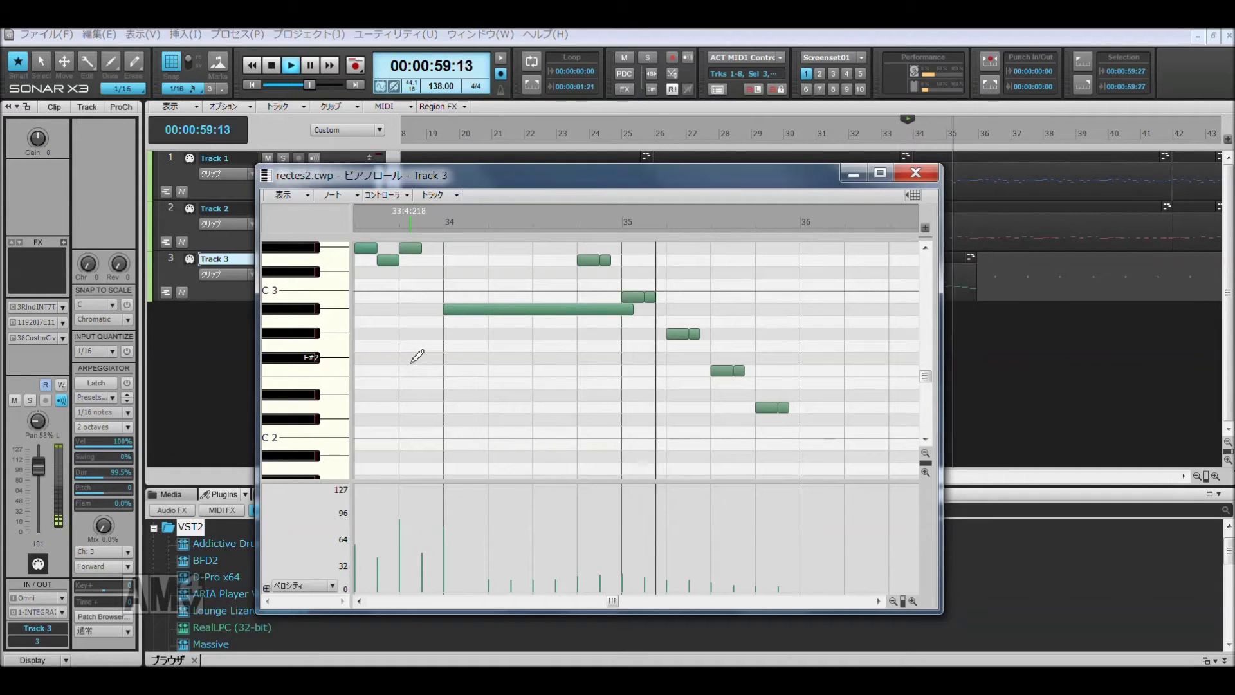
{"action": "key", "text": "space"}
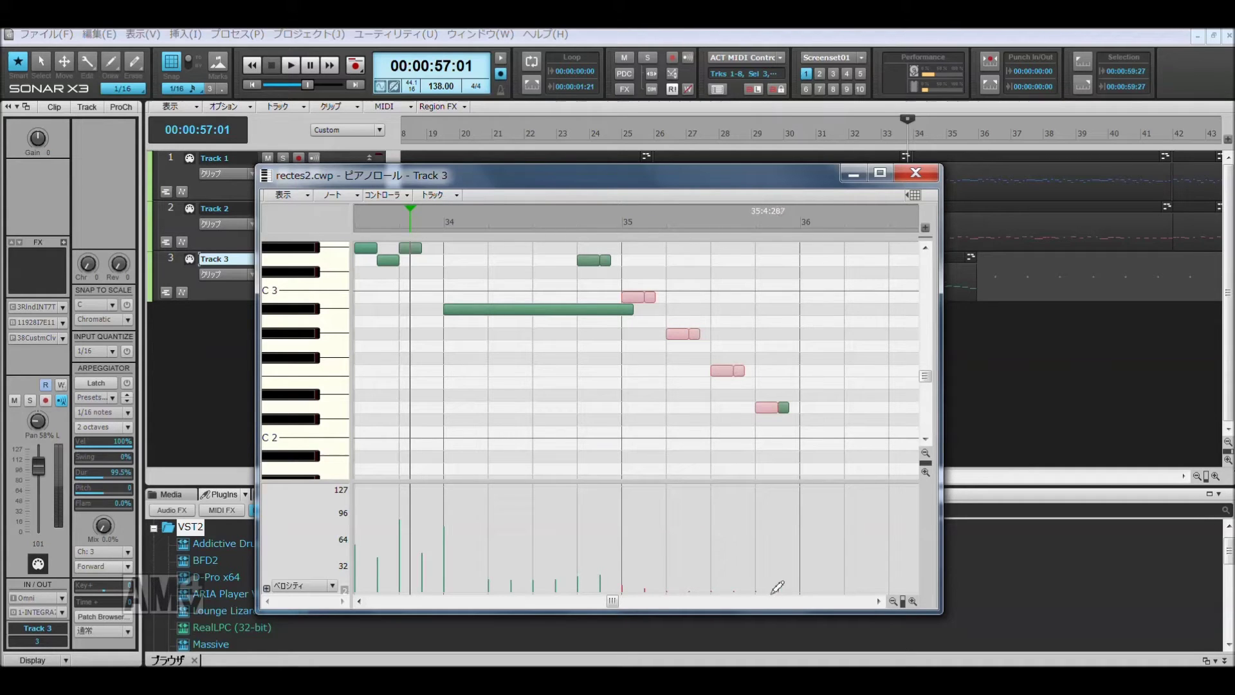
Step: Reduce the velocities of measure 35's falling notes further, close to zero, and play the passage again
{"action": "left_click", "coordinate": [803, 573]}
{"action": "key", "text": "space"}
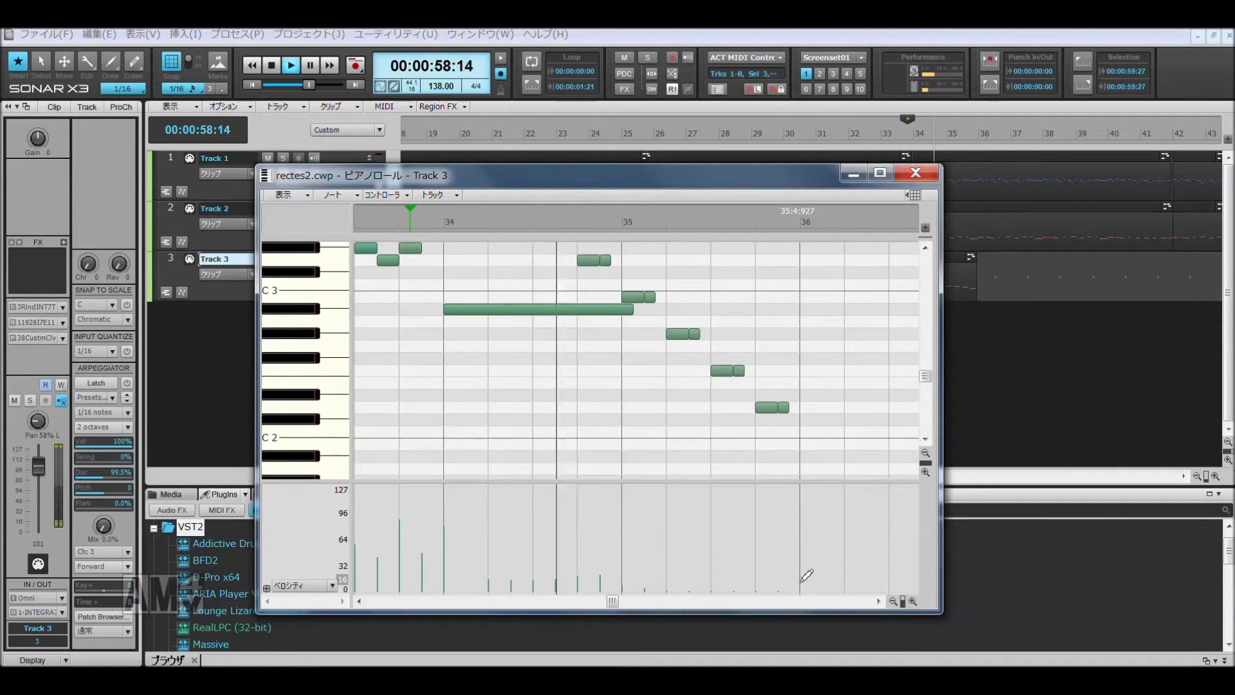
{"action": "key", "text": "space"}
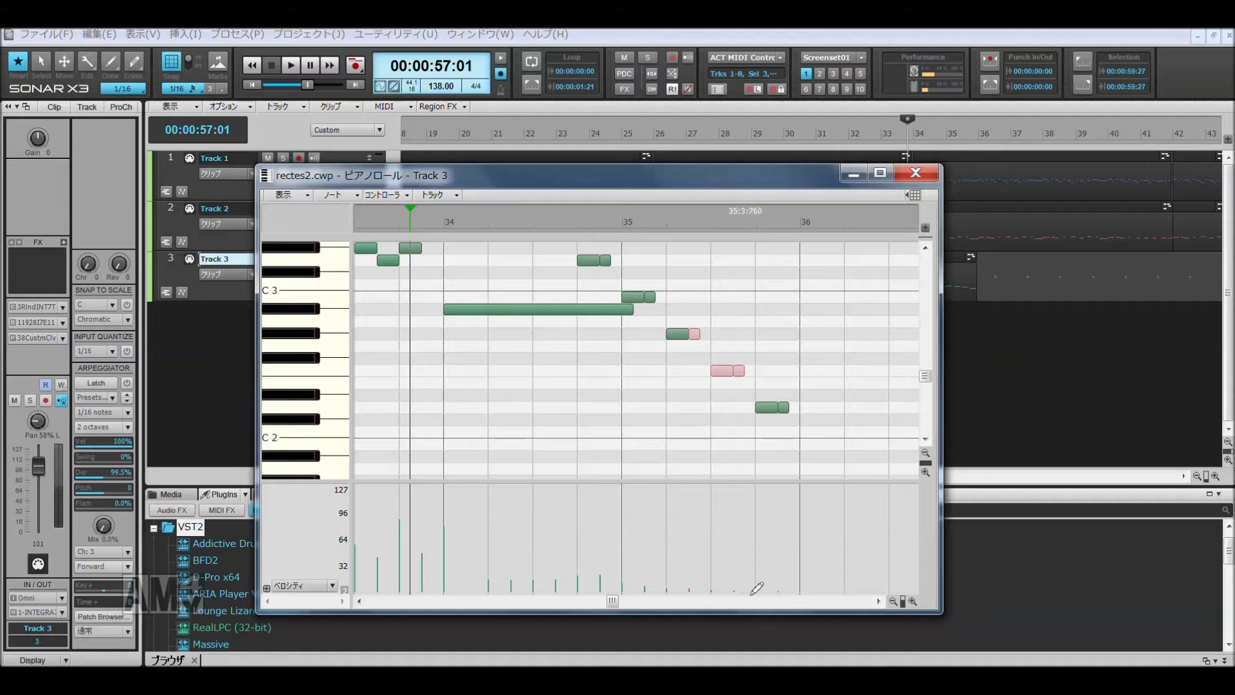
Step: Stop playback, close Track 3's piano roll and save the project
{"action": "key", "text": "space"}
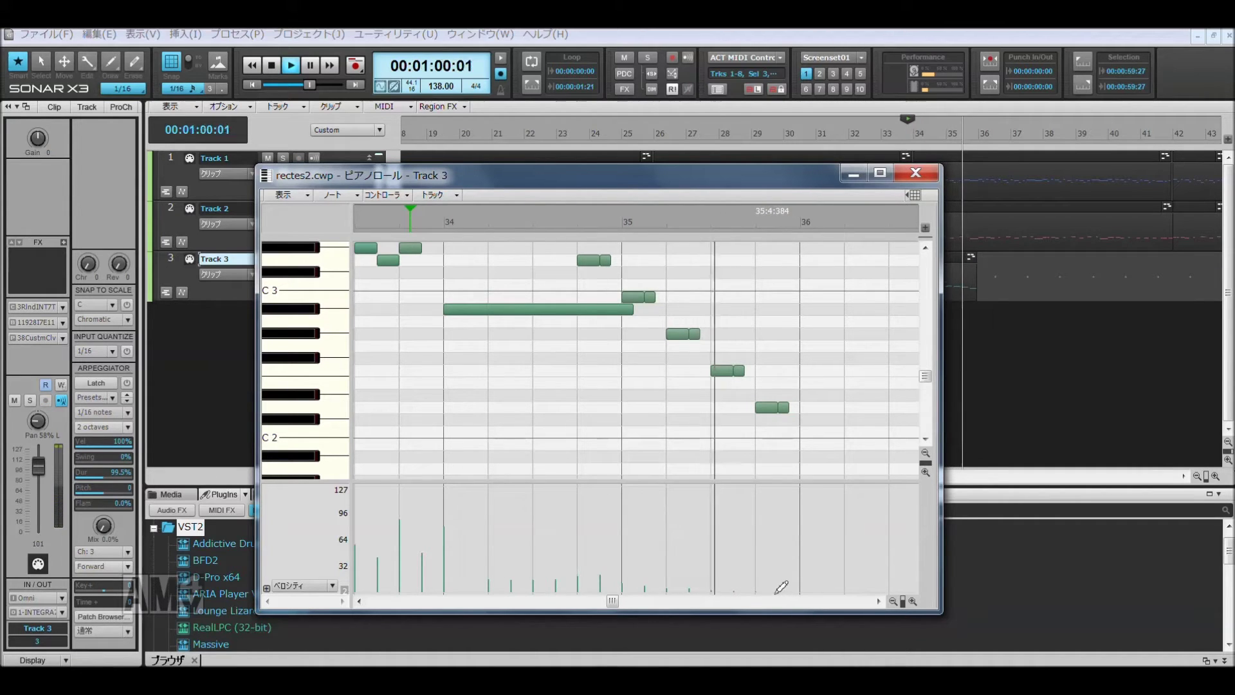
{"action": "left_click", "coordinate": [915, 173]}
{"action": "key", "text": "space"}
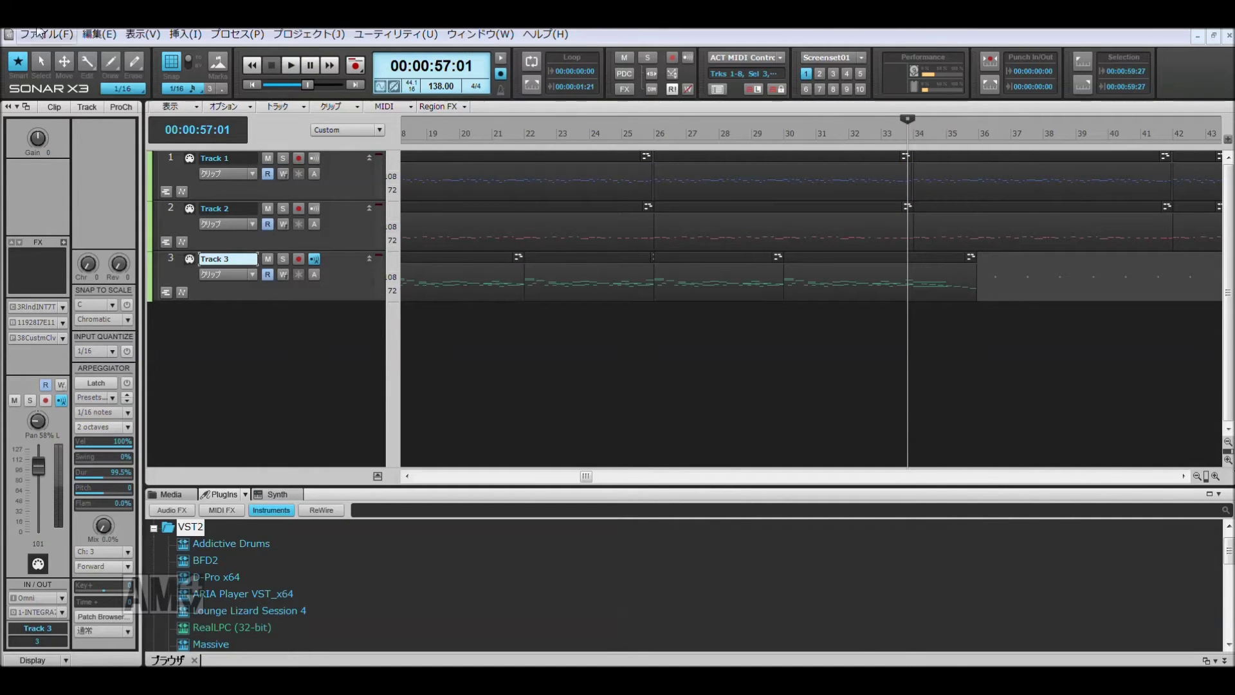
{"action": "left_click", "coordinate": [39, 33]}
{"action": "left_click", "coordinate": [124, 152]}
Step: Play the arrangement from measure 32 through the section where Track 3 is silent, up to about measure 42
{"action": "left_click", "coordinate": [846, 133]}
{"action": "key", "text": "space"}
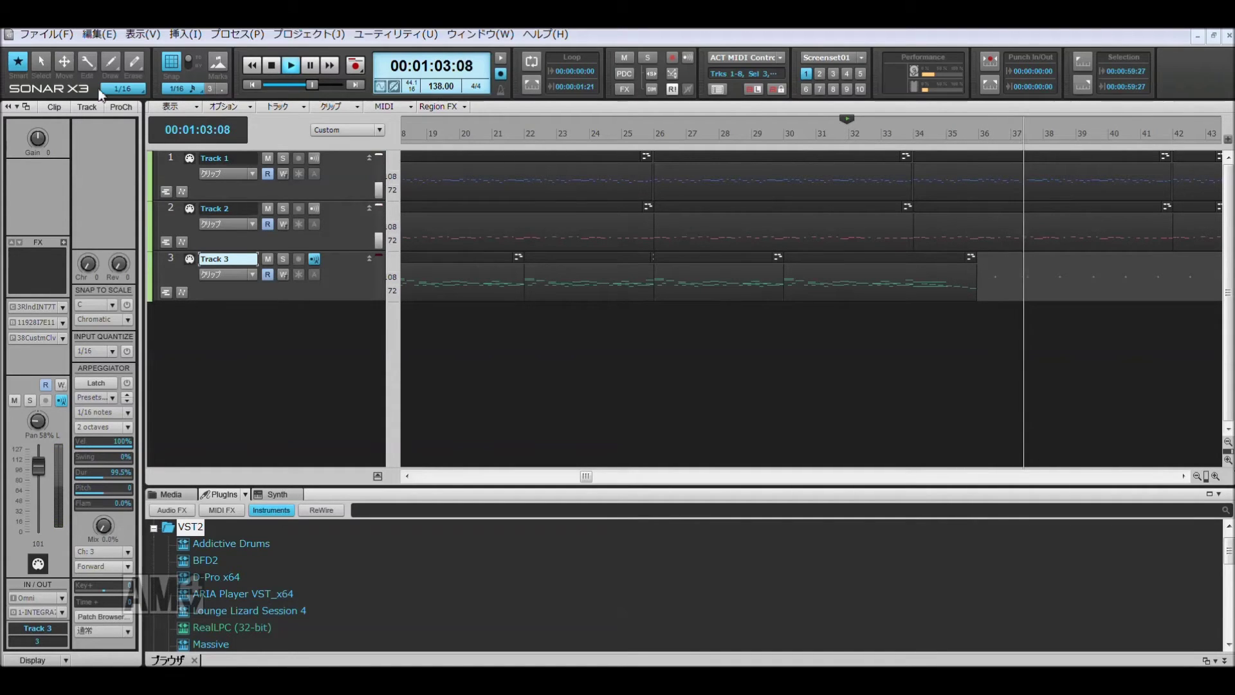
{"action": "scroll", "coordinate": [1153, 195], "scroll_direction": "right", "scroll_amount": 10}
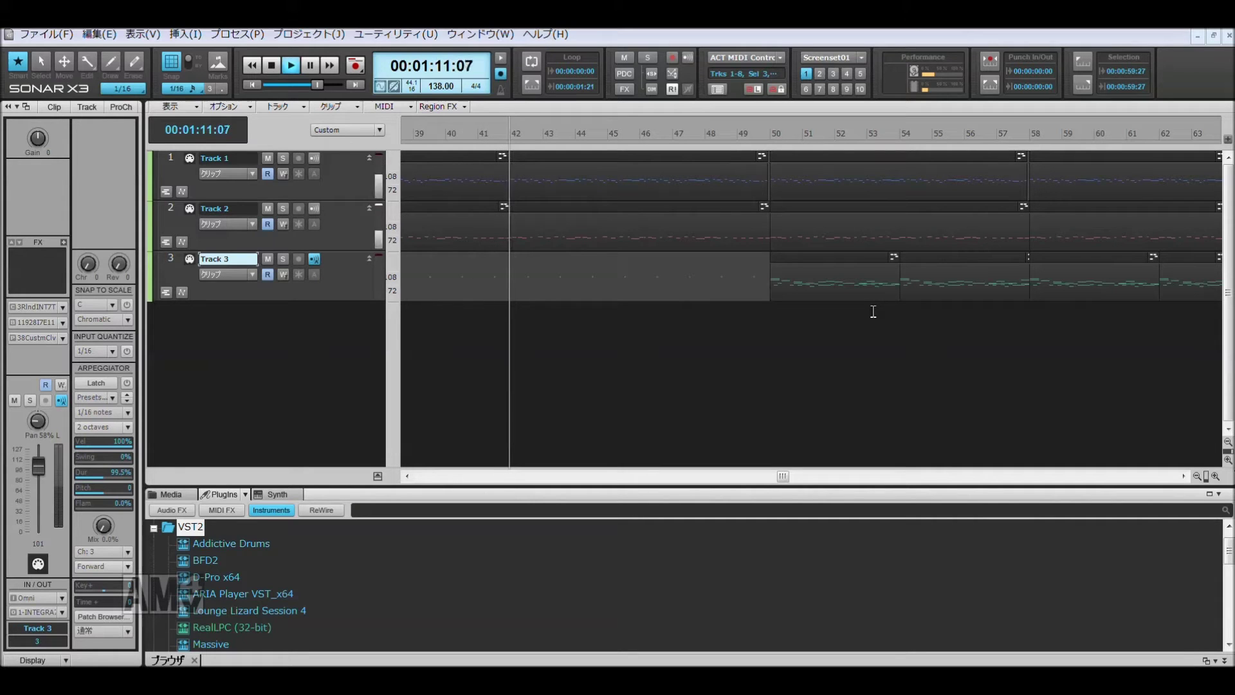
{"action": "key", "text": "space"}
{"action": "left_click", "coordinate": [45, 34]}
{"action": "key", "text": "Escape"}
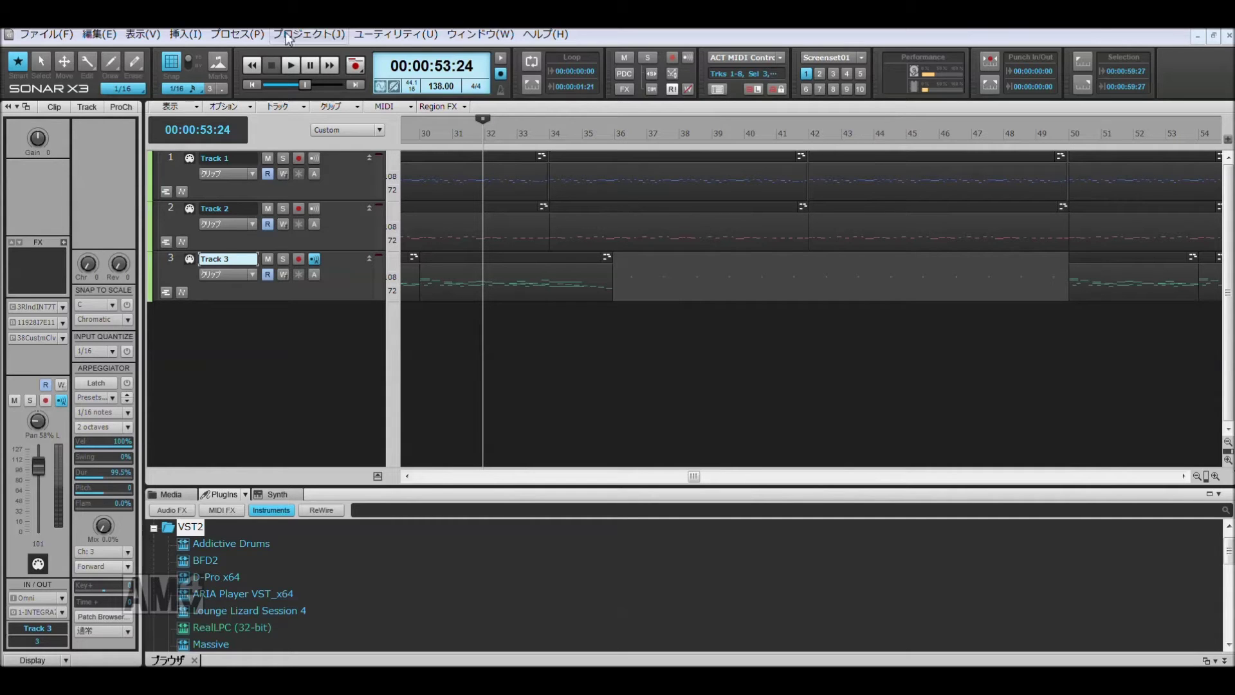
Step: Add a fourth MIDI track and set its output channel to 10: Roland INTEGRA-7:Drum Kit
{"action": "left_click", "coordinate": [187, 36]}
{"action": "left_click", "coordinate": [218, 75]}
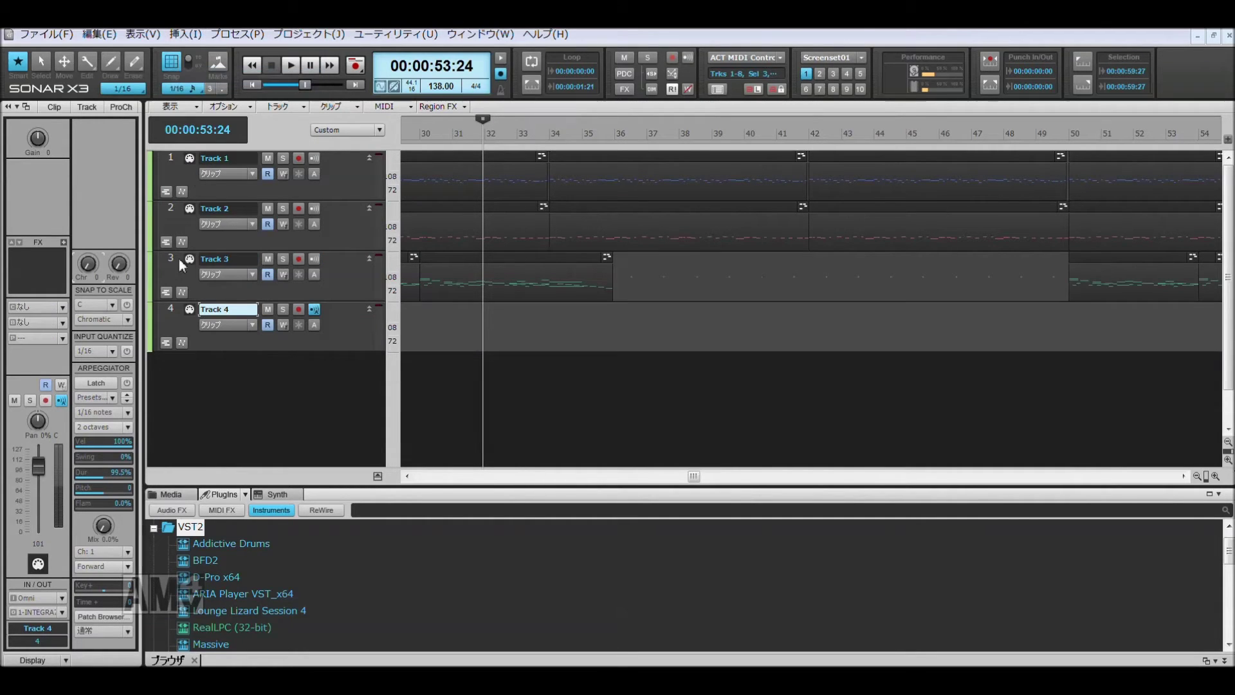
{"action": "left_click", "coordinate": [64, 307]}
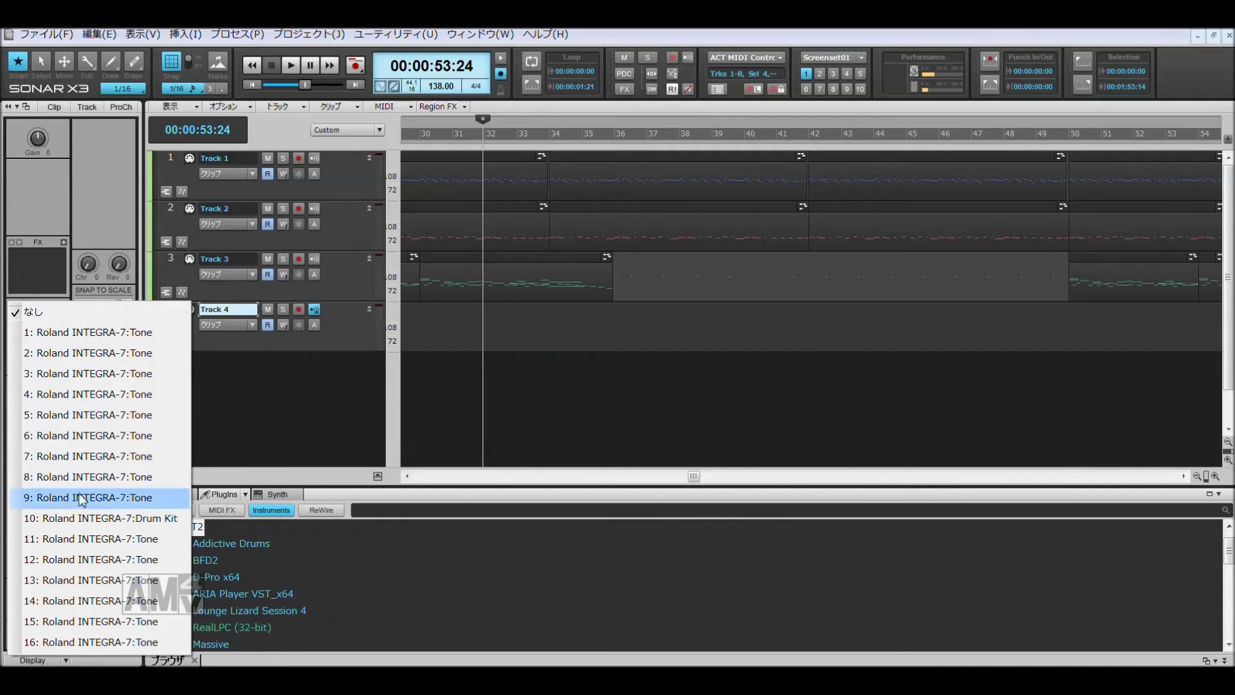
{"action": "left_click", "coordinate": [82, 516]}
Step: Set Track 4's bank to 11072-INTEGRA-7 Preset PCM Drum Kit and its patch to 5:JazzDrumSet2
{"action": "left_click", "coordinate": [68, 316]}
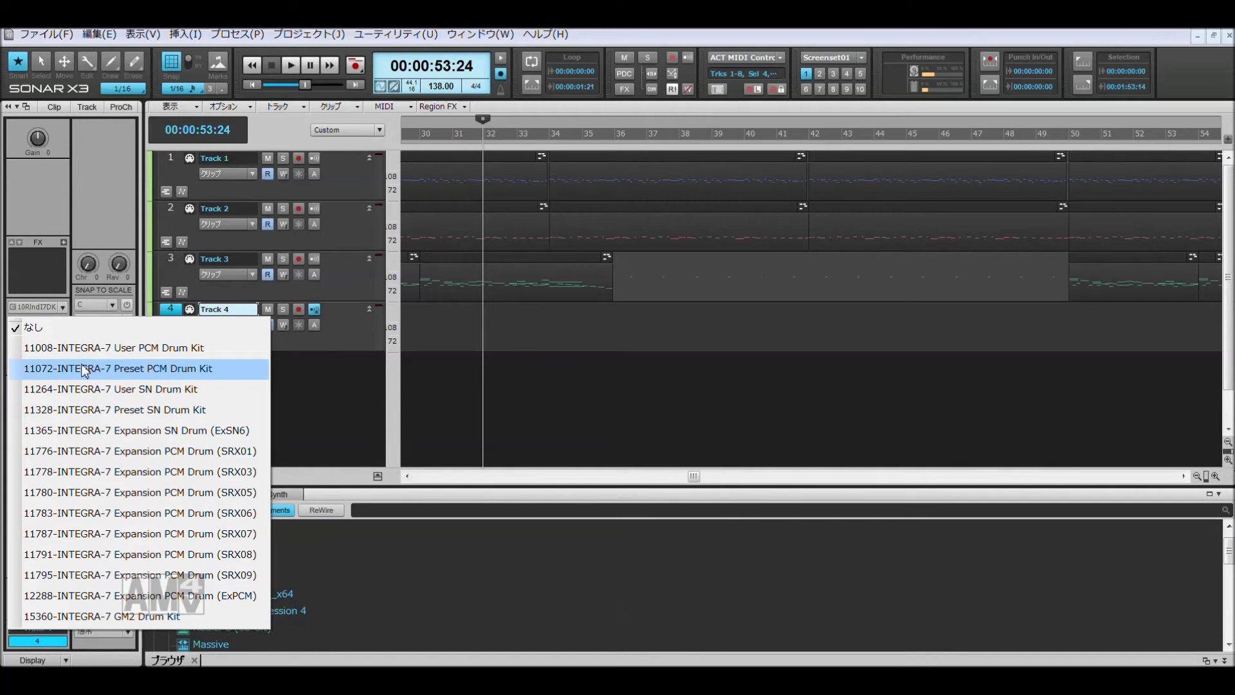
{"action": "left_click", "coordinate": [84, 371]}
{"action": "left_click", "coordinate": [63, 334]}
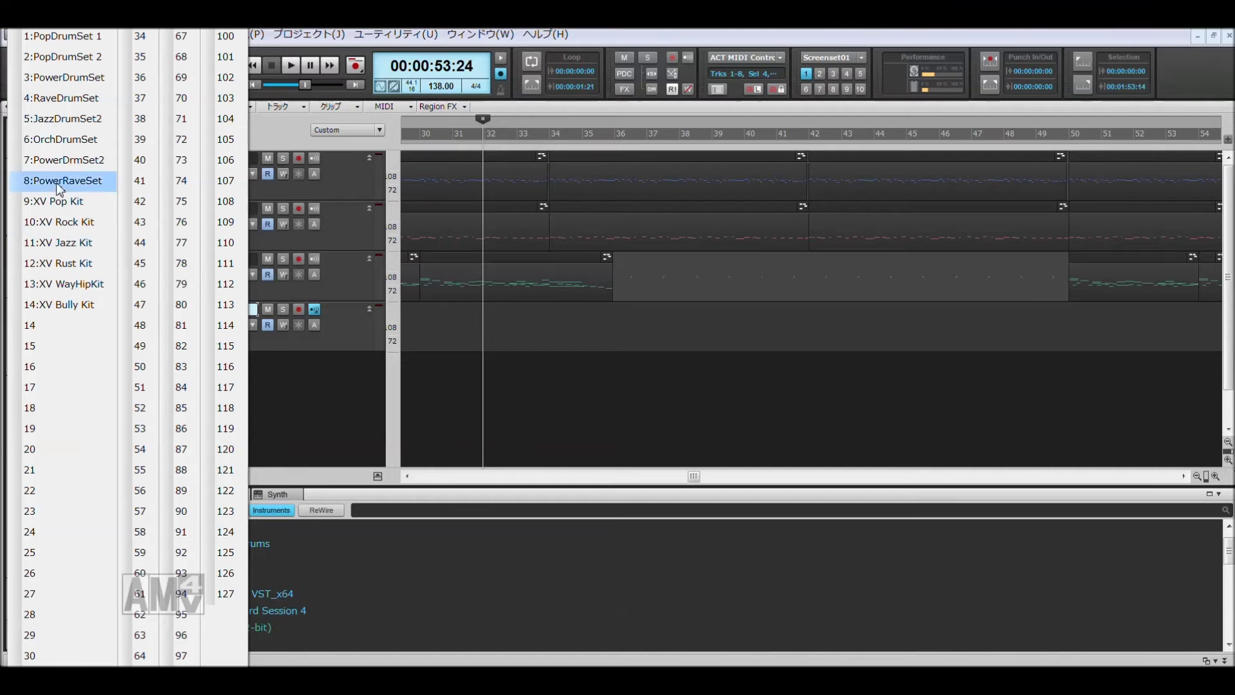
{"action": "left_click", "coordinate": [69, 122]}
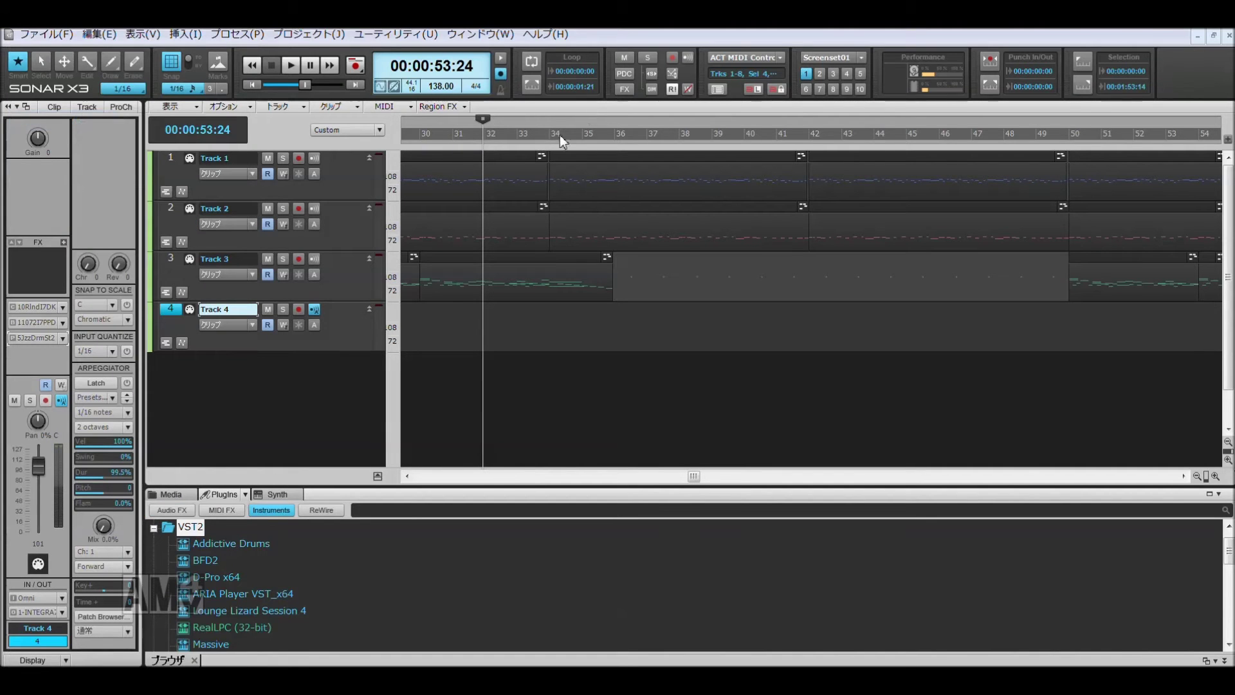
Step: In Track 4's piano roll, place an Old Kick note on beat 1 and a Ballad SN note on beat 2 of measure 34
{"action": "left_click", "coordinate": [551, 138]}
{"action": "key", "text": "alt+3"}
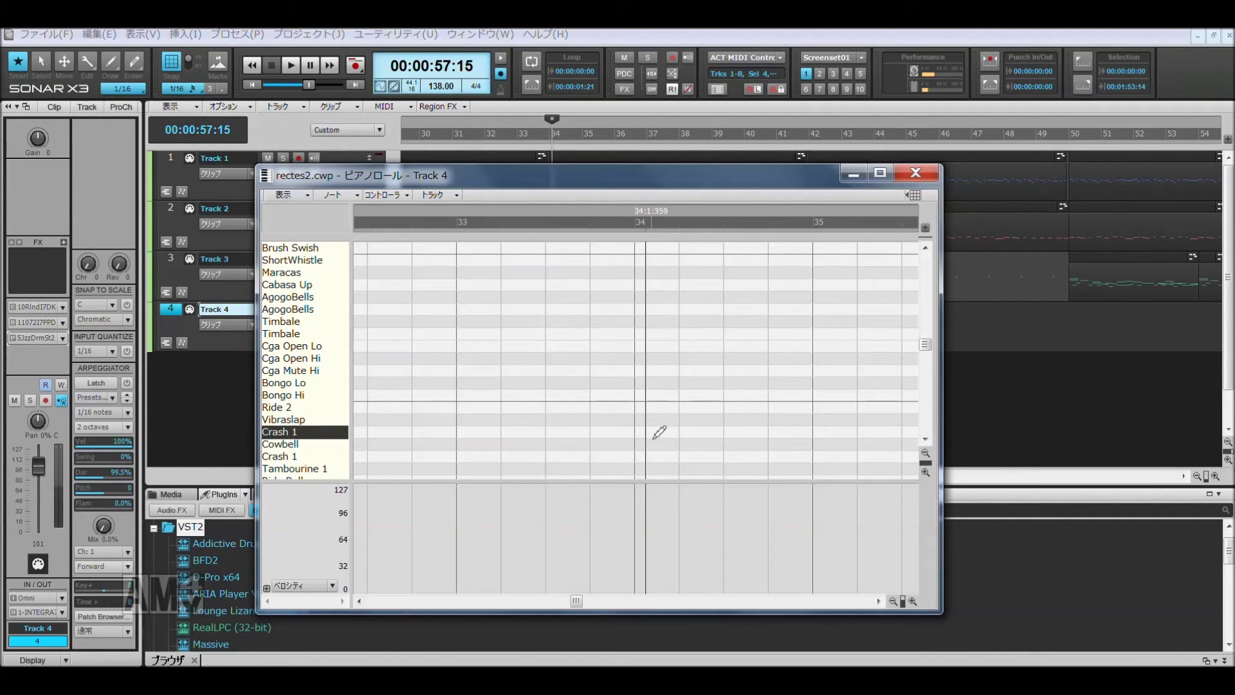
{"action": "scroll", "coordinate": [309, 434], "scroll_direction": "down", "scroll_amount": 4}
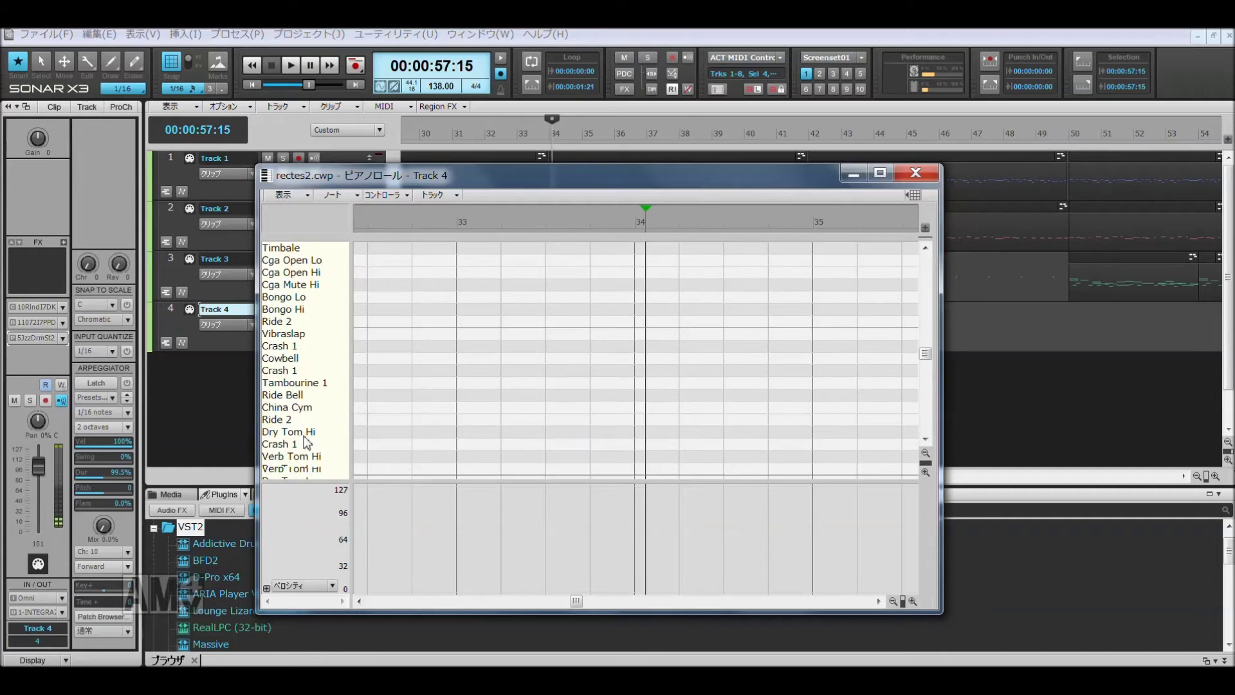
{"action": "scroll", "coordinate": [307, 443], "scroll_direction": "down", "scroll_amount": 4}
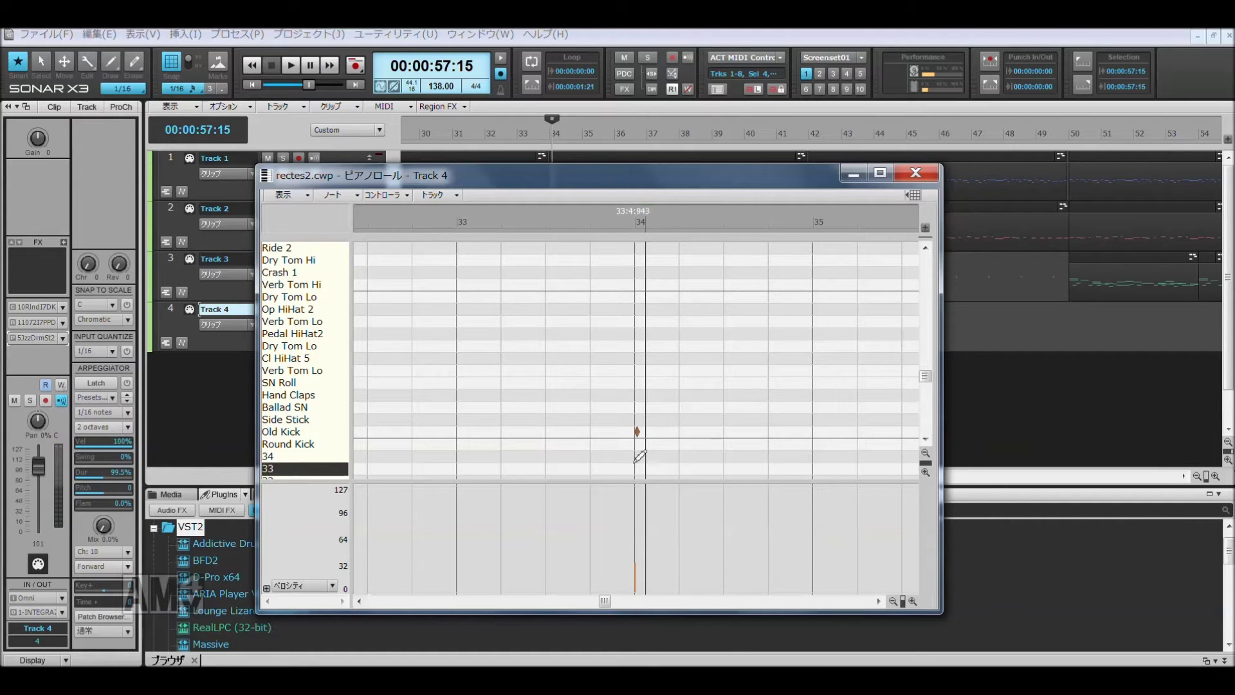
{"action": "left_click", "coordinate": [643, 434]}
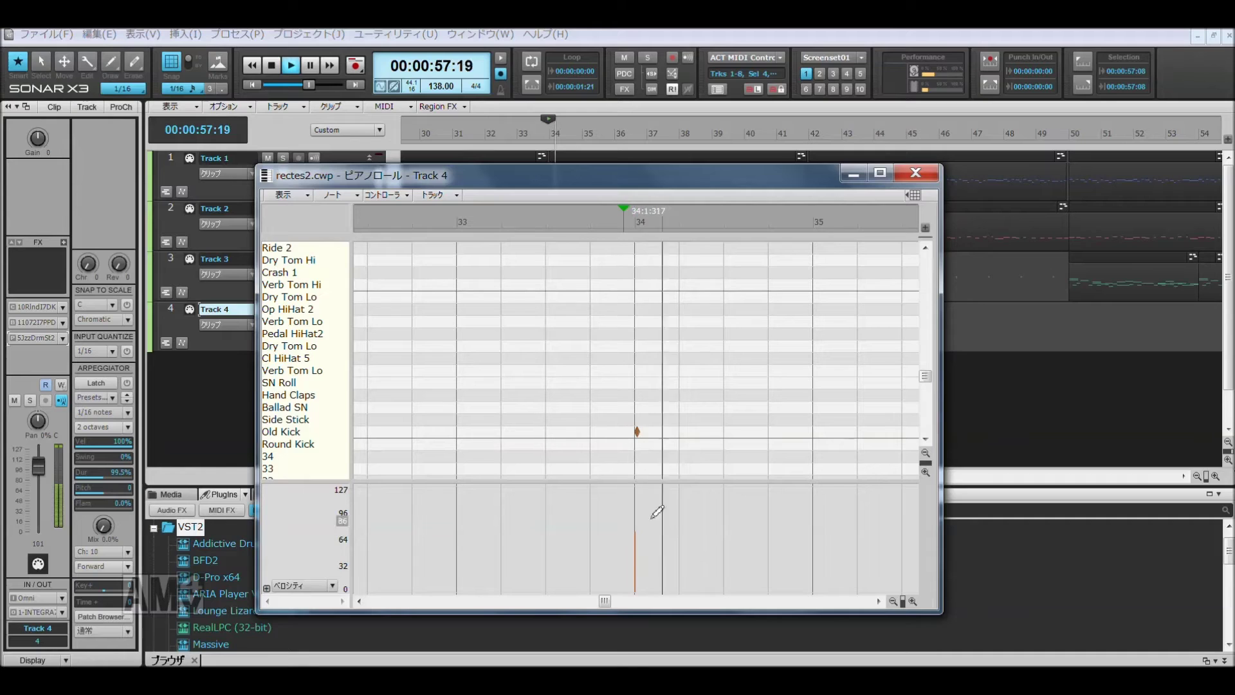
{"action": "left_click", "coordinate": [681, 419]}
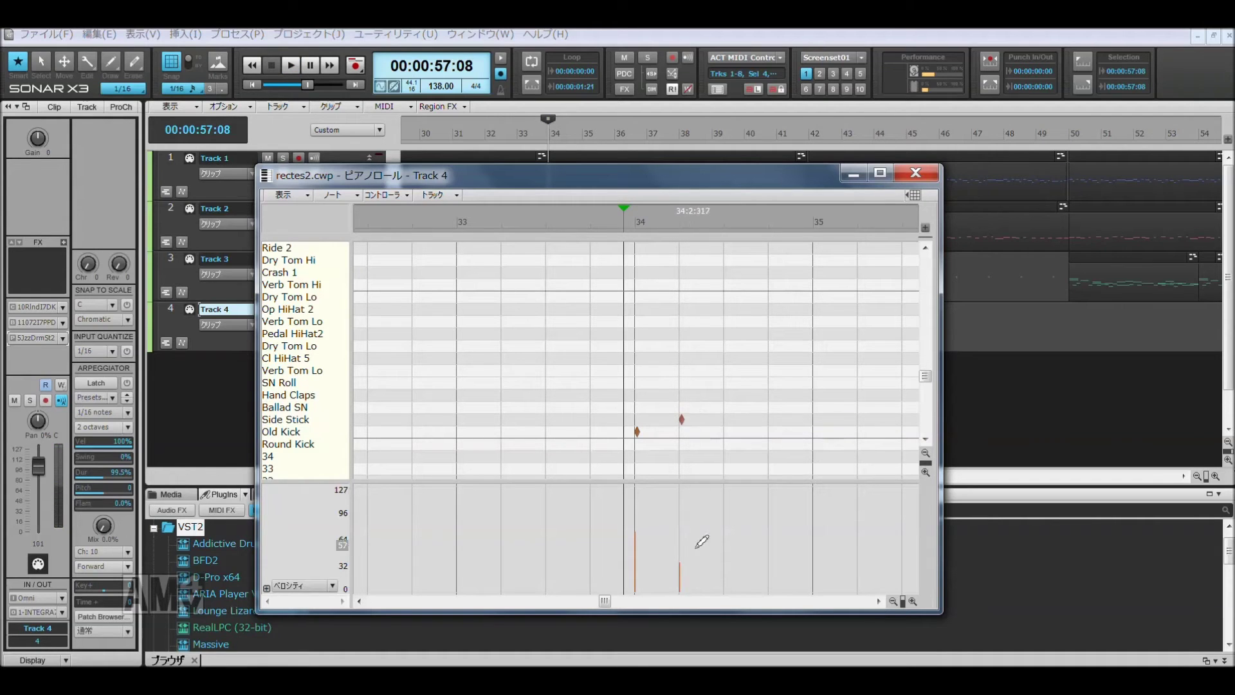
{"action": "left_click_drag", "start_coordinate": [683, 420], "coordinate": [682, 406]}
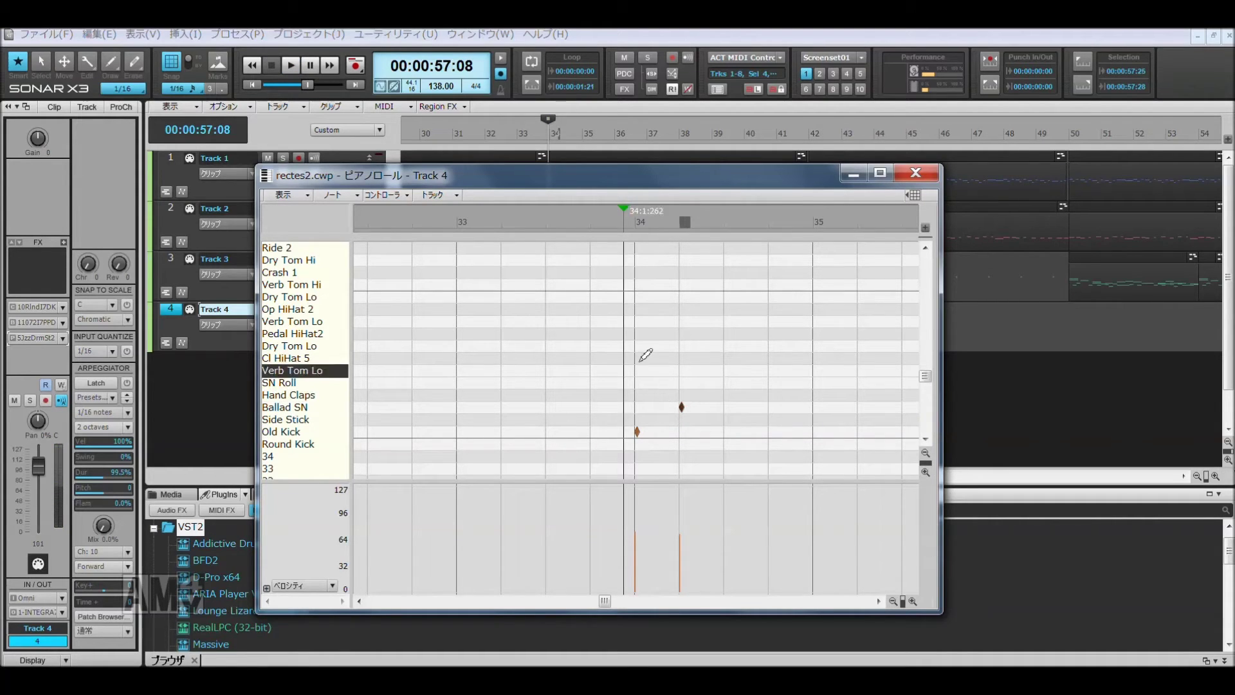
Step: Add Cl HiHat 5 notes in measure 34 on beat 1 and on the off-beats of beats 1 and 2, playing them back
{"action": "left_click", "coordinate": [640, 357]}
{"action": "left_click", "coordinate": [650, 359]}
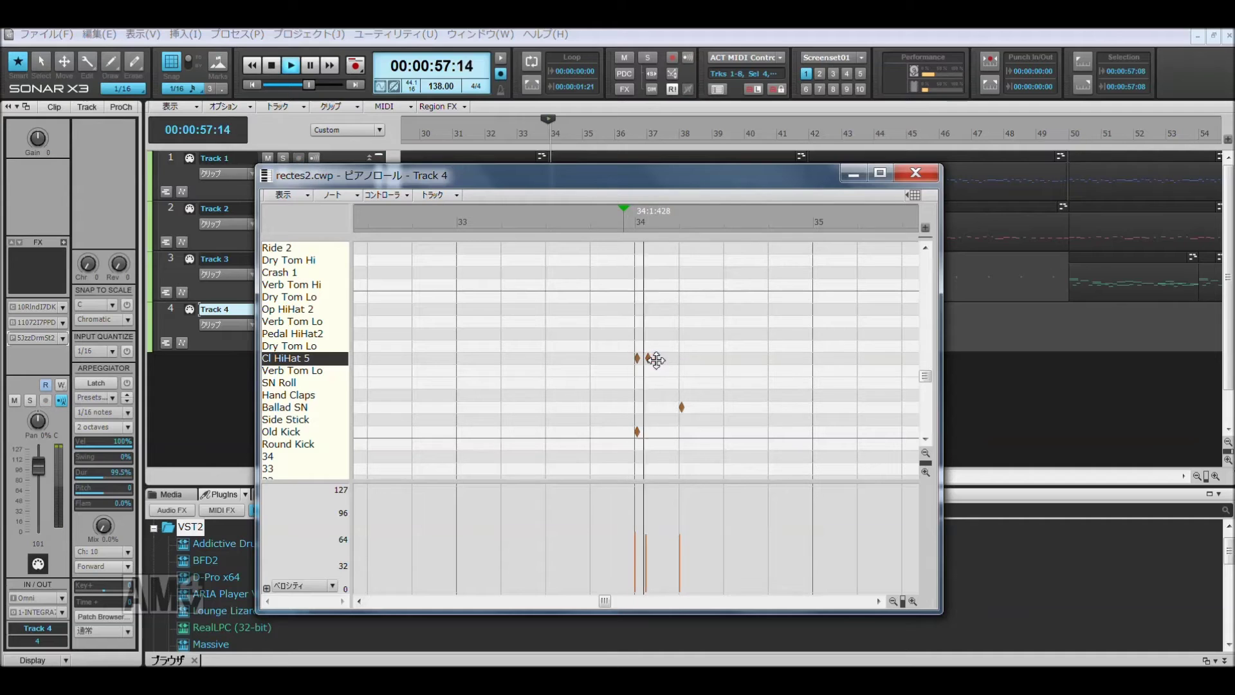
{"action": "left_click", "coordinate": [661, 358]}
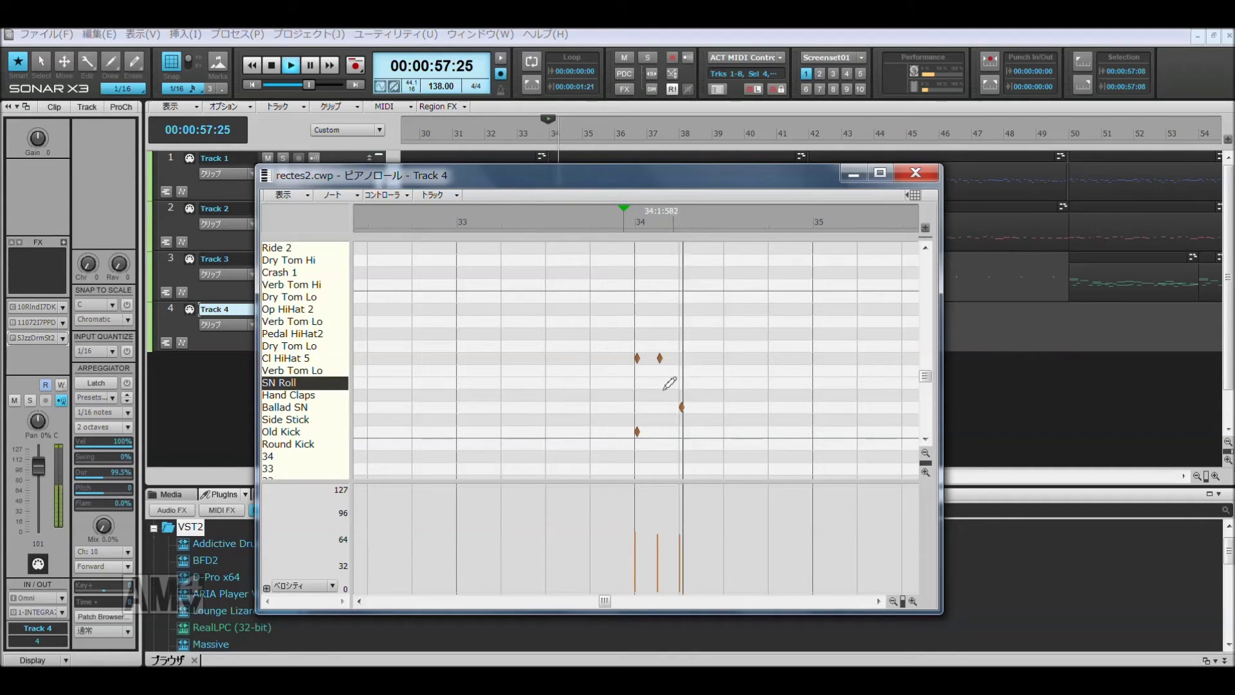
{"action": "left_click", "coordinate": [705, 359]}
{"action": "key", "text": "space"}
{"action": "key", "text": "space"}
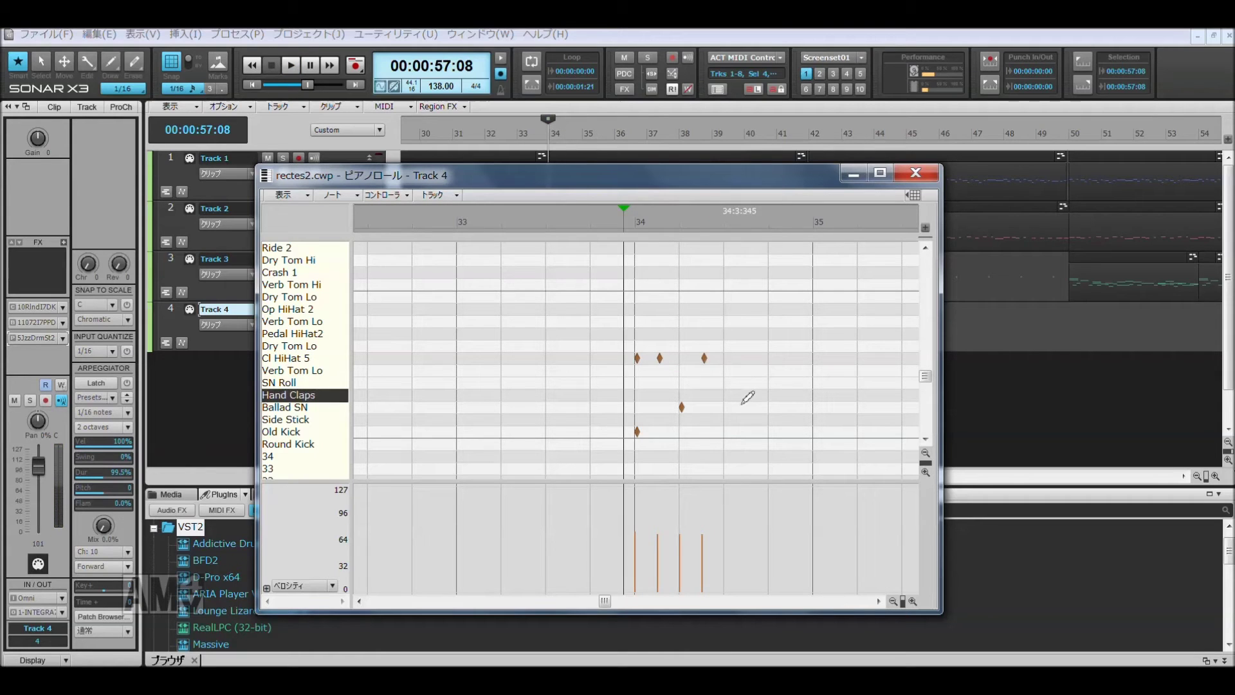
Step: Add a Crash 1 note on beat 1 of measure 34 and play back from measure 33
{"action": "left_click", "coordinate": [641, 286]}
{"action": "left_click_drag", "start_coordinate": [647, 286], "coordinate": [641, 271]}
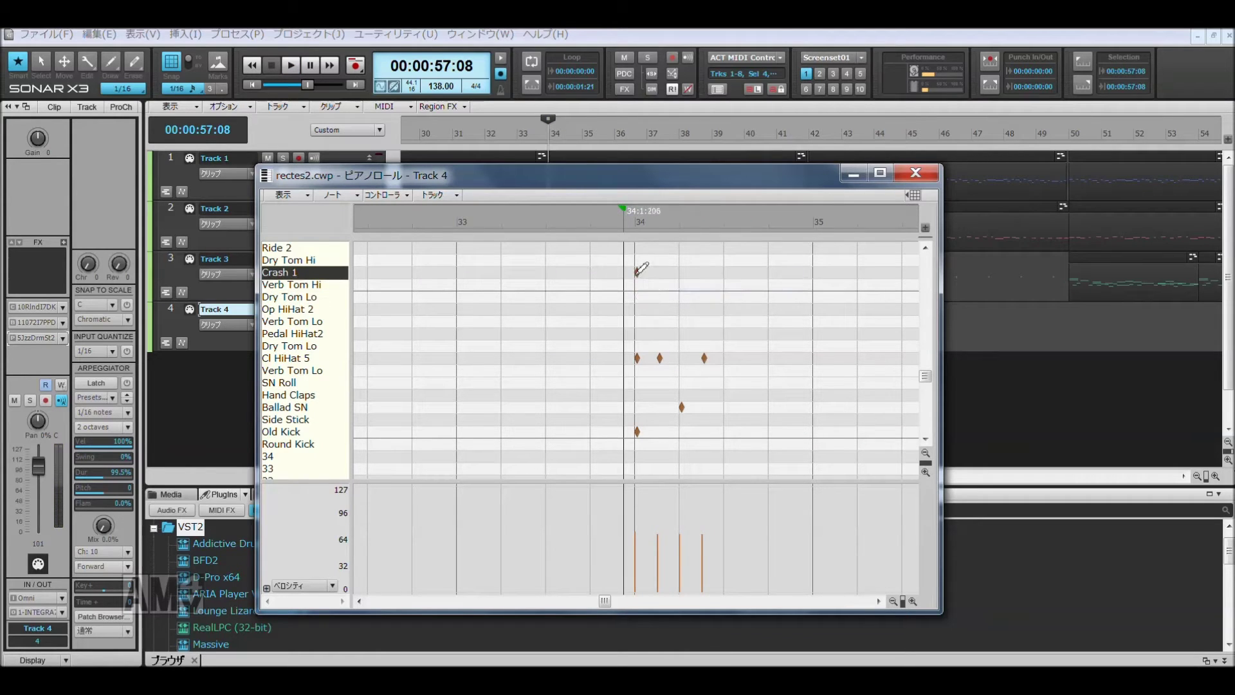
{"action": "left_click", "coordinate": [457, 294]}
{"action": "key", "text": "space"}
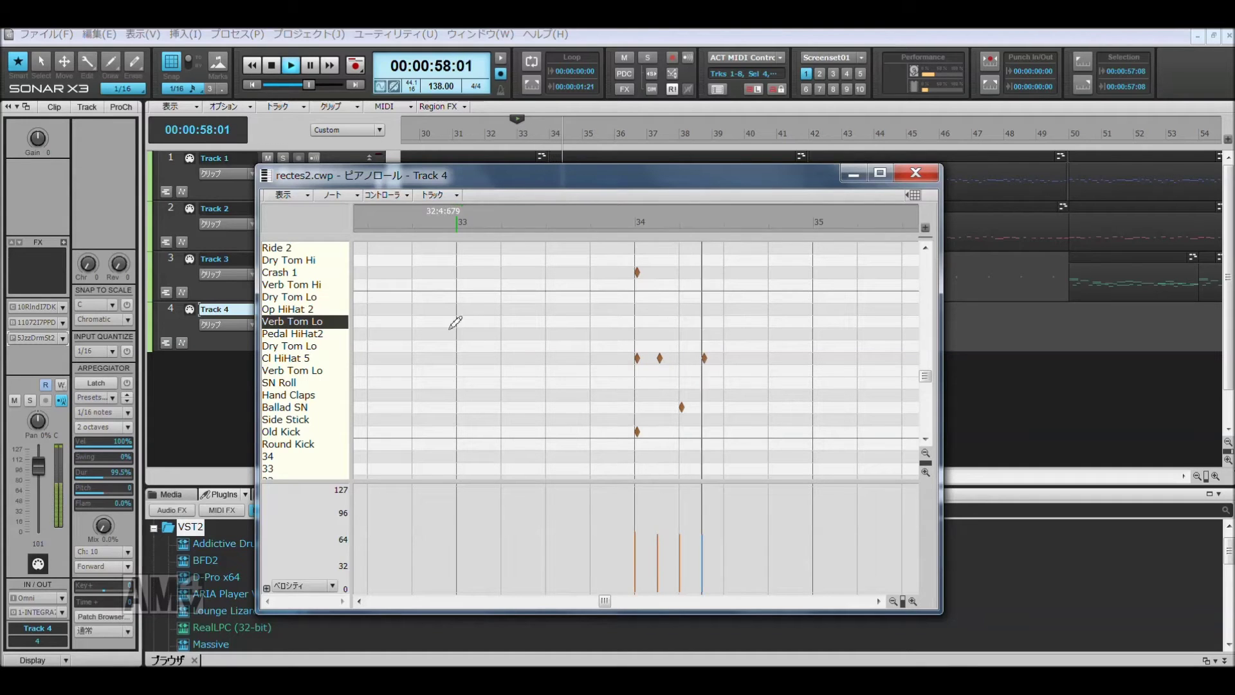
{"action": "key", "text": "space"}
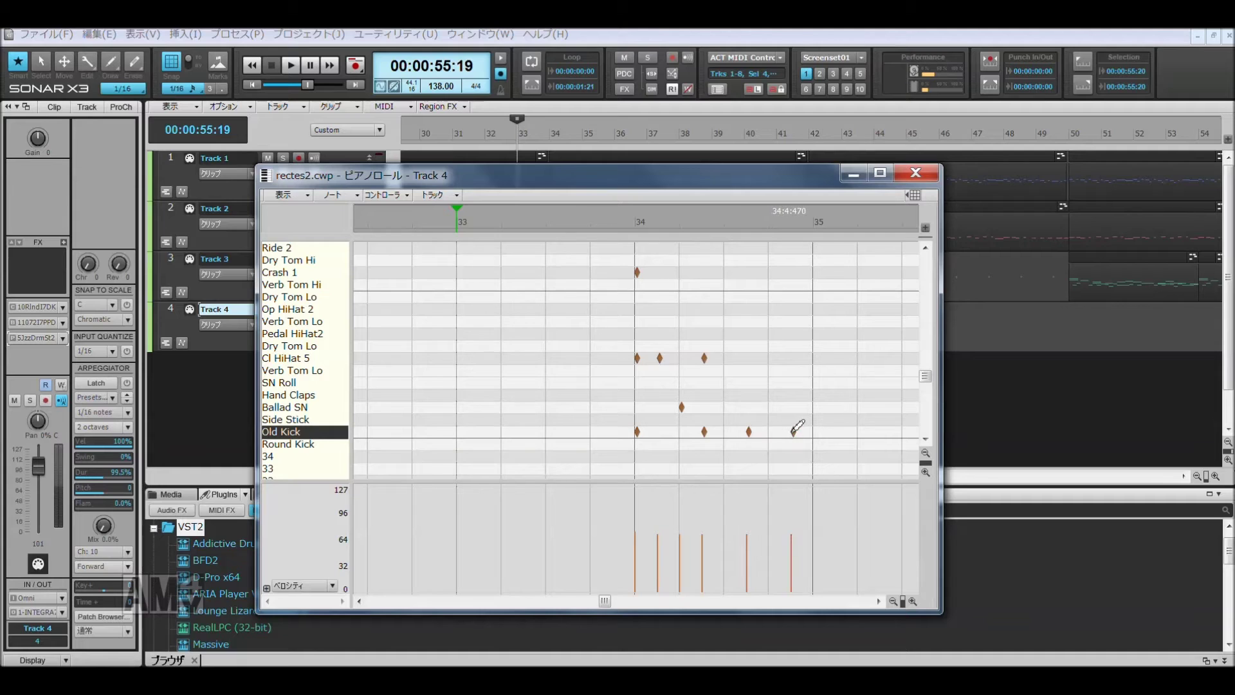
Step: Continue the off-beat Old Kick notes into measure 35, end the measure with Ballad SN and Verb Tom Lo notes, and play it back
{"action": "scroll", "coordinate": [797, 426], "scroll_direction": "right", "scroll_amount": 3}
{"action": "left_click", "coordinate": [716, 431]}
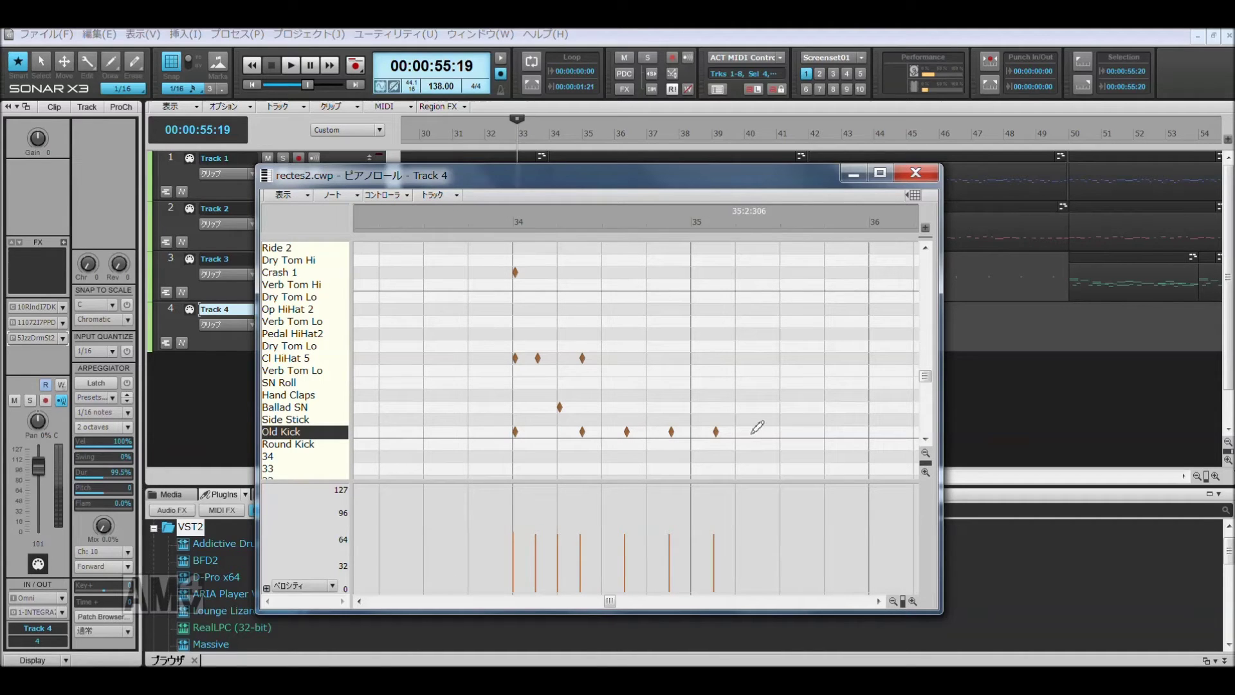
{"action": "left_click", "coordinate": [761, 431]}
{"action": "left_click", "coordinate": [804, 407]}
{"action": "left_click_drag", "start_coordinate": [830, 382], "coordinate": [830, 369]}
{"action": "key", "text": "space"}
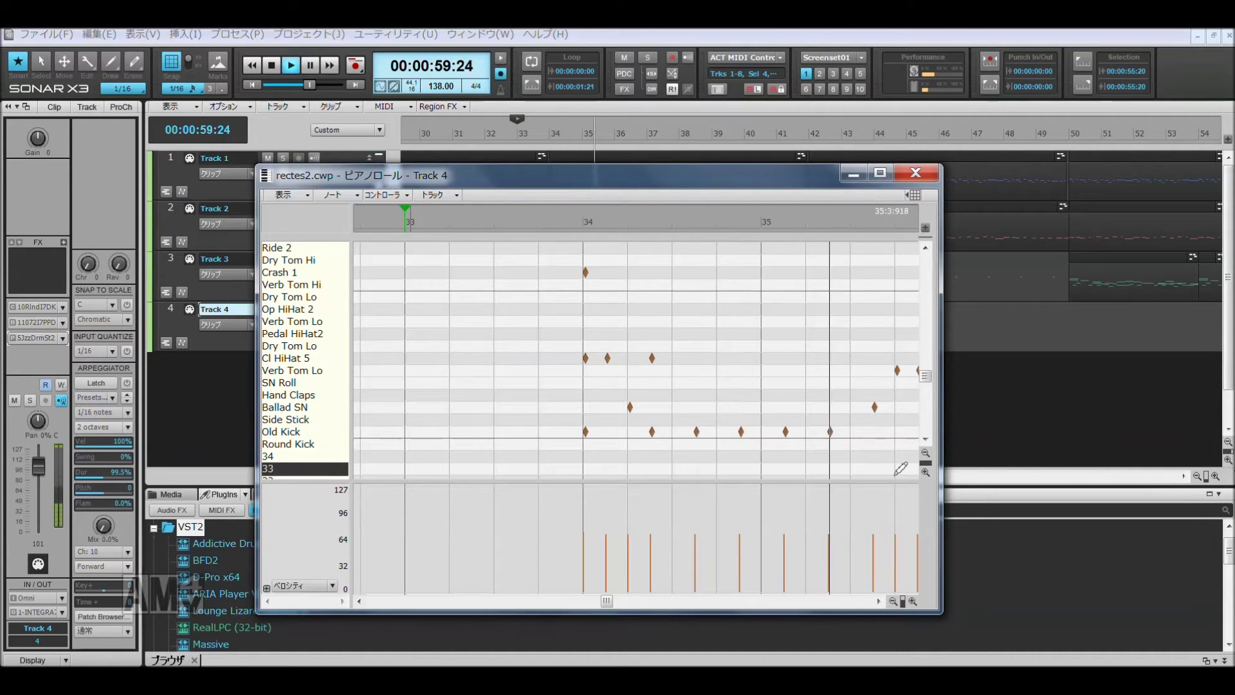
{"action": "key", "text": "space"}
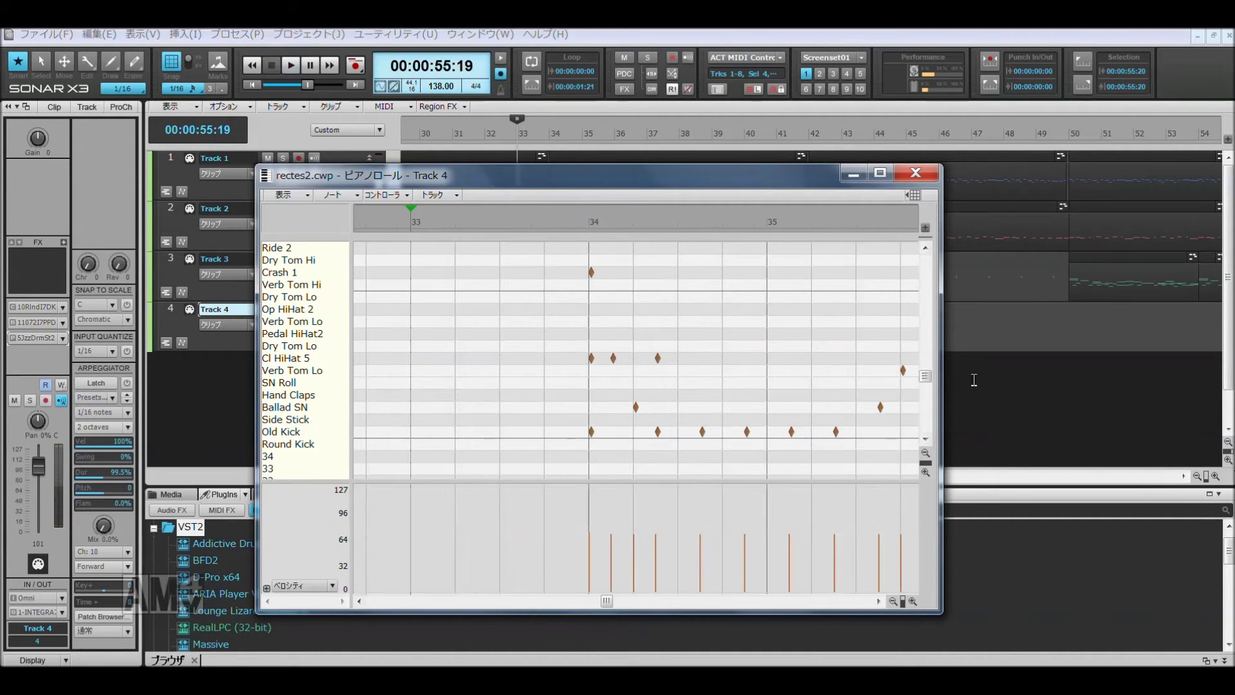
Step: Replace the two Verb Tom Lo notes at the end of measure 35 with an Old Kick note on beat 4
{"action": "left_click", "coordinate": [836, 431]}
{"action": "scroll", "coordinate": [839, 427], "scroll_direction": "right", "scroll_amount": 3}
{"action": "right_click", "coordinate": [798, 370]}
{"action": "right_click", "coordinate": [821, 371]}
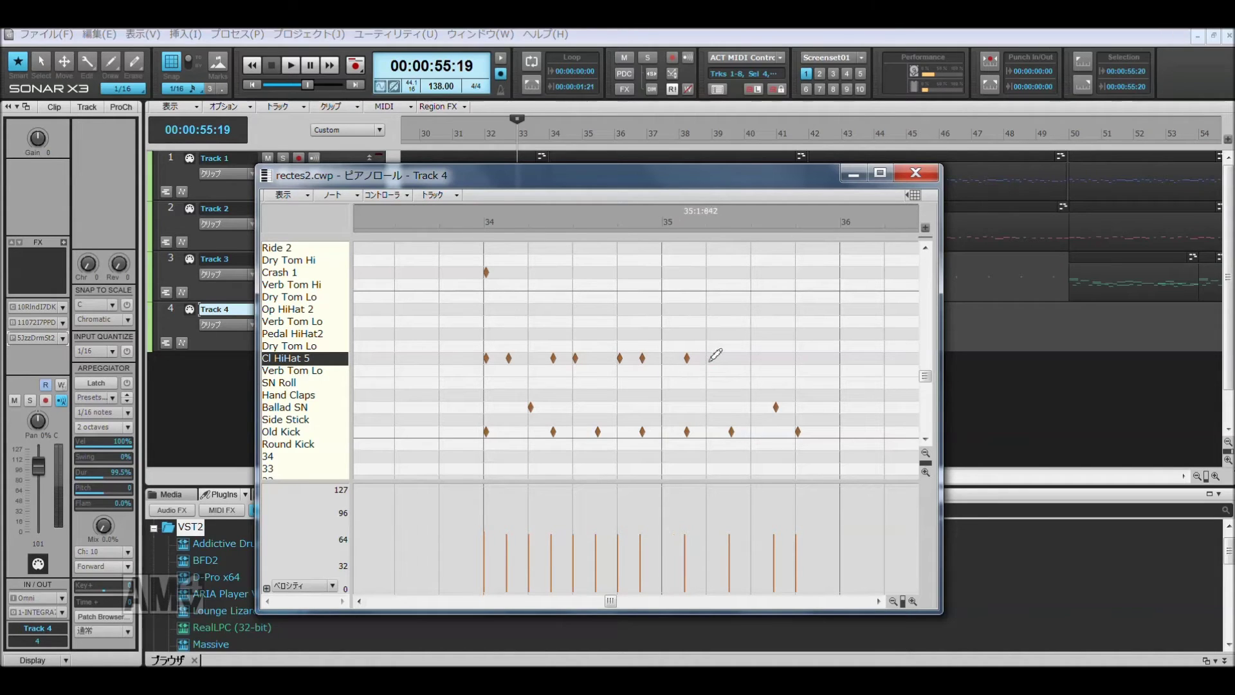
Step: Extend the Cl HiHat 5 pattern through measure 35 with an Op HiHat 2 note on beat 3, and play it back
{"action": "left_click", "coordinate": [713, 358]}
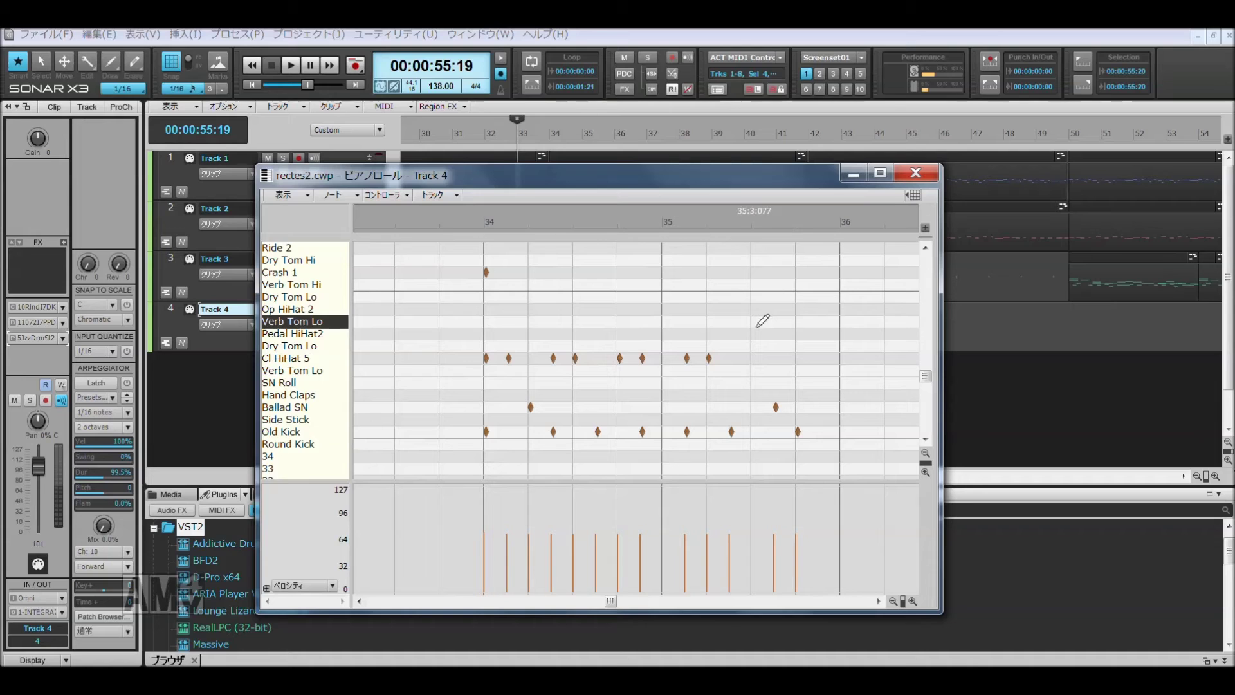
{"action": "left_click_drag", "start_coordinate": [760, 320], "coordinate": [759, 308]}
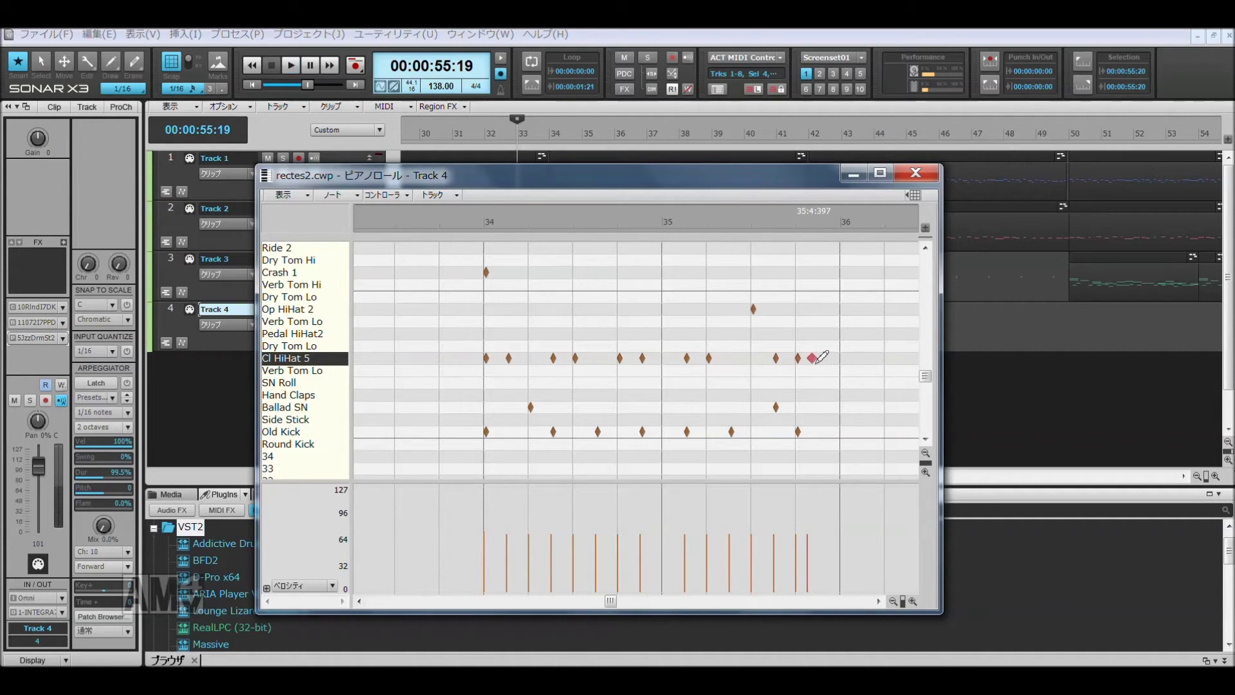
{"action": "key", "text": "space"}
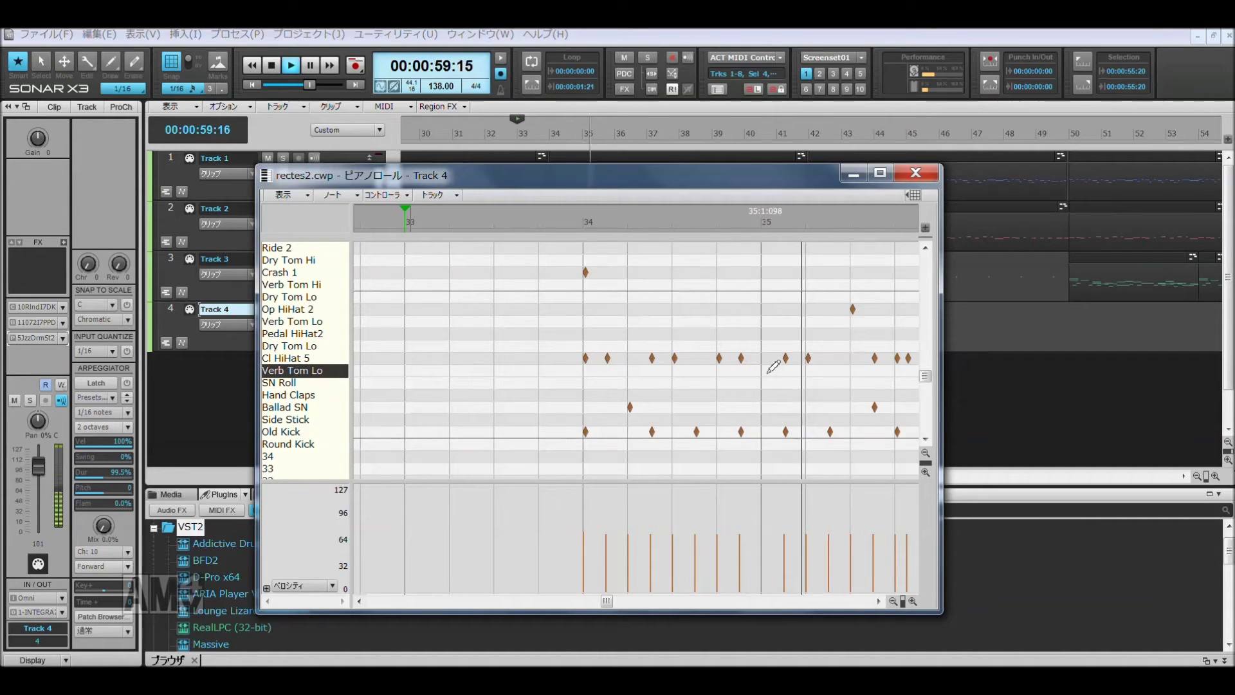
{"action": "key", "text": "space"}
Step: Move measure 34's late off-beat Old Kick notes onto beats 3 and 4, add one on beat 1 of measure 35, and play back
{"action": "right_click", "coordinate": [697, 431]}
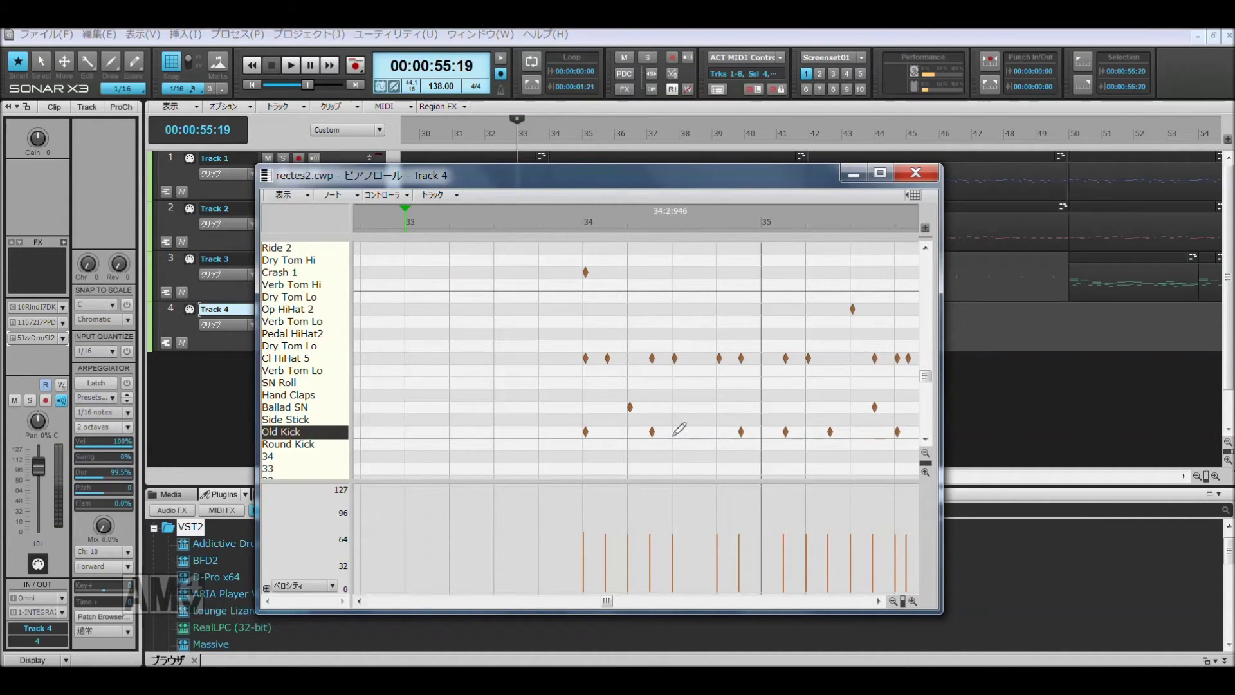
{"action": "key", "text": "space"}
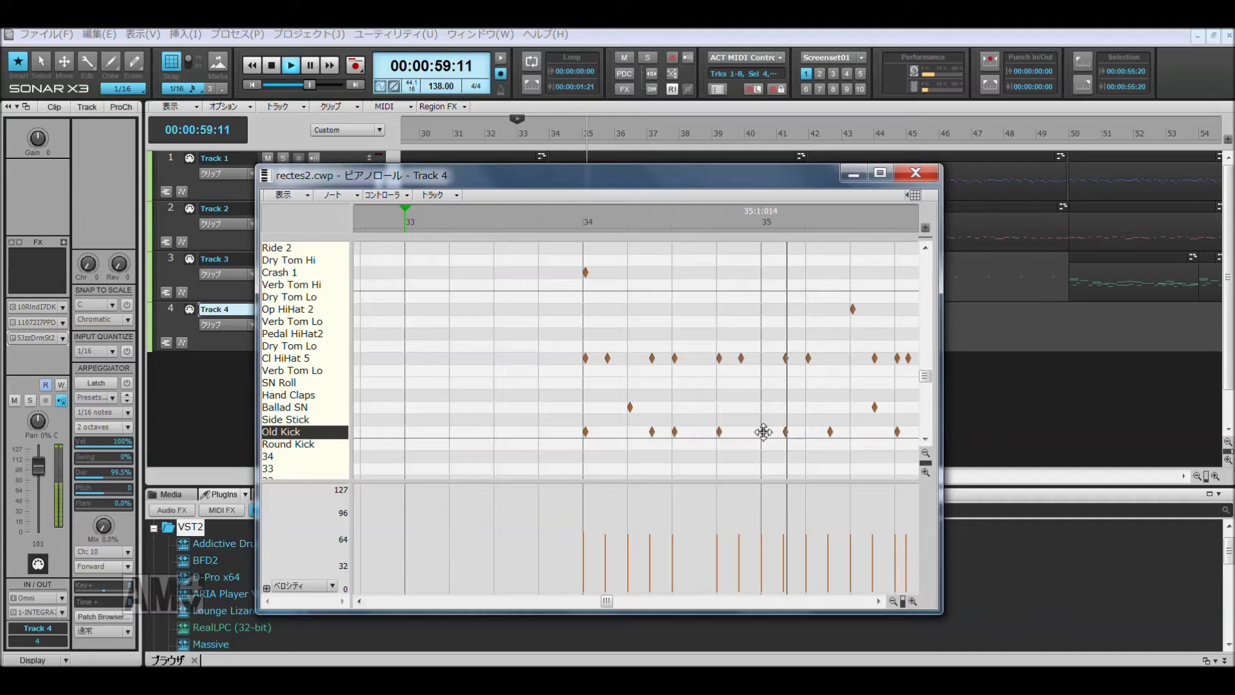
{"action": "key", "text": "space"}
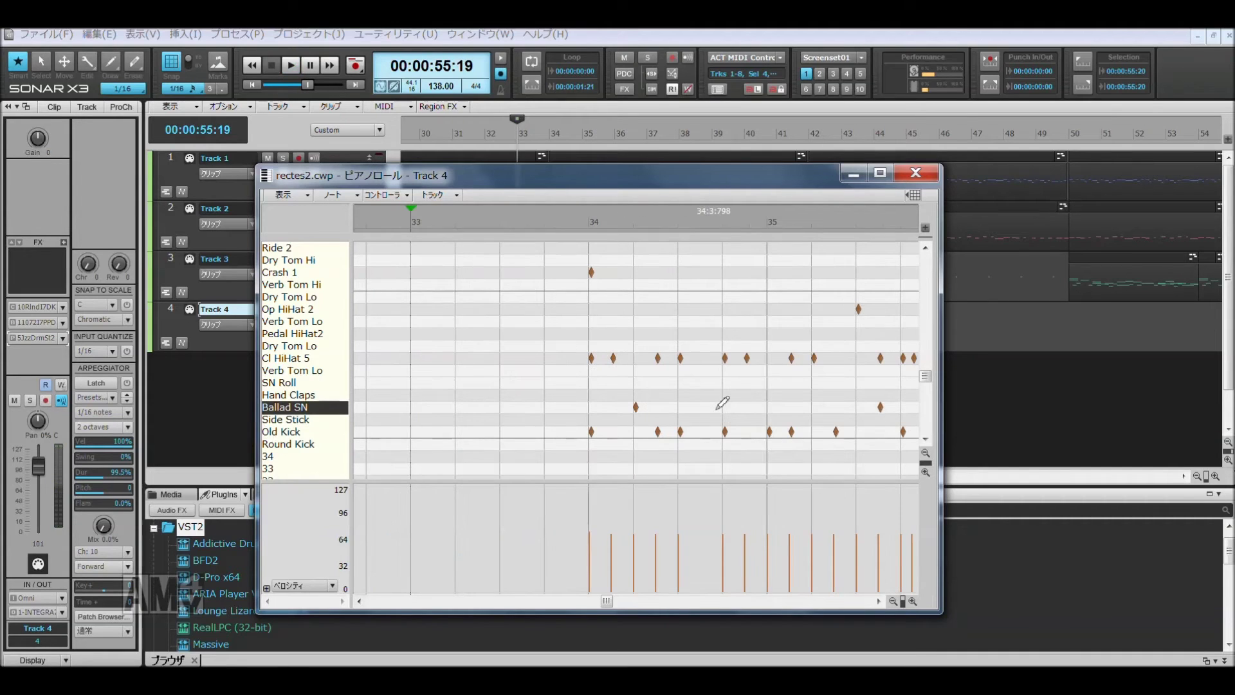
Step: Shift measure 34's beat 4 Old Kick an eighth later, add Ballad SN on that beat and on beat 2 of measure 35, and play back
{"action": "left_click_drag", "start_coordinate": [732, 431], "coordinate": [753, 436]}
{"action": "key", "text": "space"}
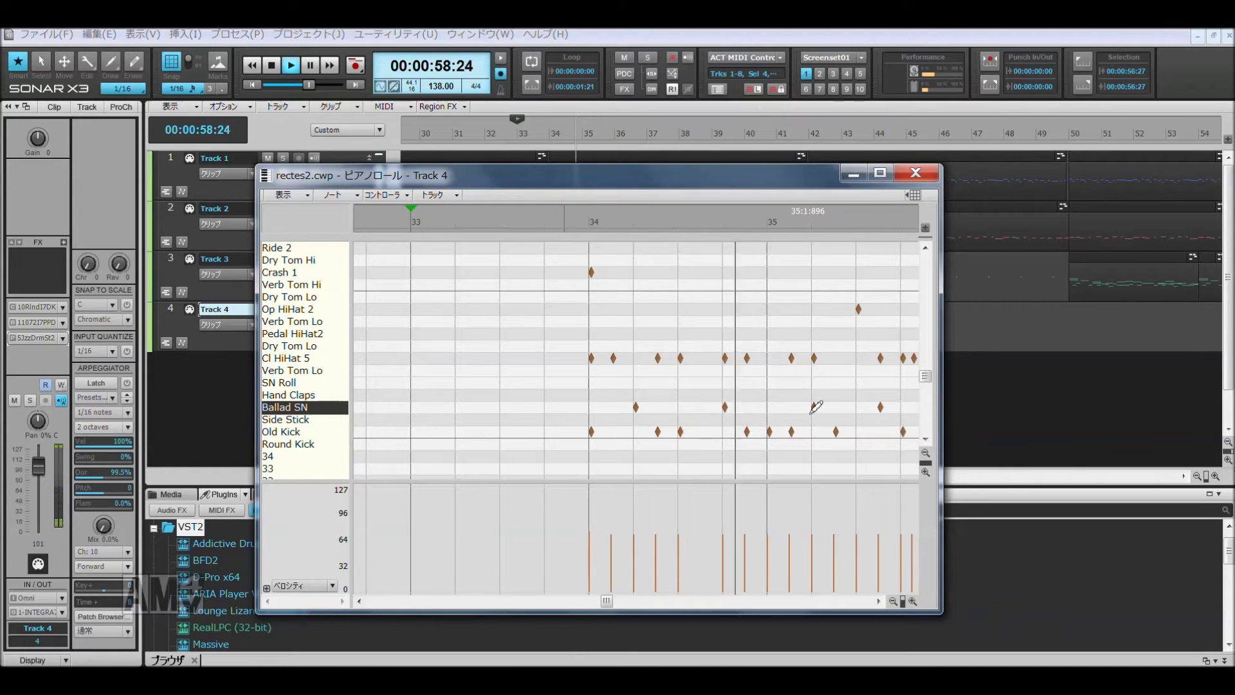
{"action": "left_click", "coordinate": [815, 407]}
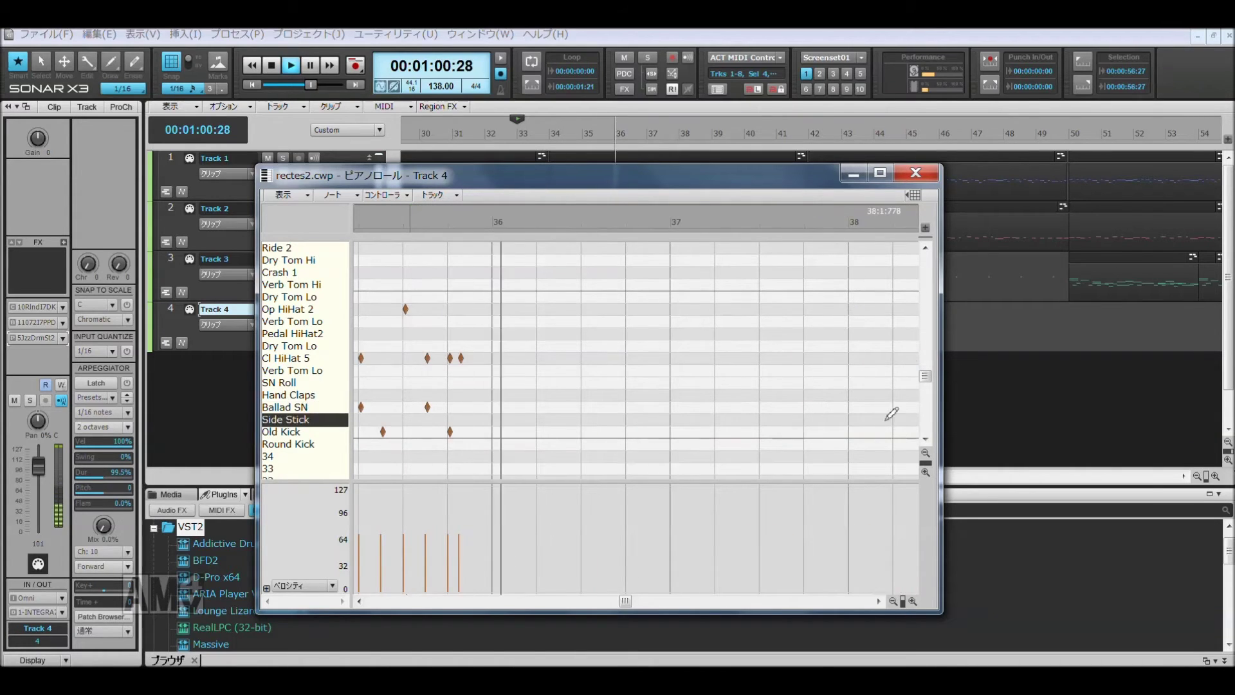
{"action": "key", "text": "space"}
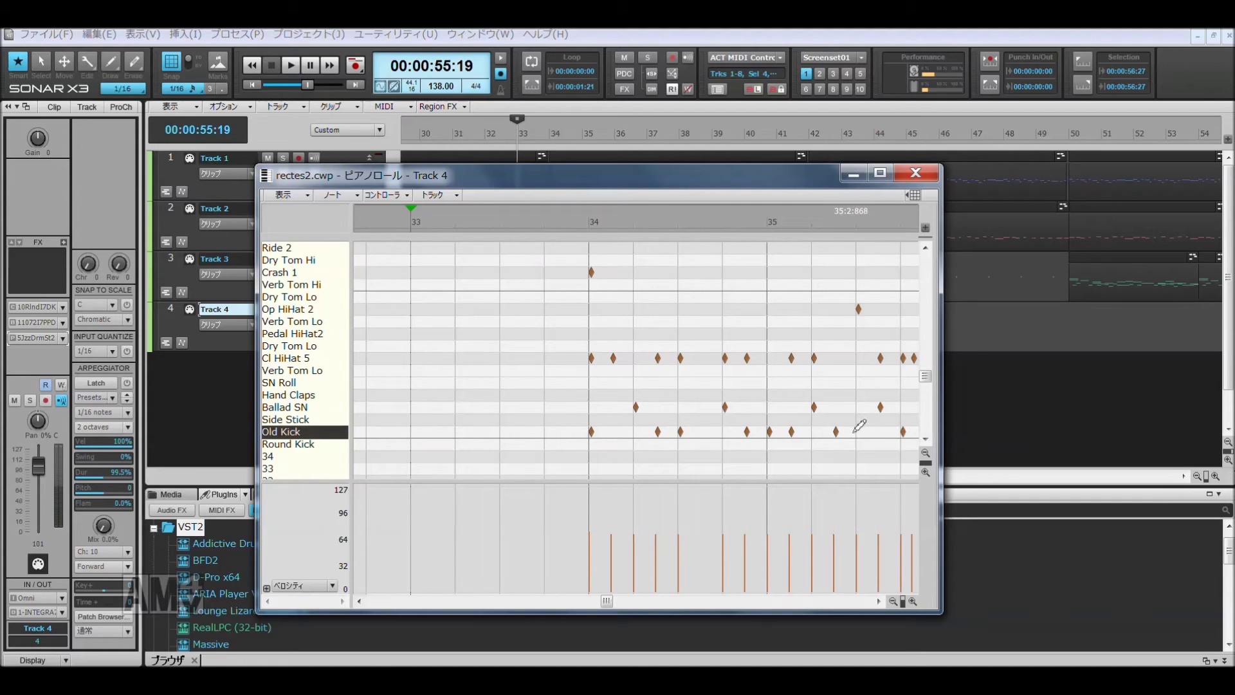
Step: Add Old Kick notes on beat 3 of measure 35 and a softer sixteenth before it, and play the pattern back
{"action": "left_click", "coordinate": [847, 431]}
{"action": "left_click", "coordinate": [858, 432]}
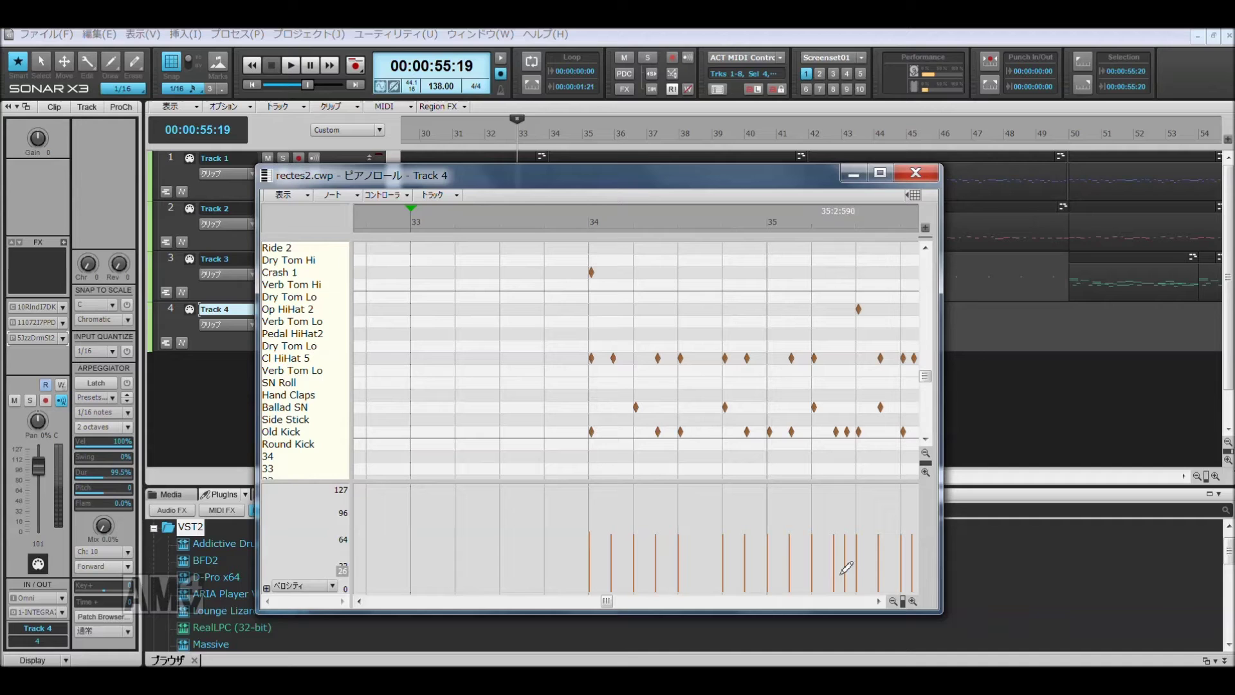
{"action": "key", "text": "space"}
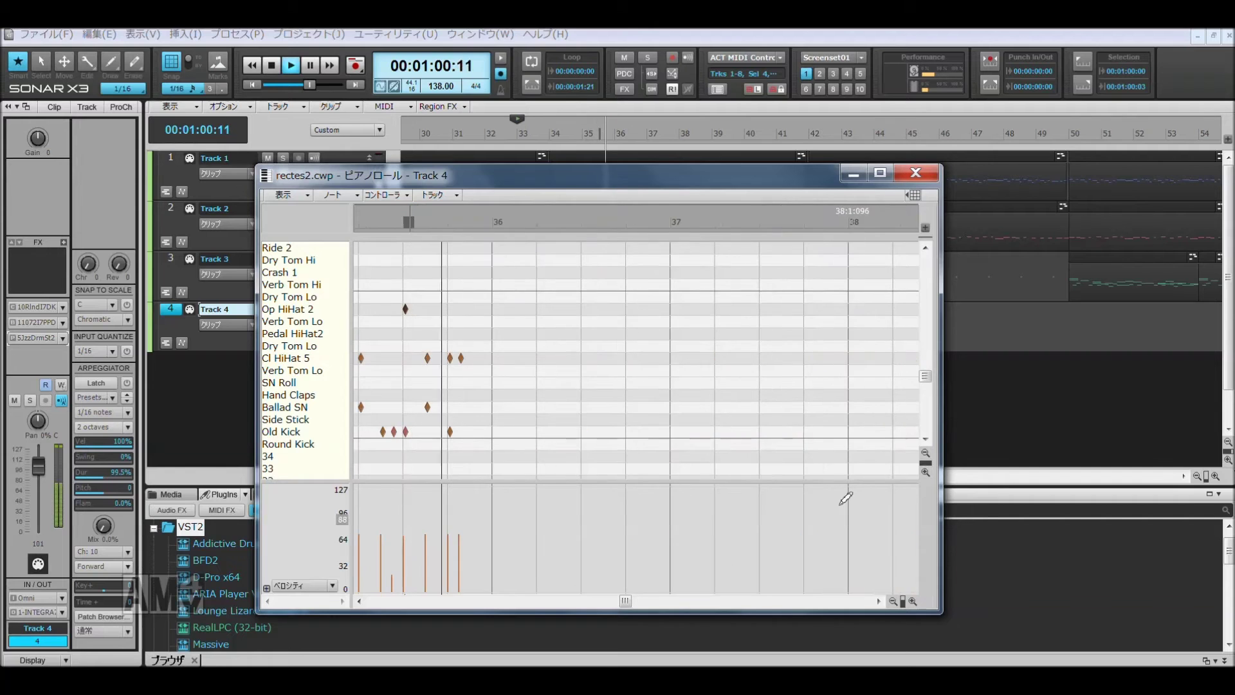
{"action": "key", "text": "space"}
Step: Try the OrchDrmSt kit on Track 4, switch the track to the RaveDrmSt kit, and play the pattern back
{"action": "left_click", "coordinate": [62, 338]}
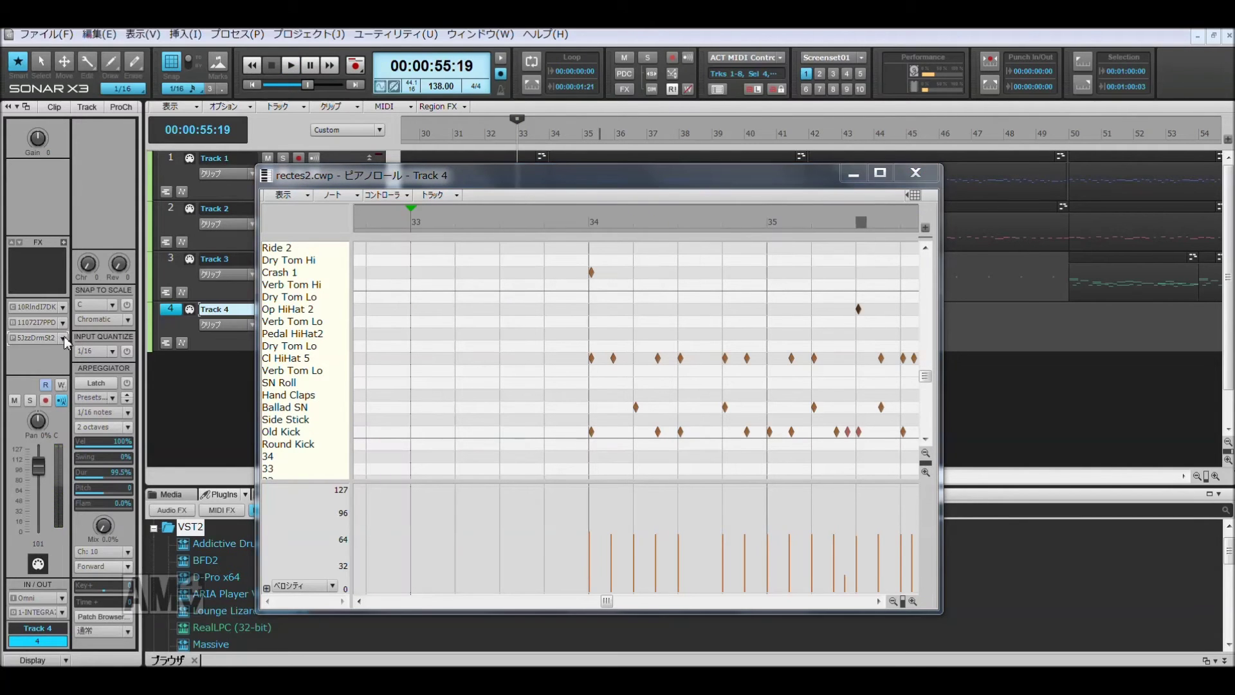
{"action": "left_click", "coordinate": [34, 140]}
{"action": "key", "text": "space"}
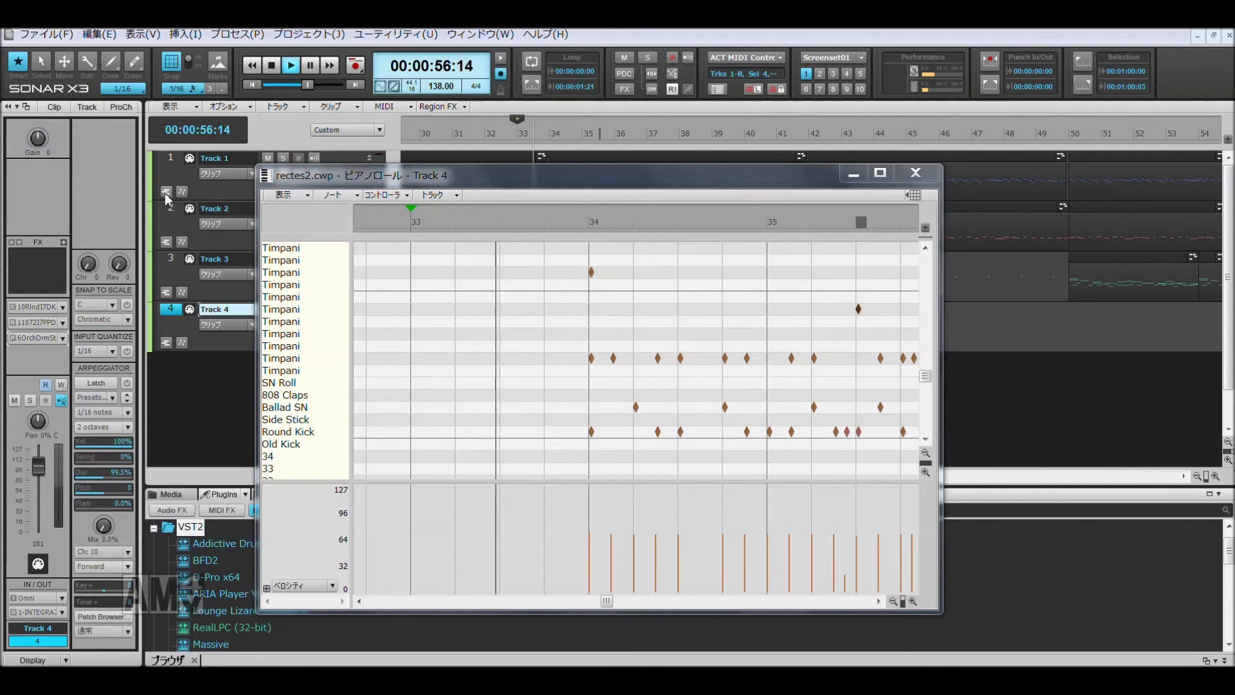
{"action": "left_click", "coordinate": [62, 338]}
{"action": "left_click", "coordinate": [61, 98]}
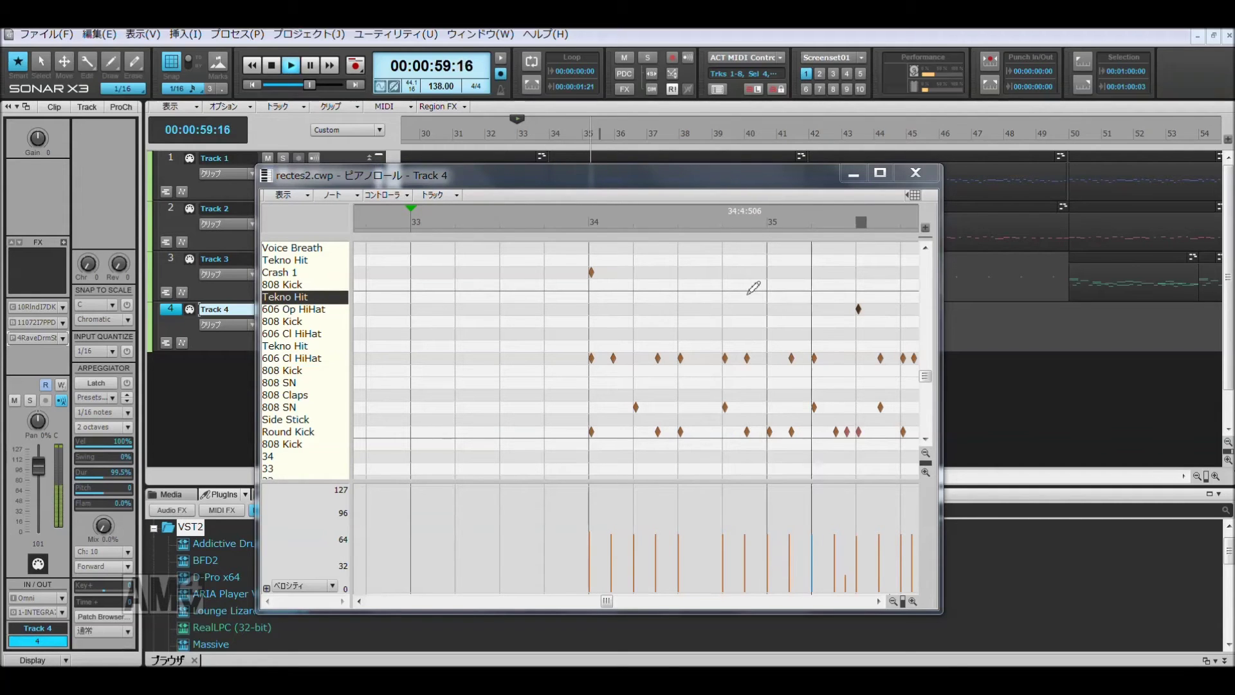
{"action": "key", "text": "space"}
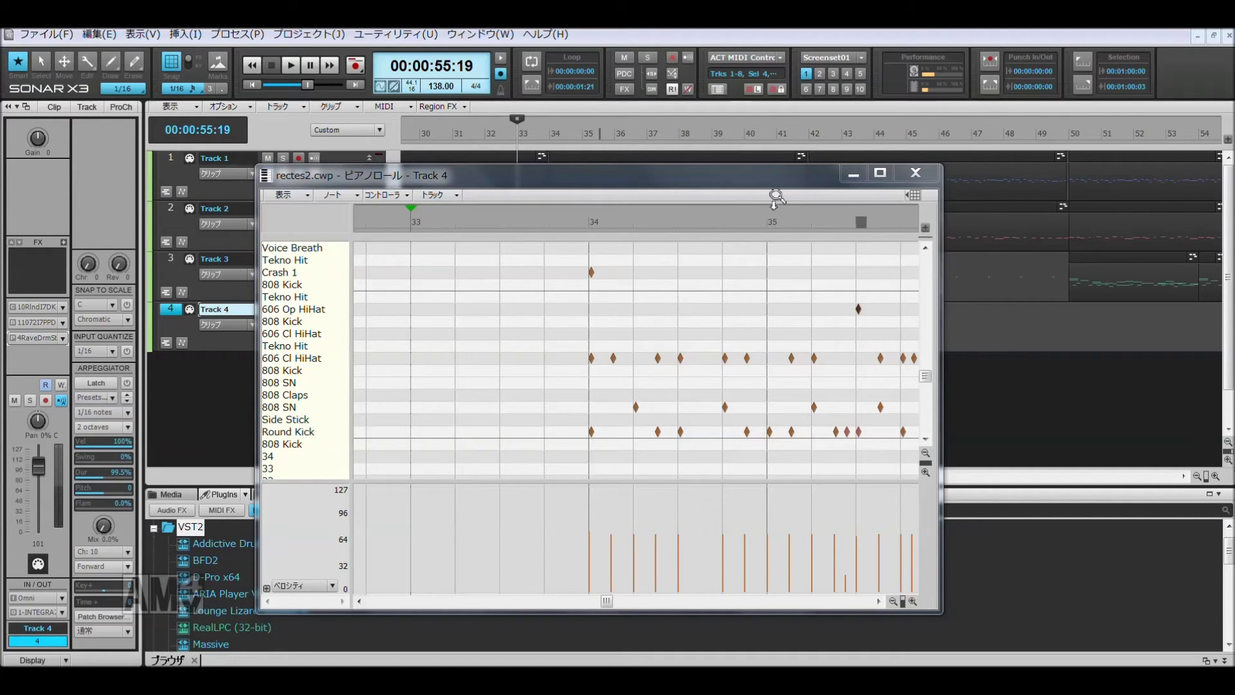
Step: Close the piano roll and delete Track 4's drum clip at measures 34 and 35
{"action": "left_click", "coordinate": [916, 174]}
{"action": "left_click", "coordinate": [581, 336]}
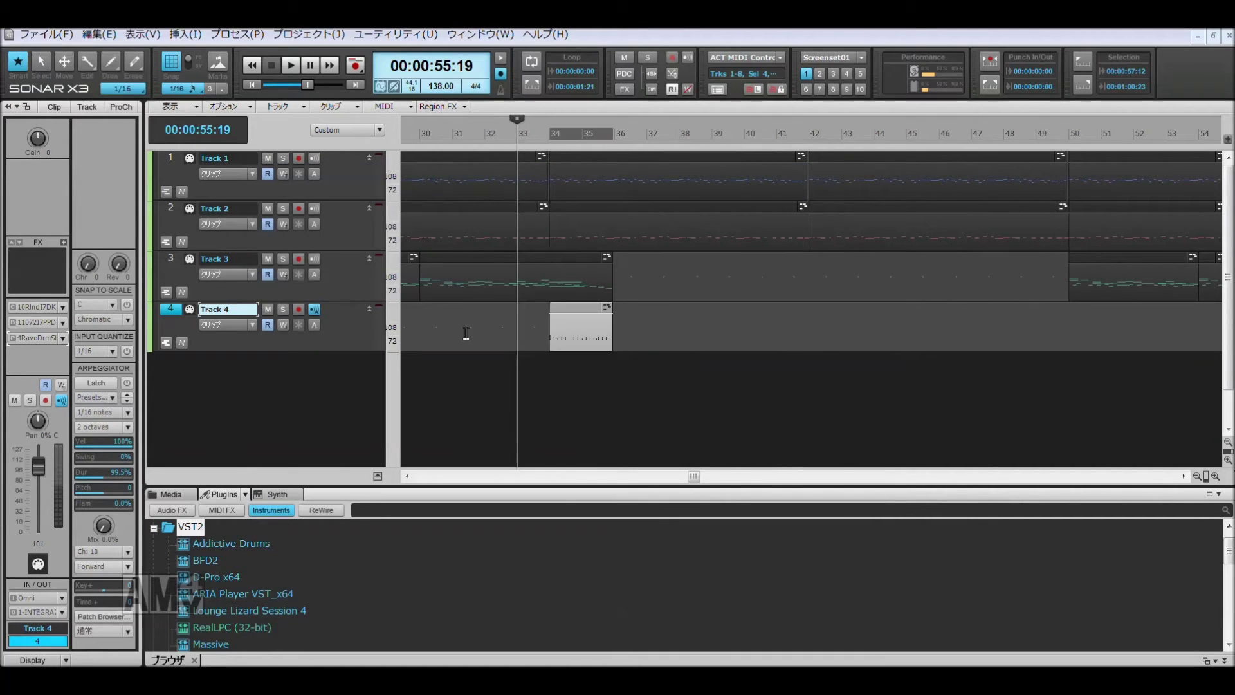
{"action": "key", "text": "Delete"}
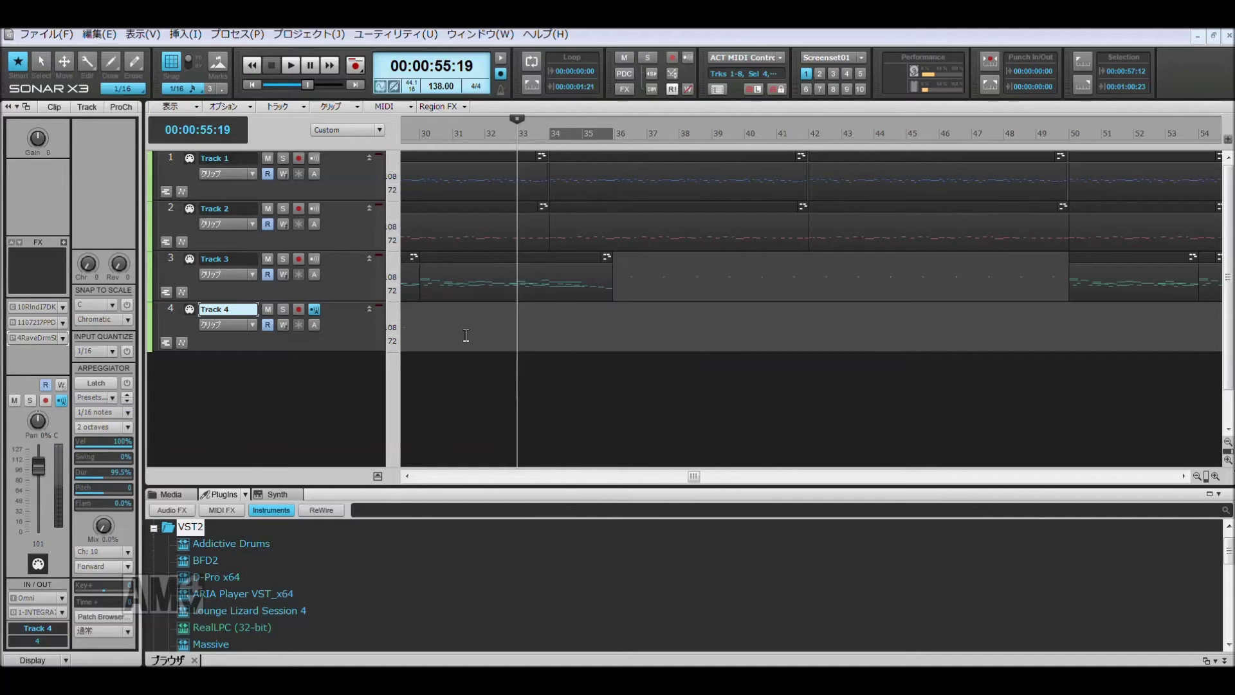
Step: Insert the D-Pro x64 software instrument on a new track and open the media browser
{"action": "double_click", "coordinate": [209, 584]}
{"action": "left_click", "coordinate": [171, 494]}
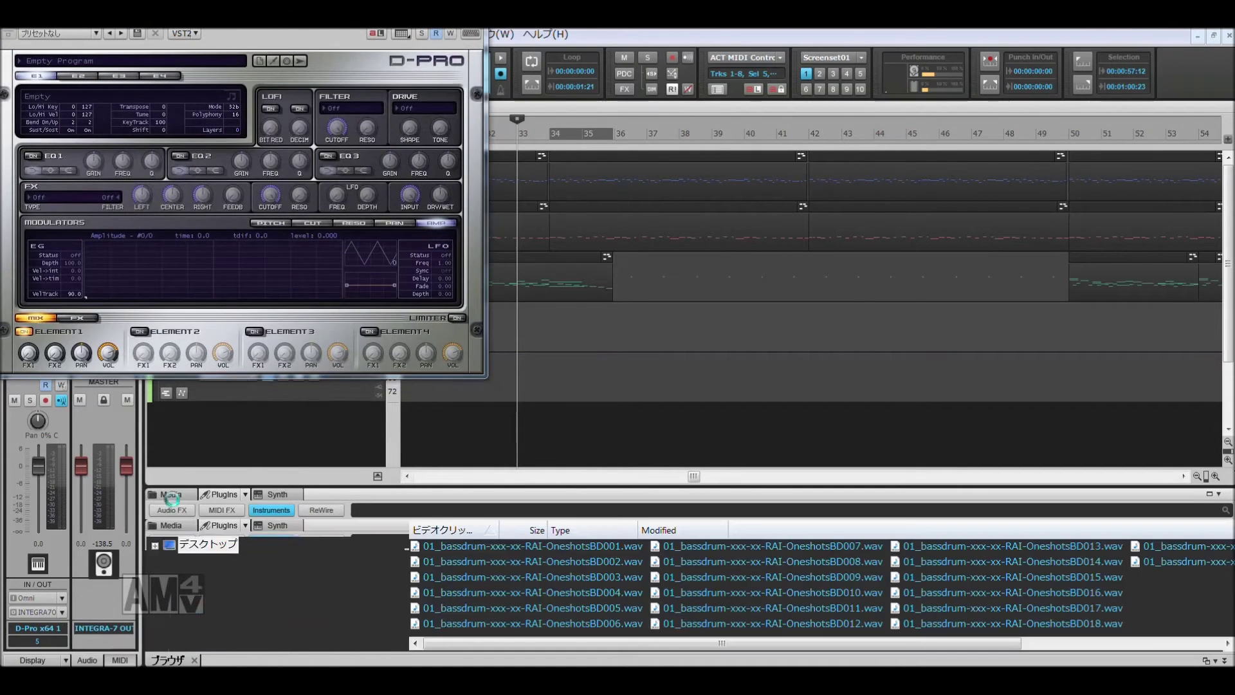
Step: Audition the bass drum one-shot samples in the RAI-OneshotsBD folder
{"action": "left_click", "coordinate": [480, 581]}
{"action": "left_click", "coordinate": [549, 594]}
{"action": "left_click", "coordinate": [711, 609]}
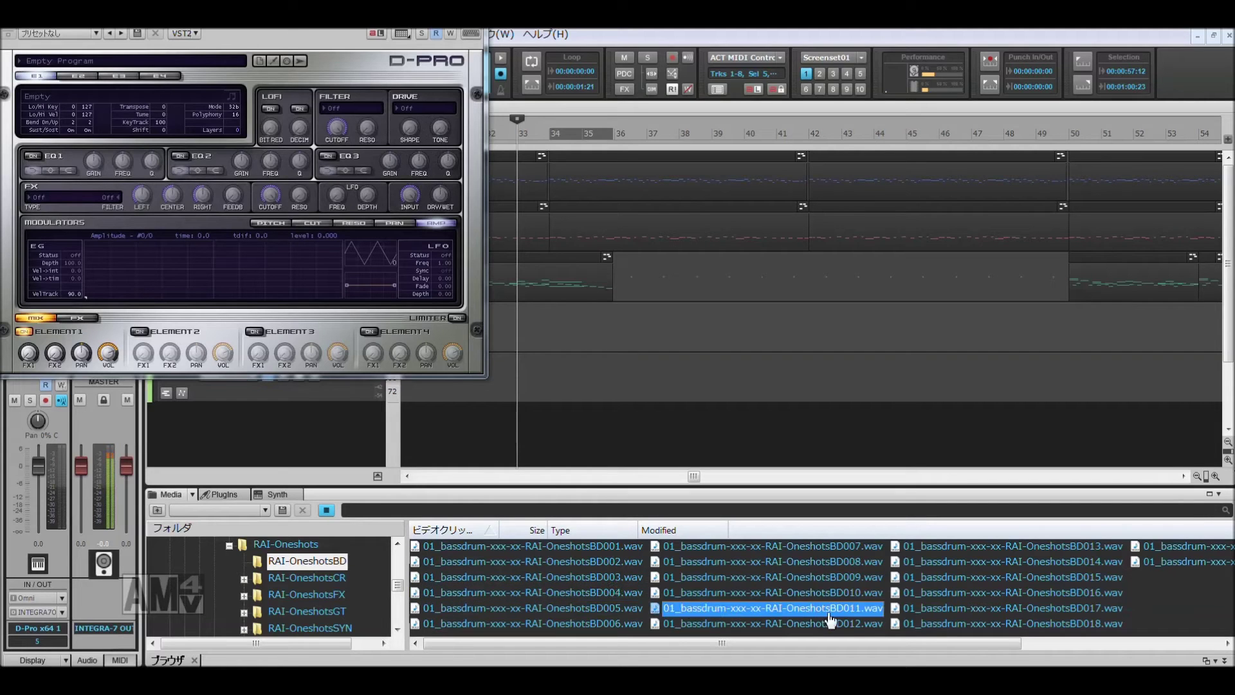
{"action": "left_click", "coordinate": [968, 608]}
{"action": "left_click", "coordinate": [988, 592]}
{"action": "left_click", "coordinate": [996, 578]}
{"action": "left_click", "coordinate": [1002, 562]}
{"action": "left_click", "coordinate": [1007, 547]}
{"action": "left_click", "coordinate": [1004, 561]}
{"action": "left_click", "coordinate": [972, 577]}
{"action": "left_click", "coordinate": [973, 592]}
{"action": "left_click", "coordinate": [981, 624]}
{"action": "left_click", "coordinate": [875, 625]}
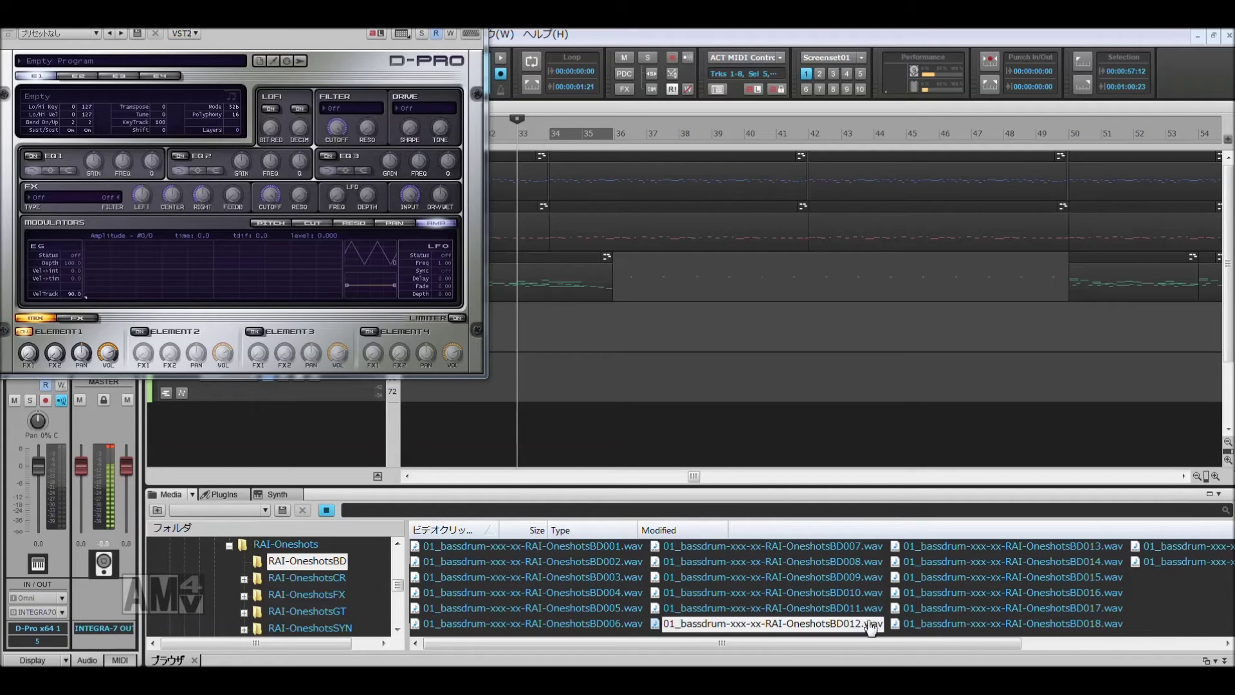
{"action": "left_click", "coordinate": [853, 609]}
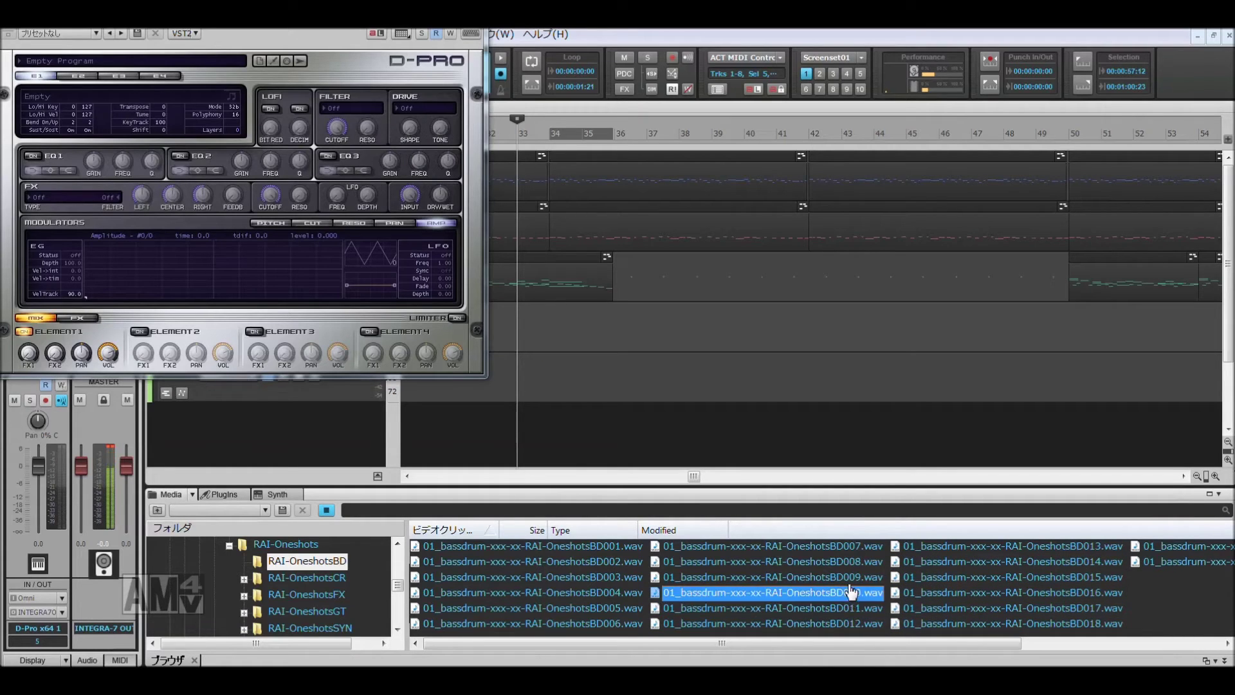
{"action": "key", "text": "Up"}
{"action": "key", "text": "Up"}
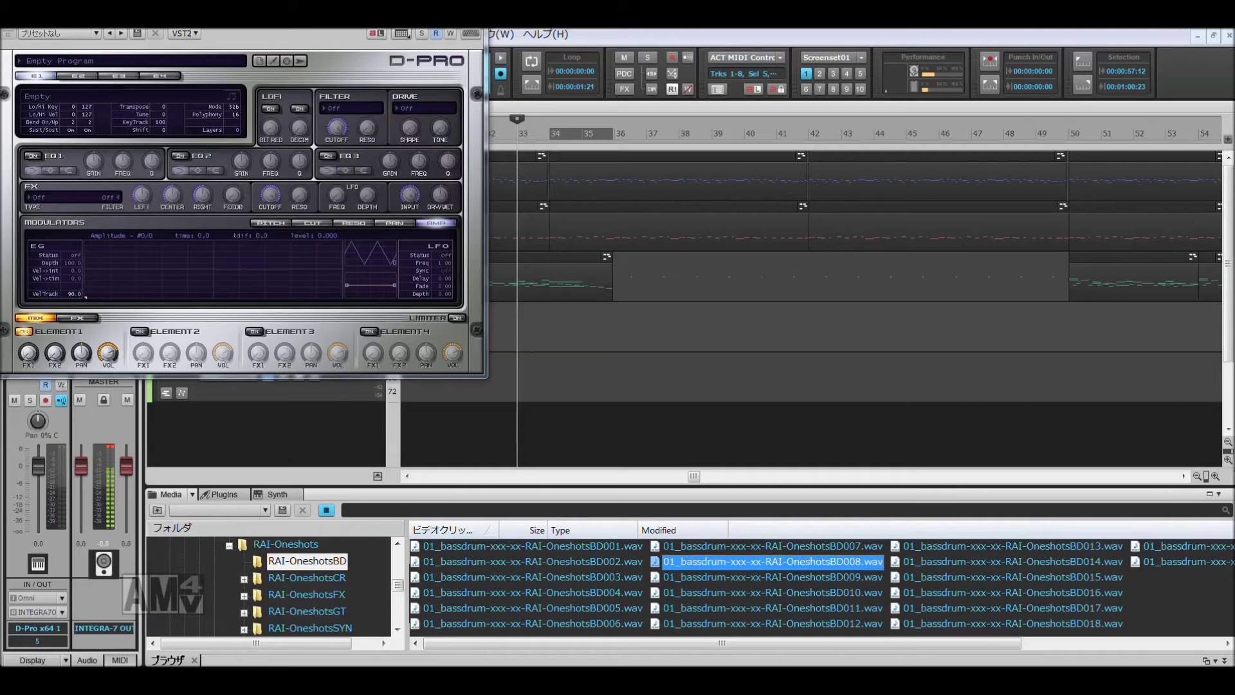
{"action": "left_click", "coordinate": [1184, 561]}
{"action": "left_click", "coordinate": [1001, 610]}
{"action": "left_click", "coordinate": [1001, 594]}
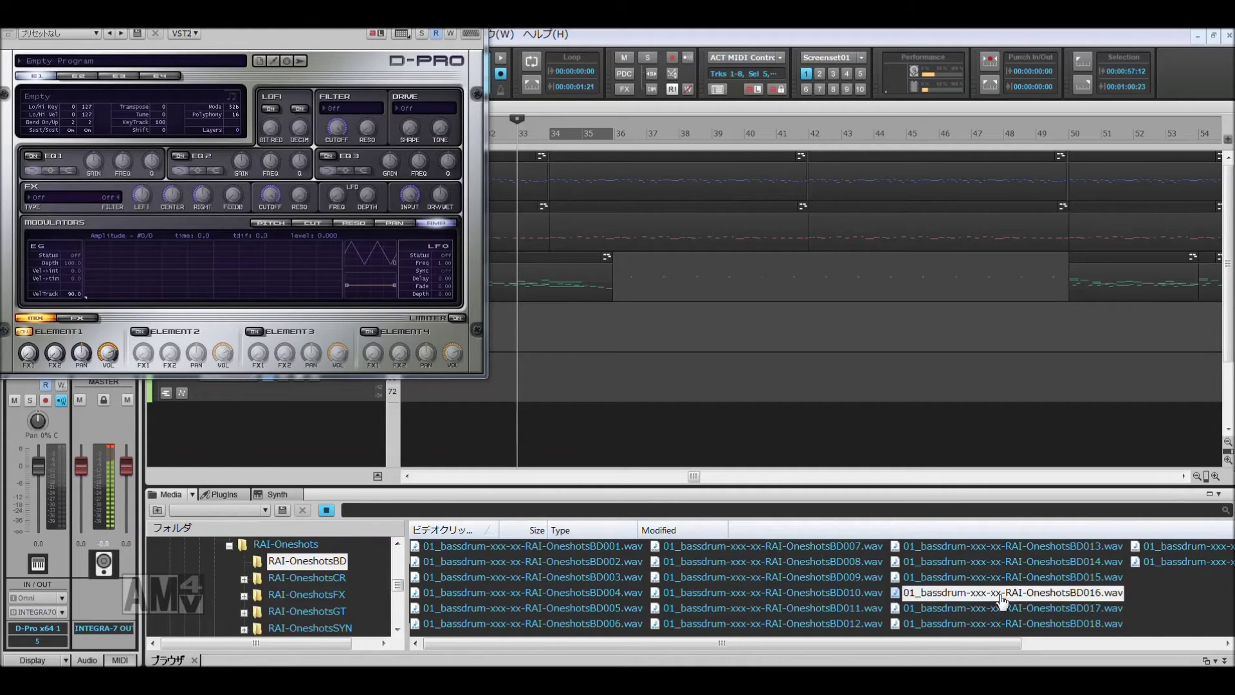
{"action": "left_click", "coordinate": [995, 610]}
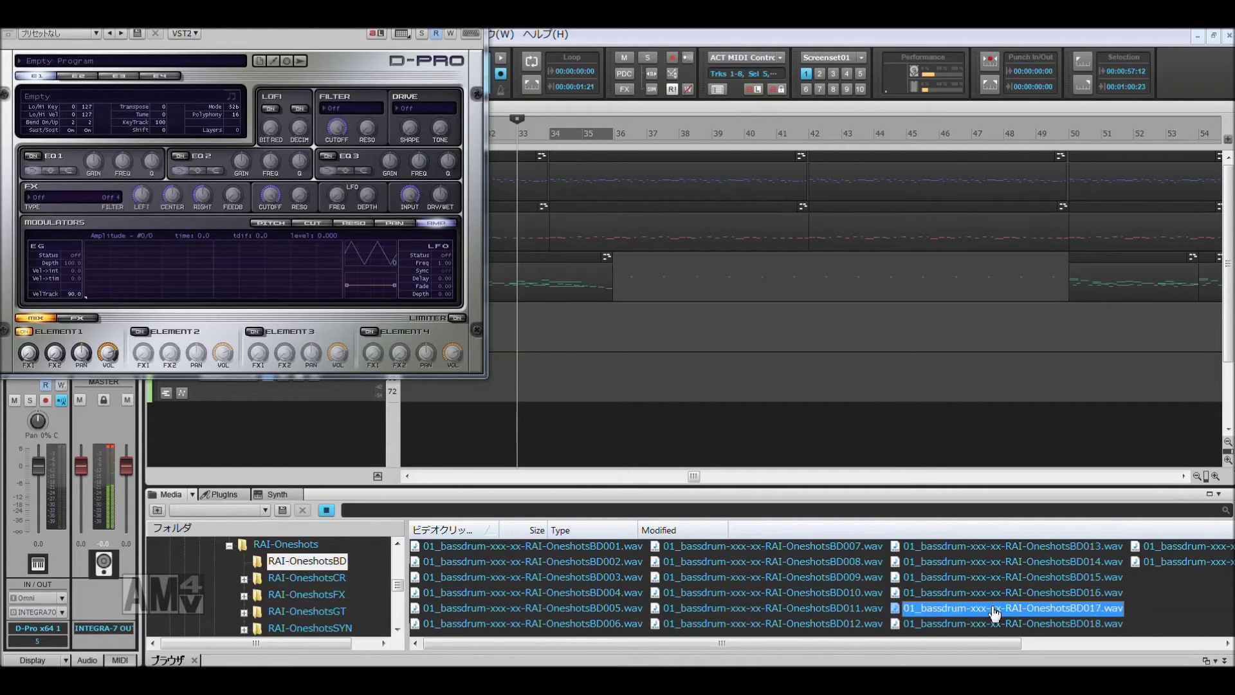
Step: Browse to the ONI-OneshotsBD folder and load 01_bassdrum-xxx-xx-ONI-OneshotsBD017.wav into D-Pro
{"action": "left_click", "coordinate": [229, 545]}
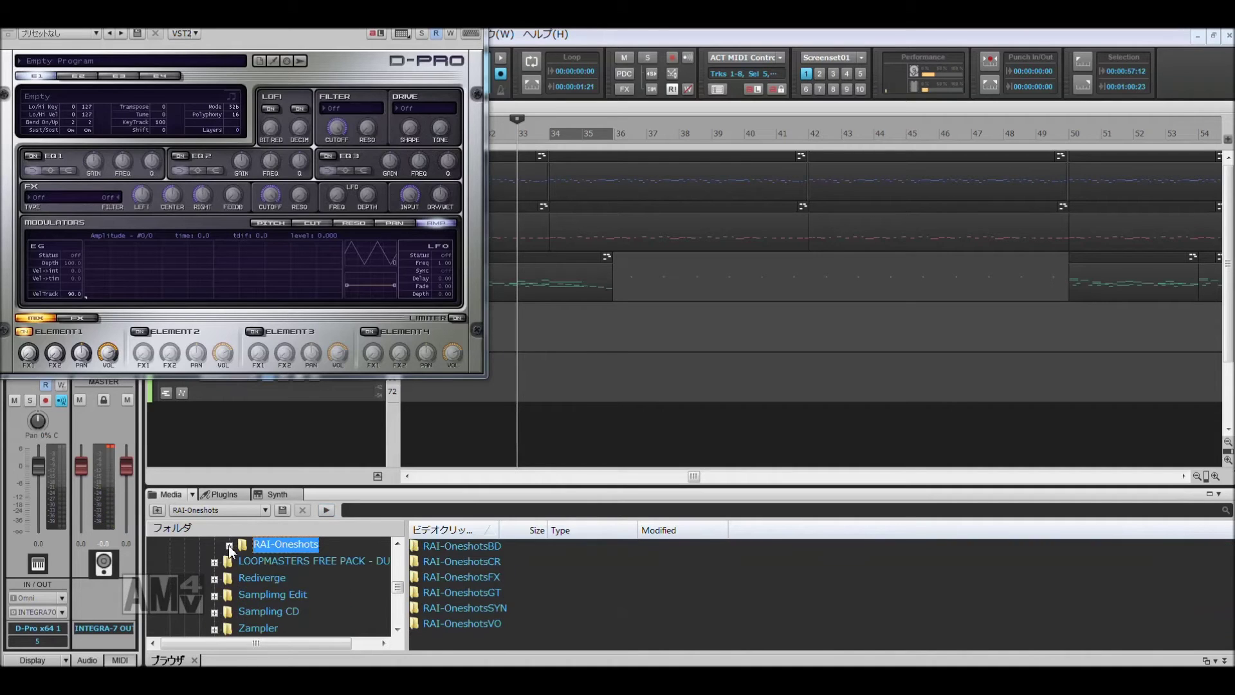
{"action": "scroll", "coordinate": [245, 557], "scroll_direction": "up", "scroll_amount": 1}
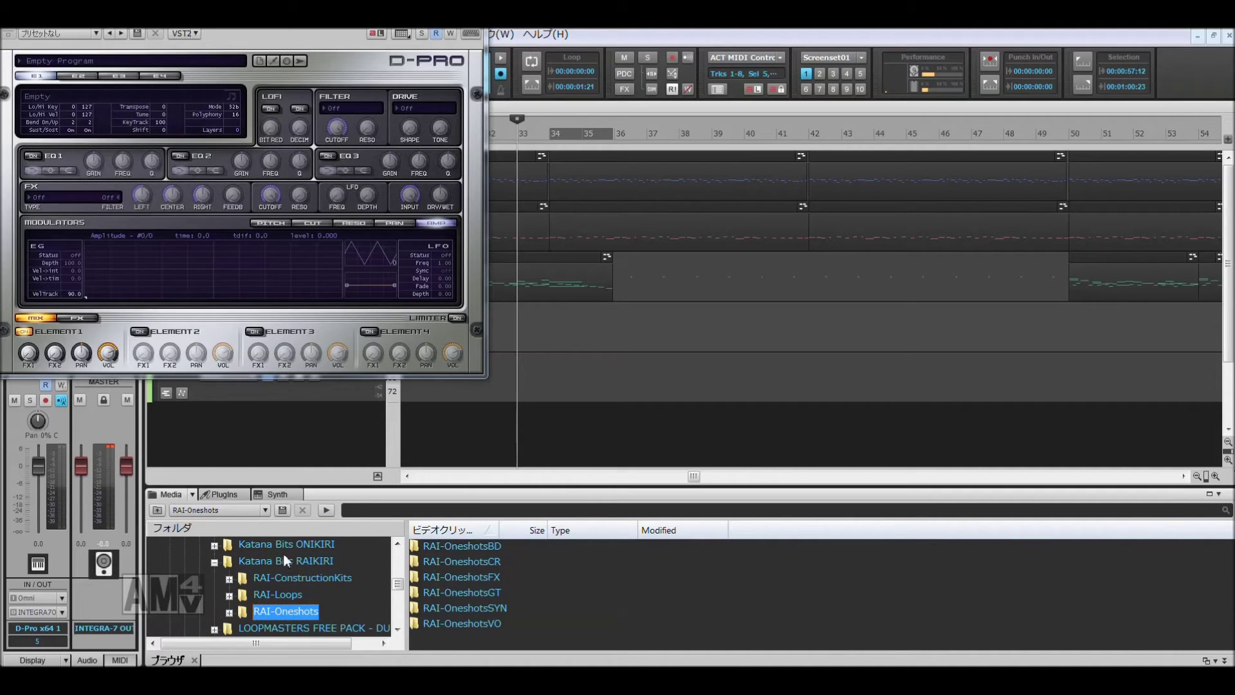
{"action": "double_click", "coordinate": [325, 545]}
{"action": "double_click", "coordinate": [464, 577]}
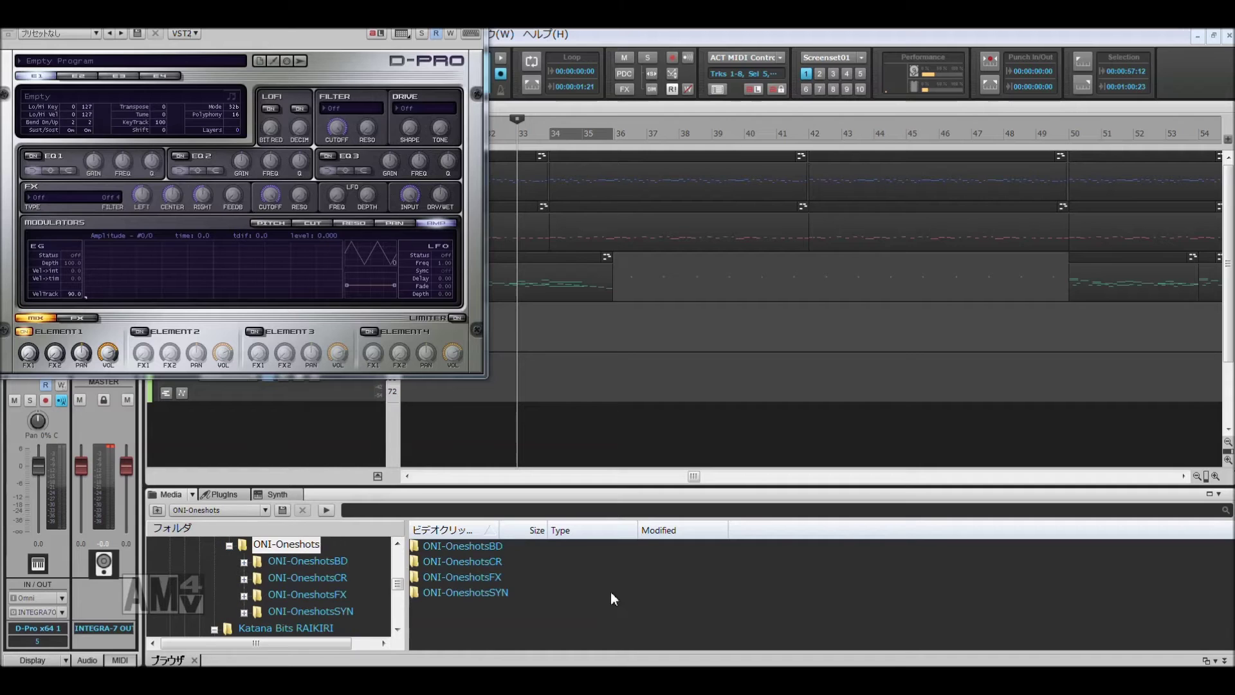
{"action": "double_click", "coordinate": [502, 549]}
{"action": "left_click", "coordinate": [1059, 612]}
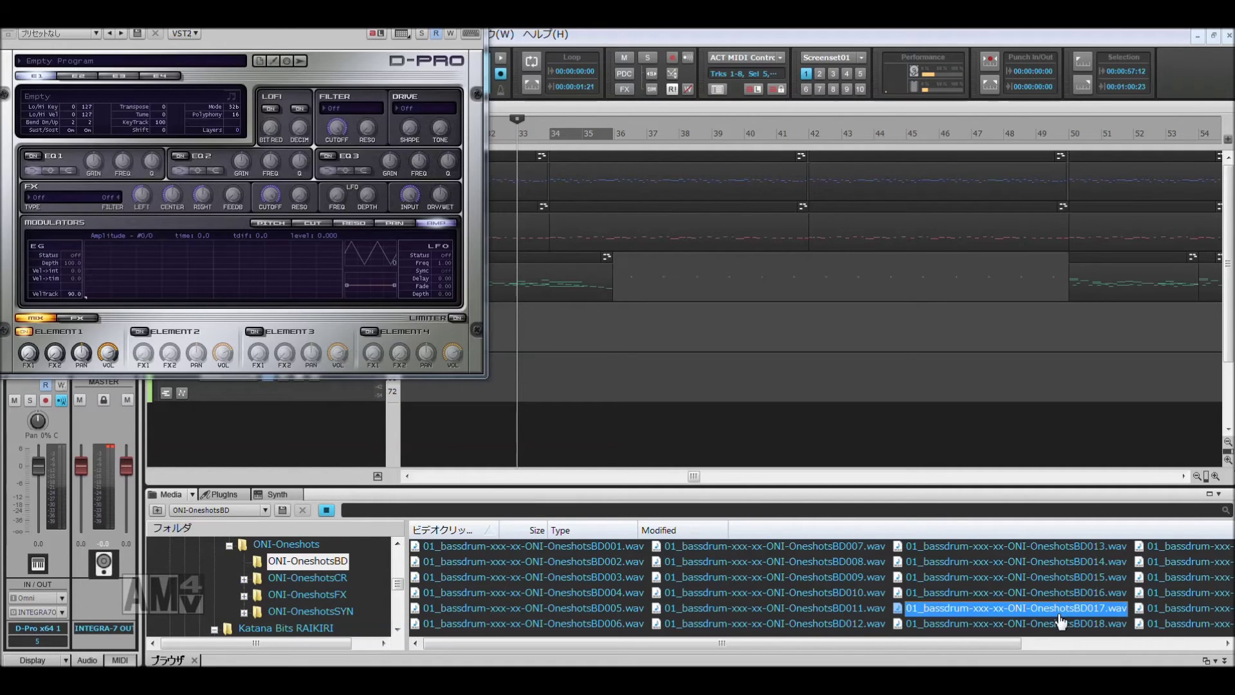
{"action": "left_click_drag", "start_coordinate": [1062, 615], "coordinate": [193, 122]}
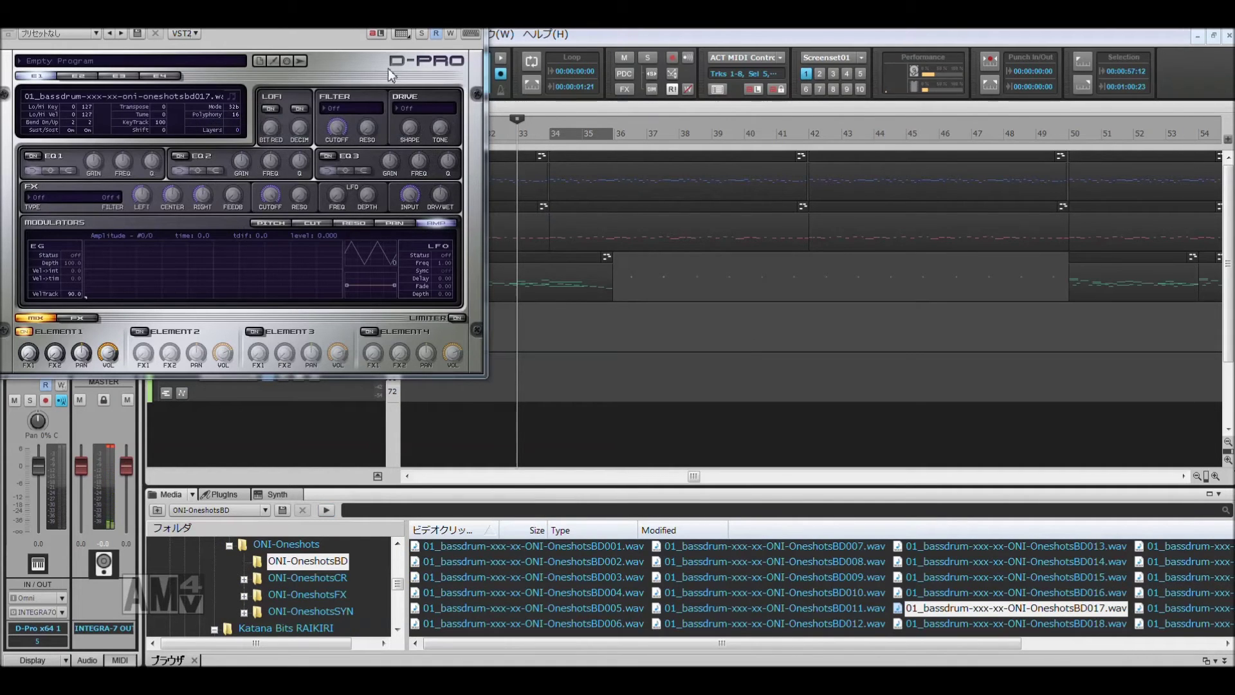
Step: Draw a G3 quarter note on beat 1 of measure 34 in the D-Pro track's piano roll and play it back
{"action": "left_click", "coordinate": [687, 150]}
{"action": "key", "text": "alt+3"}
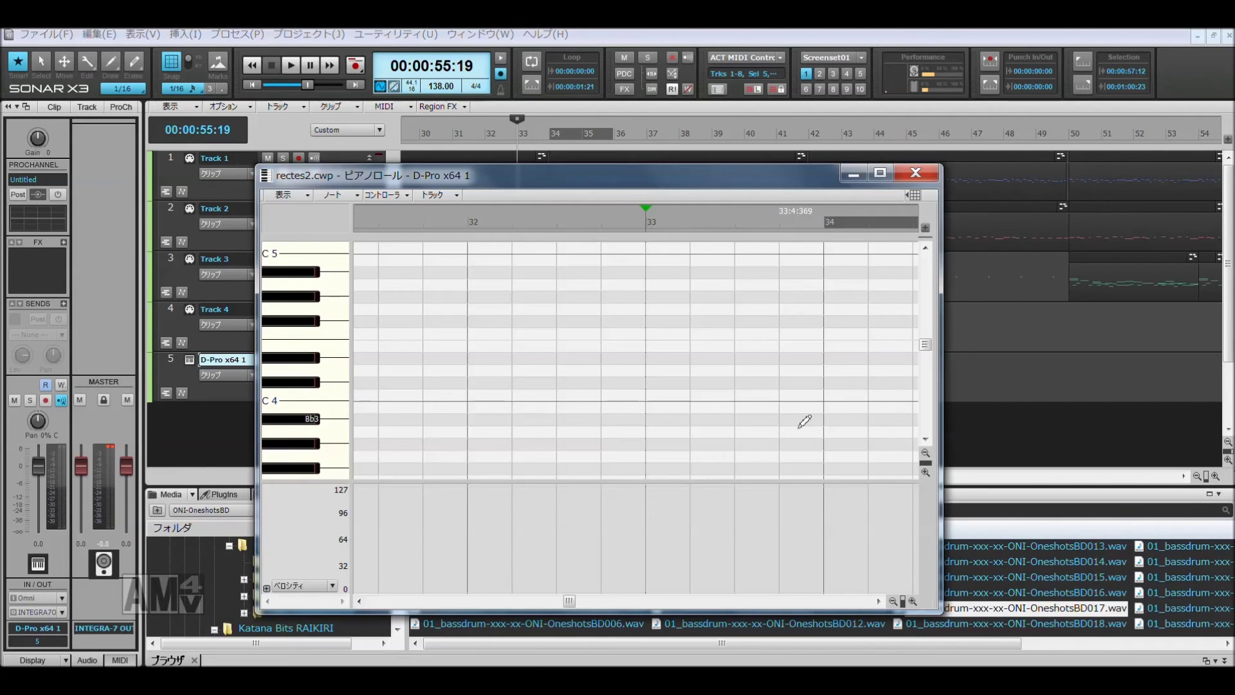
{"action": "mouse_move", "coordinate": [826, 443]}
{"action": "left_mouse_down"}
{"action": "mouse_move", "coordinate": [877, 445]}
{"action": "mouse_move", "coordinate": [876, 455]}
{"action": "left_mouse_up"}
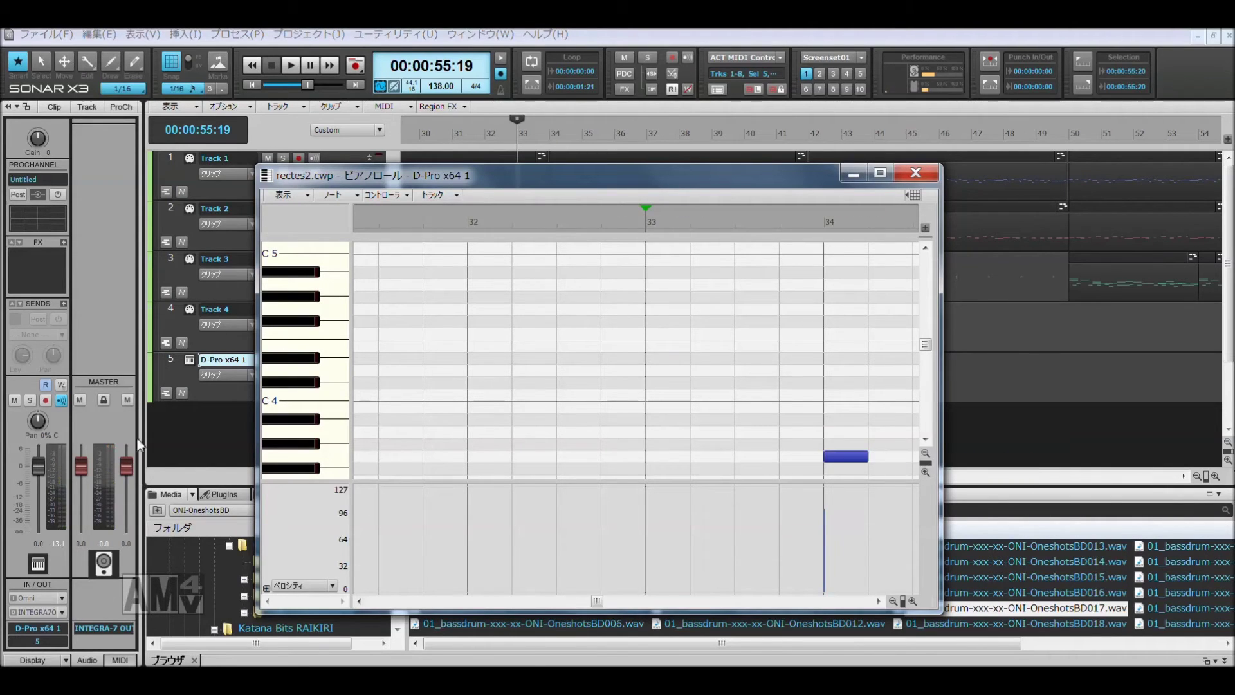
{"action": "left_click", "coordinate": [190, 358]}
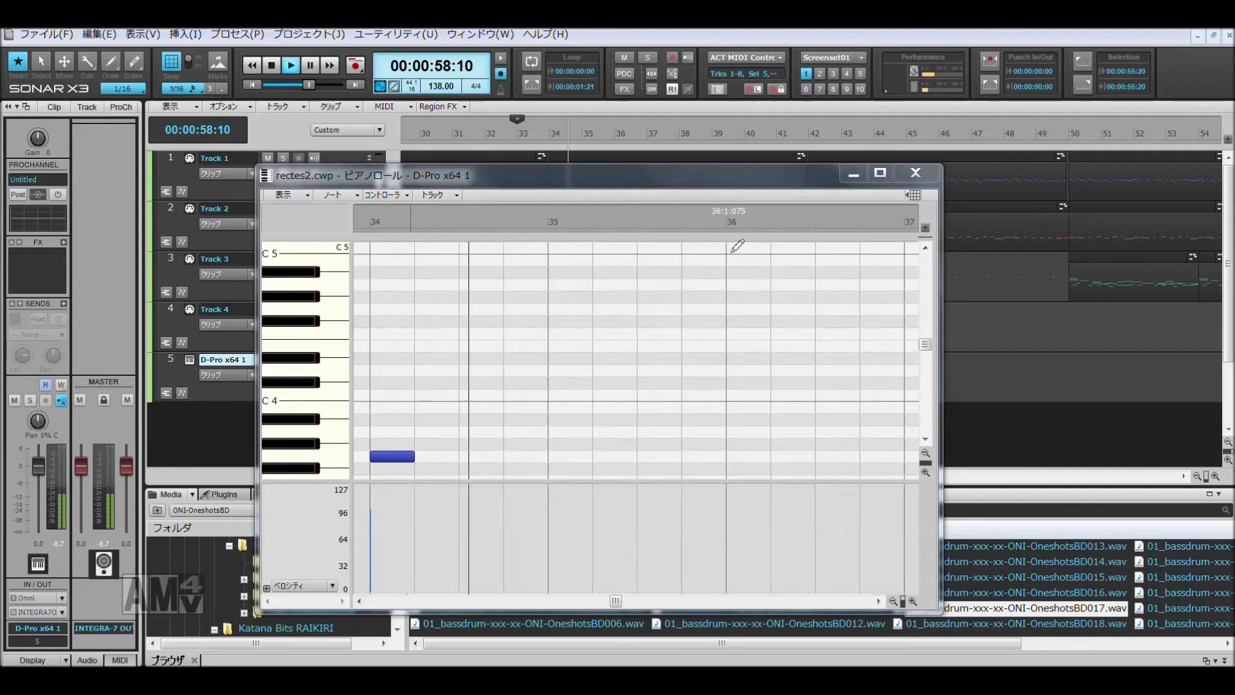
{"action": "key", "text": "space"}
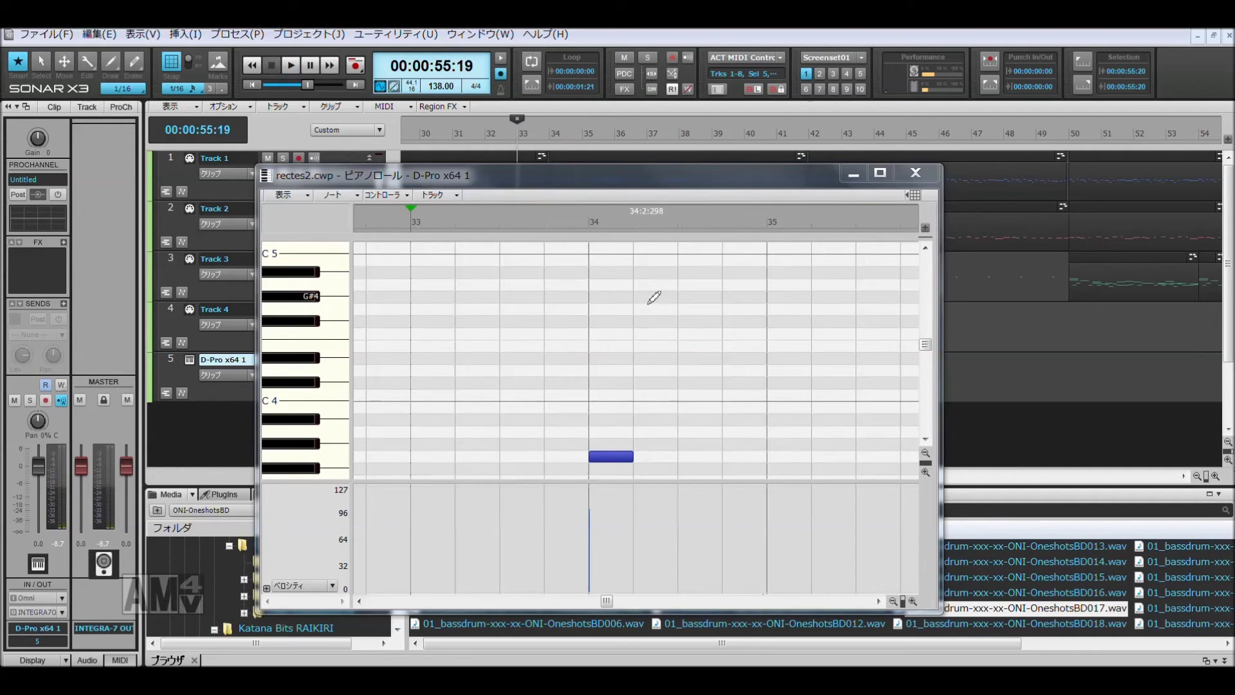
Step: Replace the G3 note in measure 34 with an eighth note and play it back
{"action": "right_click", "coordinate": [630, 457]}
{"action": "left_click", "coordinate": [594, 456]}
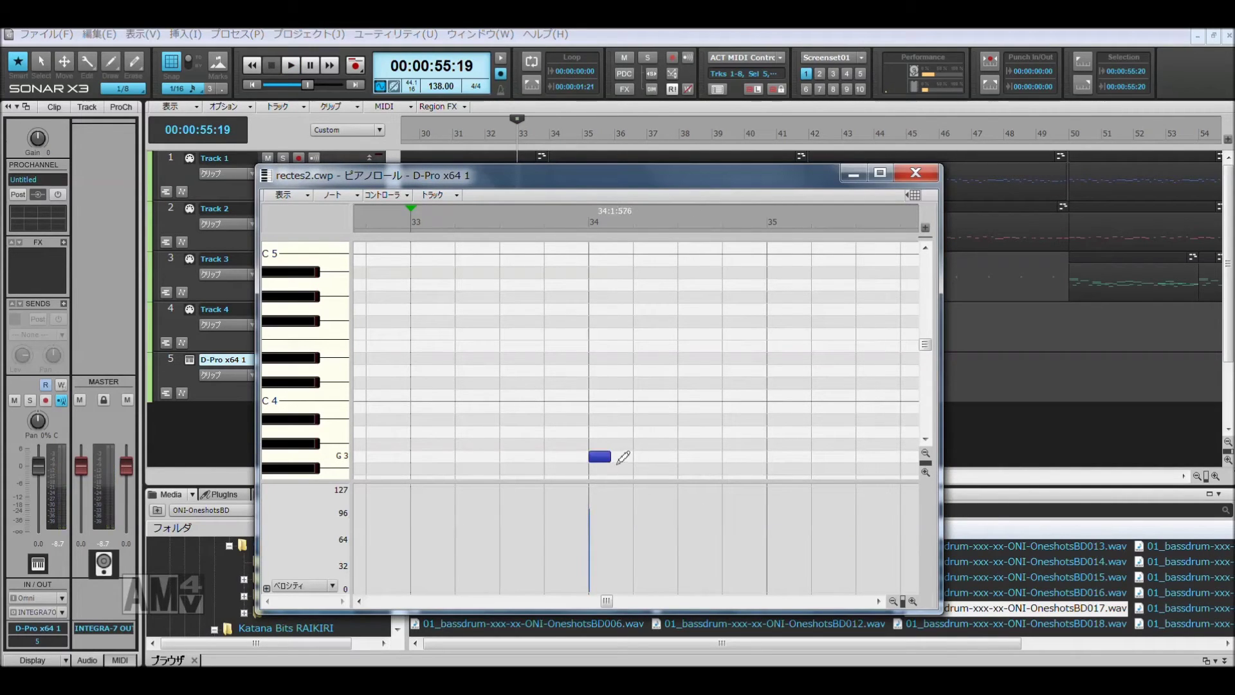
{"action": "key", "text": "space"}
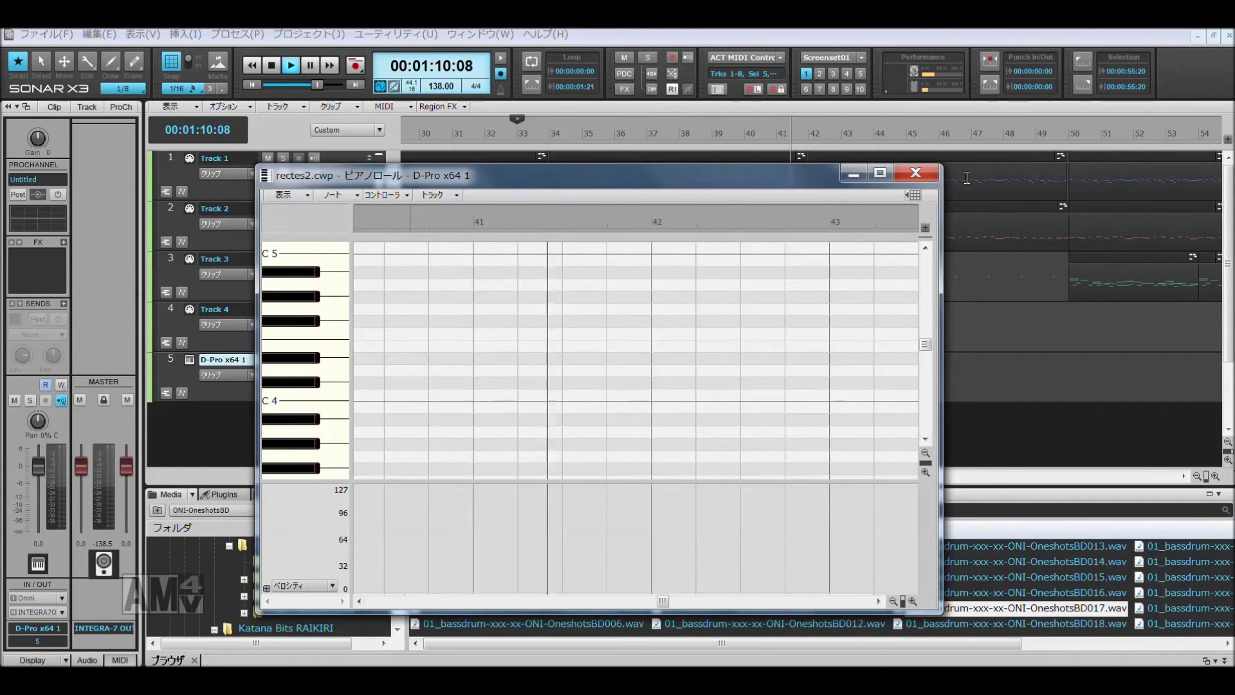
Step: Close the piano roll, stop playback and delete the D-Pro x64 1 track
{"action": "left_click", "coordinate": [933, 177]}
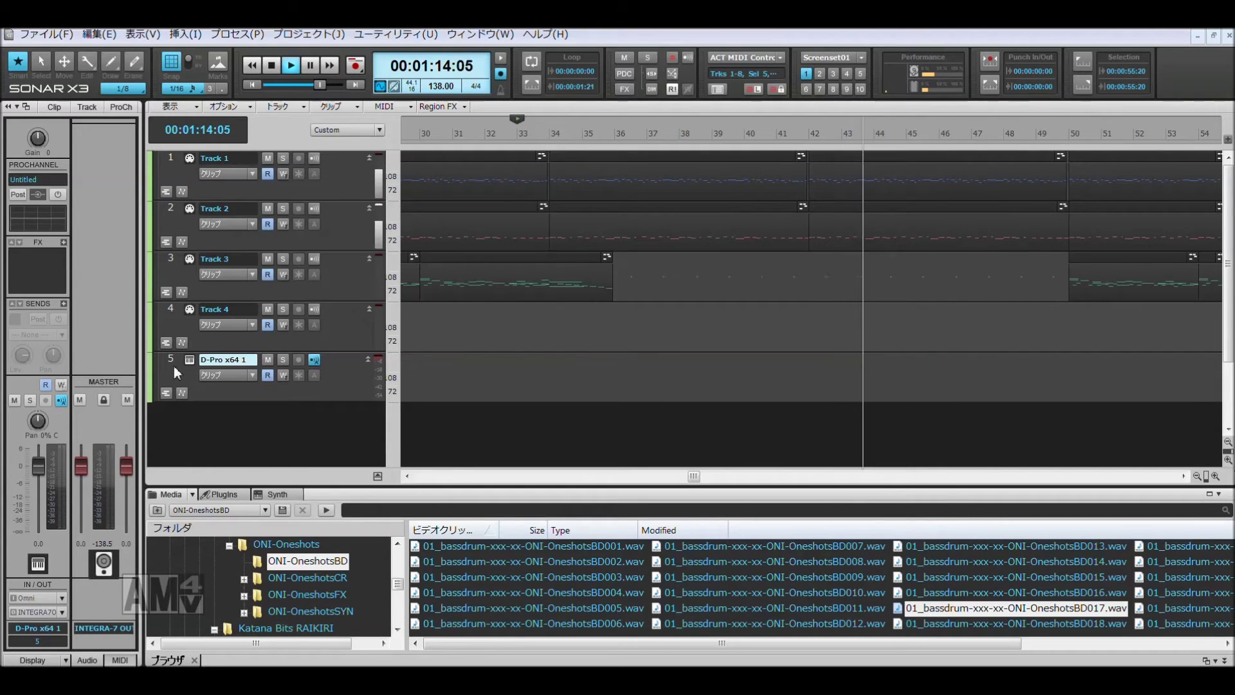
{"action": "key", "text": "space"}
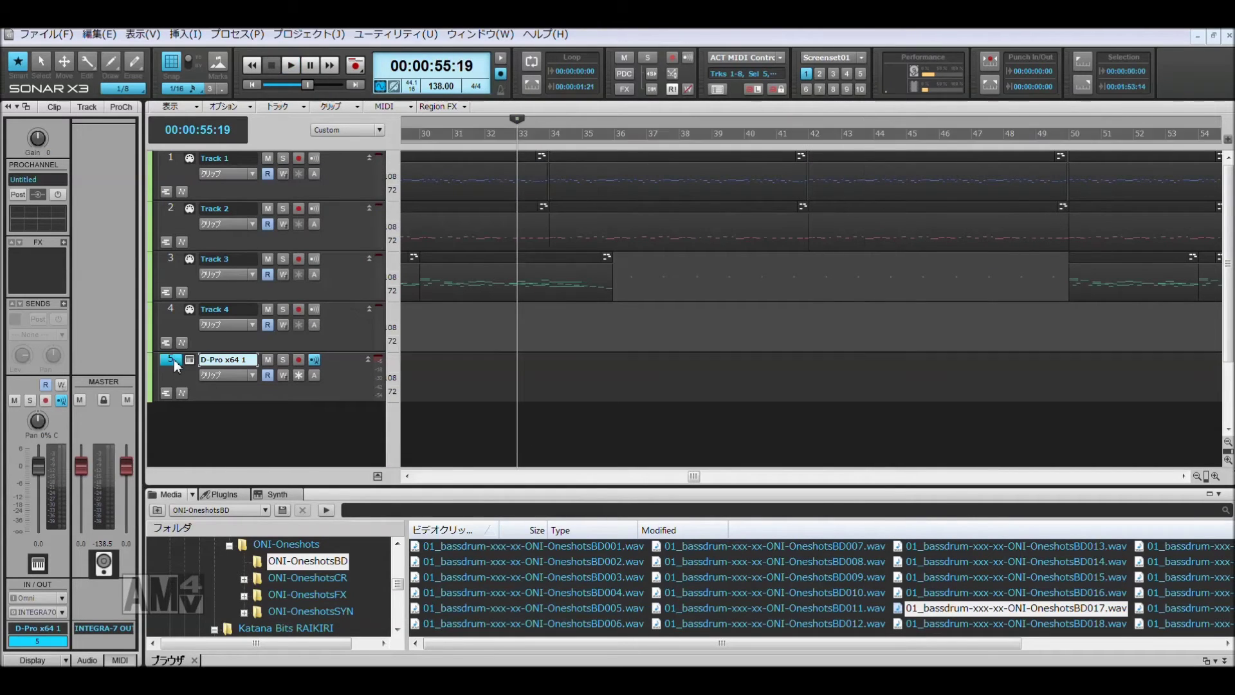
{"action": "right_click", "coordinate": [174, 360]}
{"action": "left_click", "coordinate": [193, 348]}
Step: Set Track 4's bank to 11780-INTEGRA-7 Expansion PCM Drum (SRX05) and open the track's piano roll
{"action": "left_click", "coordinate": [179, 310]}
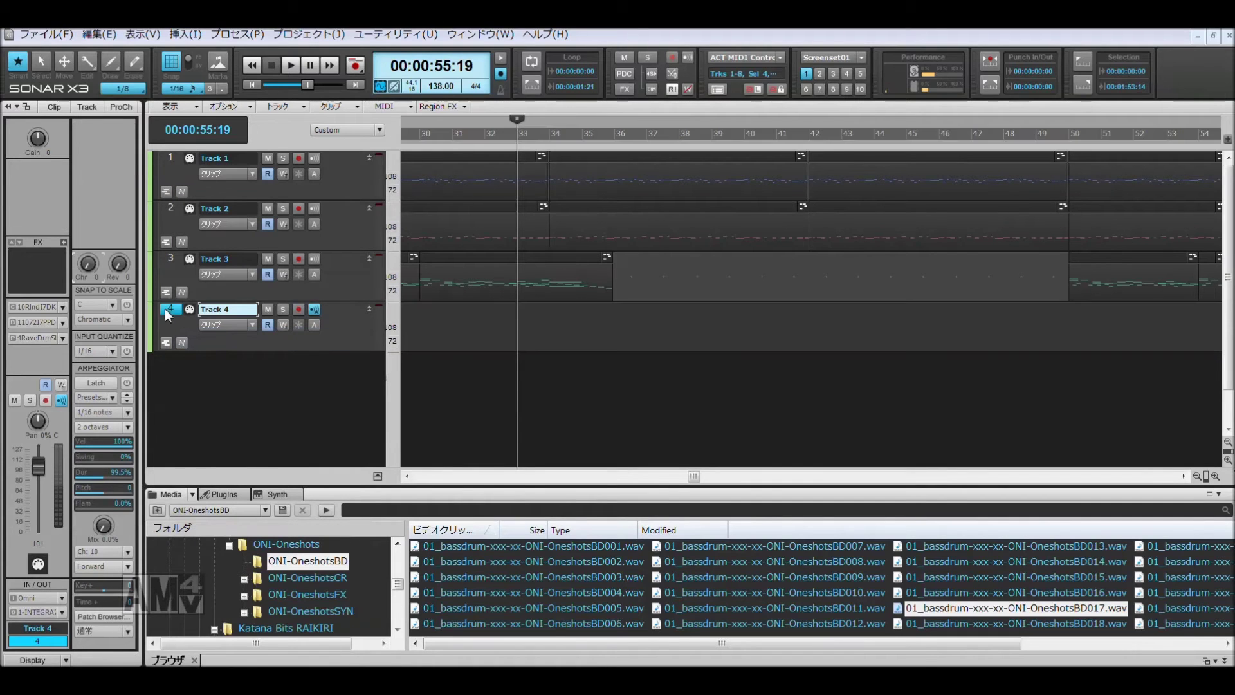
{"action": "left_click", "coordinate": [62, 323]}
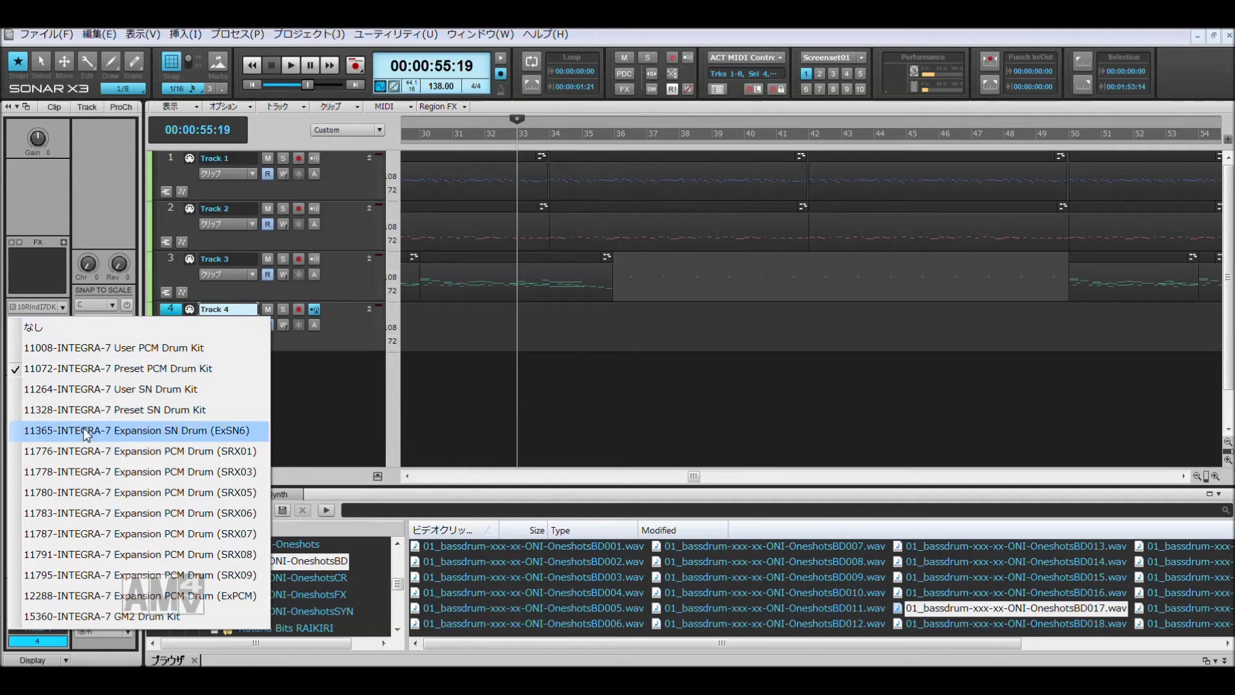
{"action": "left_click", "coordinate": [88, 492]}
{"action": "key", "text": "alt+3"}
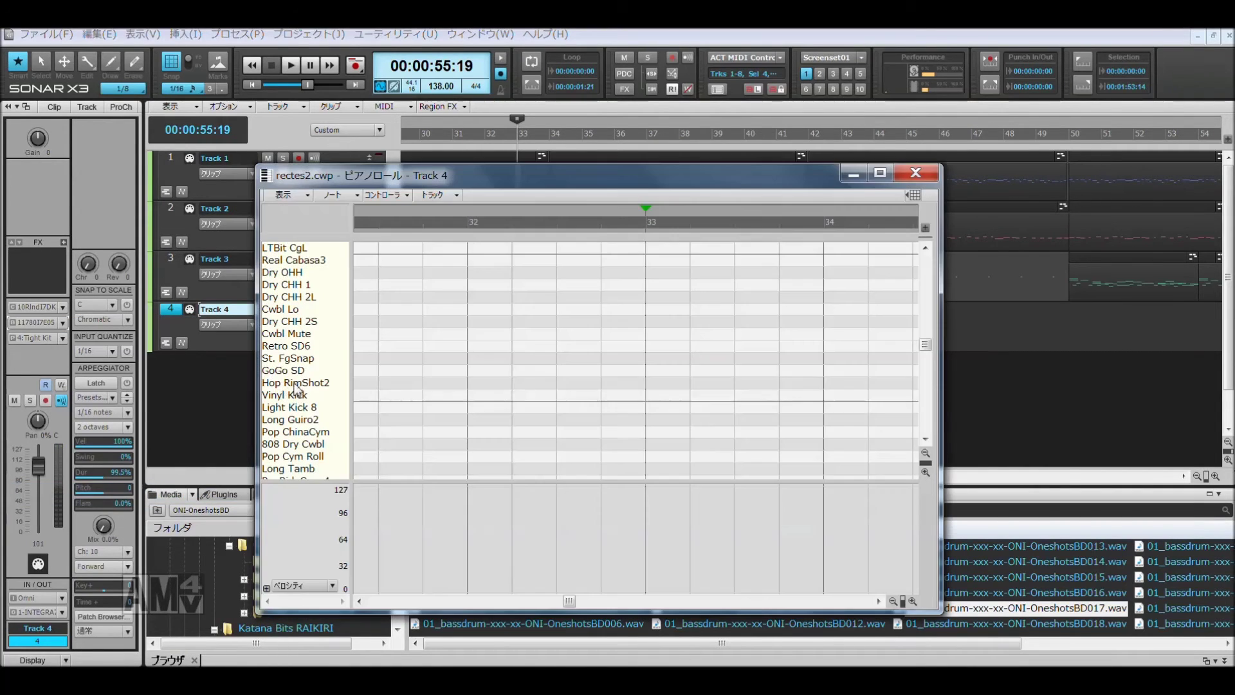
Step: Audition the new kit's lower drum sounds around the start of measure 33
{"action": "left_click", "coordinate": [651, 456]}
{"action": "scroll", "coordinate": [656, 453], "scroll_direction": "down", "scroll_amount": 5}
{"action": "left_click", "coordinate": [651, 456]}
{"action": "mouse_move", "coordinate": [672, 459]}
{"action": "left_mouse_down"}
{"action": "mouse_move", "coordinate": [668, 473]}
{"action": "mouse_move", "coordinate": [679, 408]}
{"action": "mouse_move", "coordinate": [675, 455]}
{"action": "left_mouse_up"}
{"action": "key", "text": "space"}
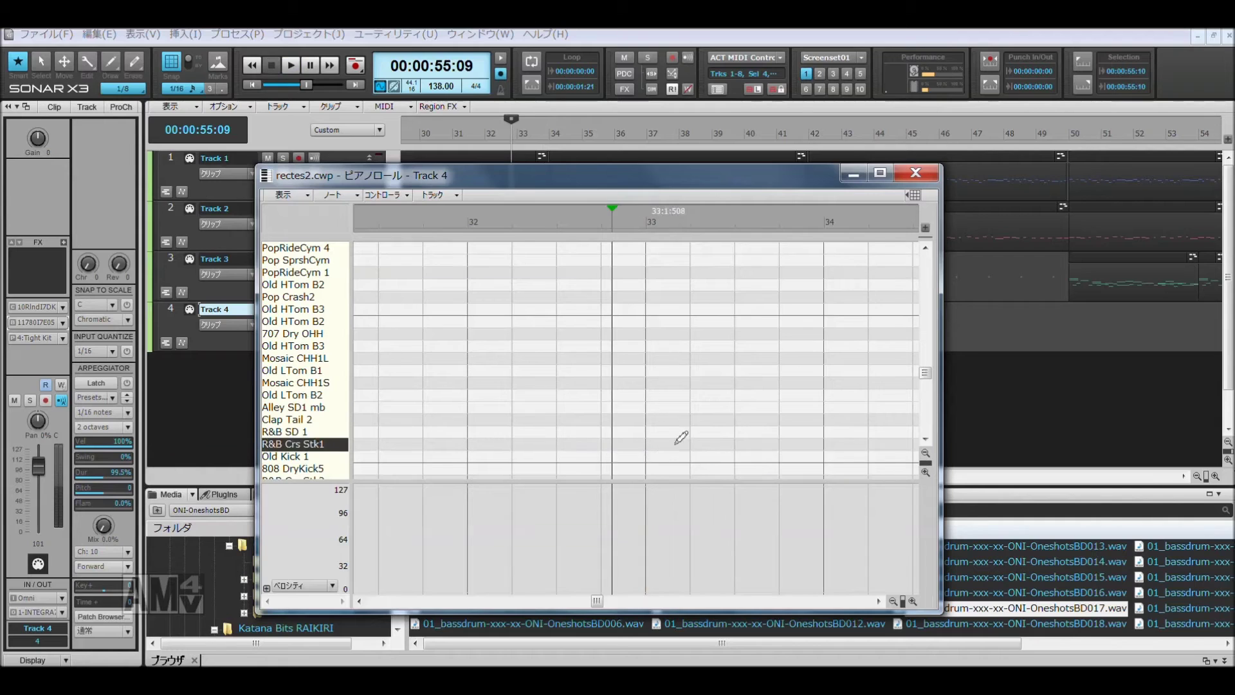
Step: Draw Filter Kick and Basis Rim notes across the first three beats of measure 34 and play the pattern back
{"action": "scroll", "coordinate": [695, 428], "scroll_direction": "right", "scroll_amount": 4}
{"action": "mouse_move", "coordinate": [568, 441]}
{"action": "left_mouse_down"}
{"action": "mouse_move", "coordinate": [567, 476]}
{"action": "mouse_move", "coordinate": [570, 420]}
{"action": "mouse_move", "coordinate": [571, 464]}
{"action": "left_mouse_up"}
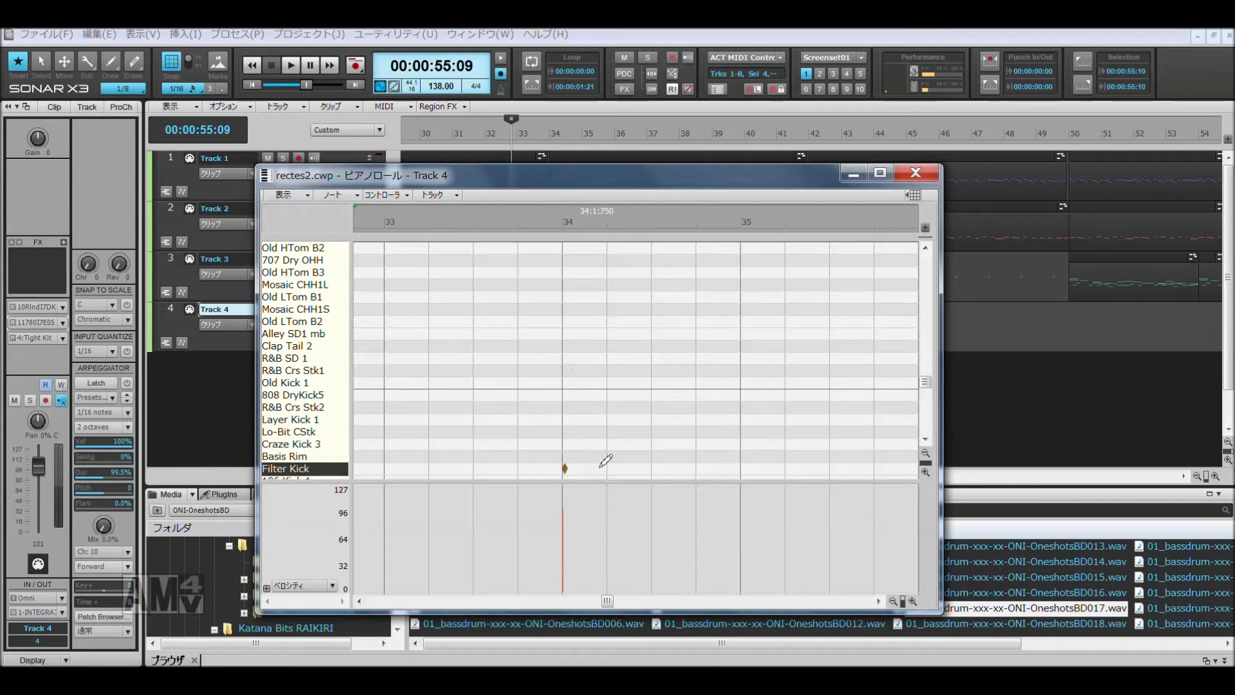
{"action": "key", "text": "space"}
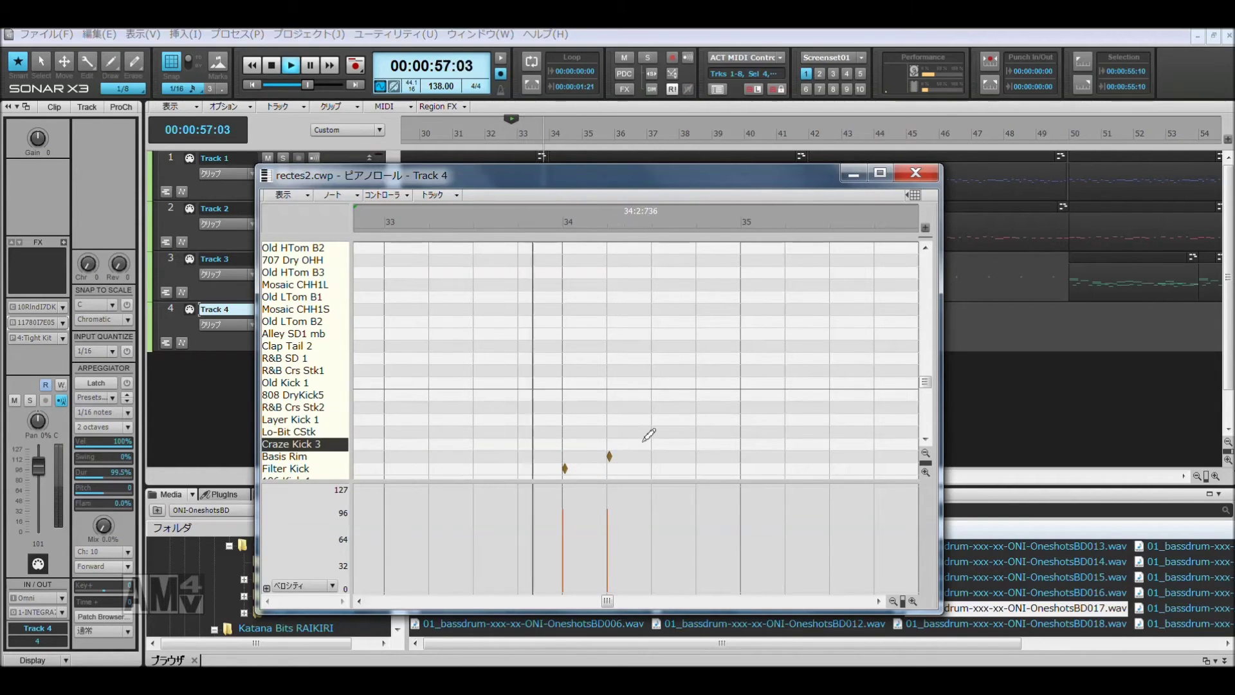
{"action": "key", "text": "space"}
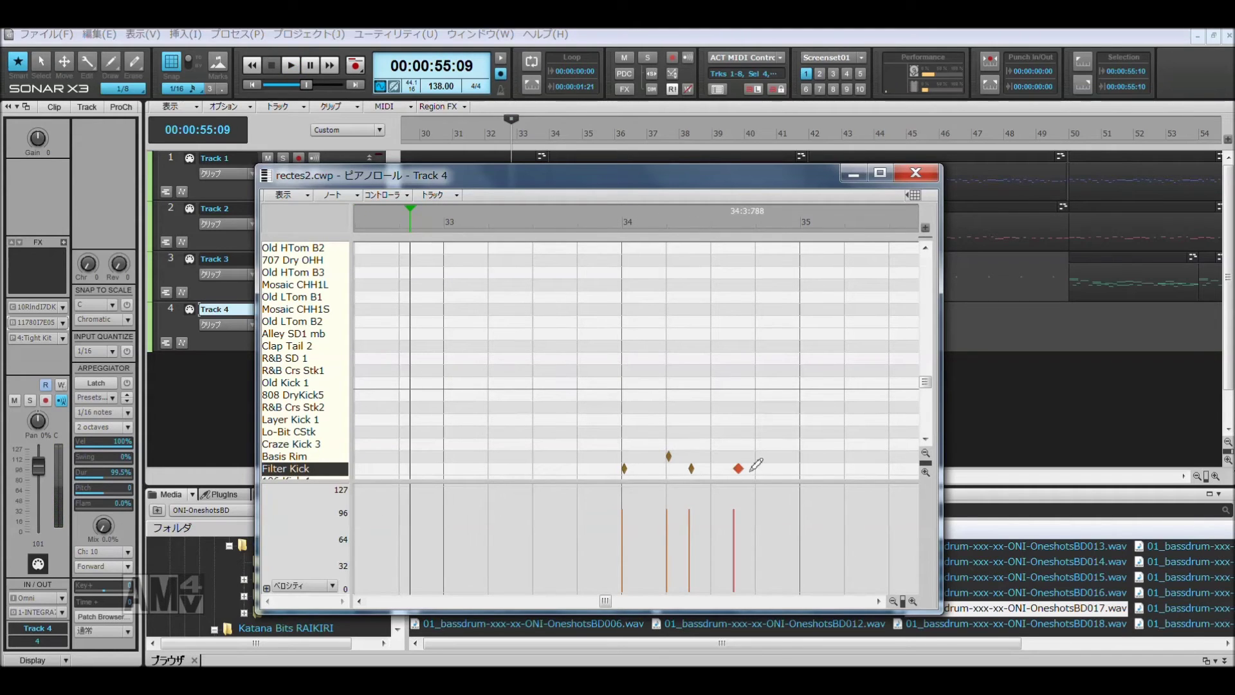
{"action": "key", "text": "space"}
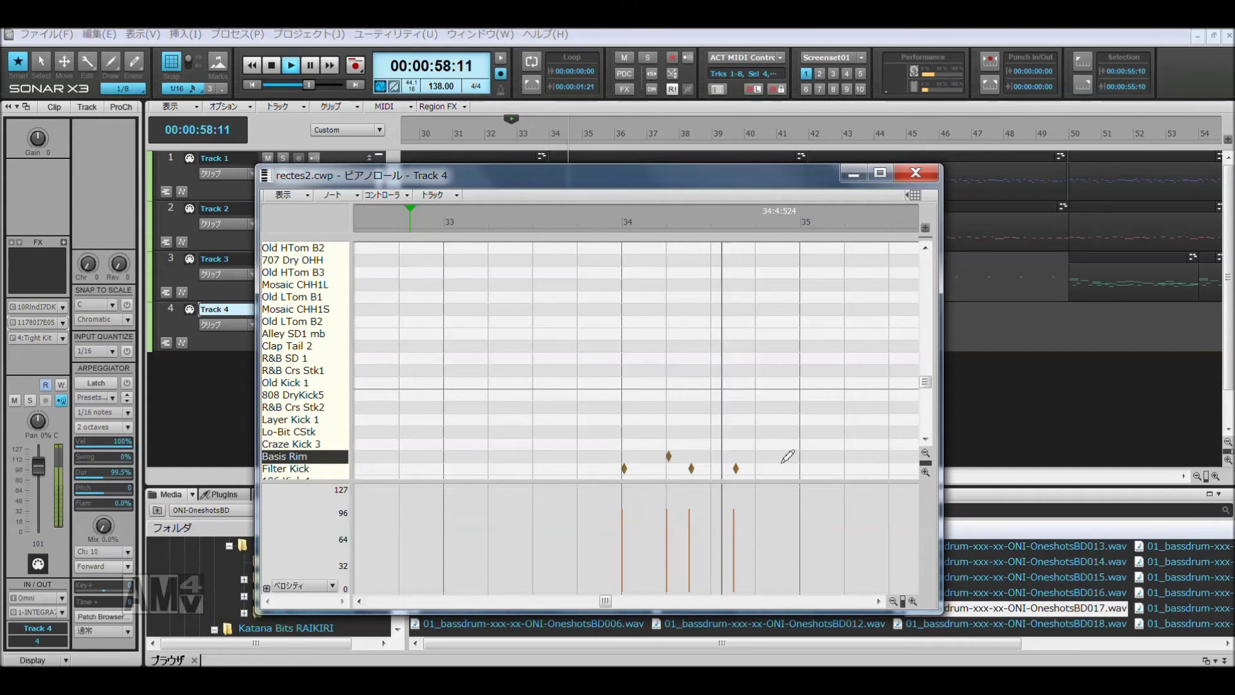
{"action": "key", "text": "space"}
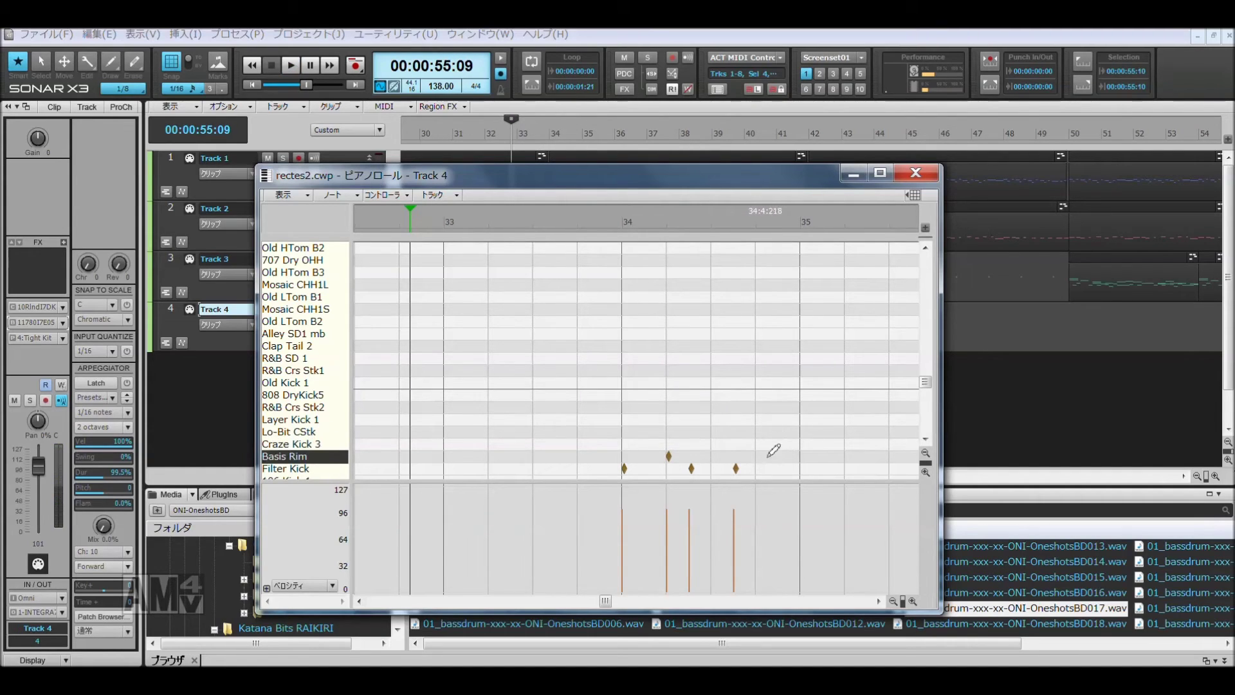
Step: Extend the pattern into measure 35 with a Basis Rim note on its downbeat and more Filter Kick notes, and play it back
{"action": "left_click", "coordinate": [802, 457]}
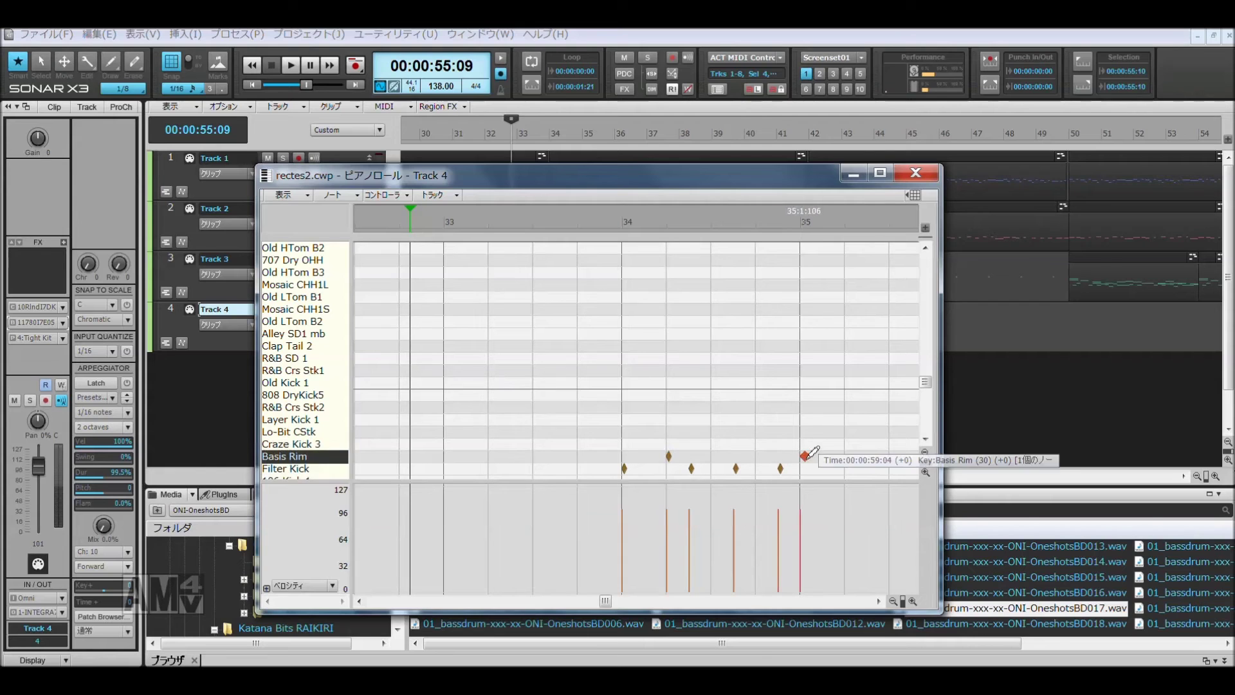
{"action": "scroll", "coordinate": [738, 461], "scroll_direction": "right", "scroll_amount": 3}
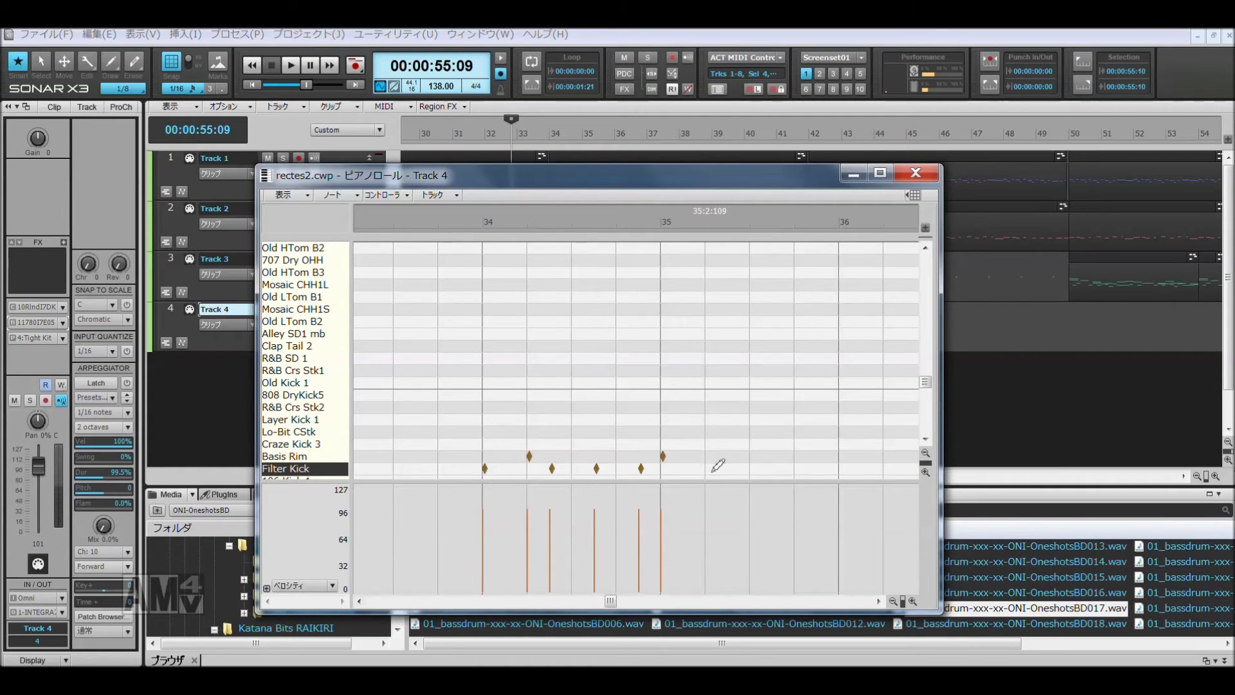
{"action": "key", "text": "space"}
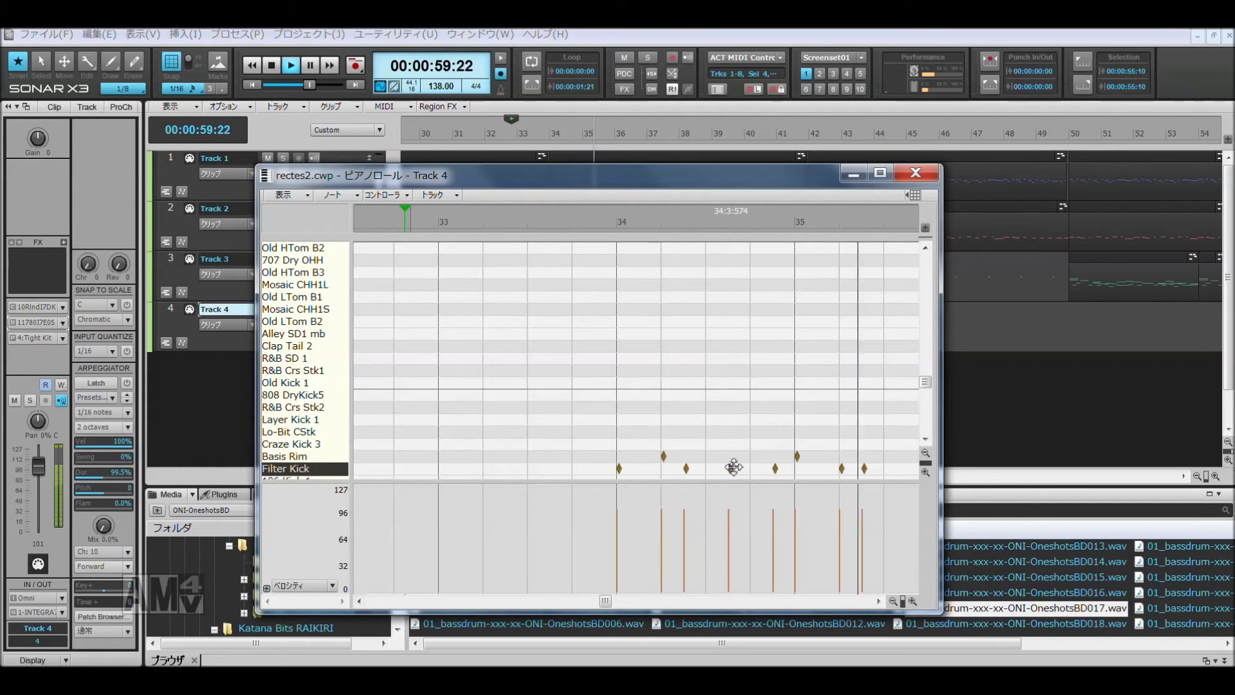
{"action": "key", "text": "space"}
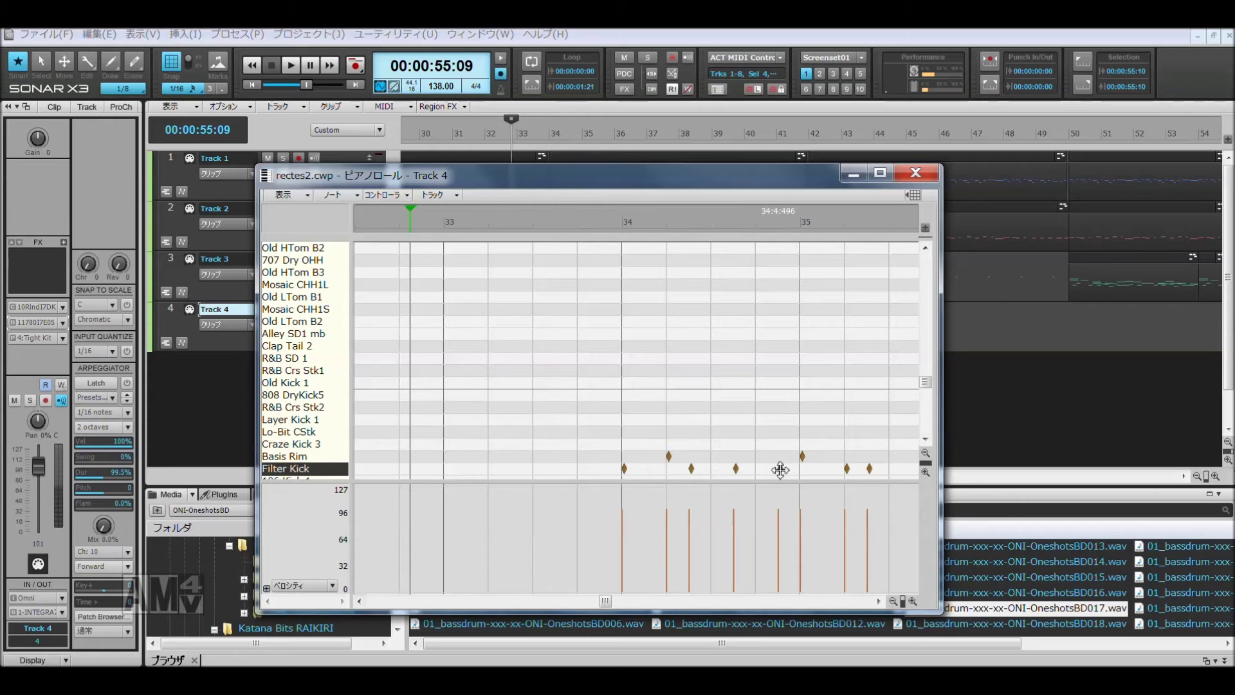
Step: Move measure 35's Basis Rim note an eighth note later, then add another Basis Rim and Filter Kick note in the measure's second half
{"action": "left_click_drag", "start_coordinate": [803, 460], "coordinate": [829, 459]}
{"action": "key", "text": "space"}
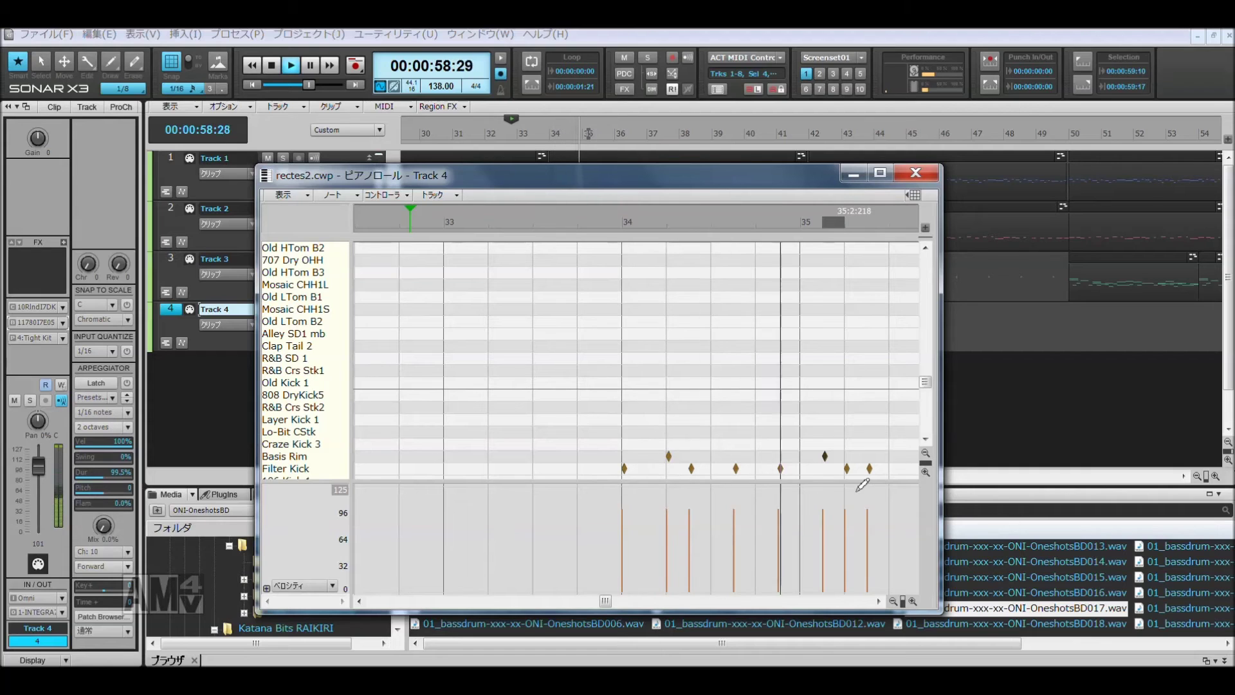
{"action": "key", "text": "space"}
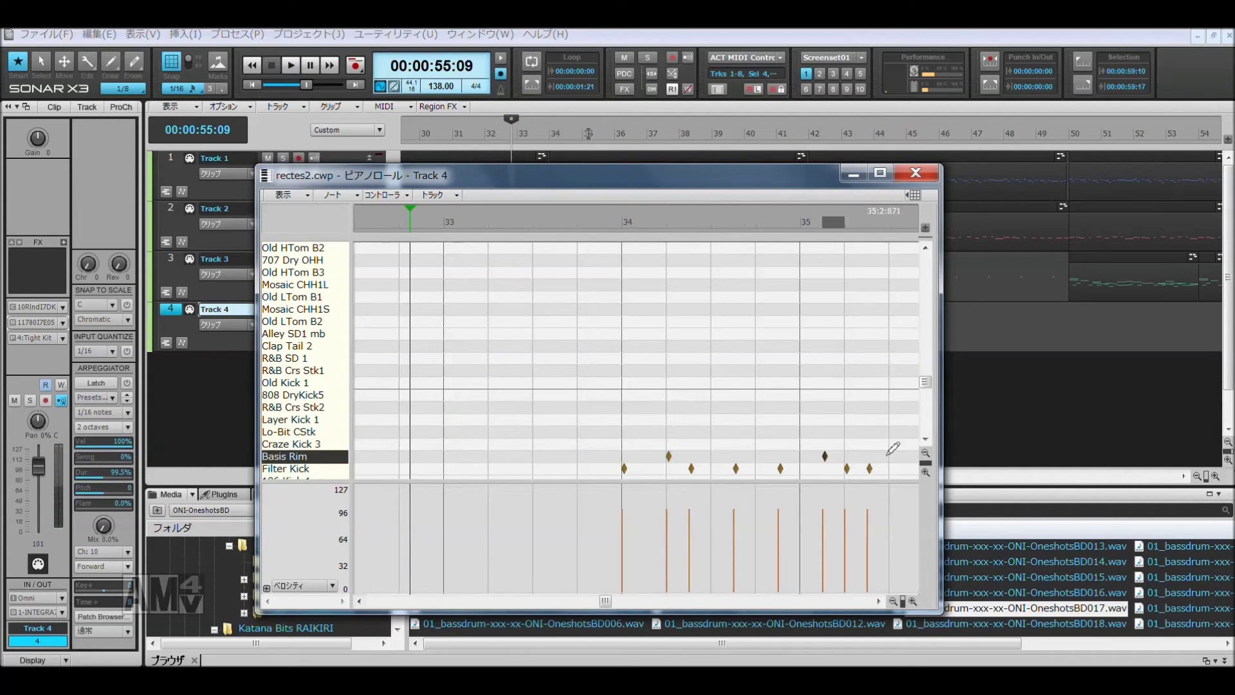
{"action": "scroll", "coordinate": [893, 449], "scroll_direction": "right", "scroll_amount": 3}
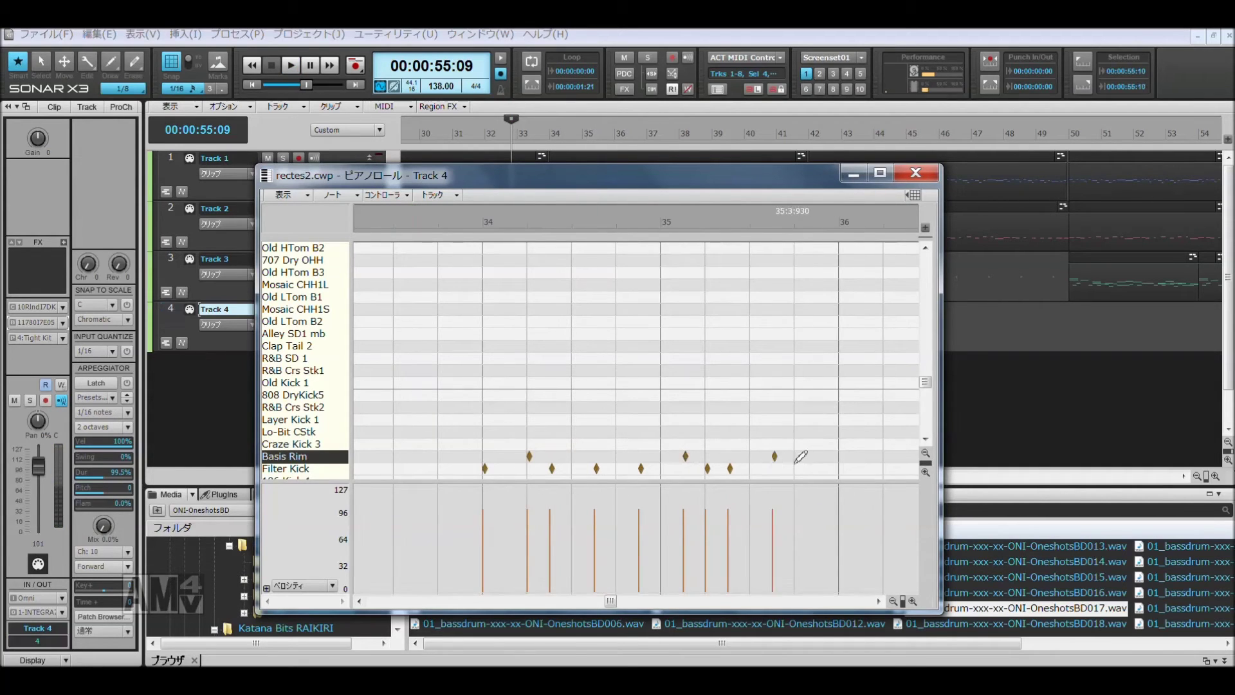
{"action": "left_click", "coordinate": [796, 468]}
Step: Draw Mosaic CHH1L hi-hat notes on the offbeats of measure 34 while playing the pattern back
{"action": "mouse_move", "coordinate": [494, 397]}
{"action": "left_mouse_down"}
{"action": "mouse_move", "coordinate": [512, 252]}
{"action": "mouse_move", "coordinate": [512, 279]}
{"action": "left_mouse_up"}
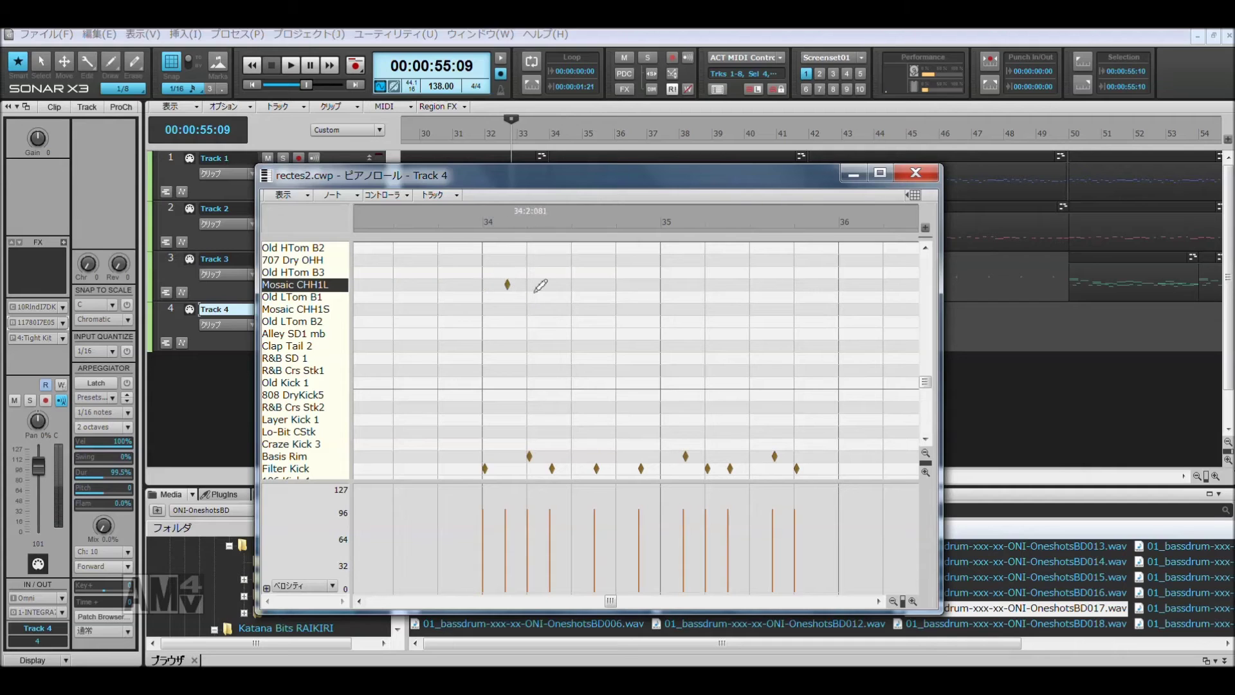
{"action": "key", "text": "space"}
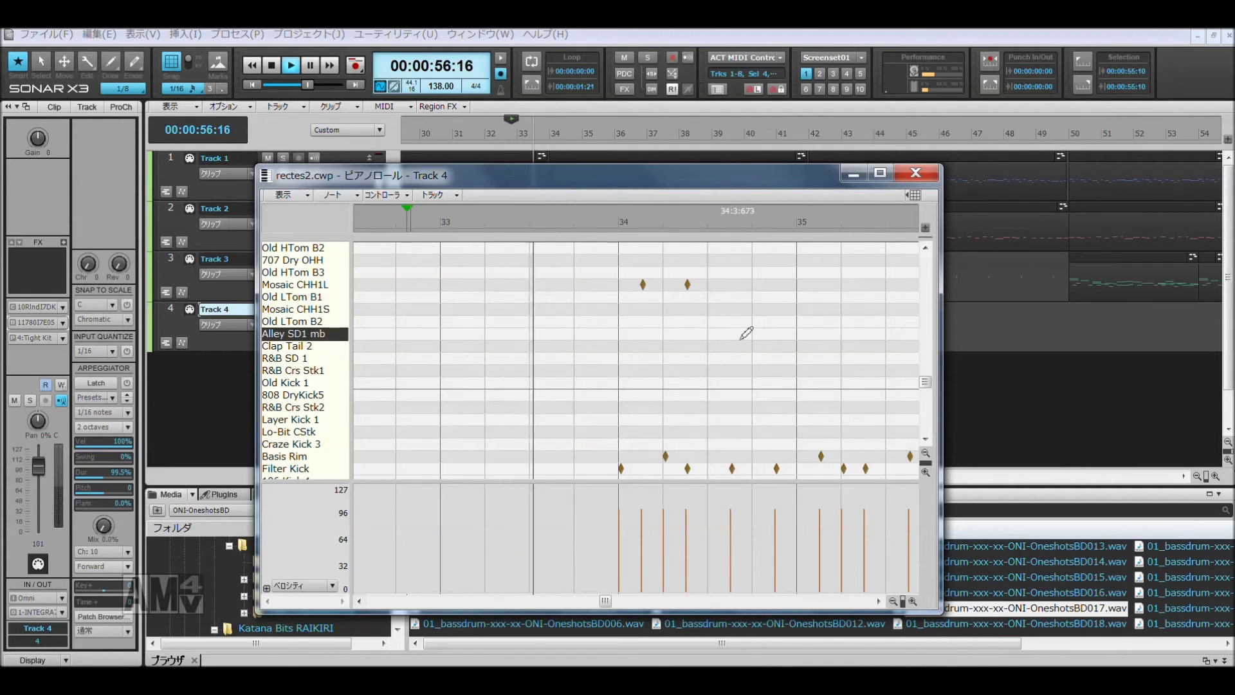
{"action": "key", "text": "space"}
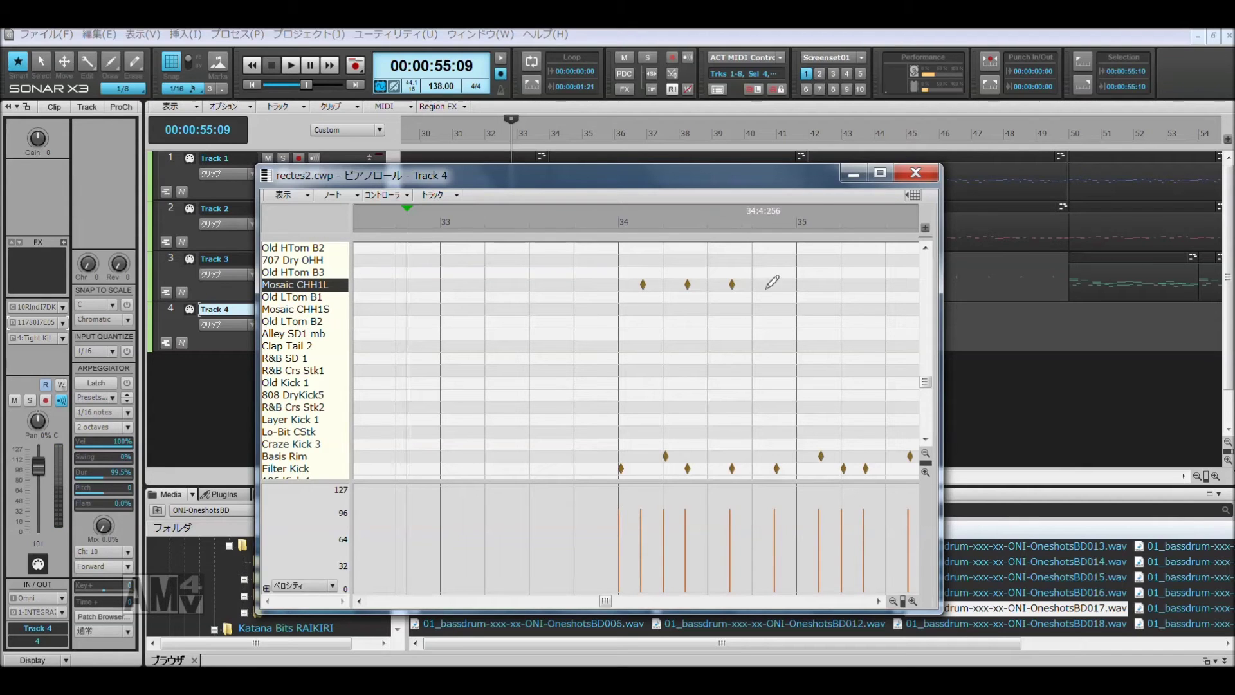
Step: Copy measure 34's four hi-hat notes, paste them in measure 35, and close the piano roll after starting playback
{"action": "left_click_drag", "start_coordinate": [631, 268], "coordinate": [786, 297]}
{"action": "key", "text": "ctrl+c"}
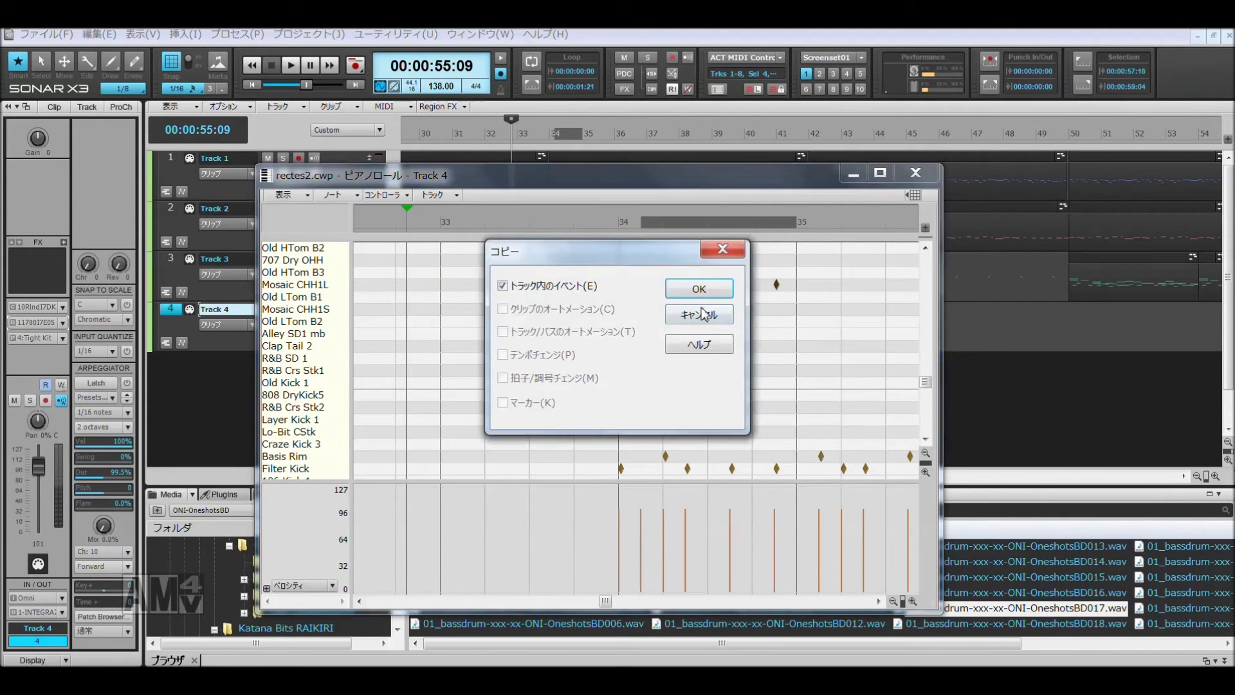
{"action": "left_click", "coordinate": [700, 289]}
{"action": "key", "text": "ctrl+v"}
{"action": "key", "text": "space"}
{"action": "left_click", "coordinate": [916, 172]}
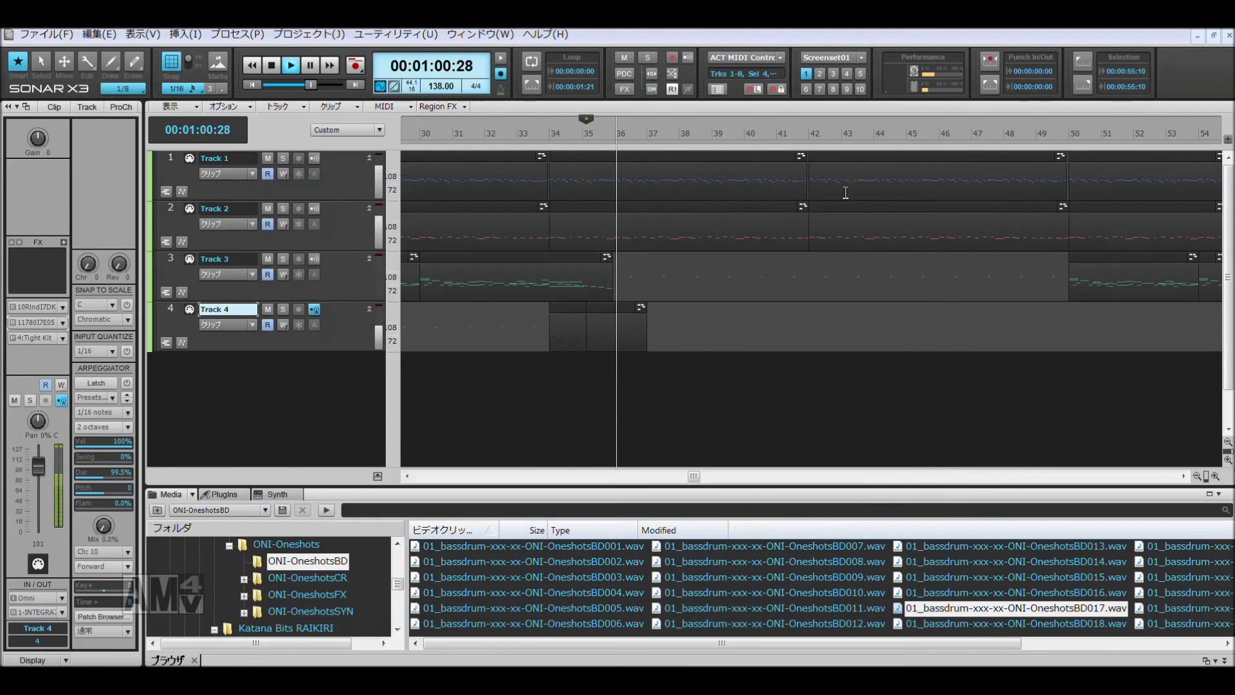
{"action": "key", "text": "space"}
Step: Select Track 4's drum clips in measures 34 and 35 and bounce them to one clip
{"action": "left_click_drag", "start_coordinate": [699, 358], "coordinate": [522, 308]}
{"action": "left_click", "coordinate": [602, 336]}
{"action": "right_click", "coordinate": [550, 345]}
{"action": "left_click", "coordinate": [662, 380]}
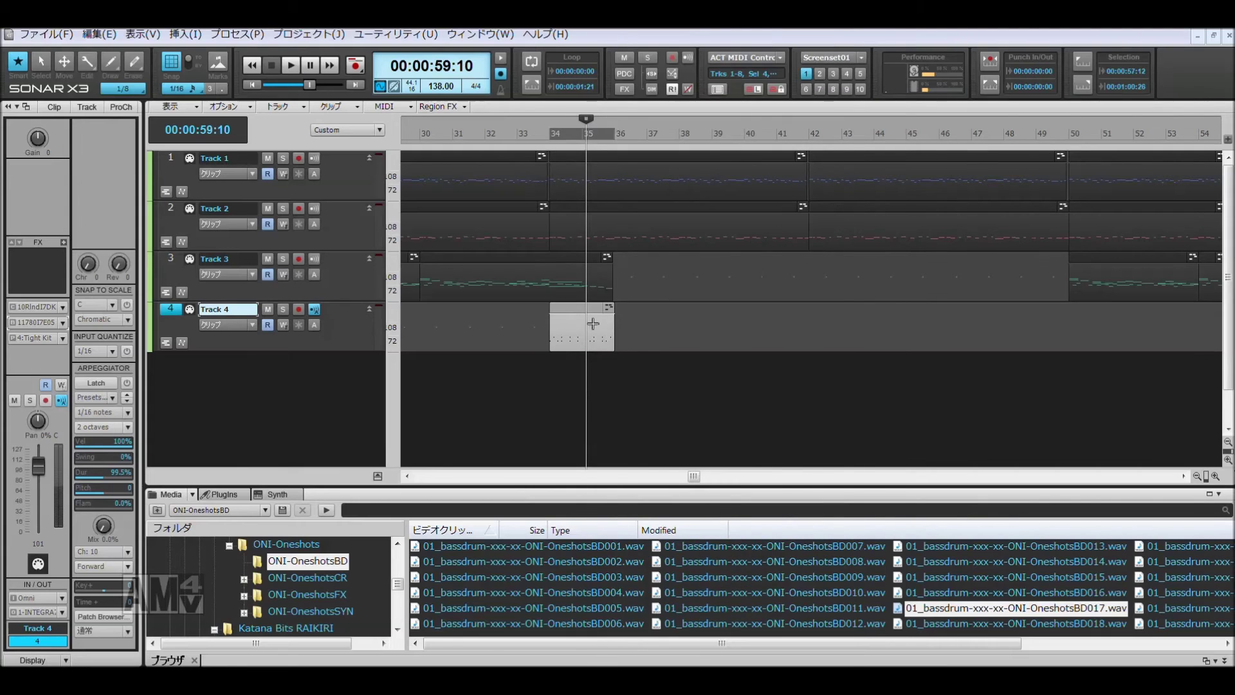
Step: Enable groove clip looping on the bounced Track 4 clip and extend it to the start of measure 50
{"action": "right_click", "coordinate": [593, 323]}
{"action": "left_click", "coordinate": [661, 193]}
{"action": "left_click_drag", "start_coordinate": [616, 325], "coordinate": [1083, 332]}
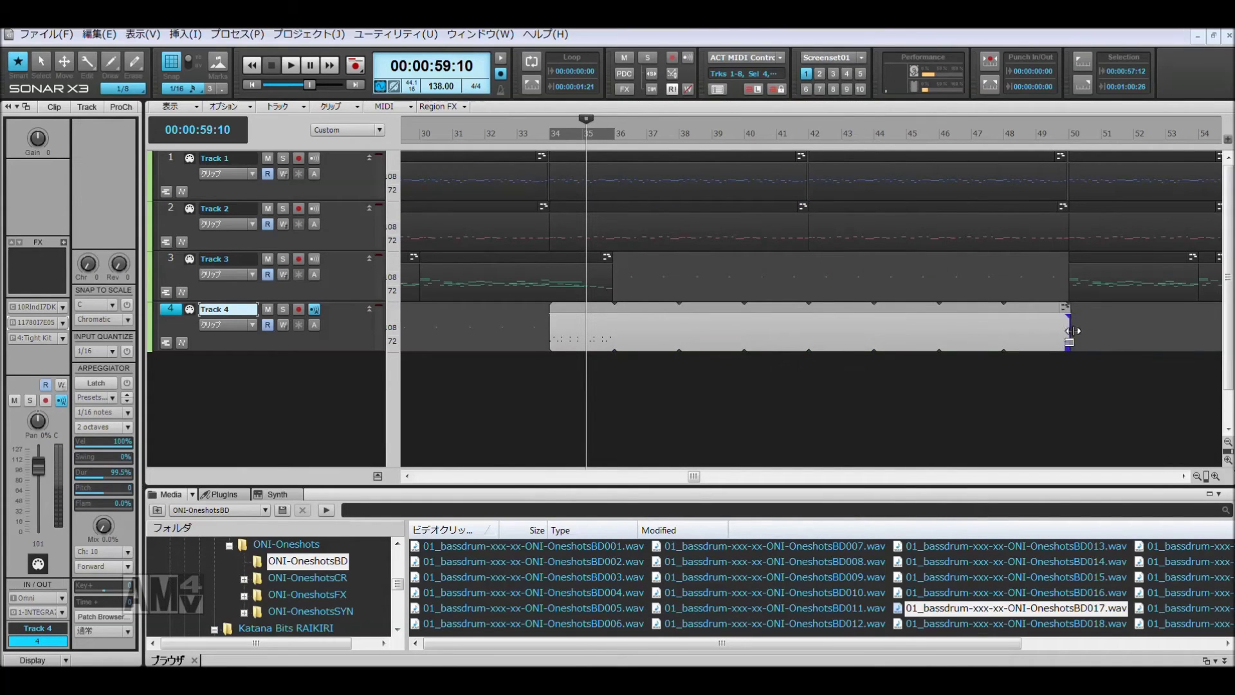
{"action": "left_click_drag", "start_coordinate": [1069, 332], "coordinate": [1070, 332]}
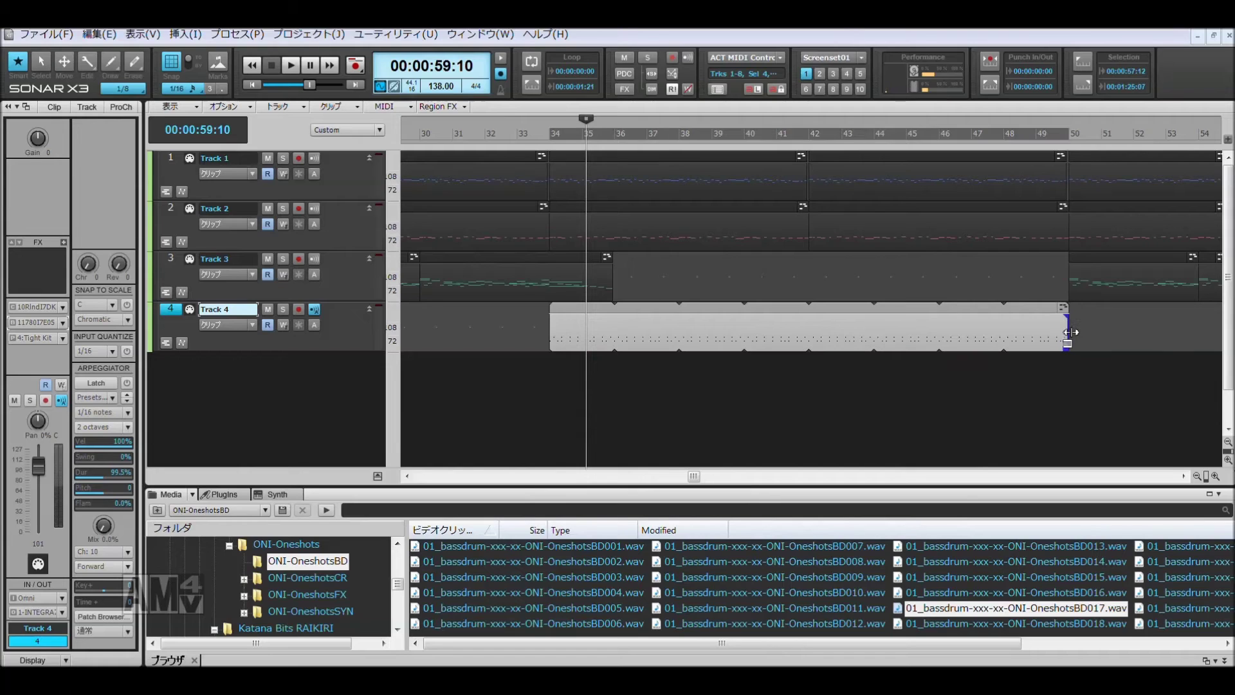
Step: Play from just before measure 34, trying Track 4 patches 8, 14 Street Kit and 16 LoTek, and settle on 19 TekQrtKt
{"action": "left_click", "coordinate": [541, 337]}
{"action": "key", "text": "space"}
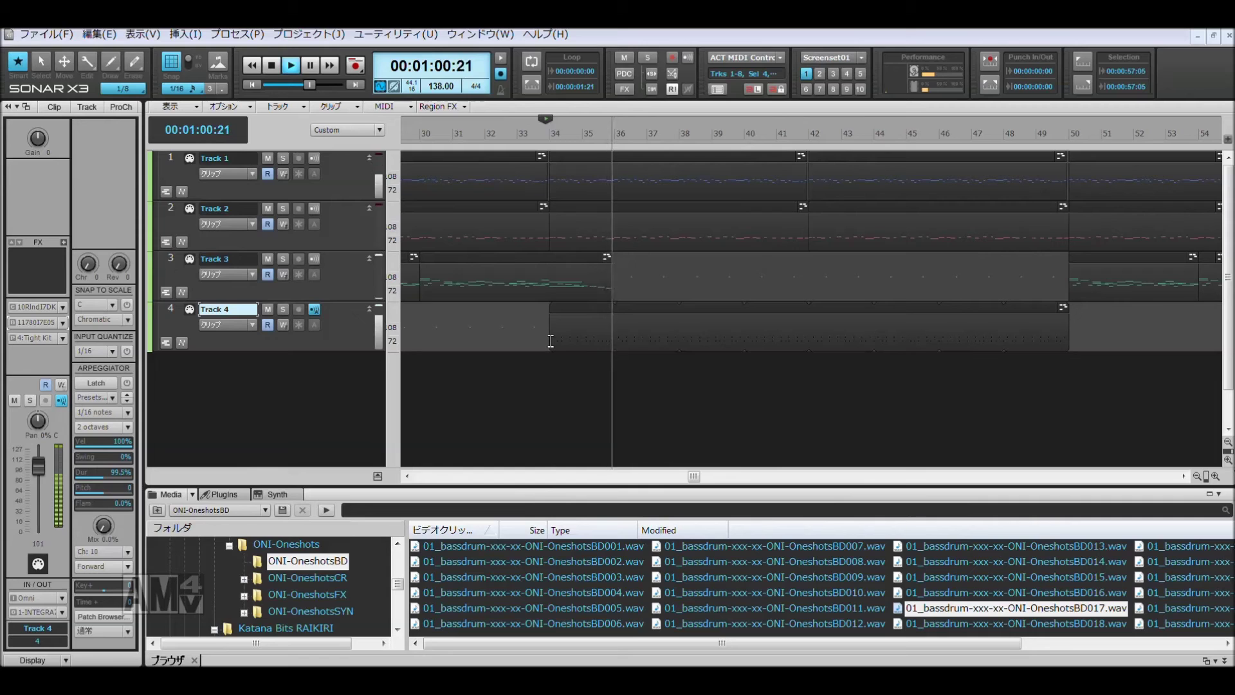
{"action": "left_click", "coordinate": [63, 339]}
{"action": "left_click", "coordinate": [75, 173]}
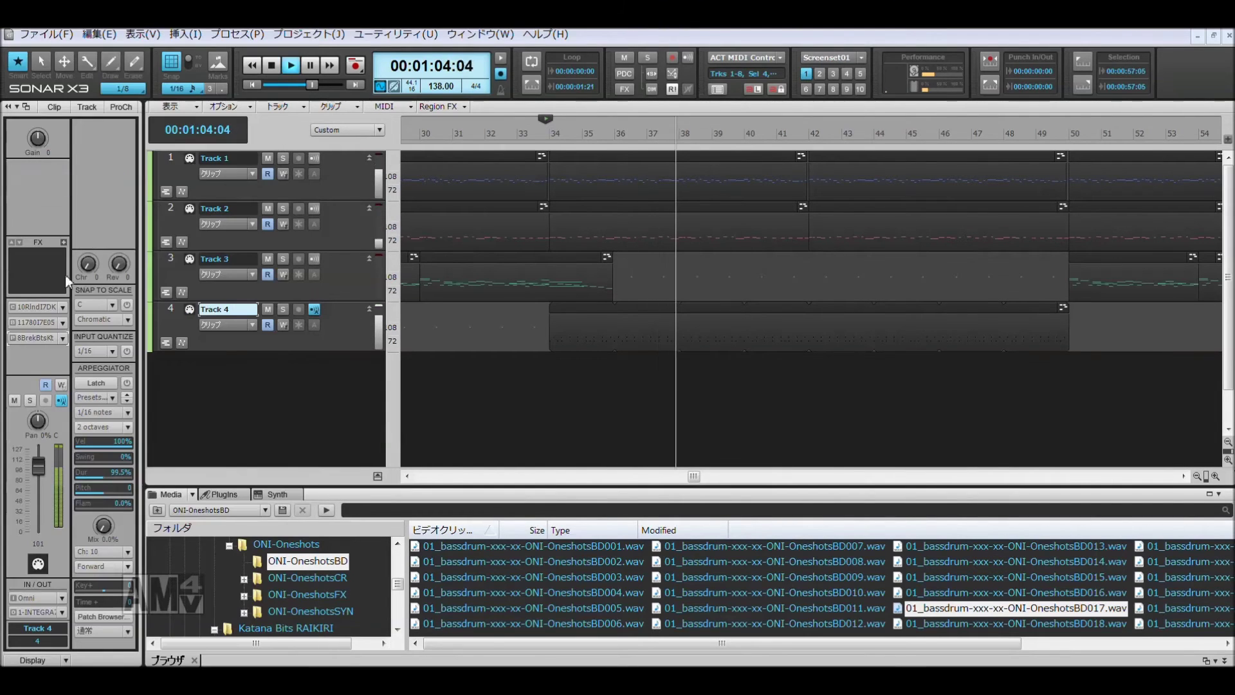
{"action": "left_click", "coordinate": [64, 339]}
{"action": "left_click", "coordinate": [67, 315]}
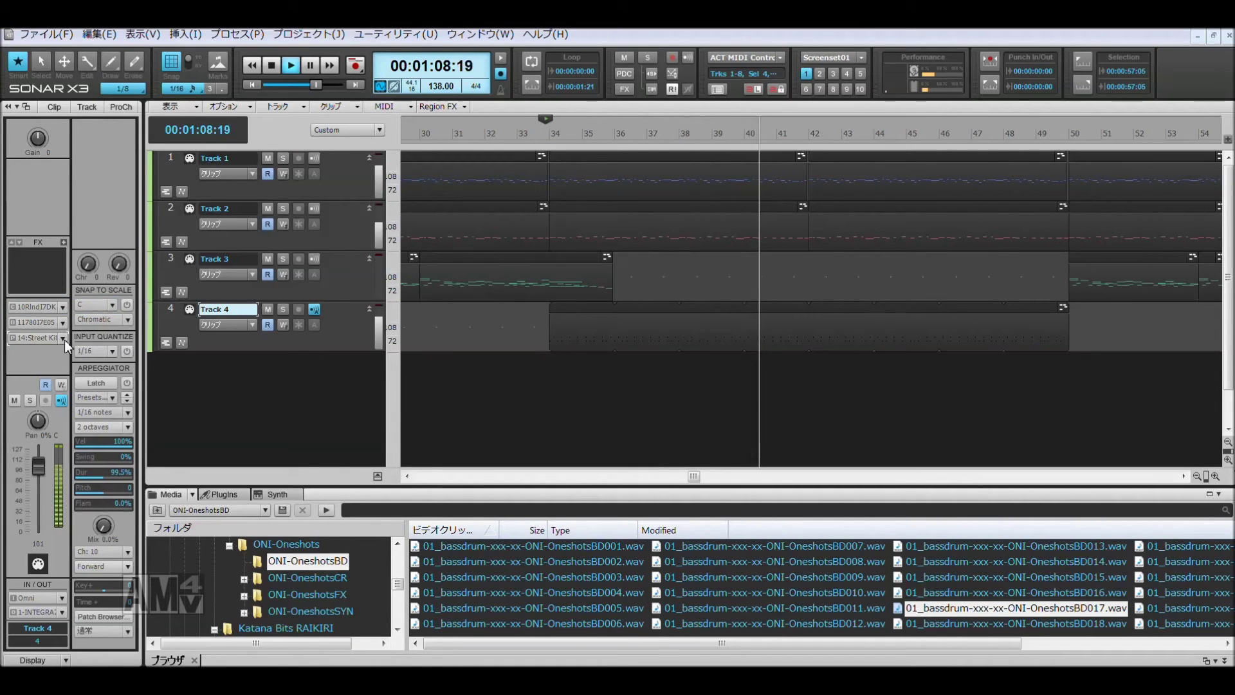
{"action": "left_click", "coordinate": [64, 339]}
{"action": "left_click", "coordinate": [64, 357]}
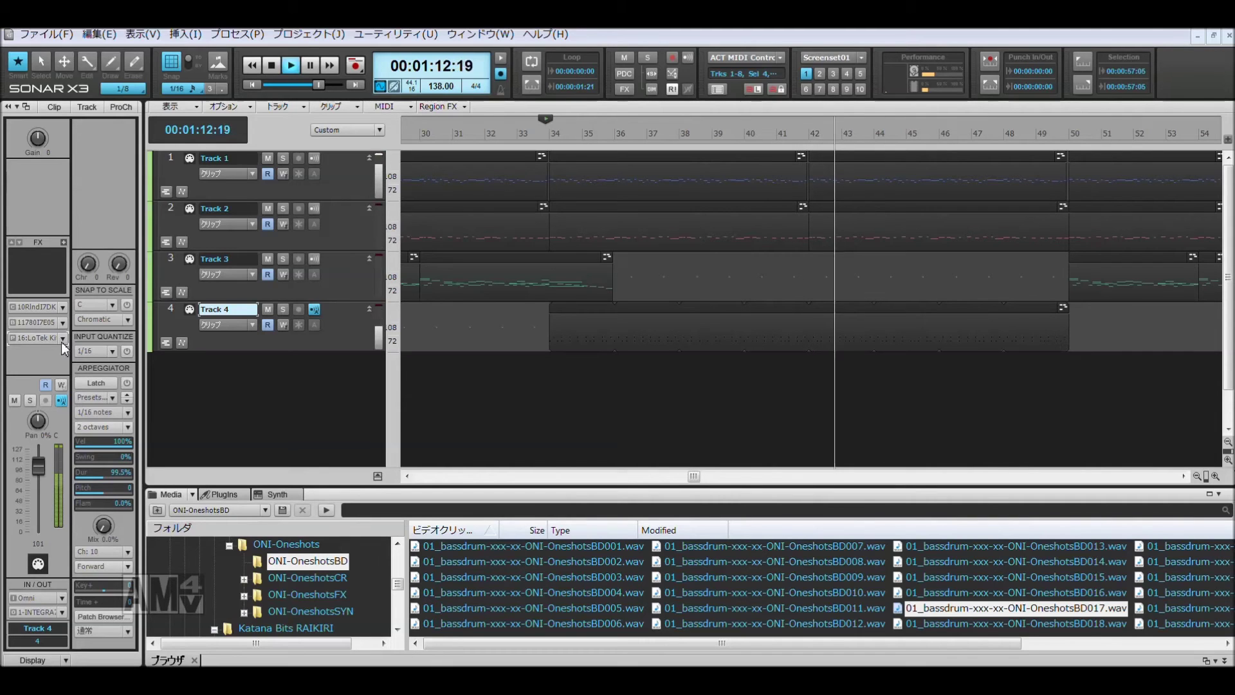
{"action": "left_click", "coordinate": [61, 340]}
{"action": "left_click", "coordinate": [64, 408]}
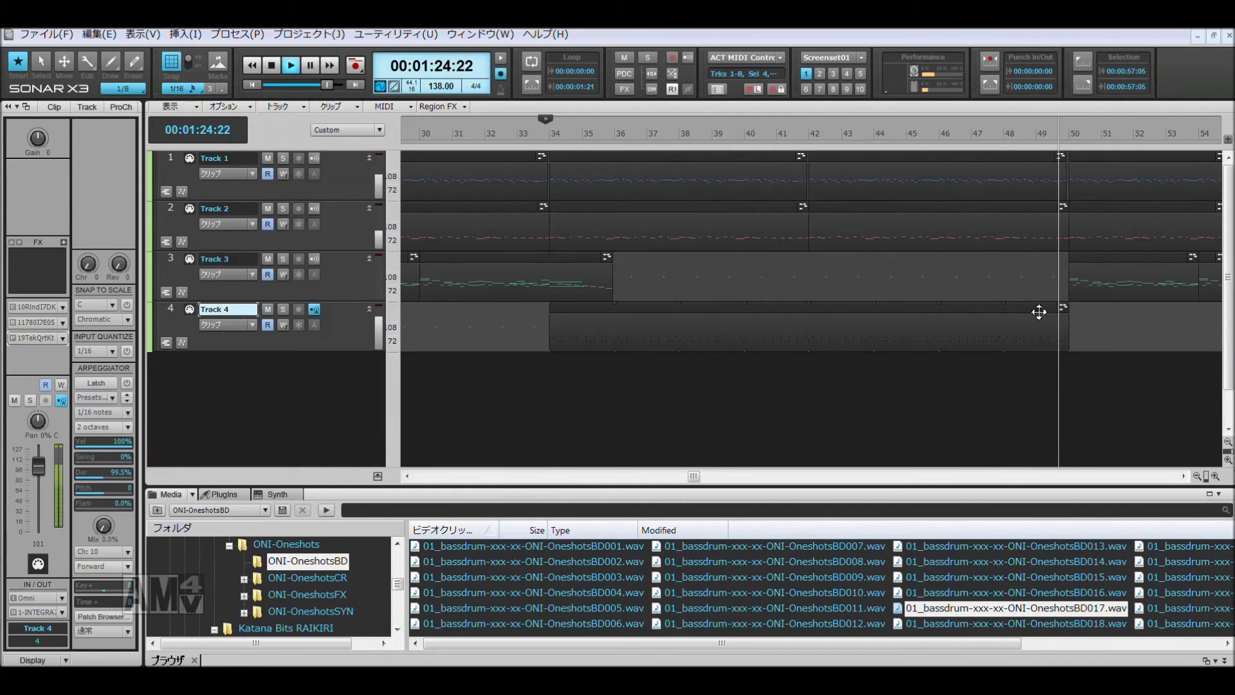
{"action": "key", "text": "space"}
Step: In Track 4's piano roll, move measure 49's last SH2 S Zap 1 note an eighth earlier and add 808 DryKick3 notes as an ending fill
{"action": "left_click", "coordinate": [1033, 135]}
{"action": "key", "text": "alt+3"}
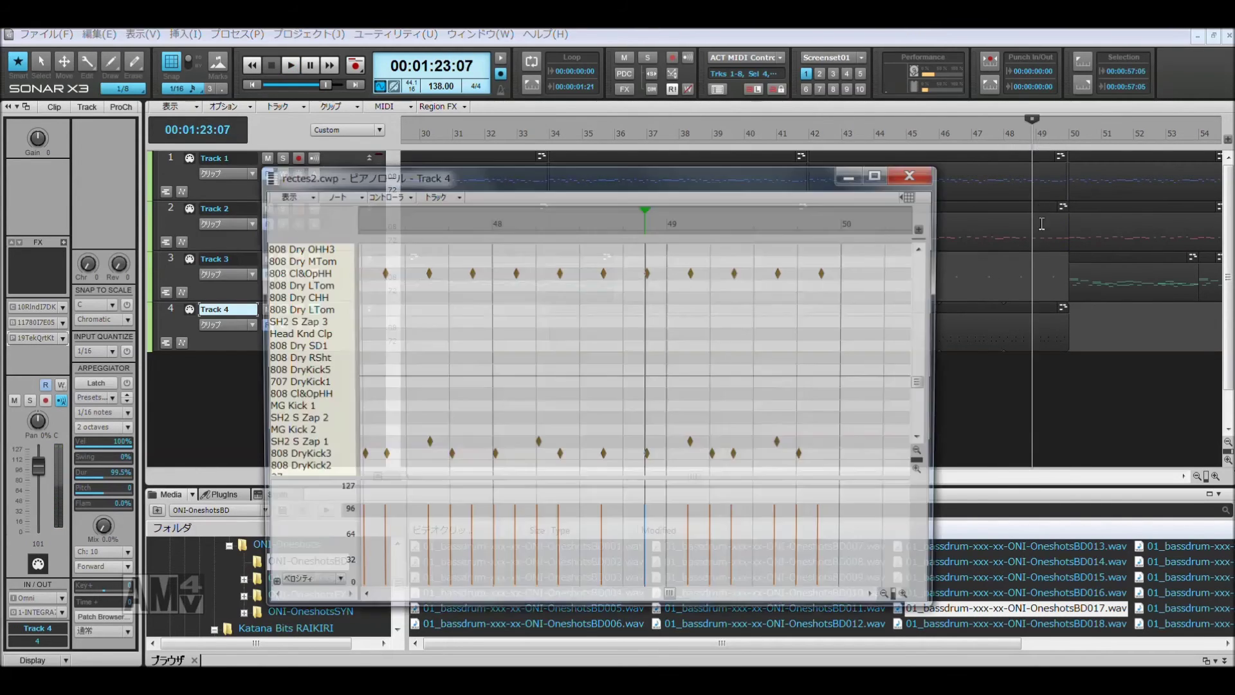
{"action": "key", "text": "space"}
{"action": "left_click_drag", "start_coordinate": [781, 444], "coordinate": [761, 444]}
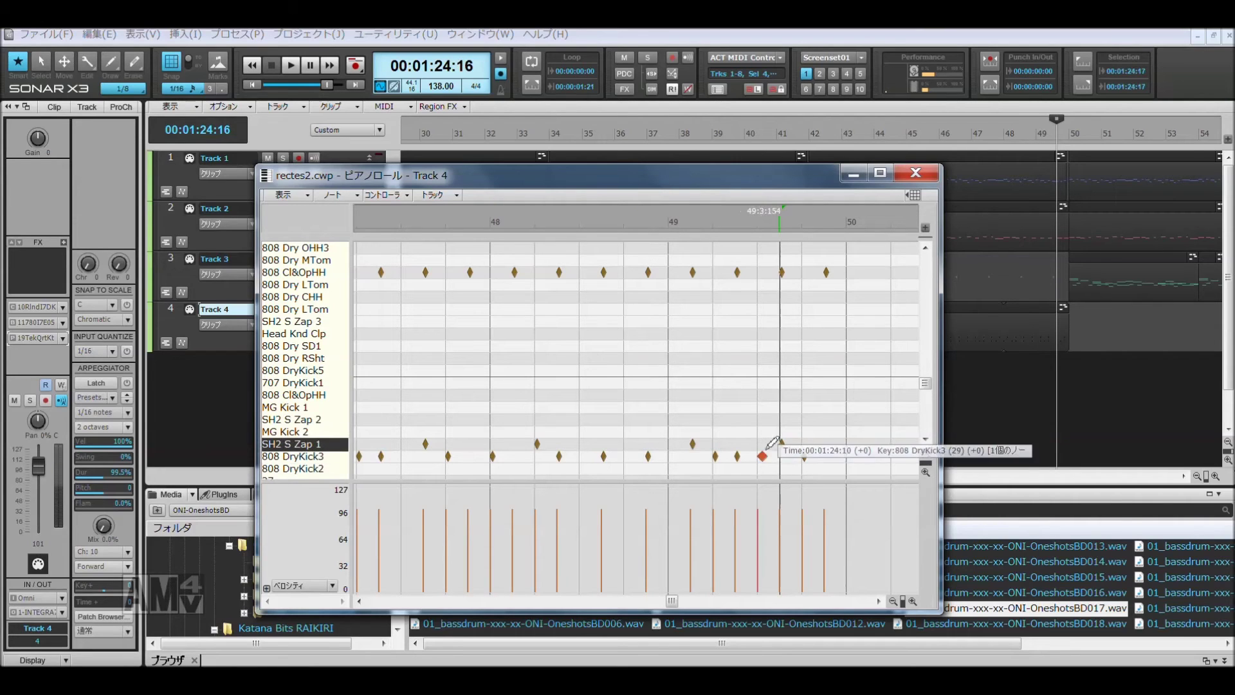
{"action": "left_click", "coordinate": [783, 456]}
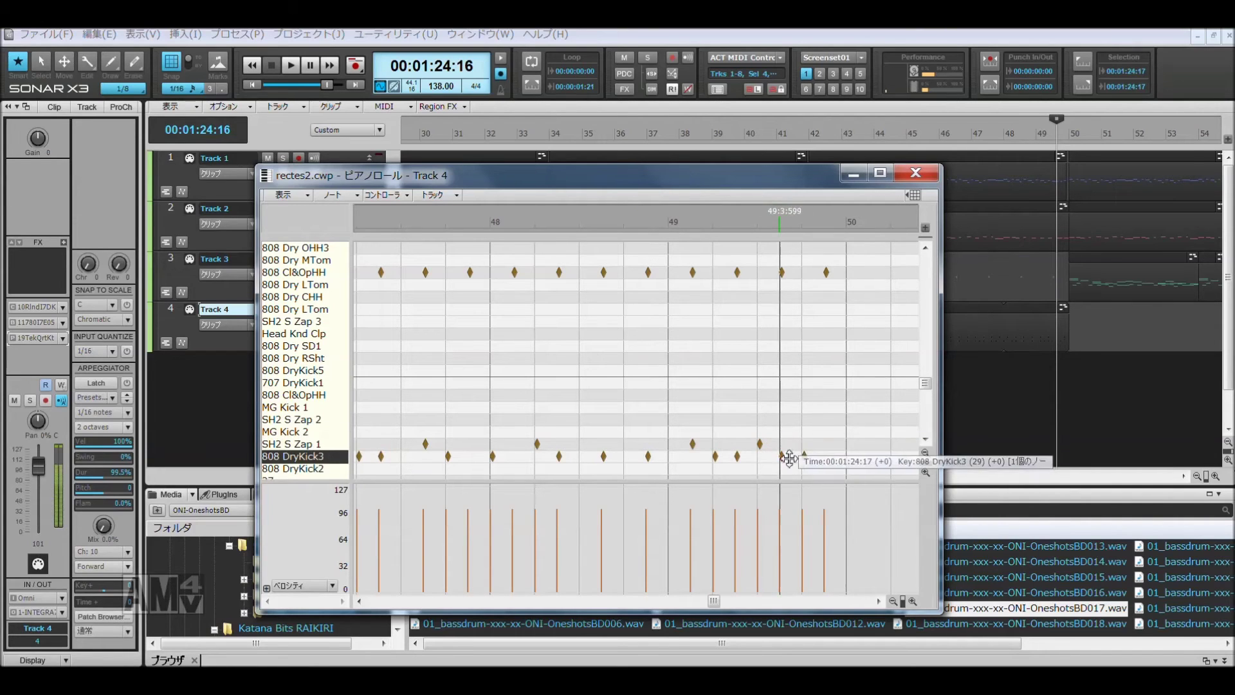
{"action": "mouse_move", "coordinate": [838, 440]}
{"action": "left_mouse_down"}
{"action": "mouse_move", "coordinate": [777, 464]}
{"action": "mouse_move", "coordinate": [797, 456]}
{"action": "left_mouse_up"}
{"action": "left_click", "coordinate": [891, 219]}
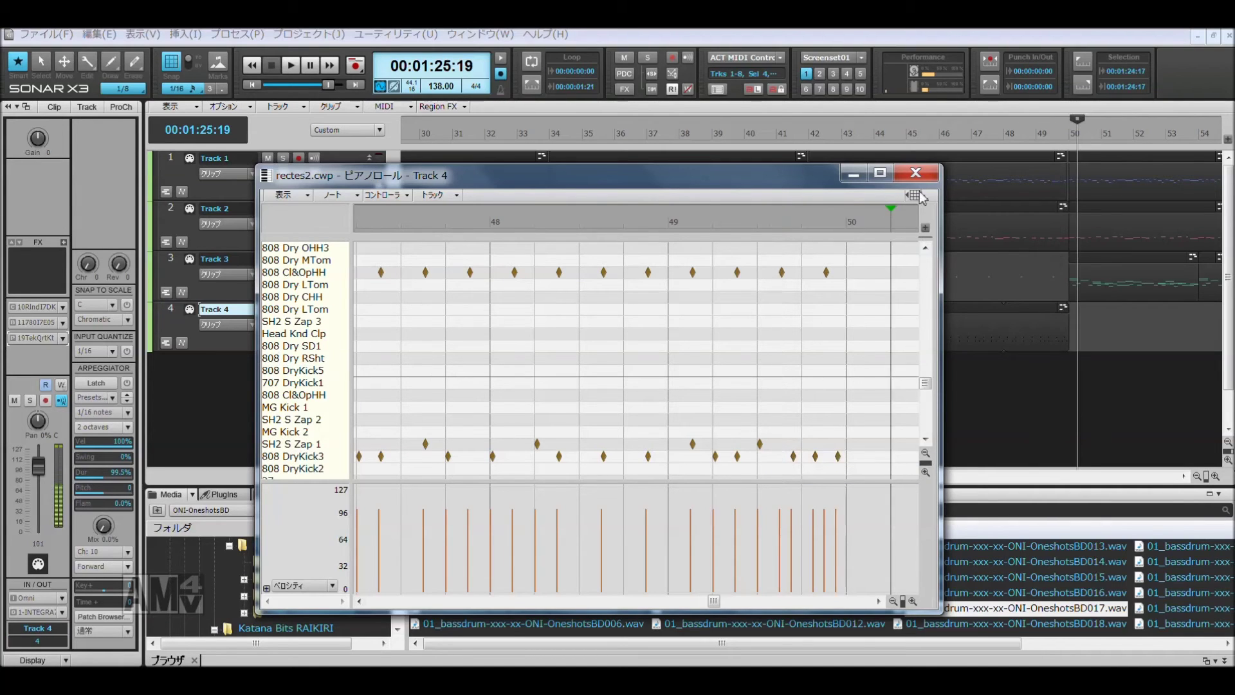
{"action": "left_click", "coordinate": [916, 172]}
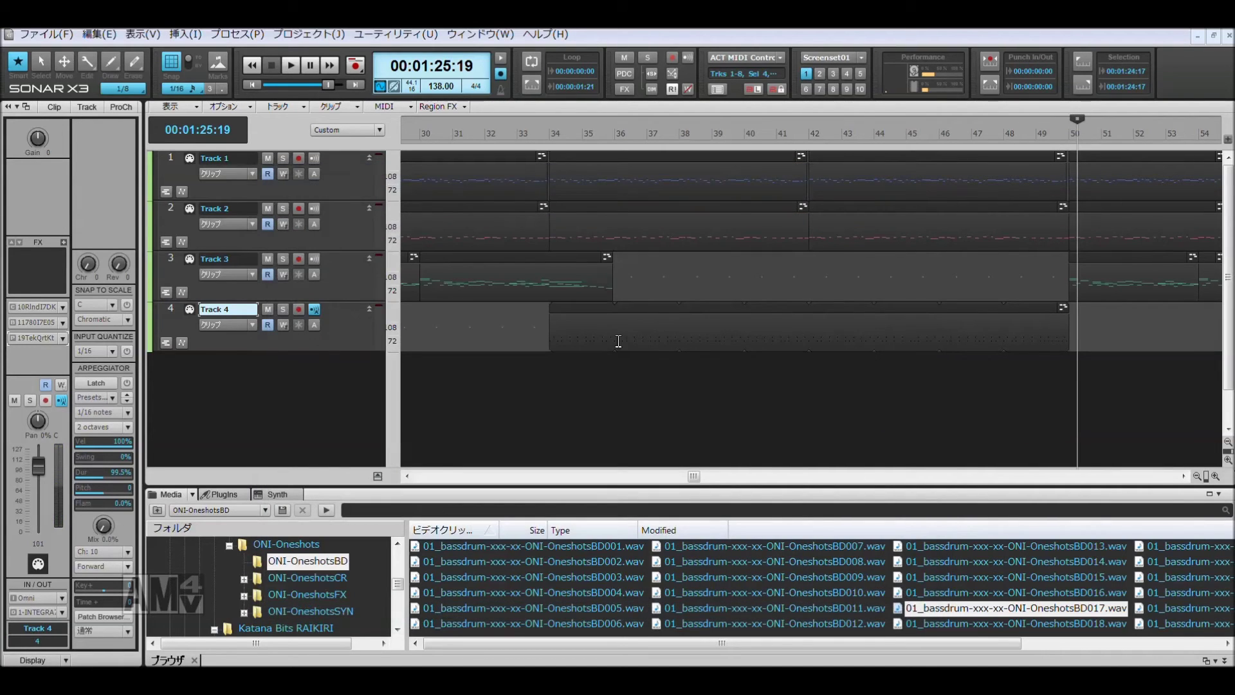
Step: Bounce the looped Track 4 clip spanning measures 34 to 49 to a single clip
{"action": "left_click", "coordinate": [538, 331]}
{"action": "left_click", "coordinate": [706, 318]}
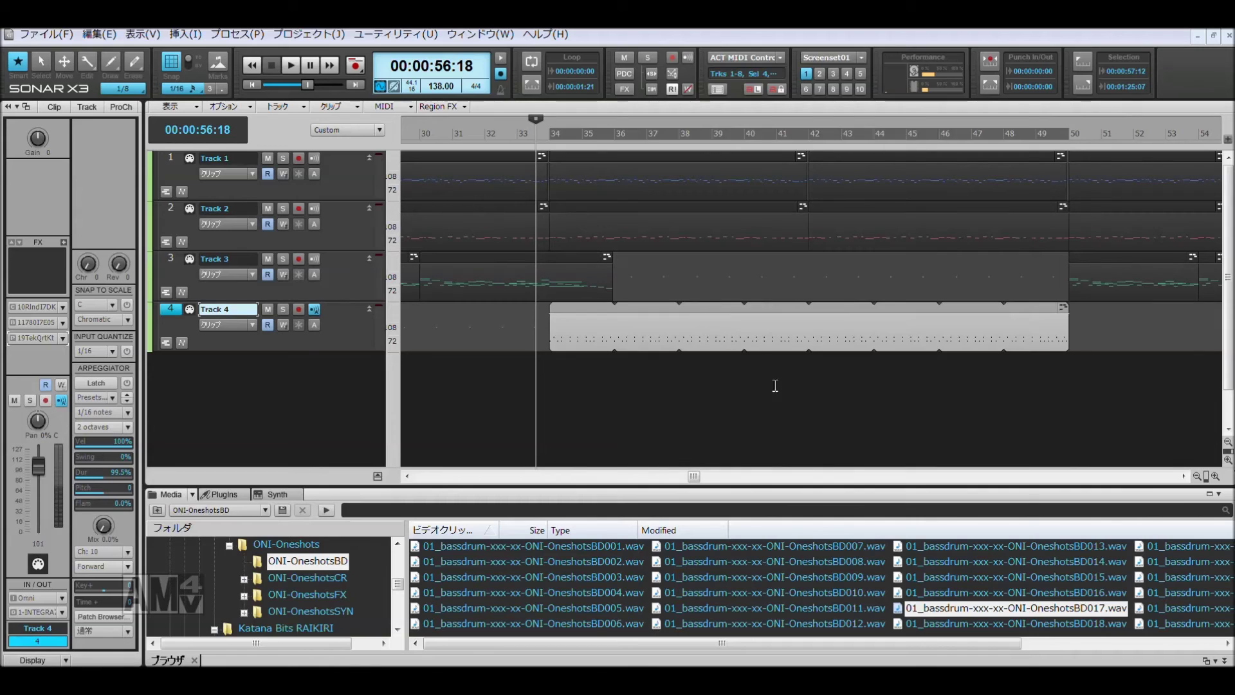
{"action": "right_click", "coordinate": [760, 350]}
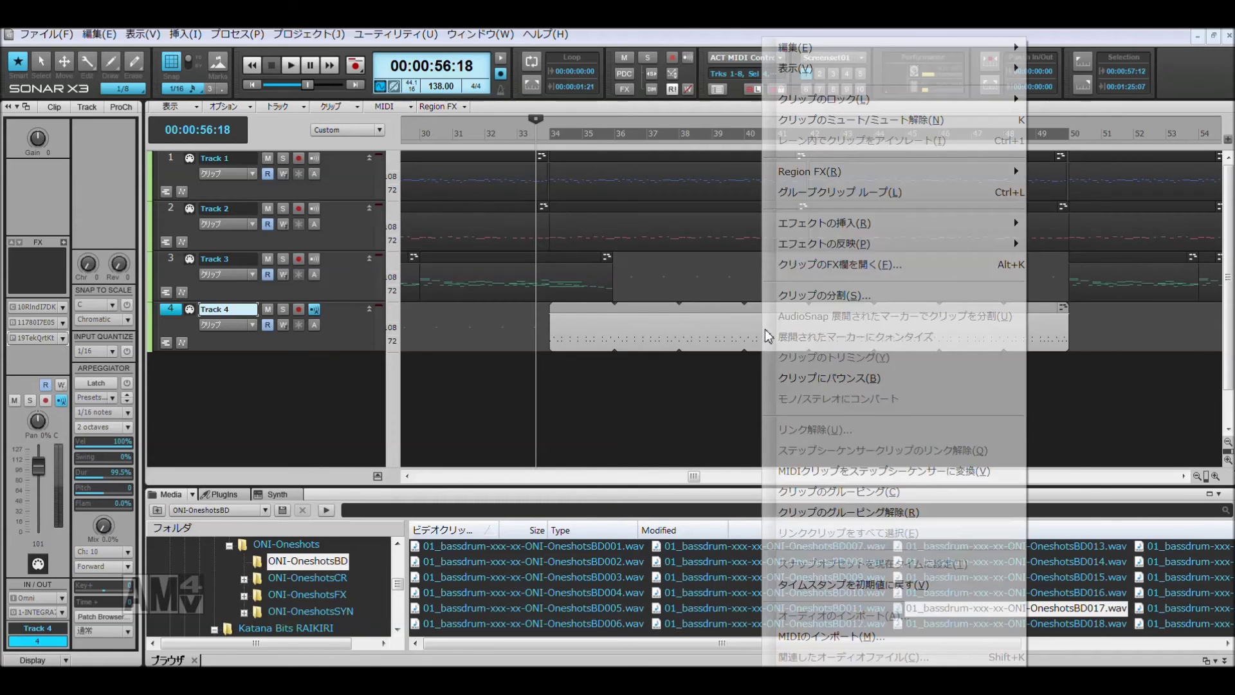
{"action": "left_click", "coordinate": [811, 378]}
{"action": "key", "text": "Return"}
Step: Place the playhead at measure 50 and zoom in on the timeline around it
{"action": "left_click", "coordinate": [1072, 142]}
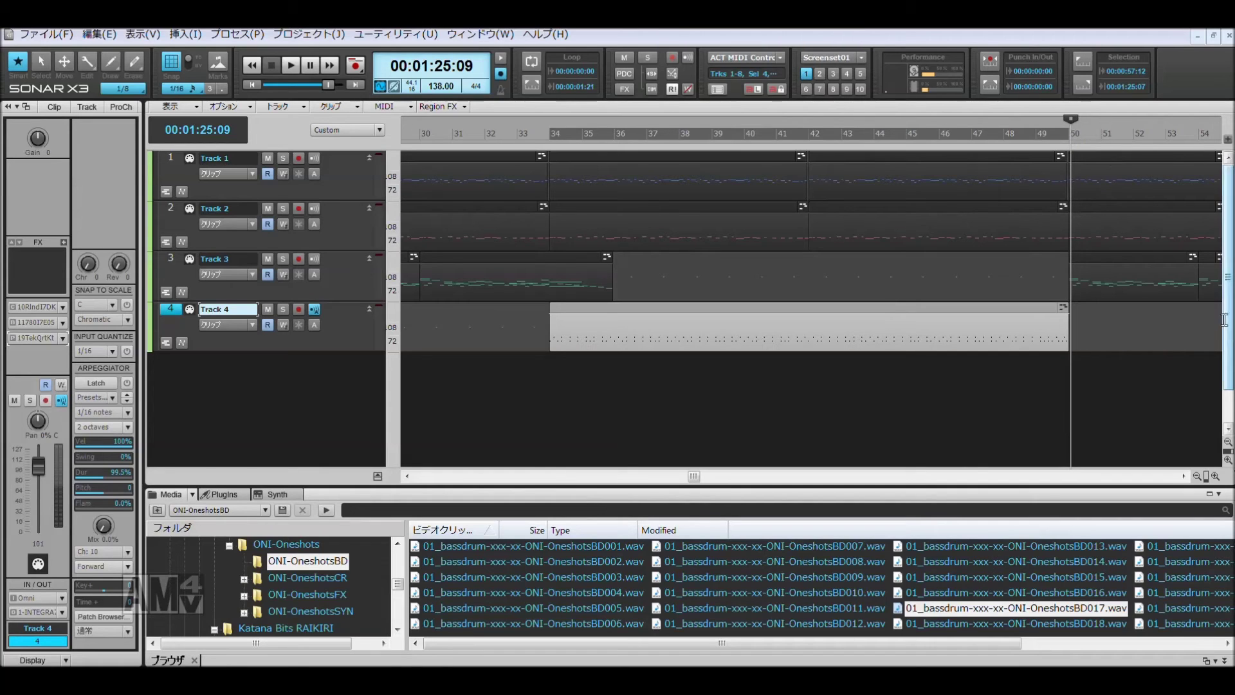
{"action": "scroll", "coordinate": [1005, 312], "scroll_direction": "right", "scroll_amount": 5}
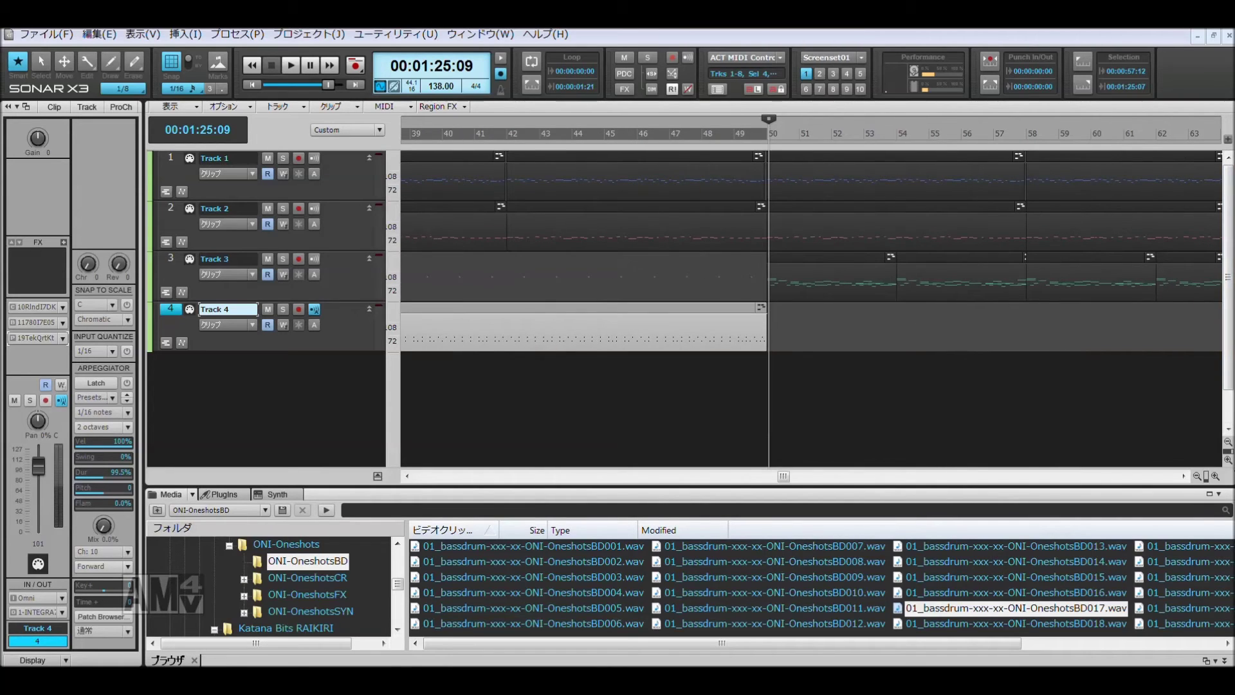
{"action": "left_click", "coordinate": [1216, 476]}
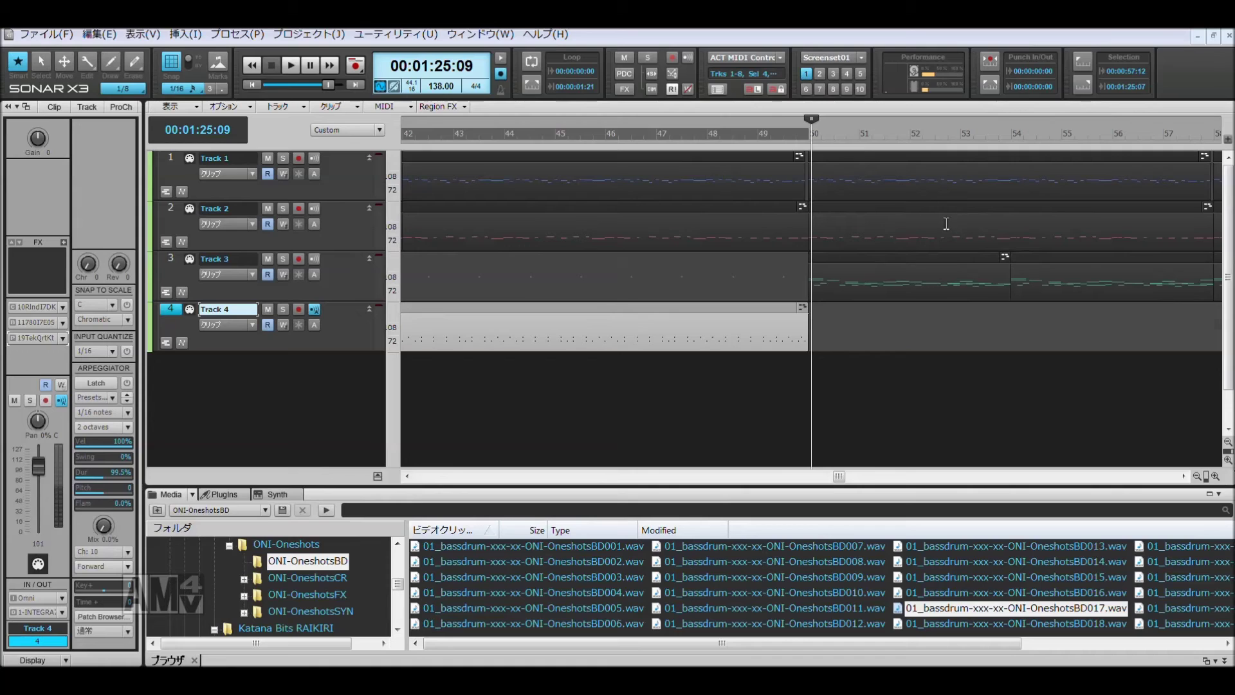
Step: Play from measure 50 to check the Track 4 clip pasted there, and undo that paste
{"action": "key", "text": "space"}
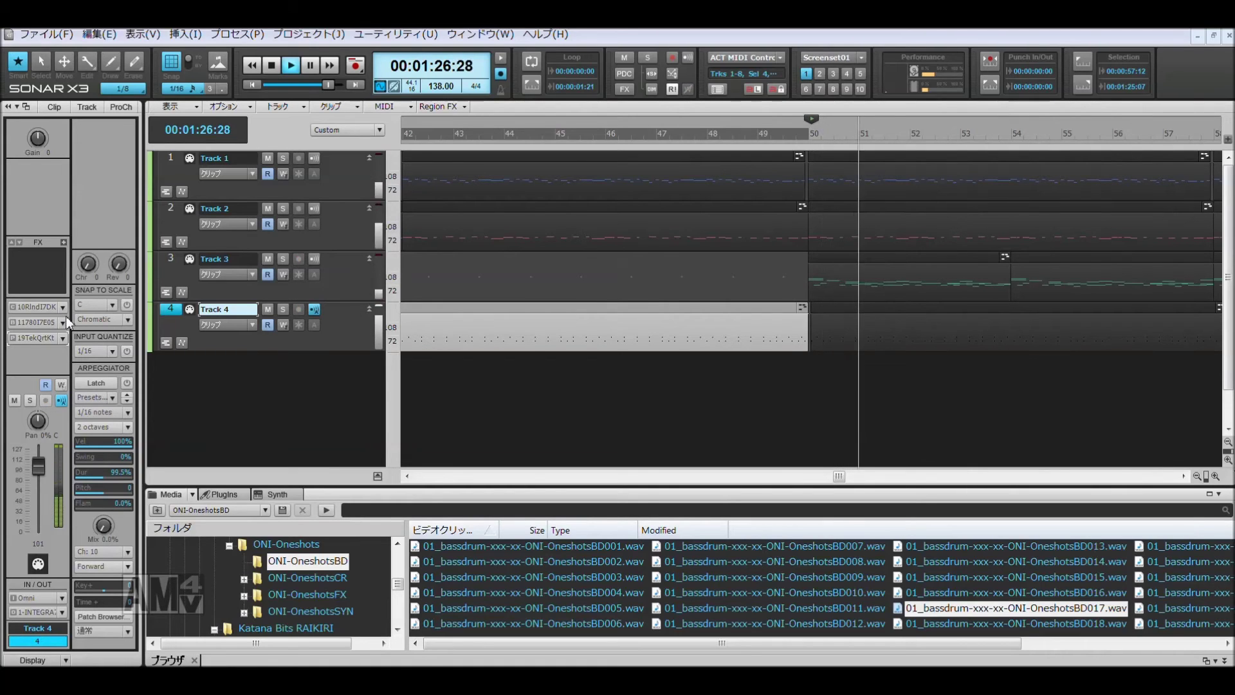
{"action": "key", "text": "space"}
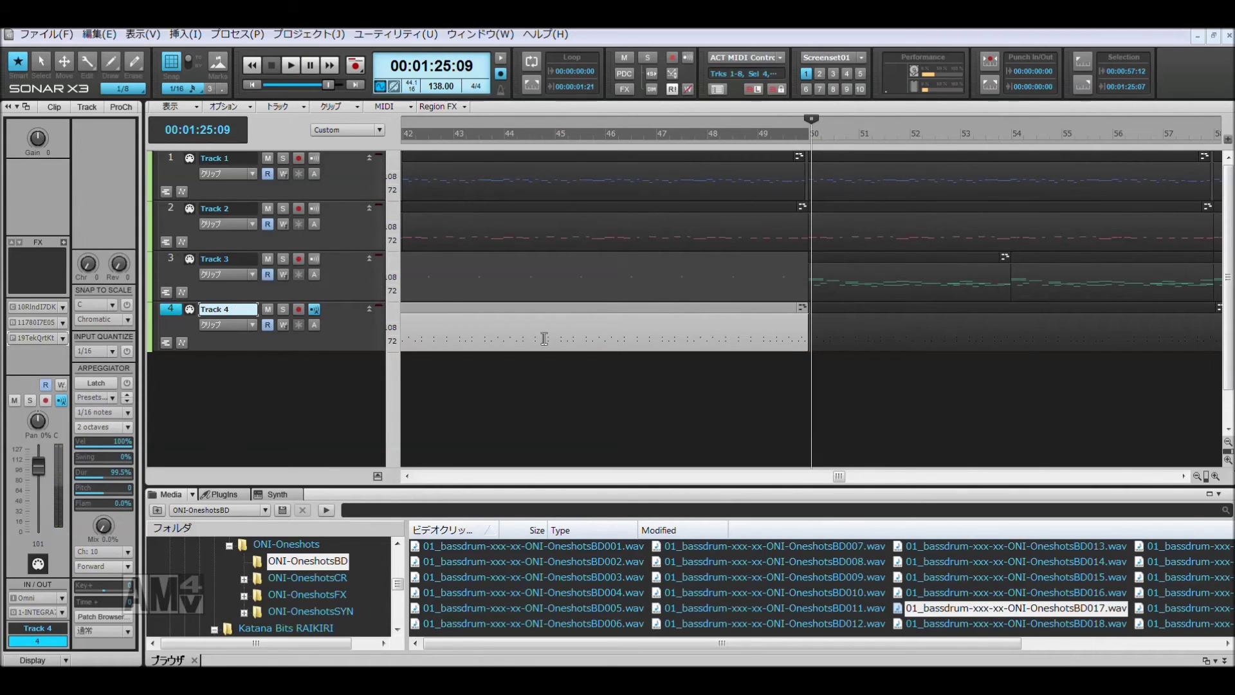
{"action": "left_click", "coordinate": [88, 37]}
{"action": "left_click", "coordinate": [109, 52]}
Step: Set the playhead exactly at the start of measure 50 and paste the Track 4 clip there
{"action": "left_click", "coordinate": [850, 362]}
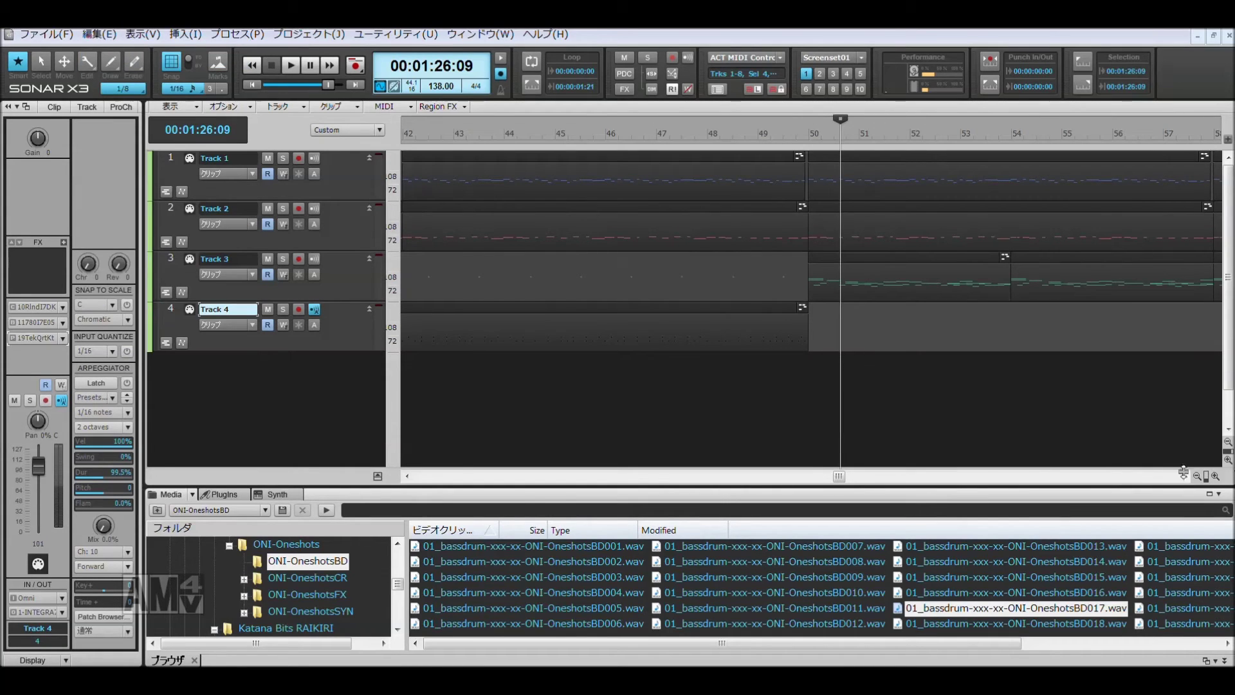
{"action": "left_click", "coordinate": [1215, 476]}
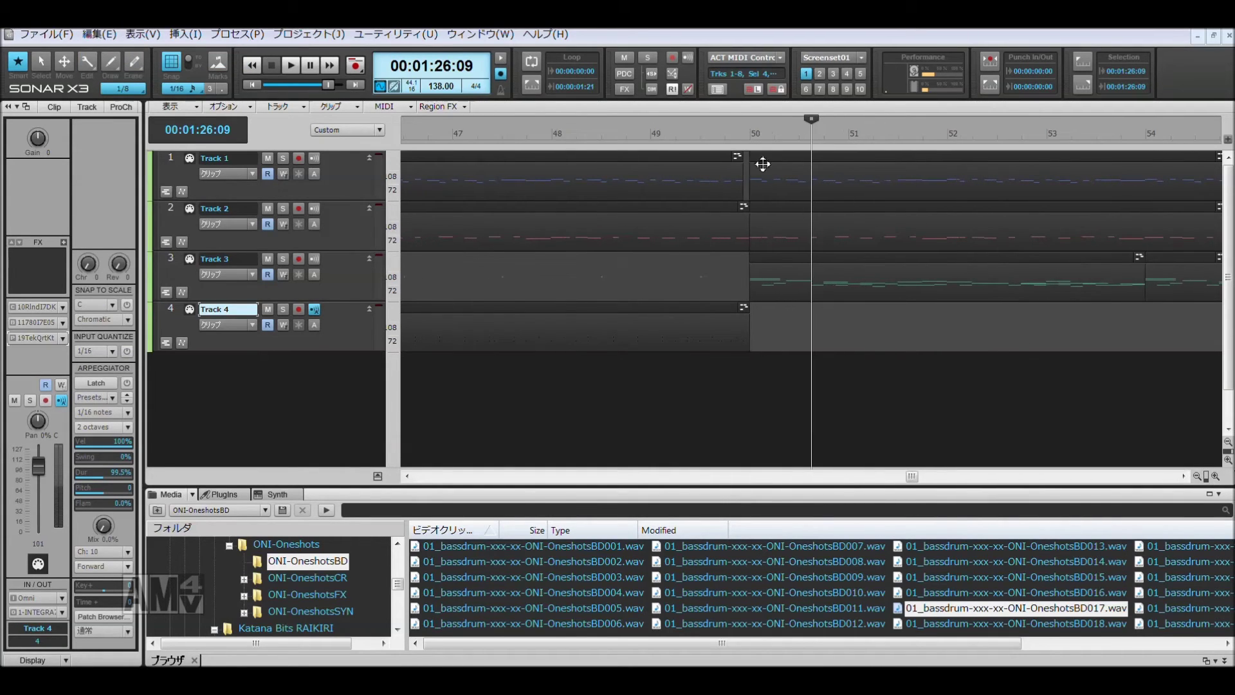
{"action": "left_click", "coordinate": [749, 136]}
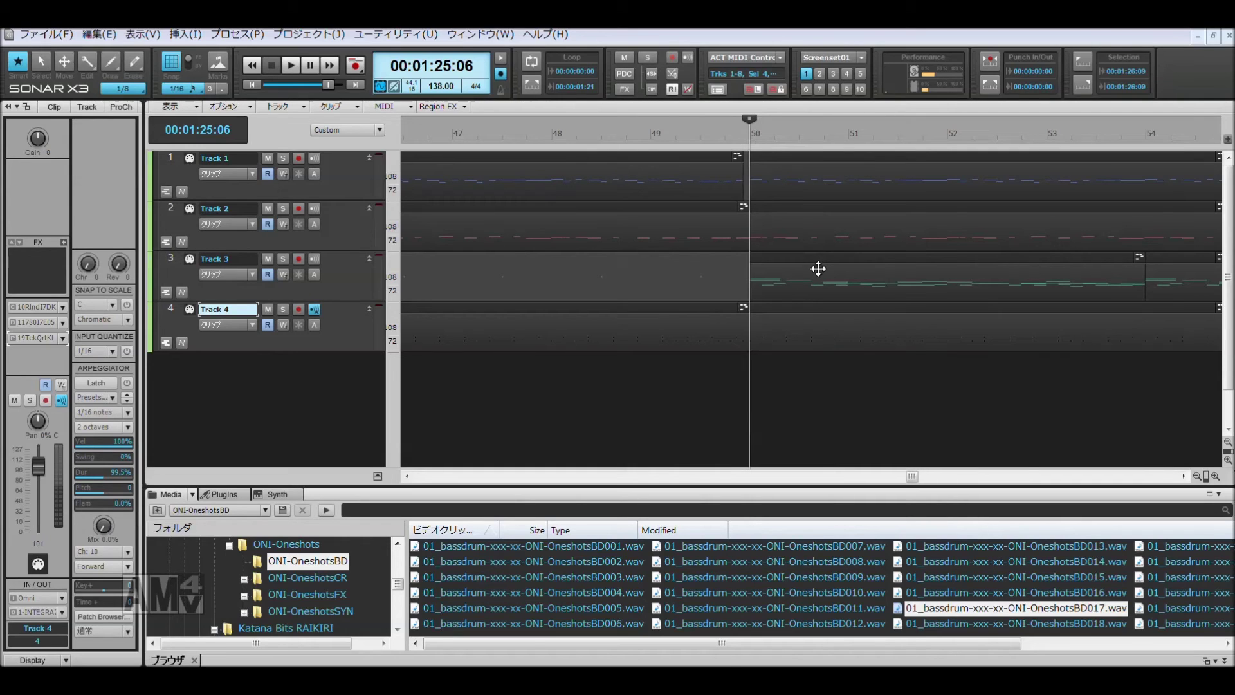
Step: Play from measure 50, trying Track 4 patches 18 TekTrio Kit and 9 Trip Kit, and return to 19 TekQuartoKit
{"action": "key", "text": "space"}
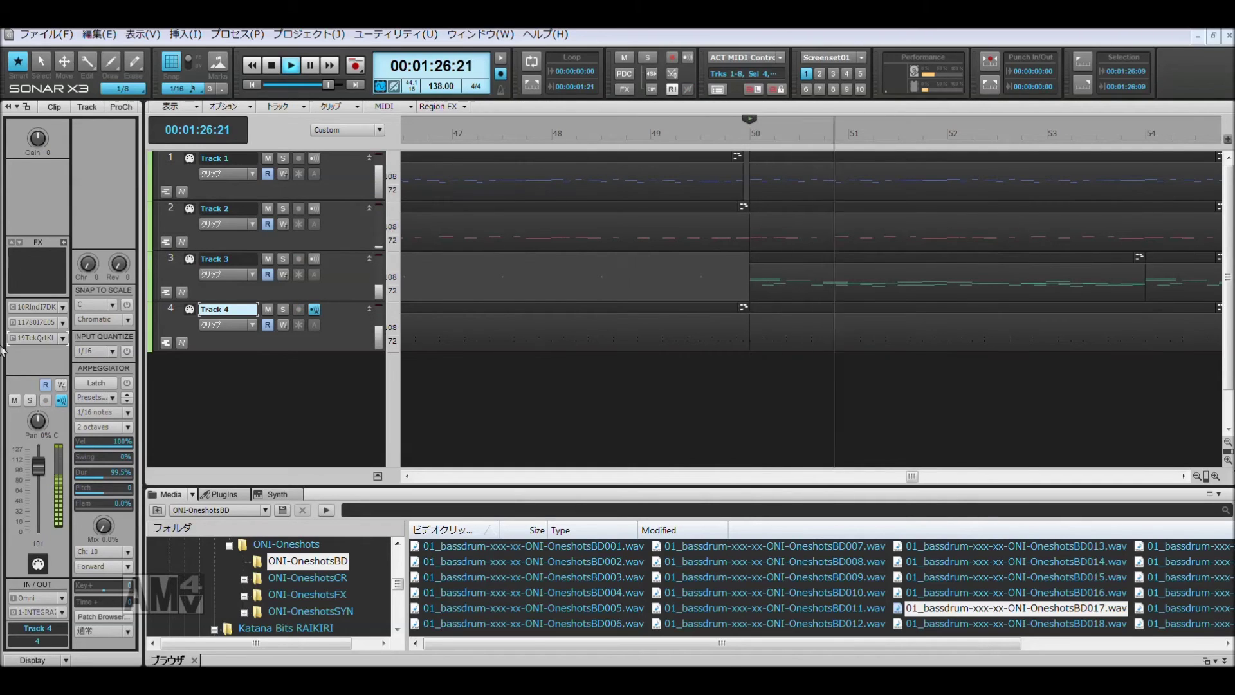
{"action": "left_click", "coordinate": [64, 337]}
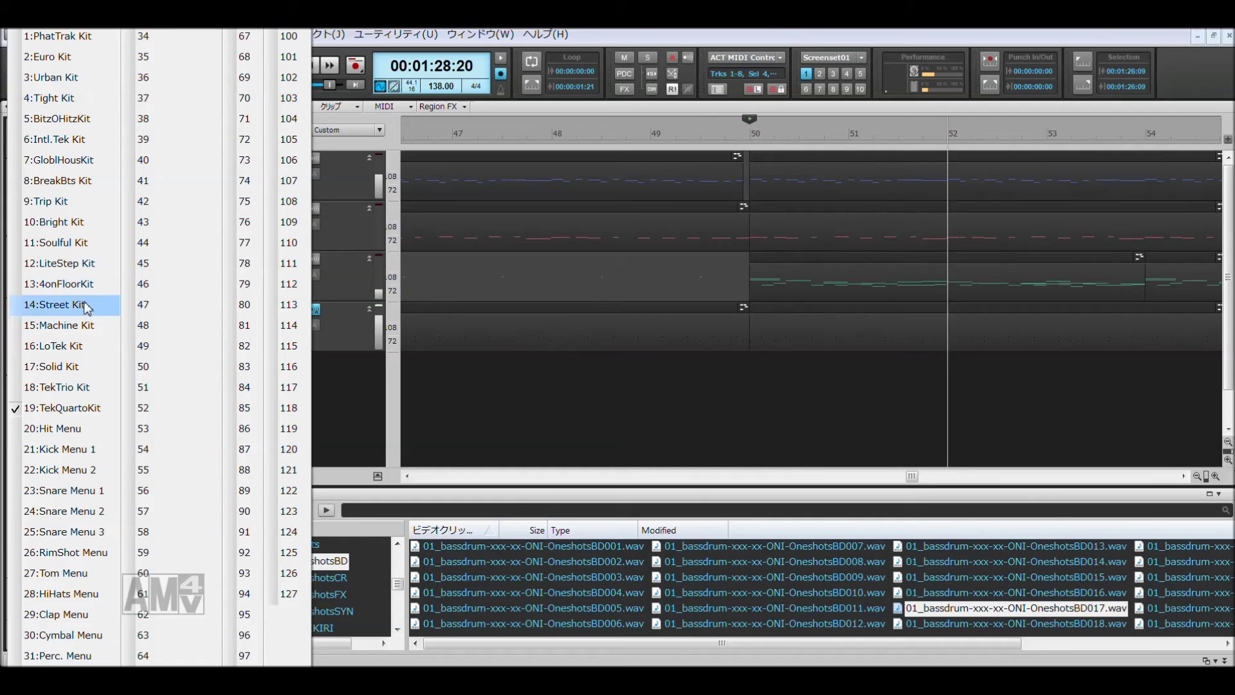
{"action": "left_click", "coordinate": [93, 386]}
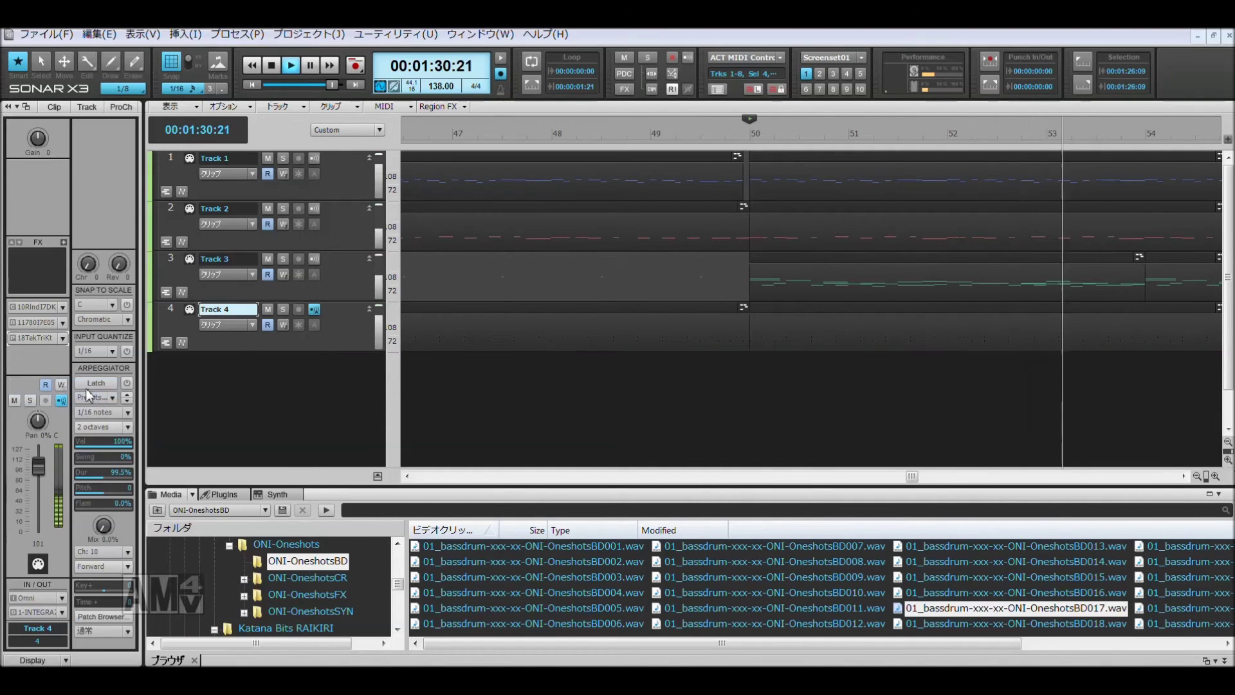
{"action": "left_click", "coordinate": [69, 347]}
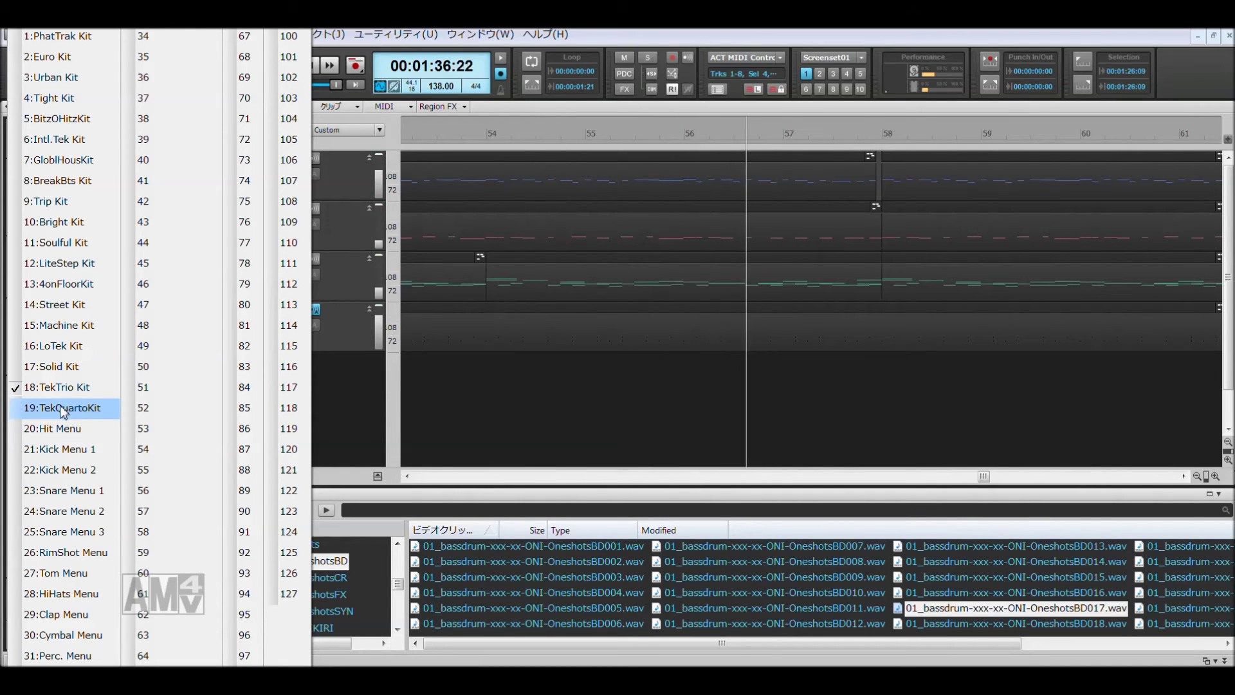
{"action": "left_click", "coordinate": [89, 203]}
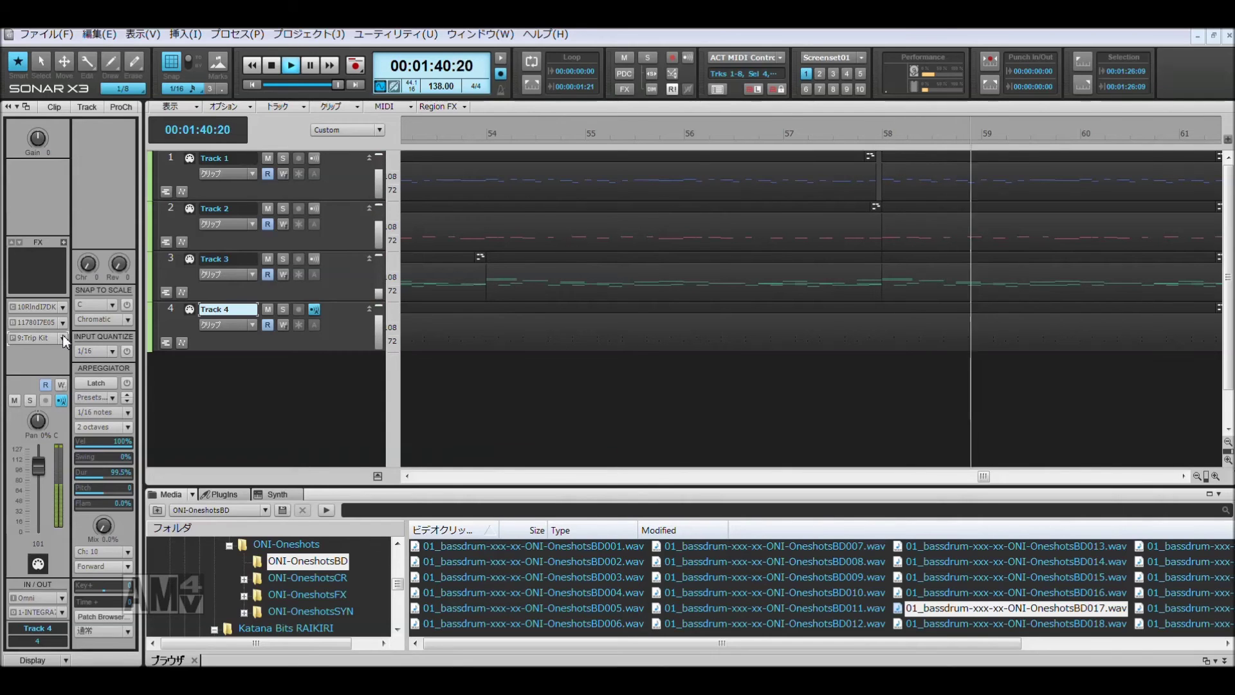
{"action": "left_click", "coordinate": [64, 338]}
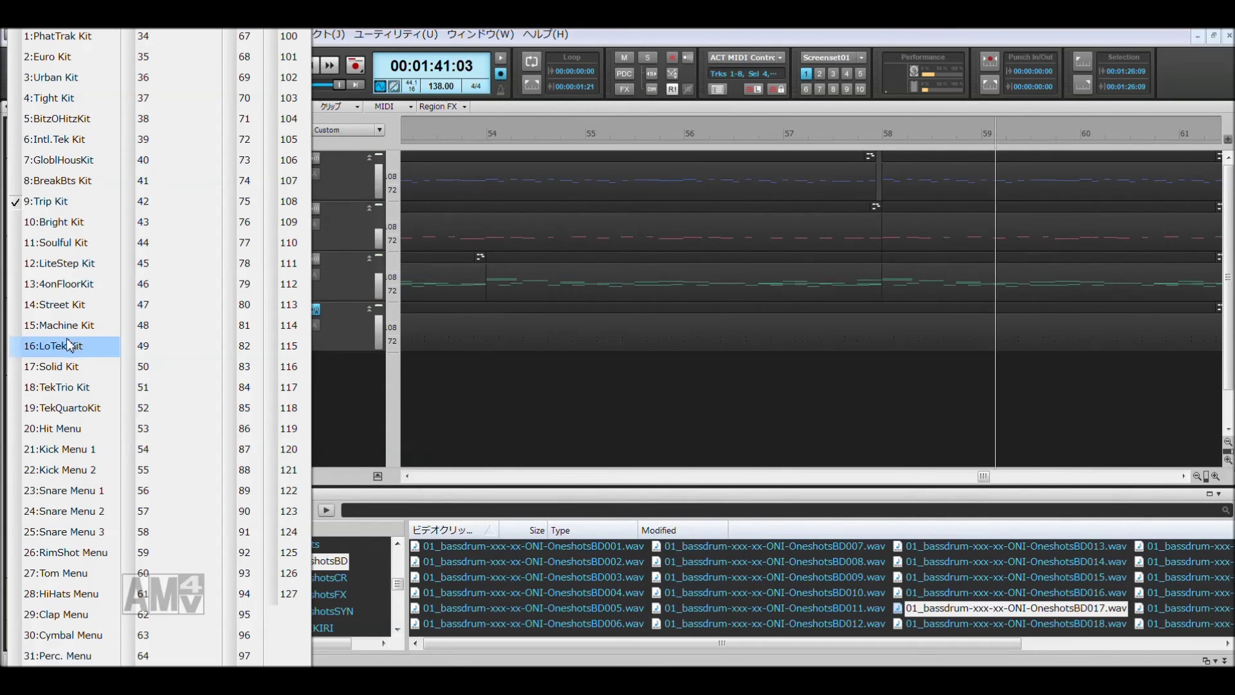
{"action": "left_click", "coordinate": [79, 407]}
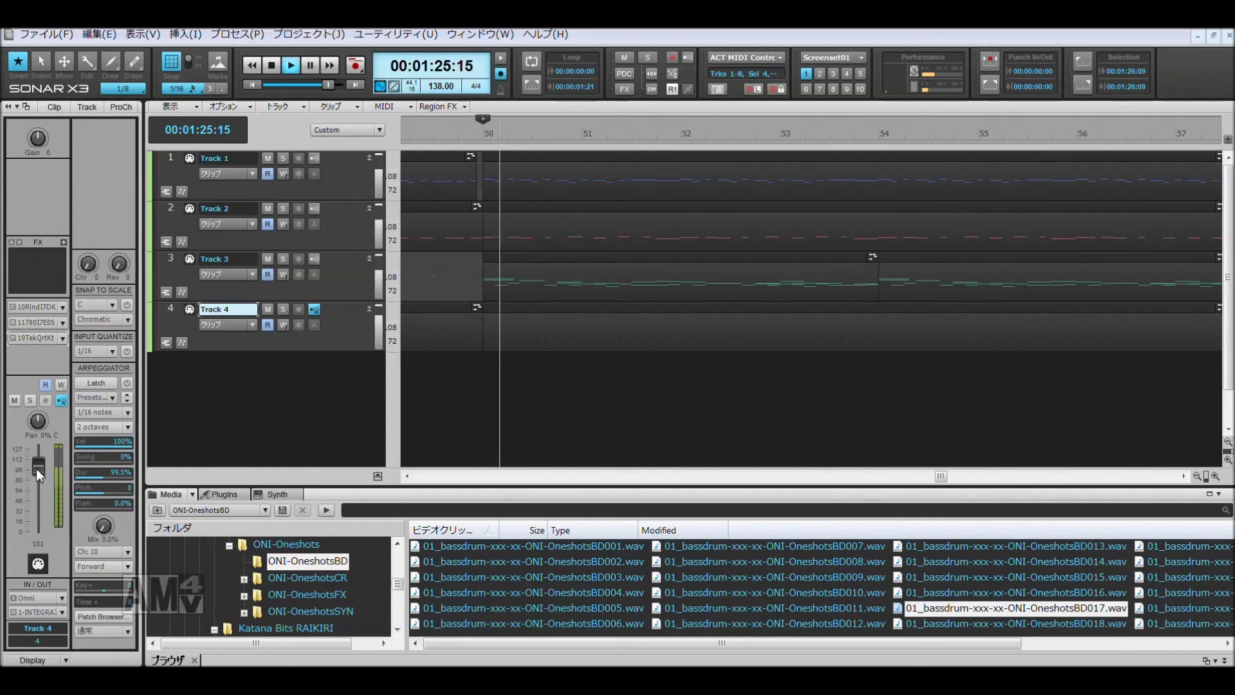
{"action": "key", "text": "space"}
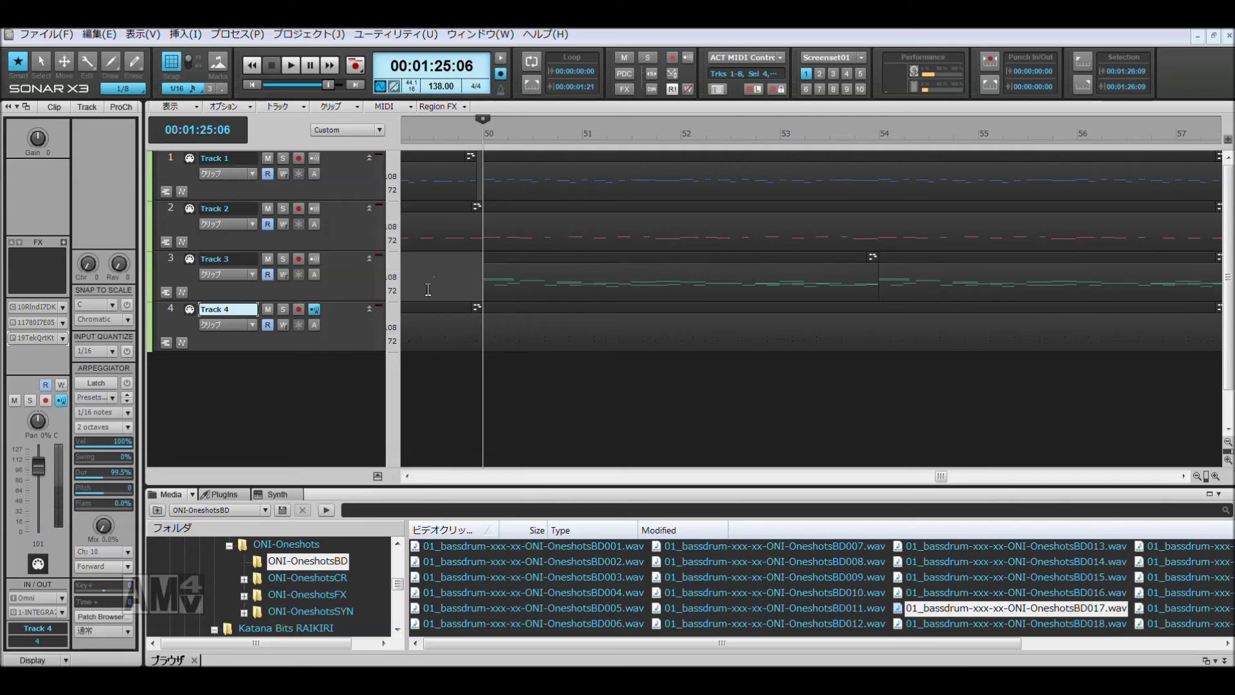
Step: Play the transition from measure 49 into 50 and check the drum fill in Track 4's piano roll
{"action": "left_click", "coordinate": [427, 289]}
{"action": "key", "text": "space"}
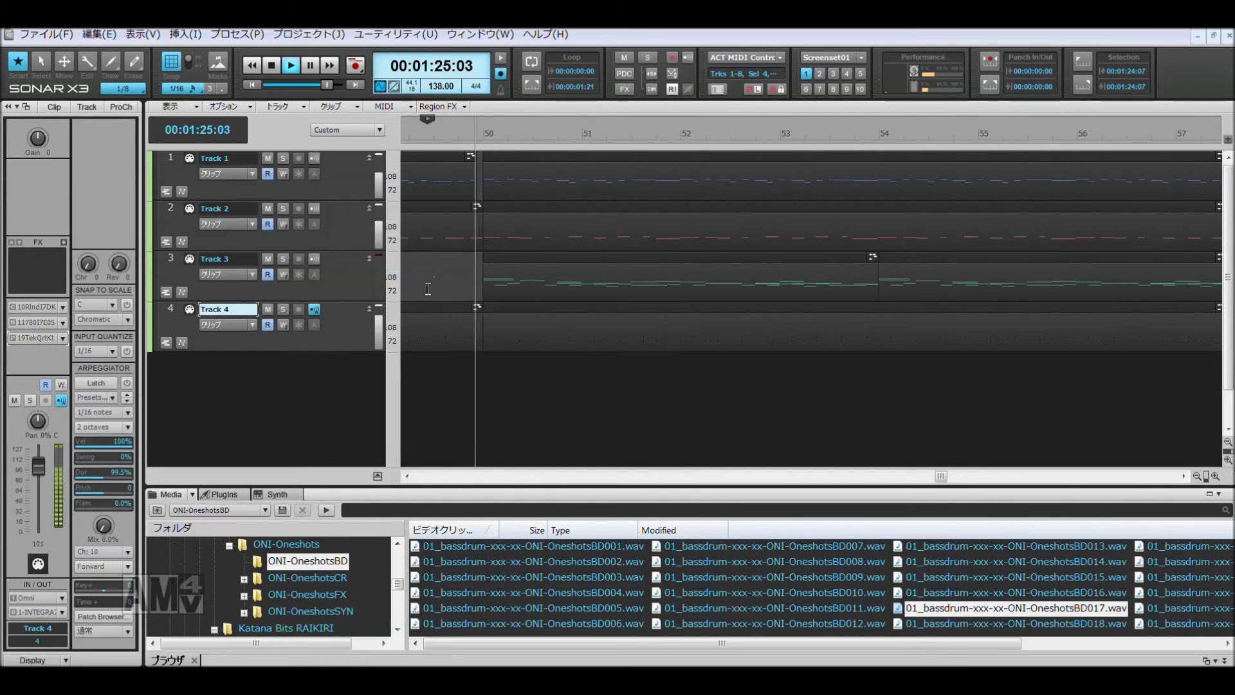
{"action": "key", "text": "space"}
{"action": "key", "text": "alt+6"}
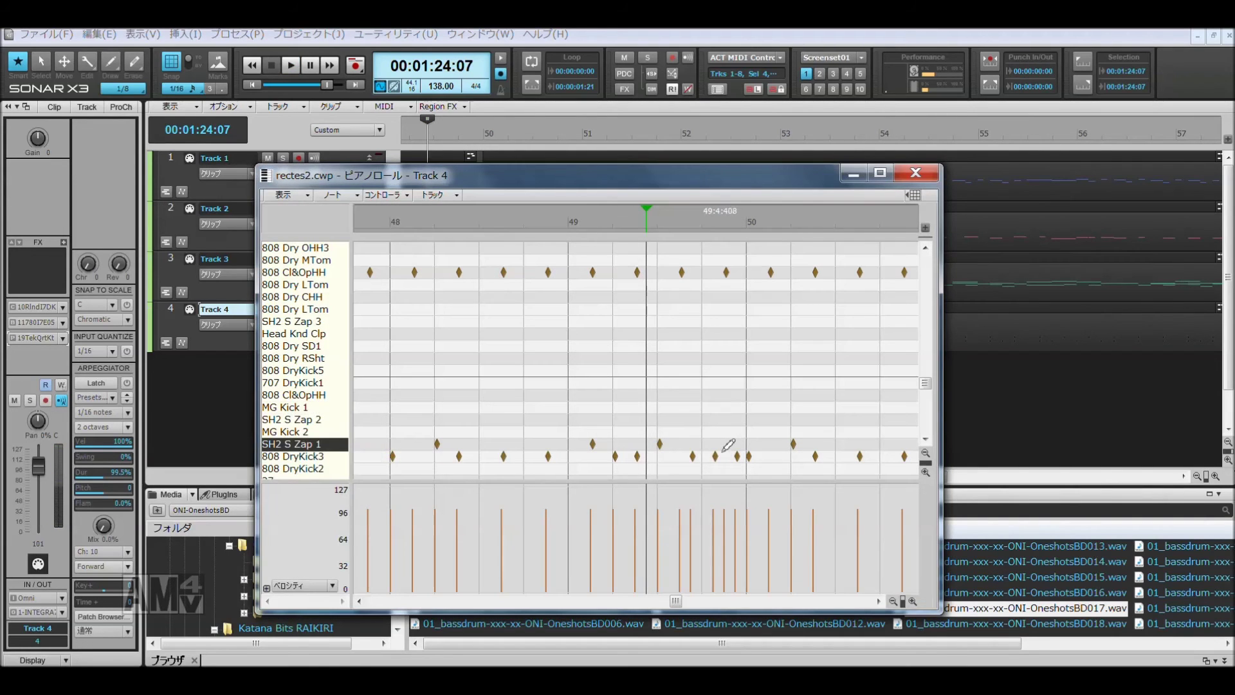
{"action": "key", "text": "space"}
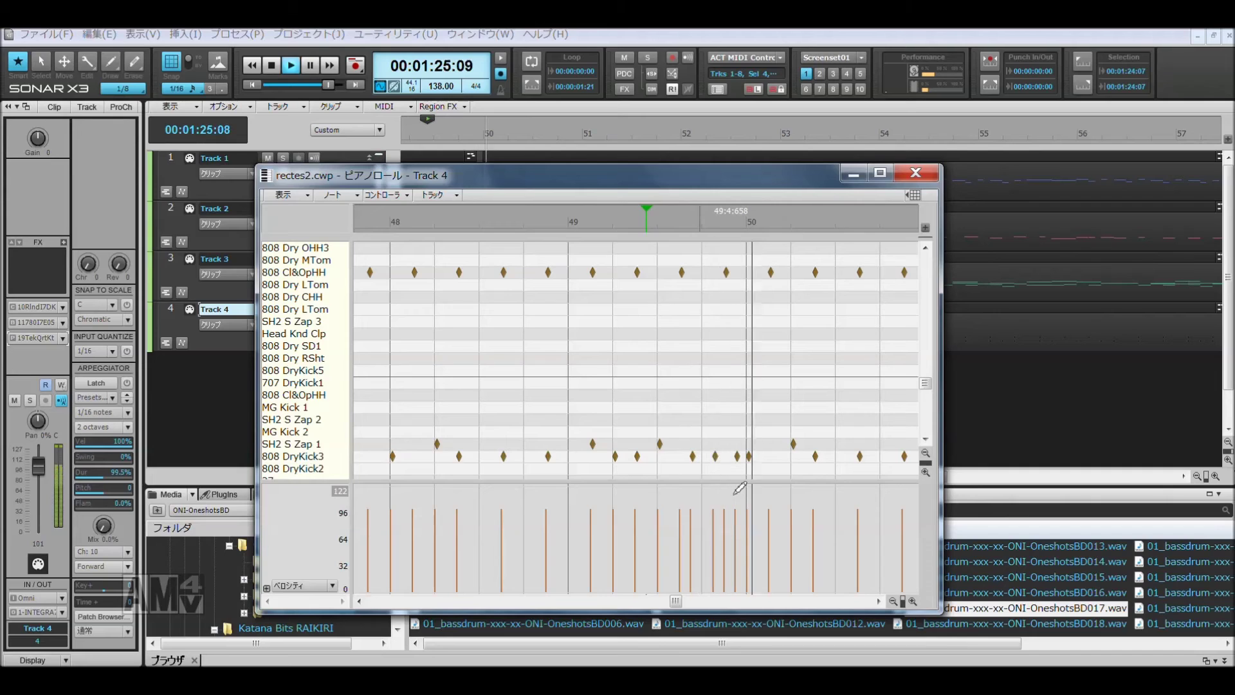
{"action": "key", "text": "space"}
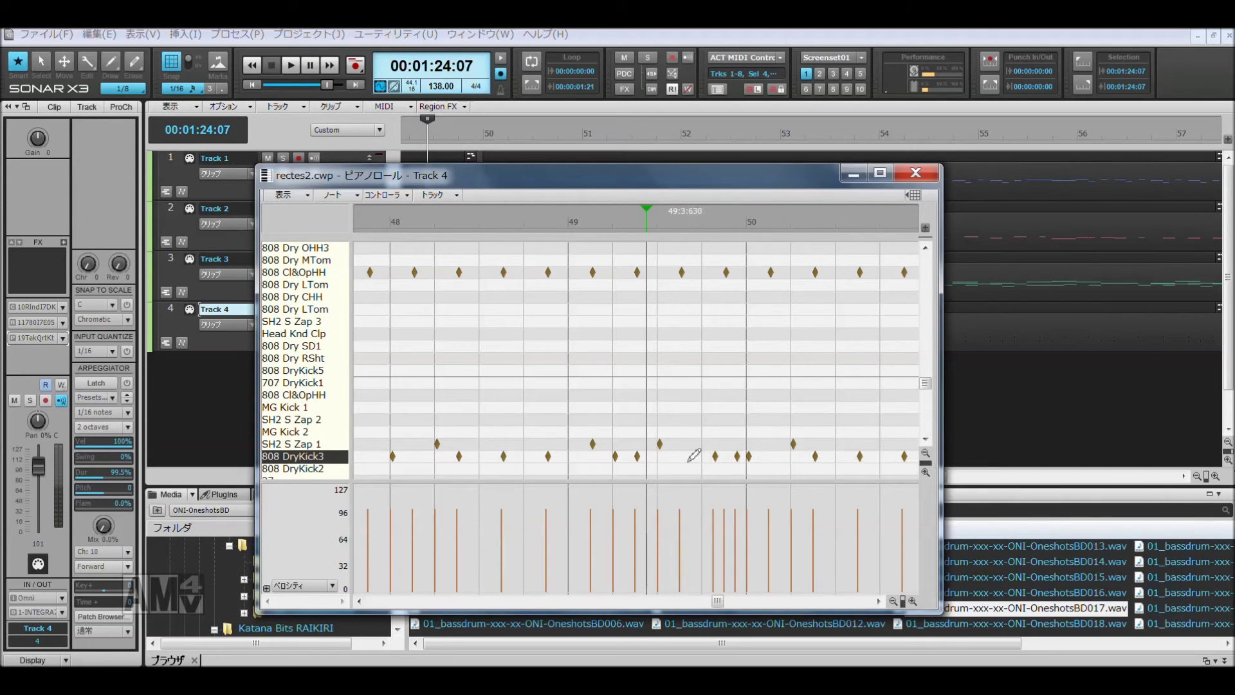
Step: Move the last three 808 DryKick3 fill notes in measure 49 a sixteenth earlier, play the result and close the piano roll
{"action": "mouse_move", "coordinate": [716, 457]}
{"action": "left_mouse_down"}
{"action": "mouse_move", "coordinate": [704, 457]}
{"action": "mouse_move", "coordinate": [726, 458]}
{"action": "left_mouse_up"}
{"action": "left_click", "coordinate": [735, 457]}
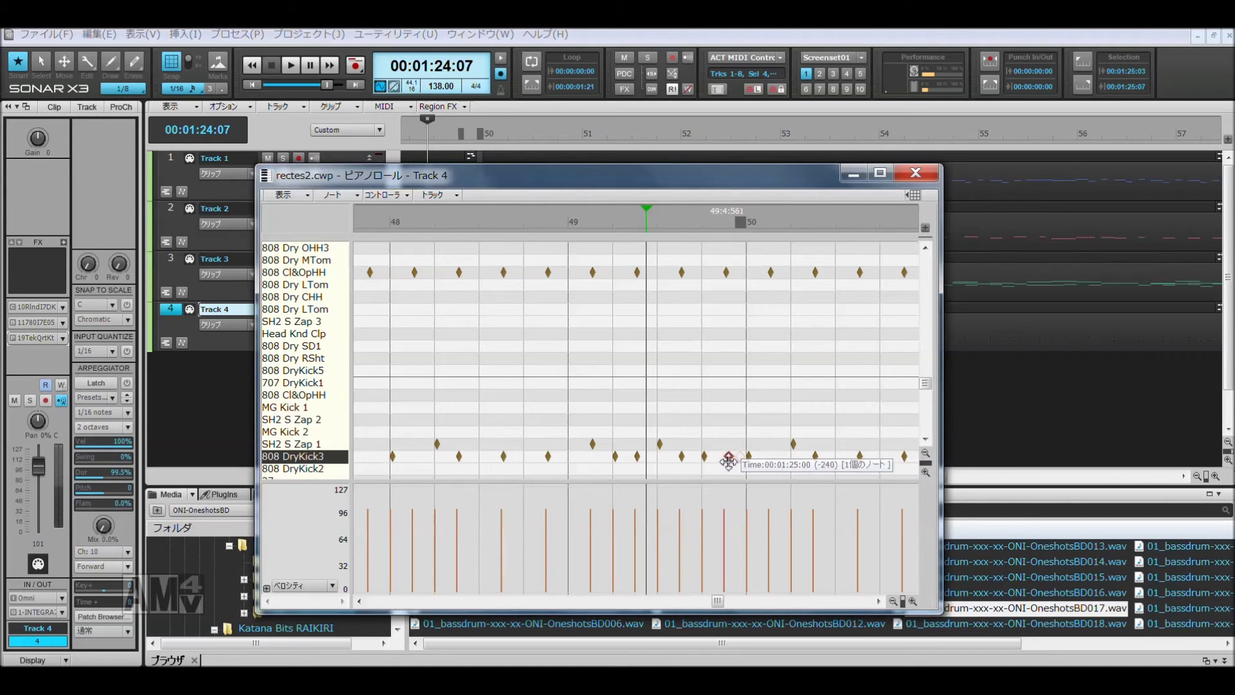
{"action": "key", "text": "space"}
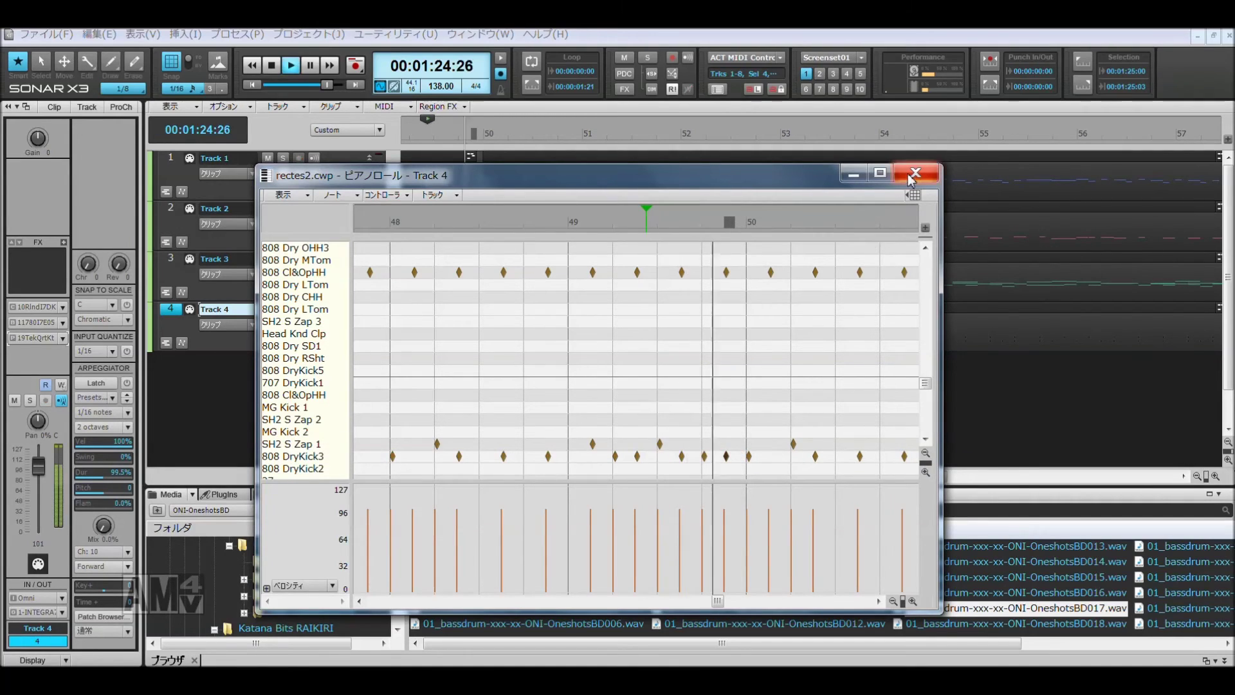
{"action": "key", "text": "space"}
{"action": "left_click", "coordinate": [917, 172]}
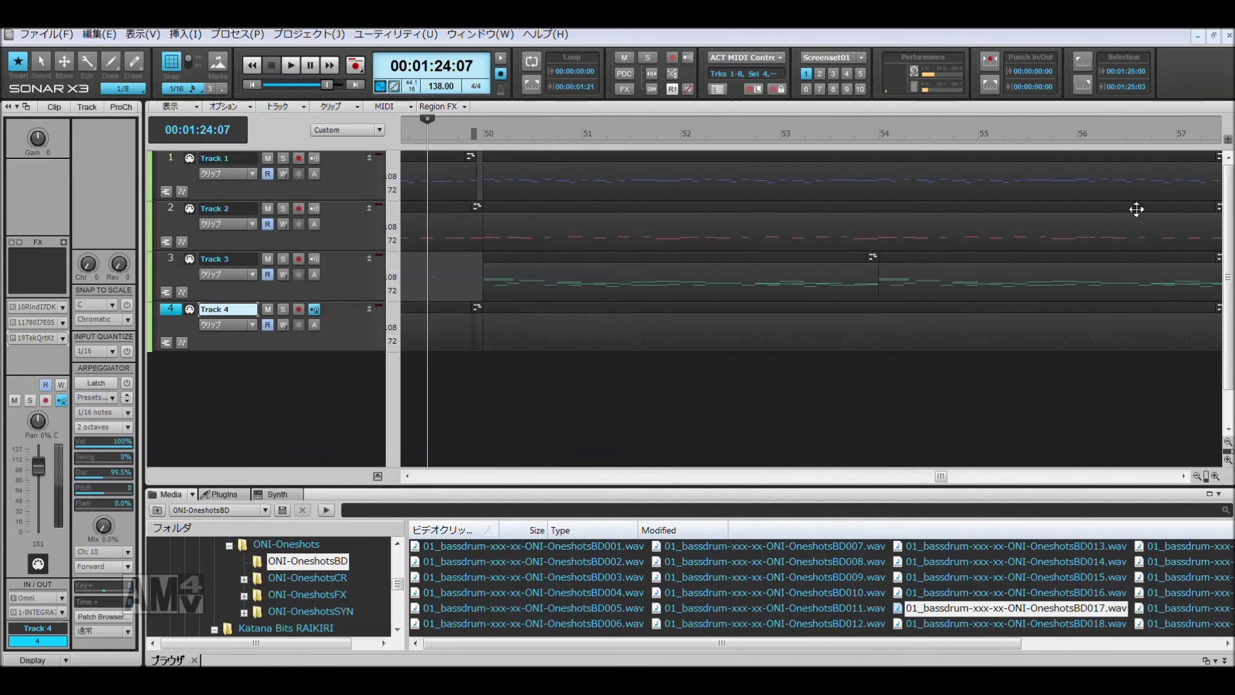
Step: In Track 4's piano roll, move measure 65's last three 808 DryKick3 notes a sixteenth earlier, and save the project
{"action": "scroll", "coordinate": [1137, 209], "scroll_direction": "right", "scroll_amount": 10}
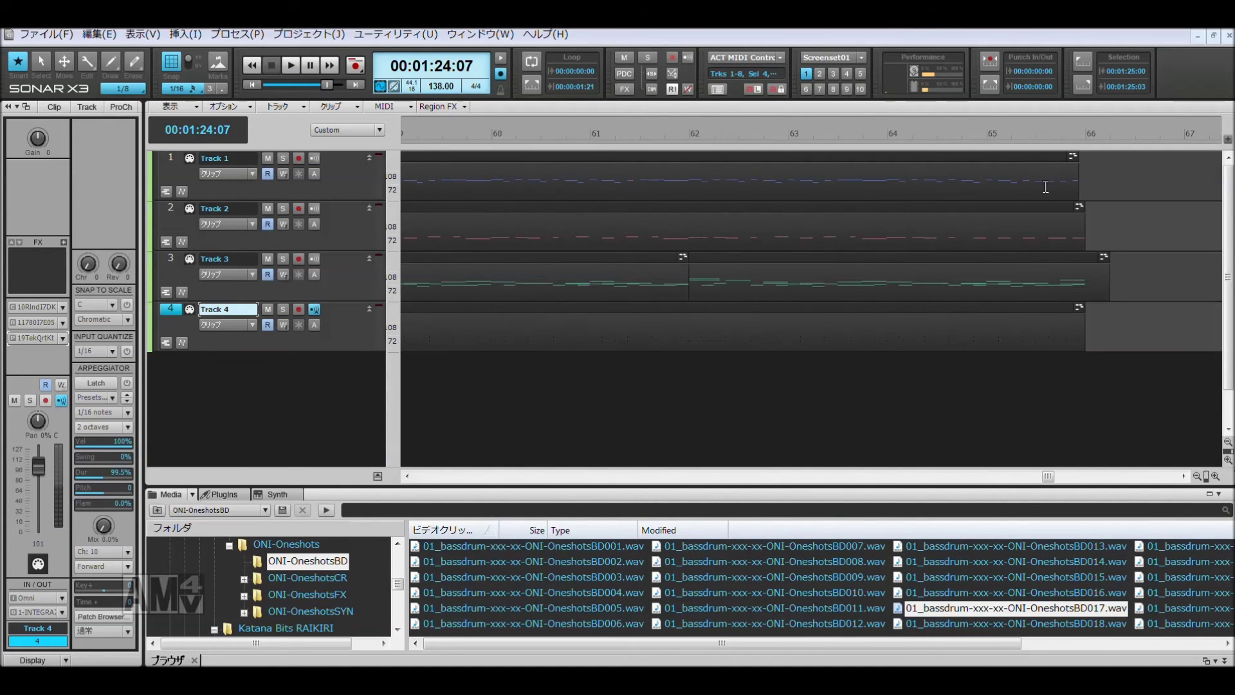
{"action": "left_click", "coordinate": [1035, 151]}
{"action": "key", "text": "alt+3"}
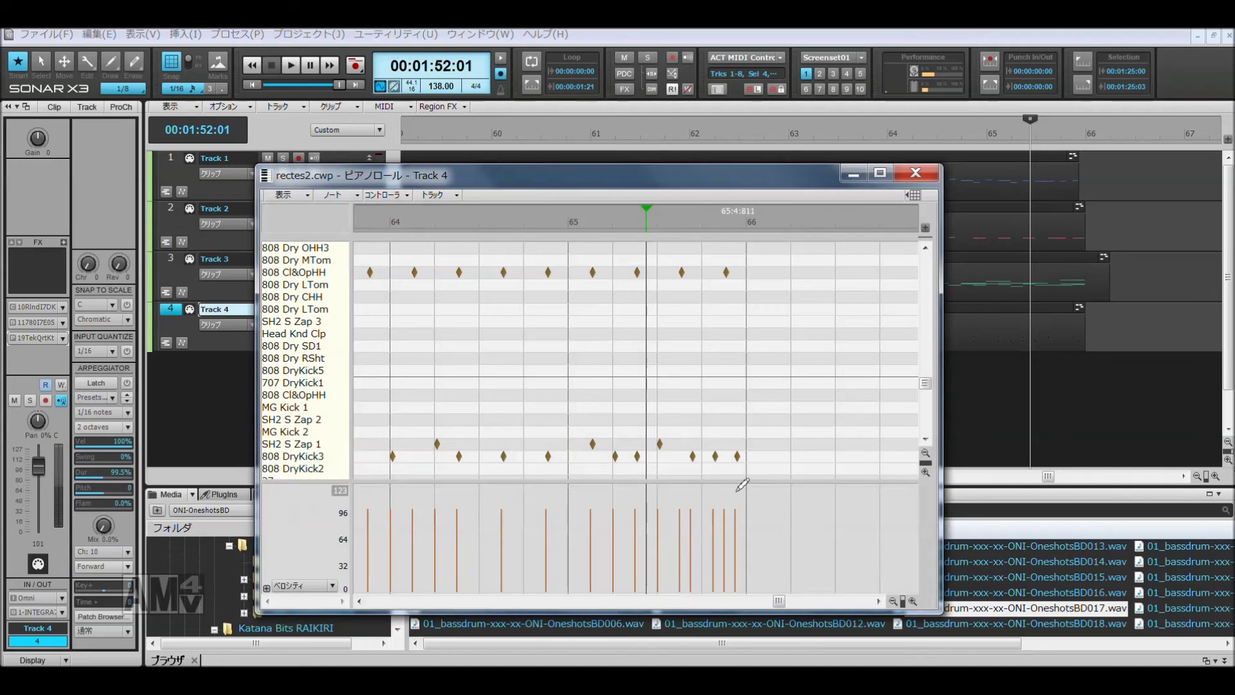
{"action": "left_click_drag", "start_coordinate": [693, 457], "coordinate": [730, 458]}
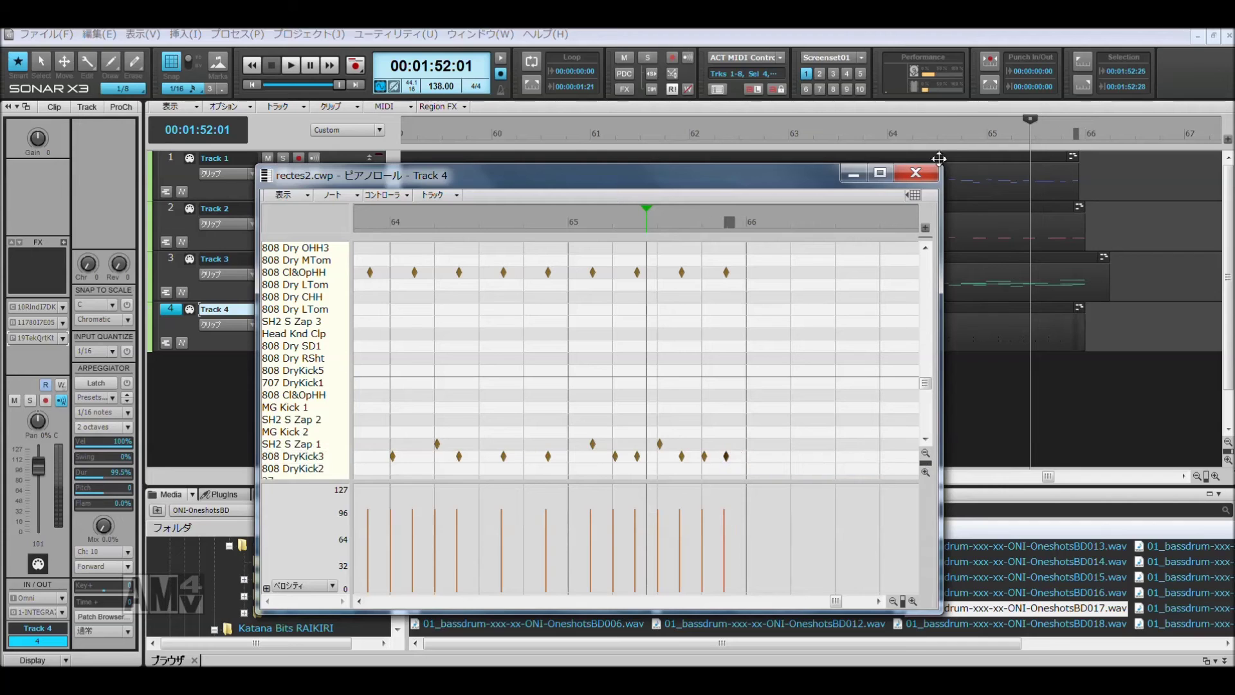
{"action": "left_click", "coordinate": [916, 173]}
{"action": "left_click", "coordinate": [55, 35]}
{"action": "left_click", "coordinate": [81, 152]}
Step: Play the song through the measure 34 section and preview ONI-OneshotsBD bass drum samples 005, 011, 018 and 017
{"action": "key", "text": "space"}
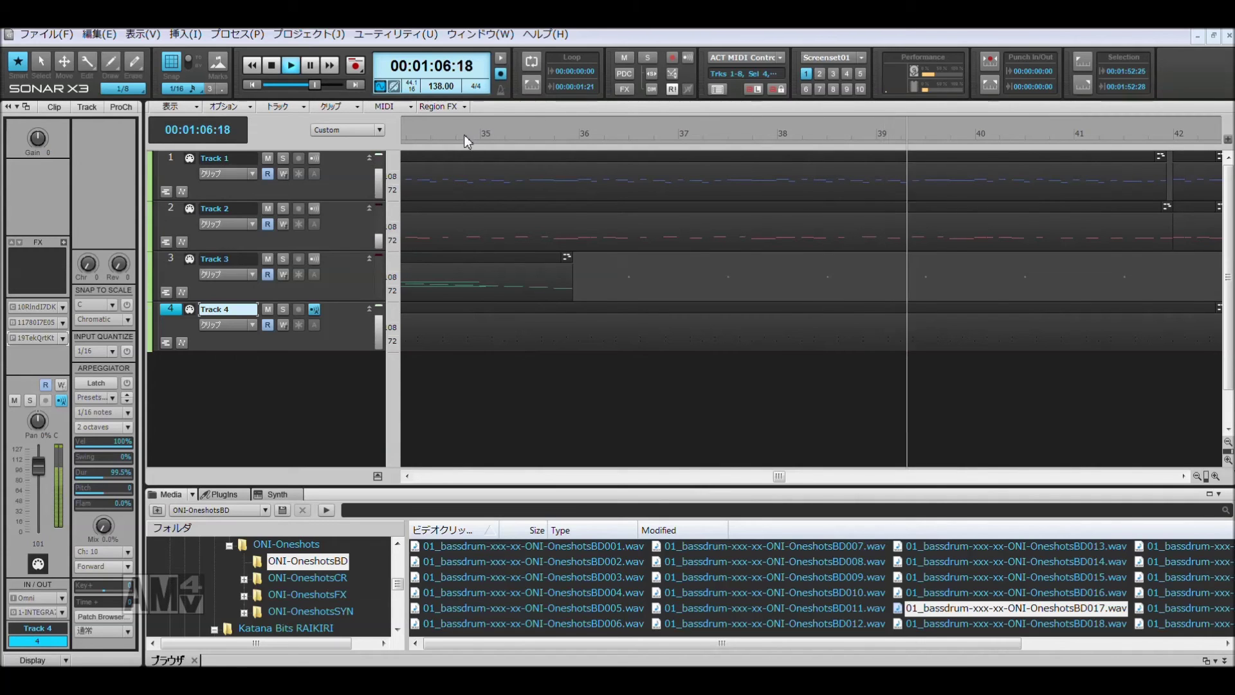
{"action": "key", "text": "space"}
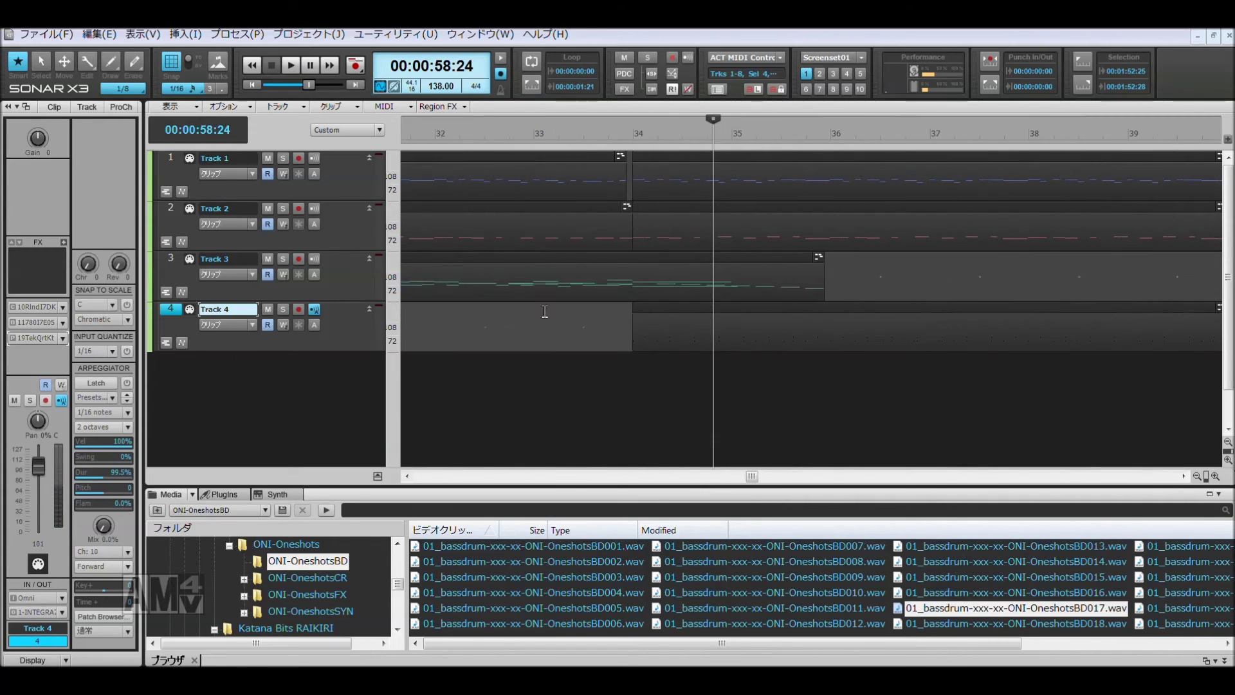
{"action": "left_click", "coordinate": [594, 608]}
{"action": "left_click", "coordinate": [806, 608]}
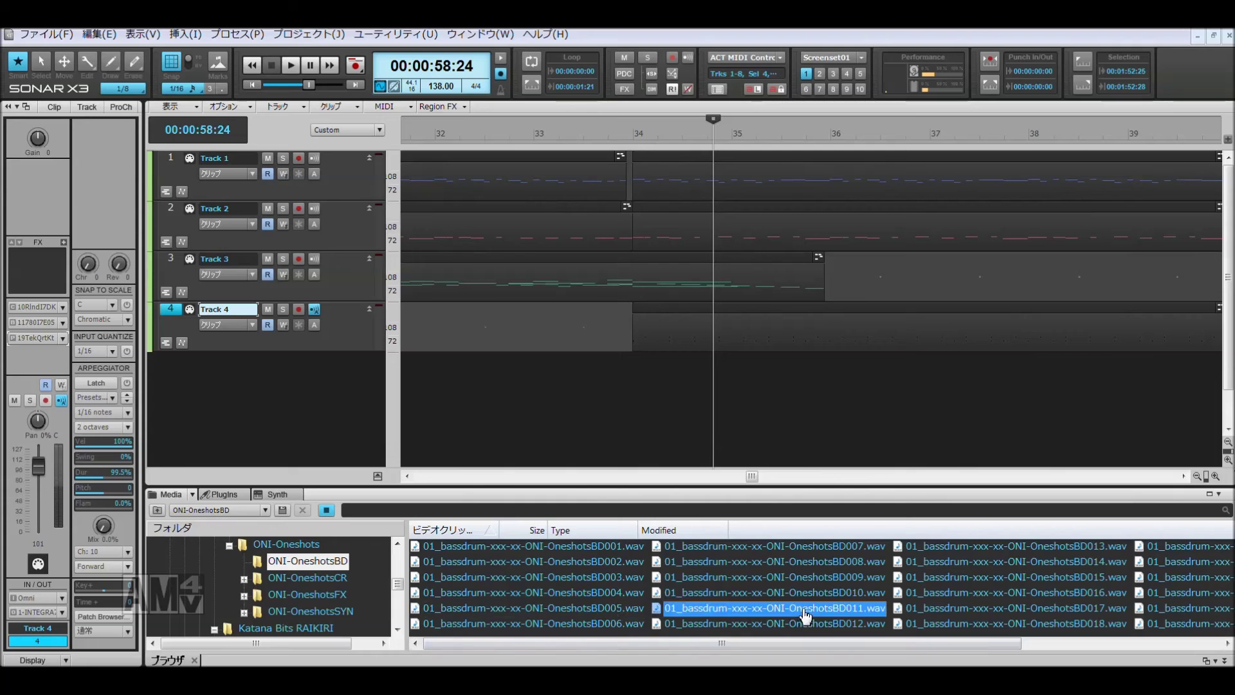
{"action": "left_click", "coordinate": [956, 624]}
{"action": "left_click", "coordinate": [993, 608]}
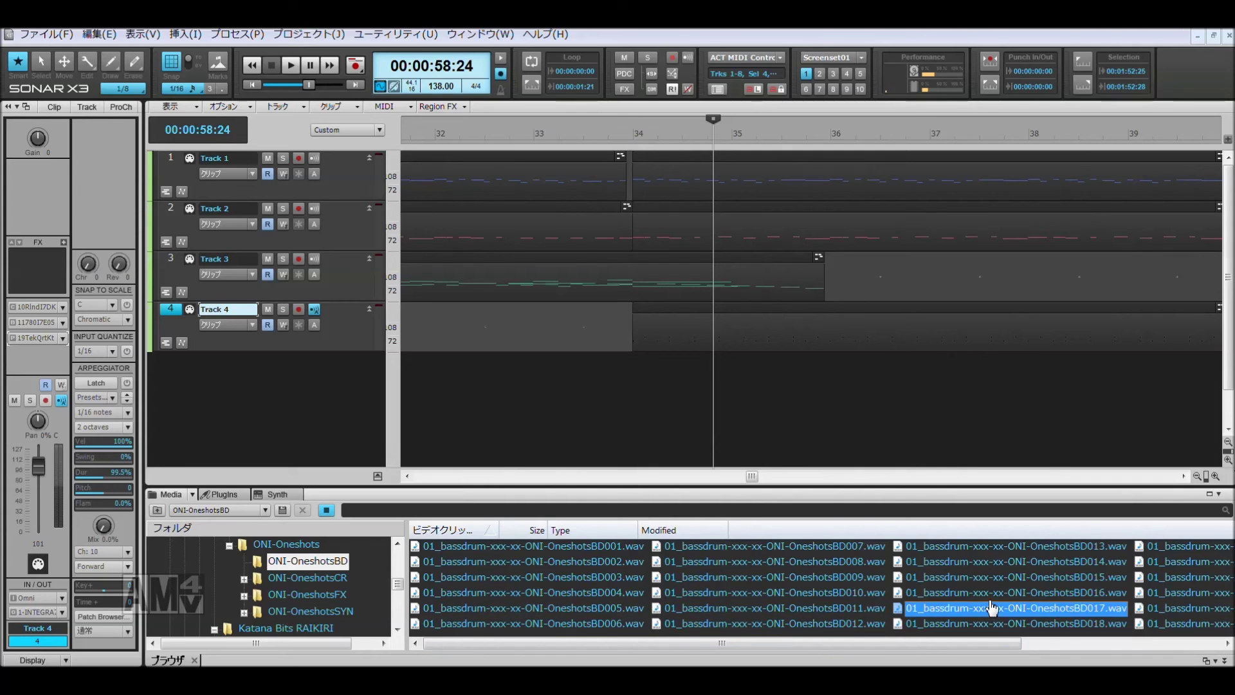
Step: Place 01_bassdrum-xxx-xx-ONI-OneshotsBD017.wav on a new track at measure 34 and play it from just before
{"action": "left_click_drag", "start_coordinate": [993, 610], "coordinate": [631, 394]}
{"action": "left_click", "coordinate": [614, 389]}
{"action": "key", "text": "space"}
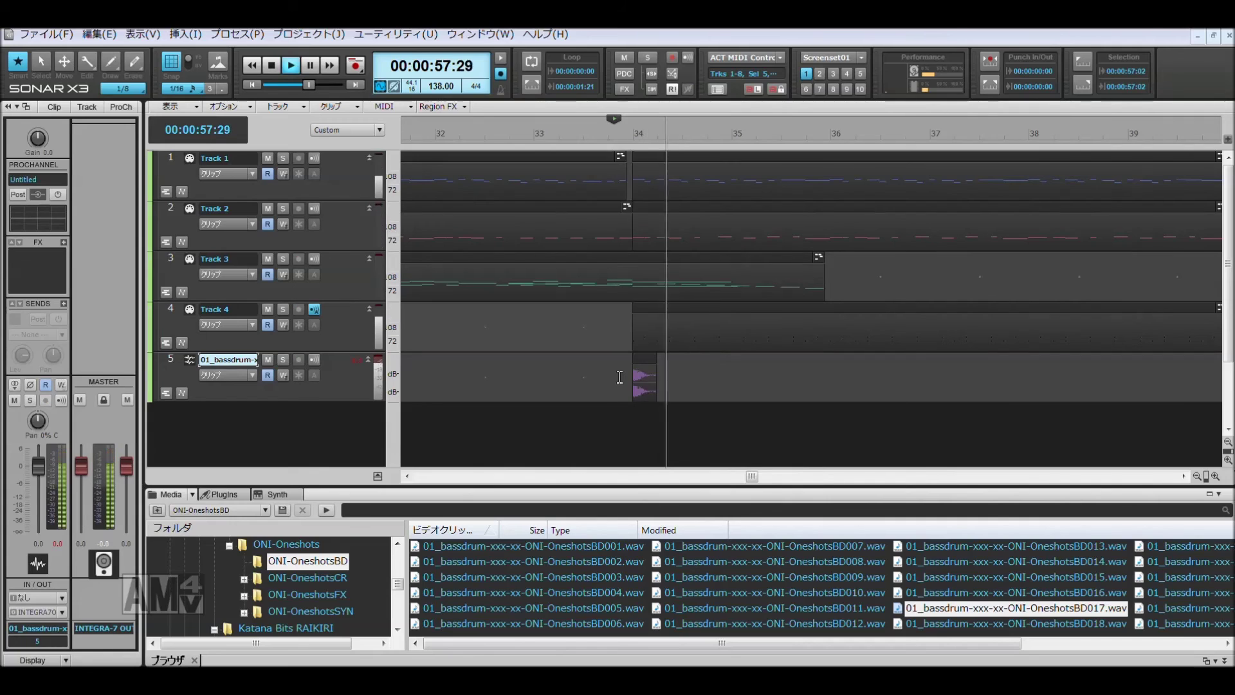
{"action": "key", "text": "space"}
Step: Select the bass drum track and lower its volume to -11.3 dB, checking the level in playback
{"action": "left_click", "coordinate": [164, 359]}
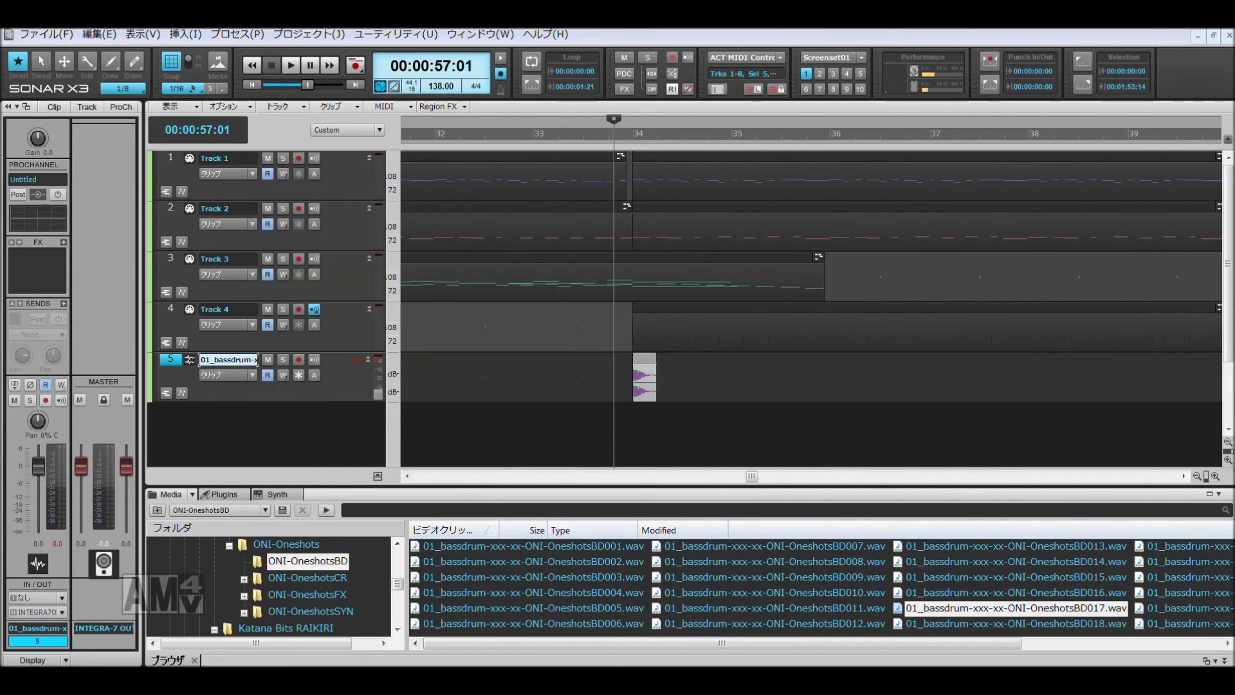
{"action": "key", "text": "space"}
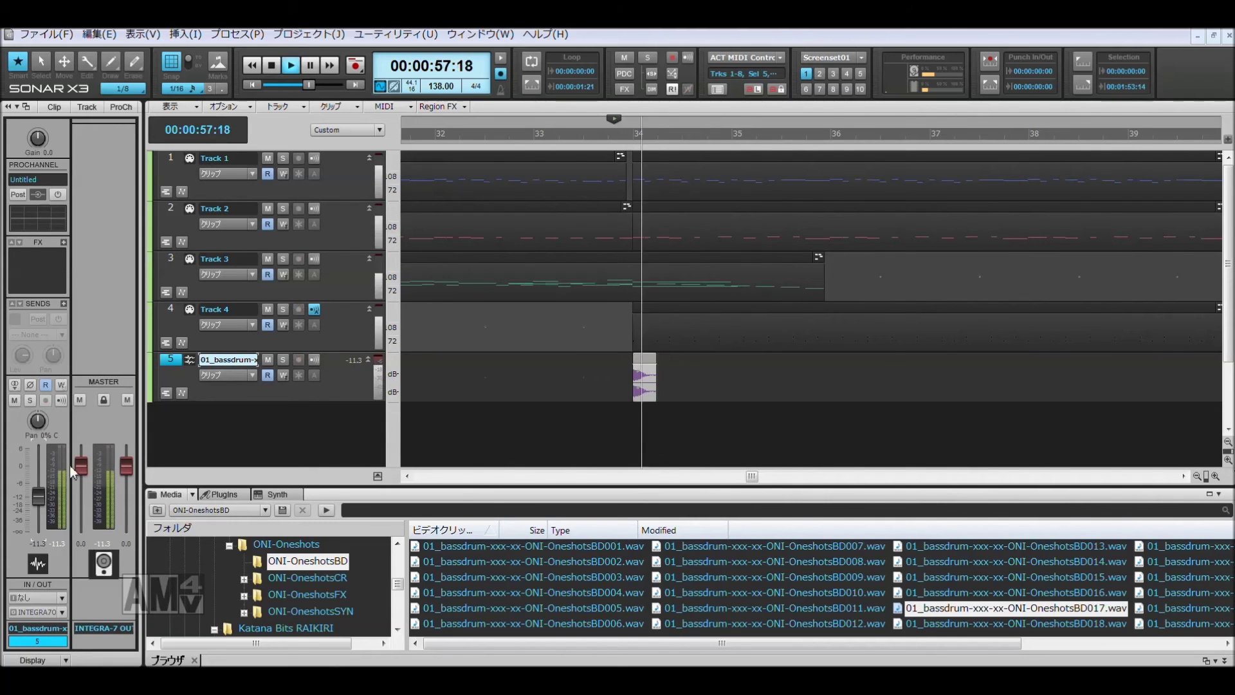
{"action": "key", "text": "space"}
Step: Copy the bass drum clip at measure 34 and paste it on beats 2, 3 and 4 of that measure
{"action": "left_click", "coordinate": [650, 363]}
{"action": "key", "text": "ctrl+c"}
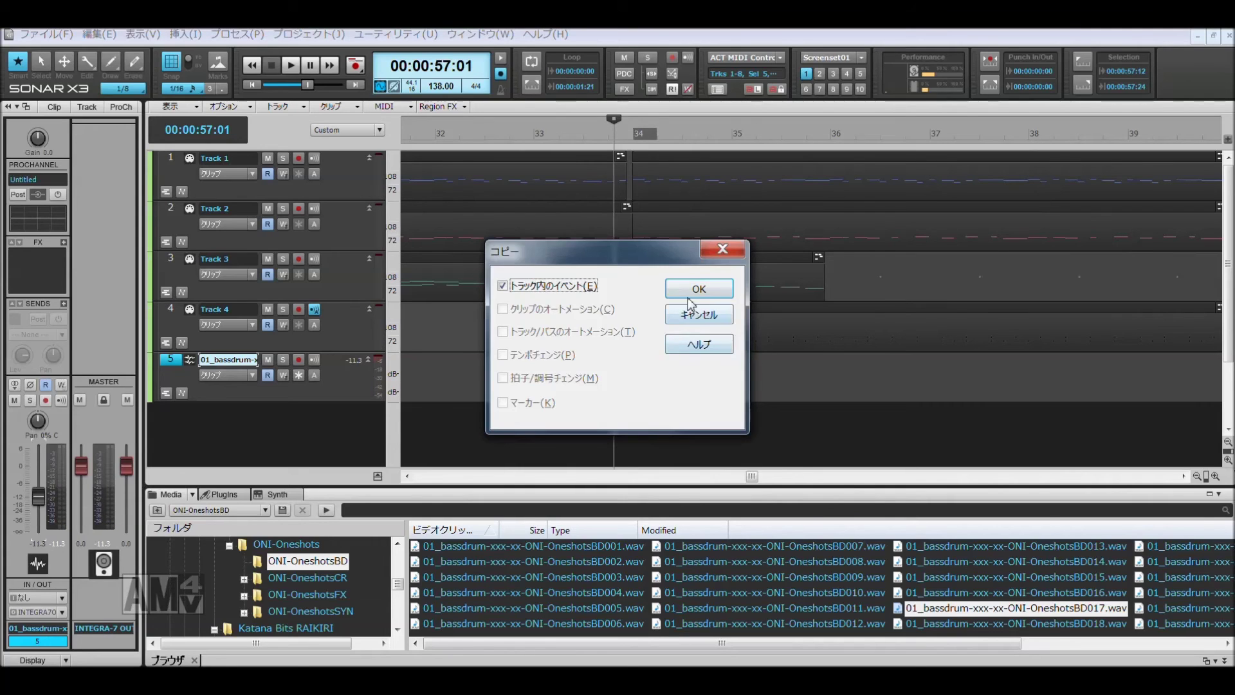
{"action": "key", "text": "Return"}
{"action": "left_click", "coordinate": [657, 138]}
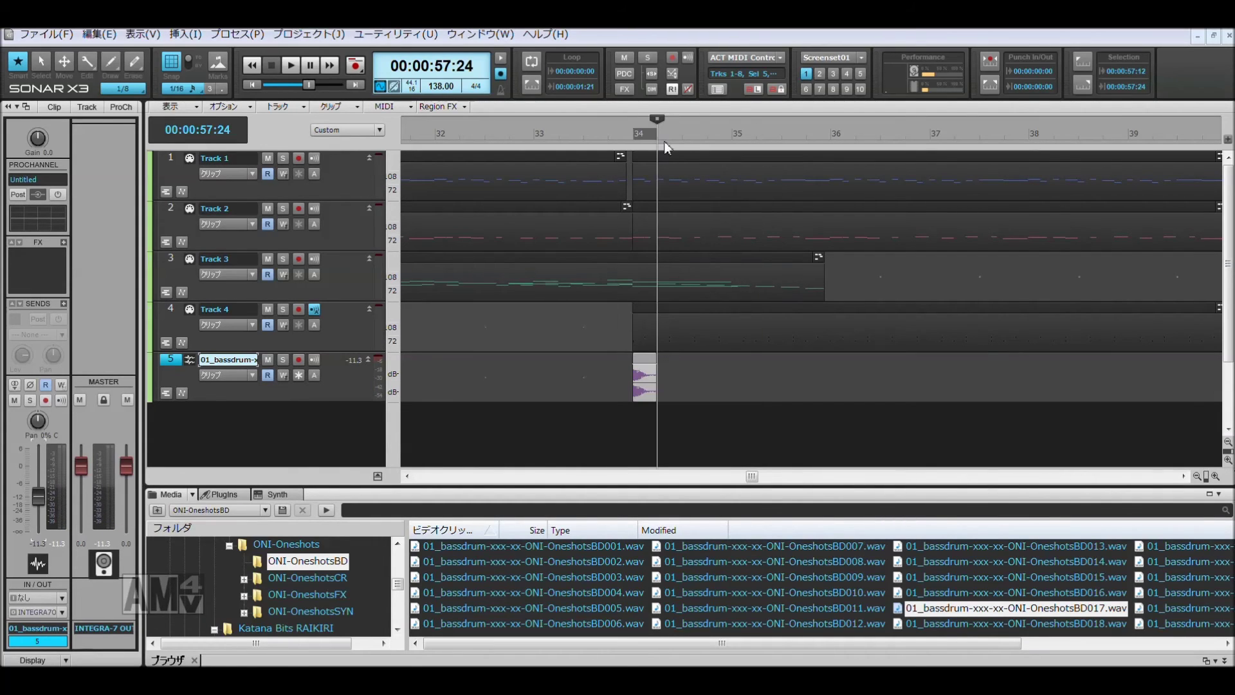
{"action": "left_click", "coordinate": [684, 139]}
{"action": "key", "text": "ctrl+v"}
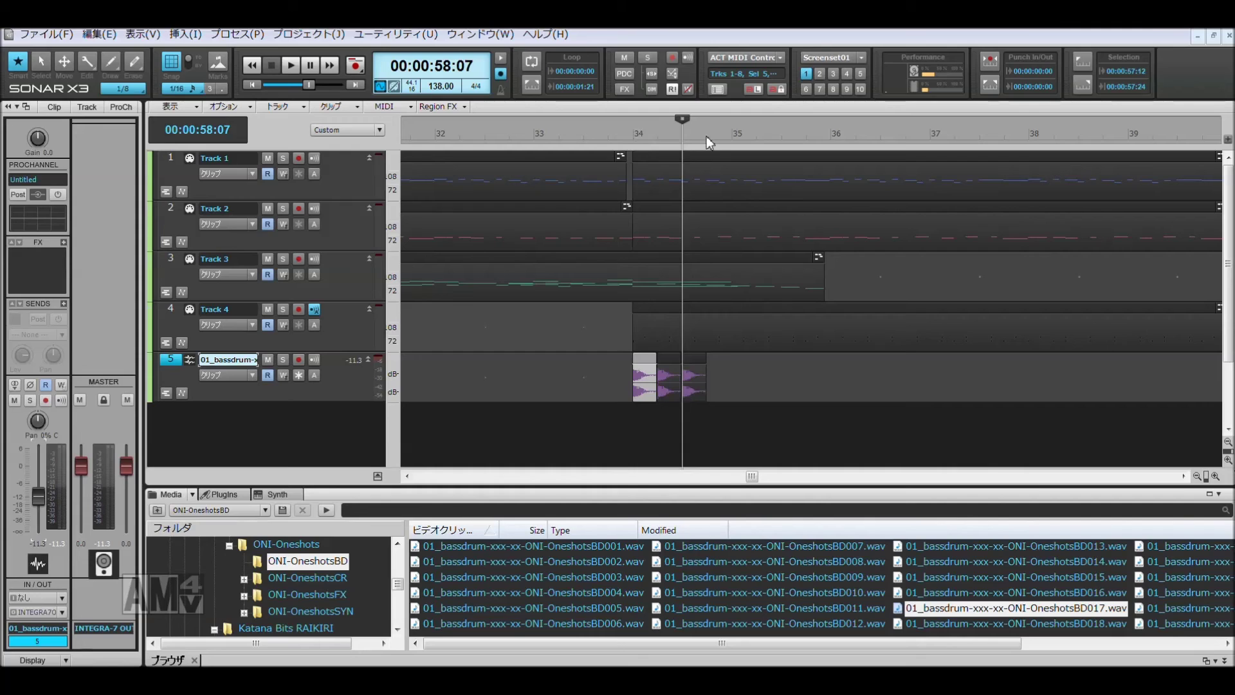
{"action": "left_click", "coordinate": [707, 136]}
{"action": "key", "text": "ctrl+v"}
Step: Play the four bass drum hits from just before measure 34 and lower the track's volume to about -17.8 dB
{"action": "left_click", "coordinate": [619, 134]}
{"action": "key", "text": "space"}
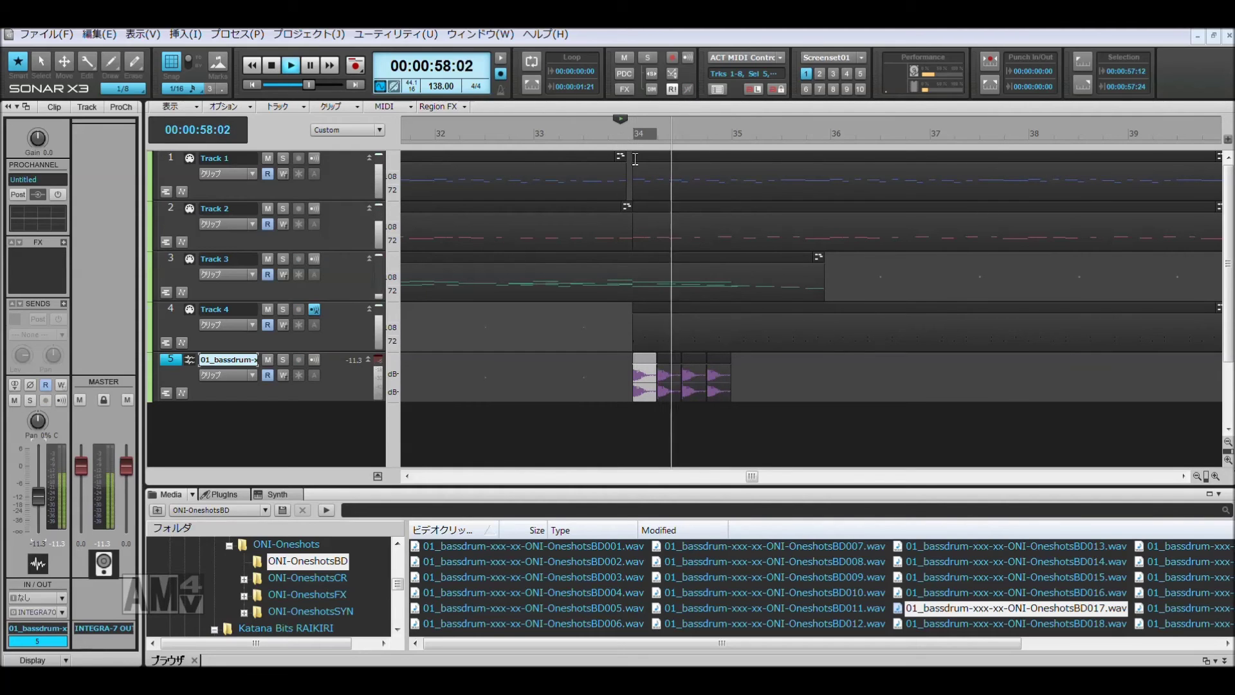
{"action": "key", "text": "space"}
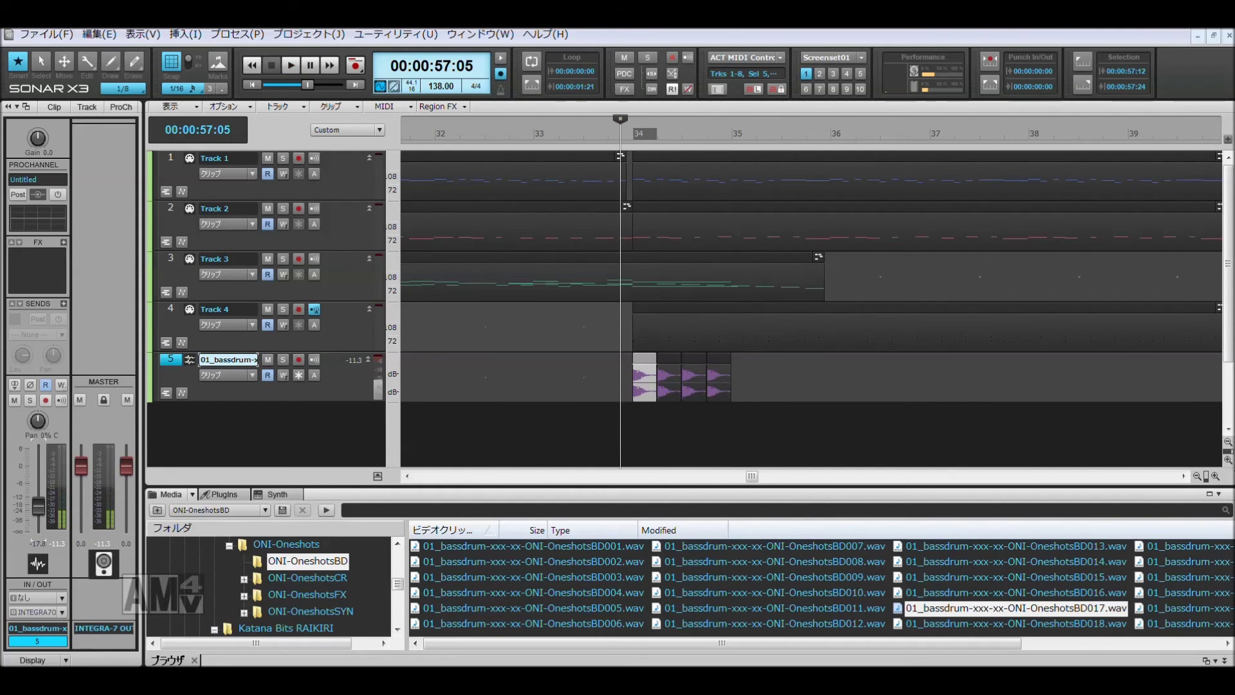
Step: Bounce the four bass drum clips at measure 34 into one clip and convert that clip to mono
{"action": "left_click_drag", "start_coordinate": [887, 369], "coordinate": [538, 385]}
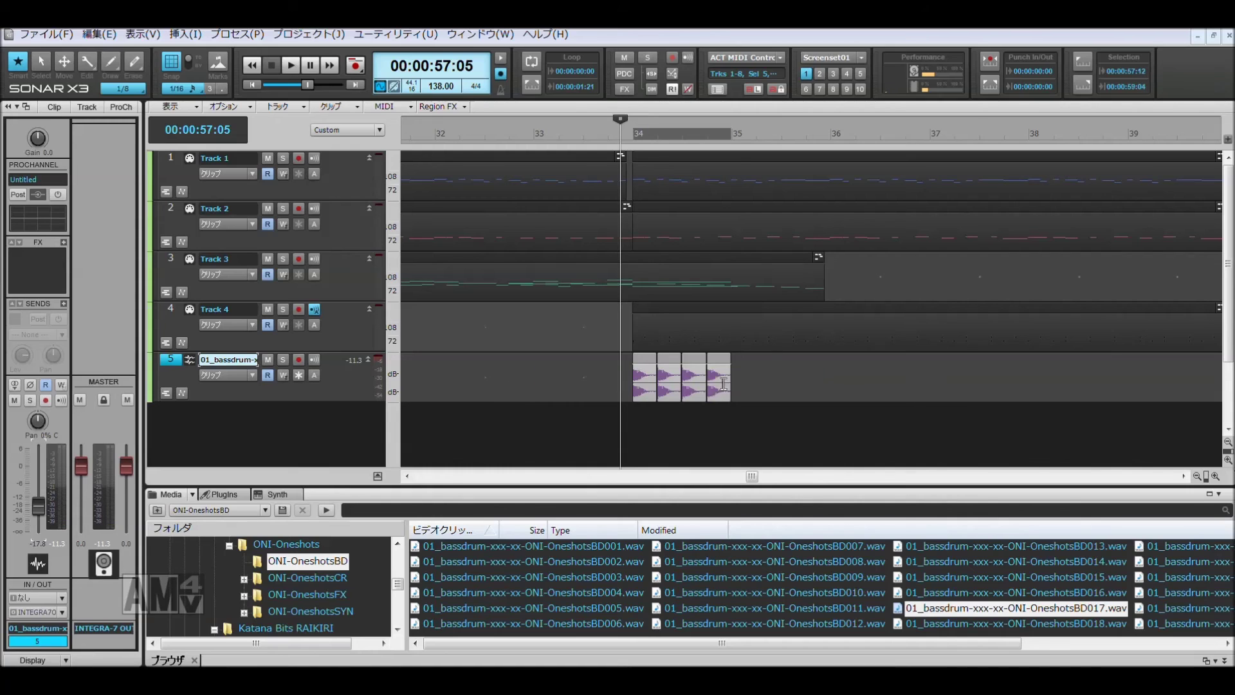
{"action": "right_click", "coordinate": [713, 382]}
{"action": "left_click", "coordinate": [776, 383]}
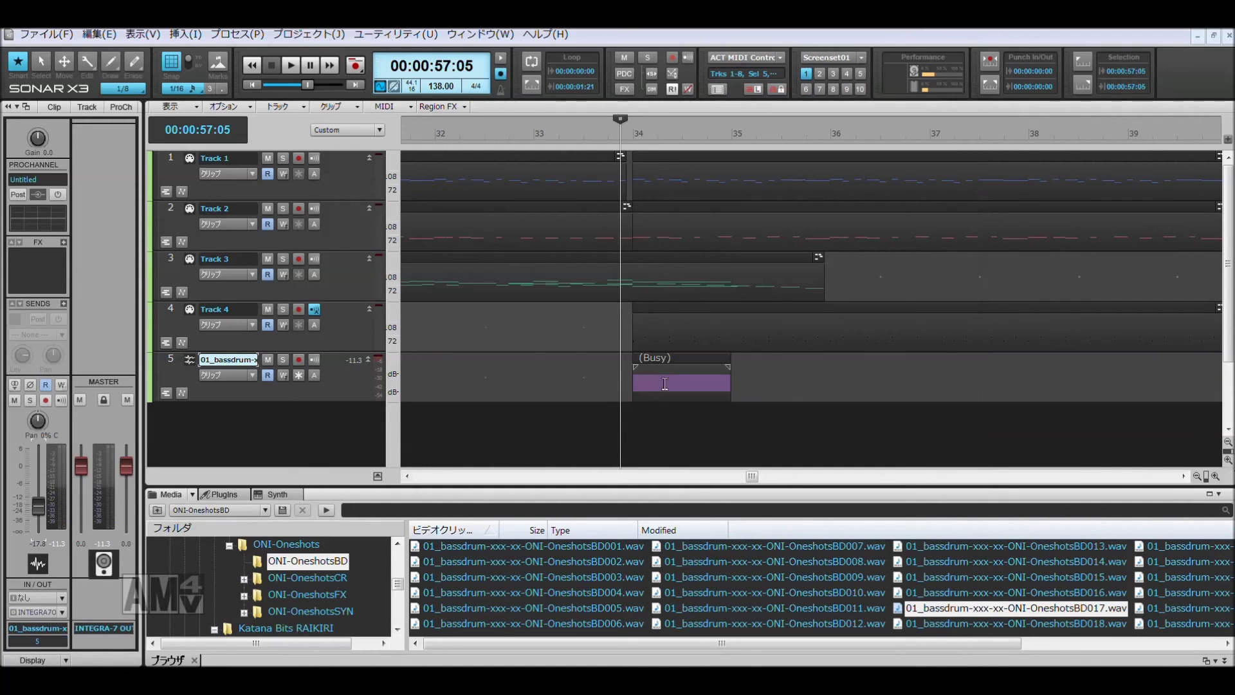
{"action": "left_click", "coordinate": [664, 385]}
{"action": "right_click", "coordinate": [664, 385]}
{"action": "left_click", "coordinate": [740, 400]}
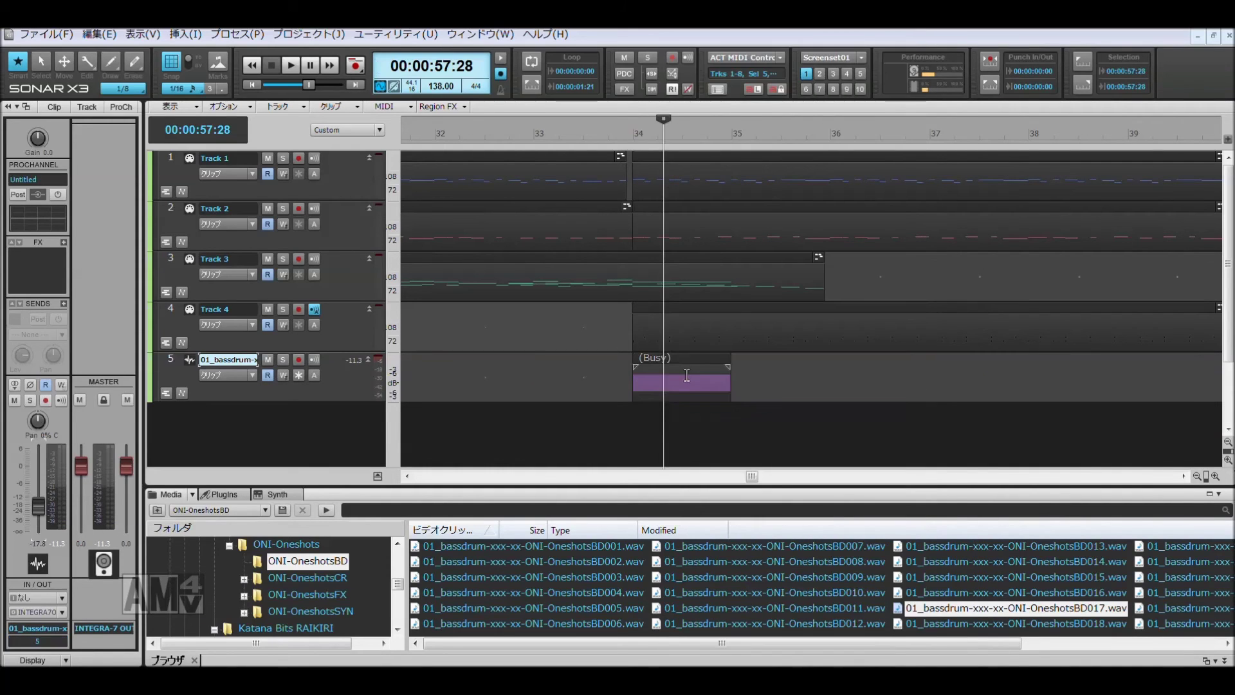
Step: Transpose the bass drum clip's audio by -2 using the Radius Mix type and play it from measure 34
{"action": "left_click", "coordinate": [236, 34]}
{"action": "left_click", "coordinate": [270, 126]}
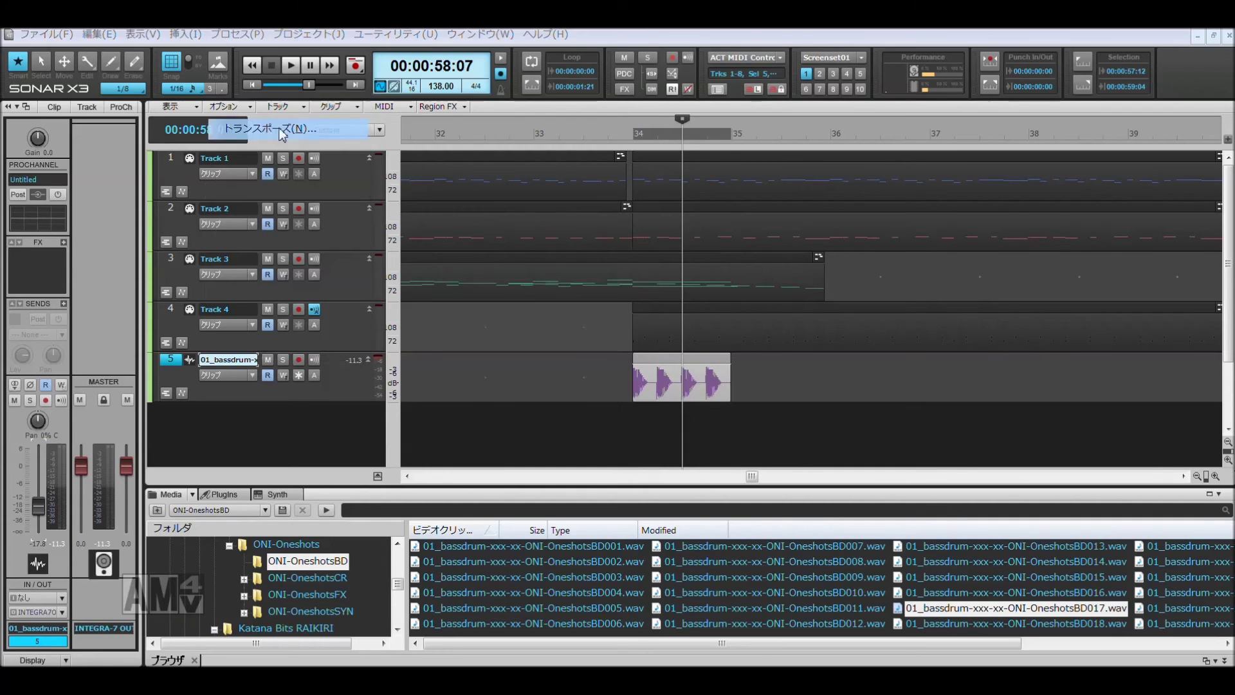
{"action": "left_click", "coordinate": [461, 314]}
{"action": "left_click", "coordinate": [518, 348]}
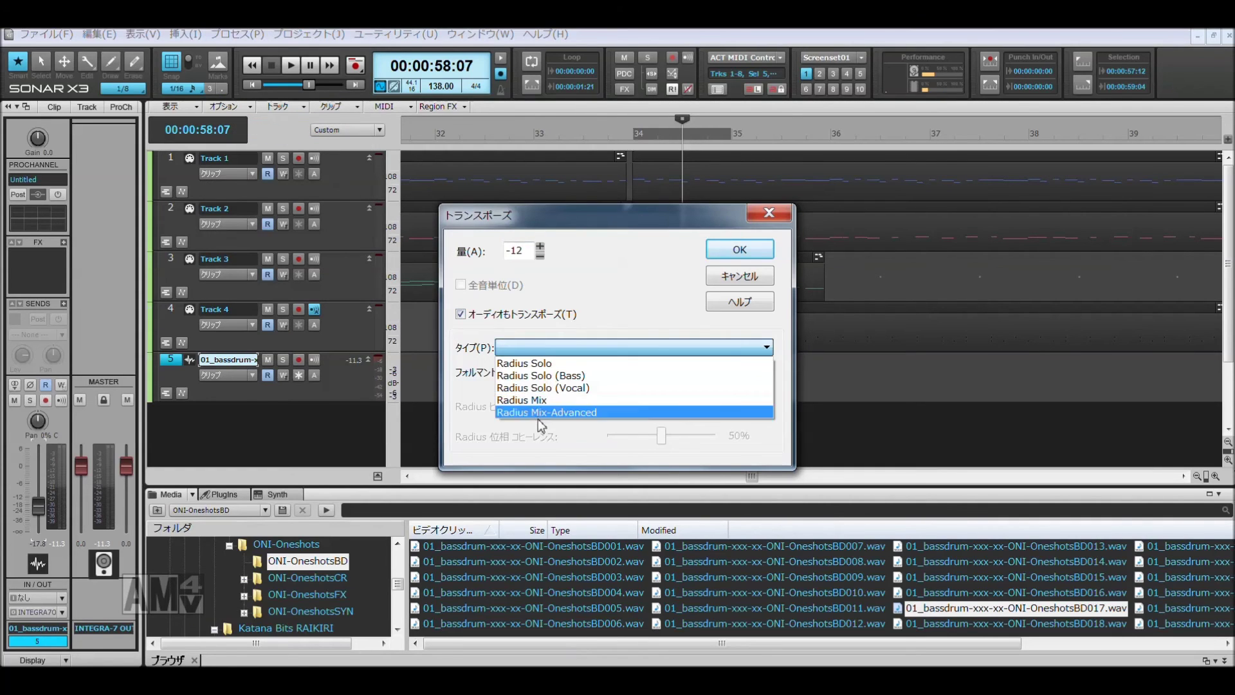
{"action": "left_click", "coordinate": [544, 399]}
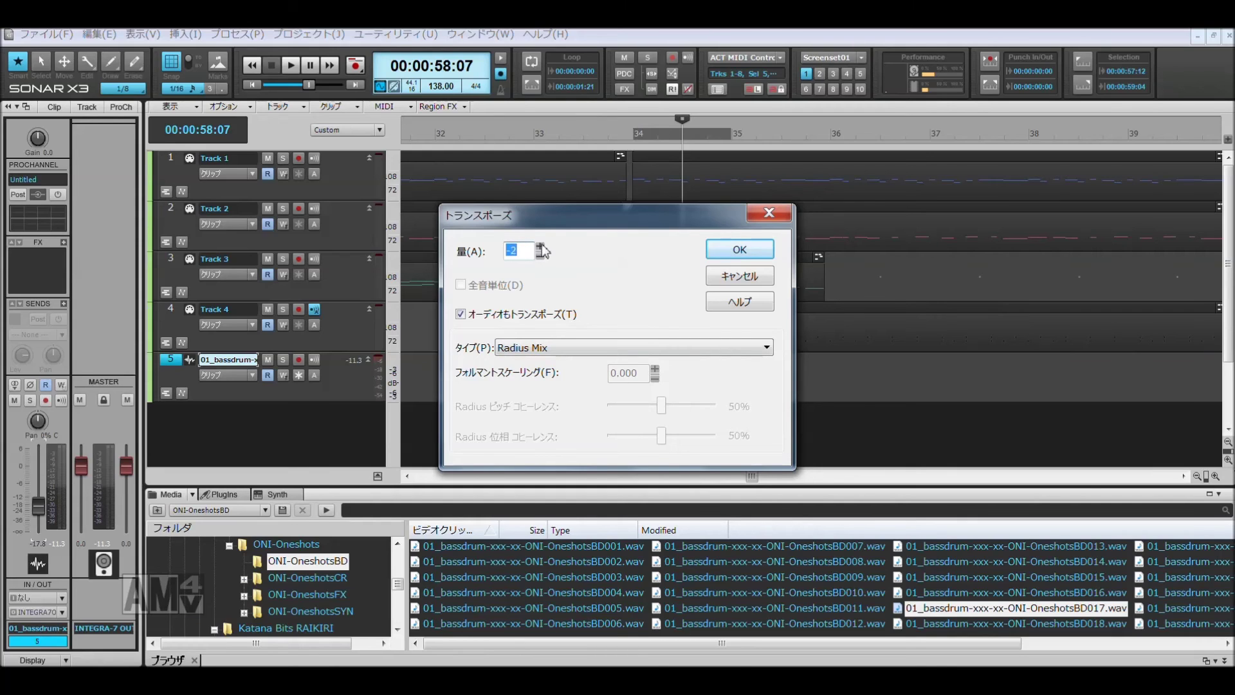
{"action": "left_click", "coordinate": [740, 251]}
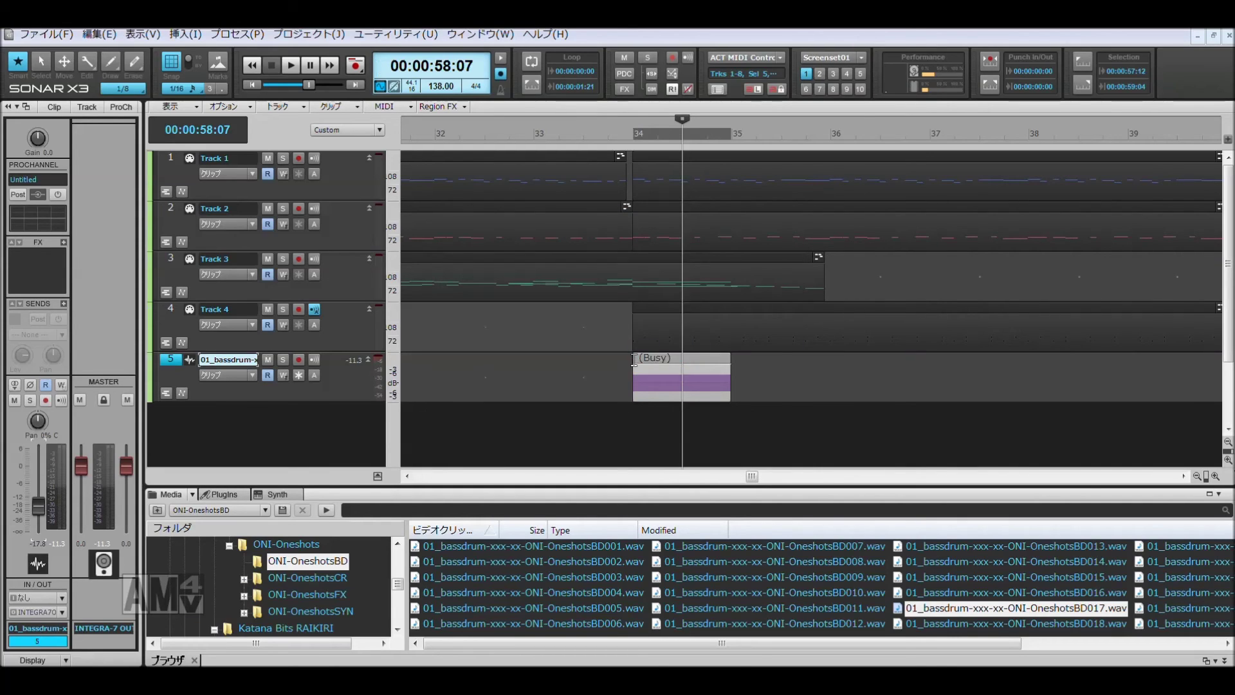
{"action": "left_click", "coordinate": [633, 361]}
{"action": "key", "text": "space"}
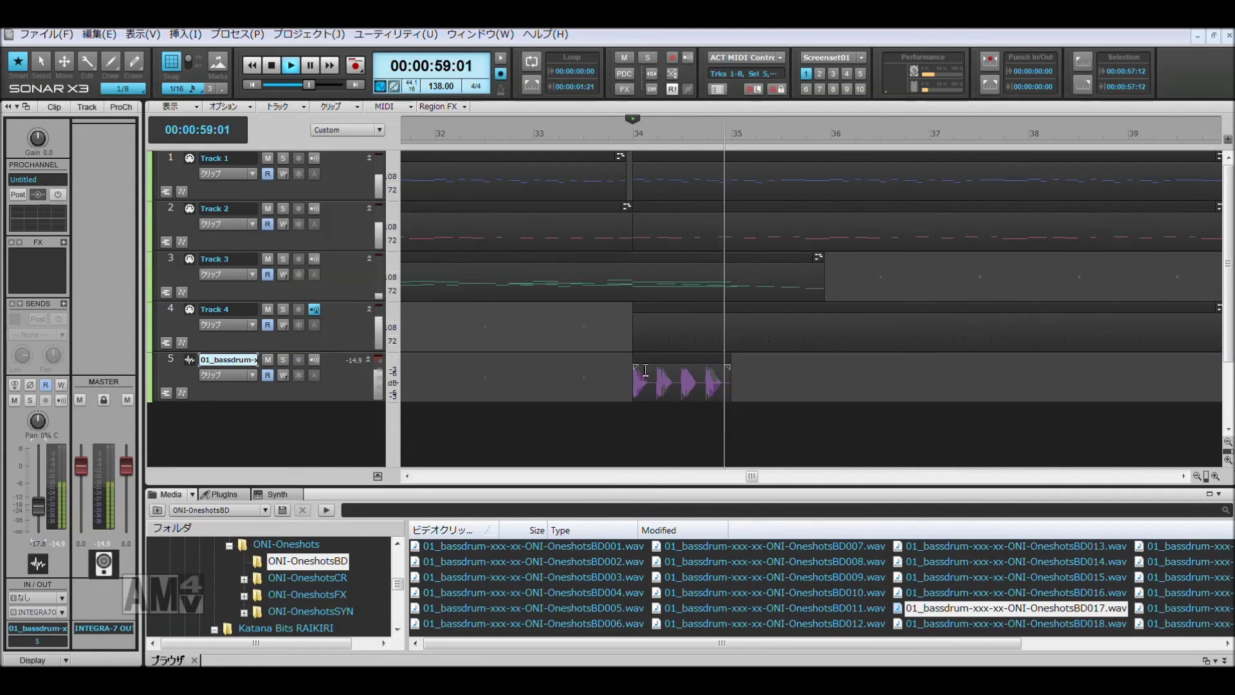
{"action": "key", "text": "space"}
Step: Bounce the transposed bass drum clip at measure 34 to a new clip and select it
{"action": "left_click", "coordinate": [671, 380]}
{"action": "right_click", "coordinate": [725, 382]}
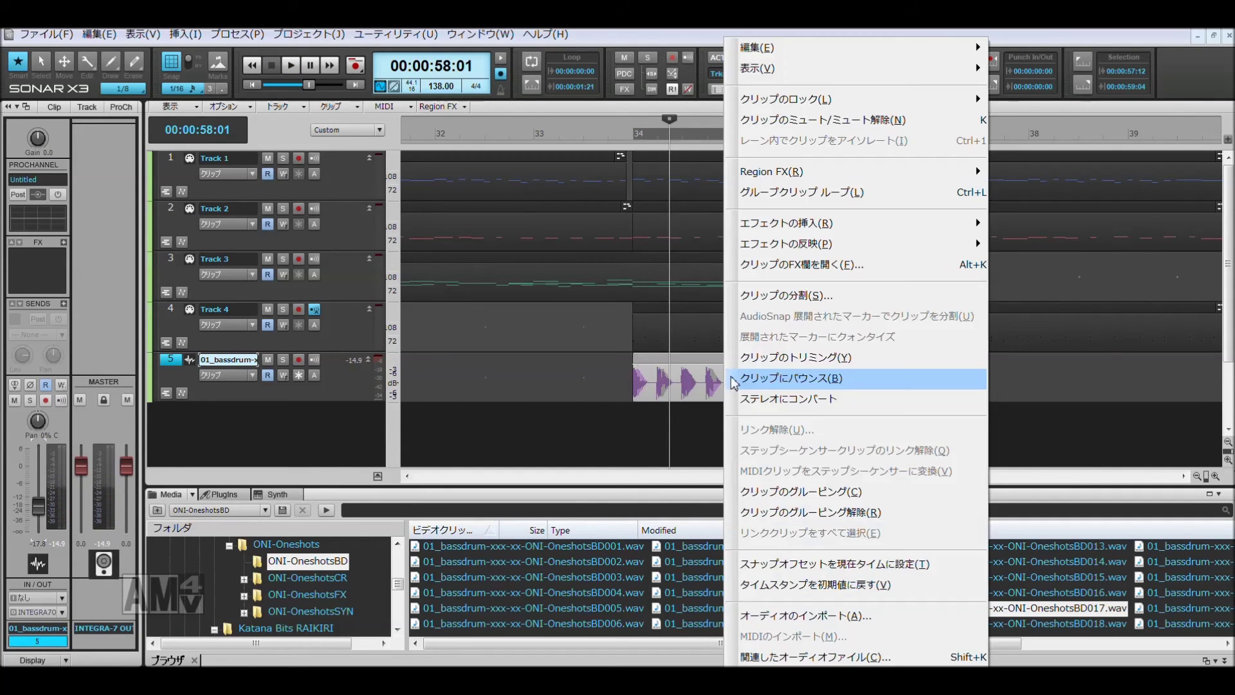
{"action": "left_click", "coordinate": [789, 384]}
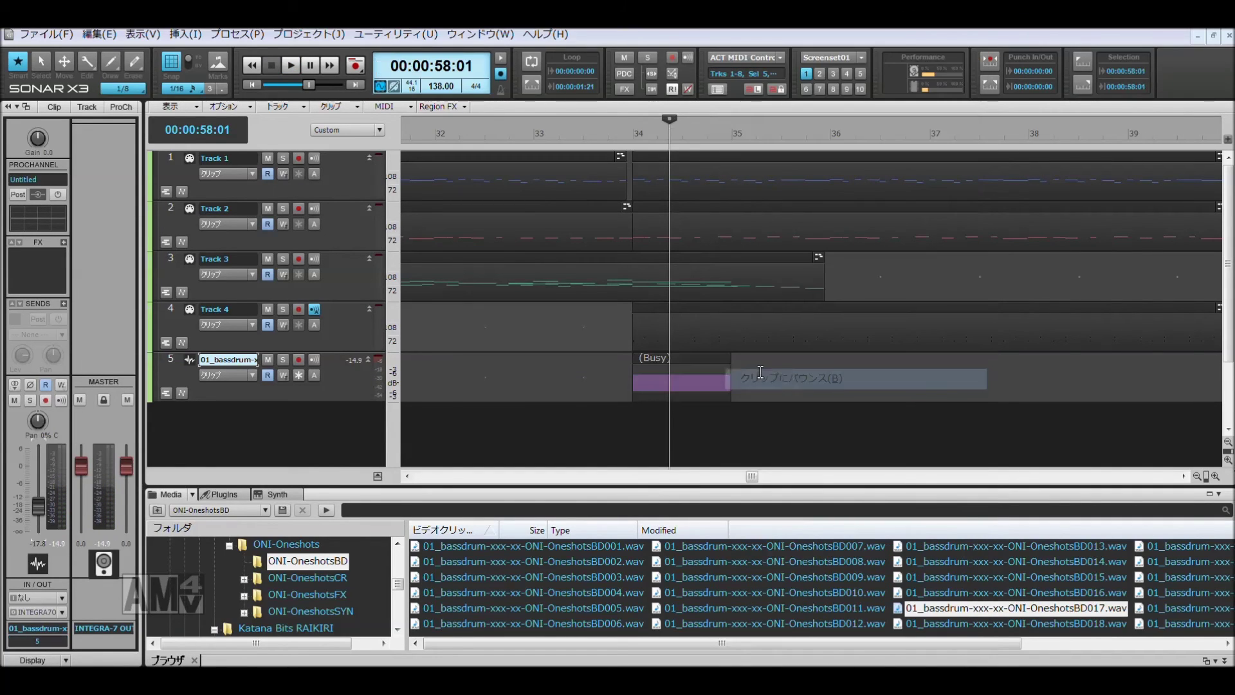
{"action": "left_click", "coordinate": [716, 375]}
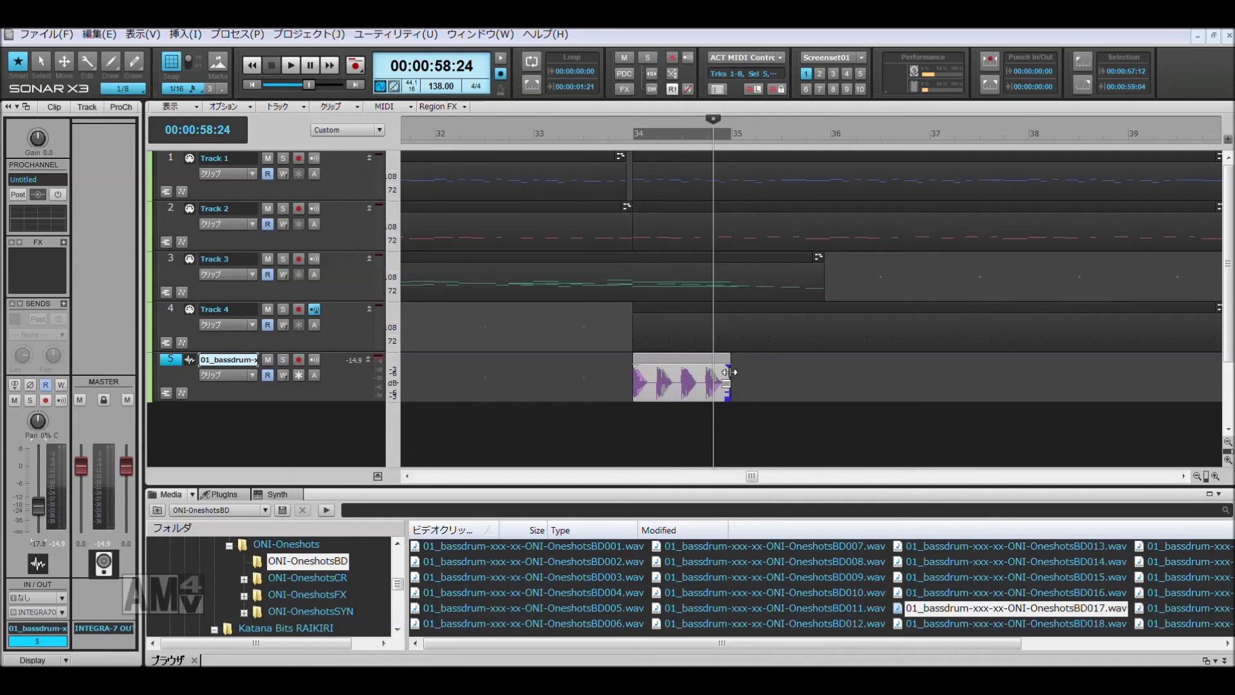
Step: Enable groove clip looping on the bass drum clip and extend its repeats to the start of measure 50
{"action": "left_click_drag", "start_coordinate": [727, 371], "coordinate": [732, 371]}
{"action": "right_click", "coordinate": [712, 378]}
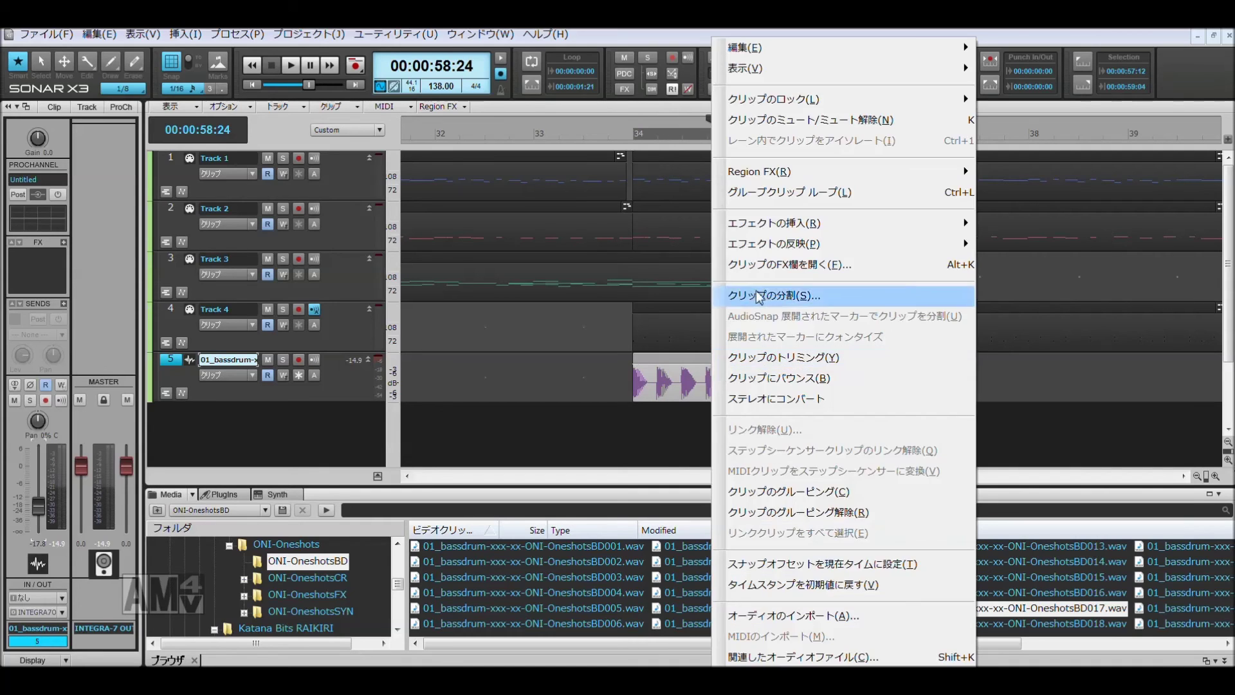
{"action": "left_click", "coordinate": [789, 192]}
{"action": "left_click_drag", "start_coordinate": [731, 379], "coordinate": [1227, 369]}
{"action": "left_click_drag", "start_coordinate": [1227, 369], "coordinate": [1084, 380]}
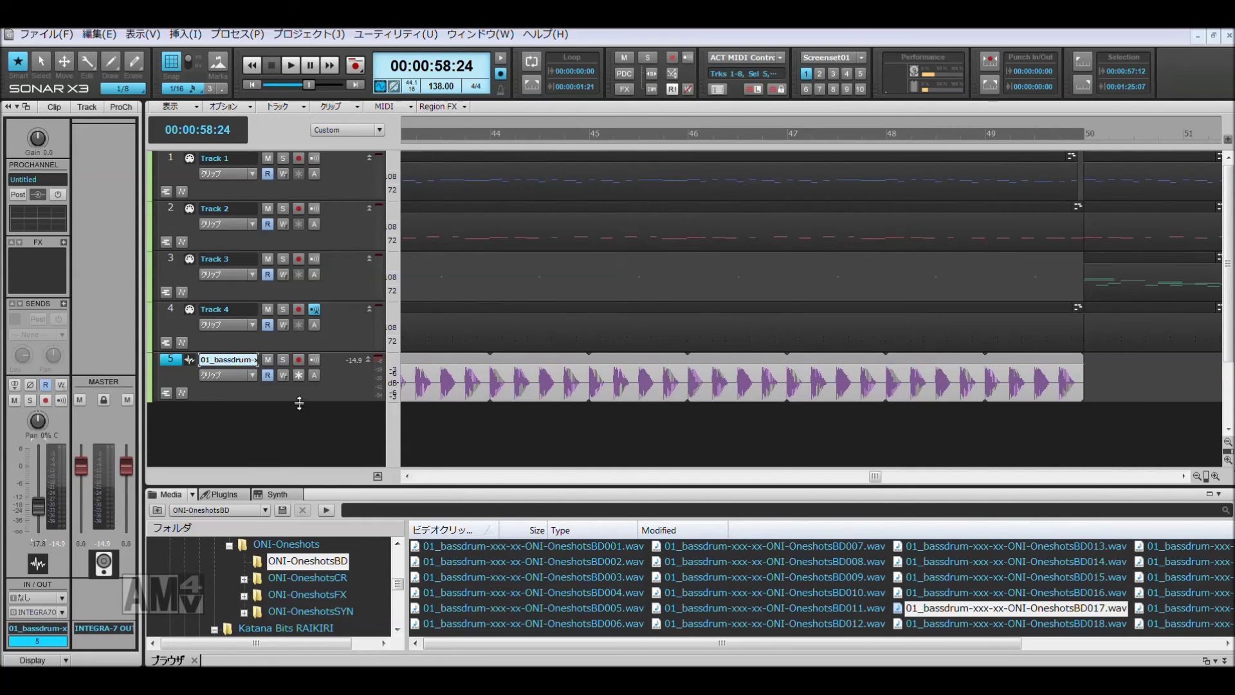
Step: During playback, lower the bass drum track's volume to -30.0 dB and Track 4's volume to 56
{"action": "key", "text": "space"}
{"action": "mouse_move", "coordinate": [37, 501]}
{"action": "left_mouse_down"}
{"action": "mouse_move", "coordinate": [36, 529]}
{"action": "mouse_move", "coordinate": [38, 515]}
{"action": "left_mouse_up"}
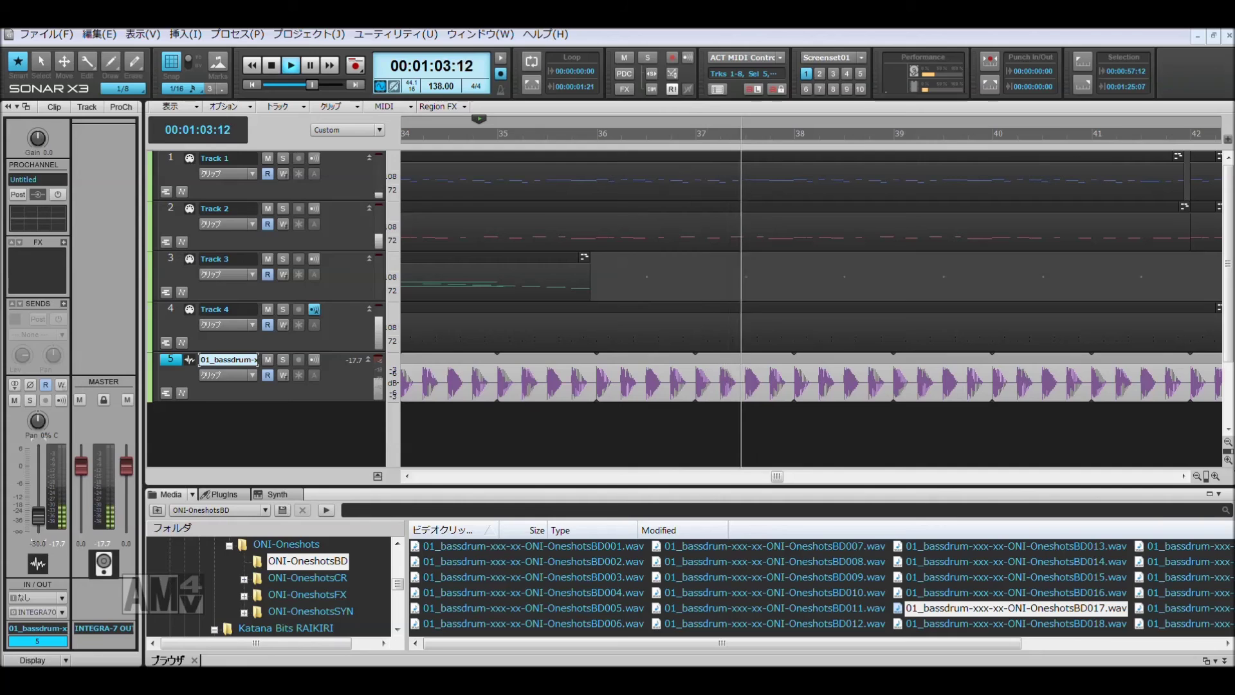
{"action": "left_click", "coordinate": [155, 318]}
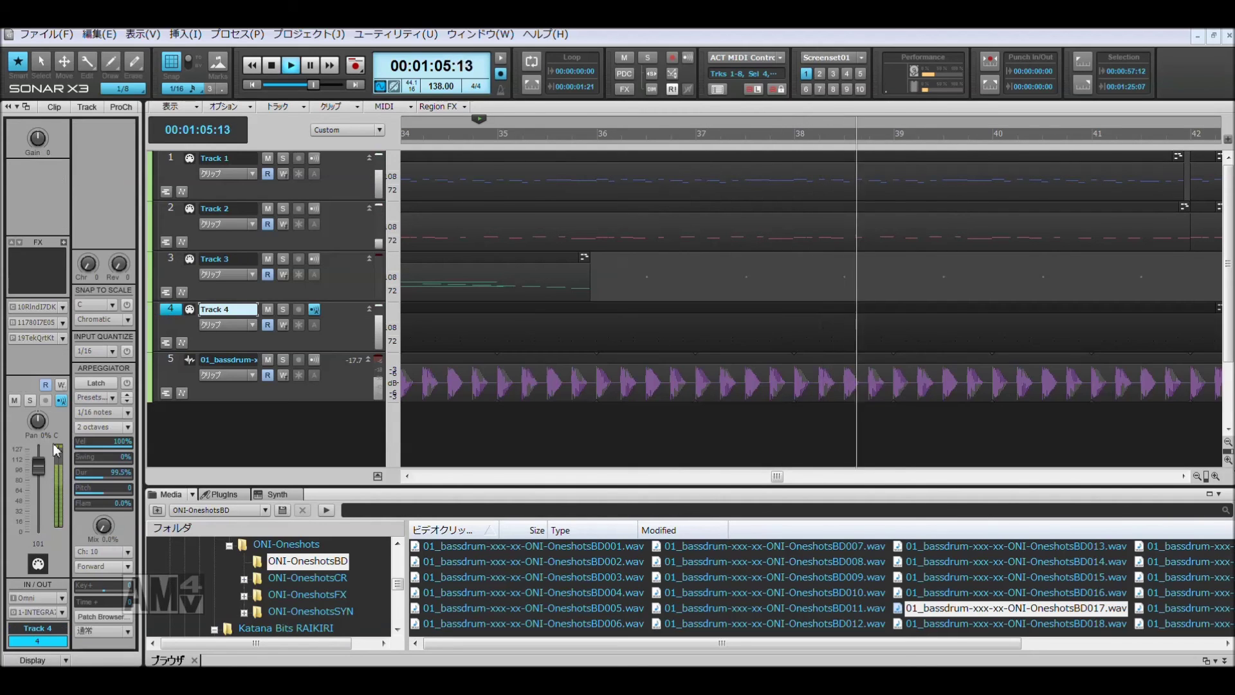
{"action": "scroll", "coordinate": [40, 469], "scroll_direction": "down", "scroll_amount": 5}
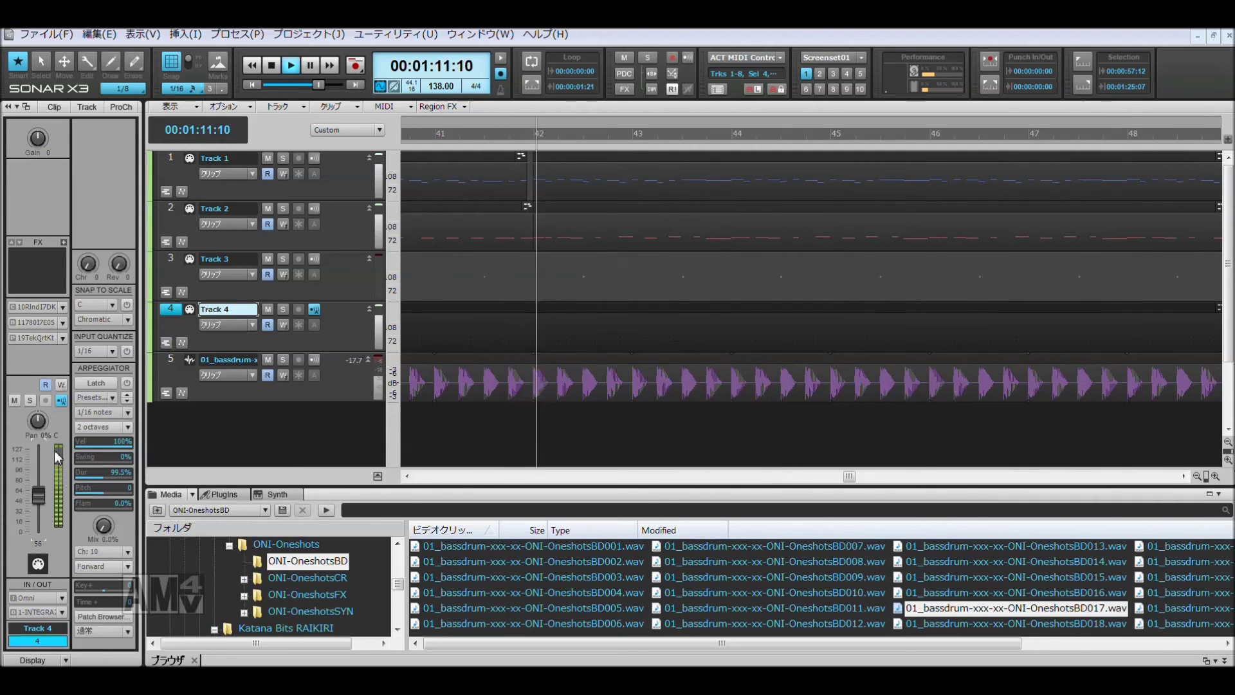
Step: Play the transition into measure 50, copy the looped bass drum clip and set the paste position at measure 50
{"action": "left_click", "coordinate": [1203, 140]}
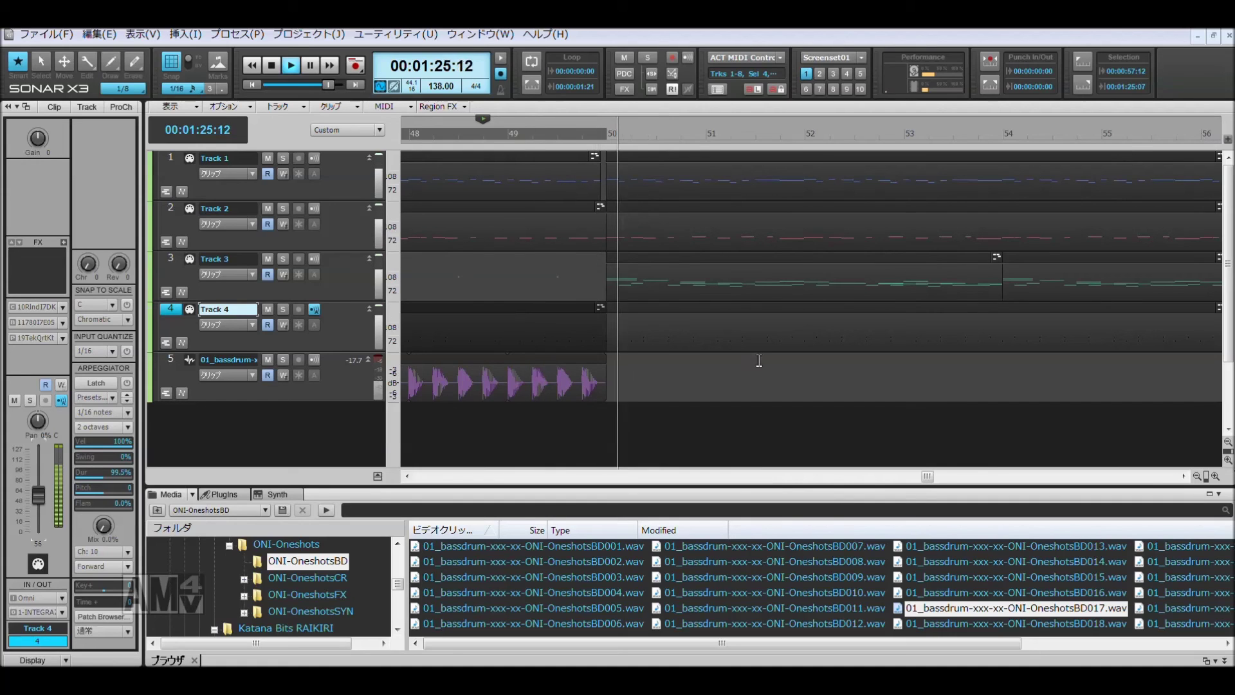
{"action": "left_click", "coordinate": [562, 380]}
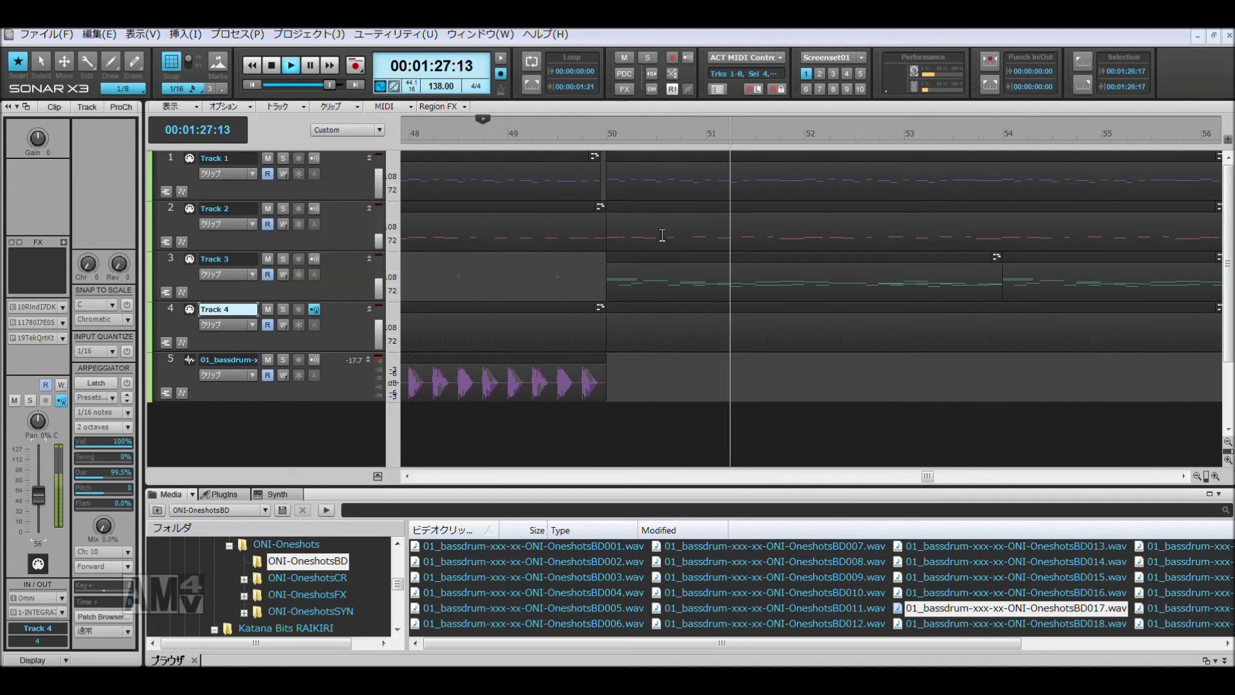
{"action": "key", "text": "space"}
{"action": "left_click", "coordinate": [524, 379]}
{"action": "key", "text": "ctrl+c"}
{"action": "left_click", "coordinate": [698, 291]}
{"action": "left_click", "coordinate": [608, 140]}
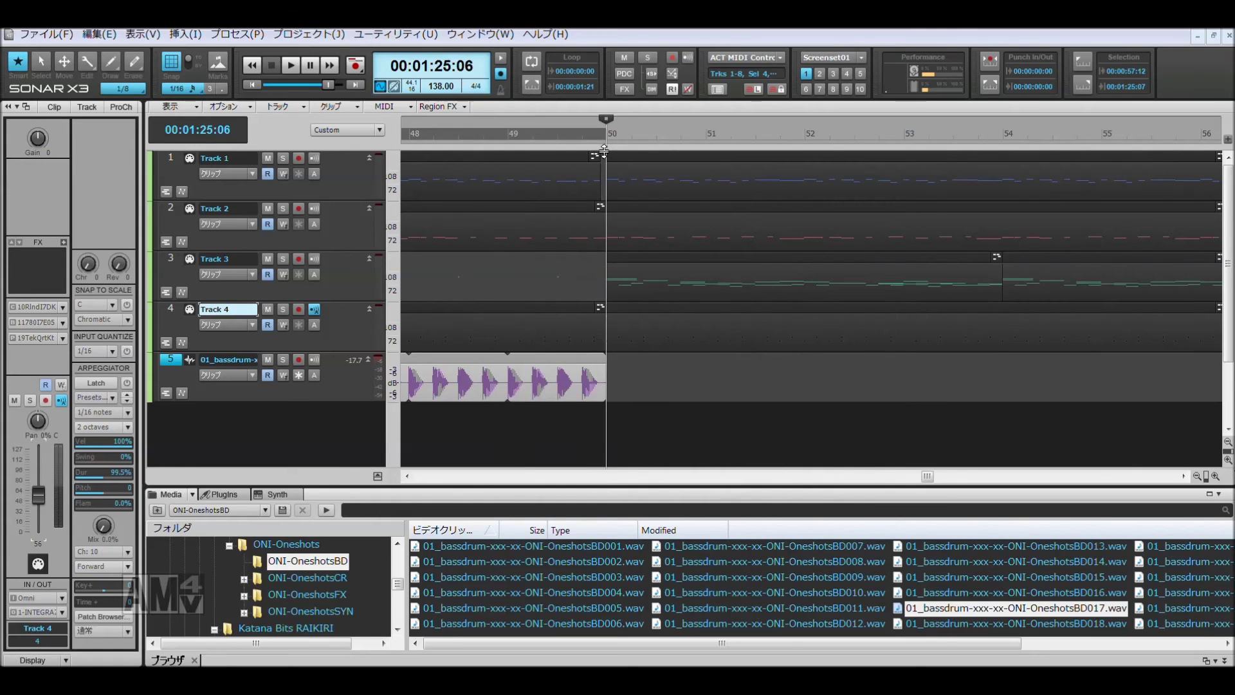
{"action": "key", "text": "ctrl+v"}
{"action": "left_click", "coordinate": [94, 37]}
{"action": "left_click", "coordinate": [116, 158]}
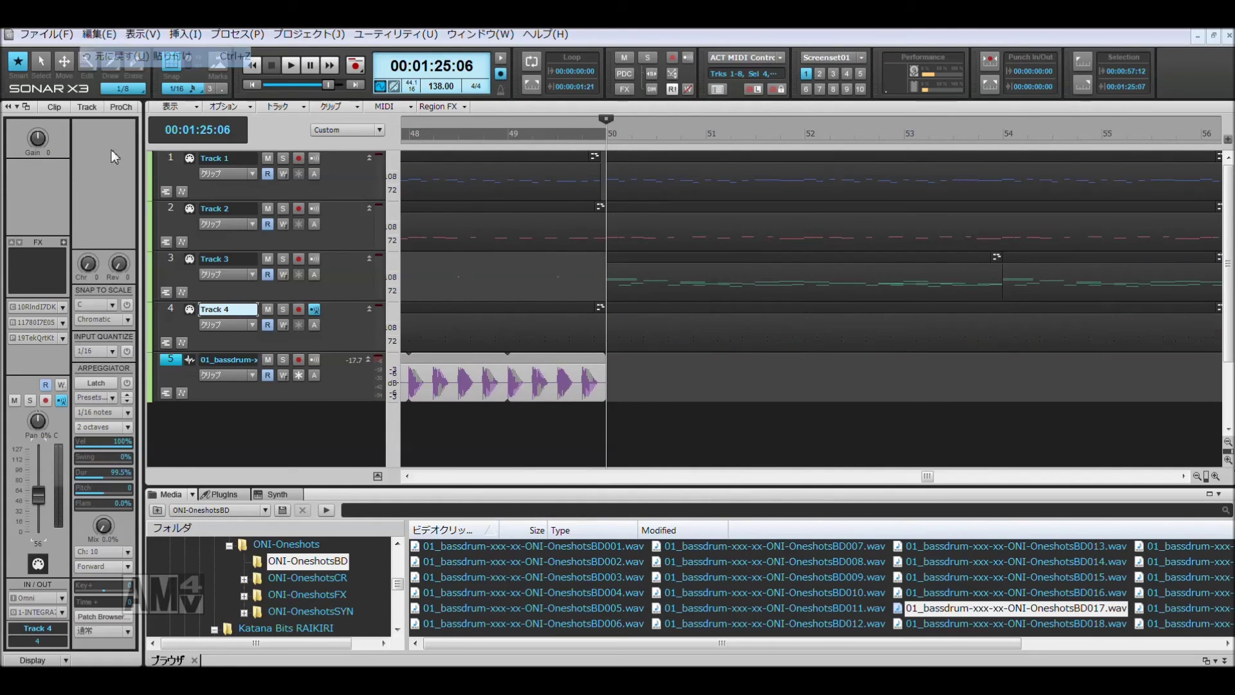
Step: Paste the copied loop onto the bass drum track at measure 50 and play it from there
{"action": "left_click", "coordinate": [170, 366]}
{"action": "key", "text": "ctrl+v"}
{"action": "key", "text": "space"}
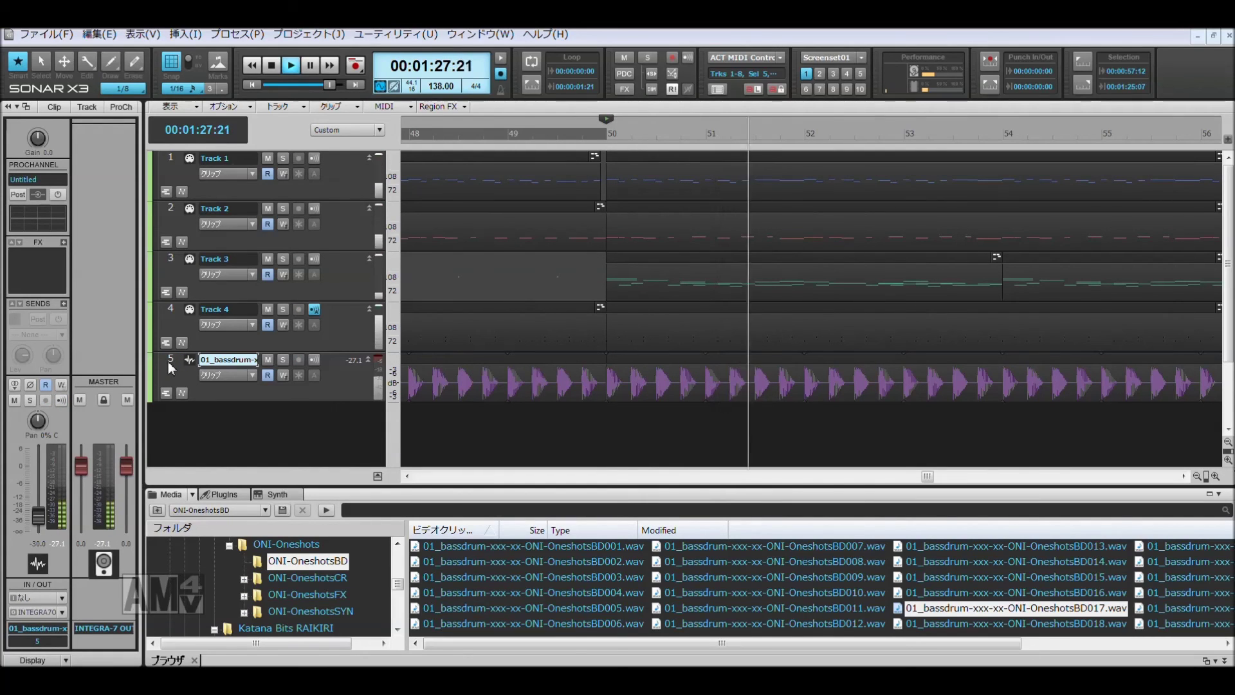
{"action": "key", "text": "space"}
Step: Copy the bass drum hits in measures 34 and 35 and paste them at measure 32 on the same track
{"action": "scroll", "coordinate": [519, 308], "scroll_direction": "left", "scroll_amount": 8}
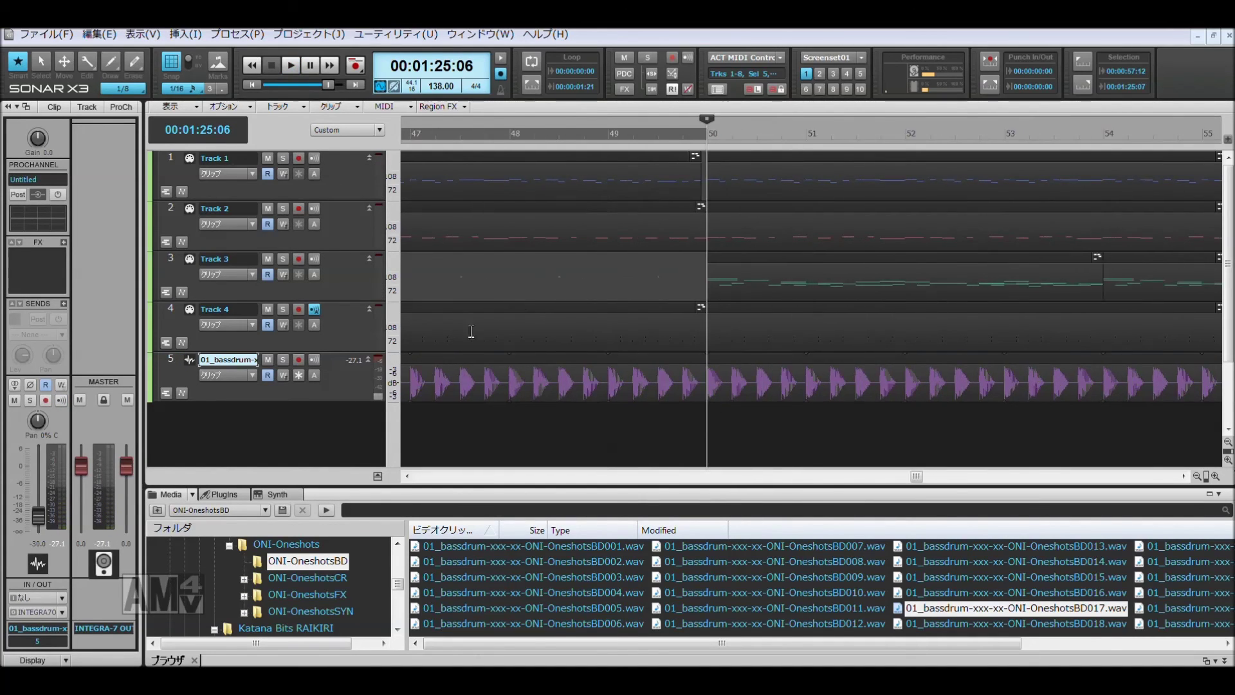
{"action": "scroll", "coordinate": [412, 323], "scroll_direction": "left", "scroll_amount": 7}
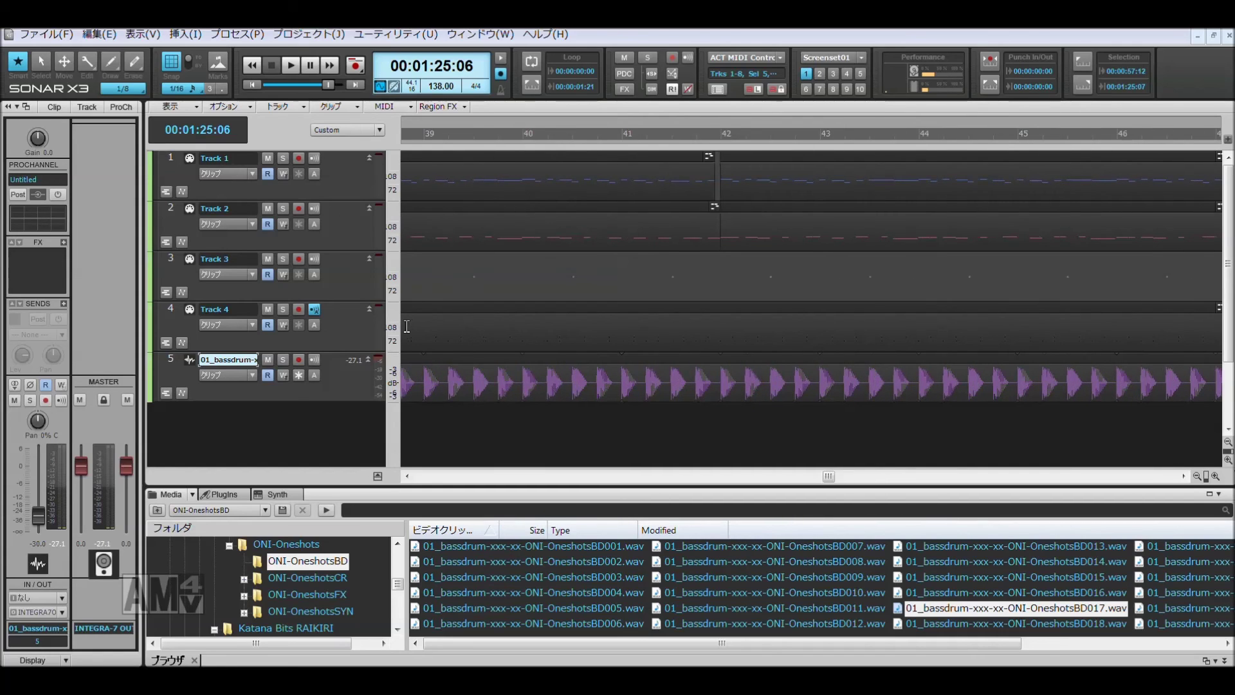
{"action": "scroll", "coordinate": [406, 315], "scroll_direction": "left", "scroll_amount": 6}
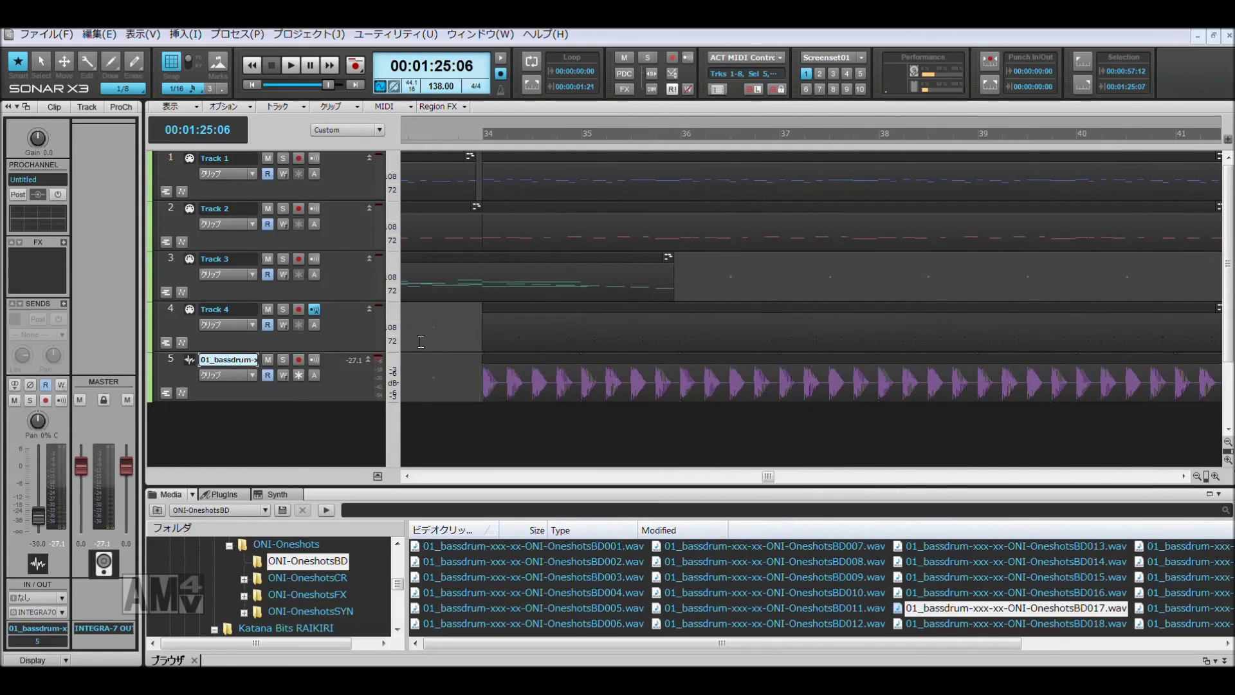
{"action": "left_click_drag", "start_coordinate": [1037, 400], "coordinate": [812, 390]}
{"action": "left_click", "coordinate": [926, 132]}
{"action": "key", "text": "ctrl+c"}
{"action": "left_click", "coordinate": [722, 298]}
{"action": "left_click", "coordinate": [614, 365]}
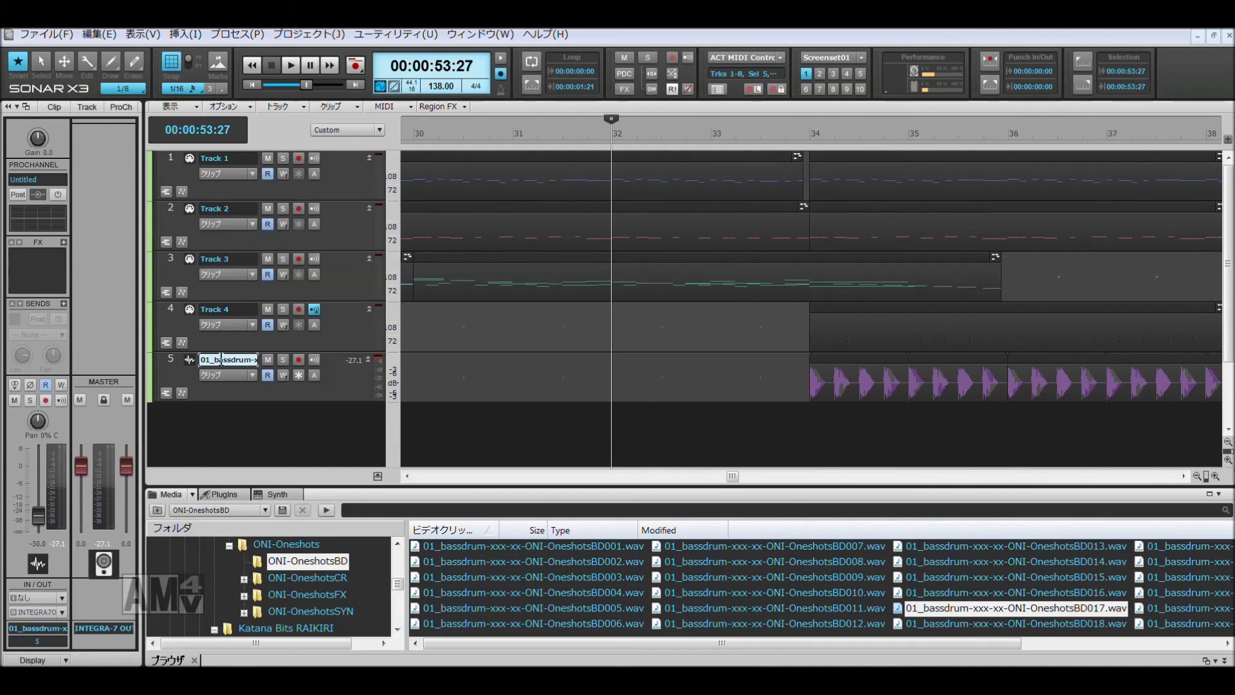
{"action": "left_click", "coordinate": [173, 364]}
{"action": "key", "text": "ctrl+v"}
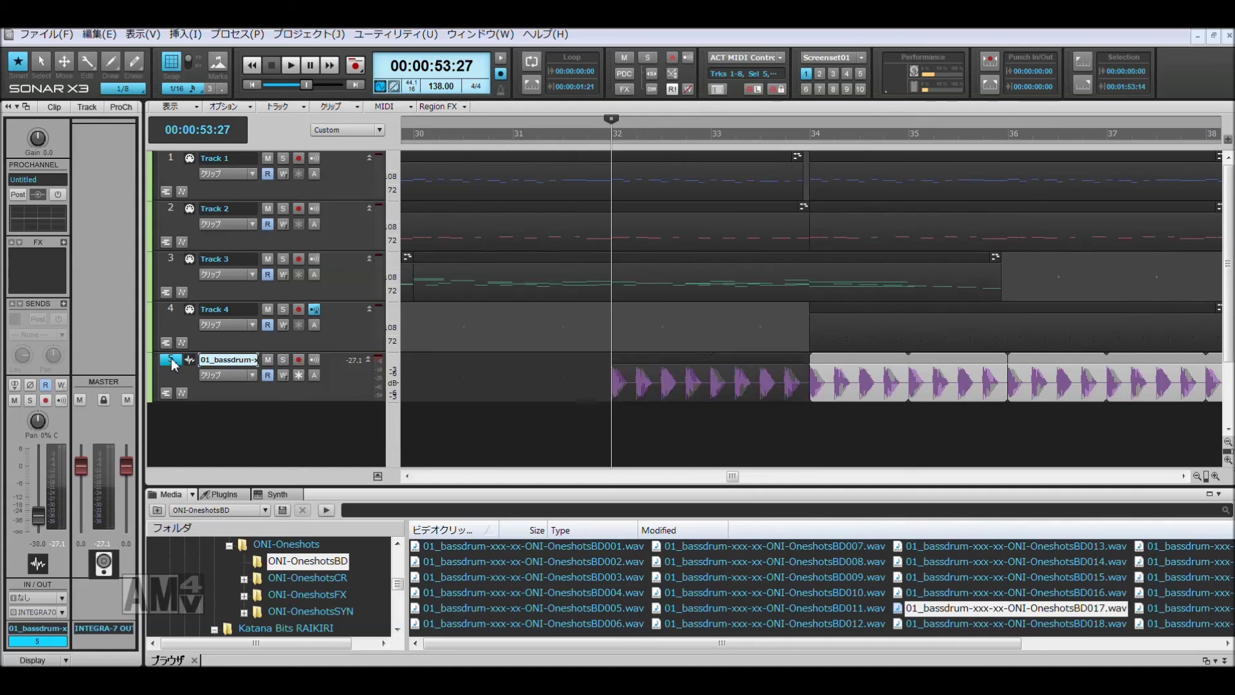
Step: Bounce the bass drum clip spanning measures 32 and 33 to a new clip
{"action": "left_click", "coordinate": [741, 390]}
{"action": "left_click", "coordinate": [247, 35]}
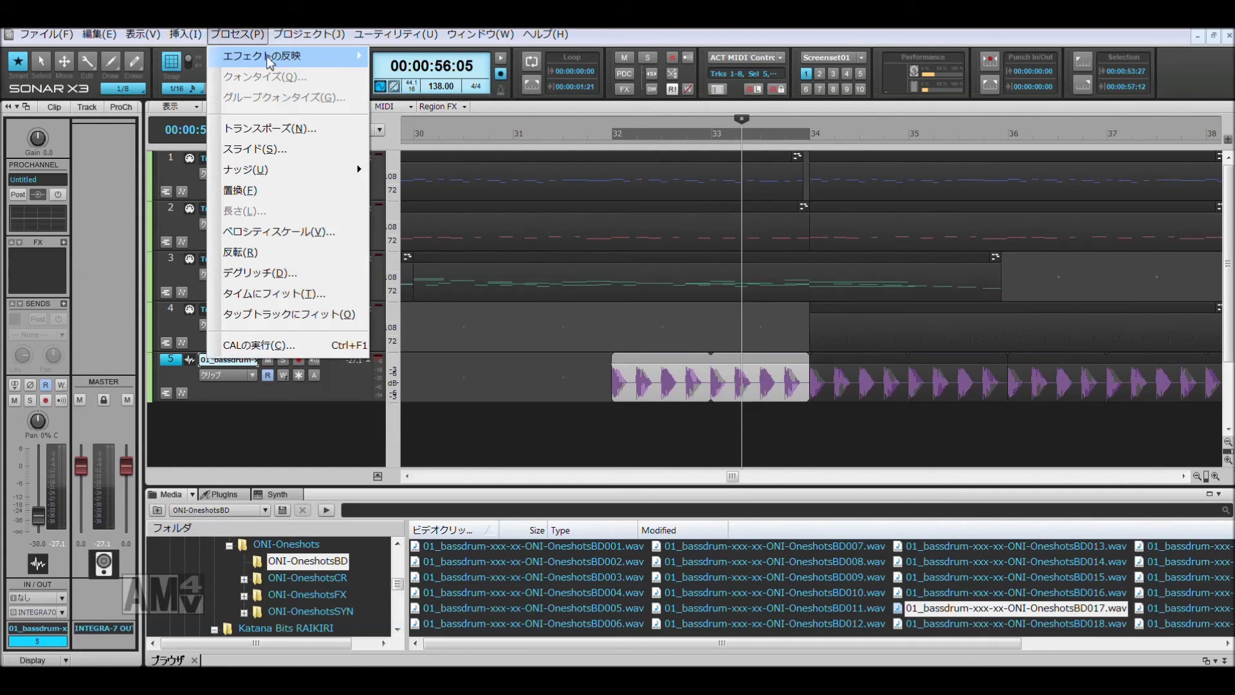
{"action": "mouse_move", "coordinate": [269, 61]}
{"action": "right_click", "coordinate": [701, 378]}
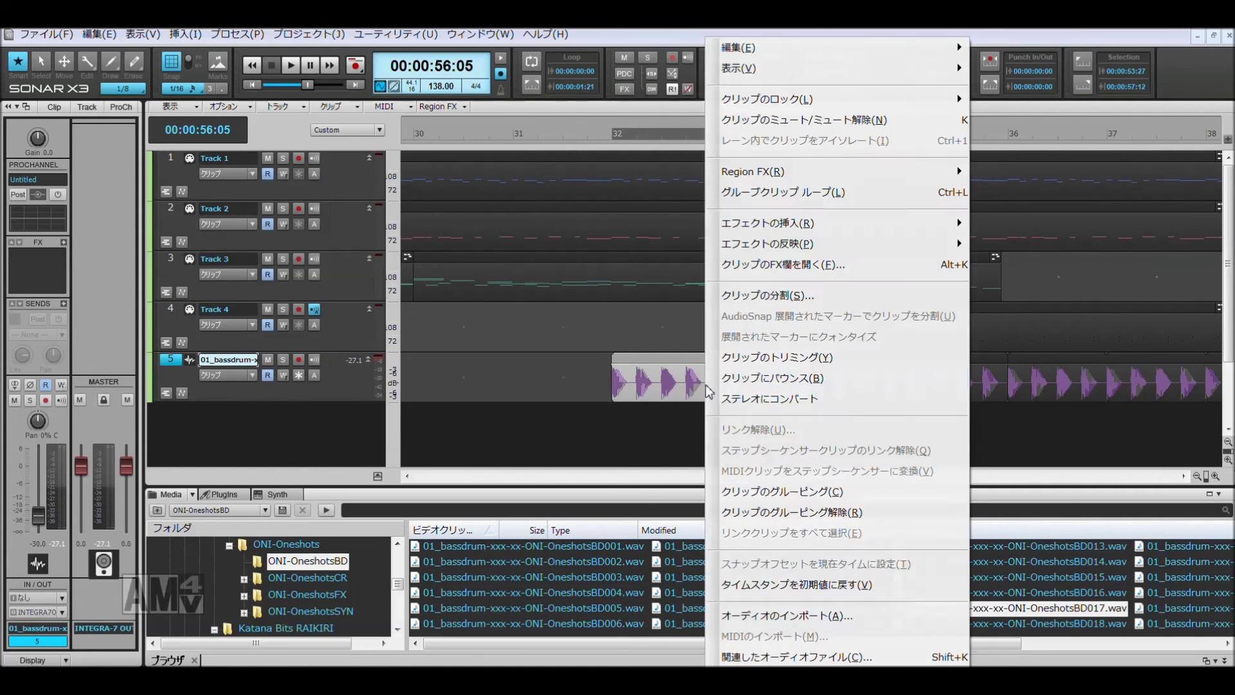
{"action": "left_click", "coordinate": [740, 375]}
Step: Try an exponential fade-in on the bass drum clip spanning measures 32 and 33
{"action": "left_click", "coordinate": [229, 36]}
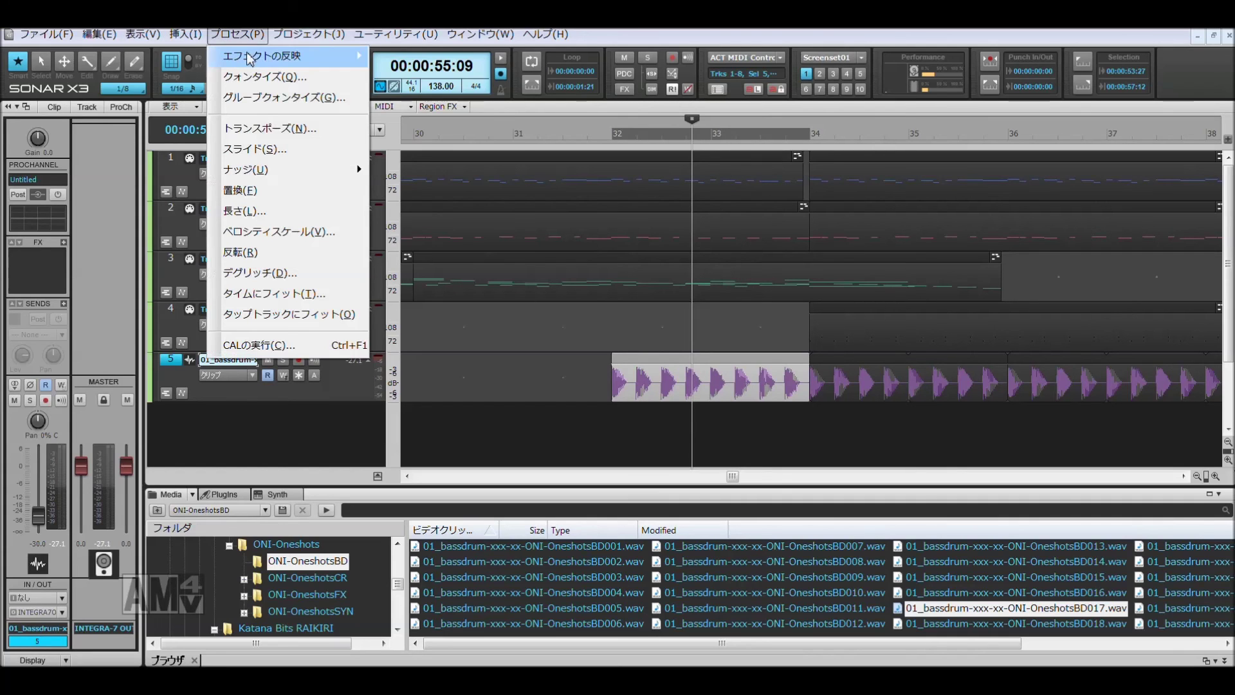
{"action": "mouse_move", "coordinate": [277, 56]}
{"action": "left_click", "coordinate": [444, 204]}
{"action": "left_click", "coordinate": [554, 239]}
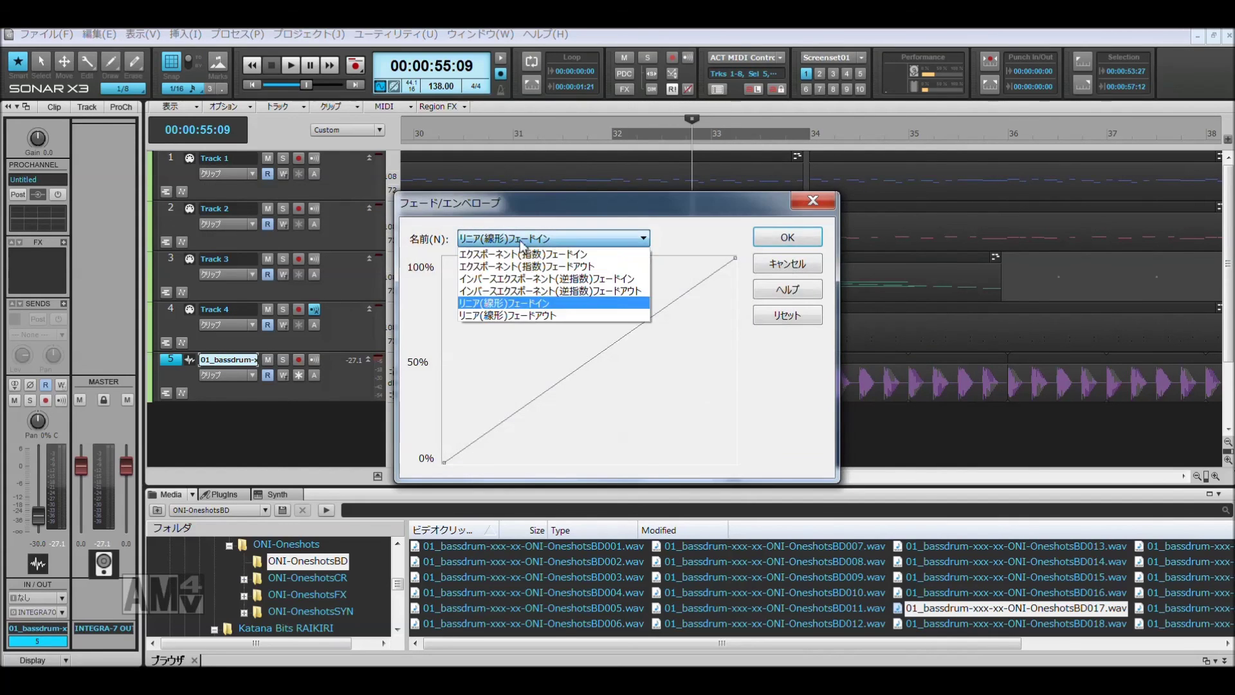
{"action": "left_click", "coordinate": [534, 257]}
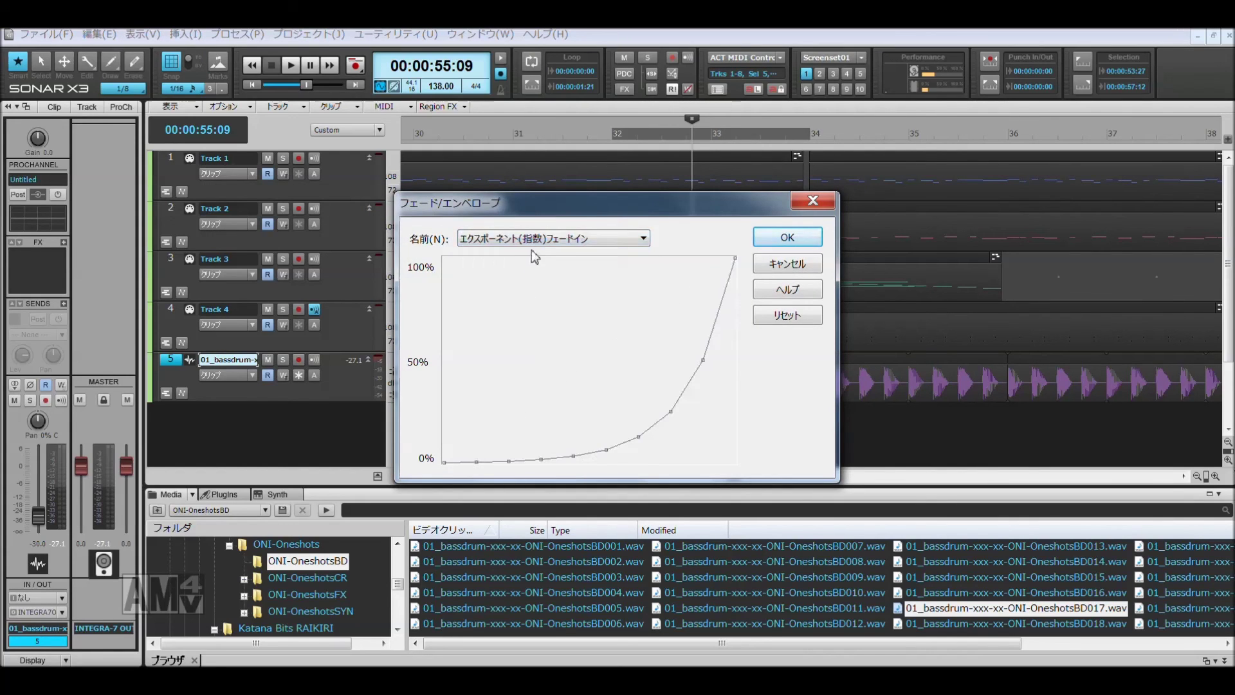
{"action": "left_click", "coordinate": [774, 241]}
Step: Play the fade-in from just before measure 32 and undo the fade
{"action": "left_click", "coordinate": [608, 373]}
{"action": "key", "text": "space"}
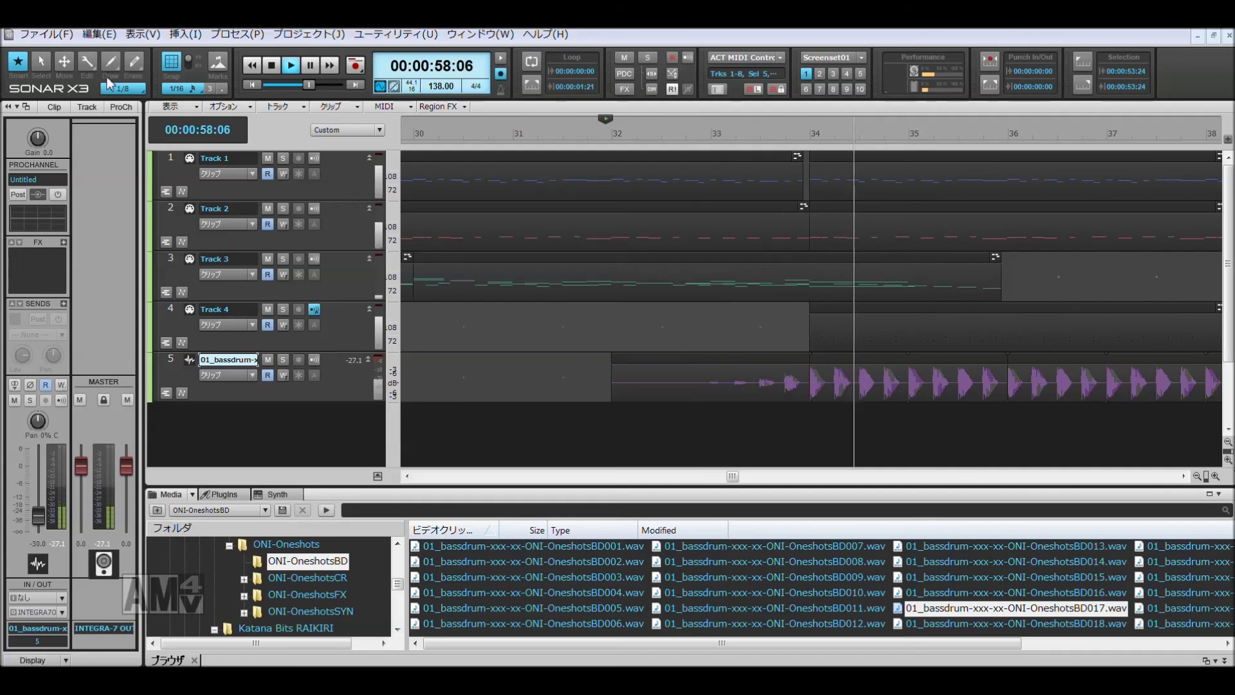
{"action": "key", "text": "space"}
{"action": "left_click", "coordinate": [98, 35]}
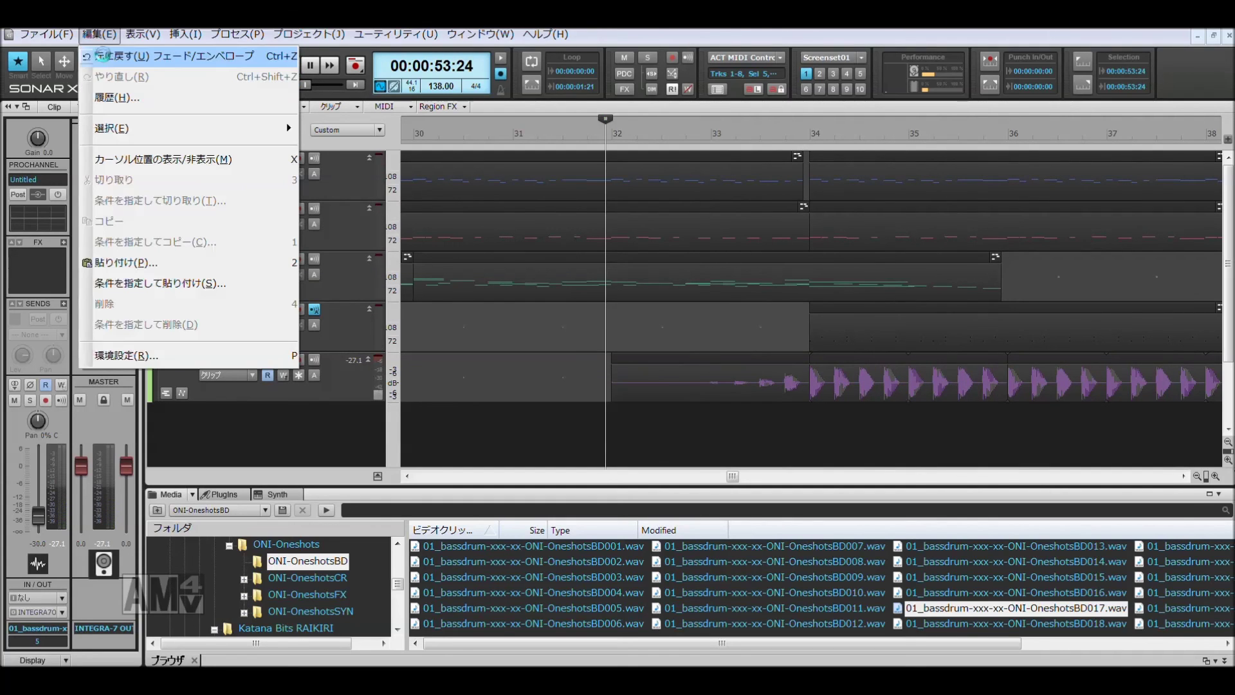
{"action": "left_click", "coordinate": [103, 55]}
Step: Apply a linear fade-in to the bass drum clip spanning measures 32 and 33, play it back, and stop at measure 50
{"action": "left_click", "coordinate": [237, 34]}
{"action": "mouse_move", "coordinate": [257, 56]}
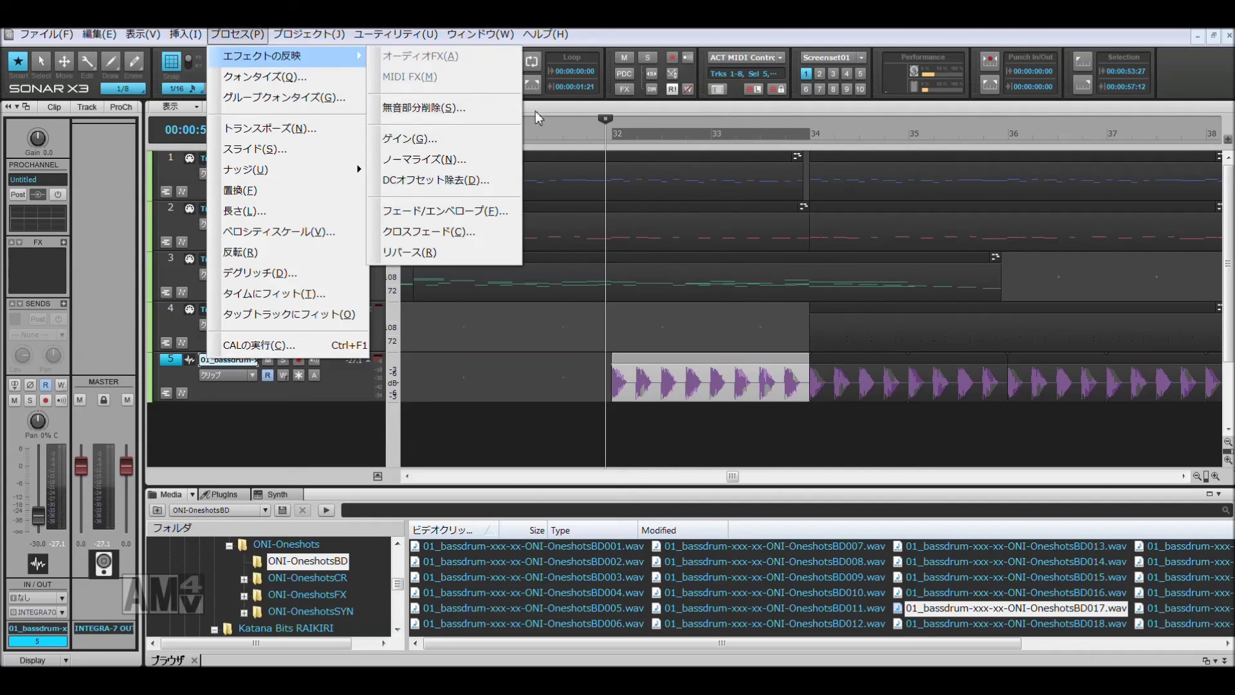
{"action": "left_click", "coordinate": [461, 211]}
{"action": "left_click", "coordinate": [560, 240]}
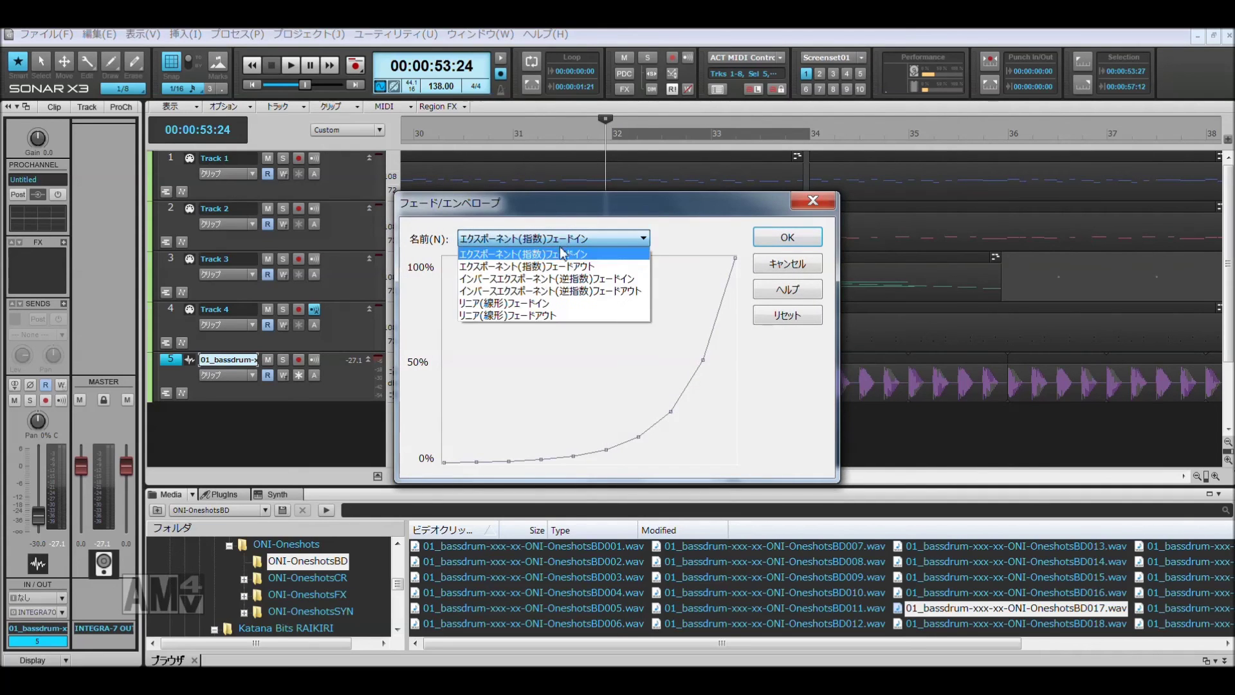
{"action": "left_click", "coordinate": [554, 304]}
{"action": "left_click", "coordinate": [814, 243]}
{"action": "key", "text": "space"}
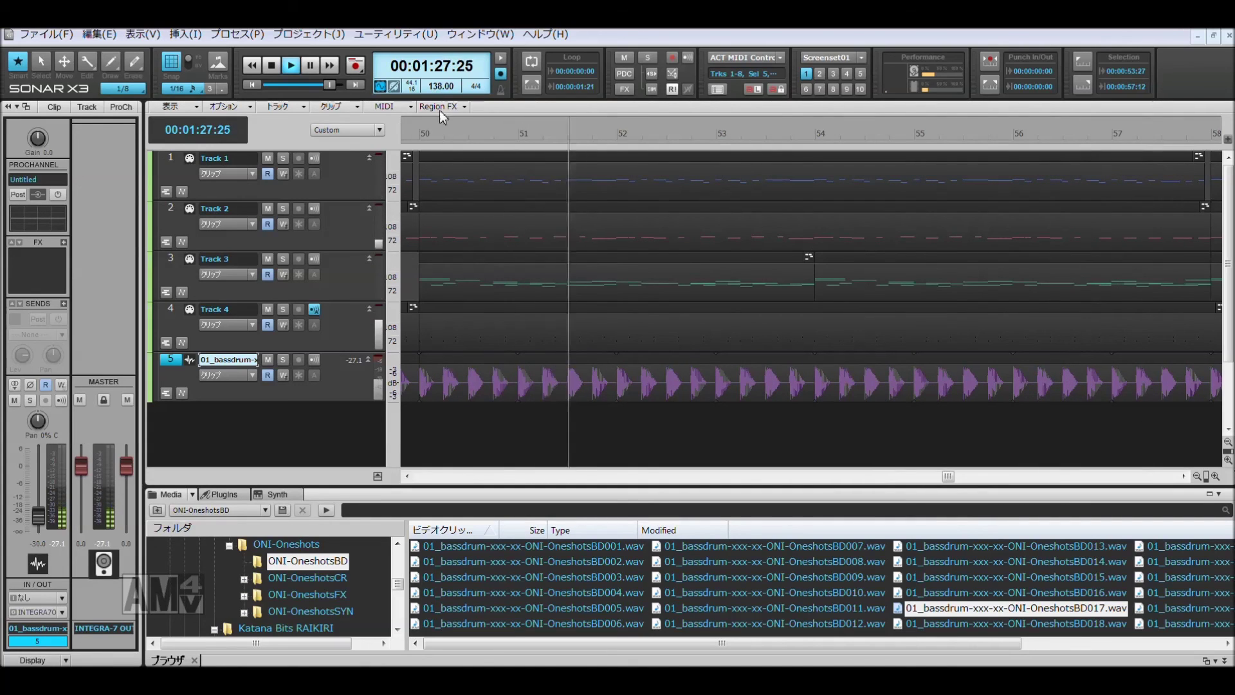
{"action": "left_click", "coordinate": [418, 133]}
{"action": "key", "text": "space"}
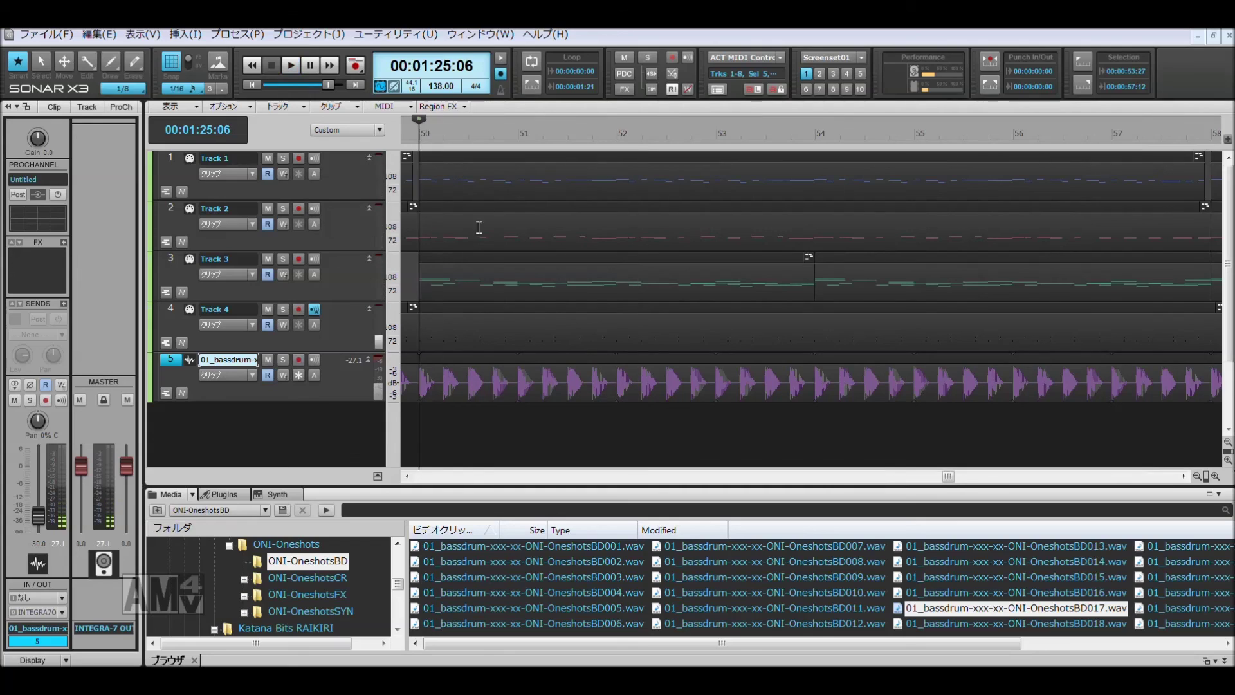
{"action": "left_click", "coordinate": [469, 259]}
{"action": "key", "text": "ctrl+c"}
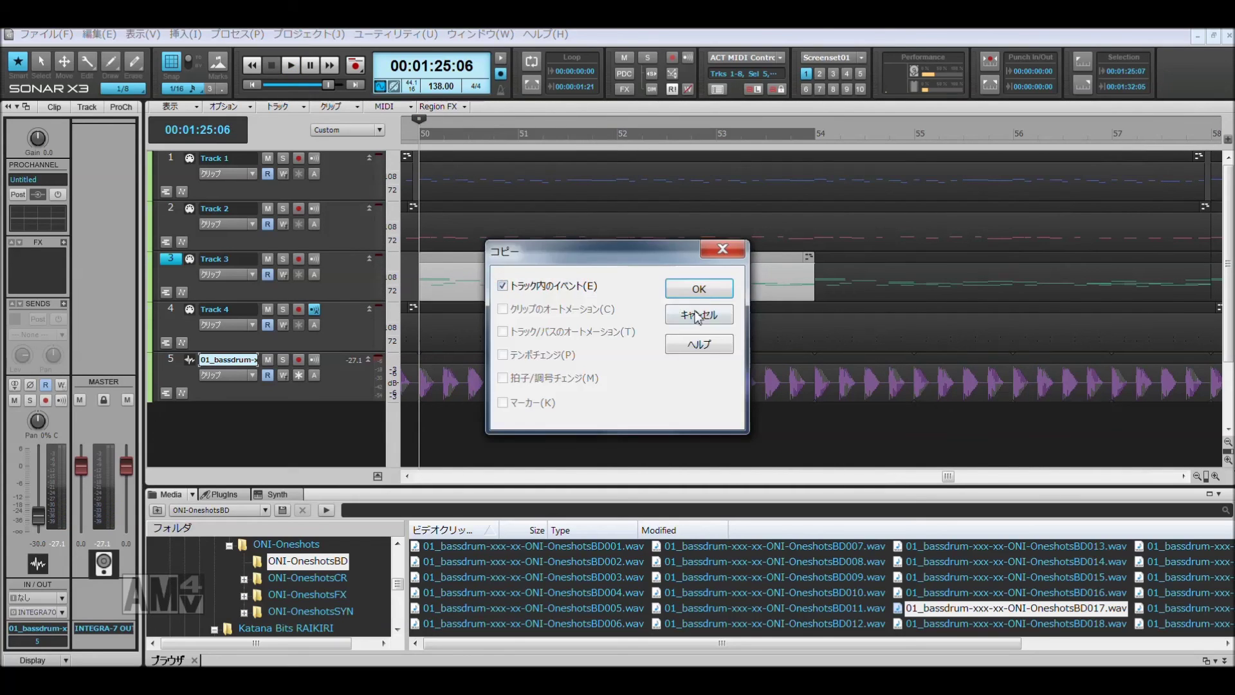
{"action": "left_click", "coordinate": [700, 312]}
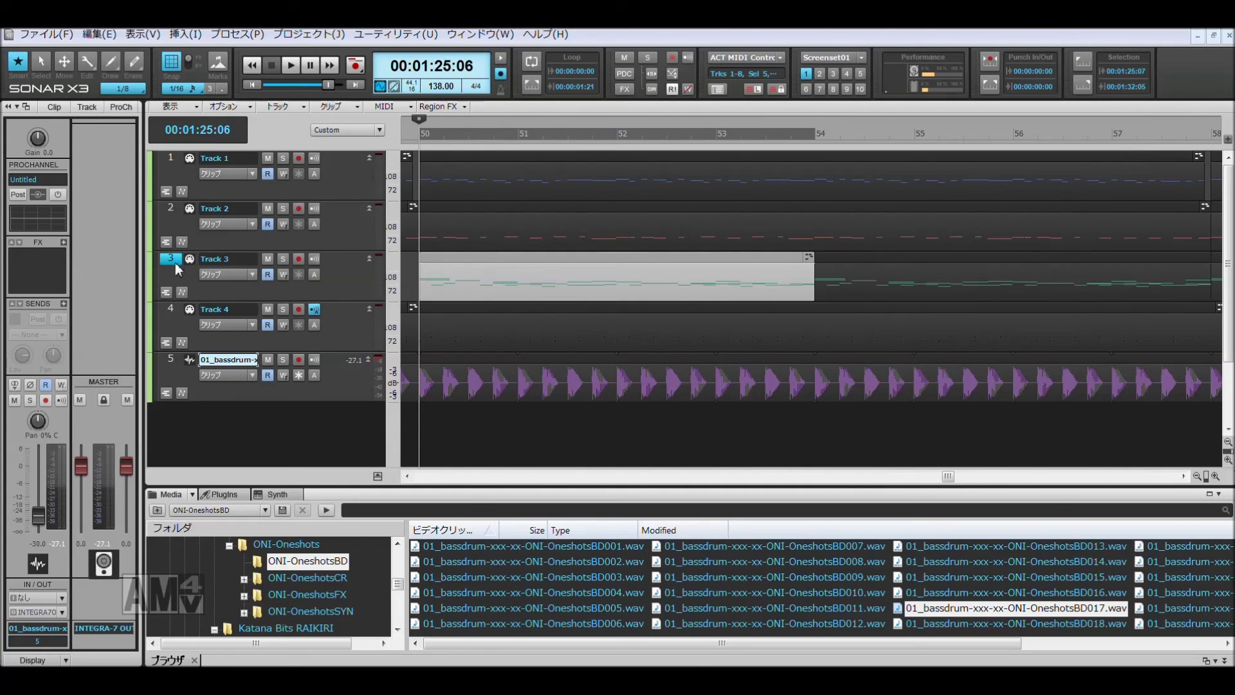
Step: Bounce the four Track 3 clips from measure 50 through measure 65 into a single clip and copy it
{"action": "left_click", "coordinate": [1196, 477]}
{"action": "left_click_drag", "start_coordinate": [971, 283], "coordinate": [1126, 282]}
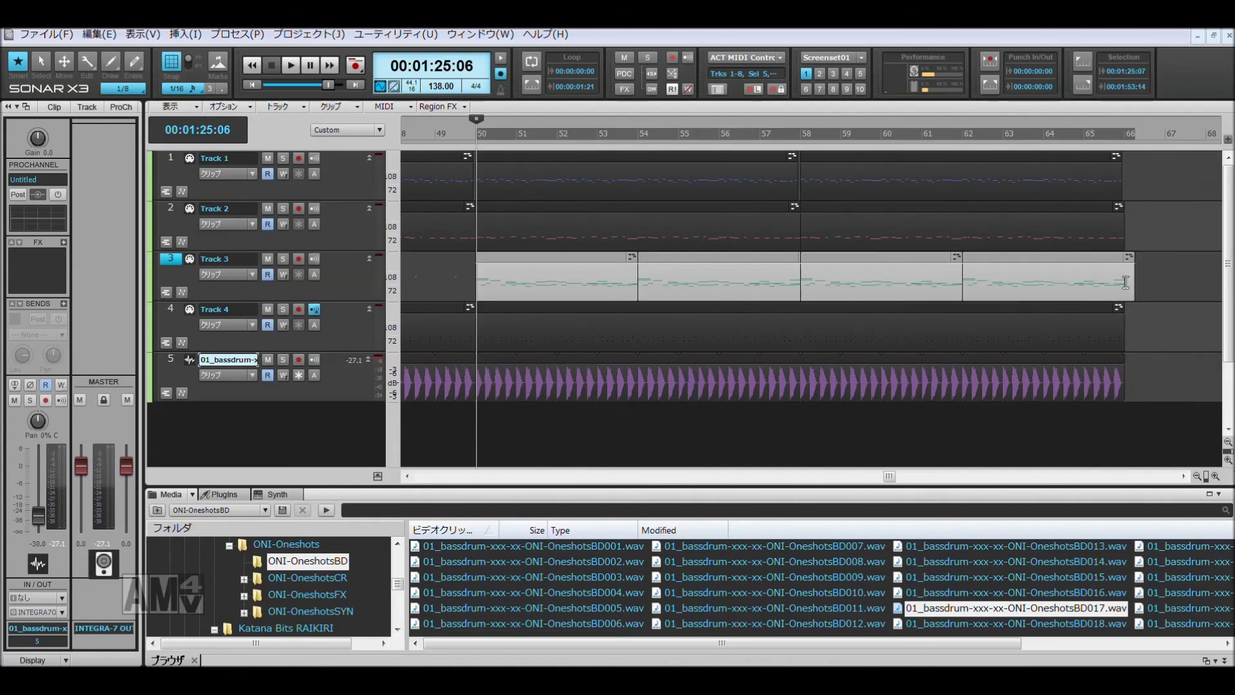
{"action": "right_click", "coordinate": [903, 290]}
{"action": "left_click", "coordinate": [942, 372]}
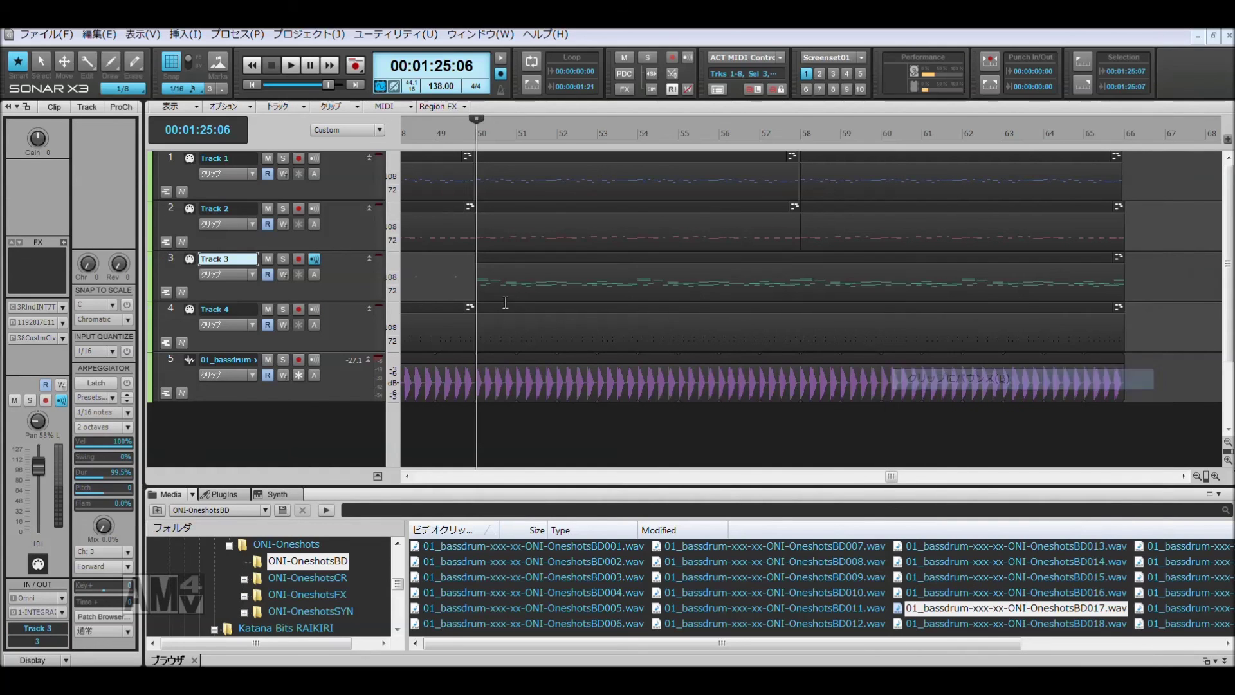
{"action": "left_click", "coordinate": [520, 271]}
{"action": "key", "text": "ctrl+c"}
{"action": "key", "text": "Return"}
{"action": "left_click", "coordinate": [1216, 476]}
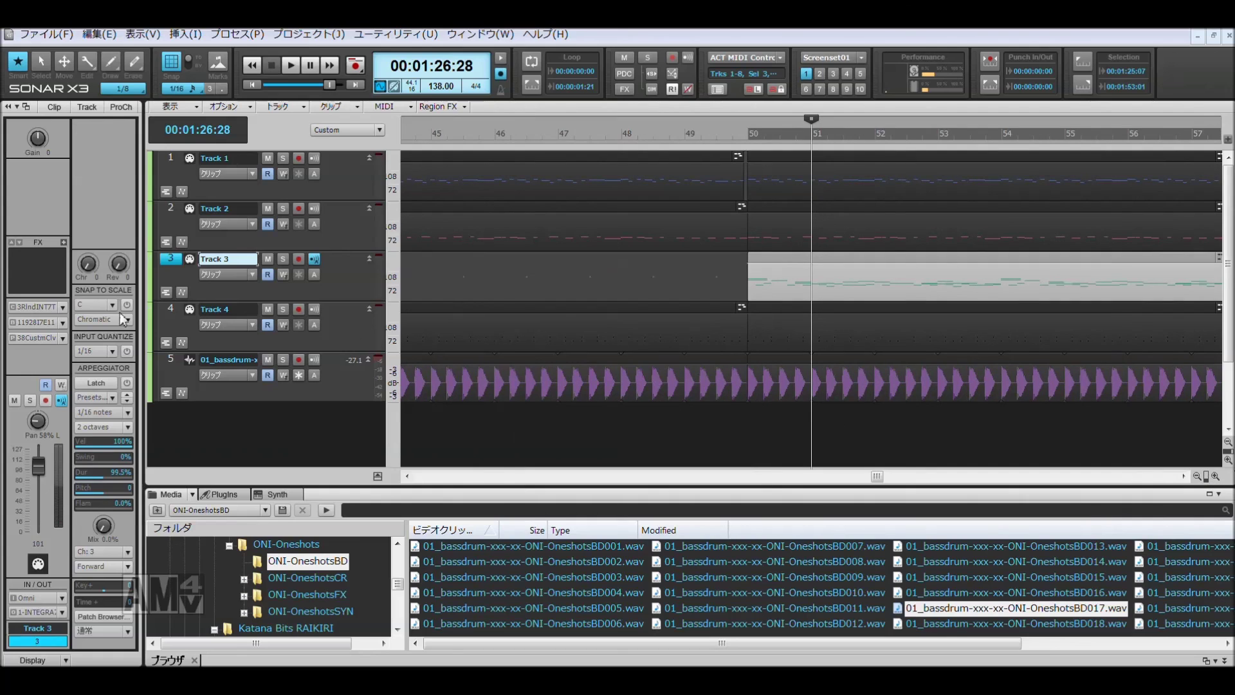
Step: Insert a new MIDI track and set its output channel to 5: Roland INTEGRA-7:Tone
{"action": "left_click", "coordinate": [186, 34]}
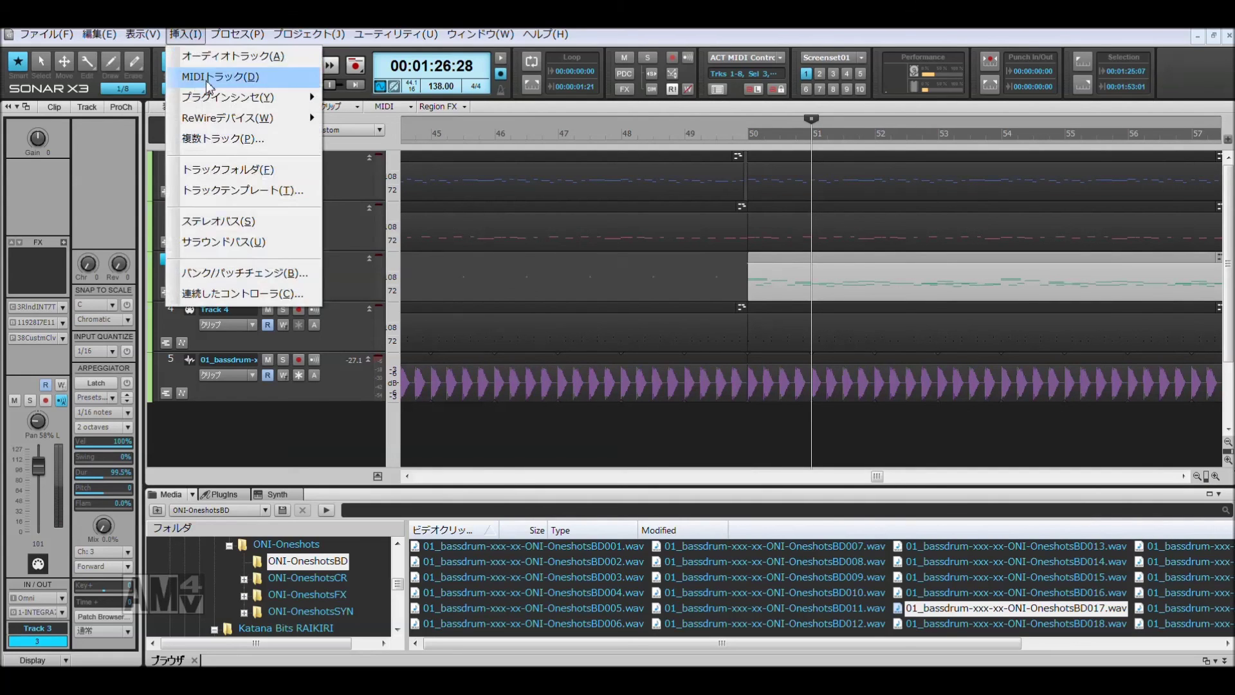
{"action": "left_click", "coordinate": [199, 75]}
{"action": "left_click", "coordinate": [68, 307]}
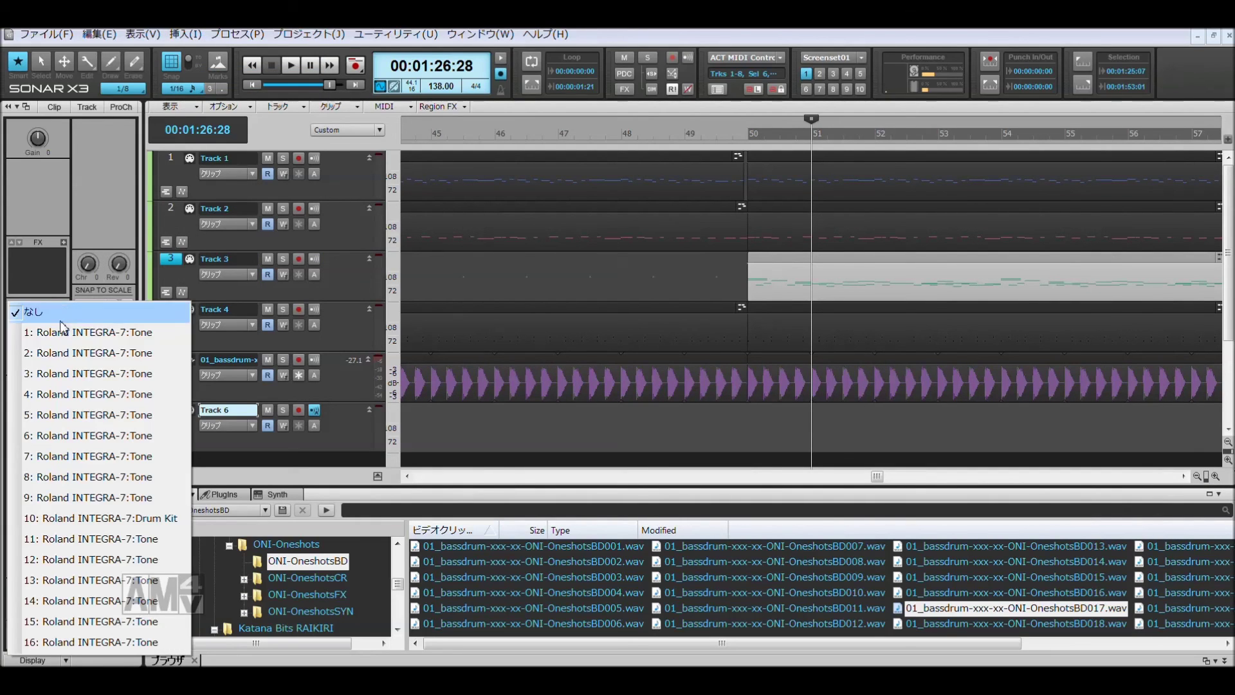
{"action": "left_click", "coordinate": [57, 354]}
{"action": "left_click", "coordinate": [64, 307]}
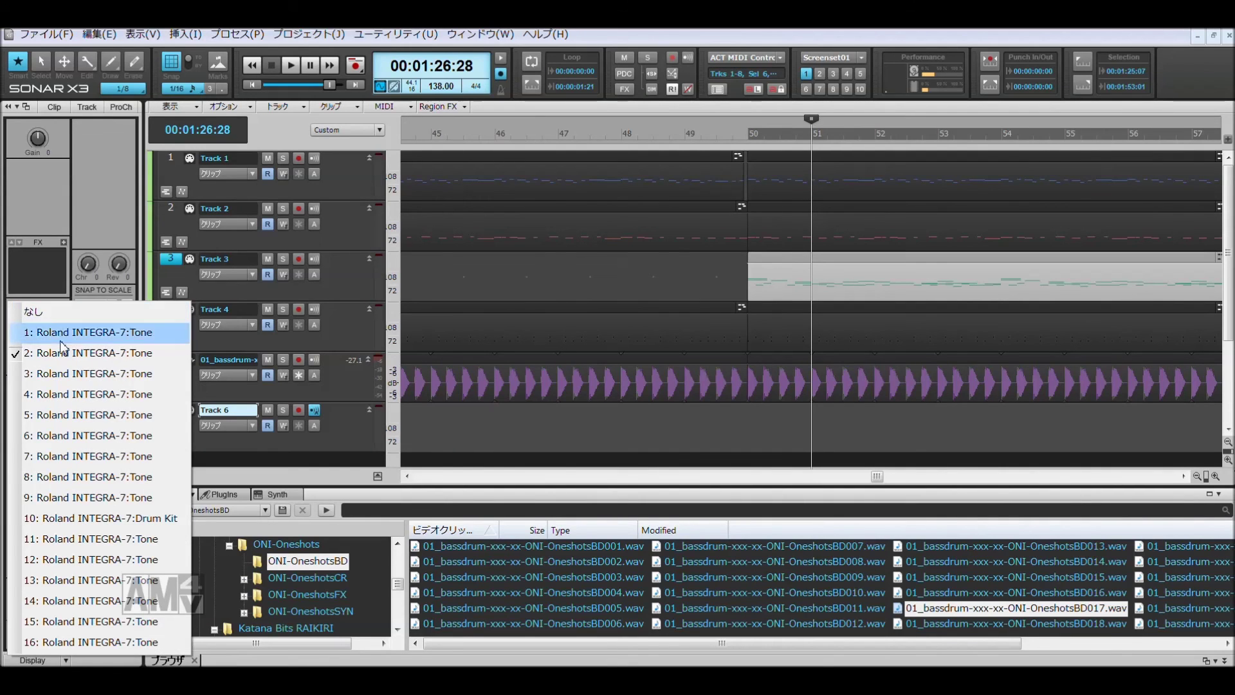
{"action": "left_click", "coordinate": [57, 415]}
Step: Set Track 6 to bank 11457-INTEGRA-7 Preset SN Acoustic Tone 129-256 and patch 207:Tape Strings
{"action": "left_click", "coordinate": [64, 323]}
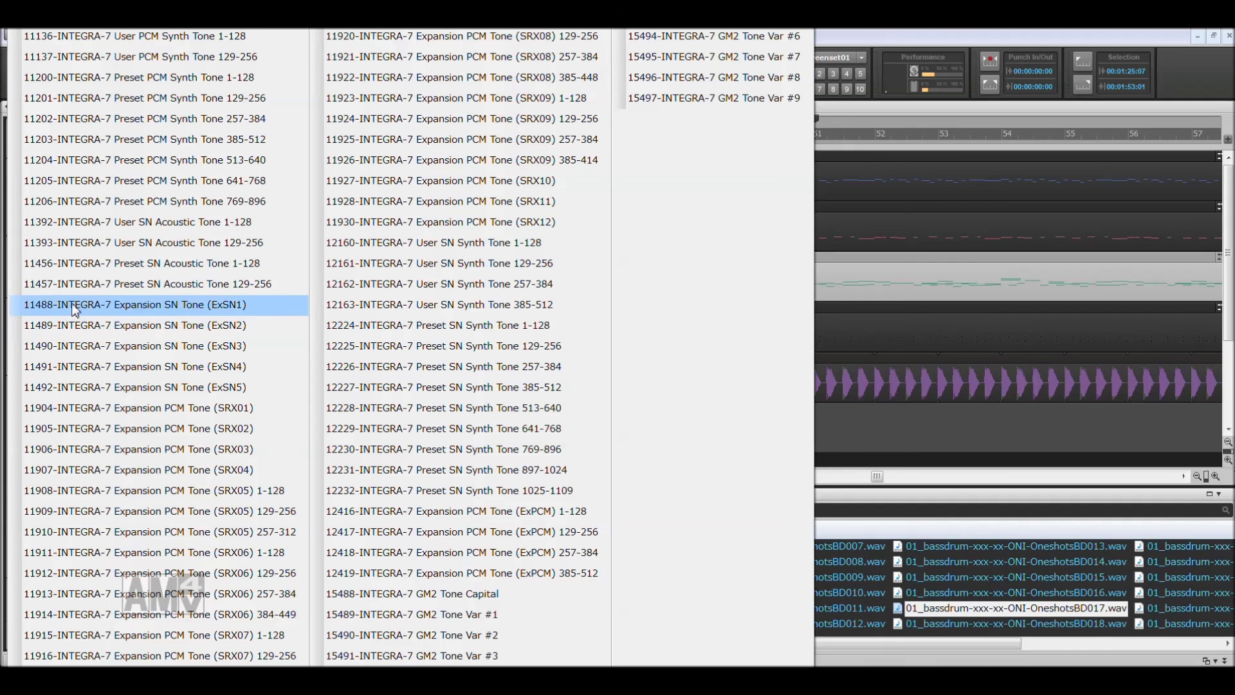
{"action": "left_click", "coordinate": [87, 288]}
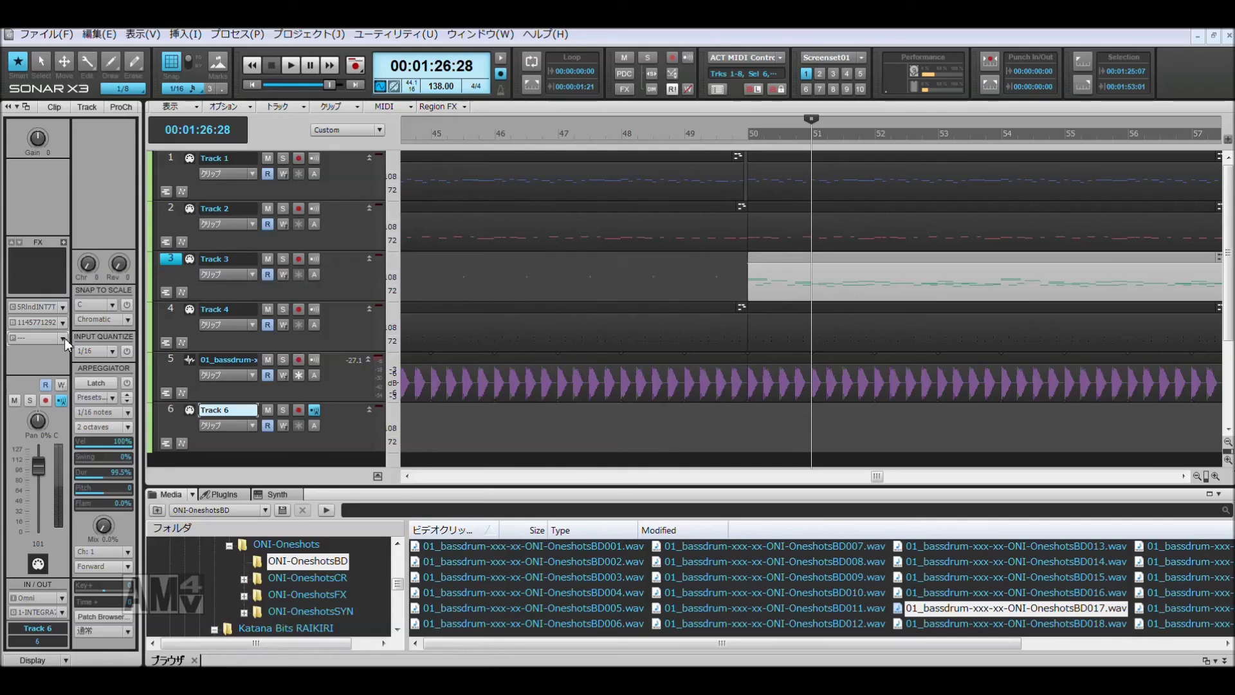
{"action": "left_click", "coordinate": [64, 338]}
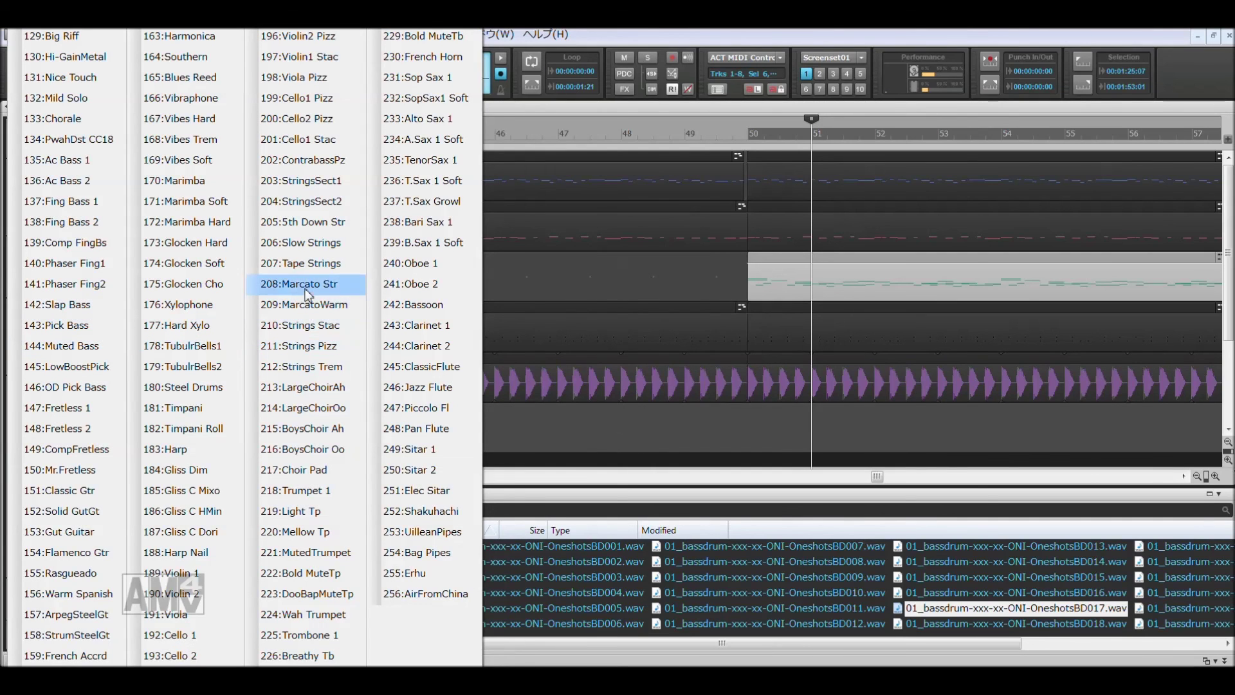
{"action": "left_click", "coordinate": [300, 263]}
Step: Paste the copied Track 3 clip onto Track 6 at measure 50 and play from there
{"action": "left_click", "coordinate": [170, 410]}
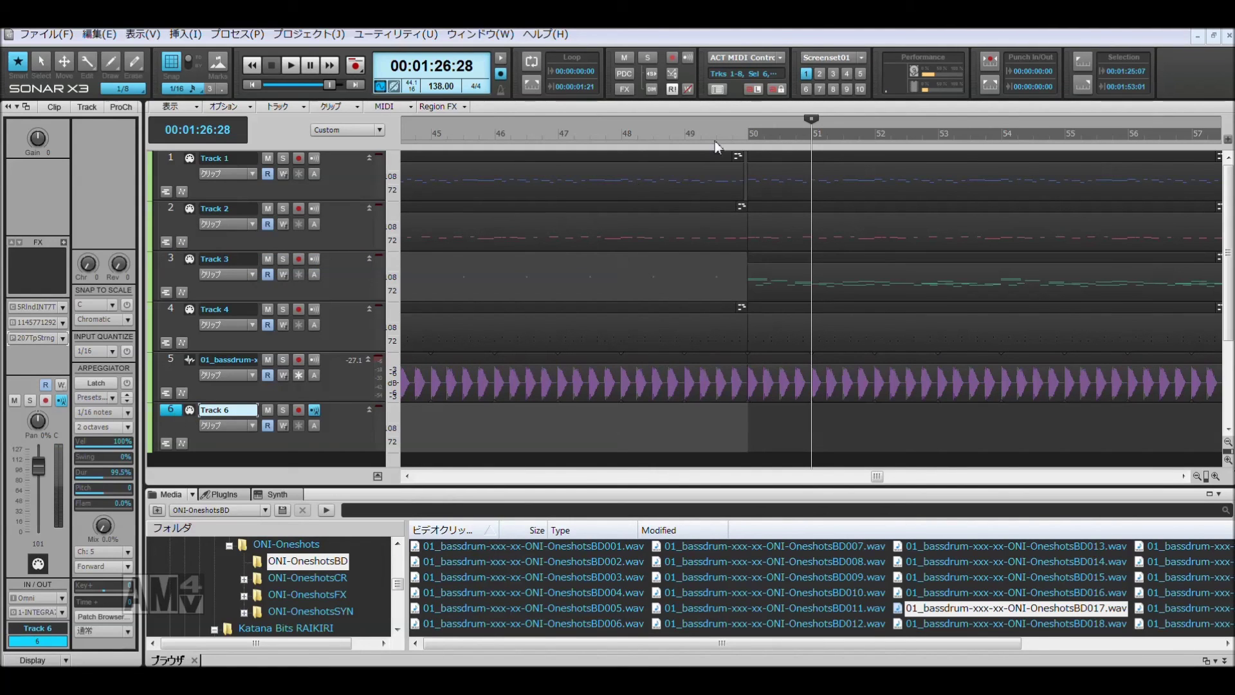
{"action": "left_click", "coordinate": [749, 141]}
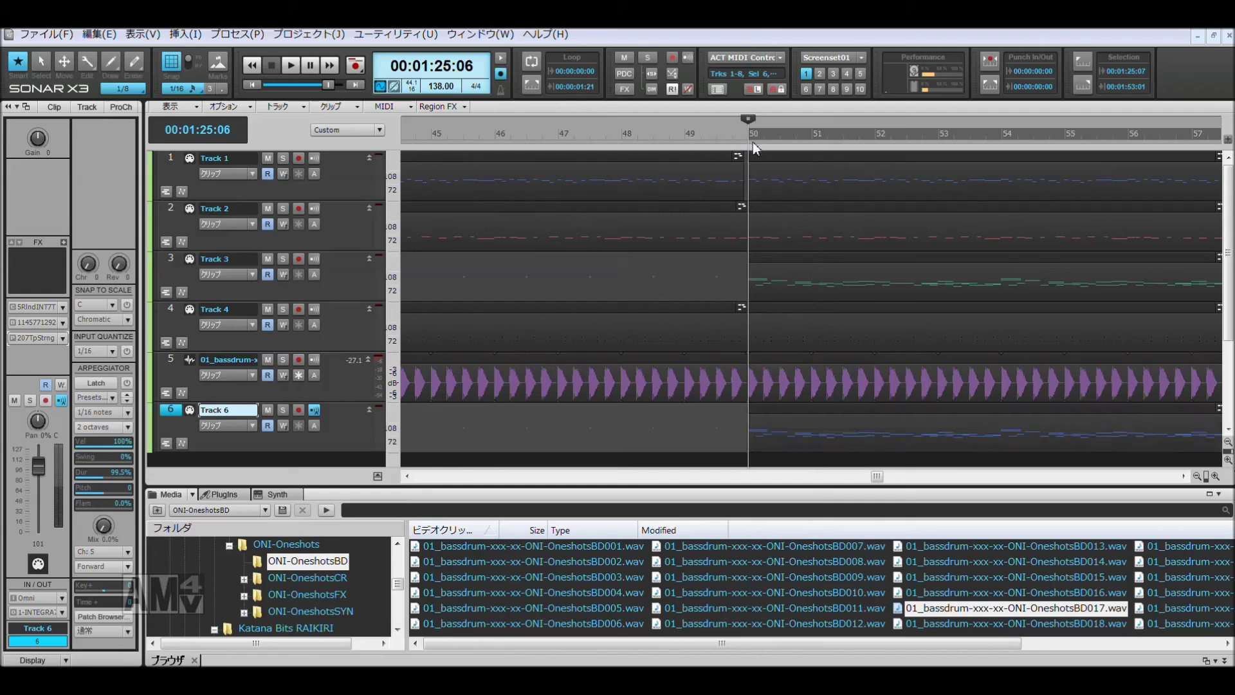
{"action": "key", "text": "space"}
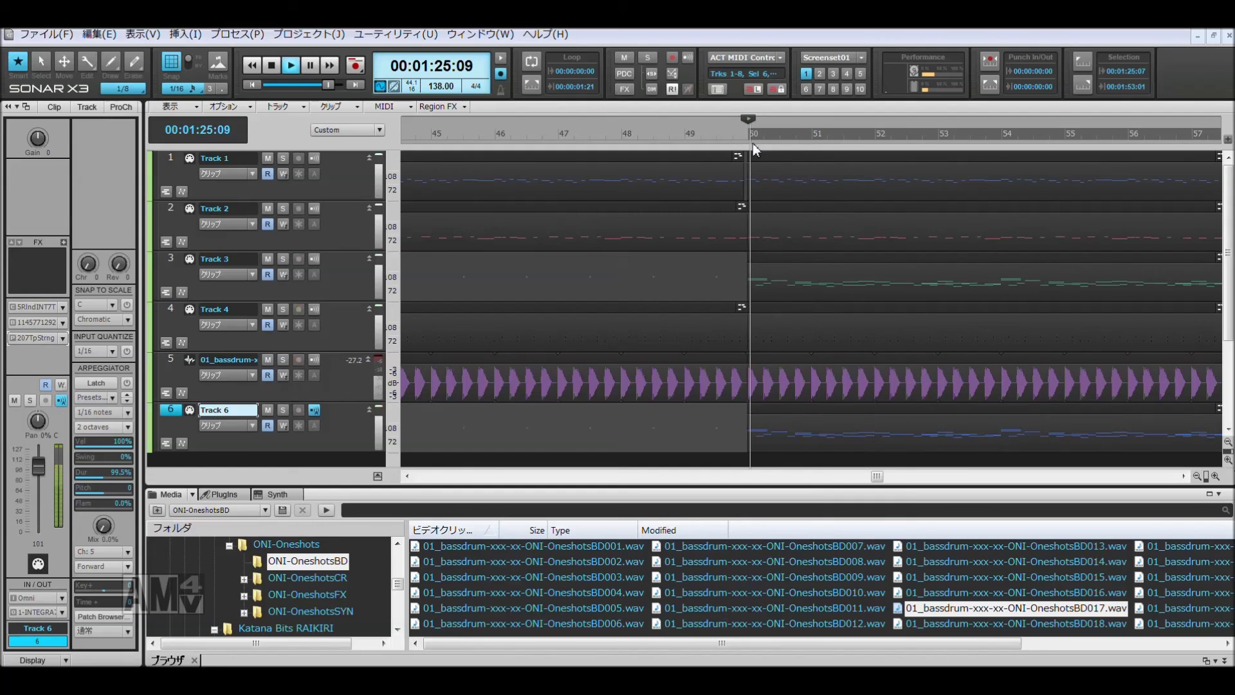
Step: Set Track 6 to patch 200:Cello2 Pizz with its pan at 67% R and volume at 73
{"action": "left_click", "coordinate": [63, 338]}
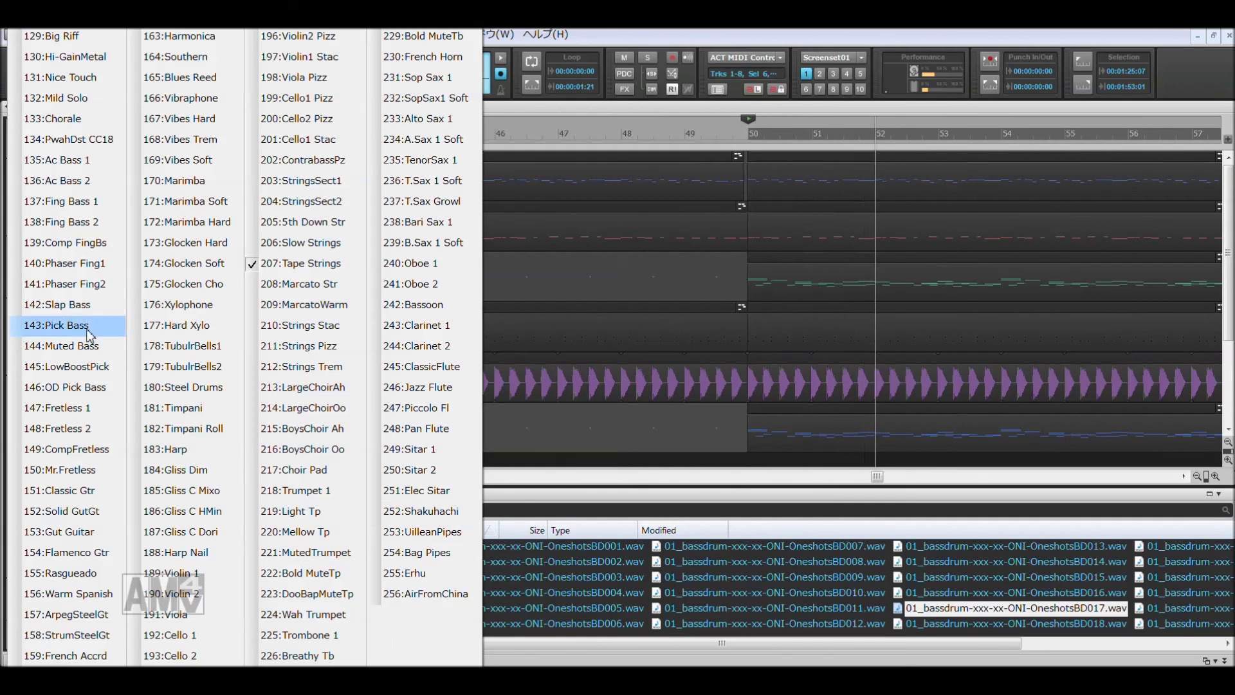
{"action": "left_click", "coordinate": [327, 120]}
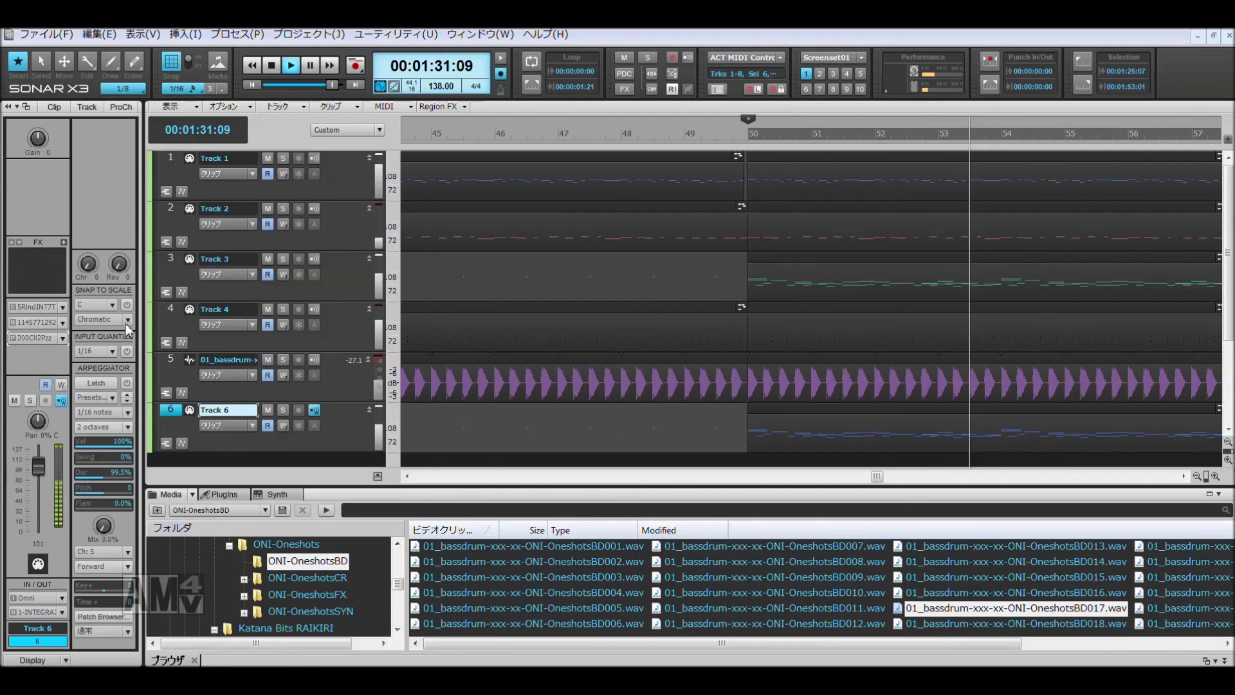
{"action": "left_click_drag", "start_coordinate": [38, 421], "coordinate": [38, 399]}
{"action": "left_click_drag", "start_coordinate": [39, 468], "coordinate": [38, 484]}
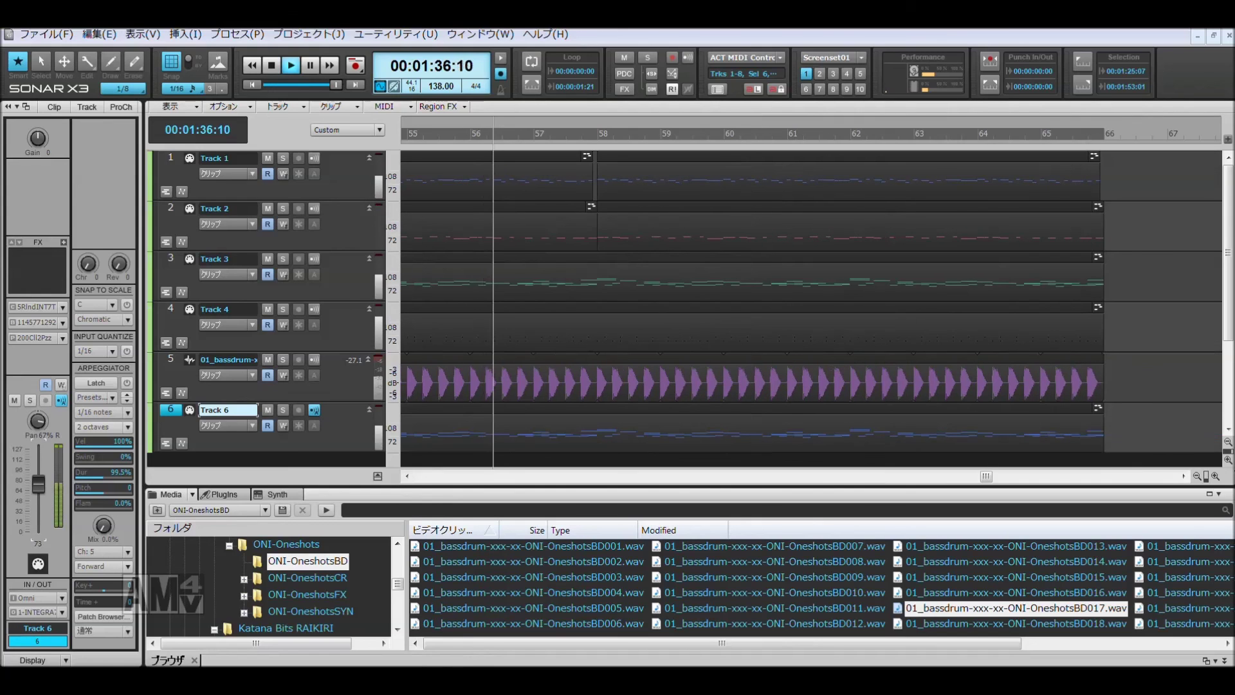
Step: Try patches 208:Marcato Str, 175:Glocken Cho and 176:Xylophone on Track 6 during playback
{"action": "left_click", "coordinate": [61, 337]}
{"action": "left_click", "coordinate": [287, 284]}
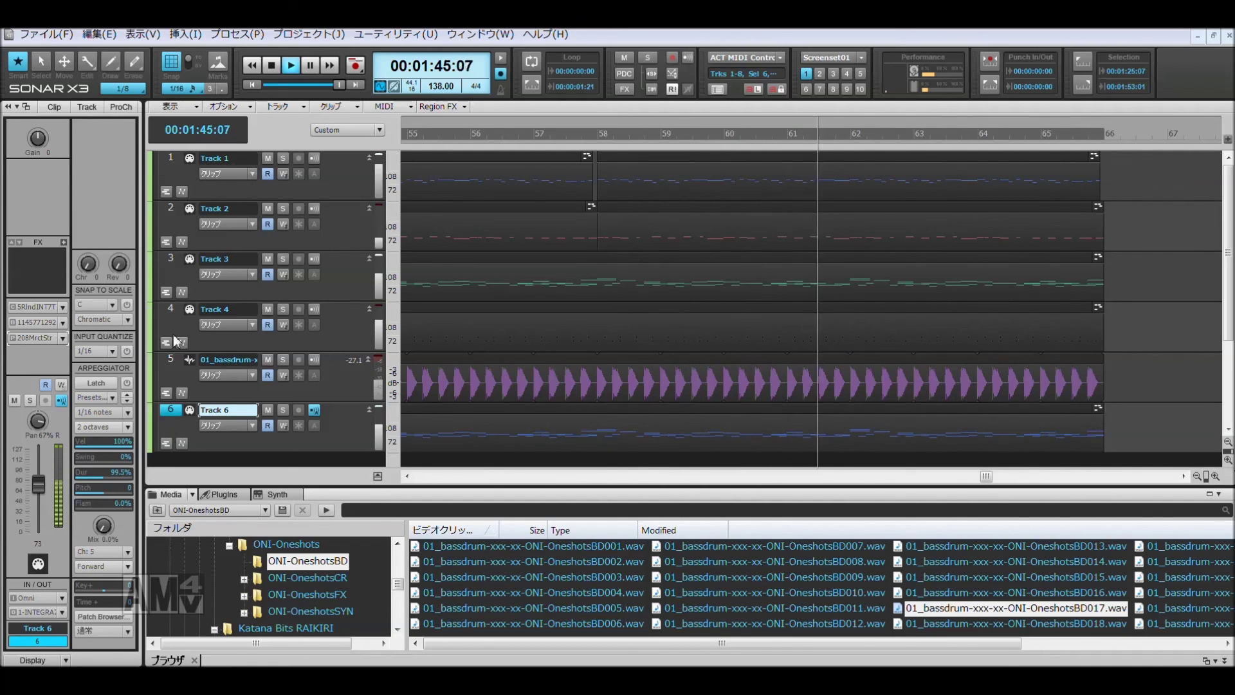
{"action": "left_click", "coordinate": [63, 337]}
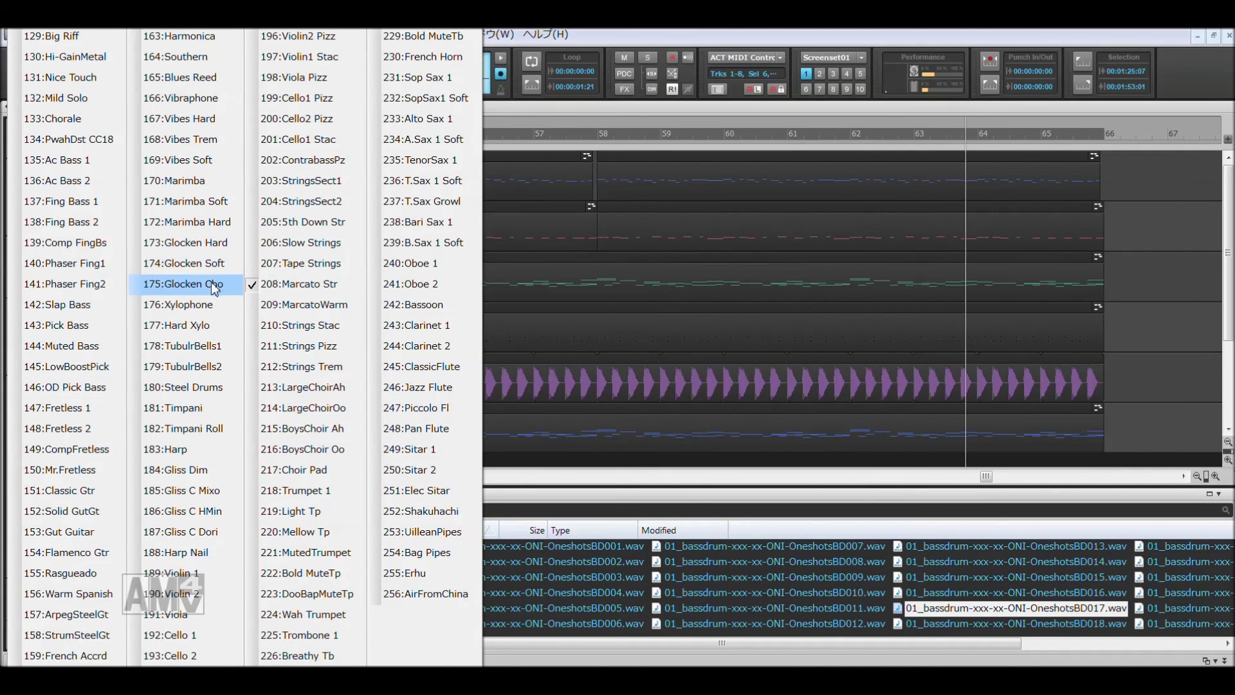
{"action": "left_click", "coordinate": [211, 282]}
{"action": "left_click", "coordinate": [63, 338]}
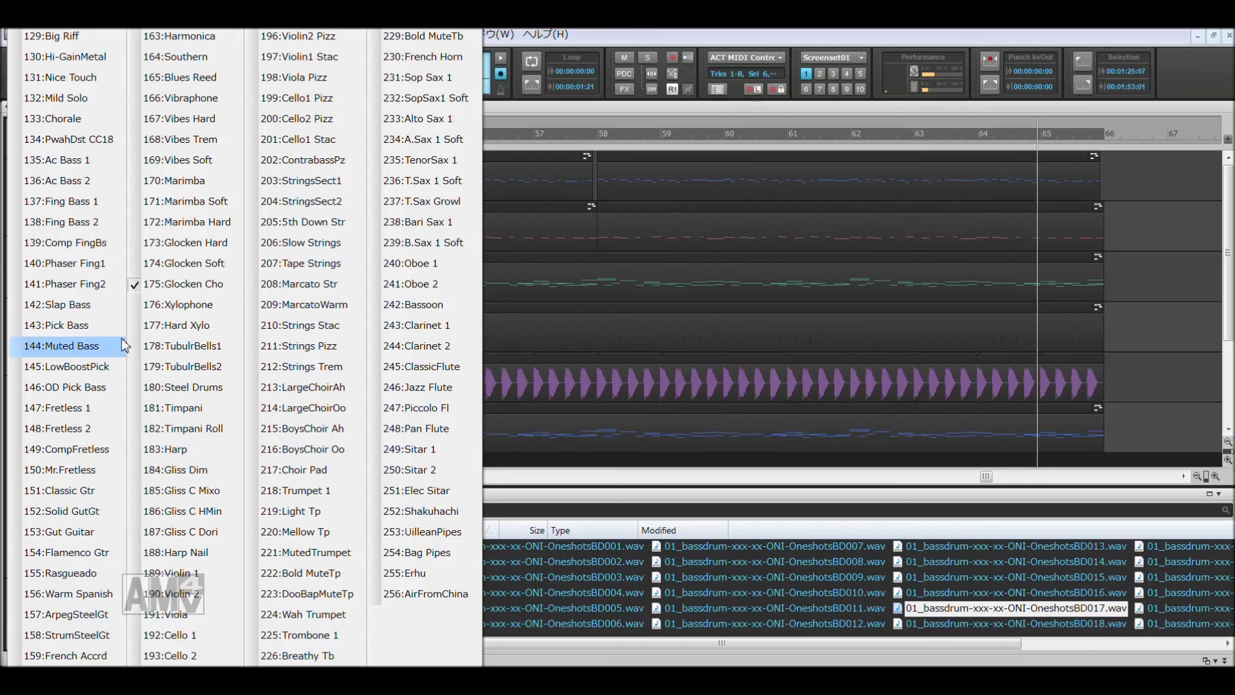
{"action": "left_click", "coordinate": [171, 313]}
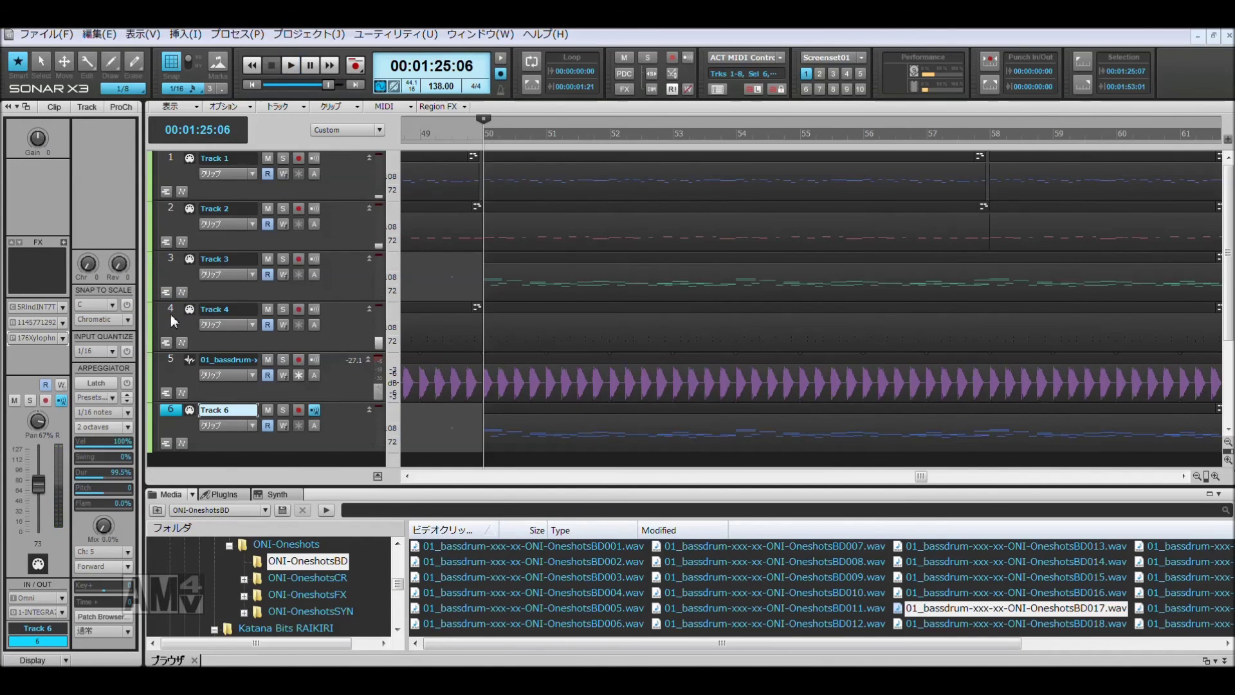
Step: Lower Track 6's volume to 52, and solo the track while changing its patch to 177:Hard Xylo
{"action": "left_click_drag", "start_coordinate": [33, 491], "coordinate": [34, 503]}
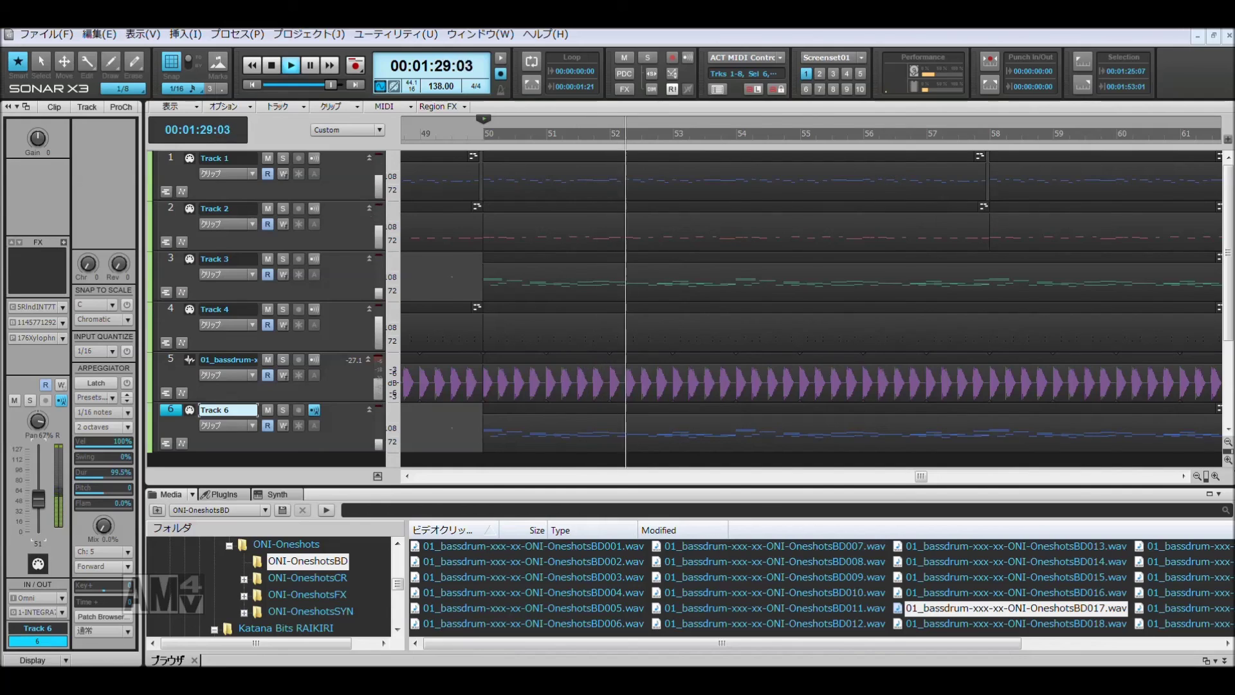
{"action": "left_click", "coordinate": [30, 399]}
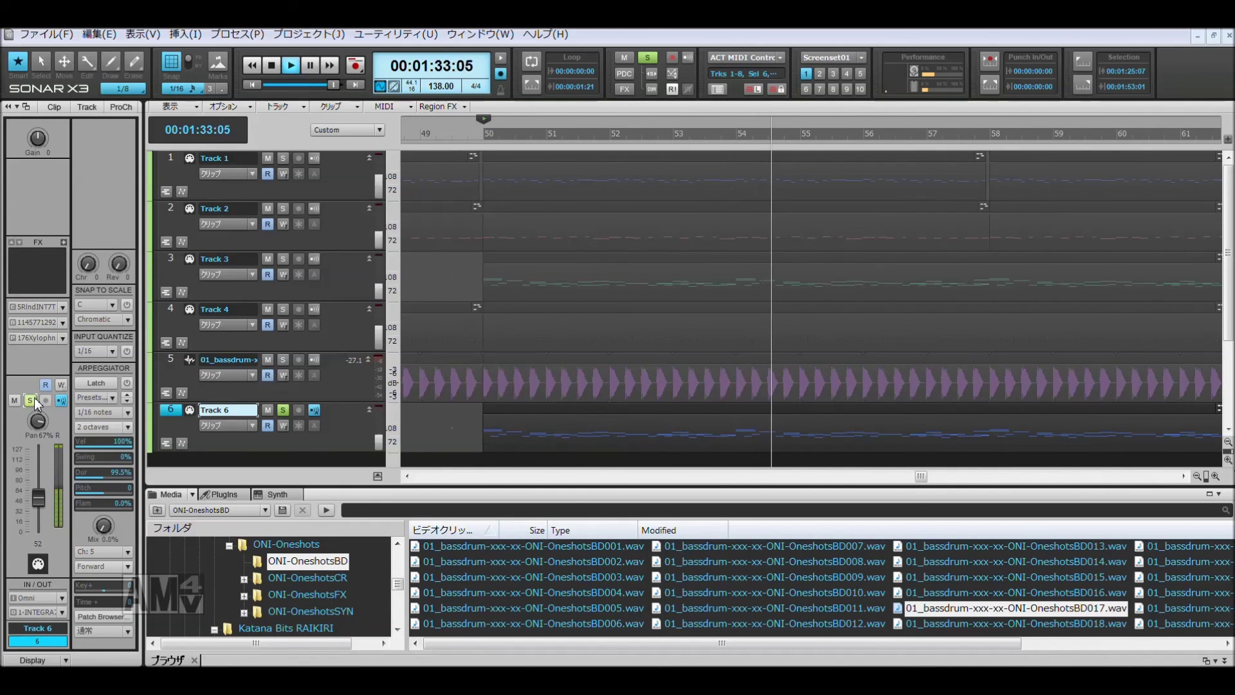
{"action": "left_click", "coordinate": [63, 336]}
{"action": "left_click", "coordinate": [153, 326]}
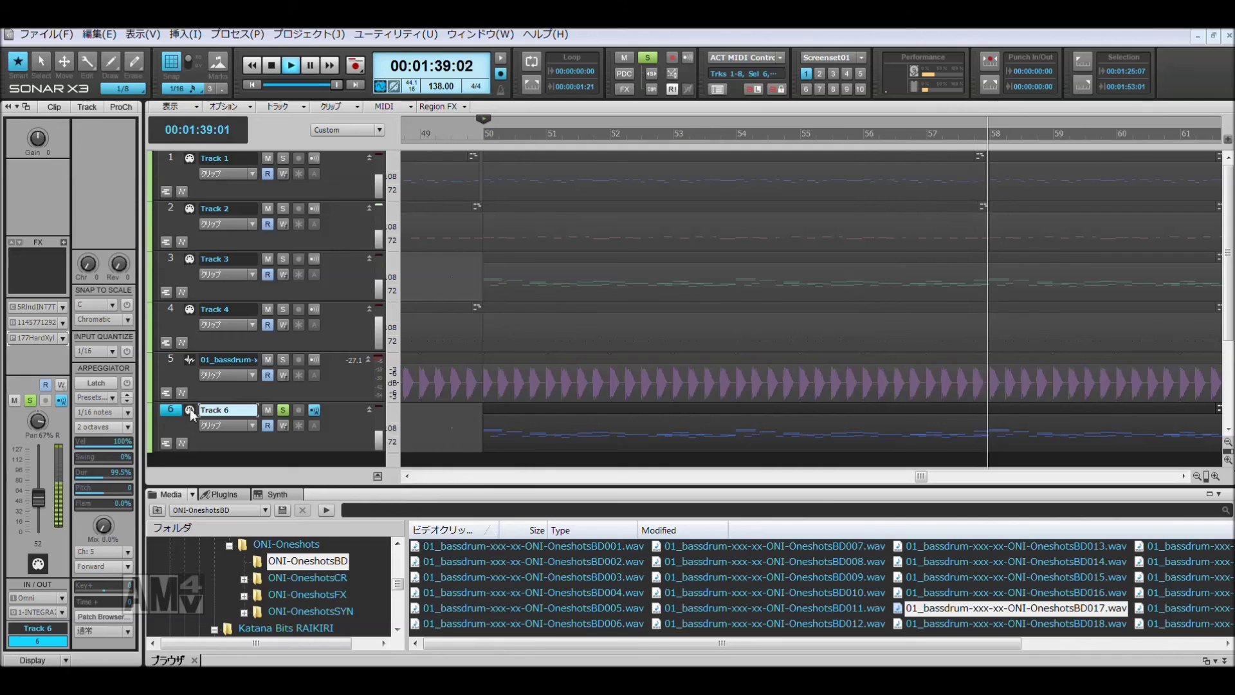
Step: Transpose the clip on Track 6 and turn off the track's solo
{"action": "left_click", "coordinate": [172, 408]}
{"action": "left_click", "coordinate": [250, 36]}
{"action": "left_click", "coordinate": [290, 126]}
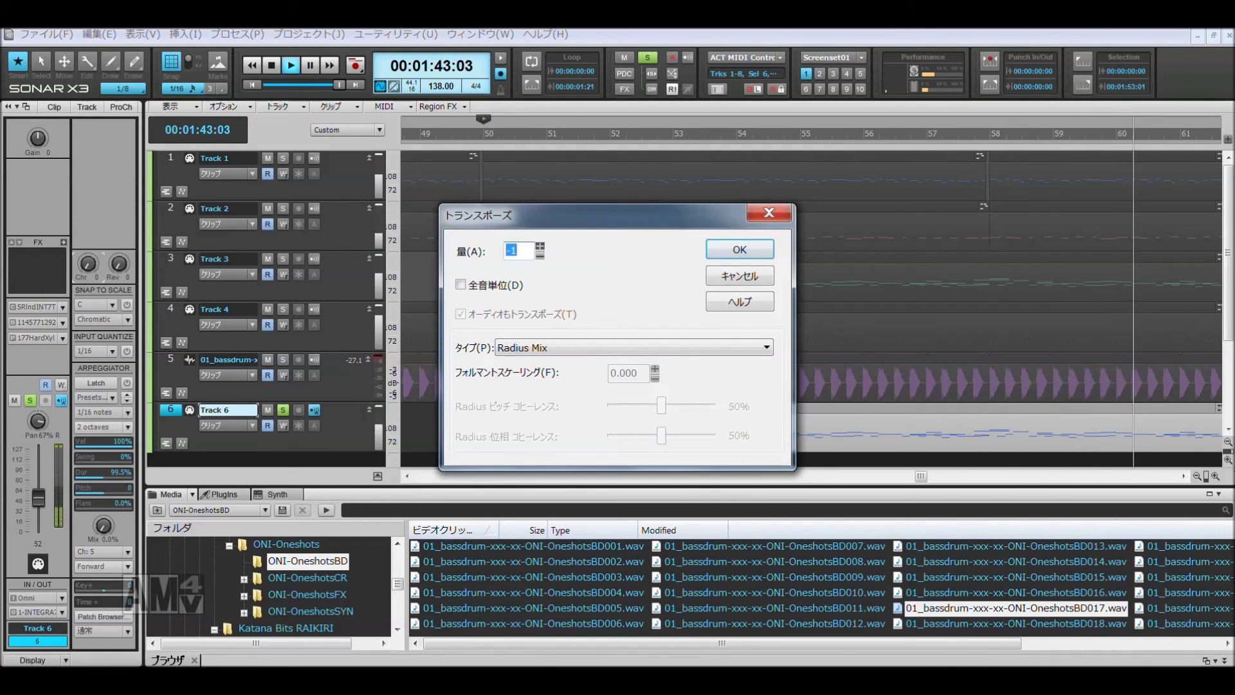
{"action": "left_click", "coordinate": [716, 251]}
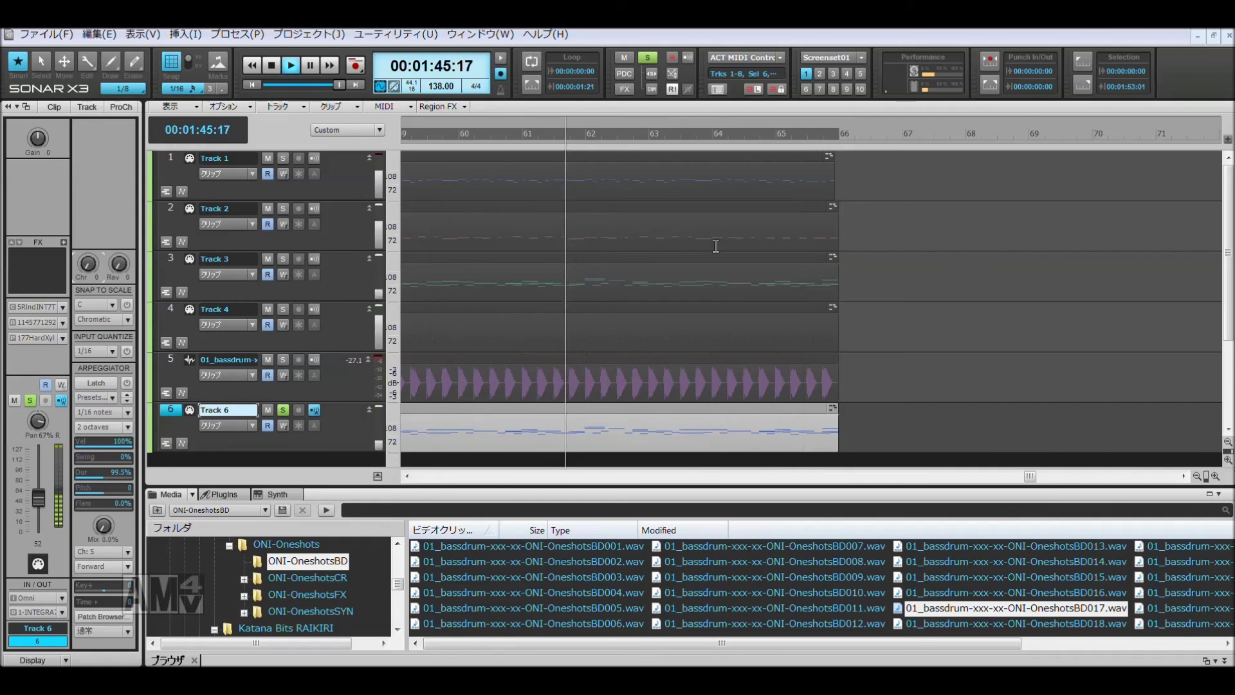
{"action": "left_click", "coordinate": [282, 411]}
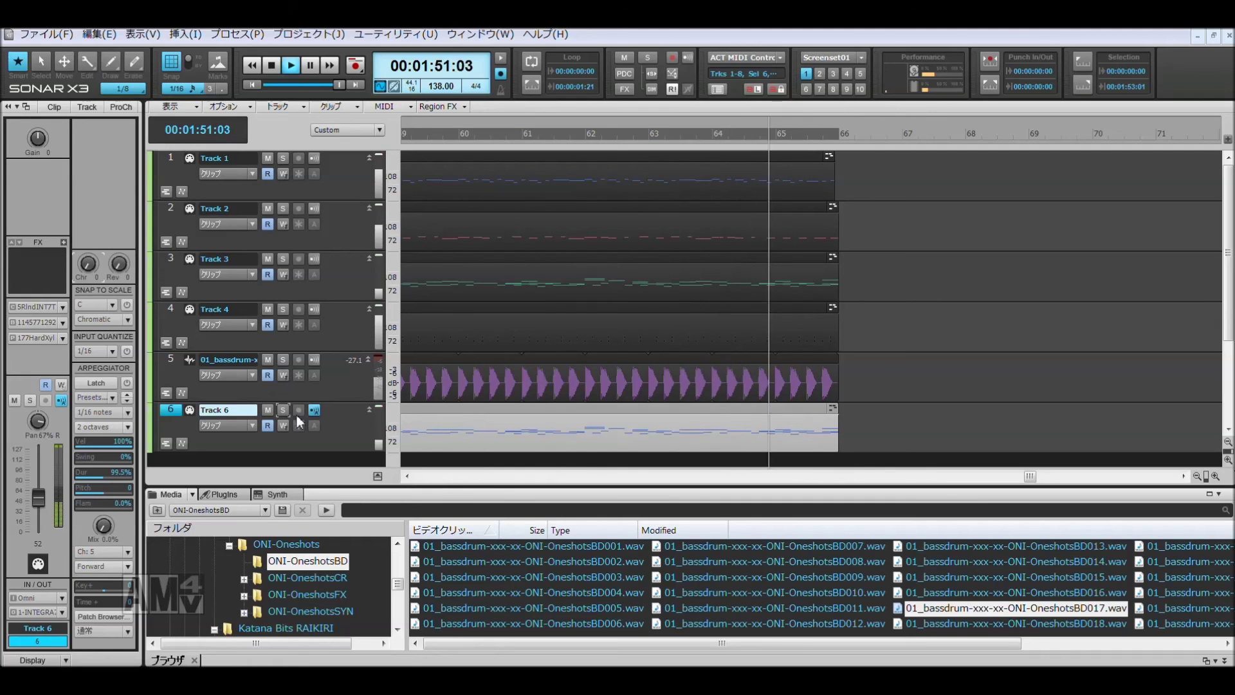
Step: Play the full arrangement from just before measure 50 to check the transposed Track 6 part in the mix
{"action": "key", "text": "space"}
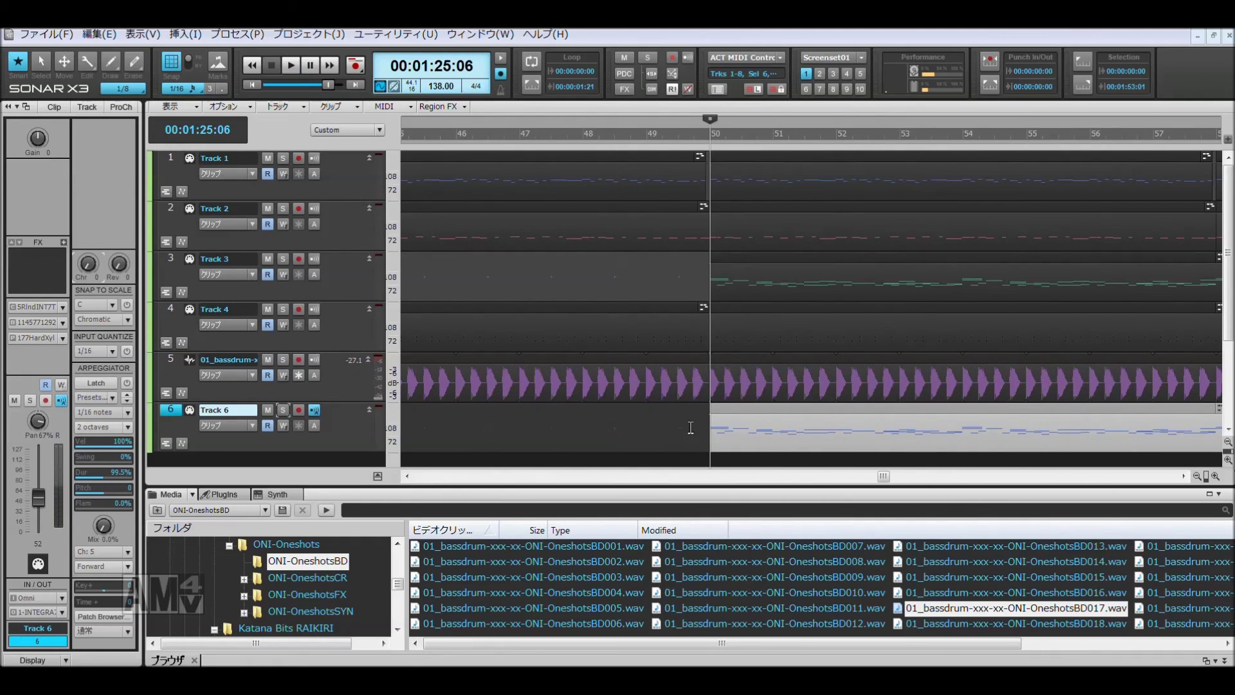
{"action": "left_click", "coordinate": [691, 428]}
{"action": "key", "text": "space"}
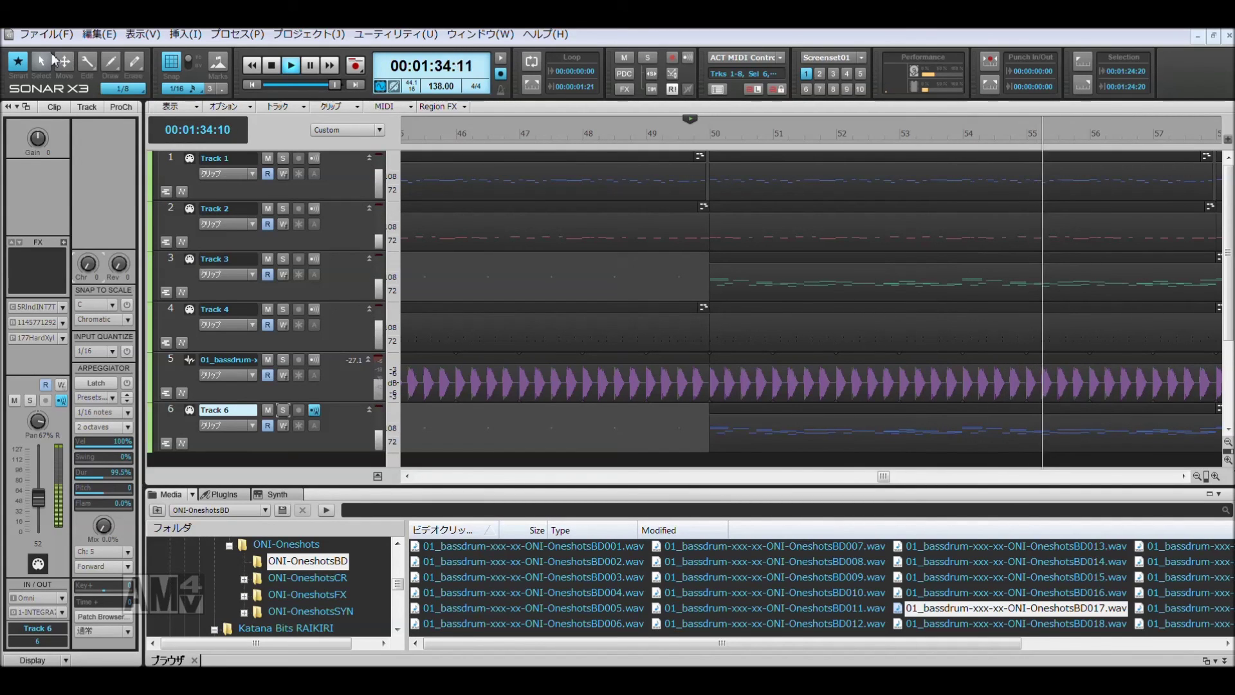
{"action": "key", "text": "space"}
Step: Save the project
{"action": "left_click", "coordinate": [47, 34]}
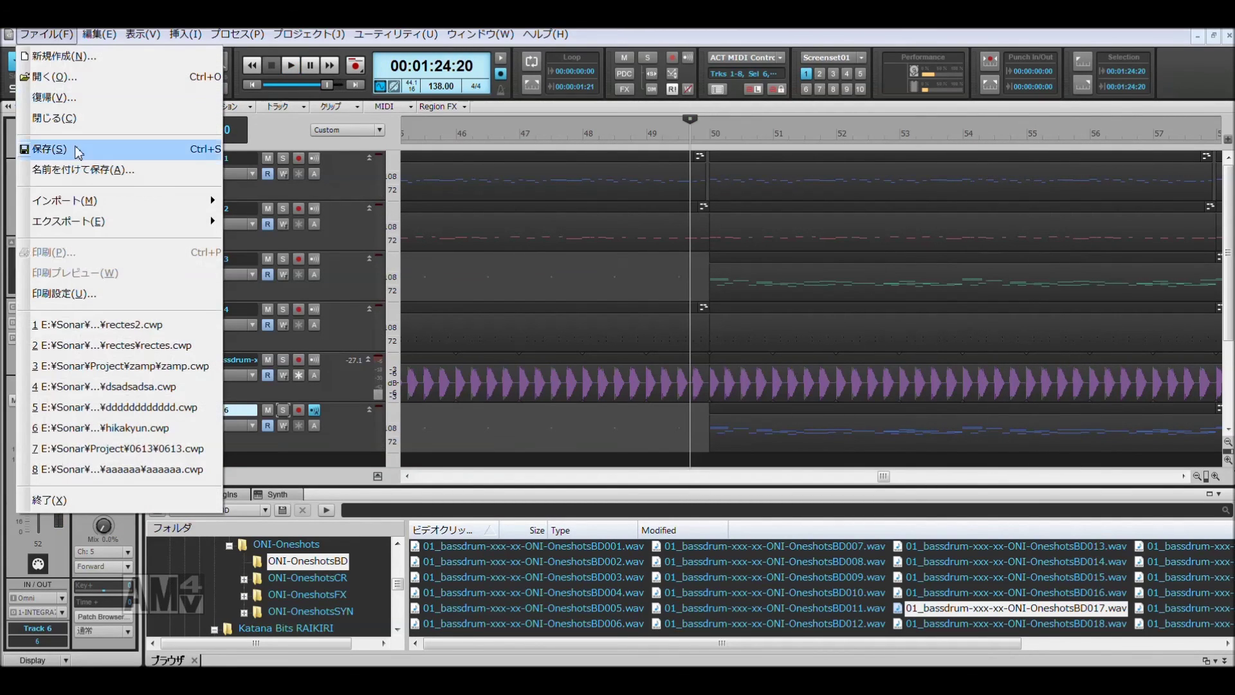
{"action": "left_click", "coordinate": [39, 150]}
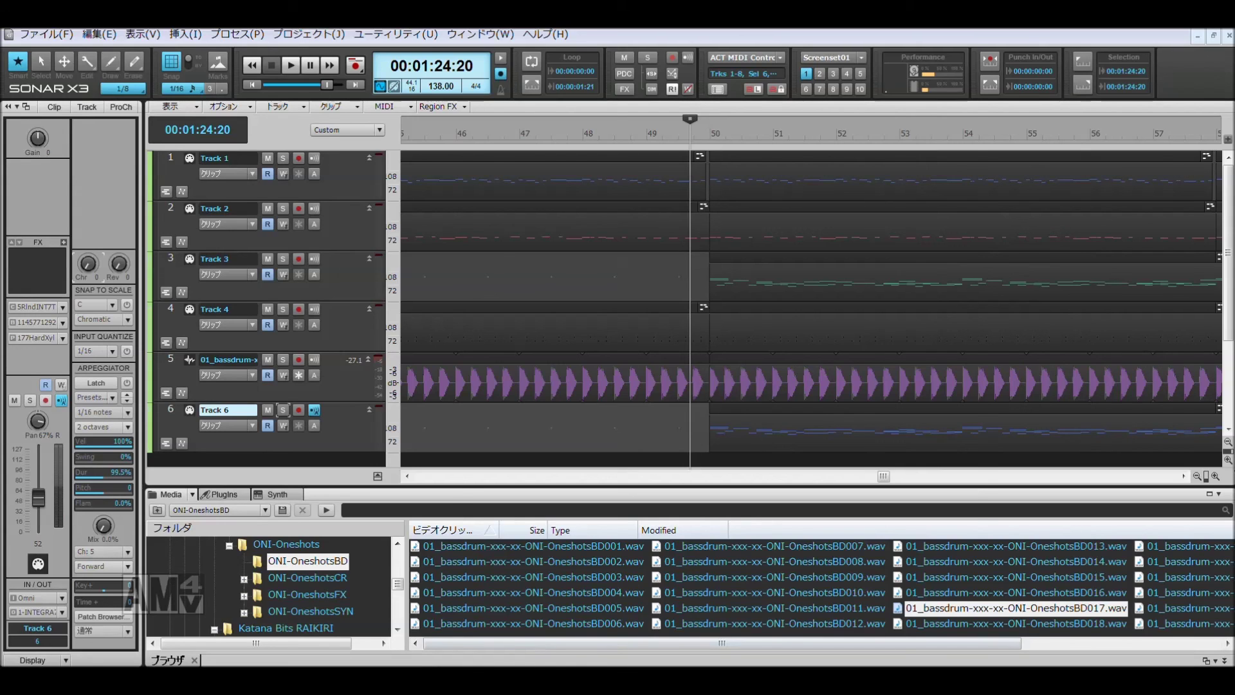
{"action": "key", "text": "alt+Tab"}
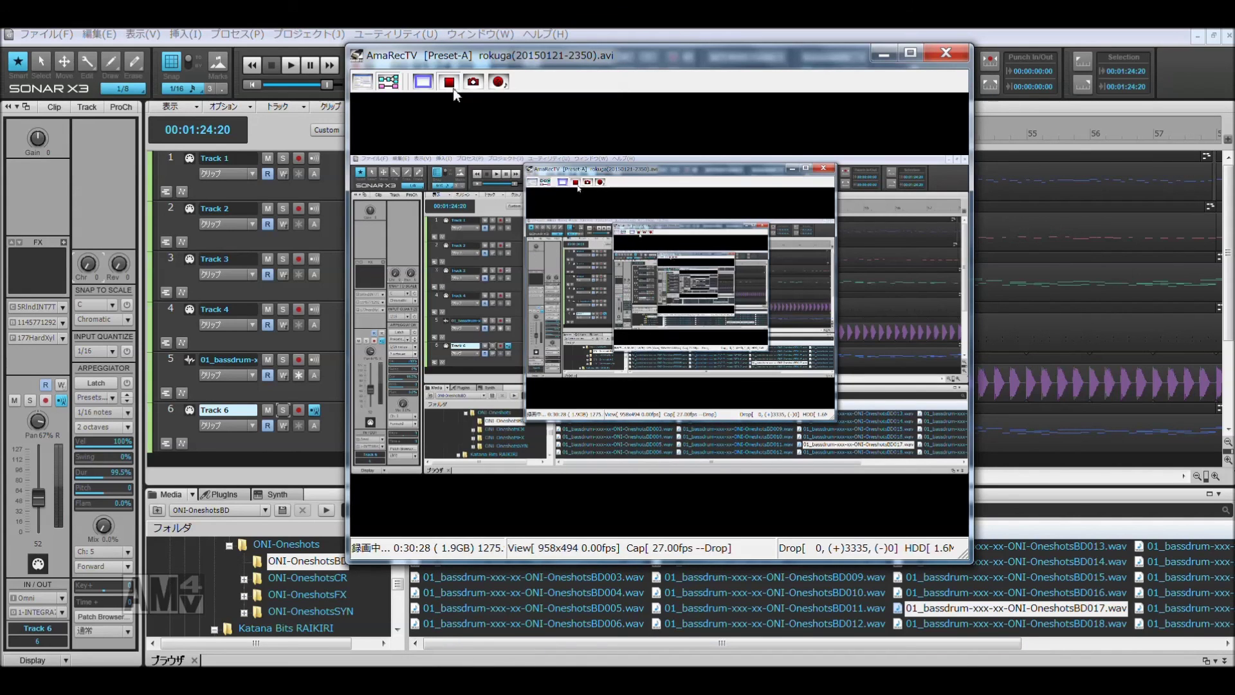